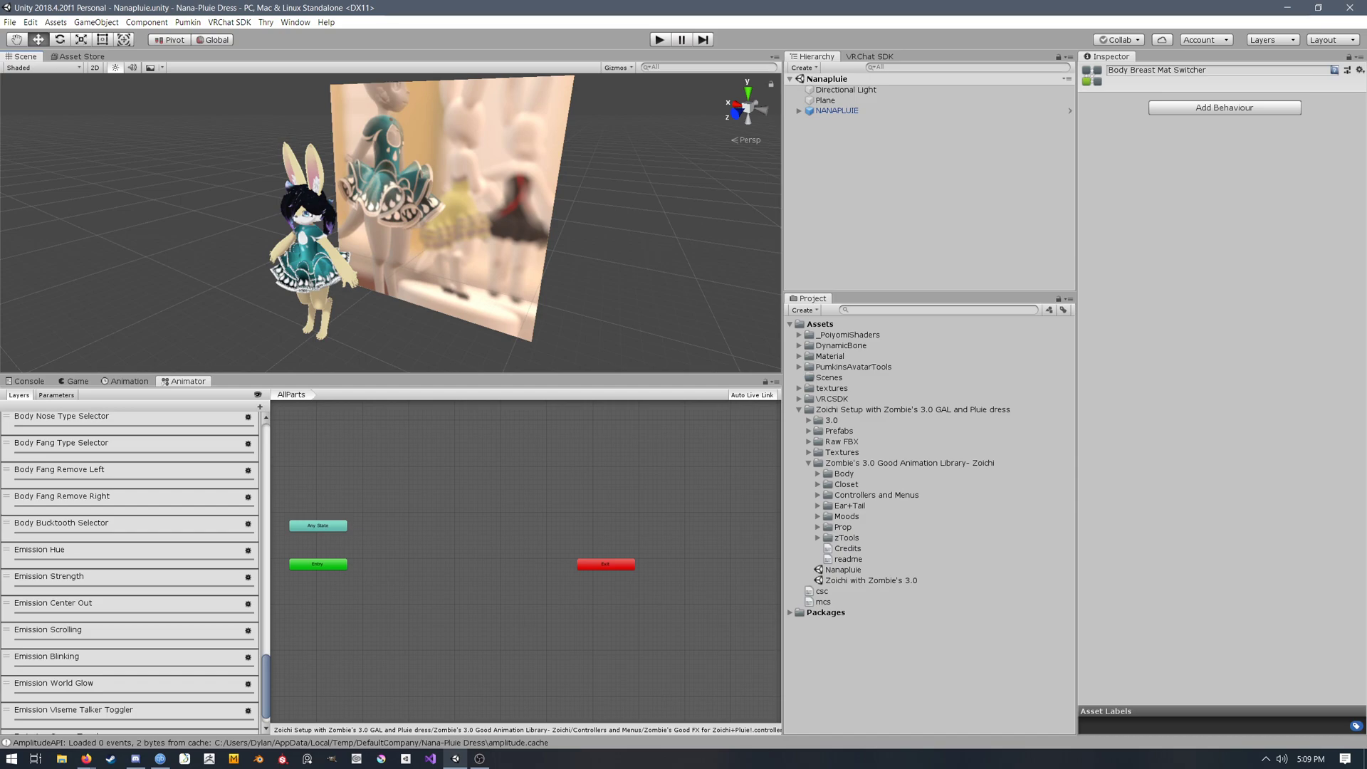
middle_drag(427, 228, 412, 224)
right_click(412, 224)
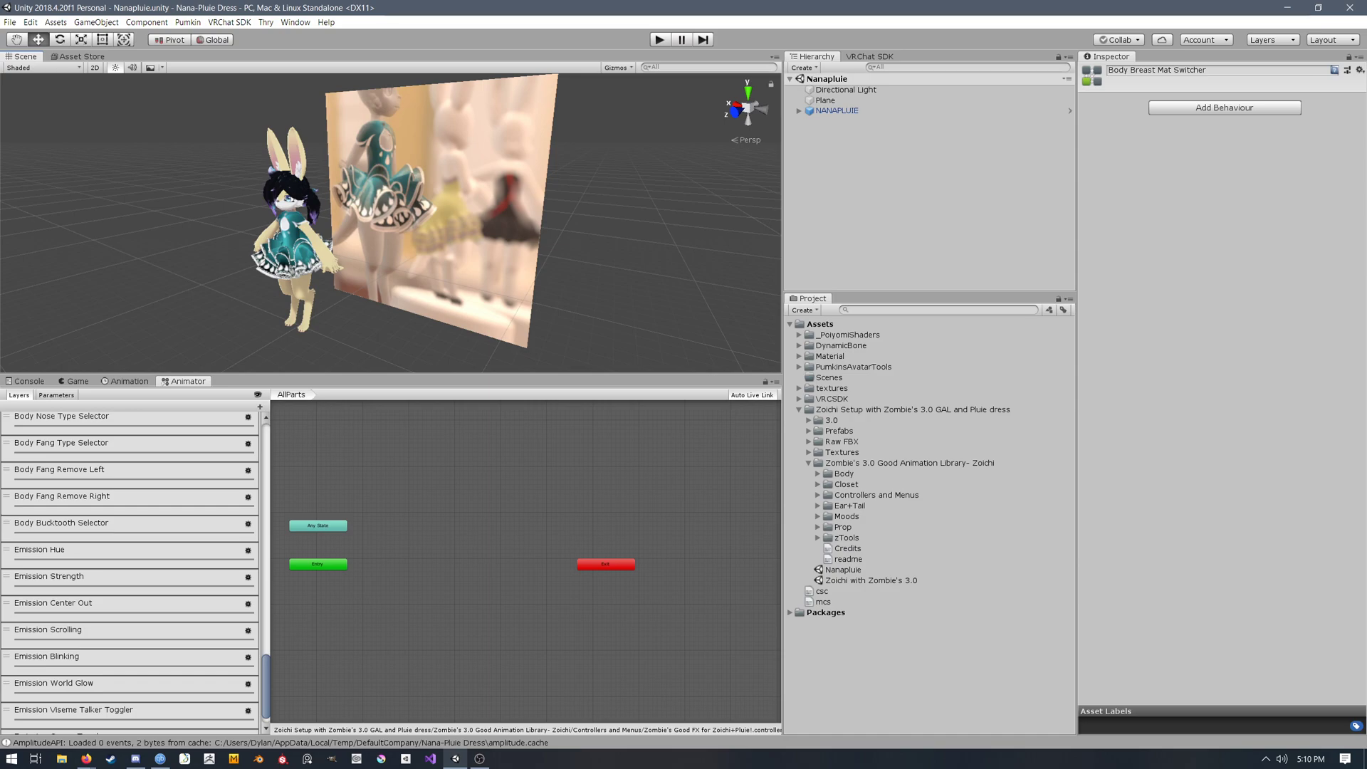
right_drag(391, 222, 373, 220)
middle_drag(373, 220, 359, 222)
right_drag(359, 223, 365, 224)
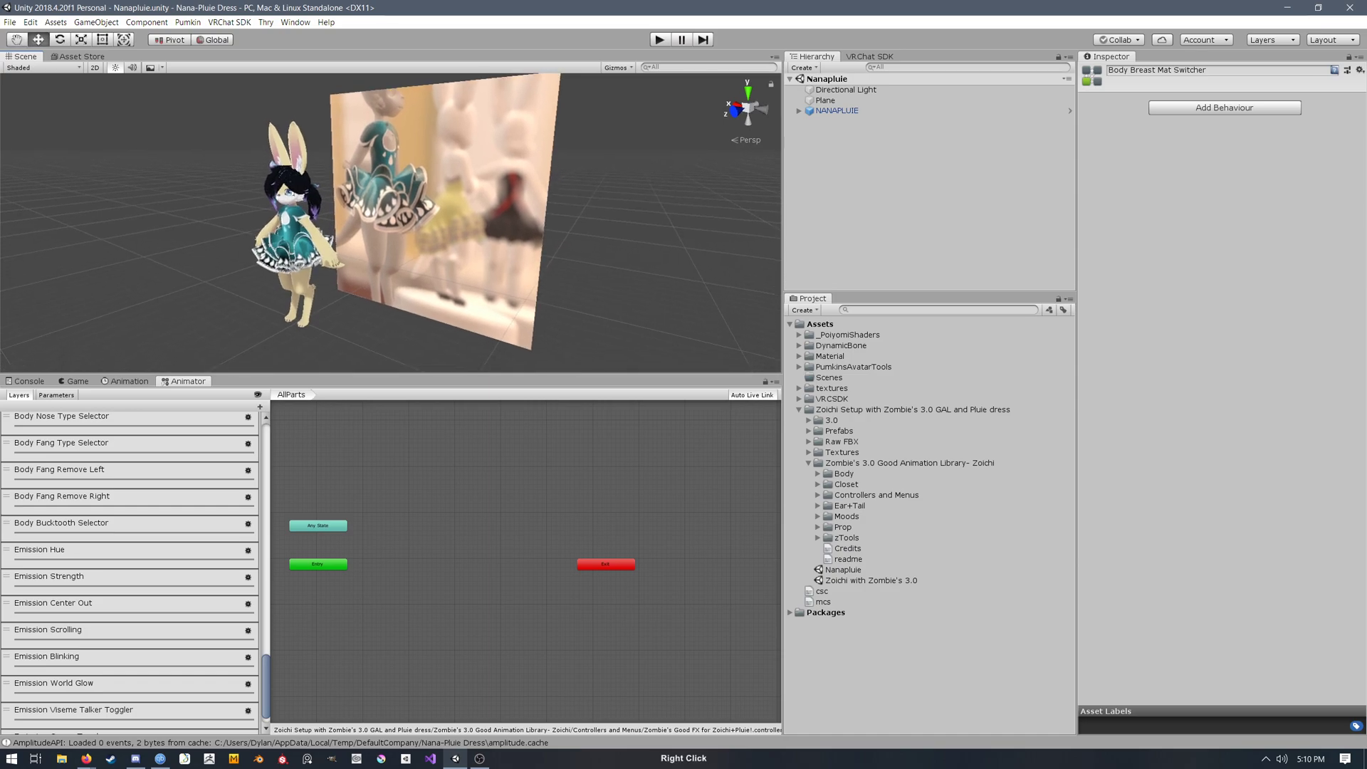
middle_drag(364, 223, 376, 226)
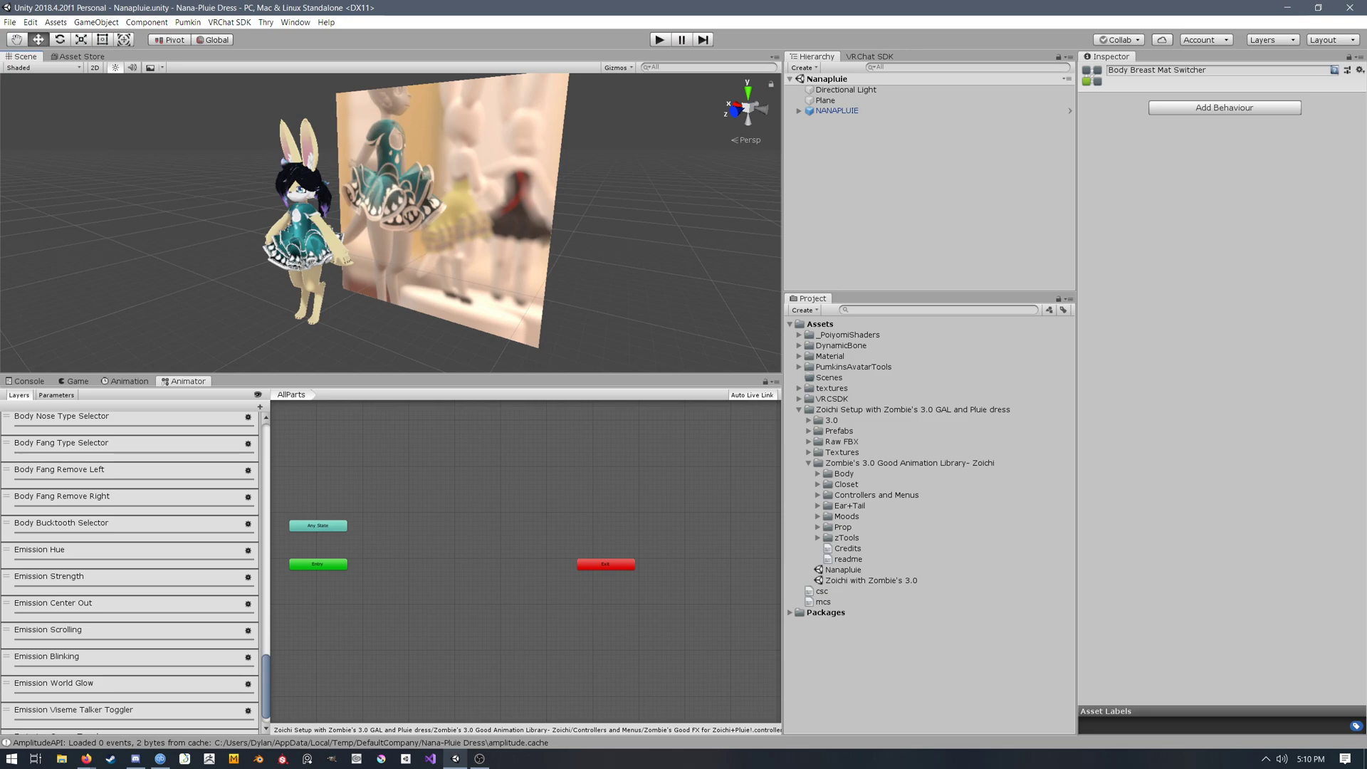
drag(282, 483, 731, 602)
click(295, 22)
mouse_move(228, 170)
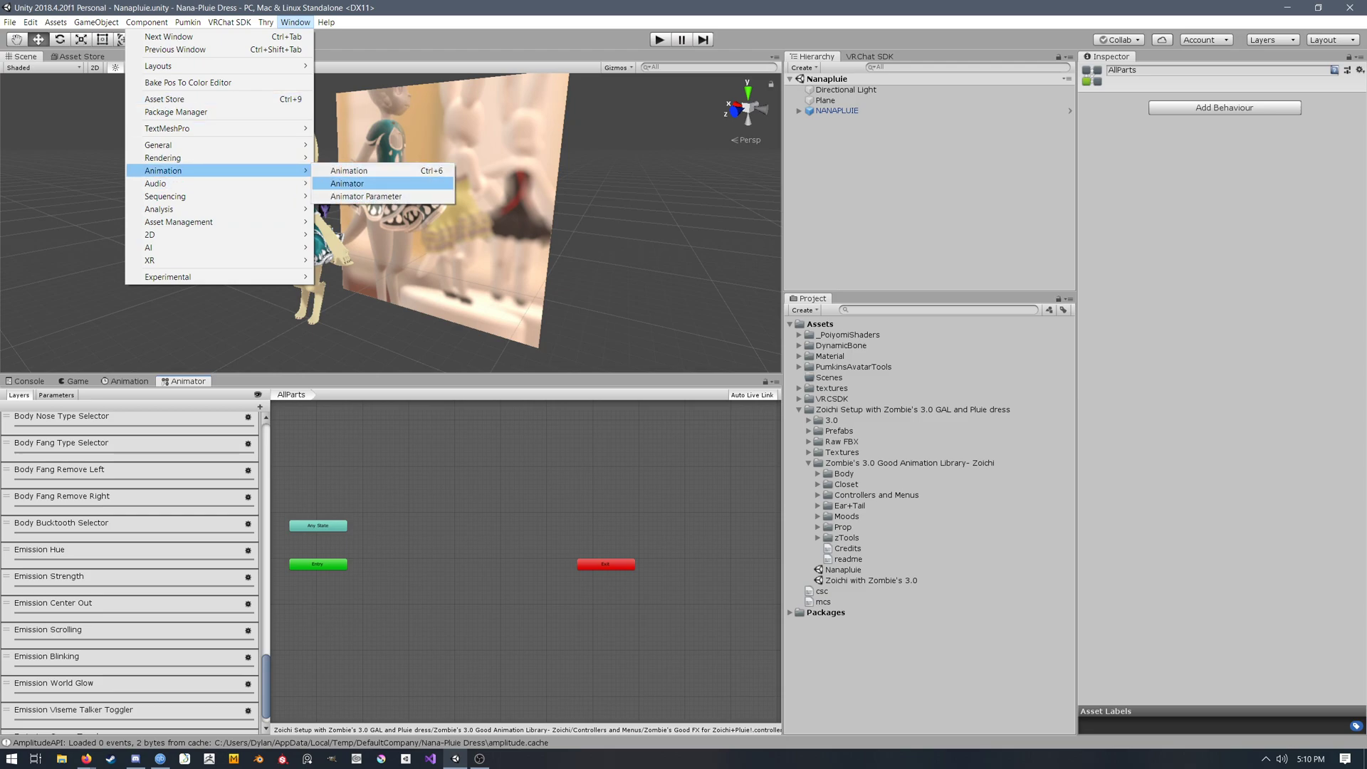
key(Escape)
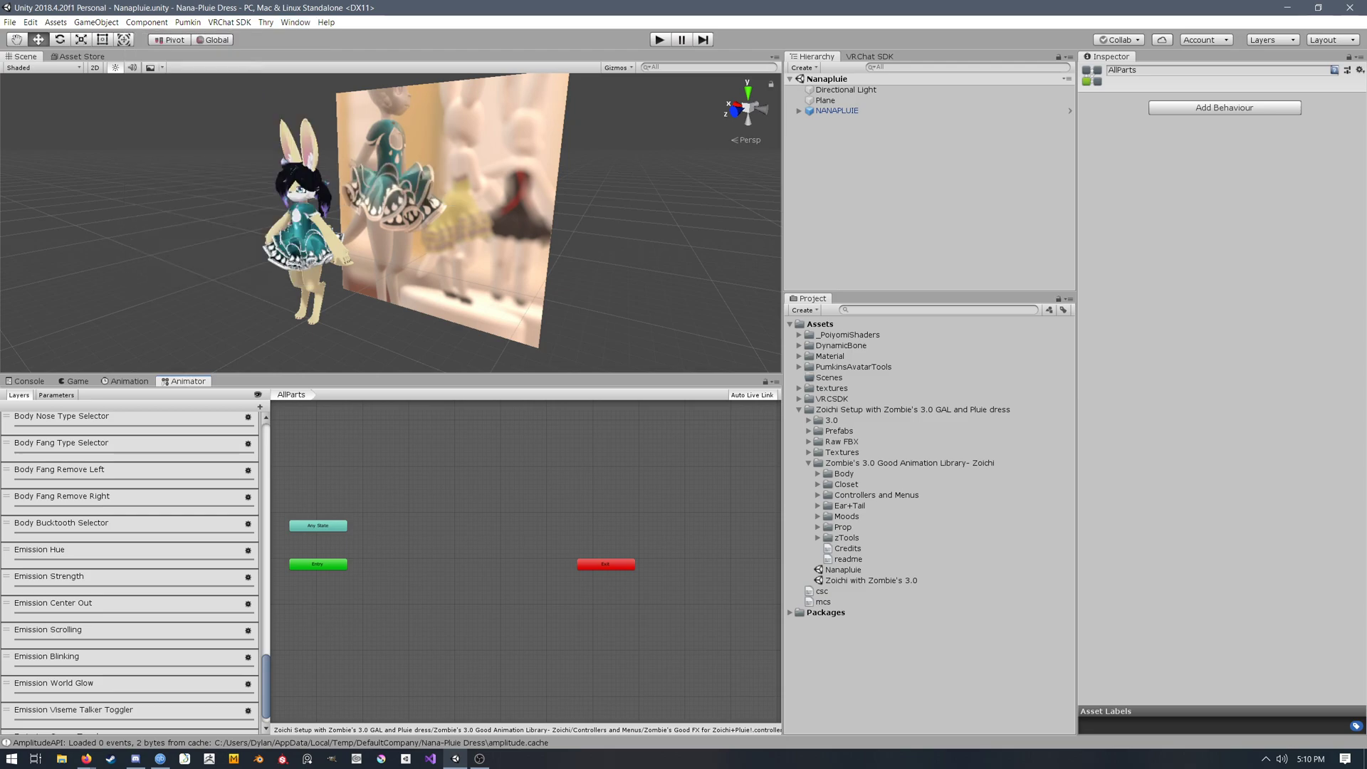
click(928, 673)
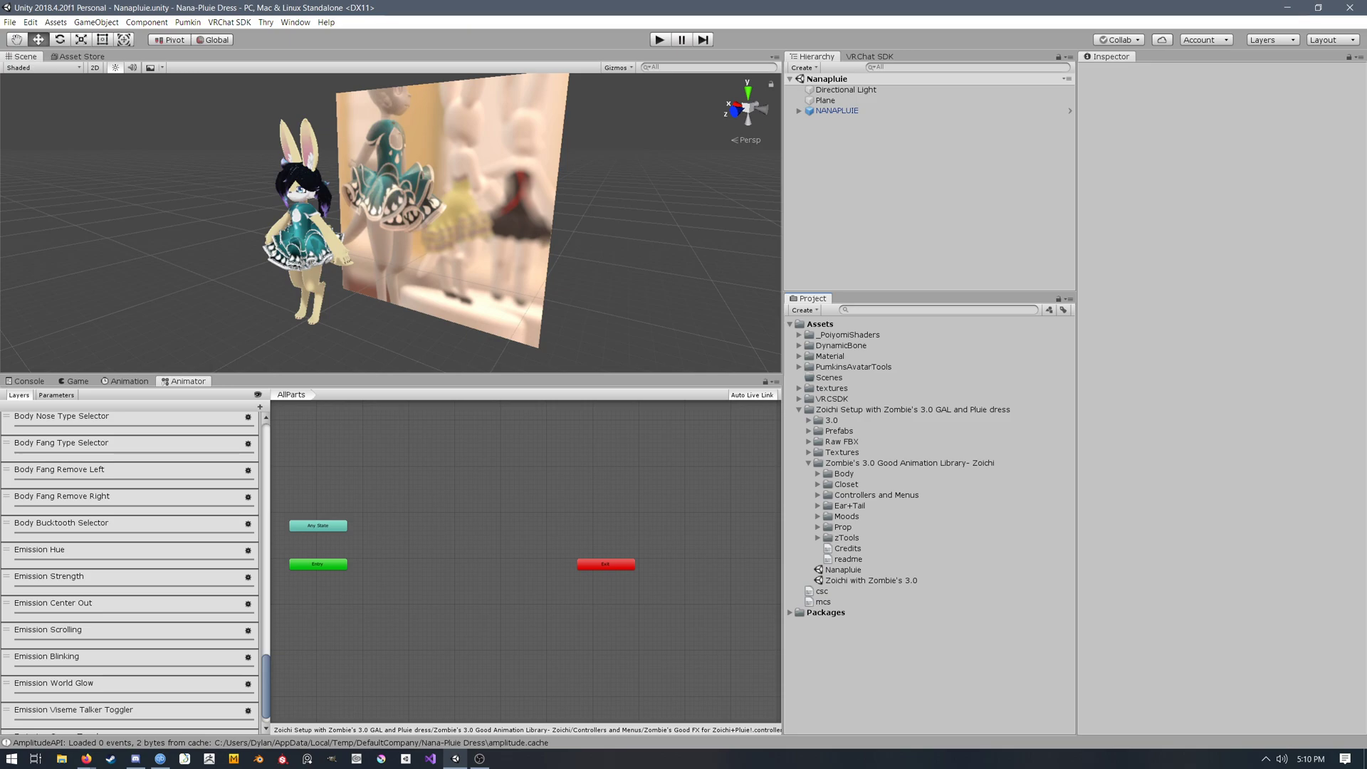
right_drag(427, 220, 419, 232)
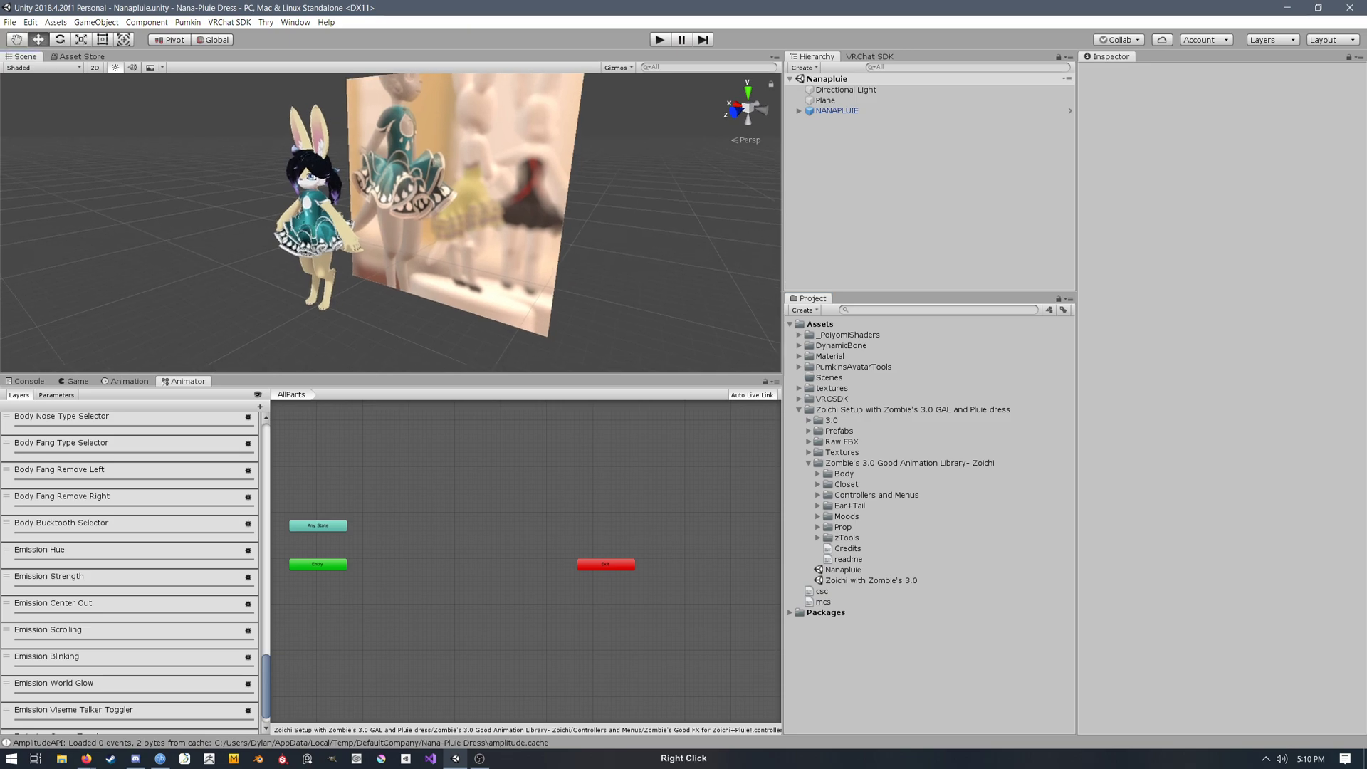
Step: Open the Zombie's Good FX for Zoichi+Pluie! controller from the Controllers and Menus folder
scroll(128, 570, up, 15)
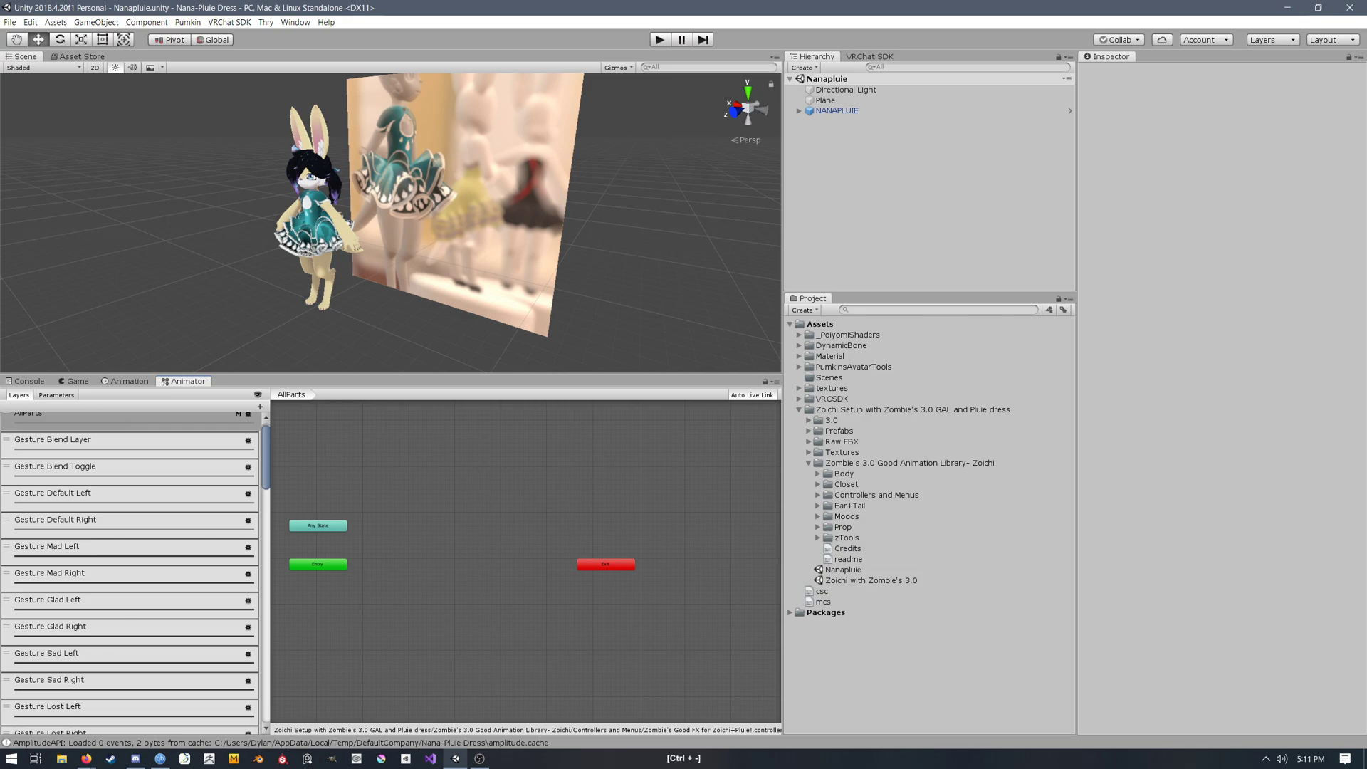
click(816, 495)
click(954, 601)
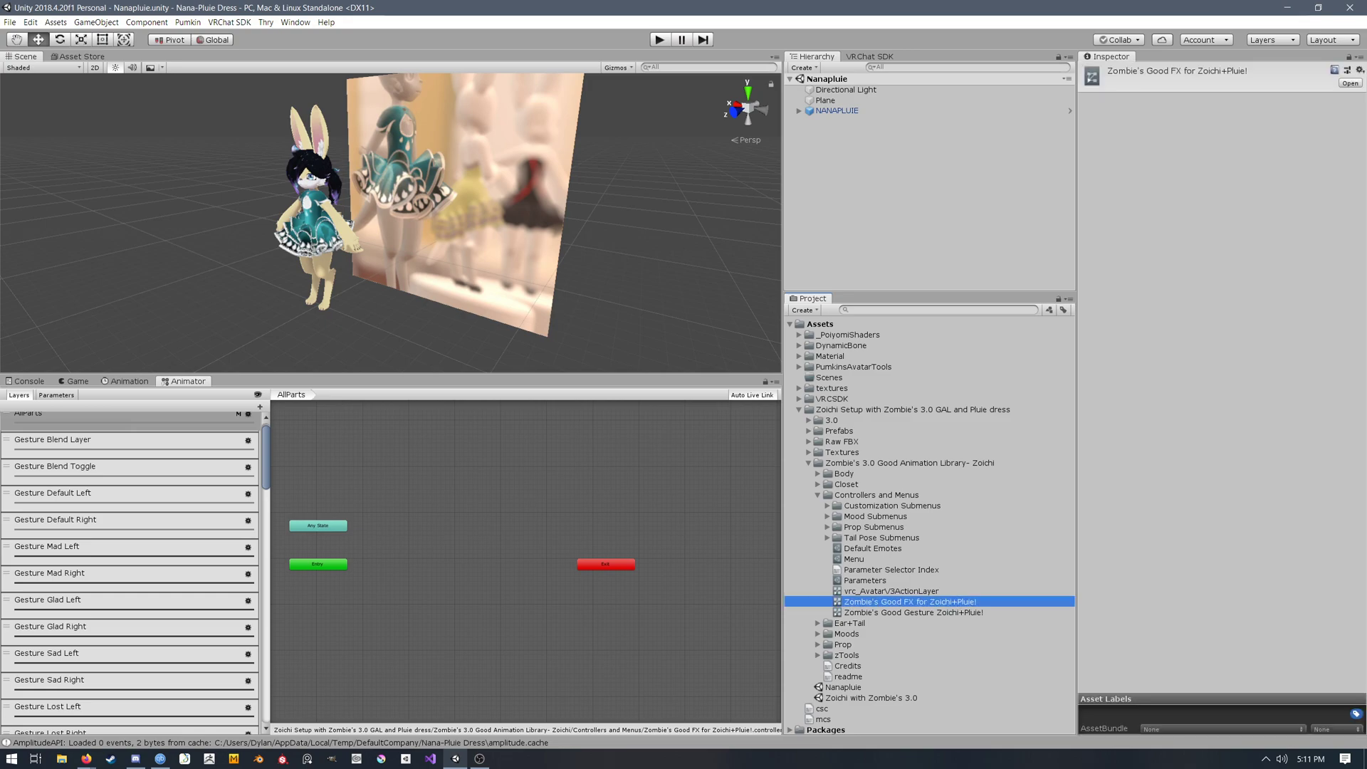
key(ctrl+equal)
Step: Examine the Gesture Default Left layer of the FX controller and the settings of its Fist state
click(145, 501)
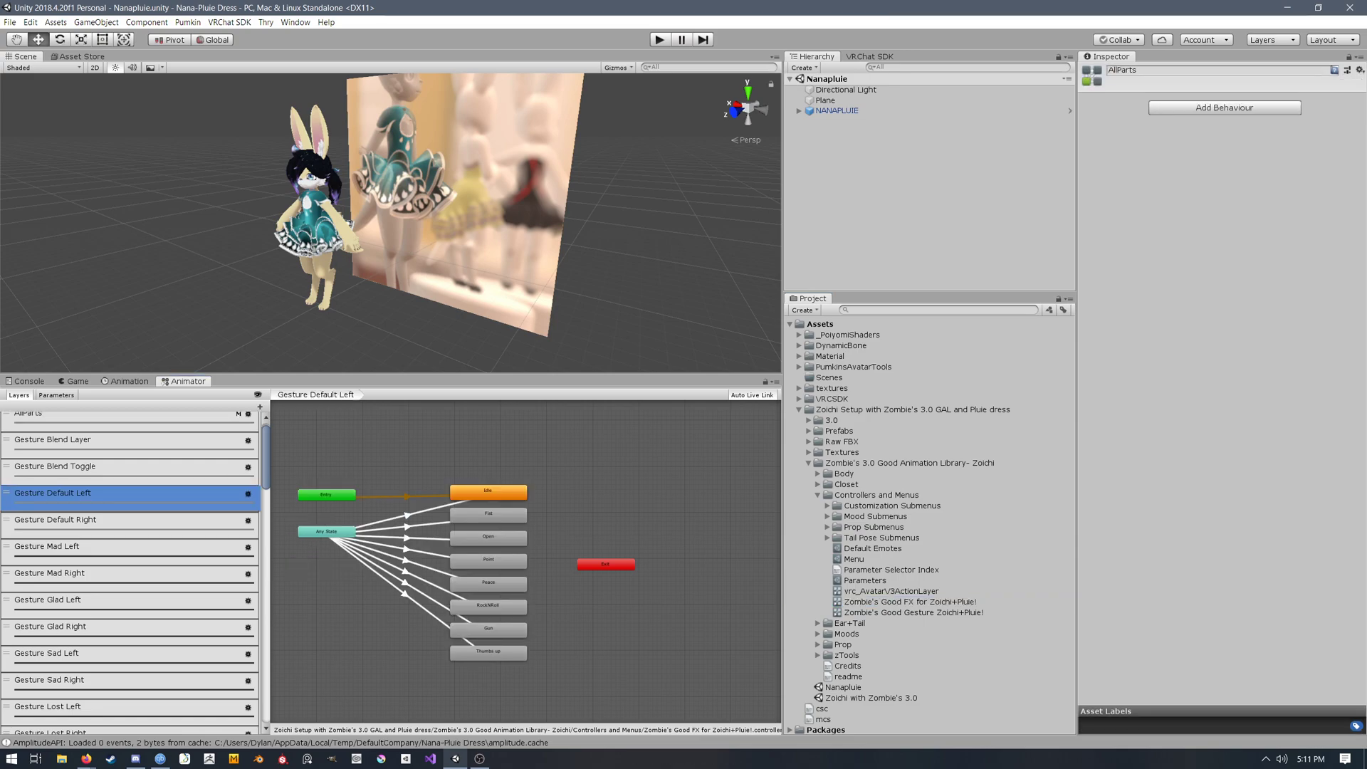
middle_drag(427, 570, 477, 553)
click(133, 526)
click(132, 498)
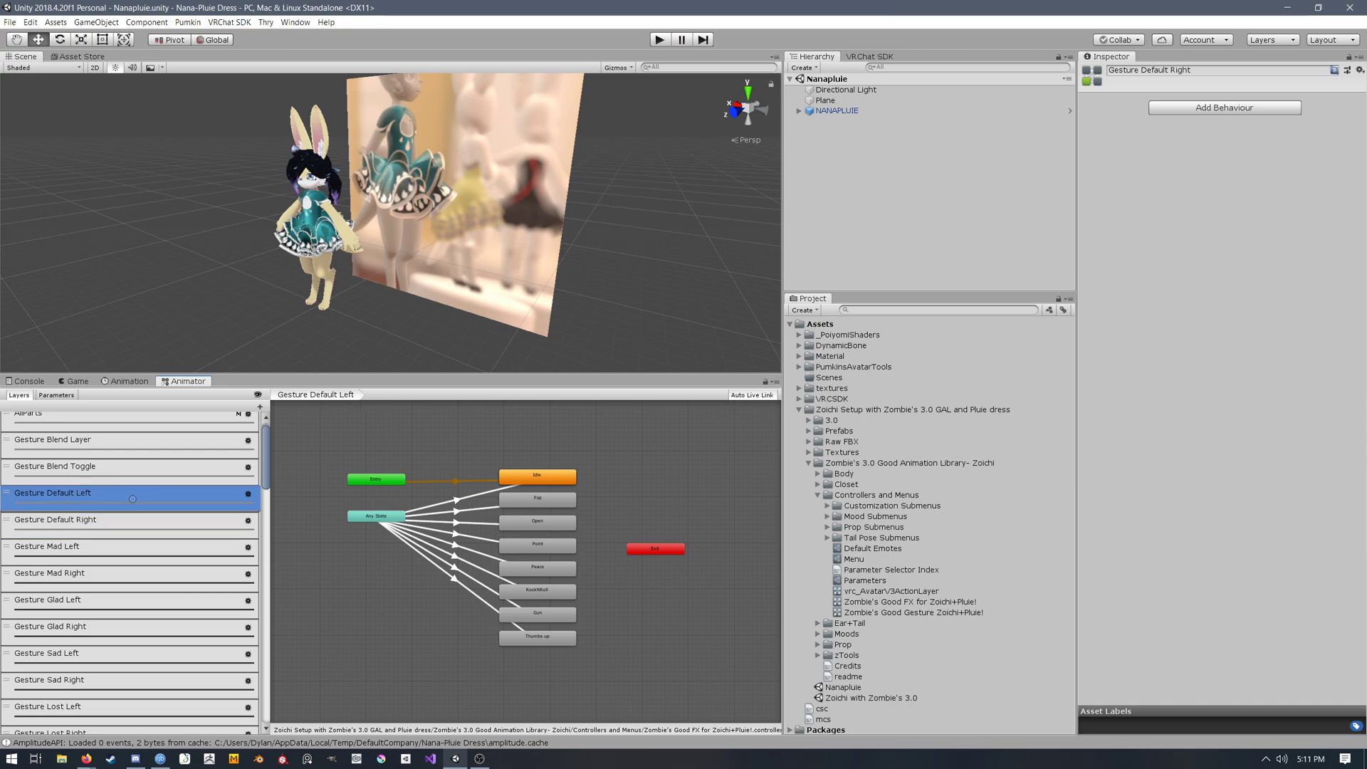
click(562, 500)
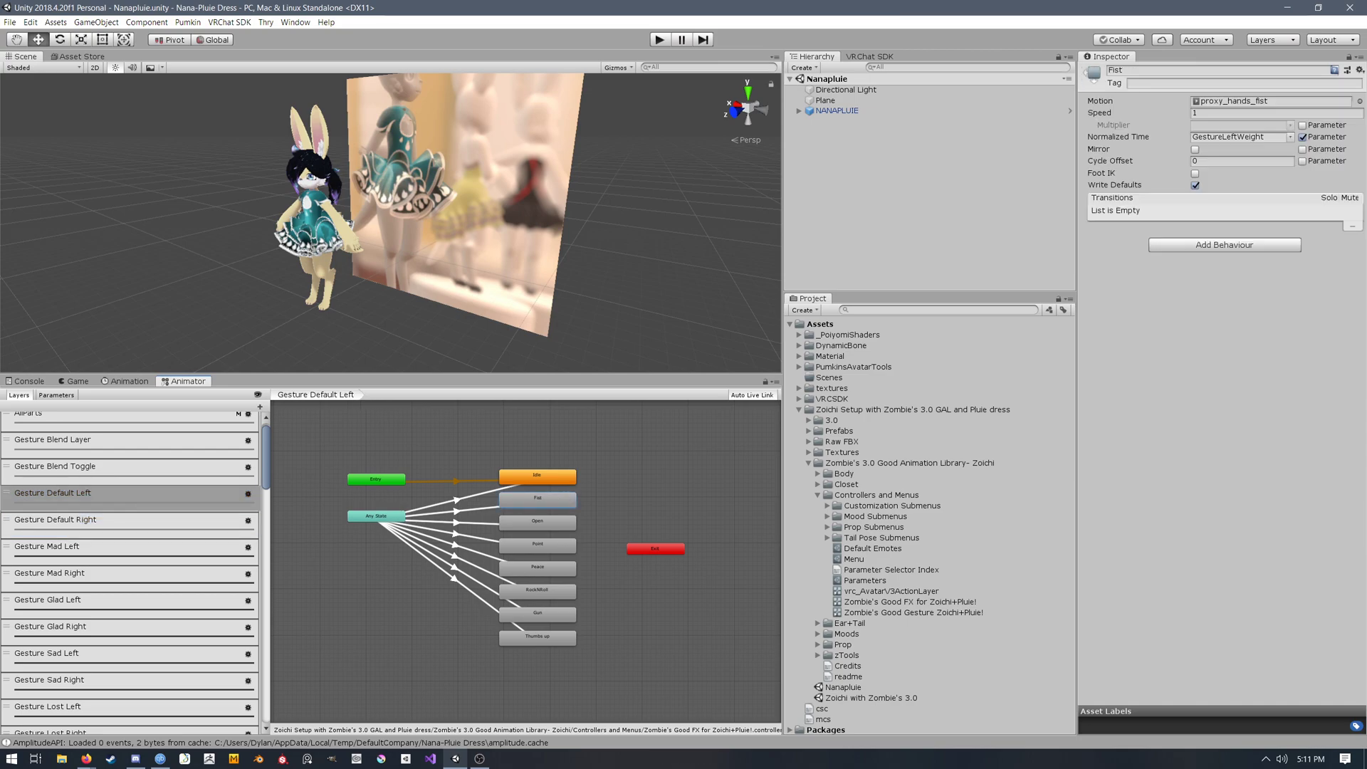
scroll(457, 488, up, 2)
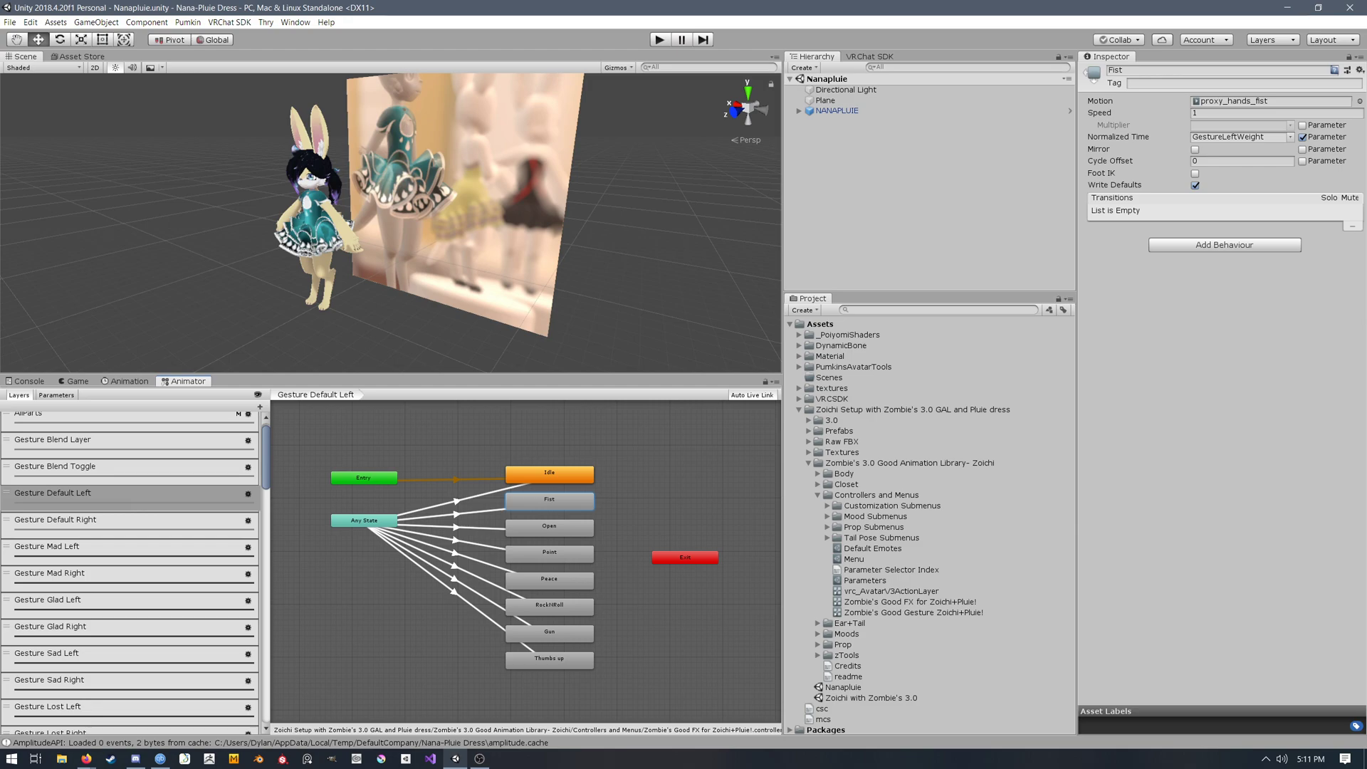
Step: Examine the Gesture Default Right layer and the settings of its Open state
click(100, 522)
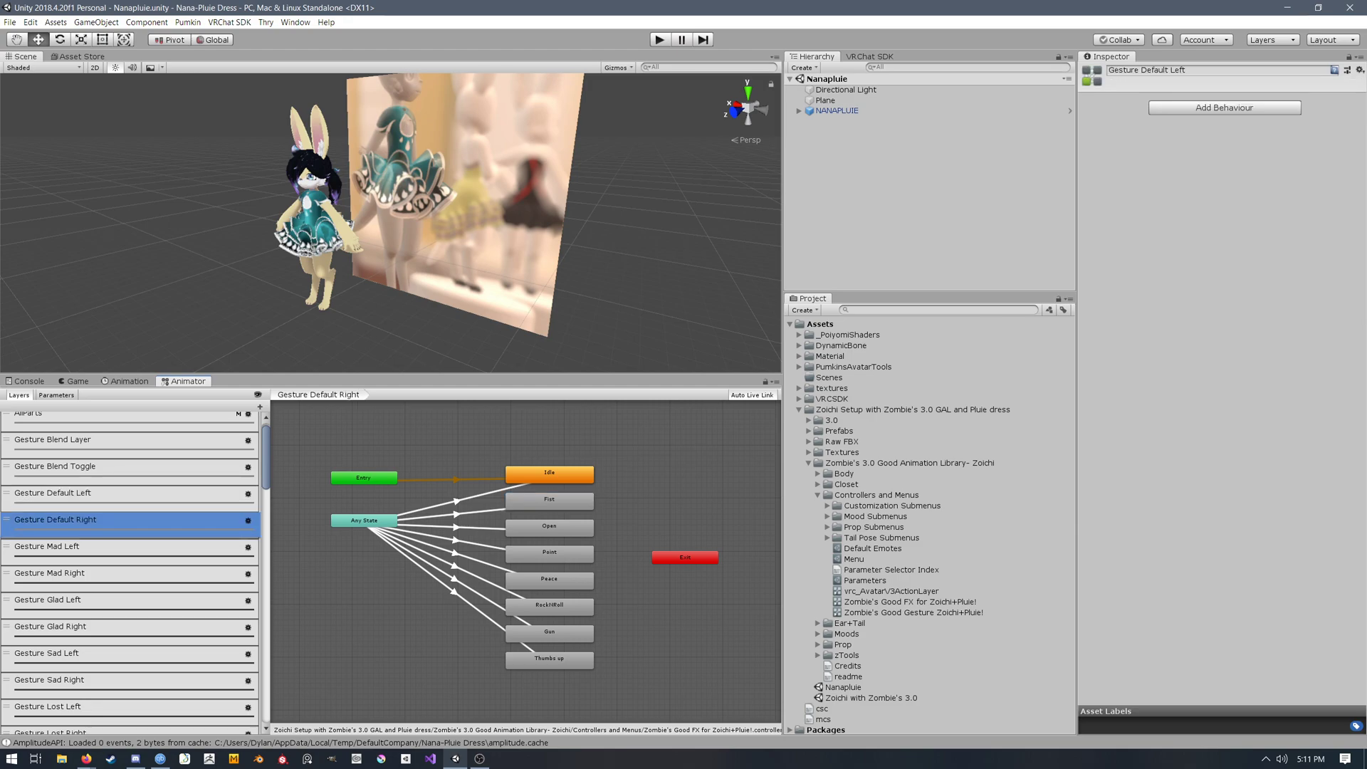
click(568, 558)
click(574, 523)
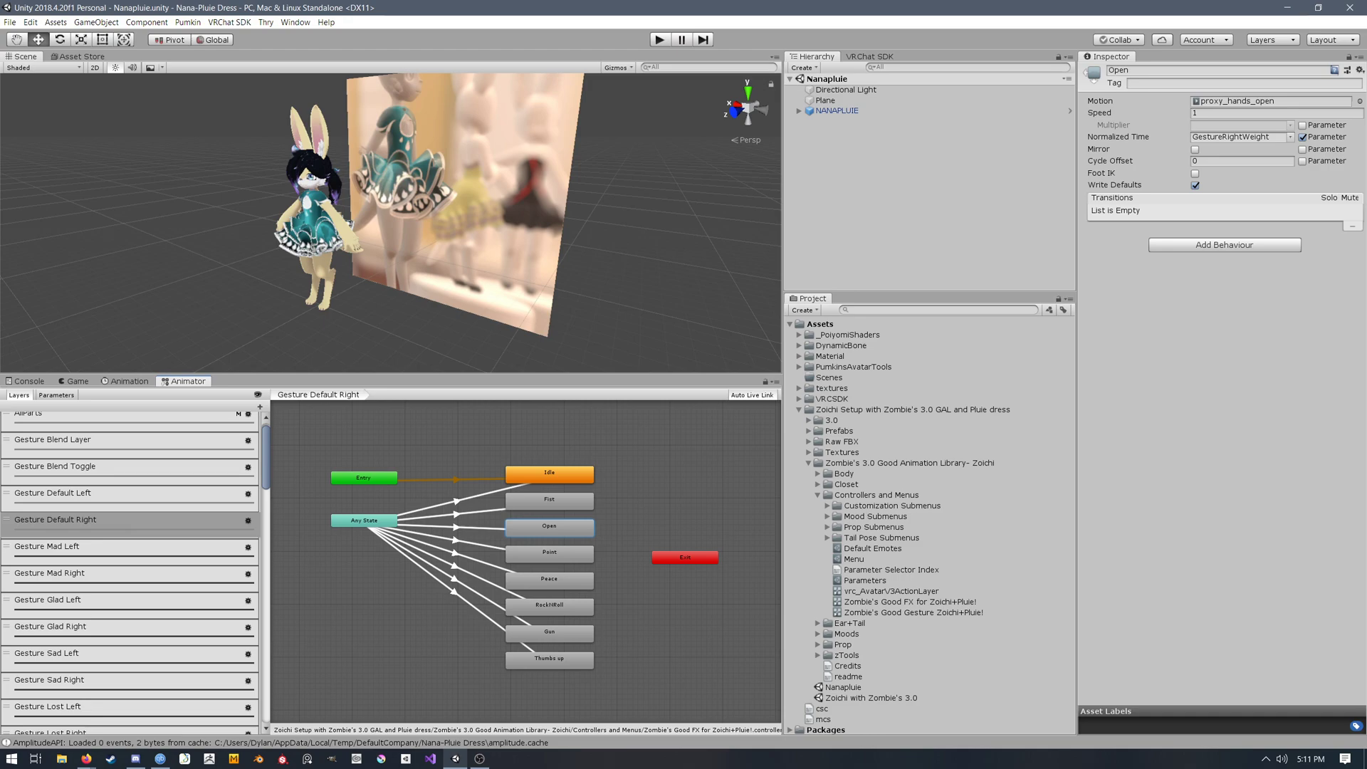
Step: Open the Zombie's Good Gesture Zoichi+Pluie! controller and view its Gesture Default Left and Gesture Default Right layers
click(913, 612)
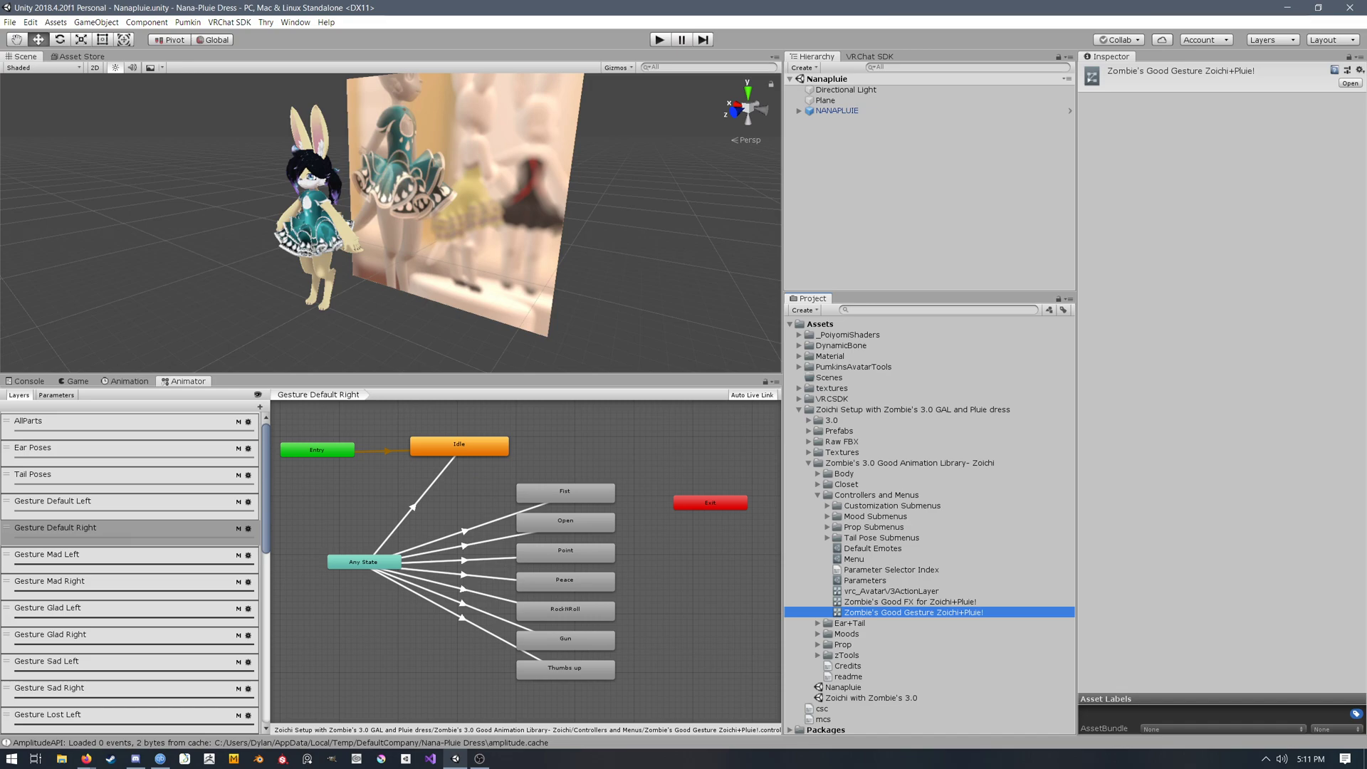
click(142, 502)
click(158, 531)
click(158, 502)
Step: Bring the Zombie's Good FX for Zoichi+Pluie! controller back into the Animator and look over its layers
click(910, 602)
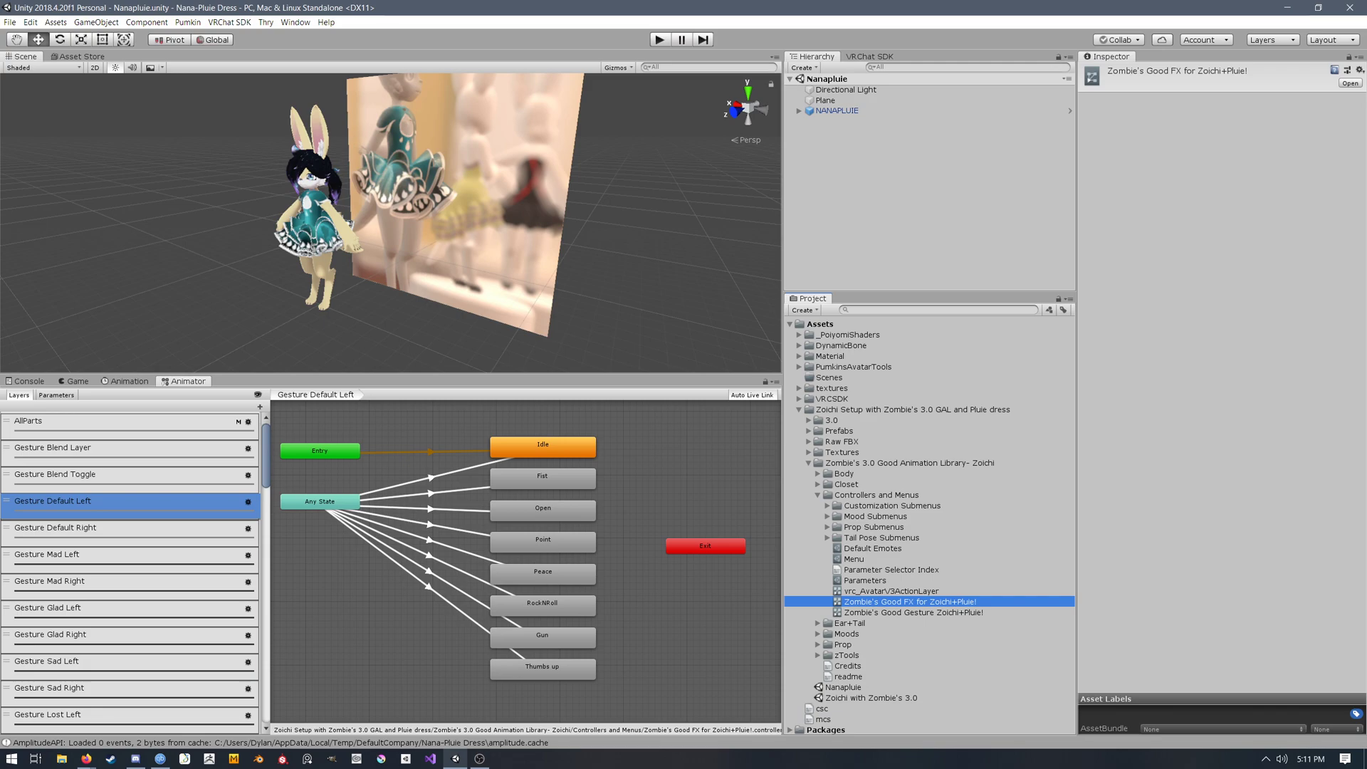
scroll(135, 572, down, 1)
scroll(135, 572, up, 1)
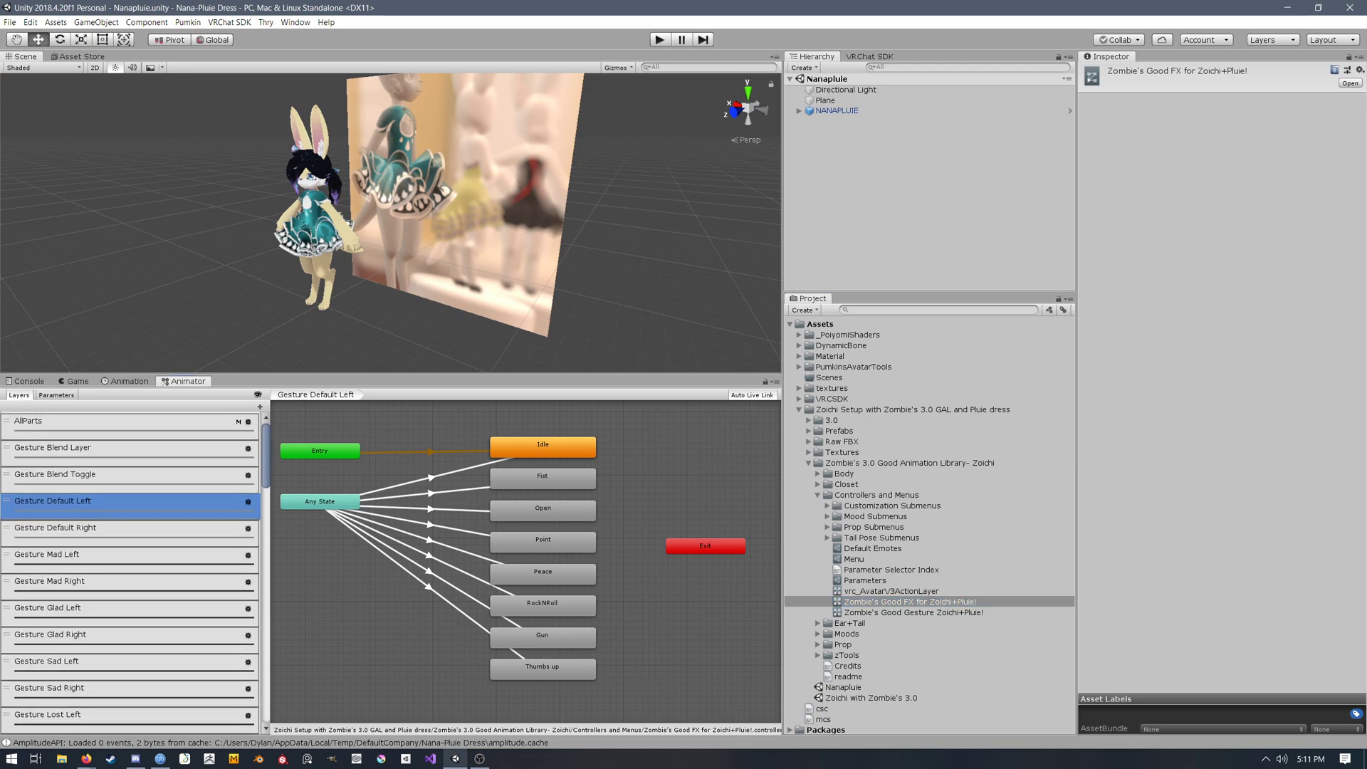
Step: Expand the NANAPLUIE armature through Hips, Spine and Chest to show the objects inside Jukebox Holder
click(798, 111)
click(809, 122)
click(818, 133)
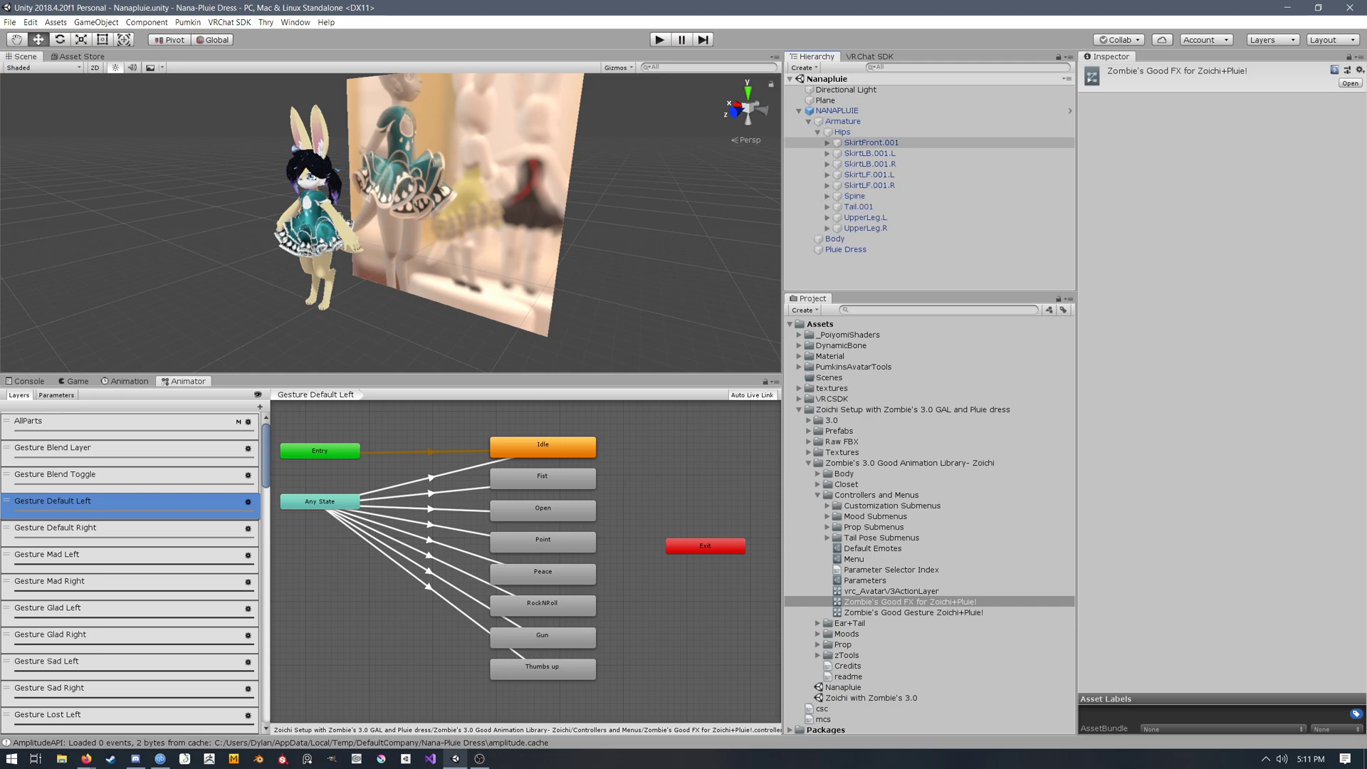
click(827, 197)
click(837, 207)
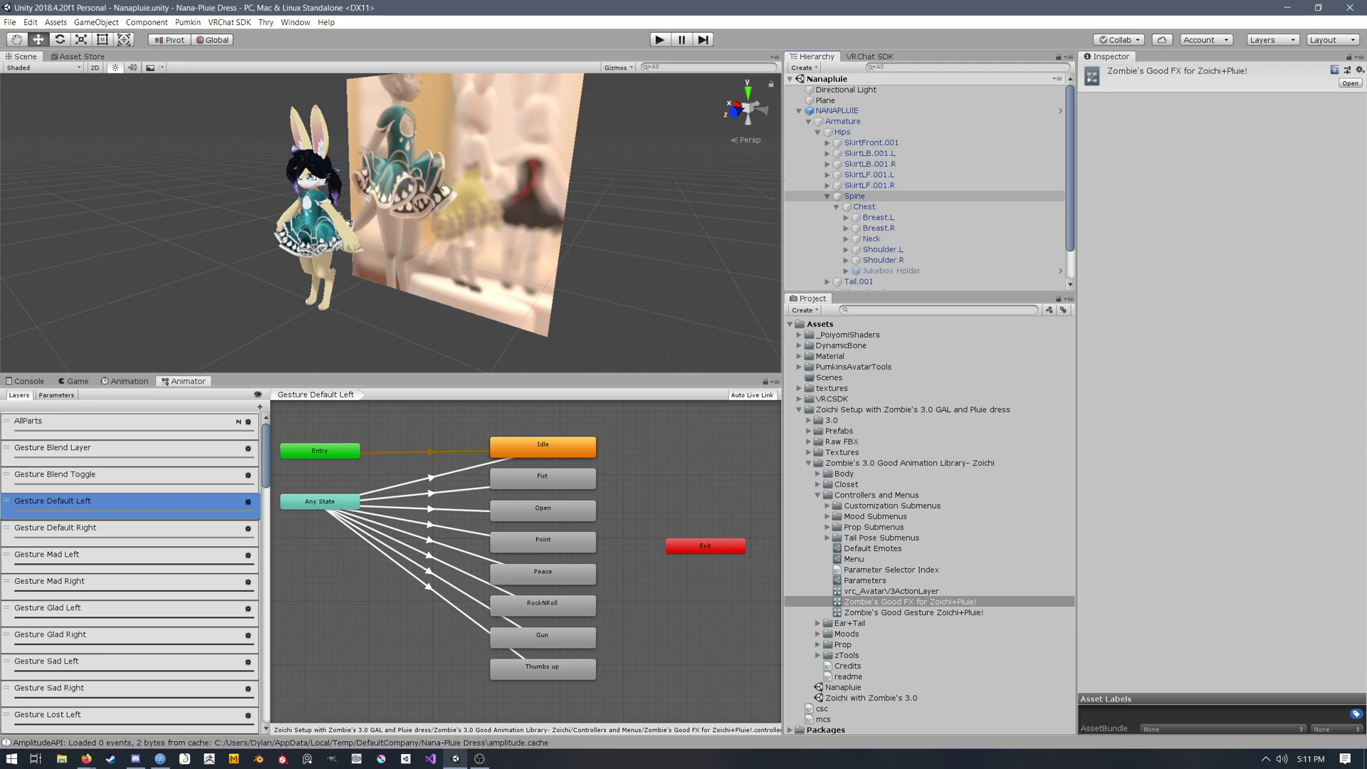
scroll(882, 220, down, 1)
click(890, 232)
click(845, 232)
scroll(882, 168, down, 2)
Step: Inspect the components of Song 1, Song 7, Song 8, Song 9 and other song objects in Jukebox Holder
click(883, 136)
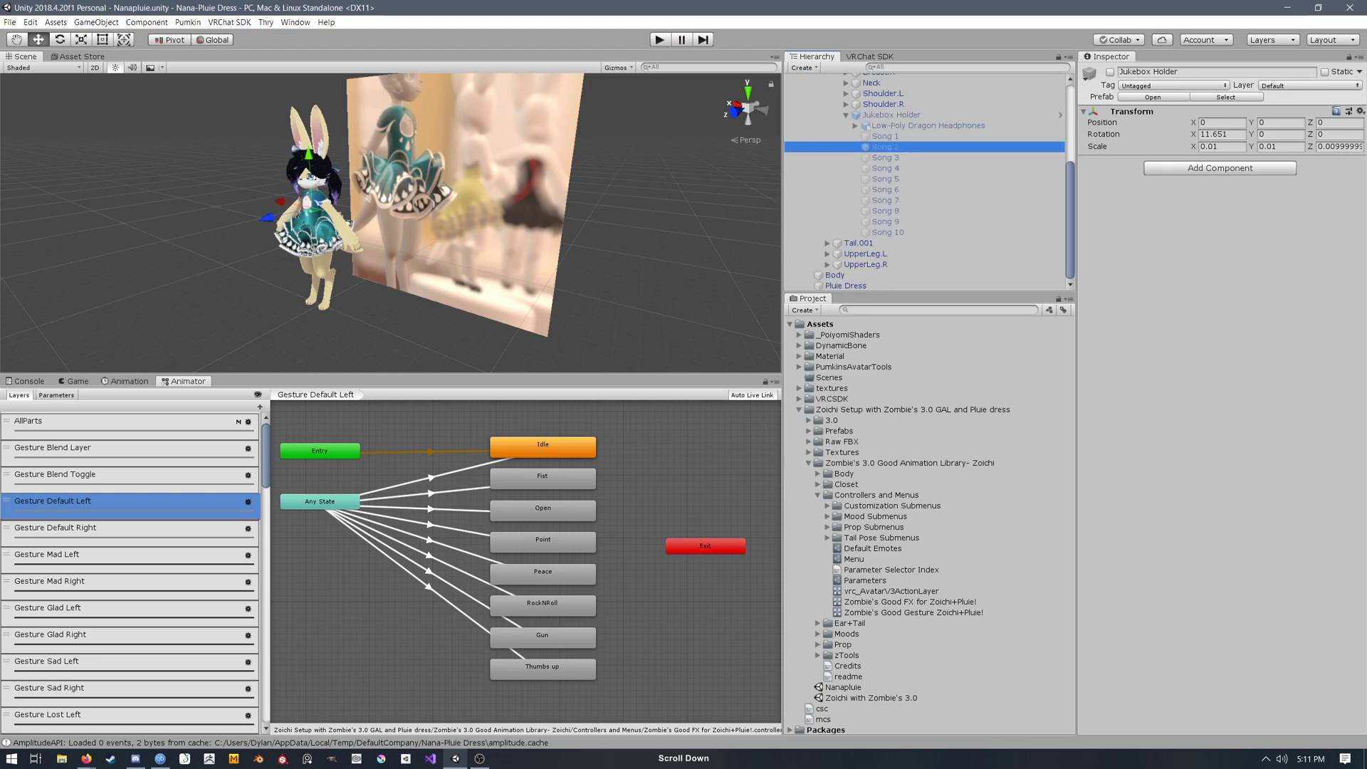
click(911, 210)
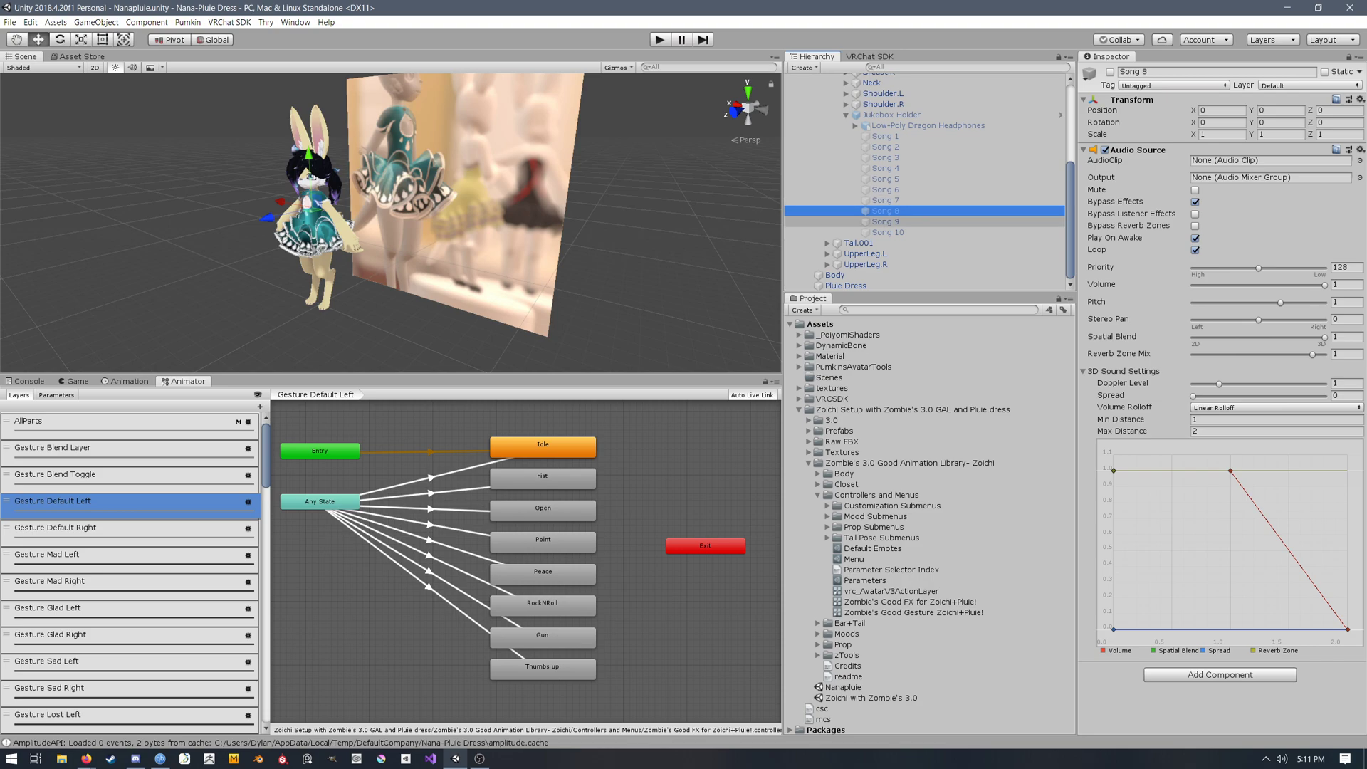
click(886, 222)
click(887, 232)
click(885, 222)
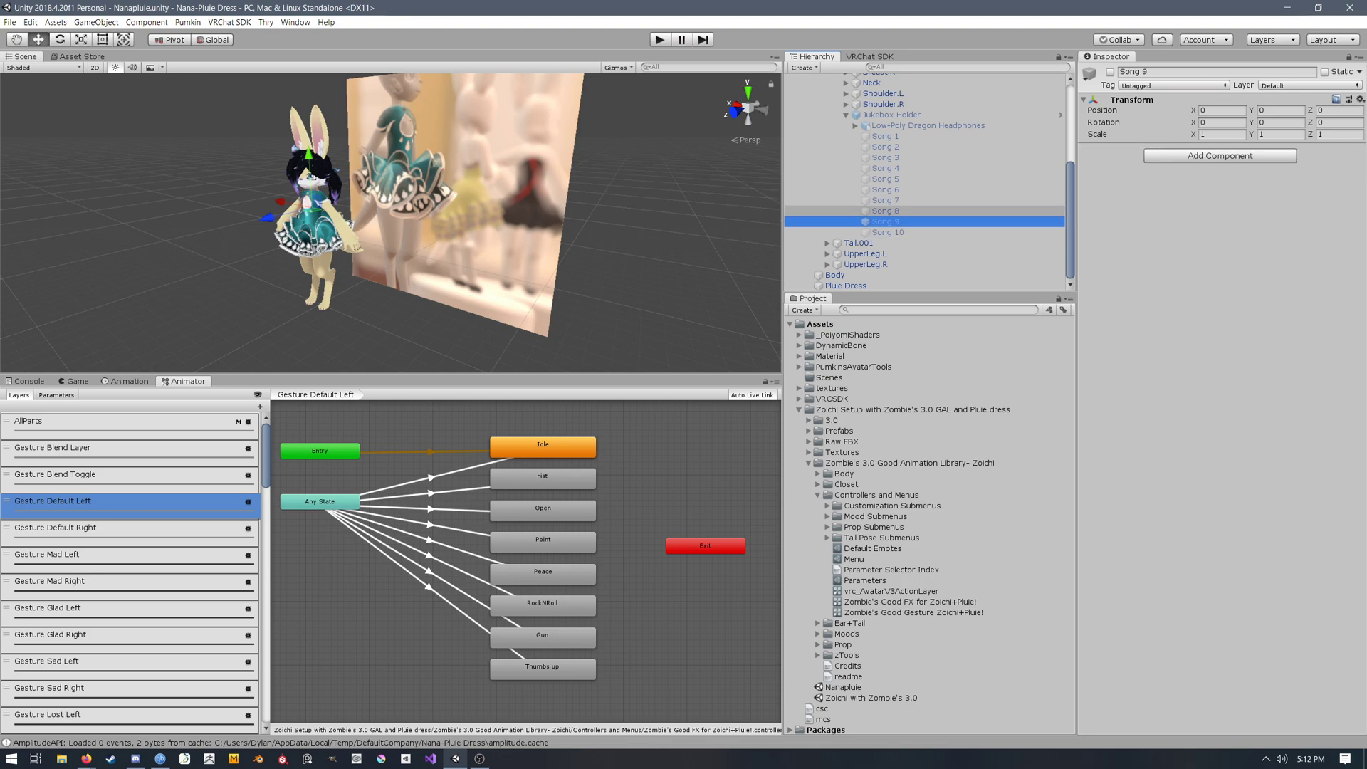
click(885, 178)
click(929, 201)
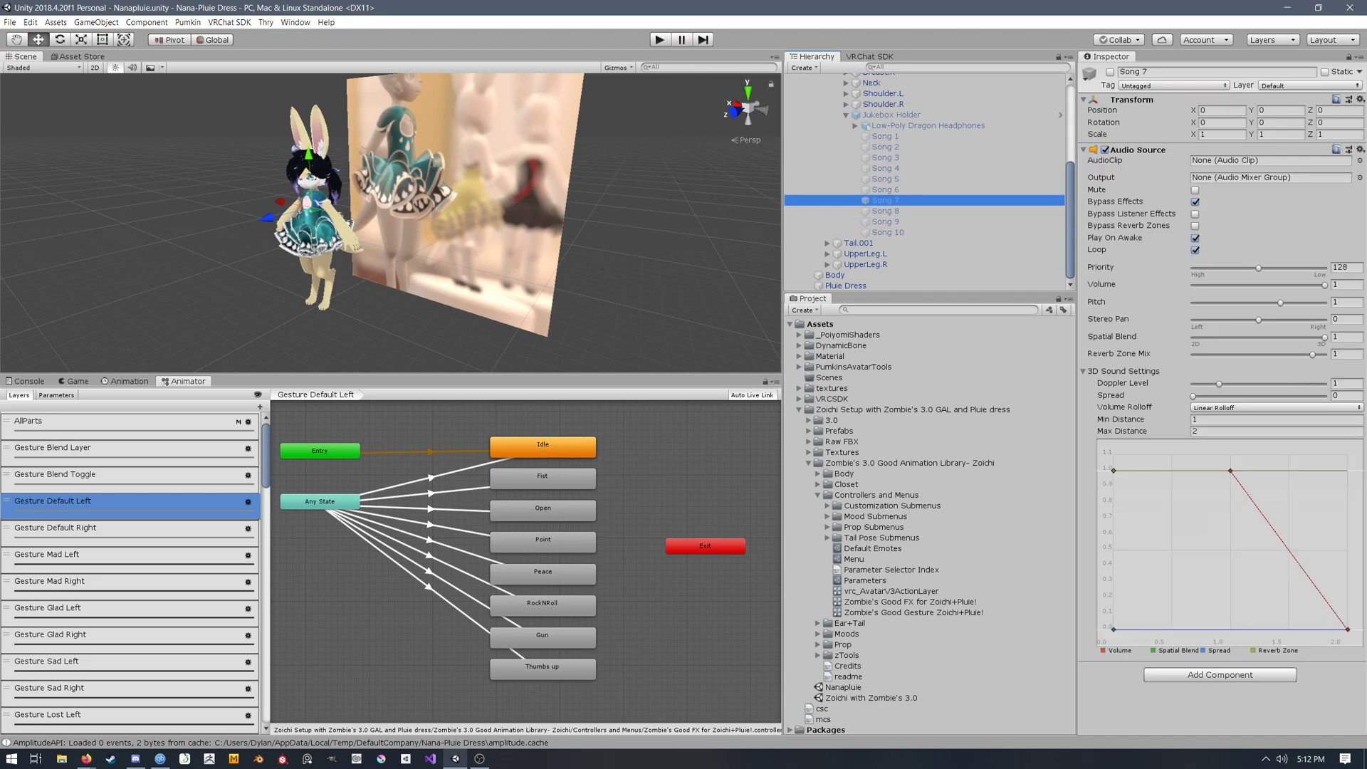
click(885, 222)
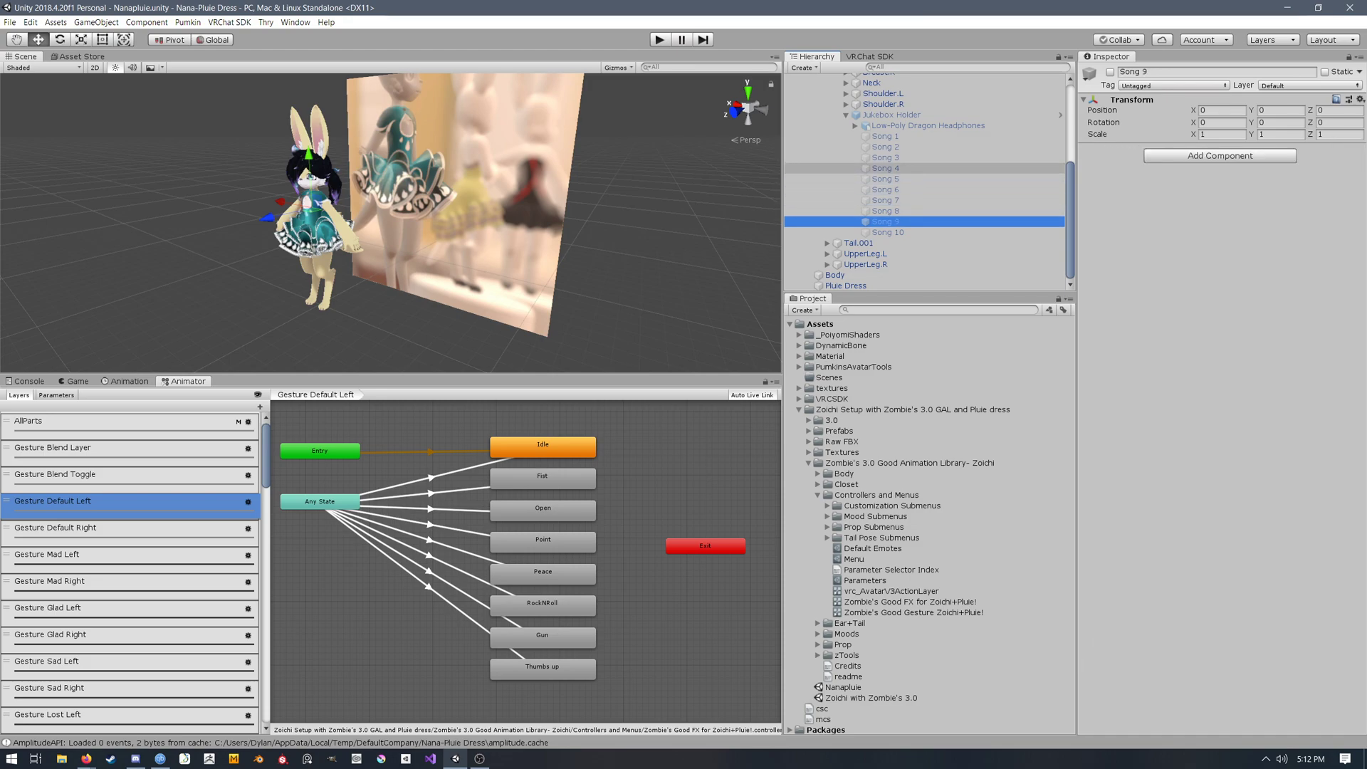
click(885, 136)
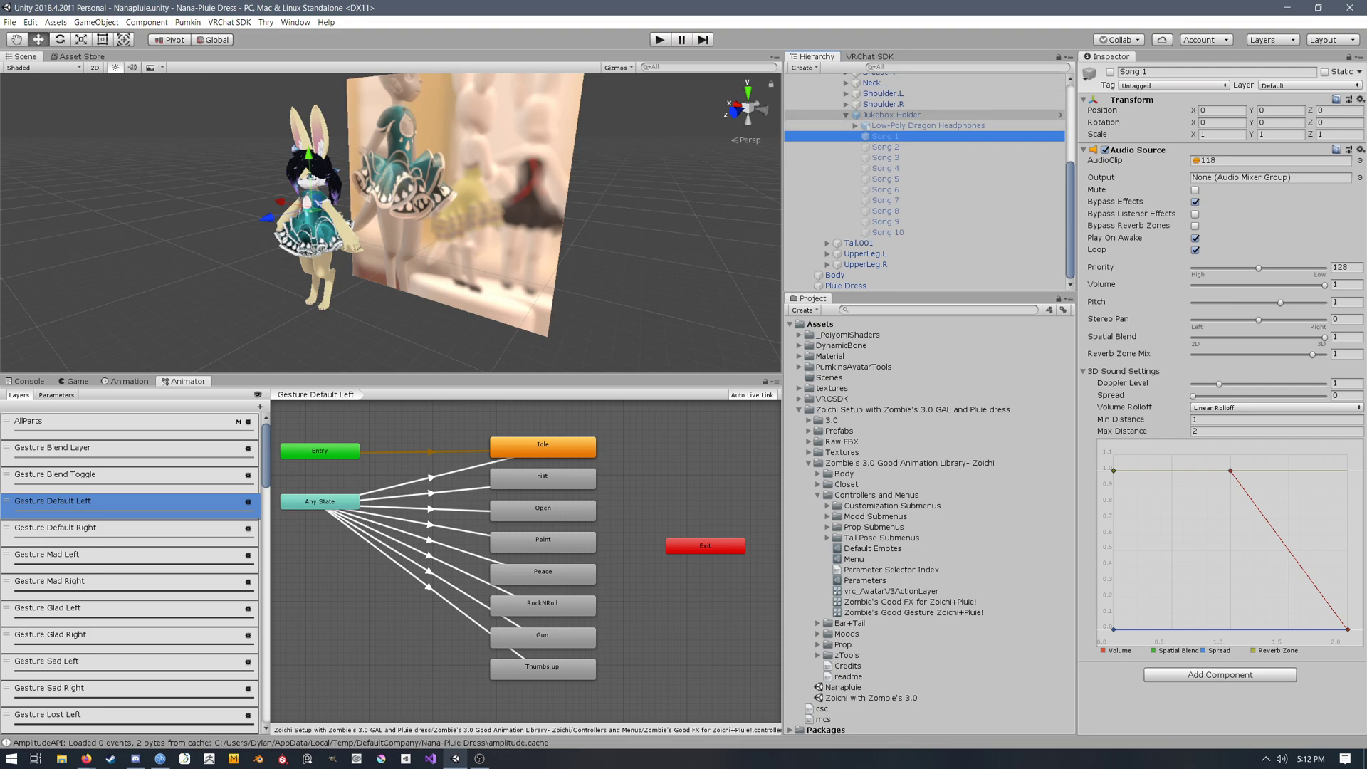
Step: Expand the left arm from Shoulder.L to Hand.L and inspect the Hand Holder and its Light object
scroll(926, 235, up, 5)
scroll(890, 214, up, 2)
click(818, 131)
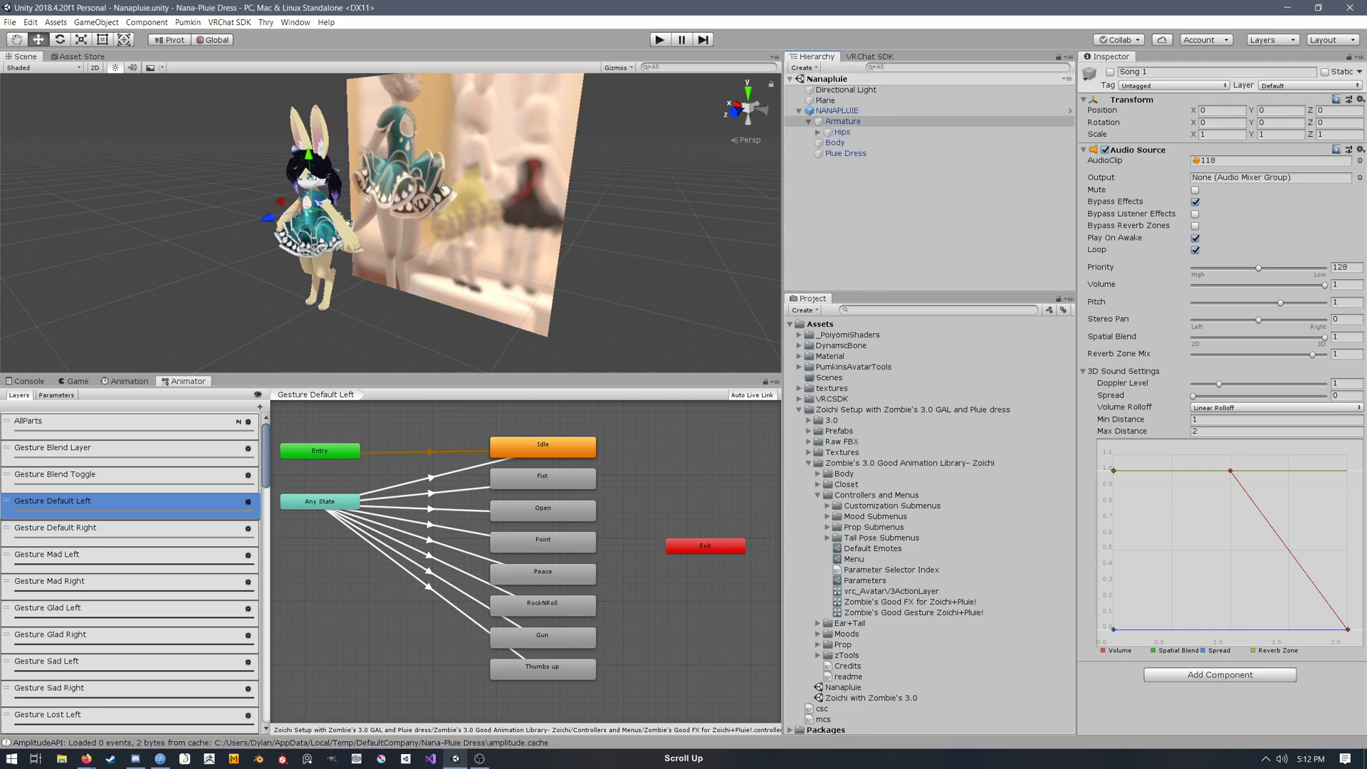
click(818, 132)
scroll(847, 160, down, 2)
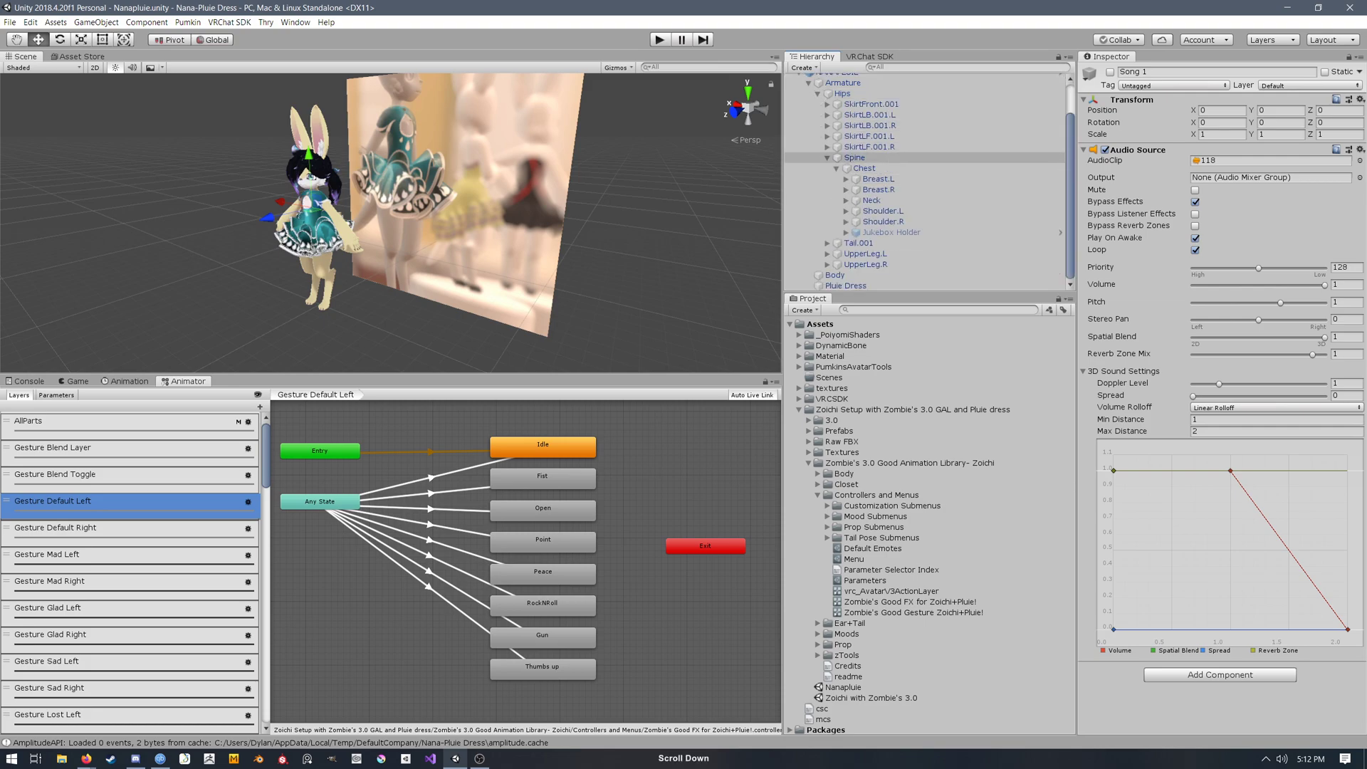
click(846, 211)
click(893, 221)
click(855, 221)
click(865, 232)
click(874, 243)
scroll(876, 242, down, 3)
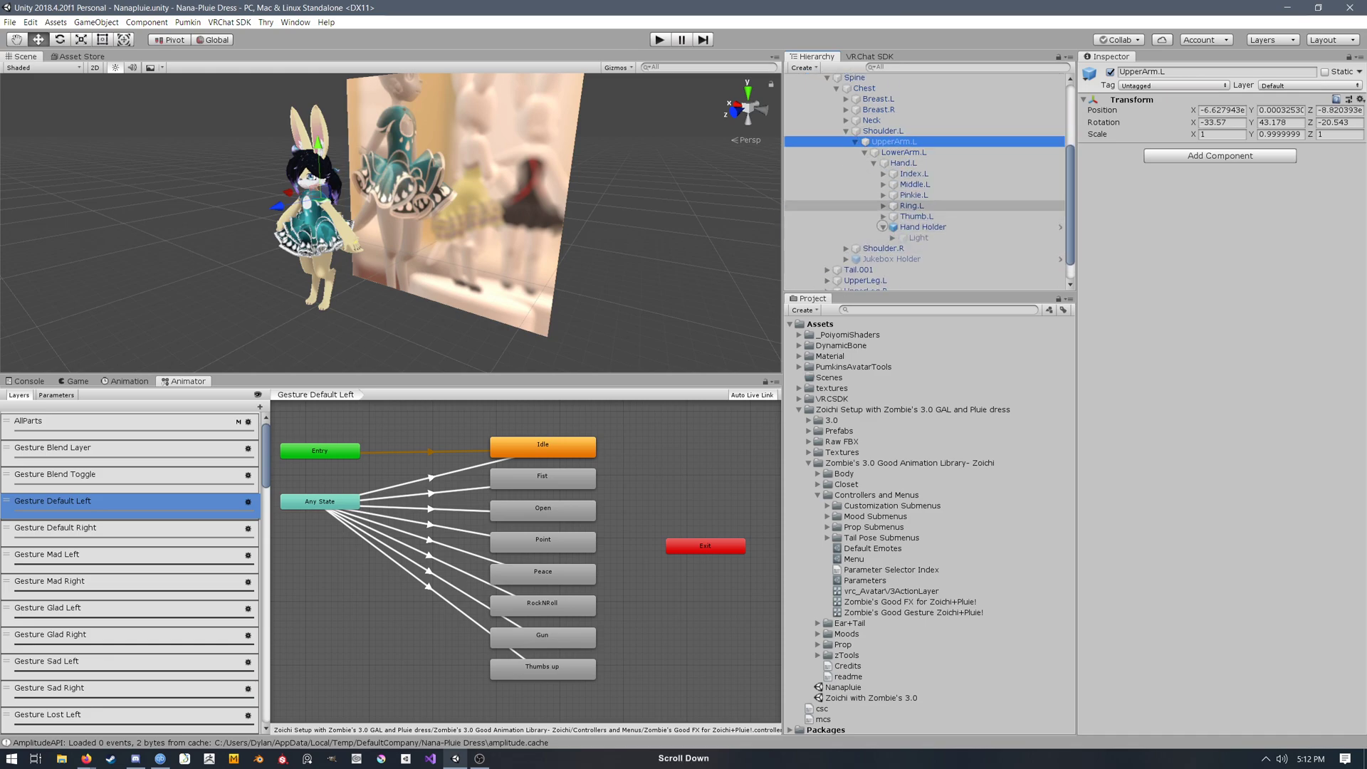
click(915, 237)
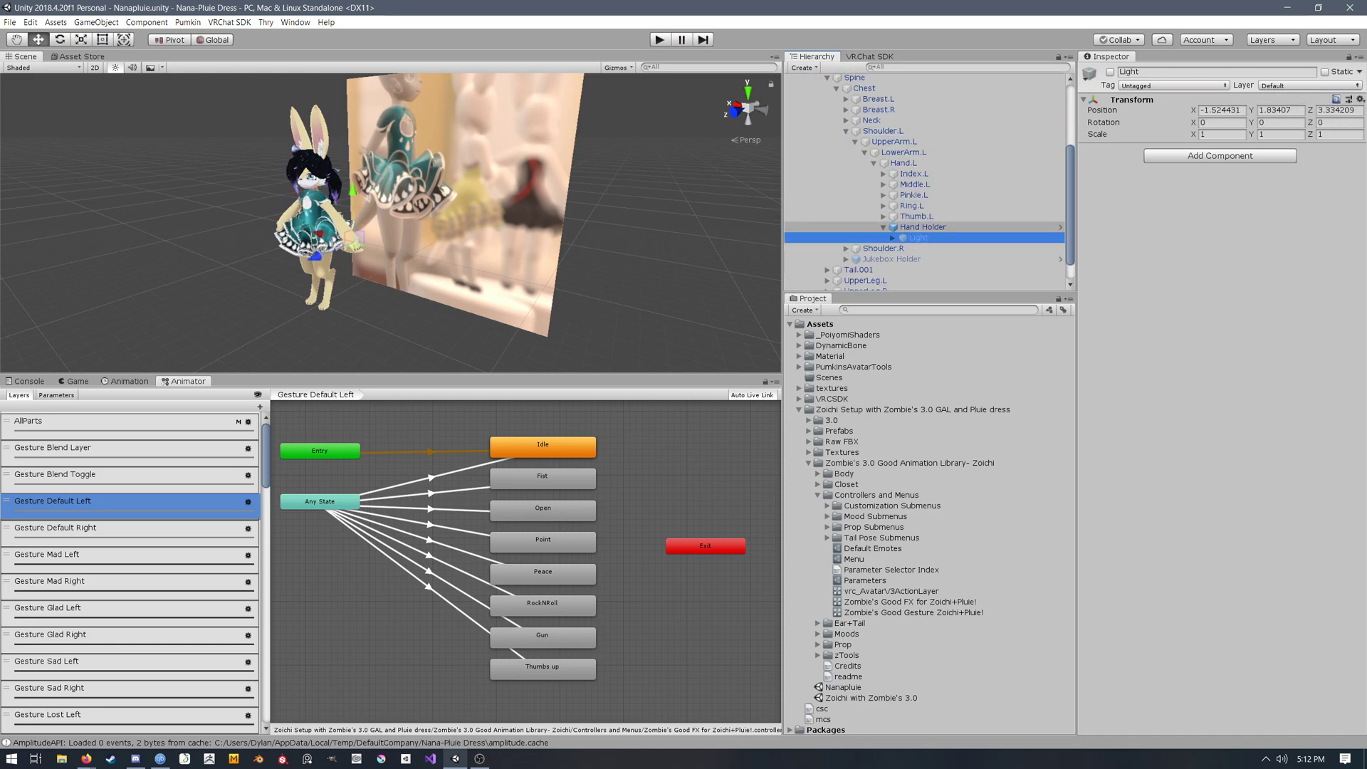
click(921, 227)
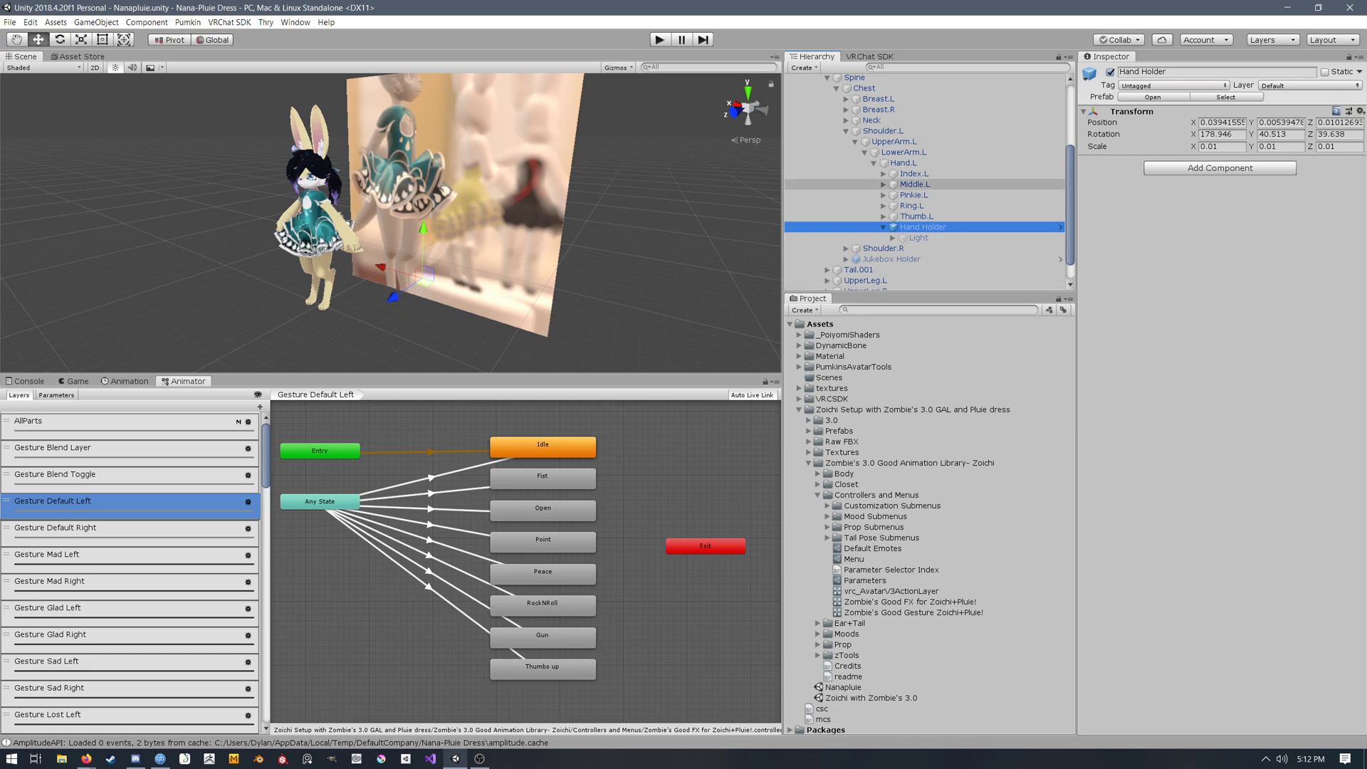
Step: Collapse the expanded bone hierarchy back up to NANAPLUIE's Armature
scroll(925, 183, up, 3)
click(846, 249)
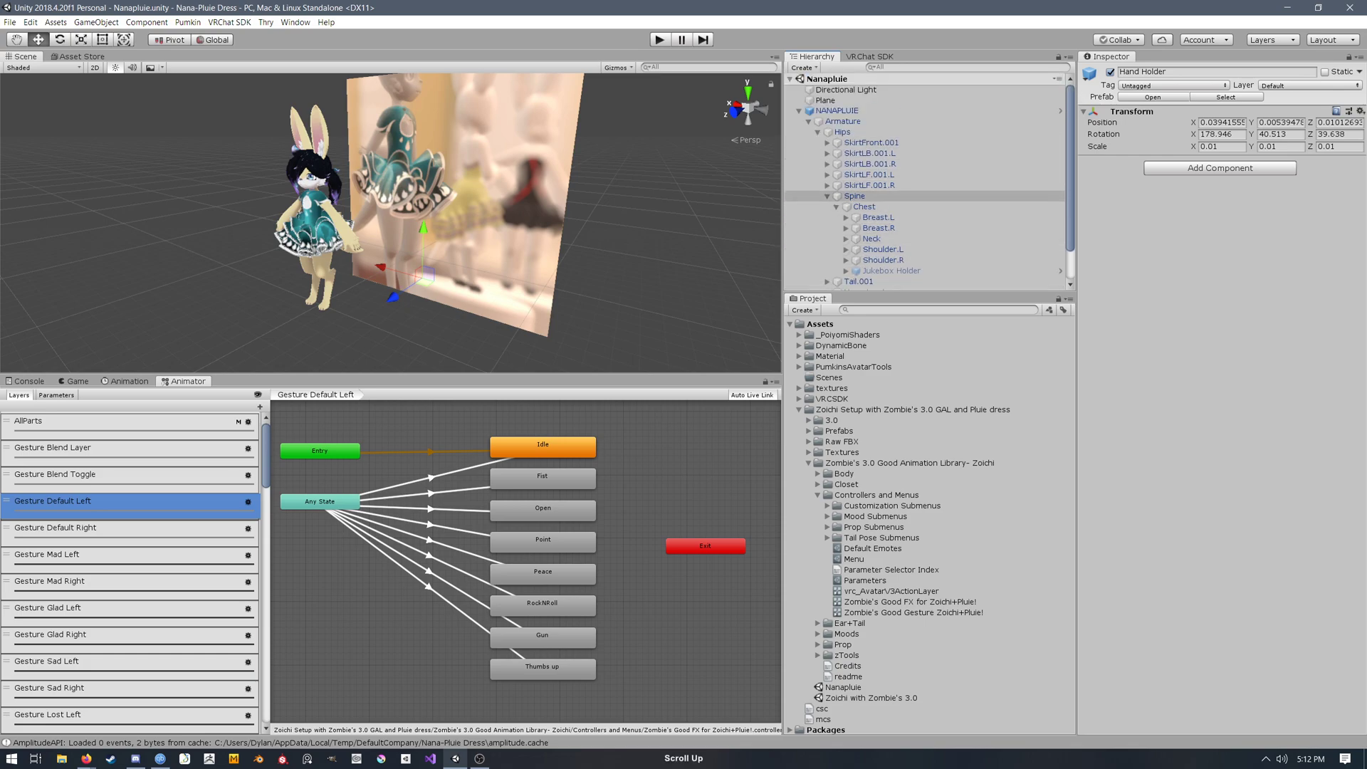
click(827, 196)
click(817, 131)
click(808, 121)
Step: Select the NANAPLUIE avatar root and review its VRC Avatar Descriptor down to Playable Layers and Expressions
click(837, 111)
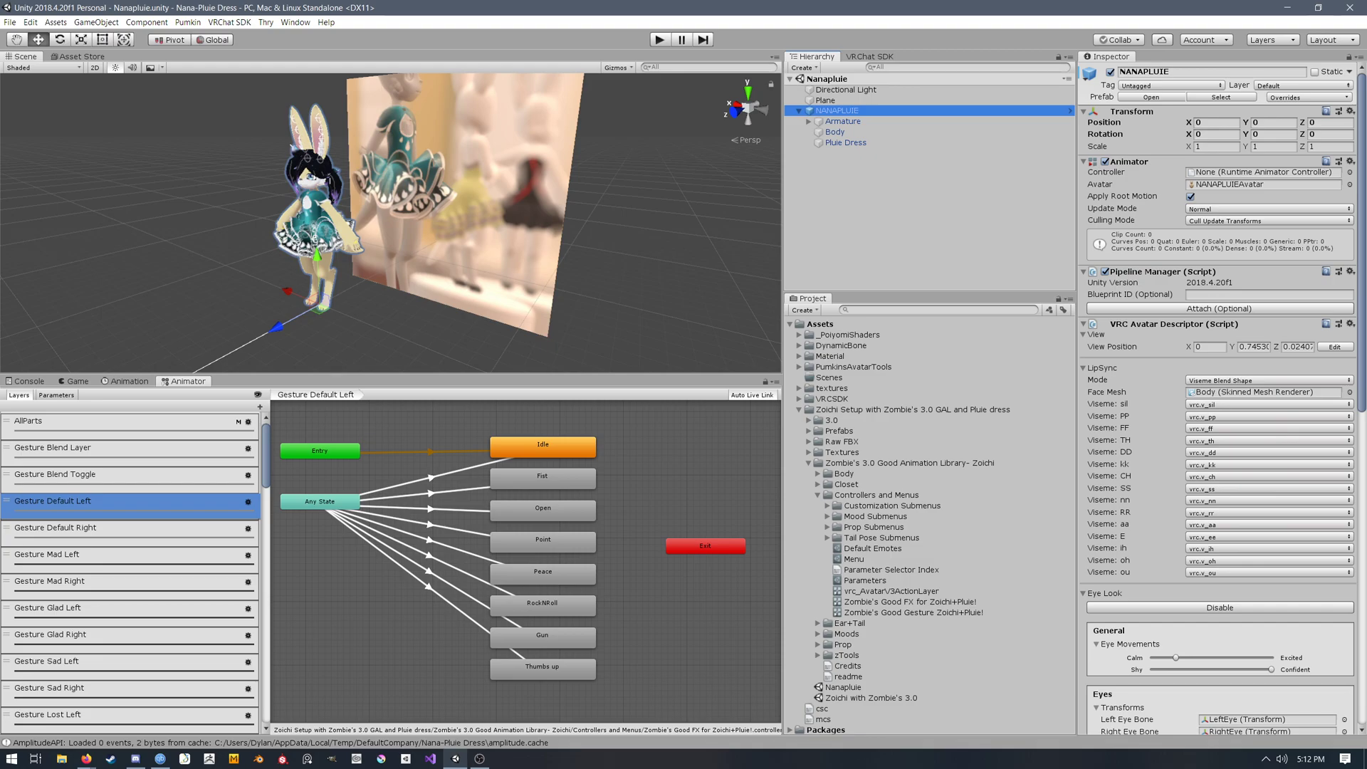
scroll(1219, 399, down, 3)
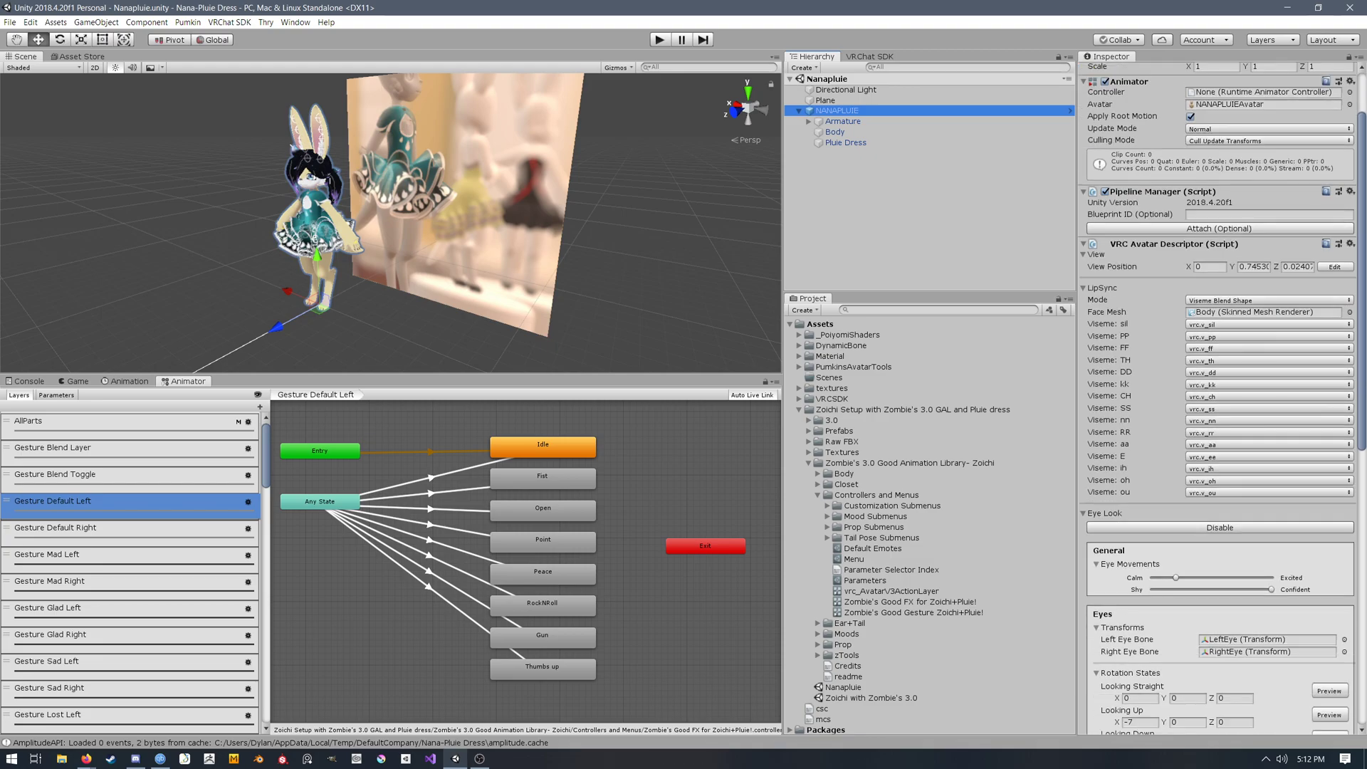
scroll(1219, 398, down, 7)
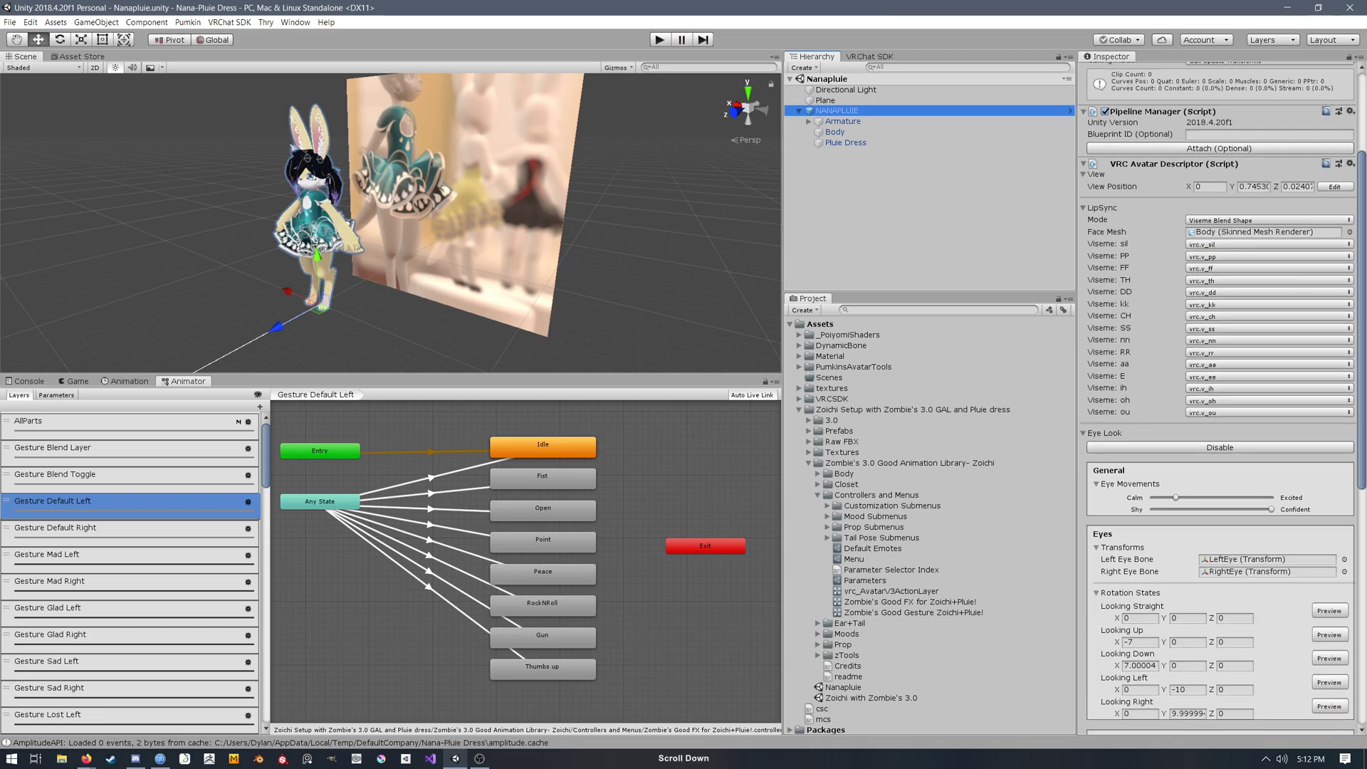
scroll(1219, 398, down, 10)
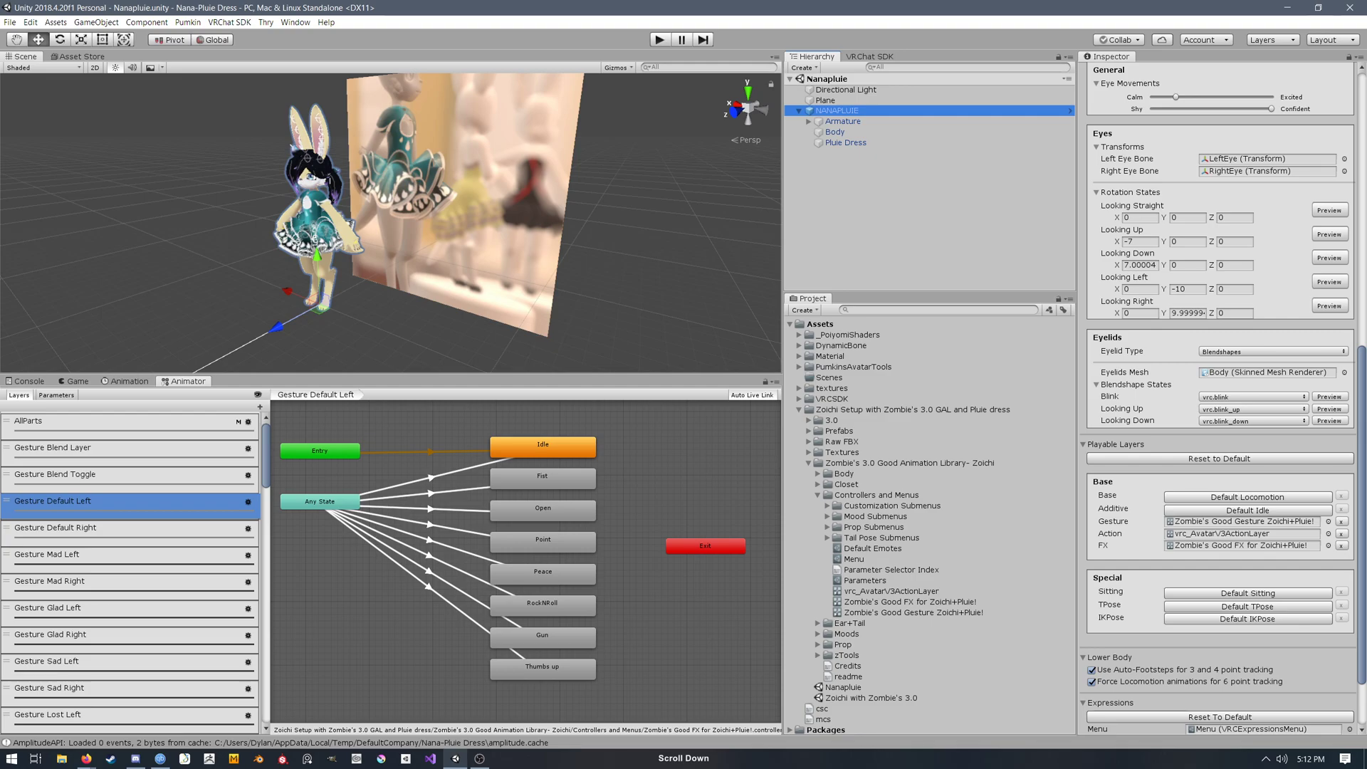
scroll(1218, 398, down, 3)
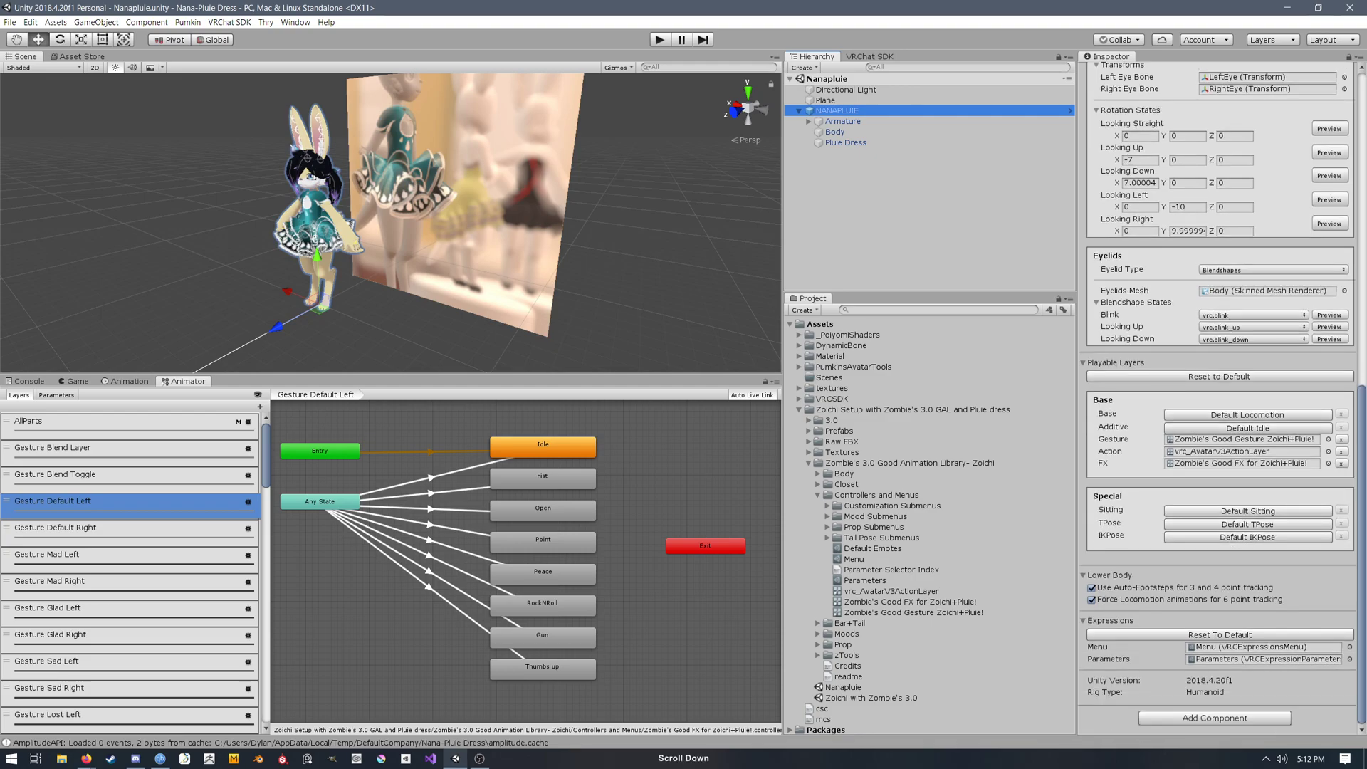
Step: Locate the project assets assigned to the descriptor's Gesture, Action and FX layers and to its expressions Menu and Parameters
click(1251, 463)
click(1251, 463)
click(1246, 438)
click(1246, 463)
click(1245, 451)
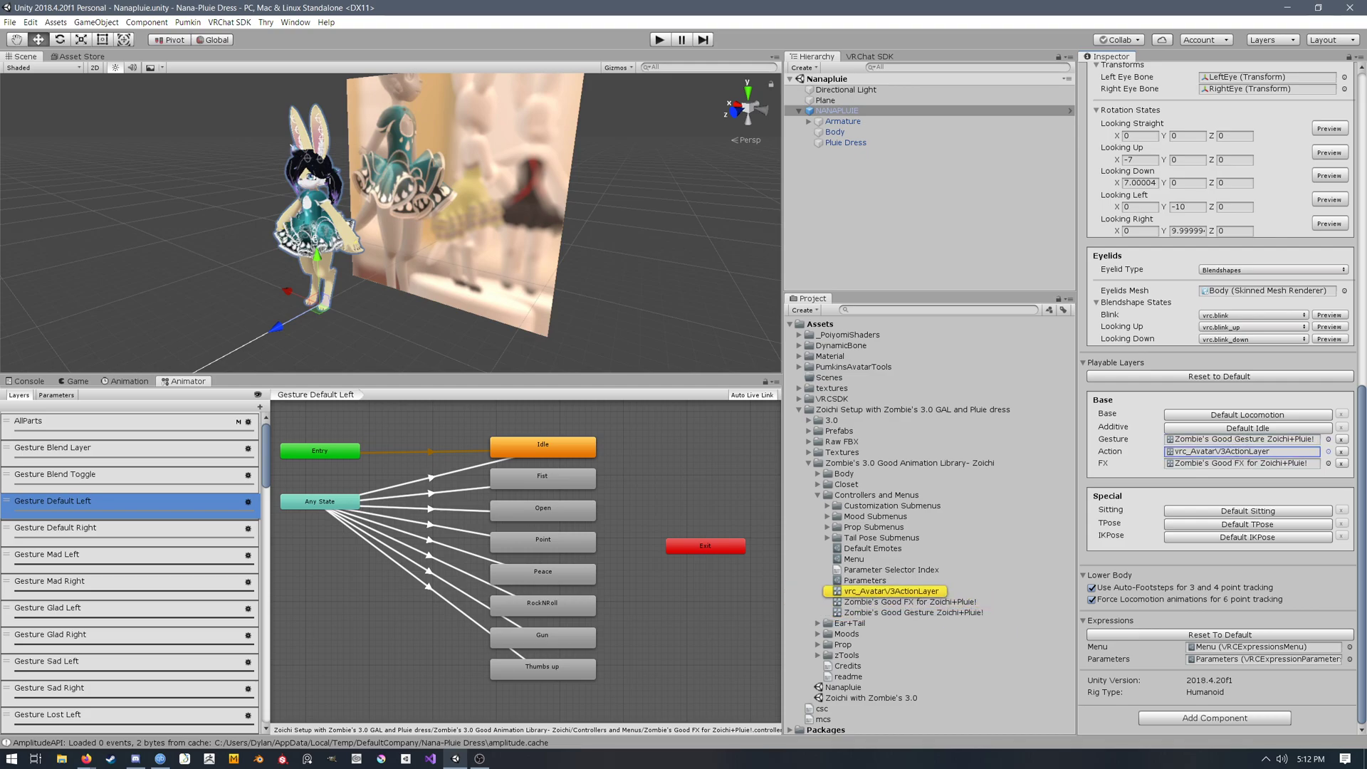
scroll(1236, 605, down, 2)
click(1239, 647)
click(1238, 659)
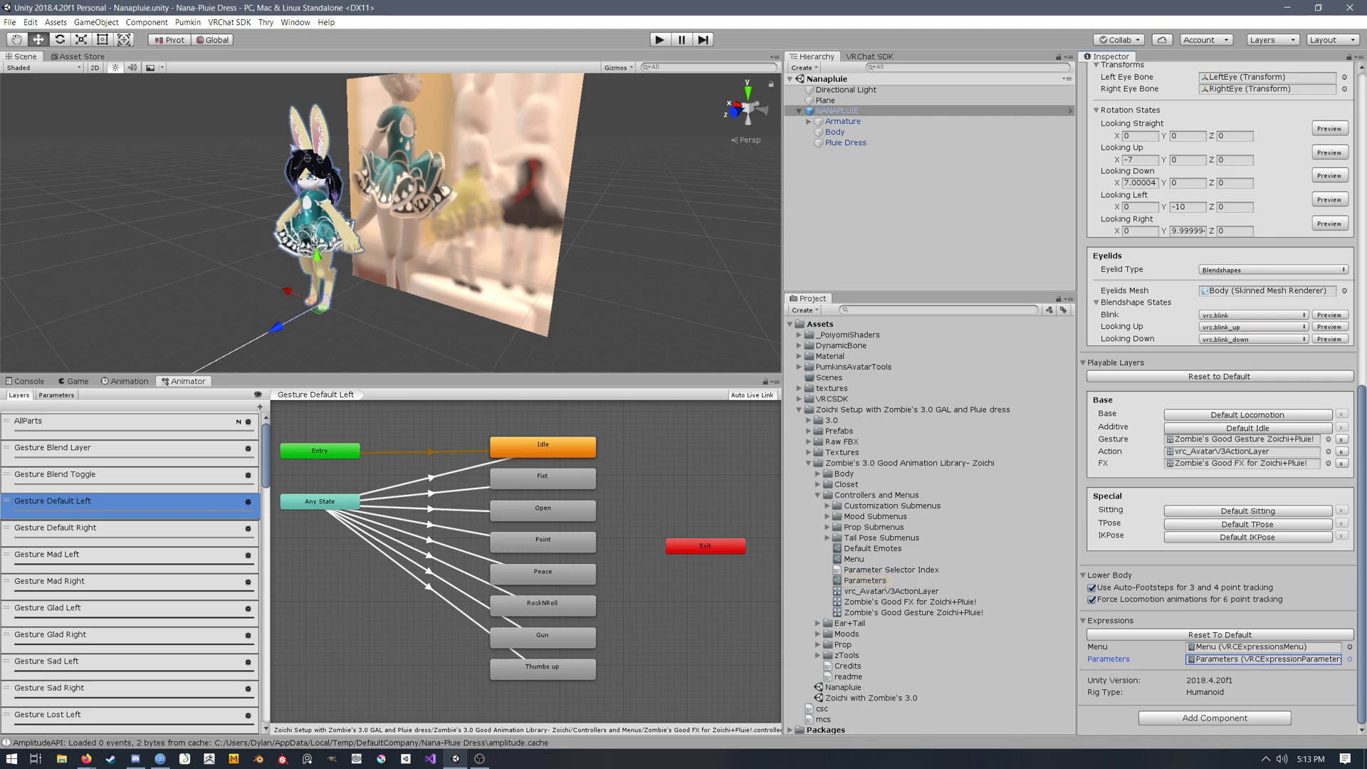
Step: Inspect the Entry node, its default transition and the Idle state in the Gesture Default Left layer
middle_drag(371, 605, 406, 603)
drag(301, 664, 686, 430)
click(686, 431)
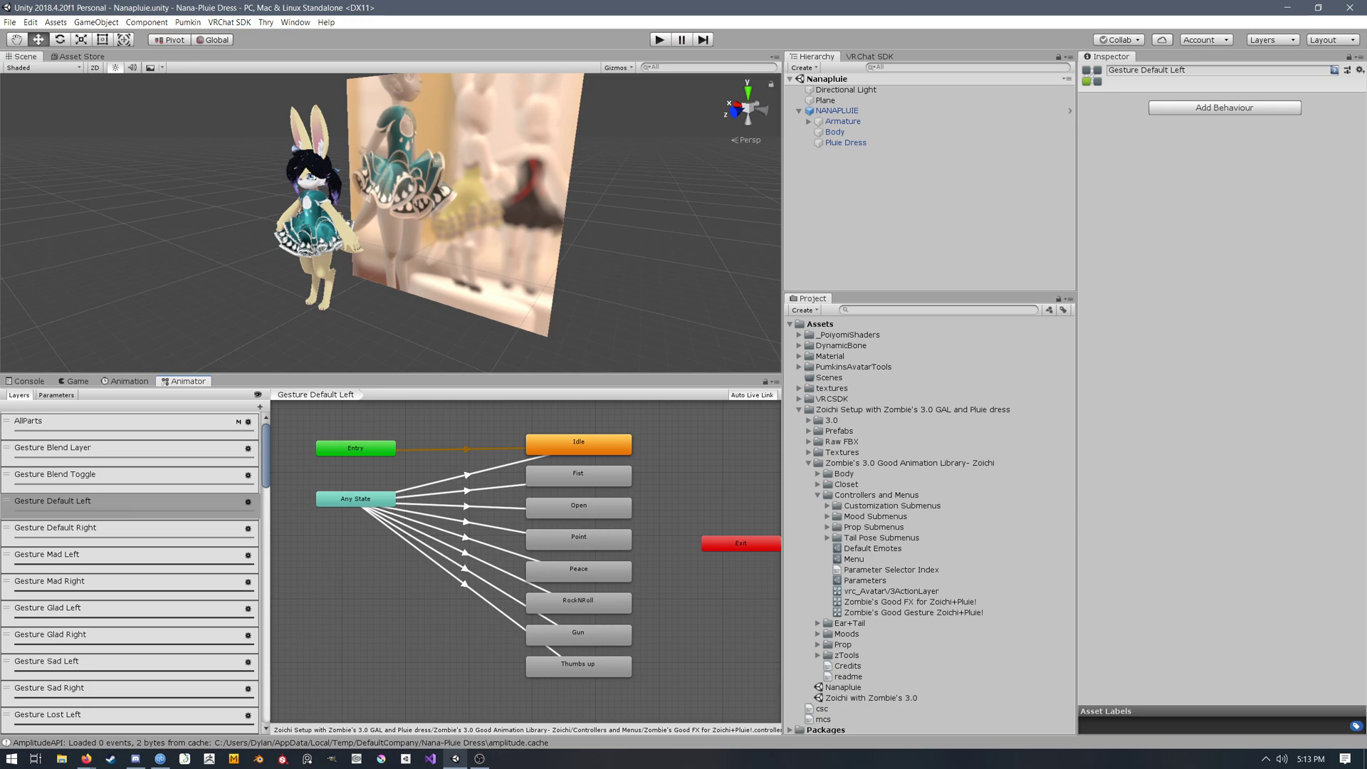
middle_drag(455, 569, 460, 569)
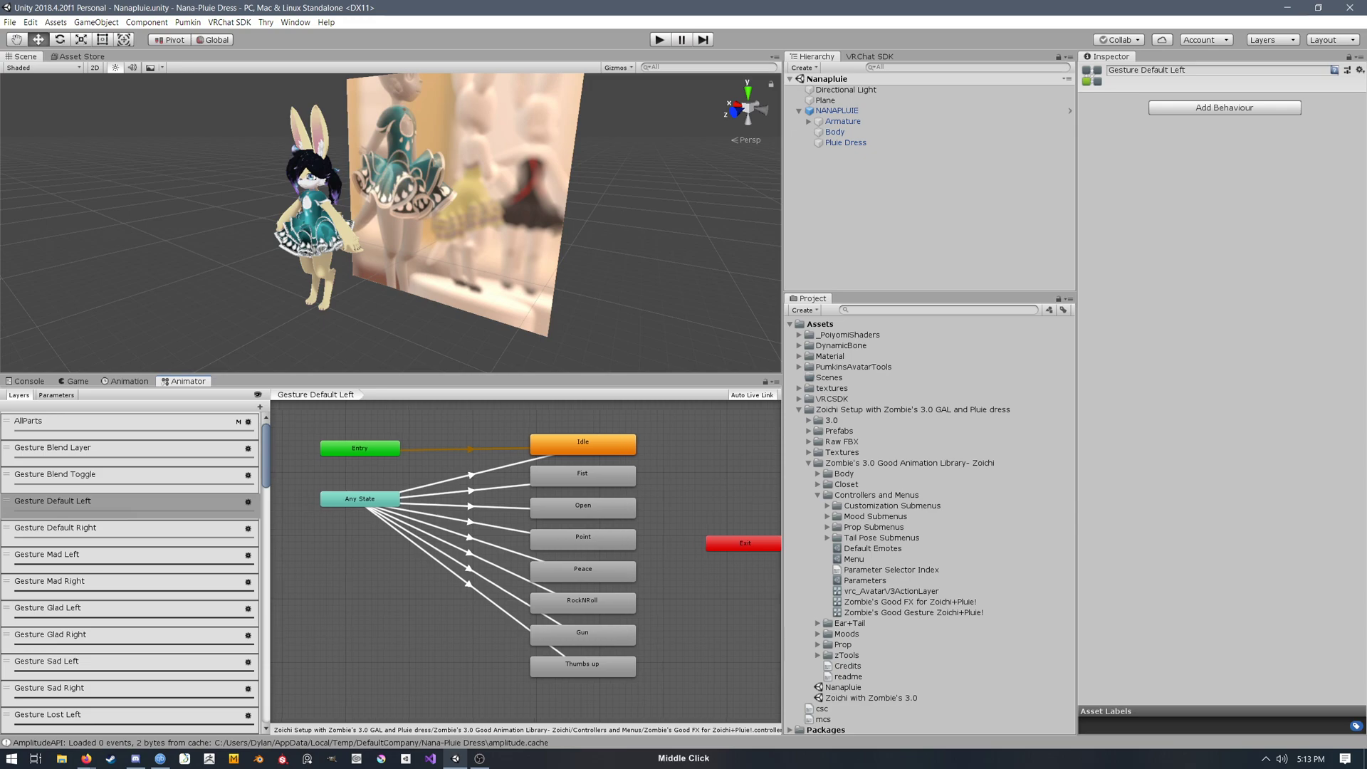
click(360, 448)
click(377, 470)
click(377, 470)
click(605, 447)
click(492, 452)
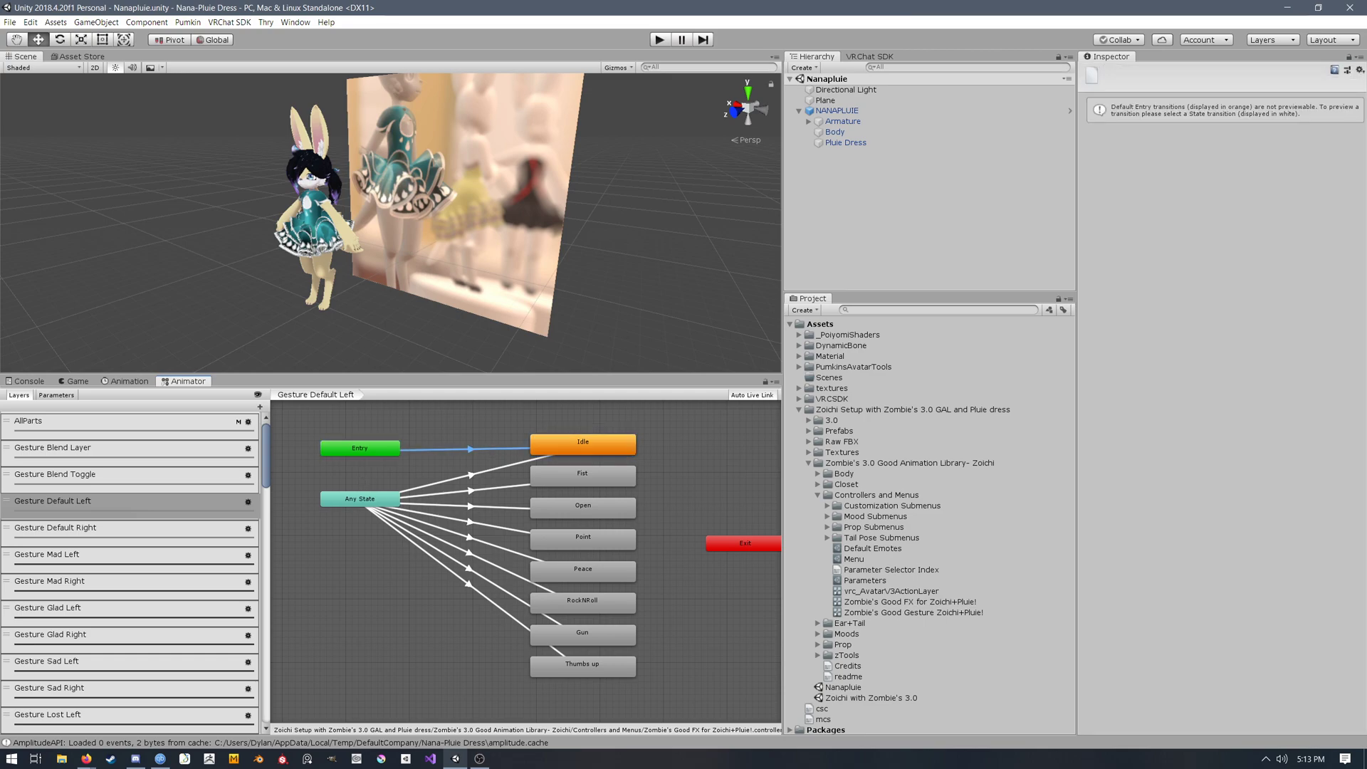
click(582, 446)
middle_drag(469, 555, 473, 557)
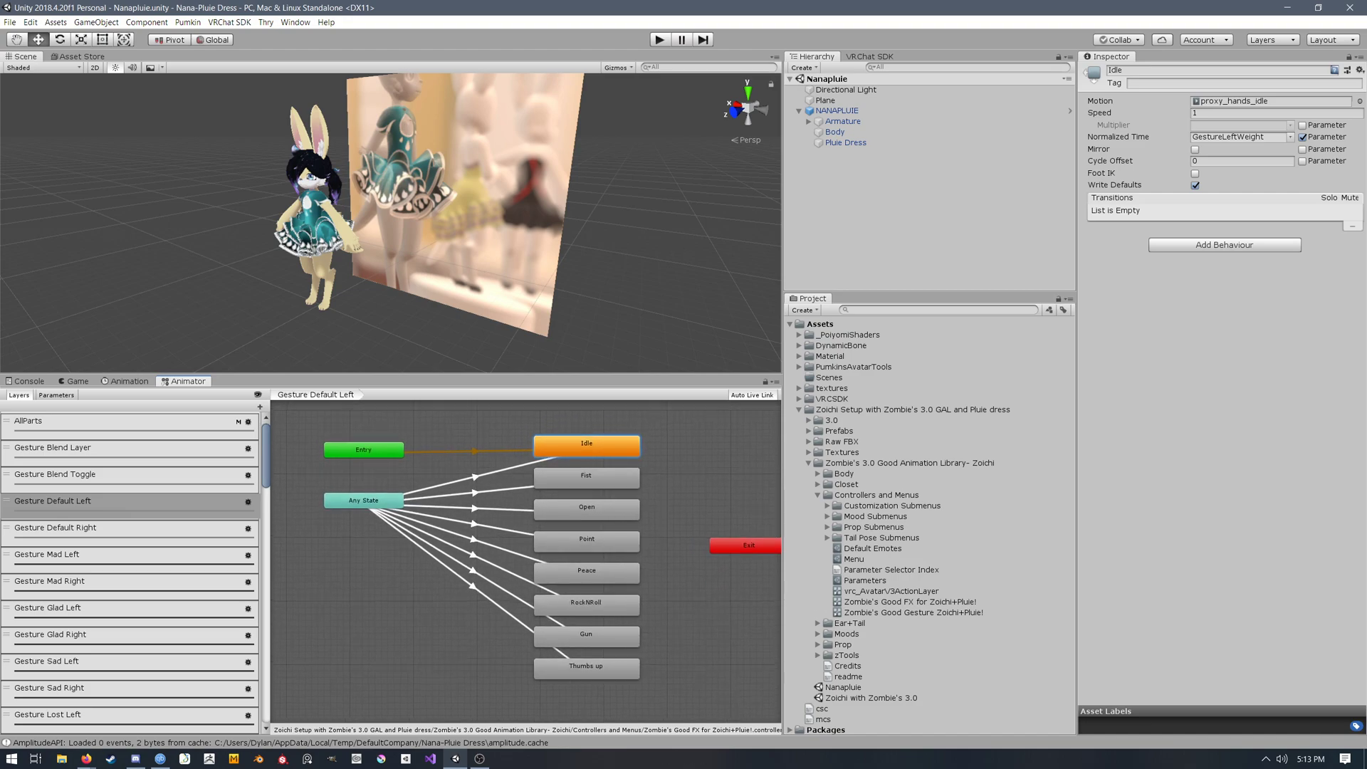
middle_drag(474, 558, 482, 557)
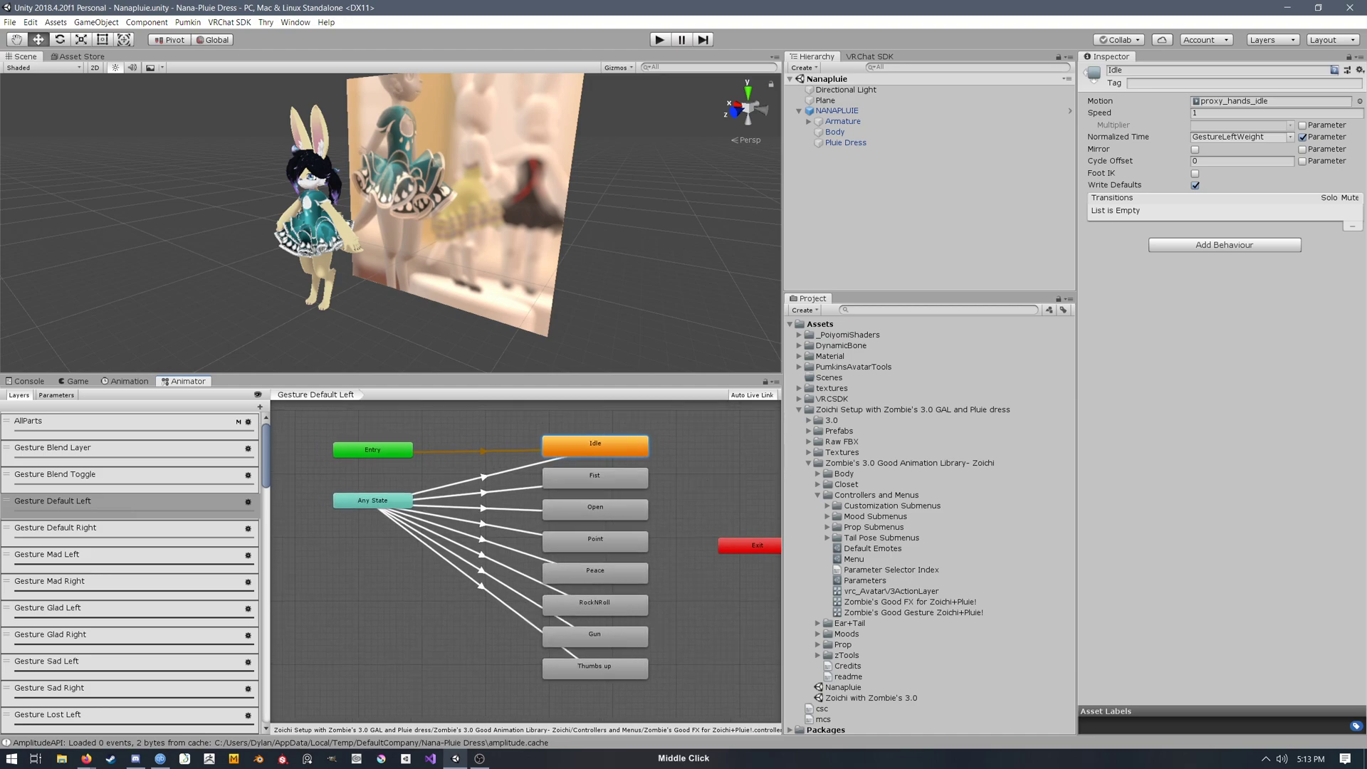
Step: Inspect the AnyState -> Idle transition with its Settings expanded and its GestureLeft condition
click(485, 477)
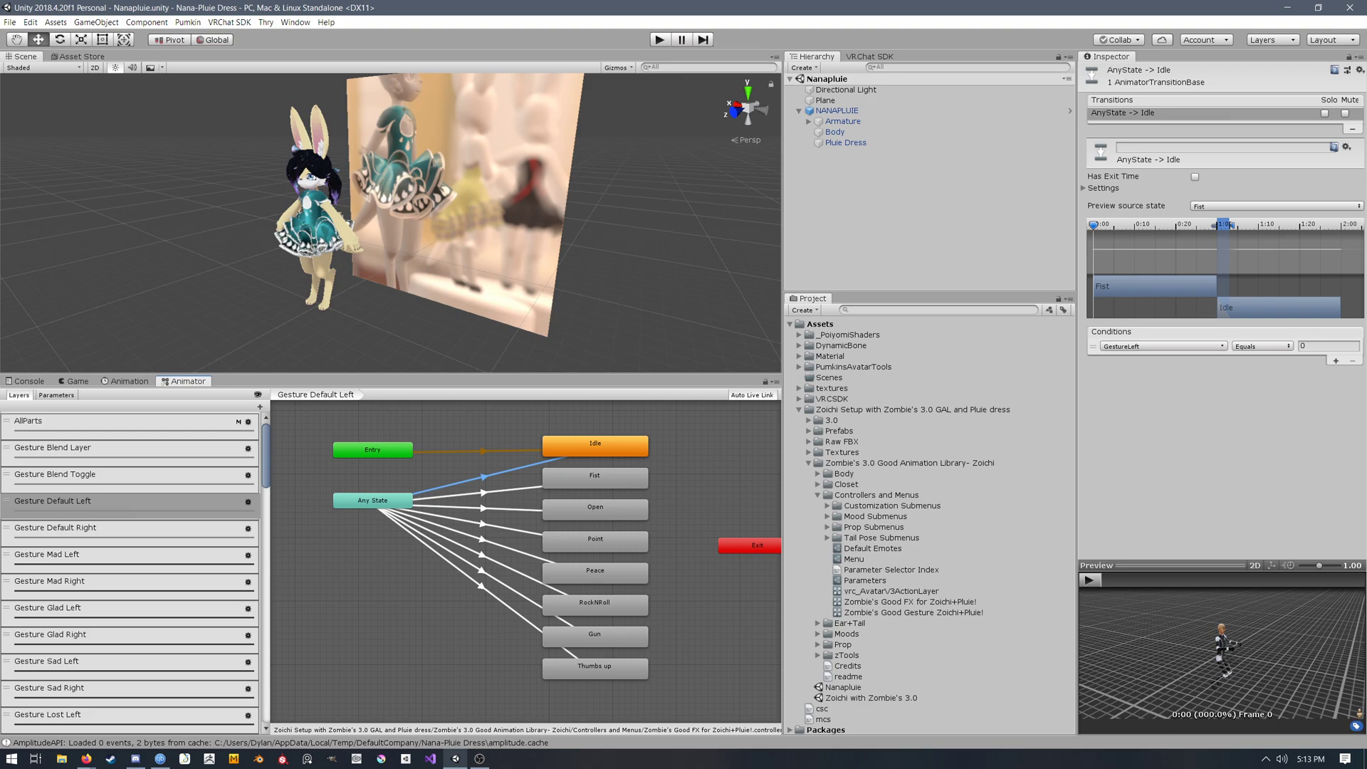
click(1101, 189)
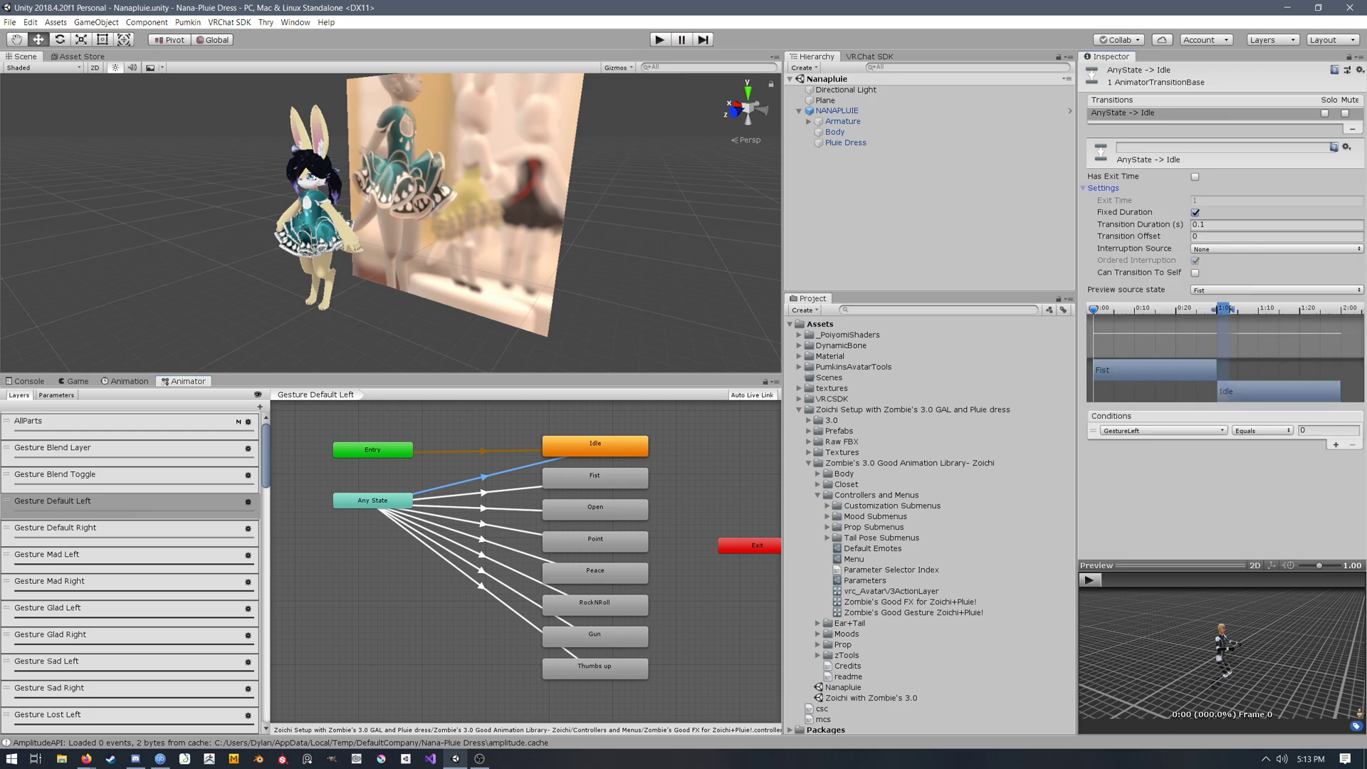
middle_drag(527, 563, 524, 565)
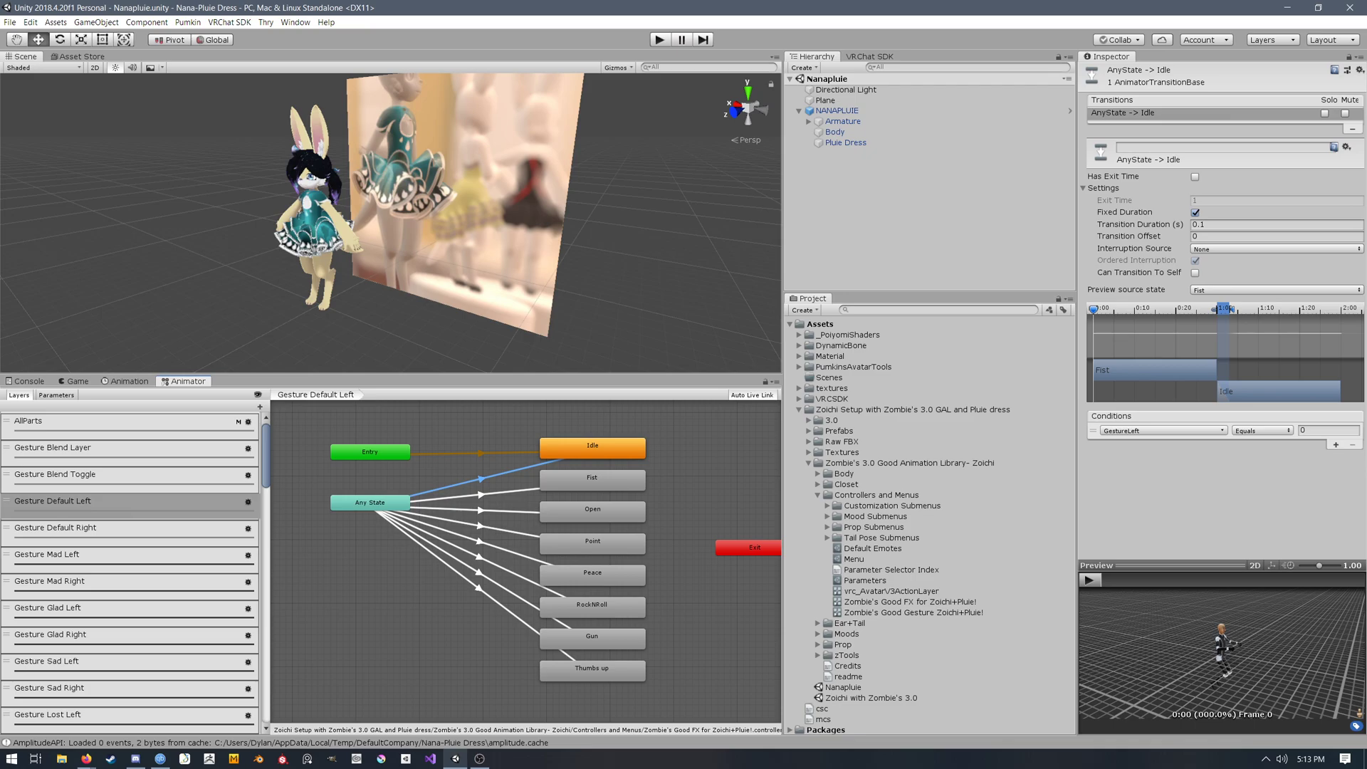
Step: Examine the conditions of the other Any State gesture transitions, ending with AnyState -> Thumbs up
click(499, 491)
click(502, 509)
click(509, 536)
click(494, 602)
middle_drag(494, 602, 490, 599)
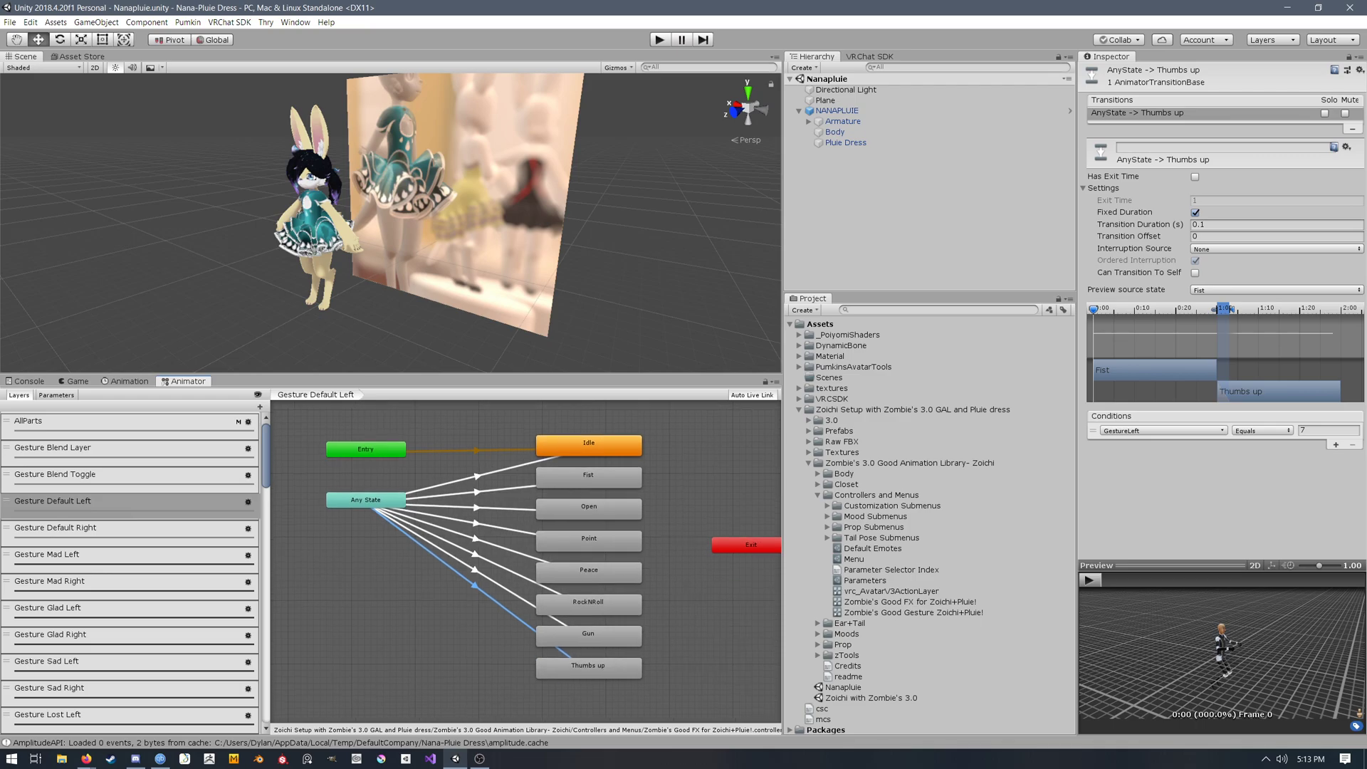
Step: Review Any State's transition list and examine the GestureLeft condition of the AnyState -> Gun transition
click(388, 502)
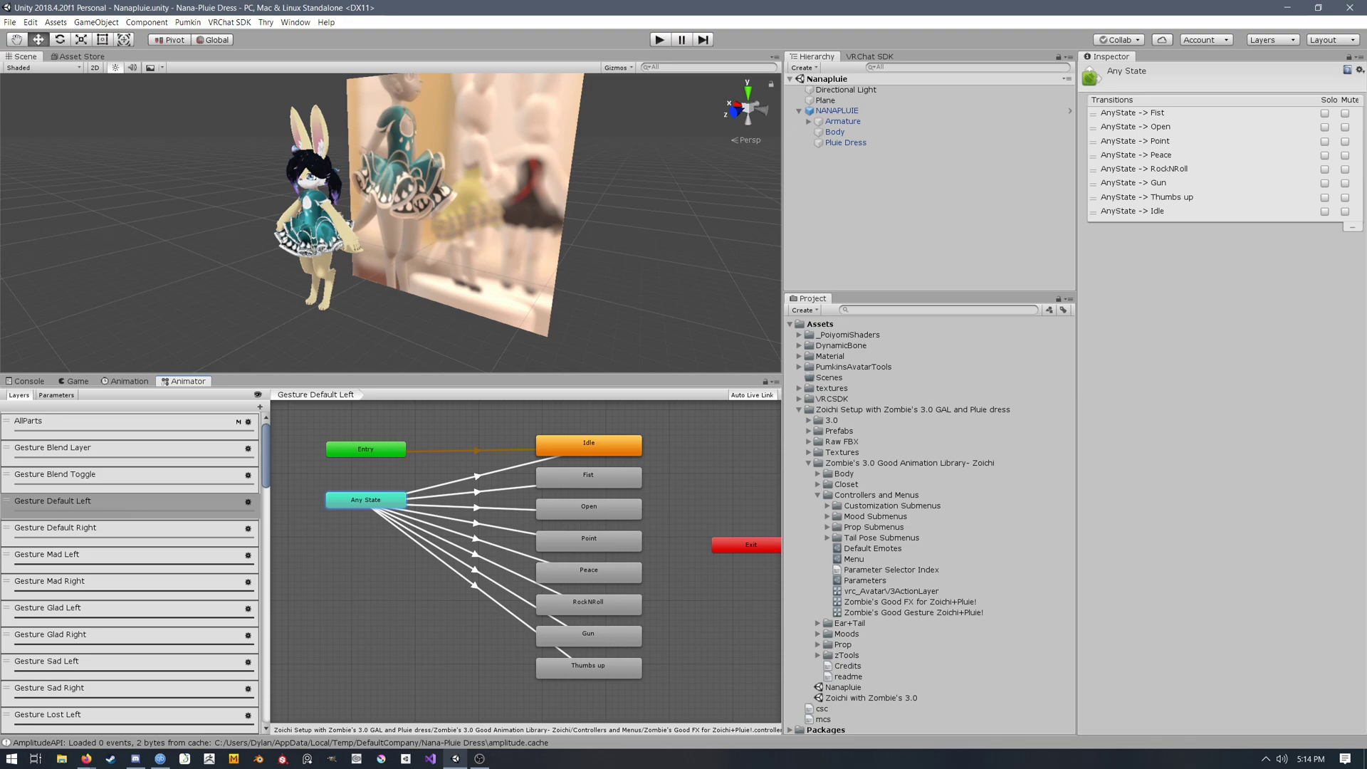
click(475, 570)
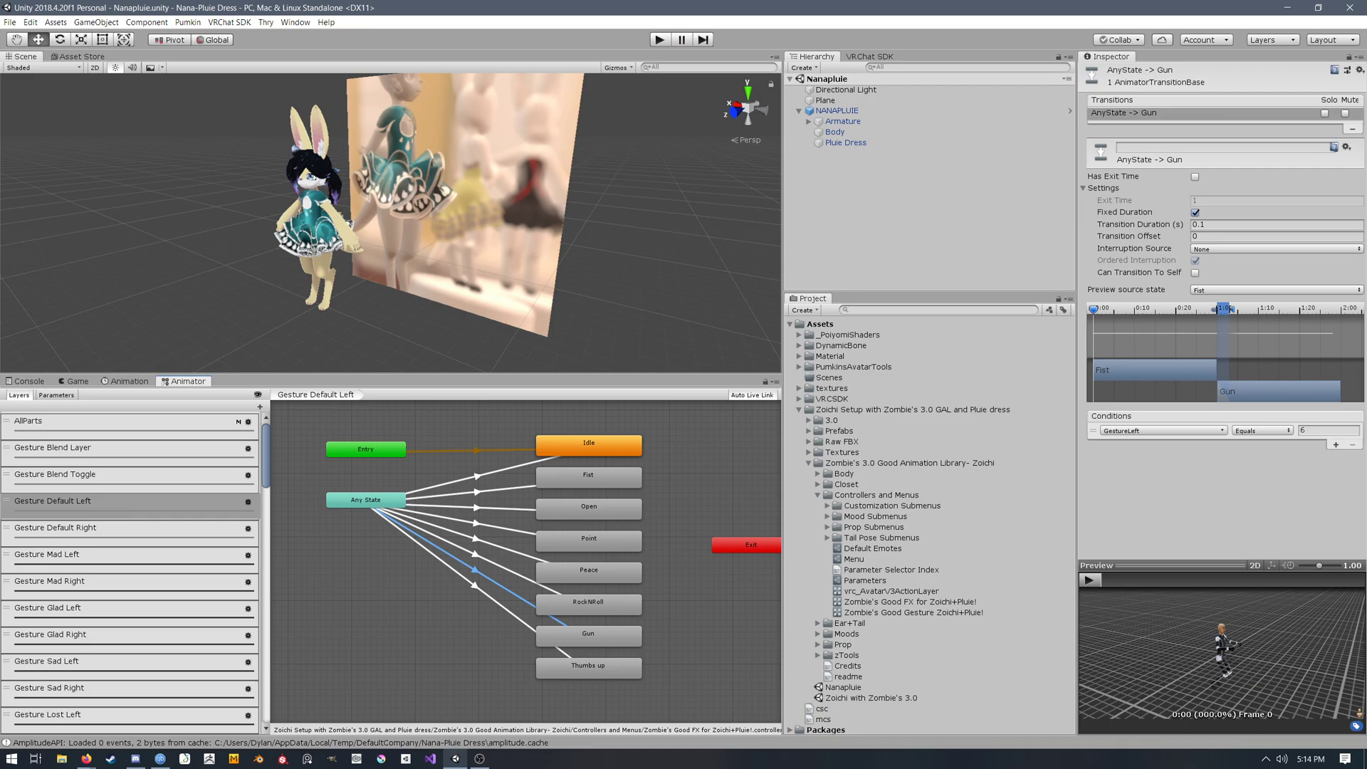
click(1093, 430)
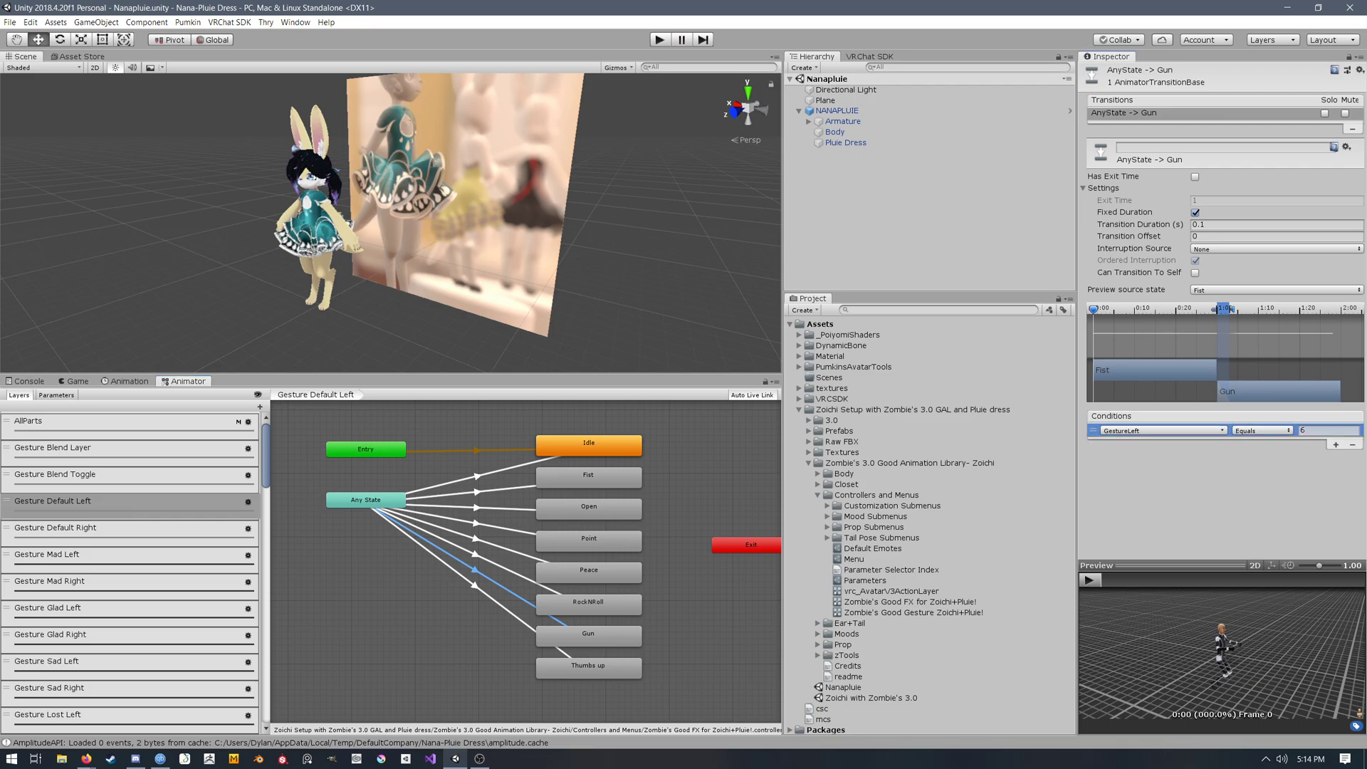
Step: Switch to the browser, read the Parameters table on VRChat's Animator Parameters documentation page, and return to Unity
mouse_move(86, 759)
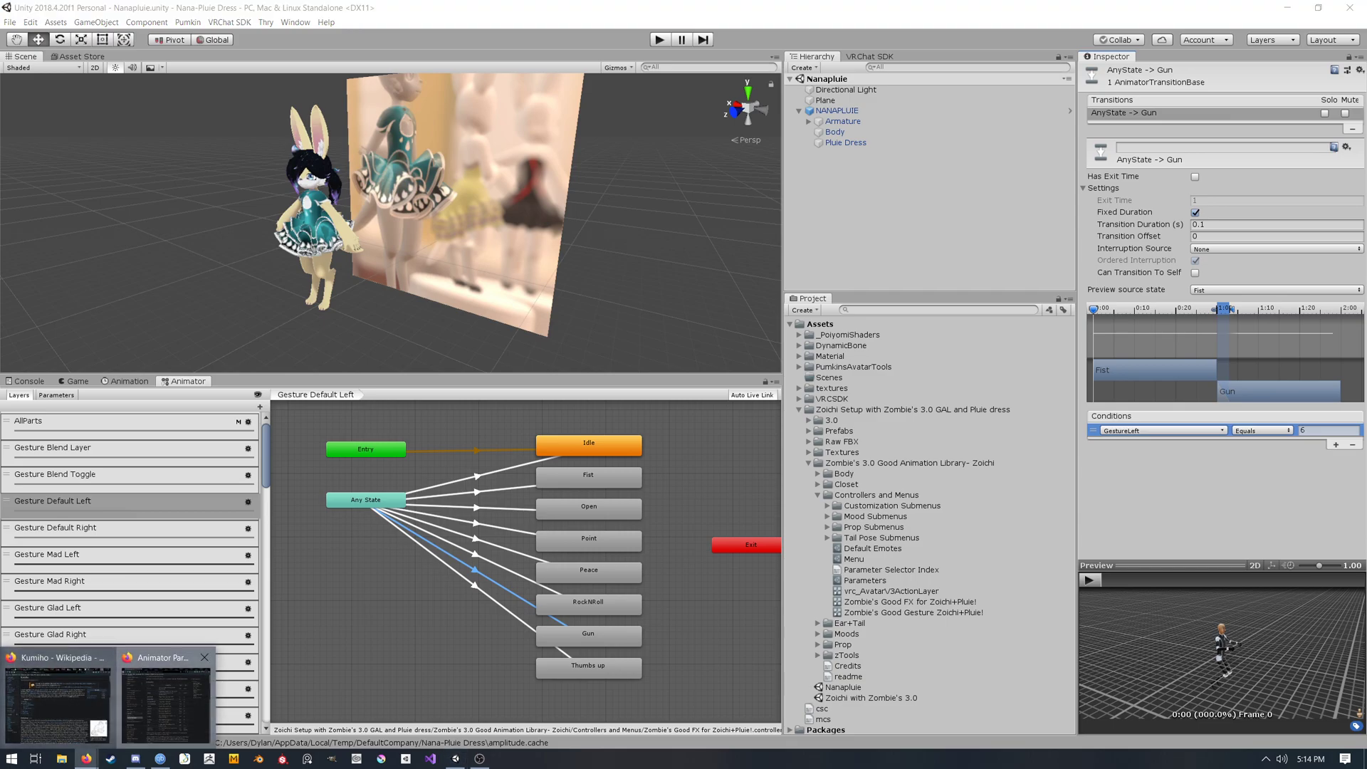
click(57, 701)
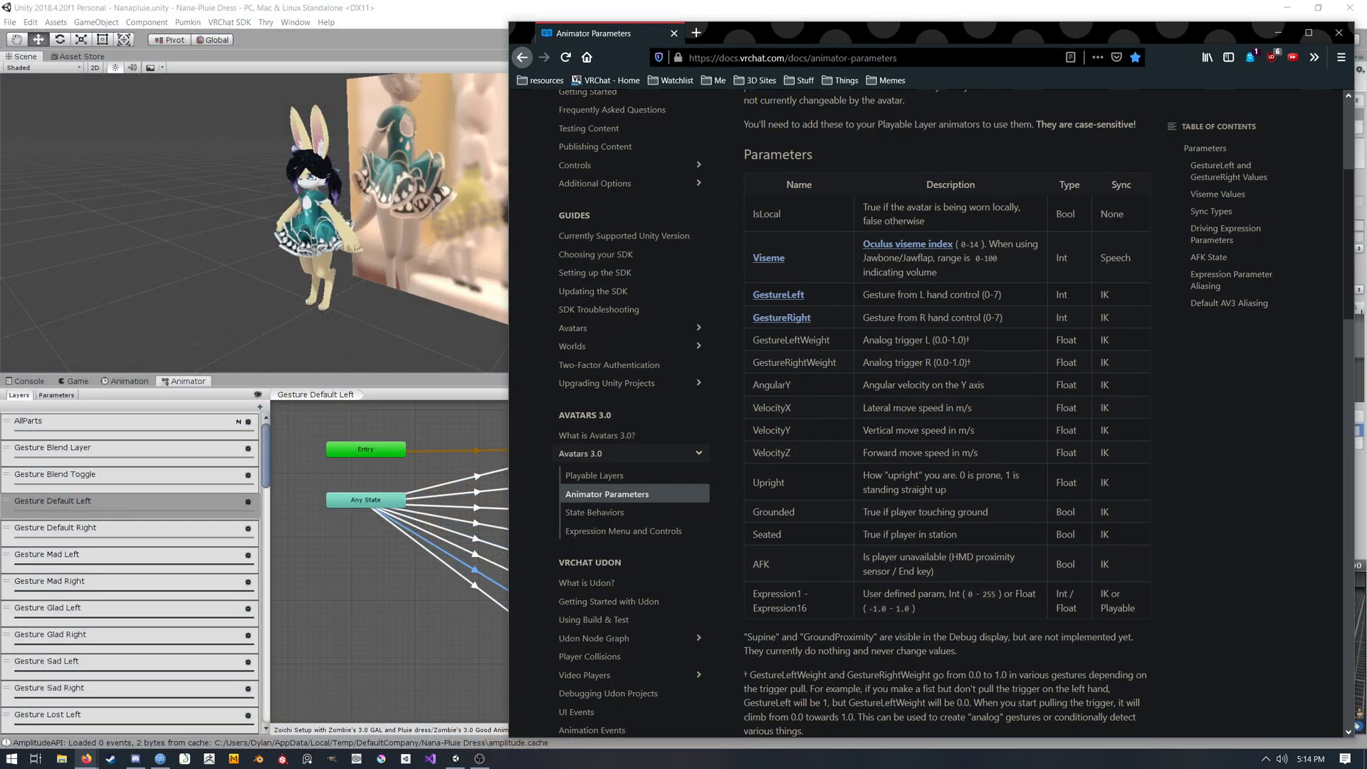
drag(1348, 243, 1348, 243)
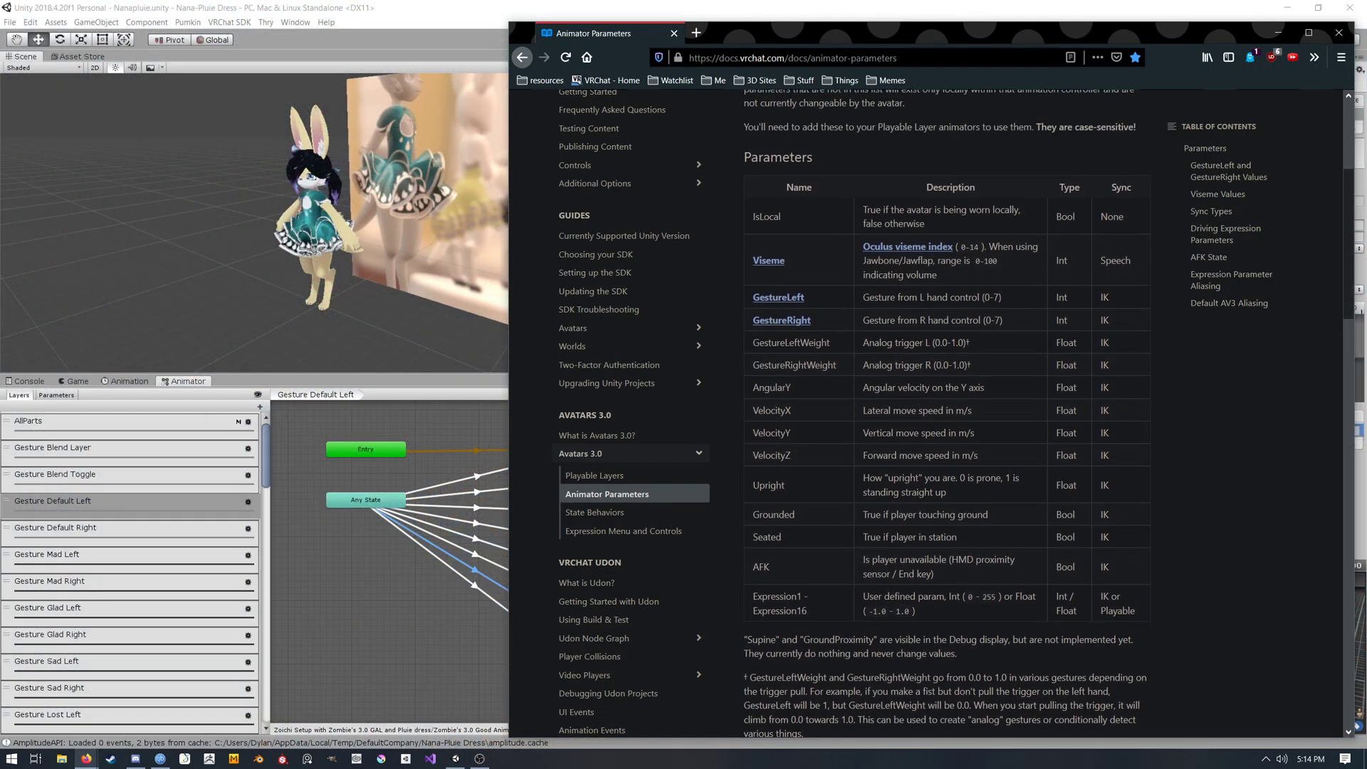
scroll(947, 413, down, 3)
scroll(947, 413, up, 2)
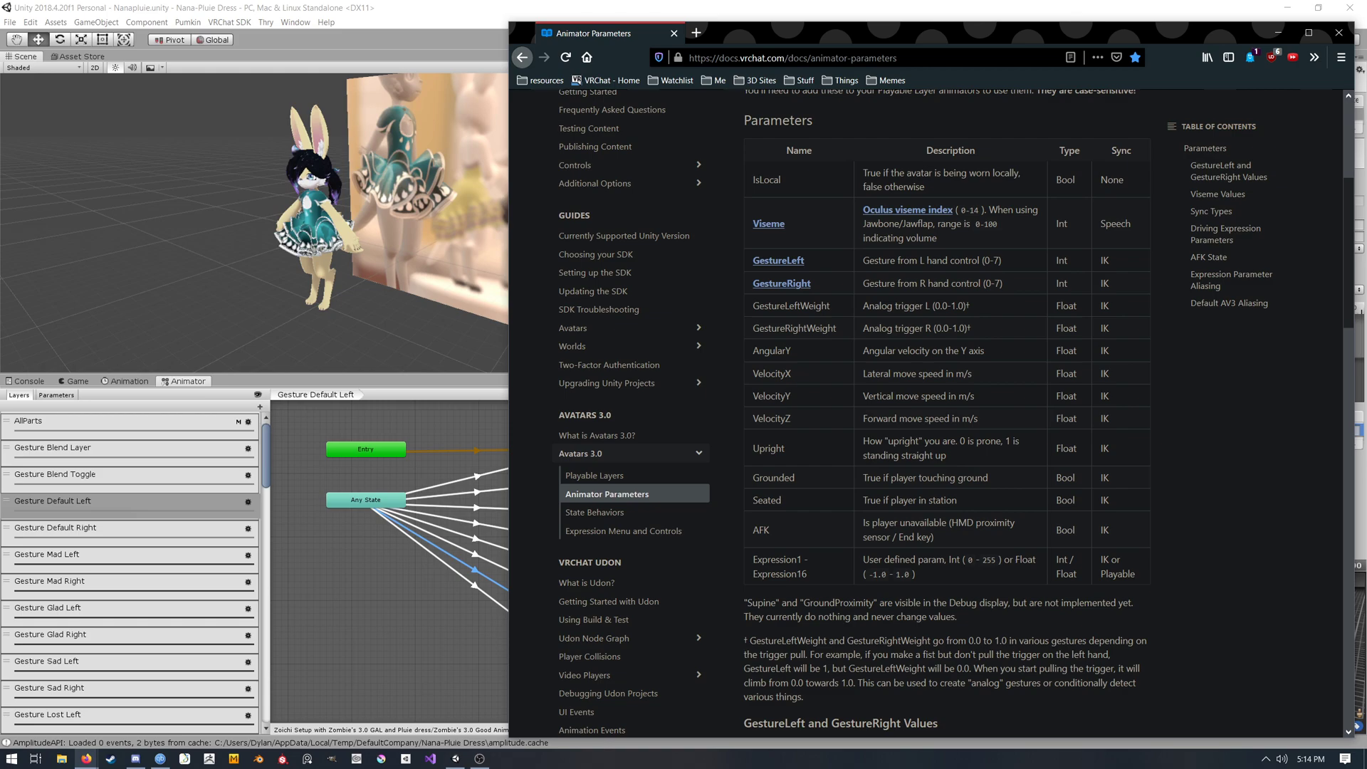
scroll(947, 413, down, 1)
scroll(947, 412, up, 1)
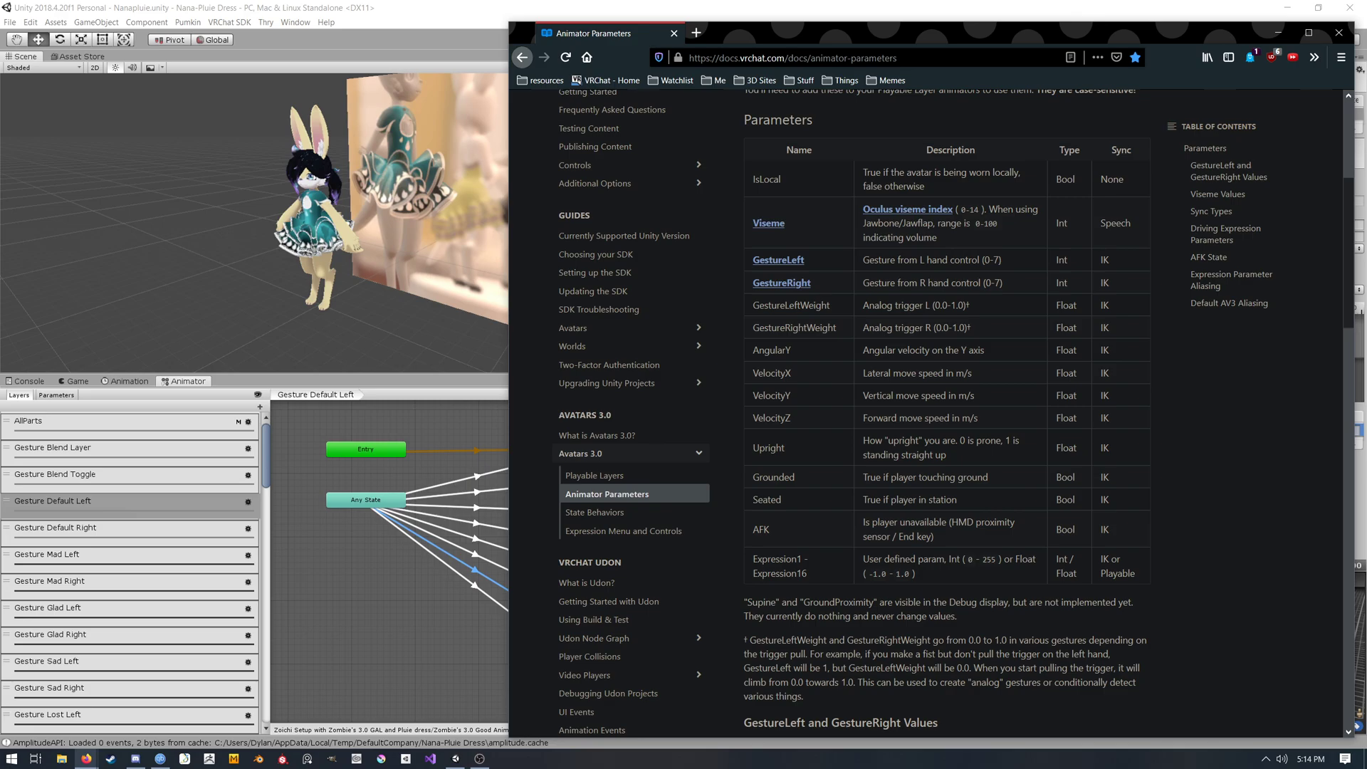
key(alt+Tab)
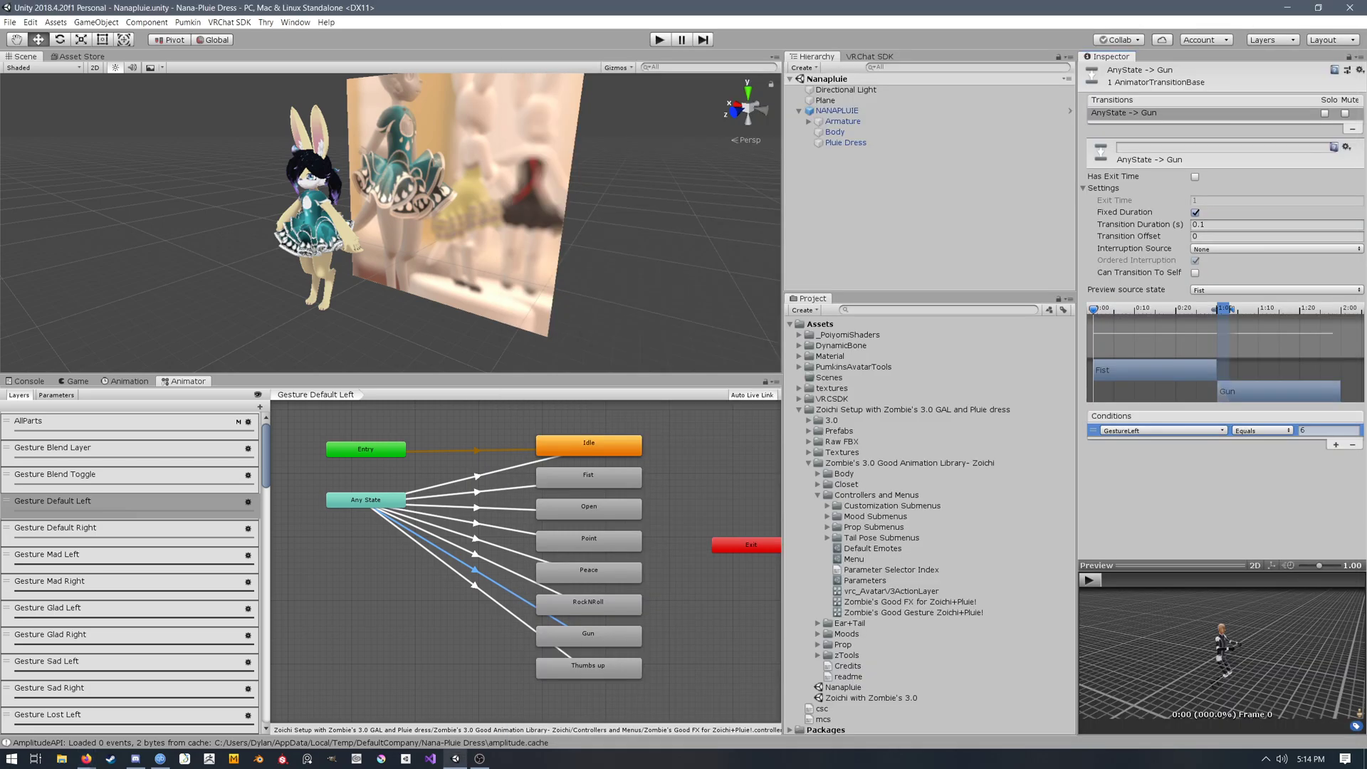
Step: Inspect the Fist state's motion settings and the AnyState -> Peace transition in the Gesture Default Left layer
click(592, 478)
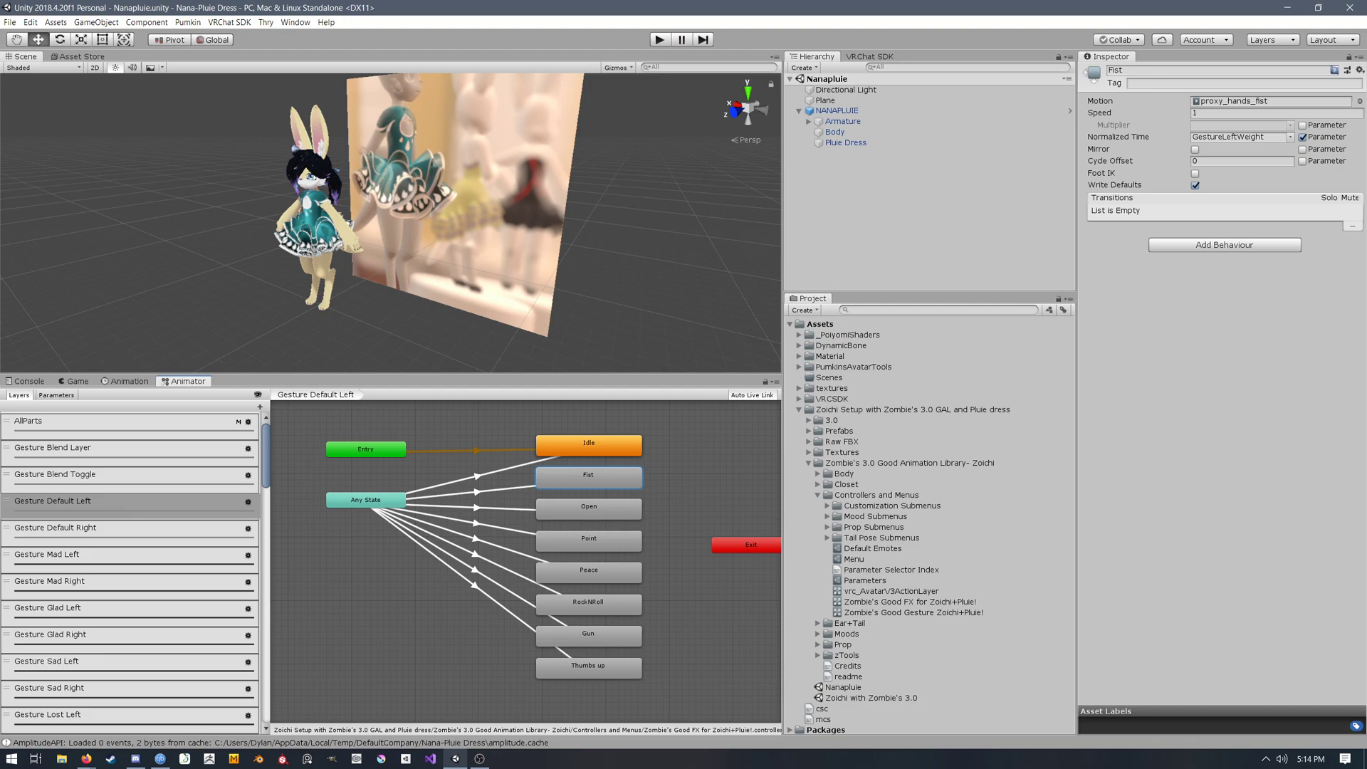
click(170, 530)
click(169, 511)
click(169, 530)
click(169, 513)
click(498, 547)
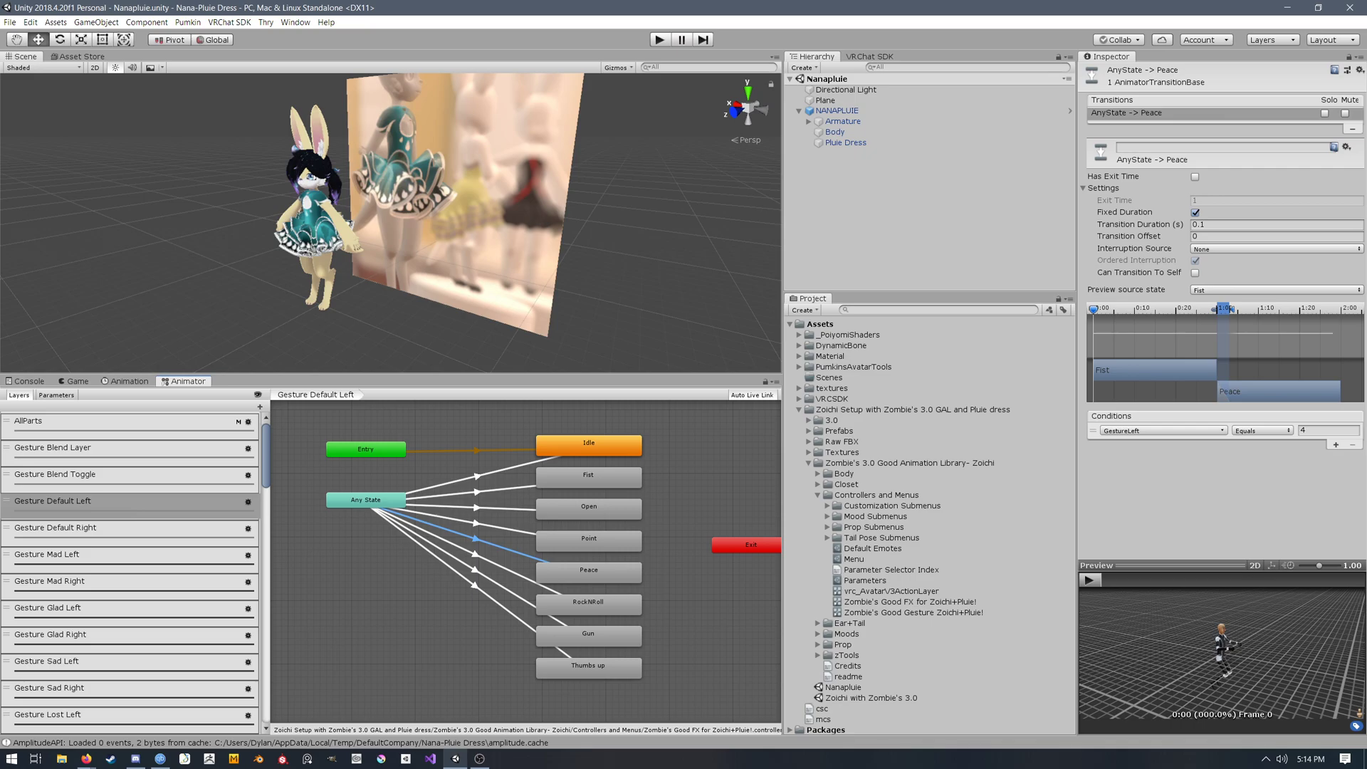
Step: Show the controller's parameters and examine GestureLeft, GestureLeftWeight, GestureRight and GestureRightWeight with their default values
click(57, 395)
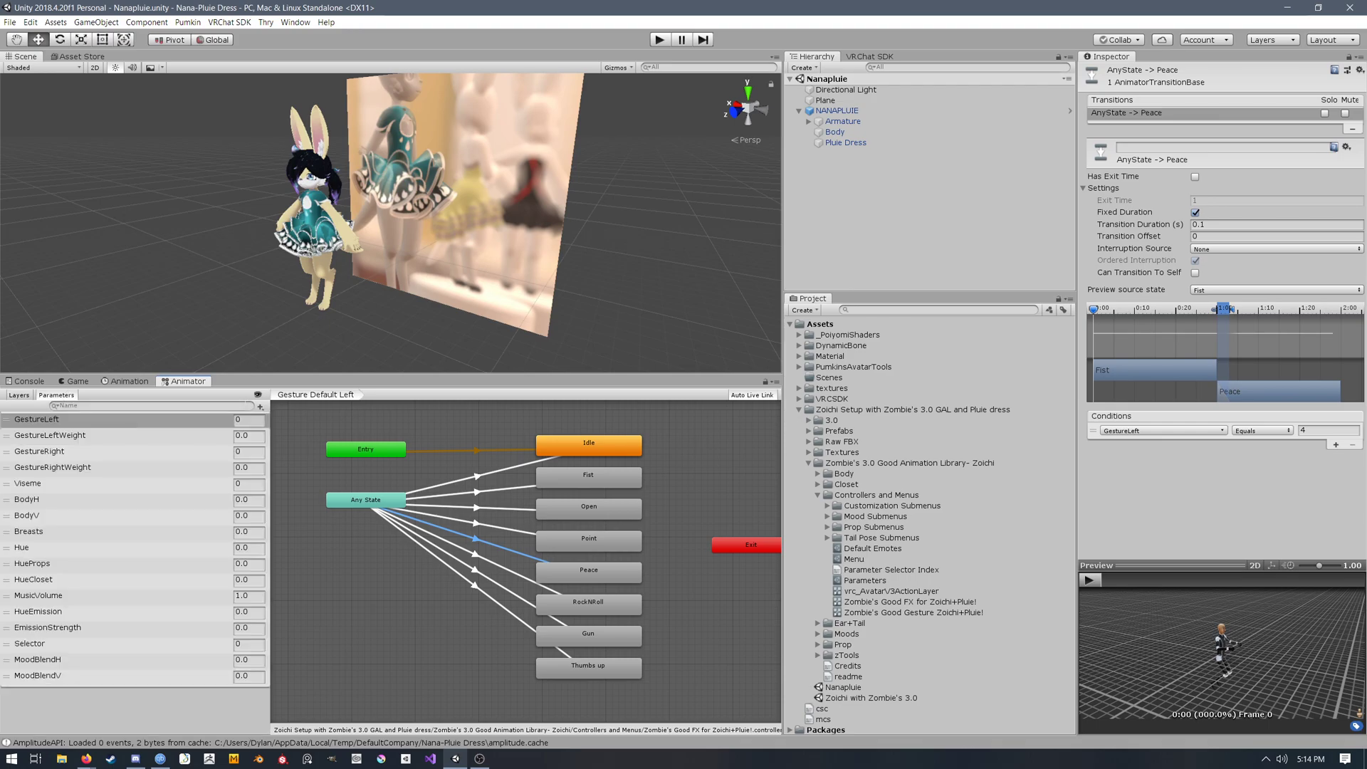
mouse_move(156, 420)
mouse_down()
mouse_move(143, 441)
mouse_move(156, 469)
mouse_move(156, 426)
mouse_up()
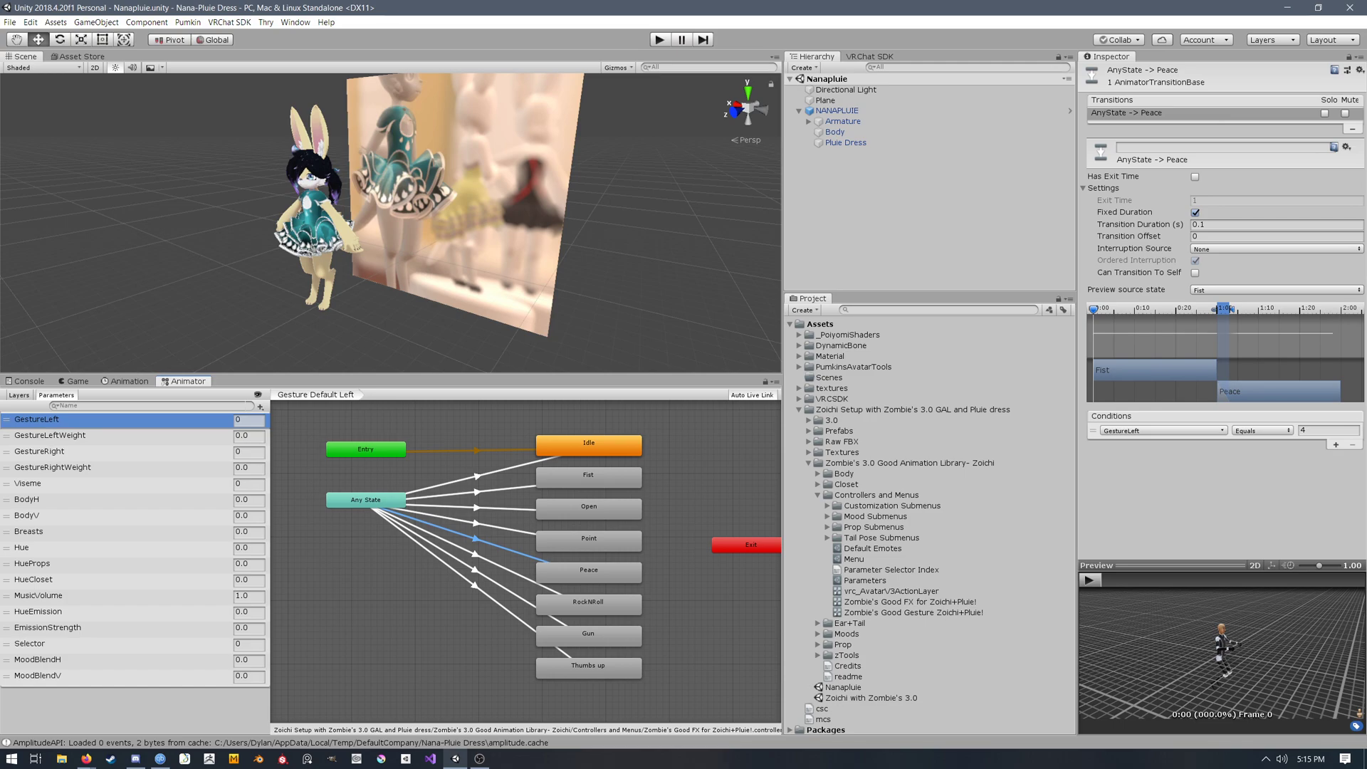
click(247, 421)
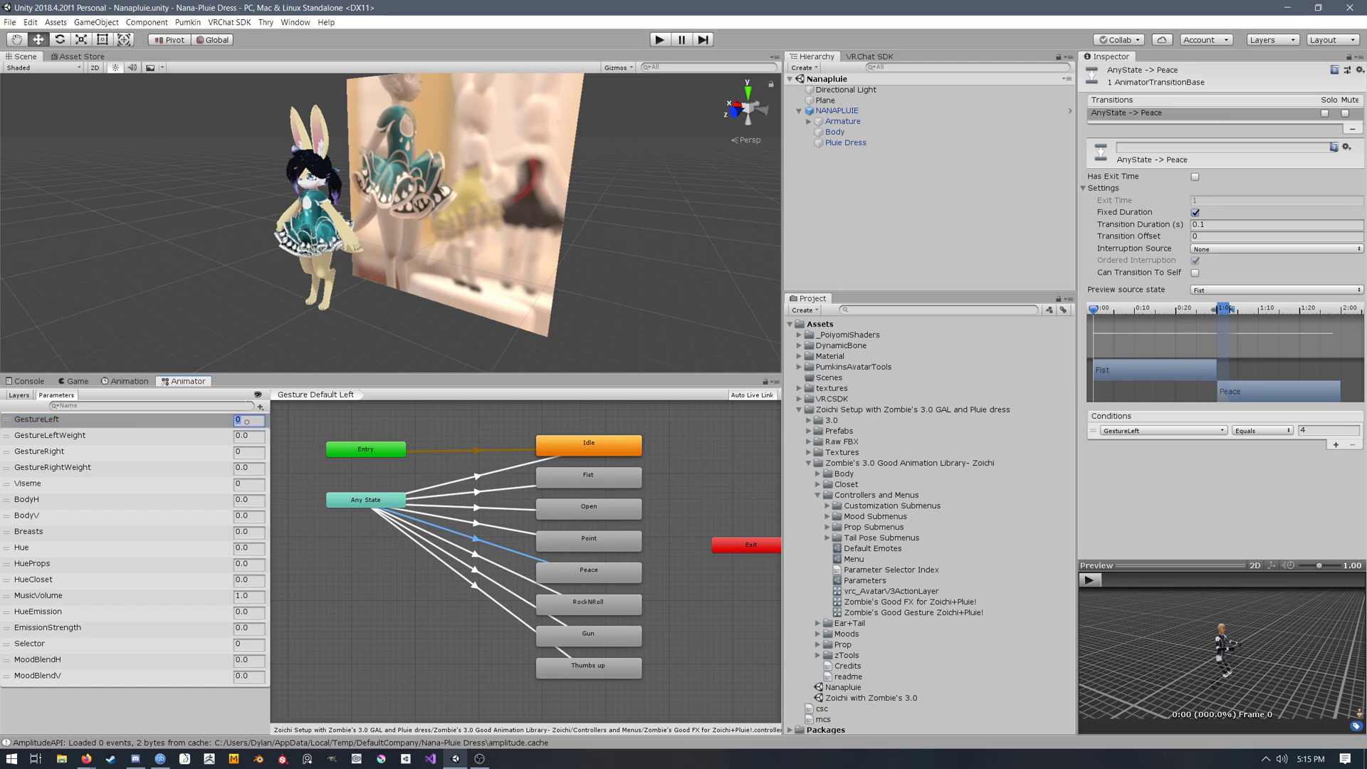
click(247, 436)
click(248, 453)
click(248, 469)
click(247, 437)
click(256, 421)
click(254, 467)
click(258, 453)
click(142, 436)
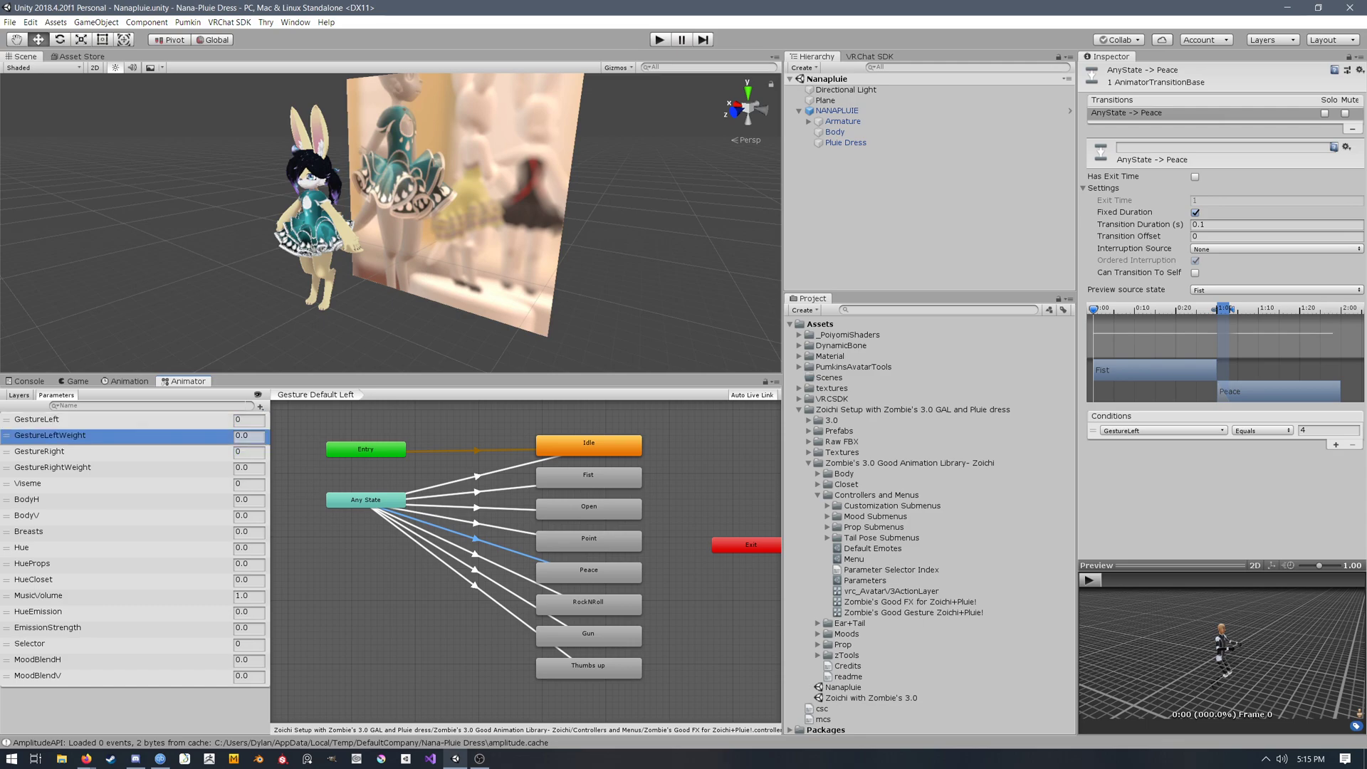
click(176, 423)
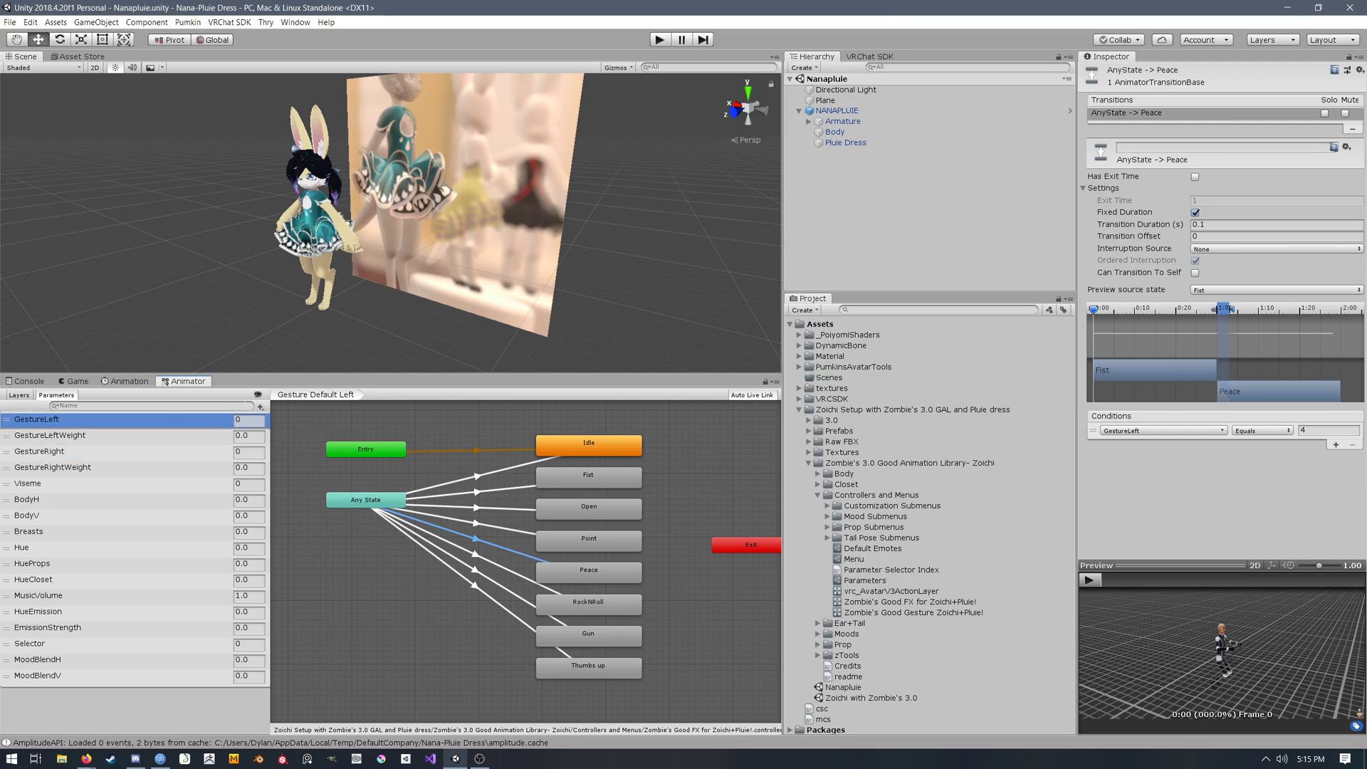
Step: Check the gesture parameters against VRChat's Animator Parameters documentation in the browser, and return to Unity
mouse_move(86, 759)
click(183, 711)
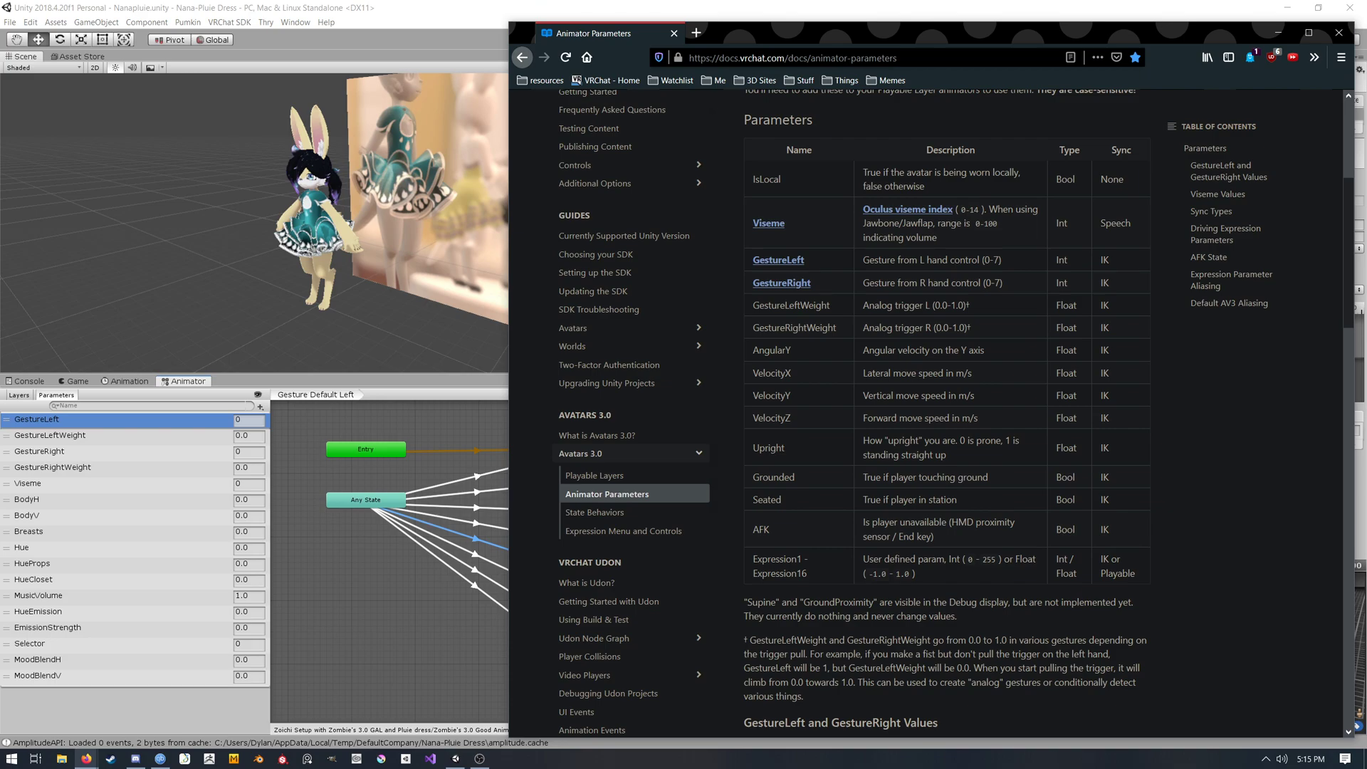
key(alt+Tab)
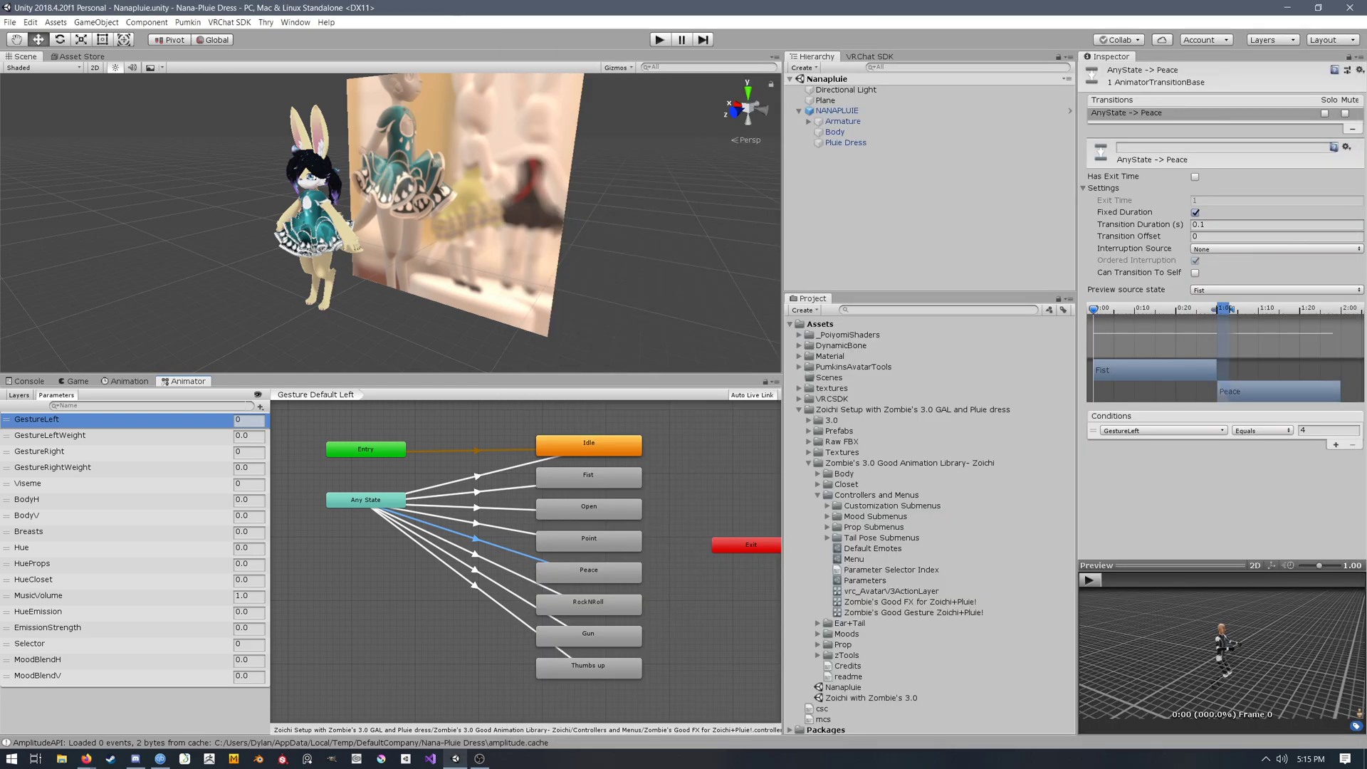
Step: Look through the remaining controller parameters from Viseme down to MoodBlendV and back up to GestureRightWeight
click(166, 485)
click(167, 516)
click(168, 531)
click(164, 565)
click(161, 601)
click(164, 629)
click(163, 645)
click(163, 677)
click(164, 645)
click(164, 595)
click(164, 563)
click(164, 579)
click(164, 547)
click(161, 515)
click(164, 499)
click(168, 484)
click(172, 467)
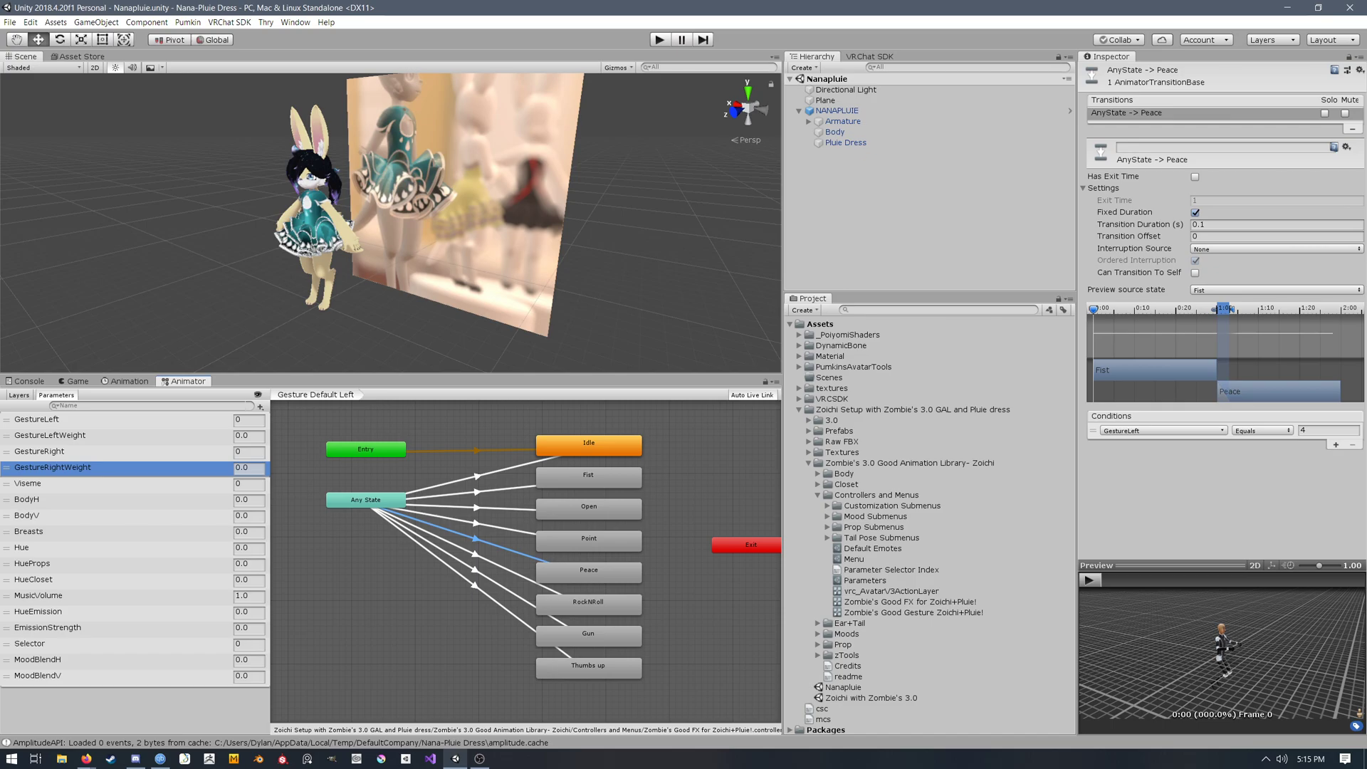
Step: View the Parameters asset, and create a VRC Expression Parameters asset in the Controllers and Menus folder
click(873, 581)
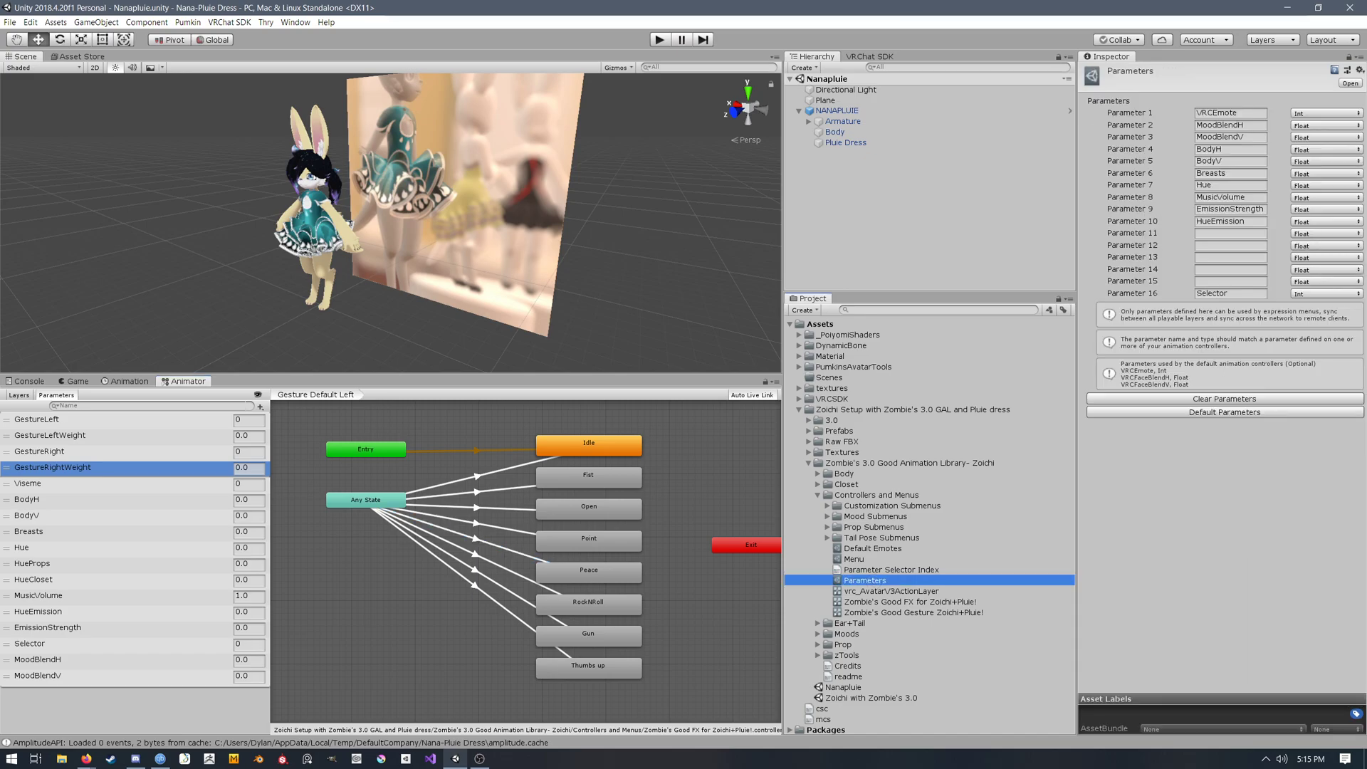
right_click(863, 495)
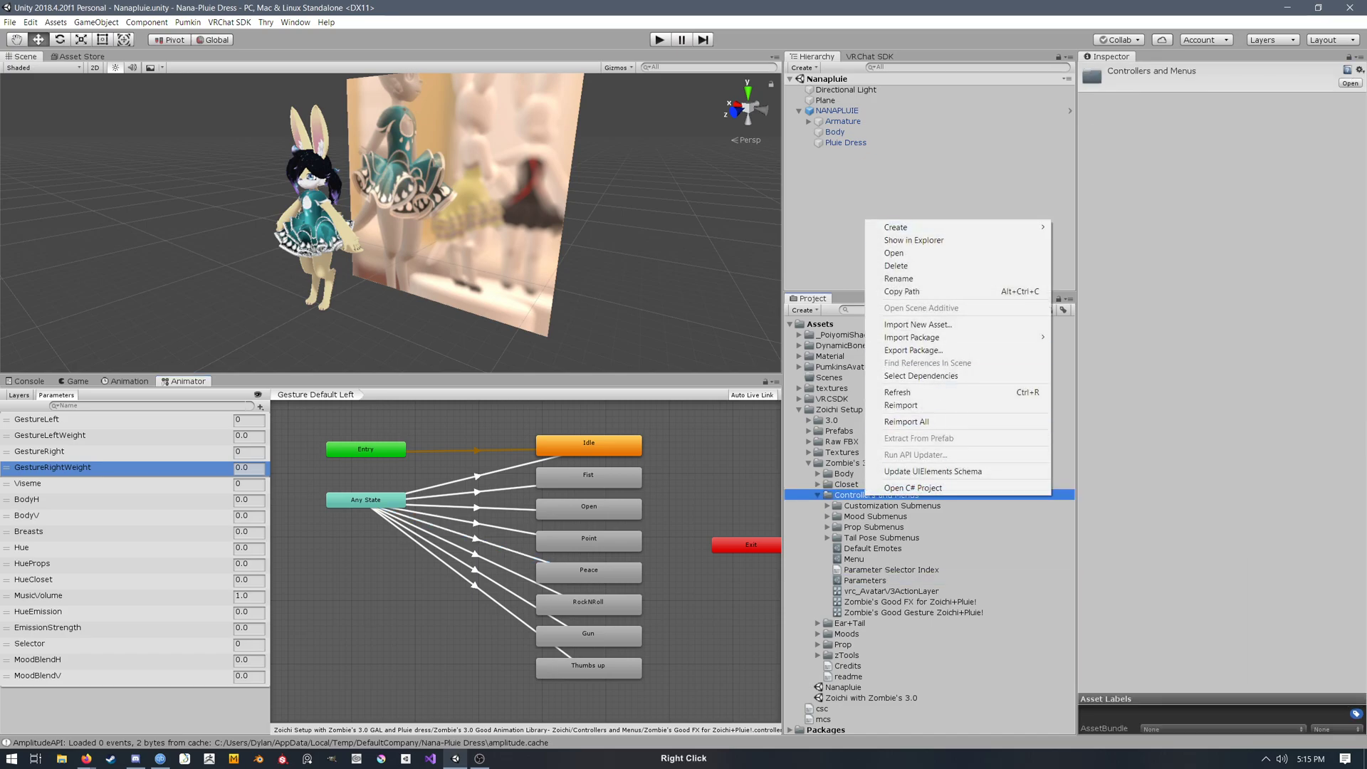
mouse_move(925, 228)
mouse_move(1125, 227)
mouse_move(1235, 227)
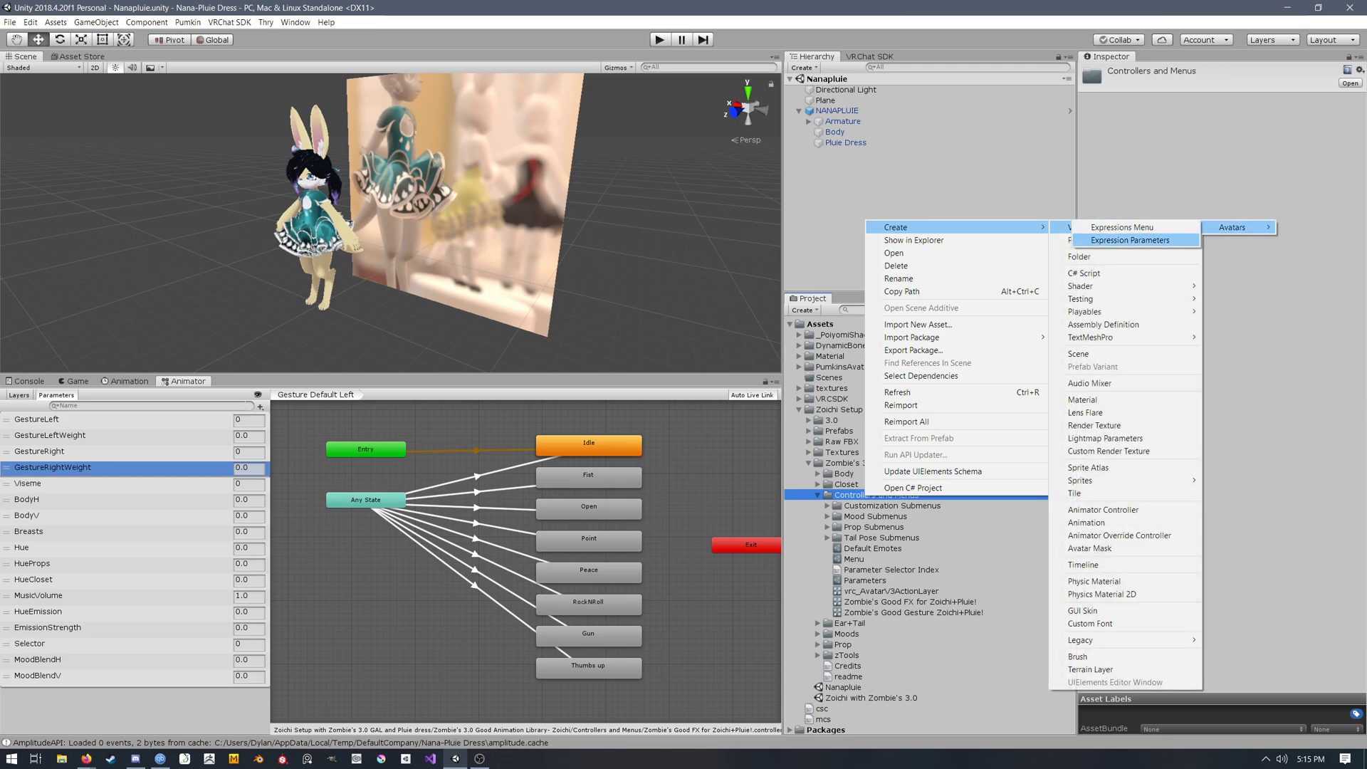
click(1132, 240)
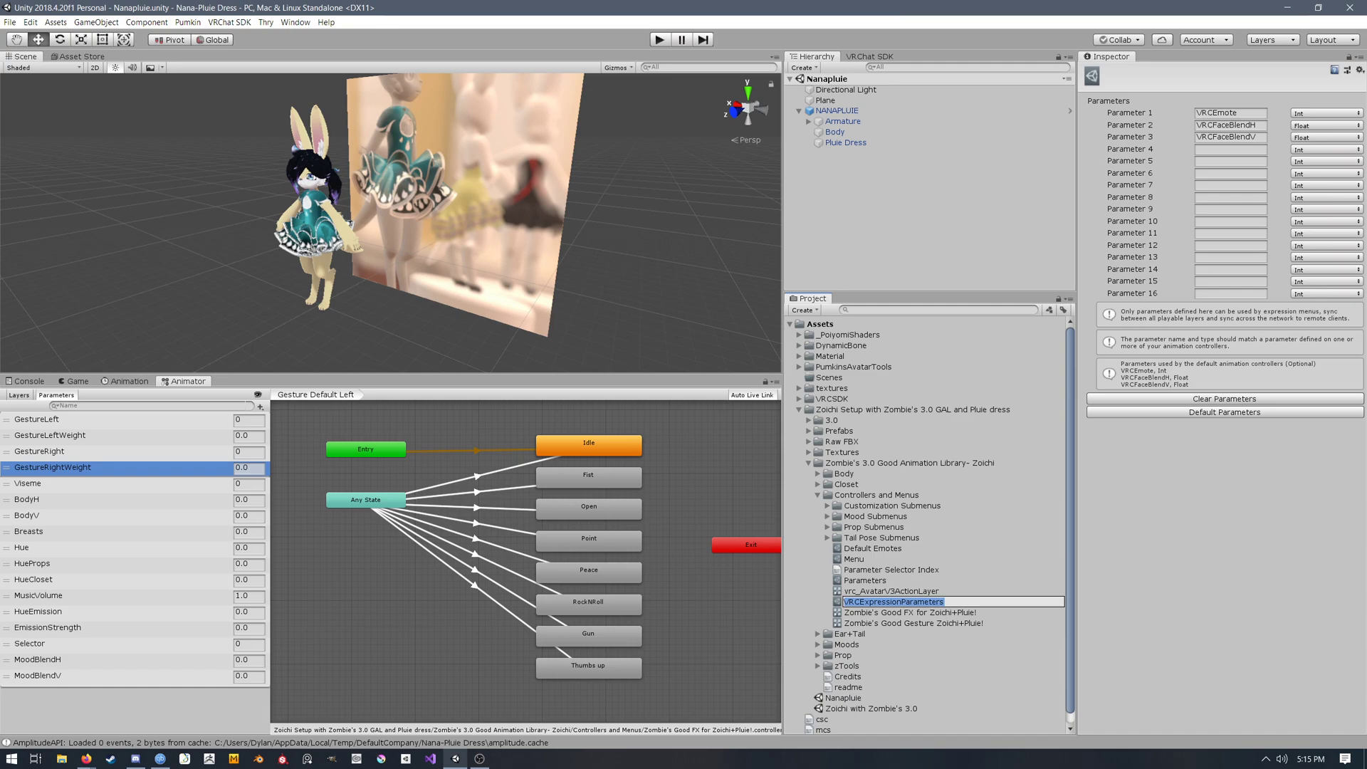
key(Return)
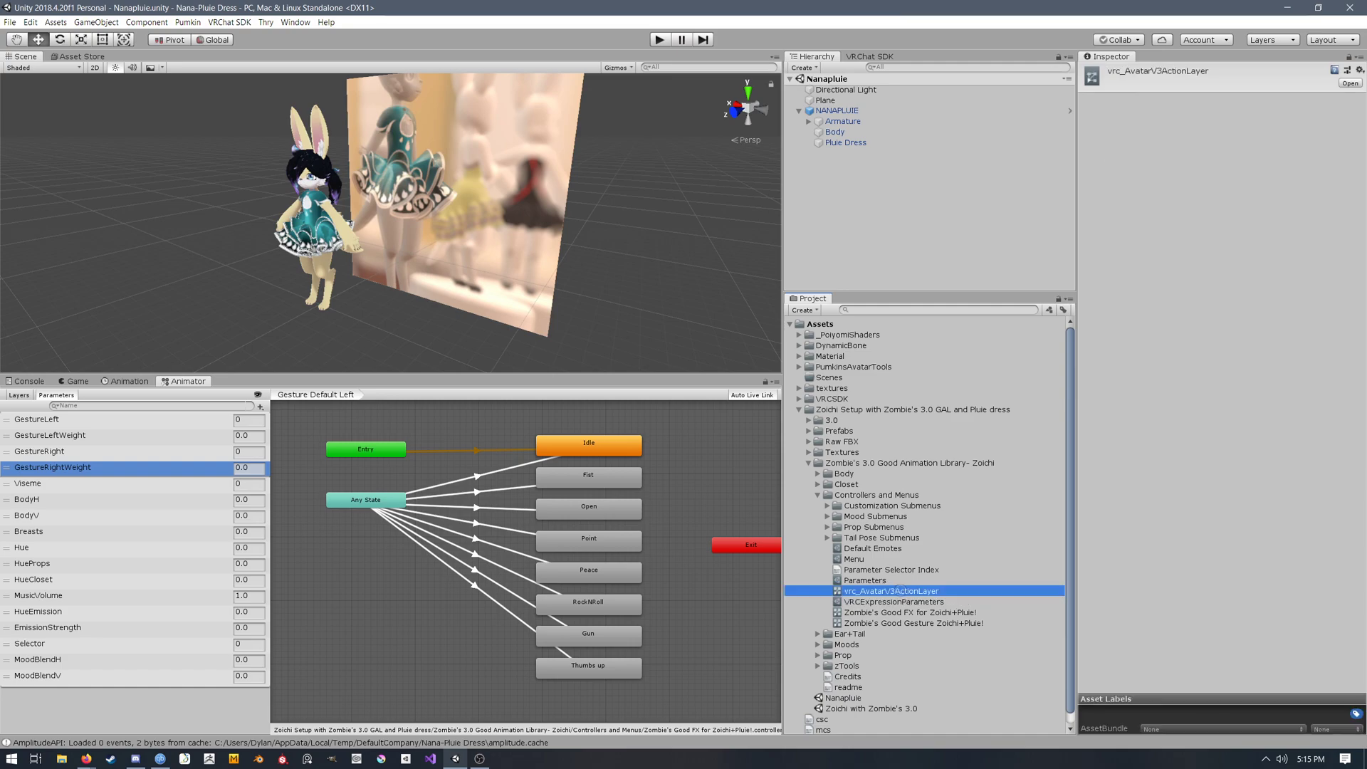
Step: Delete the new VRCExpressionParameters asset from the Controllers and Menus folder
key(Delete)
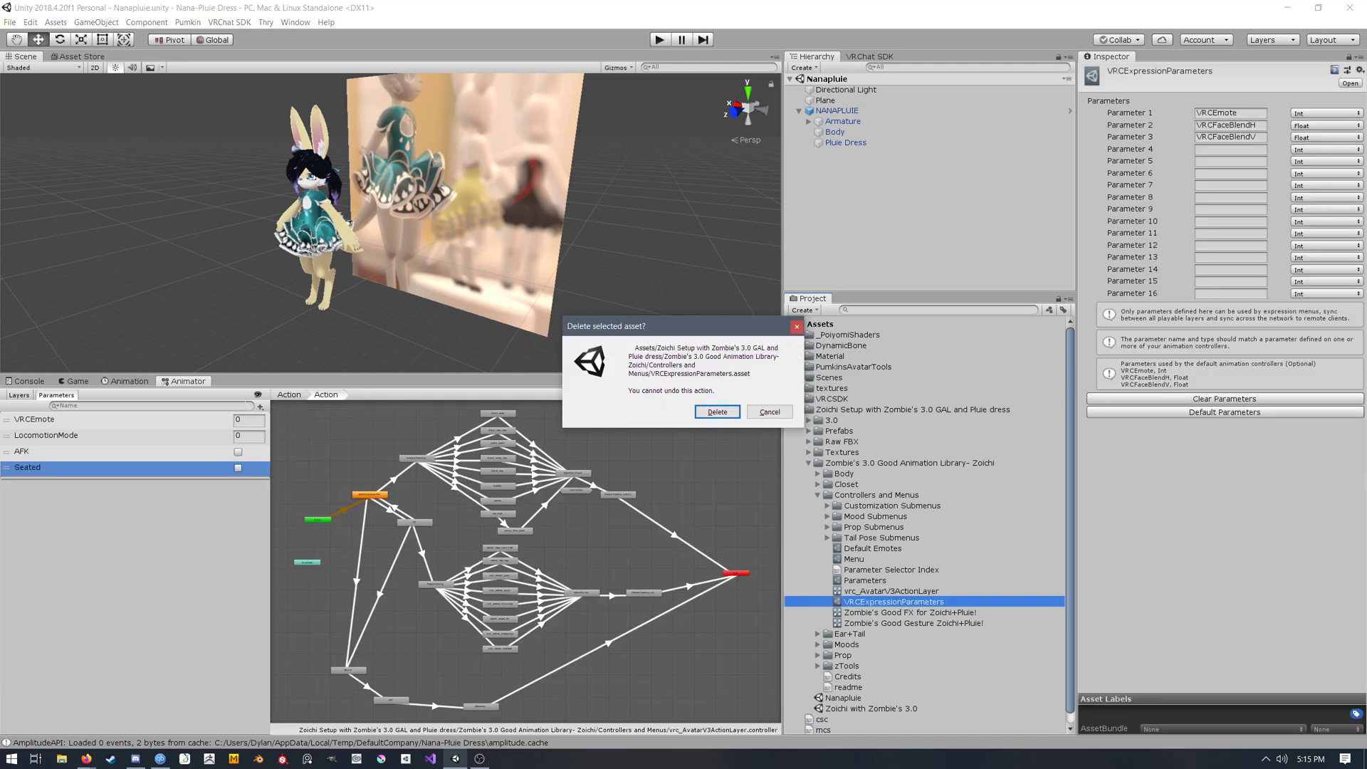
click(726, 413)
click(910, 601)
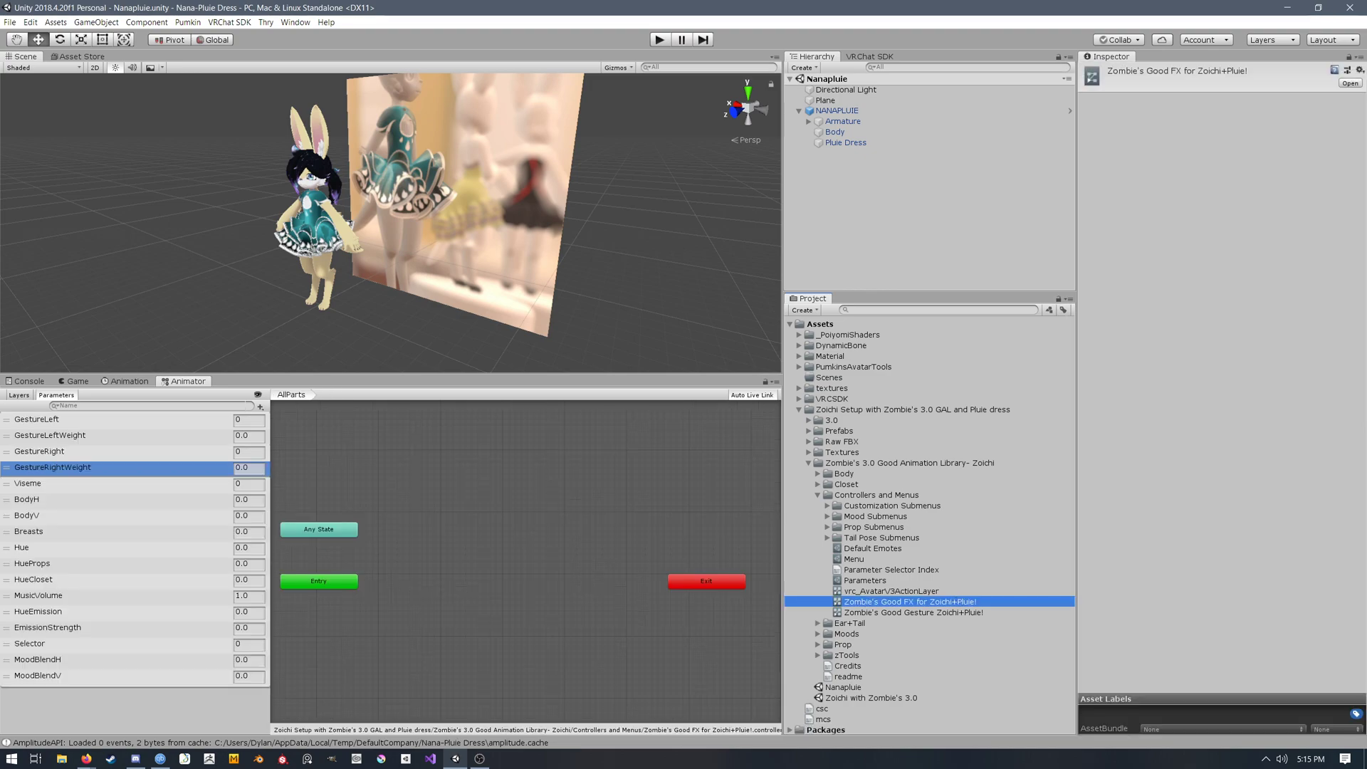
Step: Open the Parameters asset and examine its Selector entry and the entries between BodyH and HueEmission
click(865, 580)
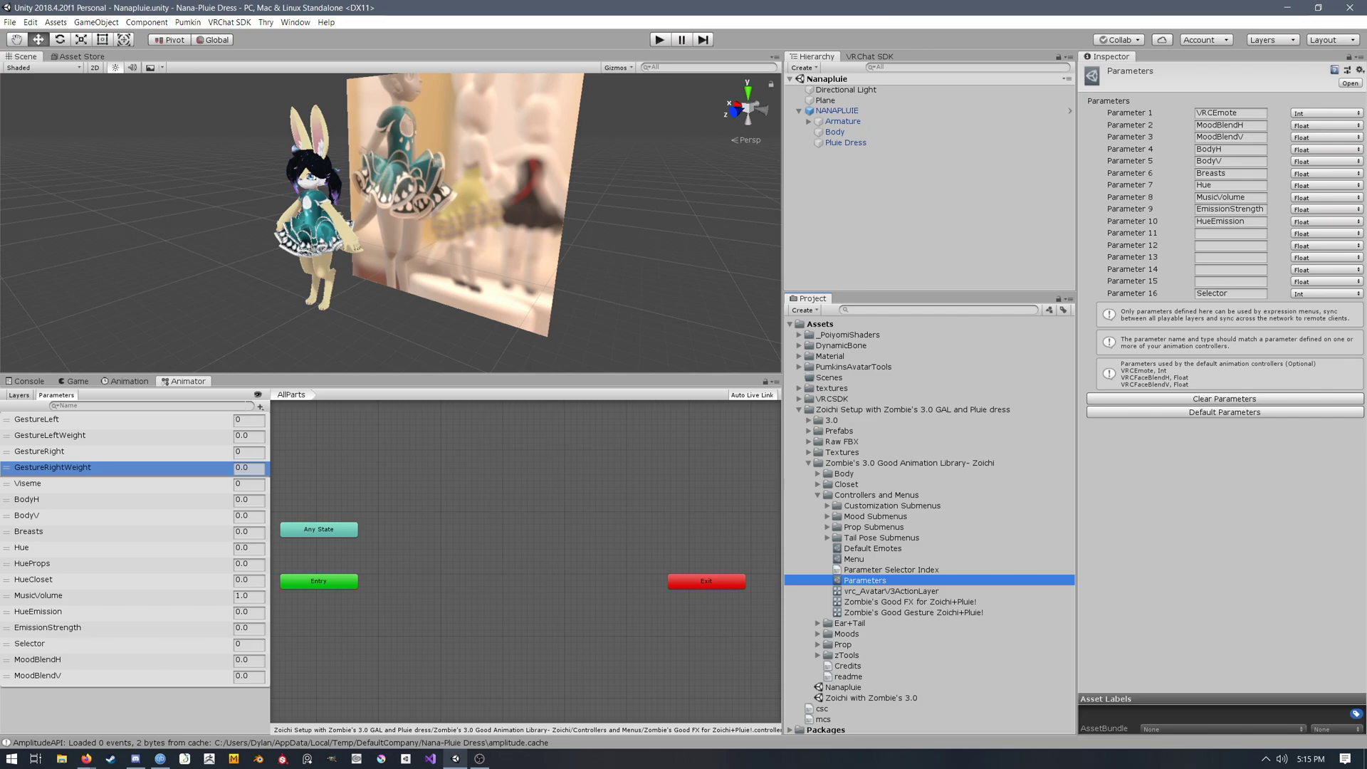
click(1253, 293)
click(1253, 293)
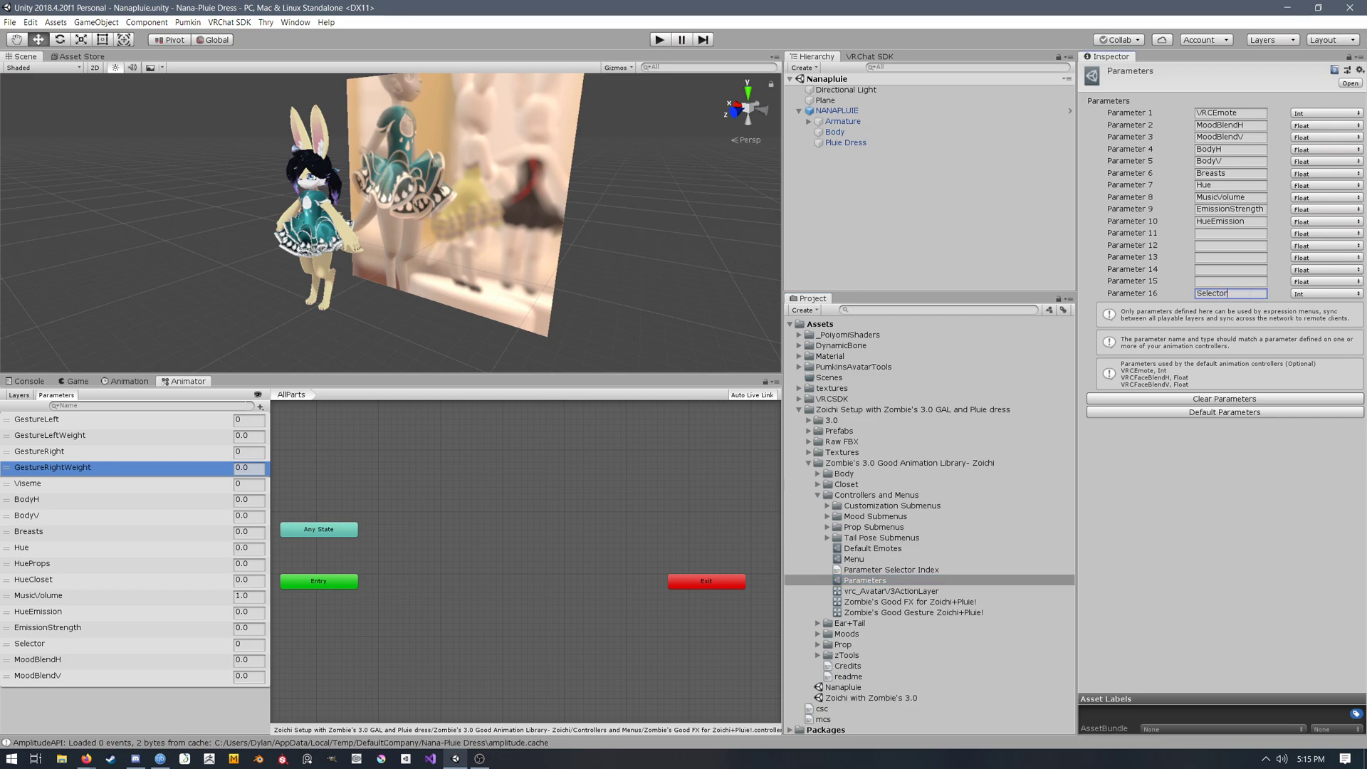
click(1242, 222)
click(1242, 210)
click(1242, 198)
click(1242, 185)
click(1243, 173)
click(1242, 162)
click(1239, 149)
click(1236, 163)
click(1243, 173)
click(1243, 185)
click(1242, 175)
click(1243, 197)
click(1249, 209)
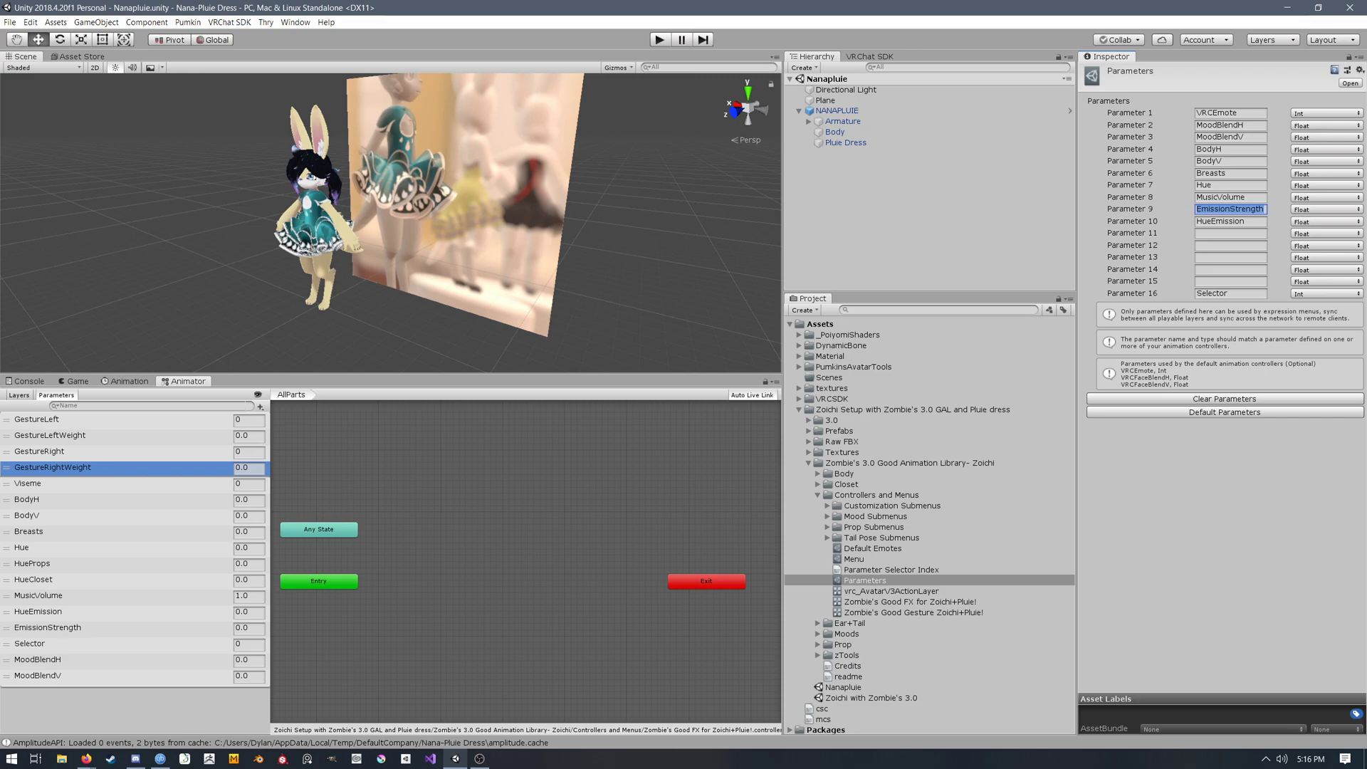
Step: Go through the Parameters asset's entries from MoodBlendV to HueEmission, and check the empty slots and VRCEmote
click(1246, 137)
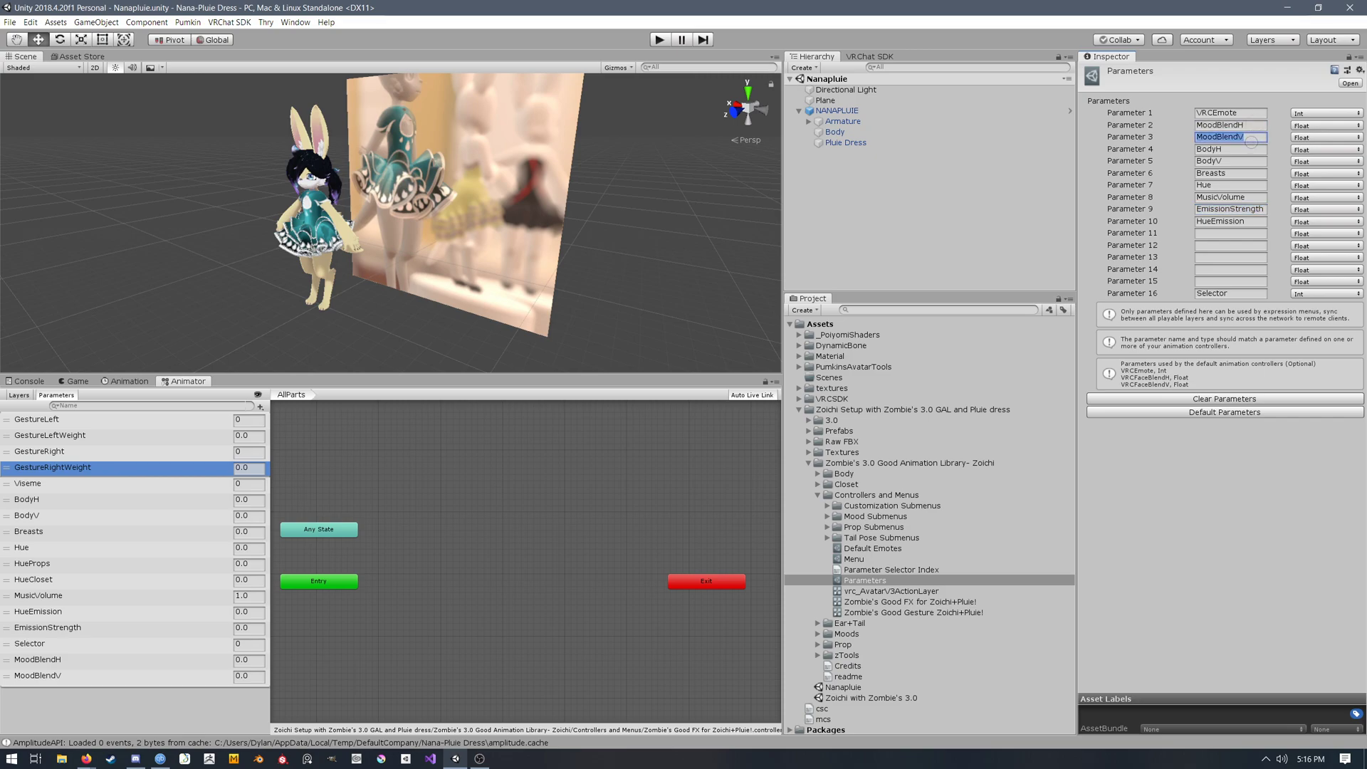
click(1240, 160)
click(1240, 149)
click(1240, 161)
click(1240, 173)
click(1240, 185)
click(1240, 198)
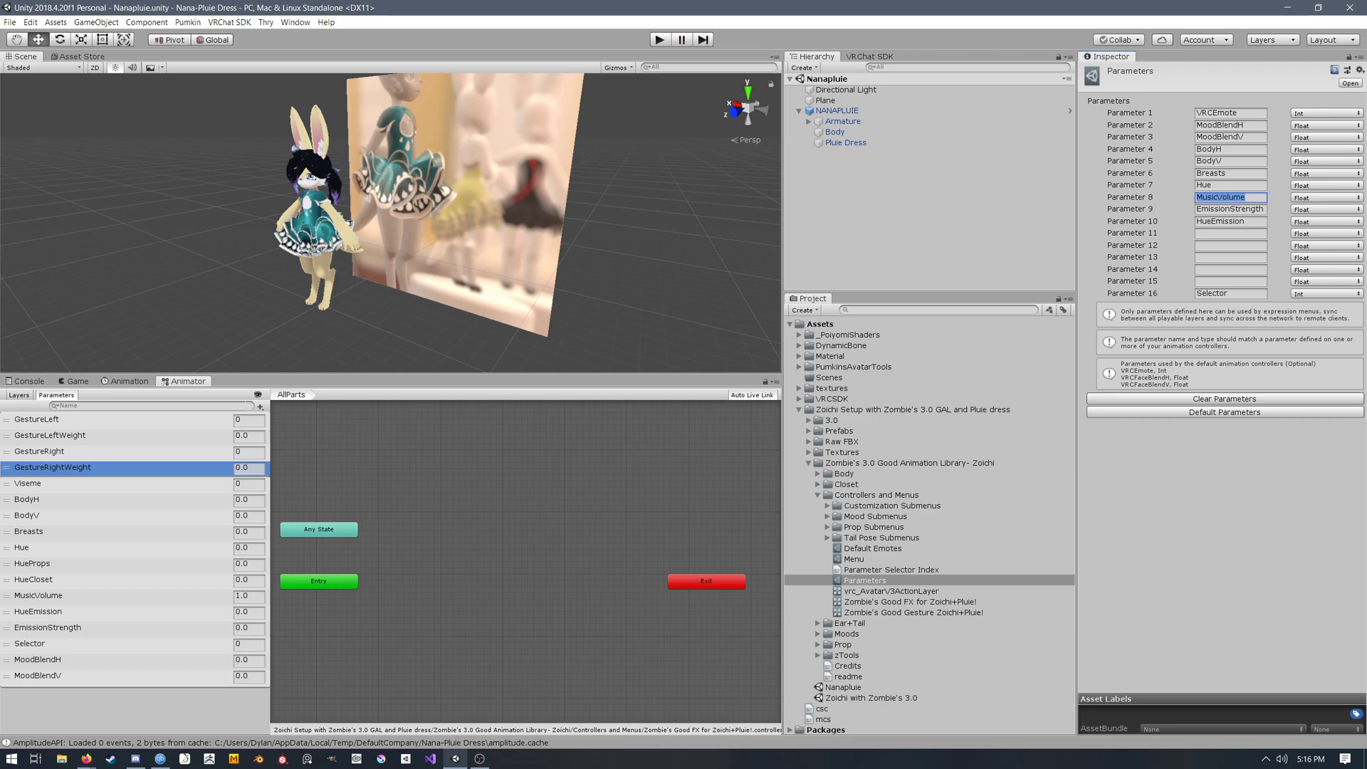
click(1253, 209)
click(1244, 222)
click(1242, 233)
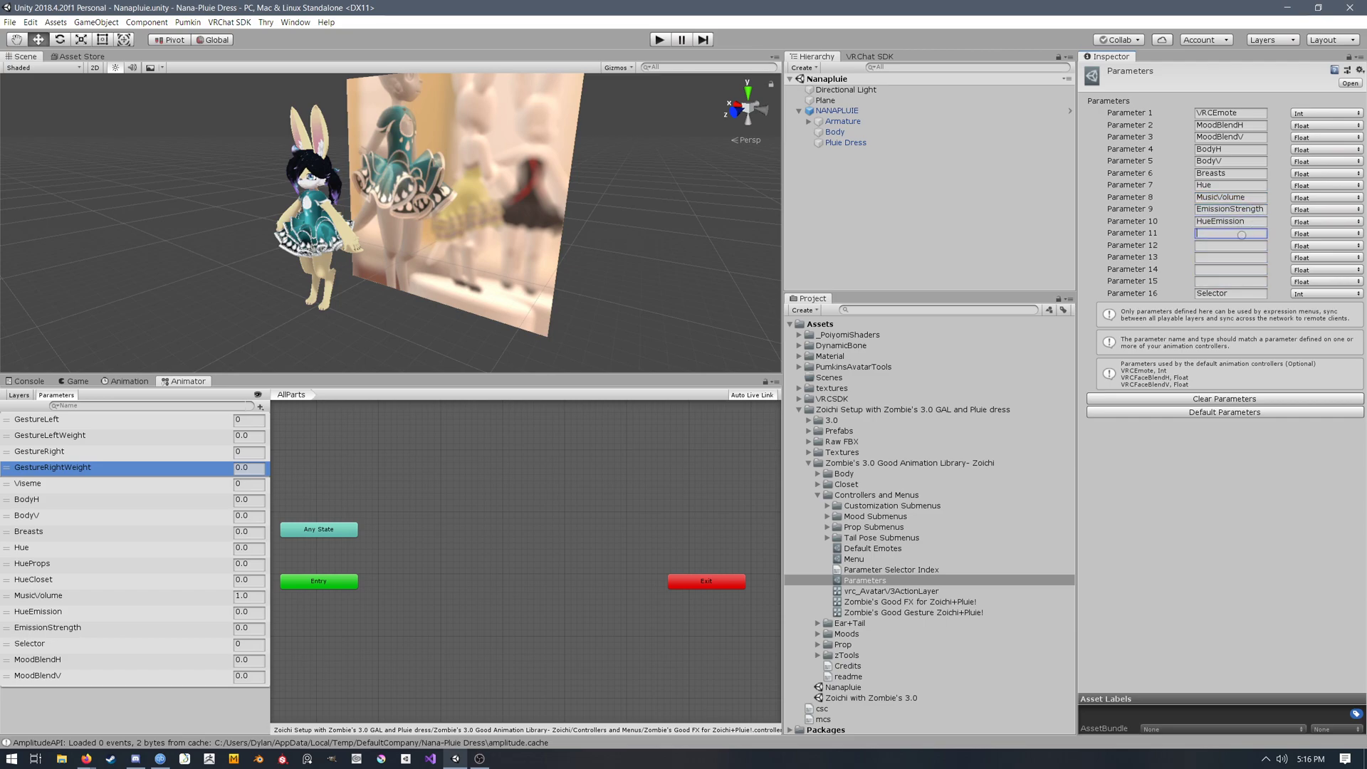
click(1231, 281)
click(1231, 113)
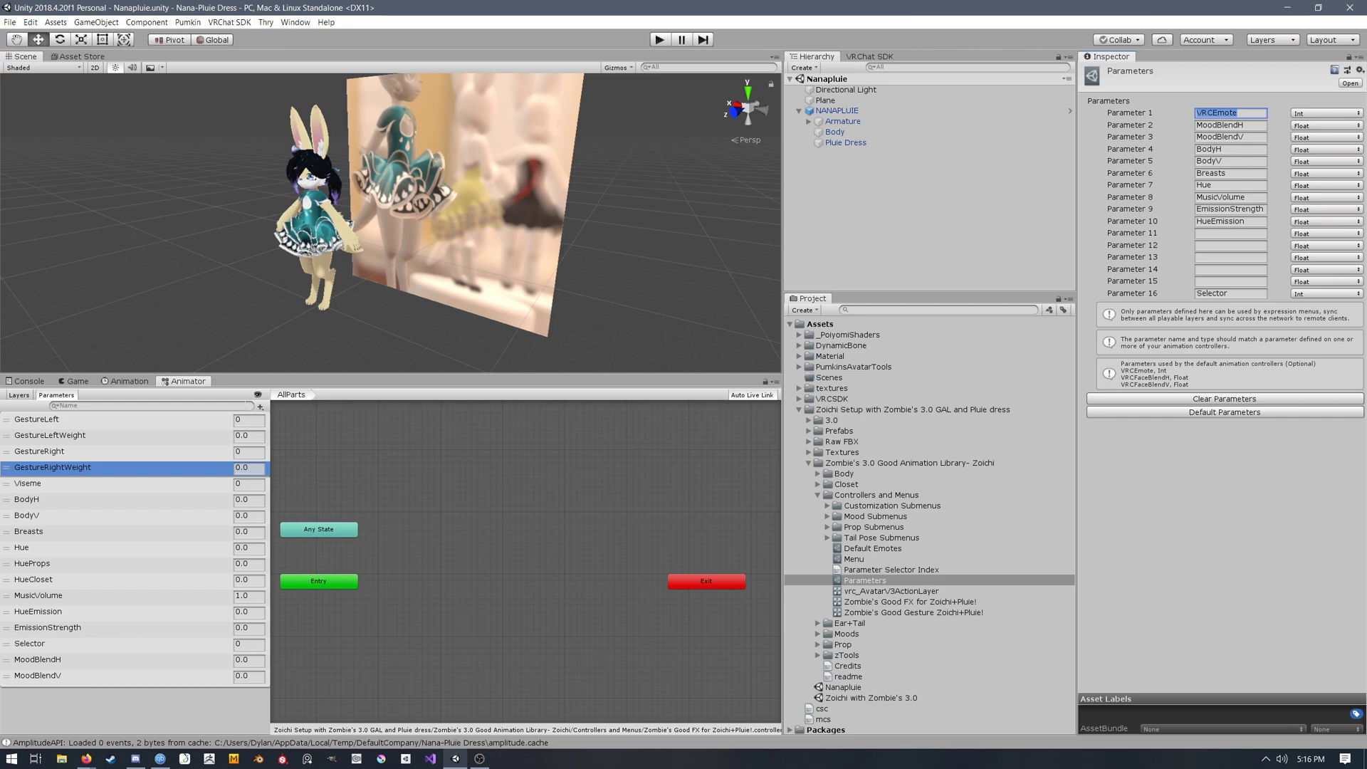
Step: Examine the unused slots Parameter 11 to Parameter 15 in the Parameters asset
click(1231, 234)
click(1231, 245)
click(1231, 258)
click(1231, 270)
click(1230, 281)
click(1231, 246)
click(1235, 235)
click(1231, 281)
key(Return)
Step: Open the Menu asset and review its controls from Emotes through Mood Blend and Music Player to Customization
click(855, 560)
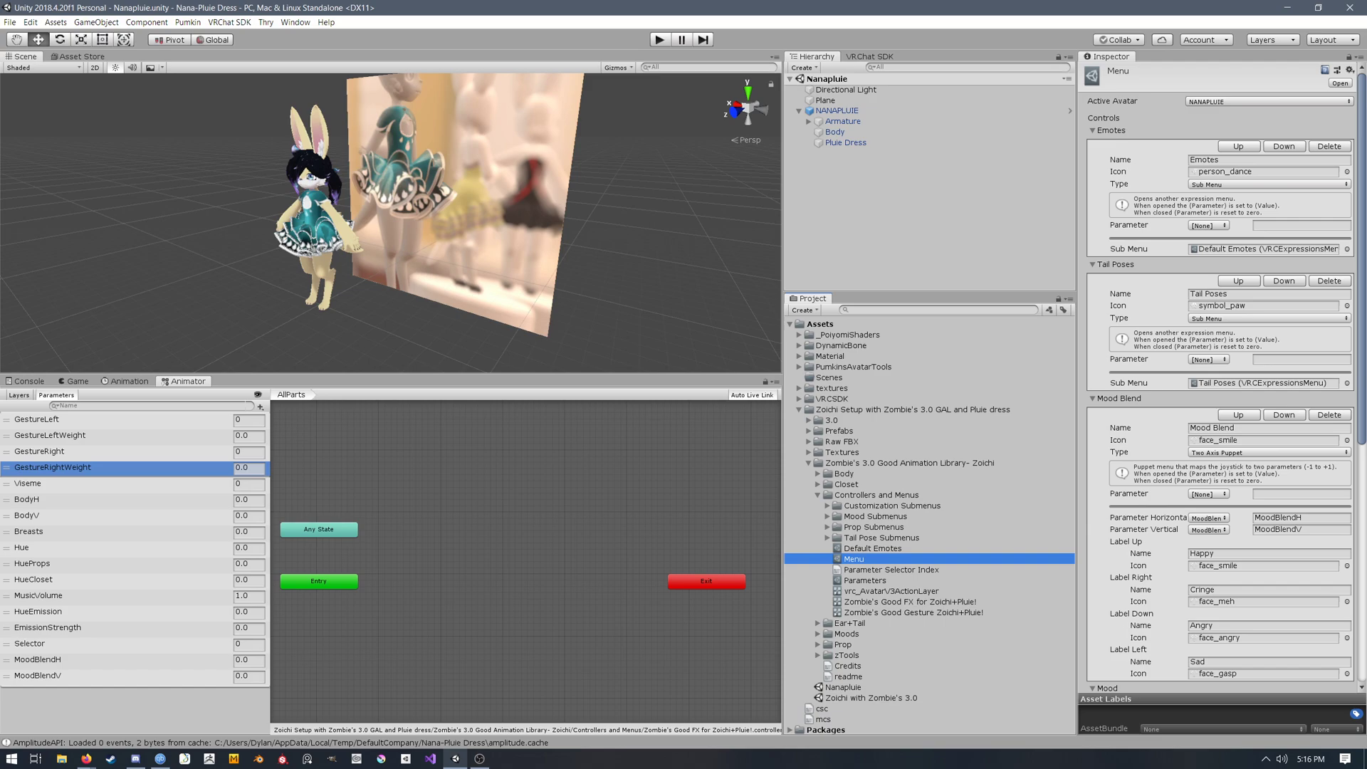
scroll(1219, 385, down, 2)
scroll(1218, 384, down, 3)
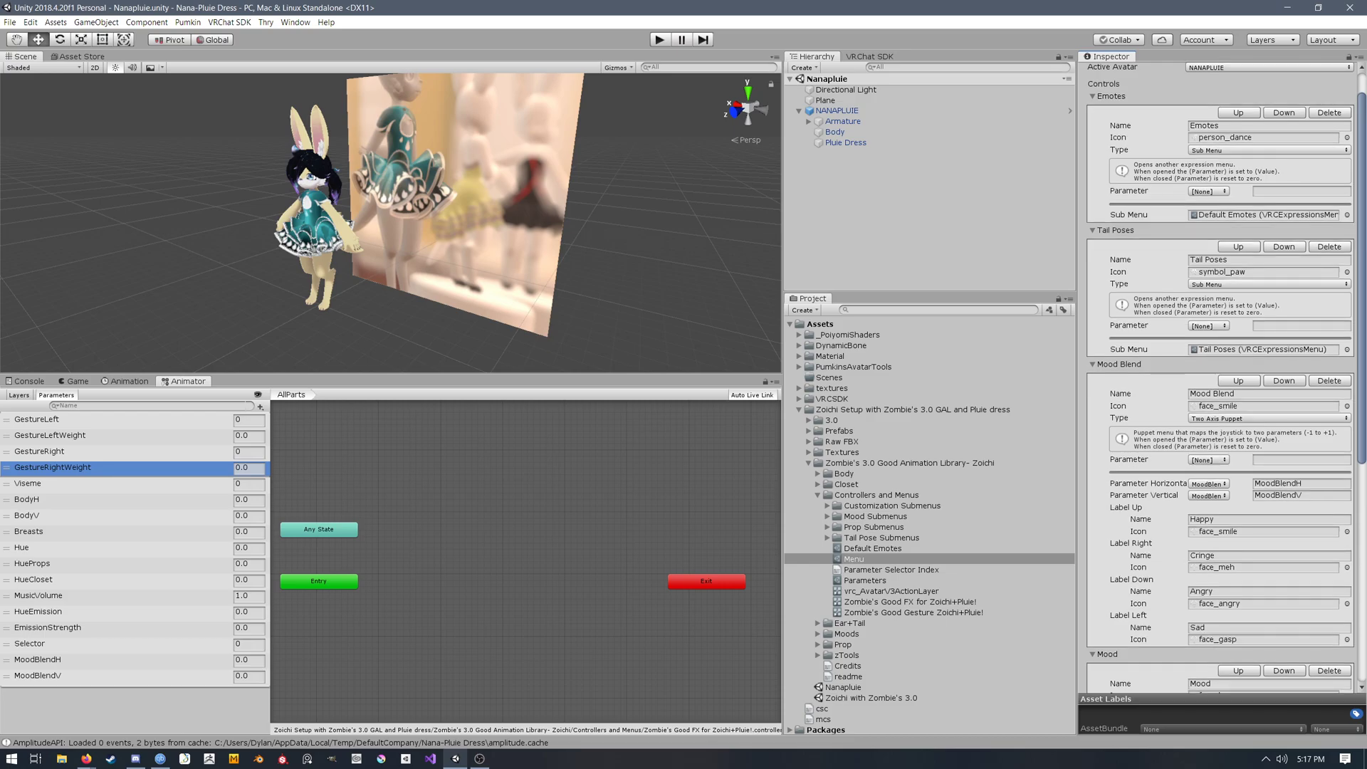
scroll(1218, 384, down, 3)
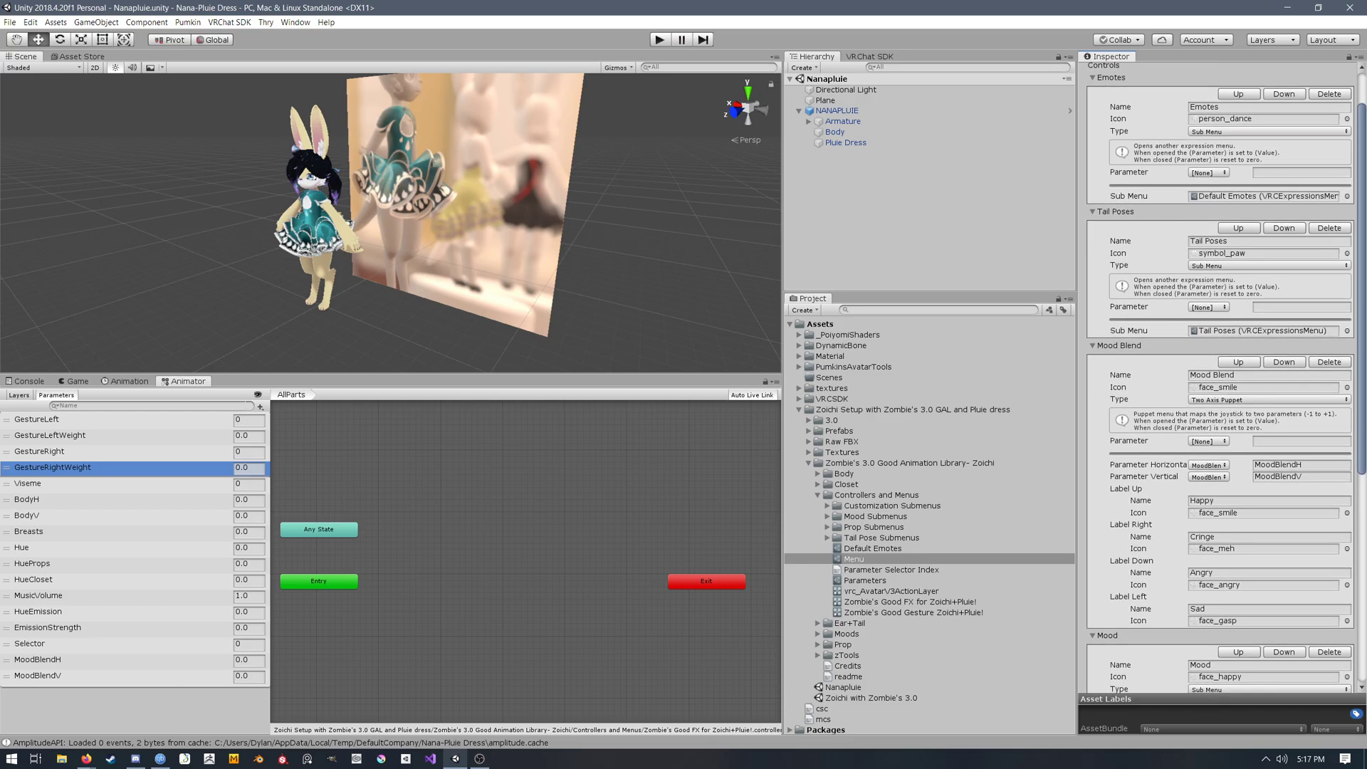
scroll(1218, 384, down, 15)
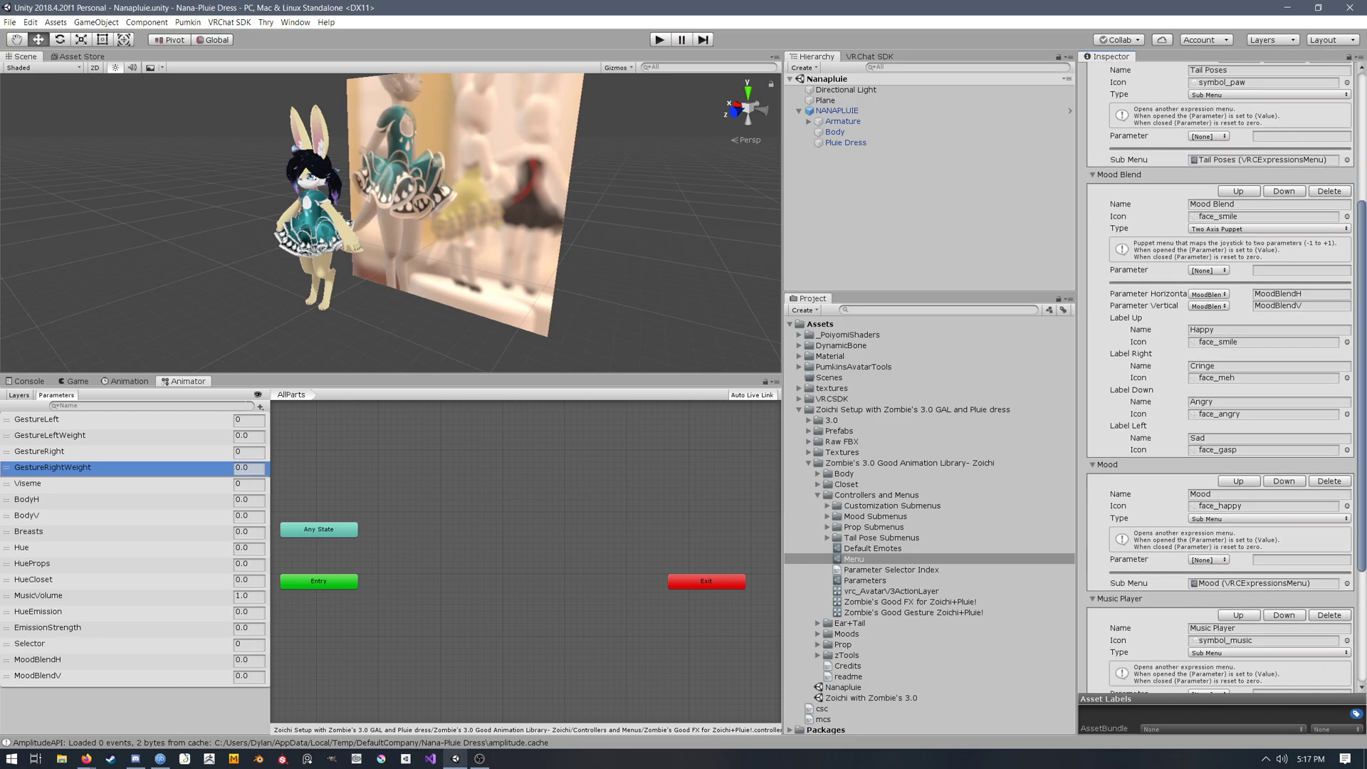
scroll(1219, 377, down, 3)
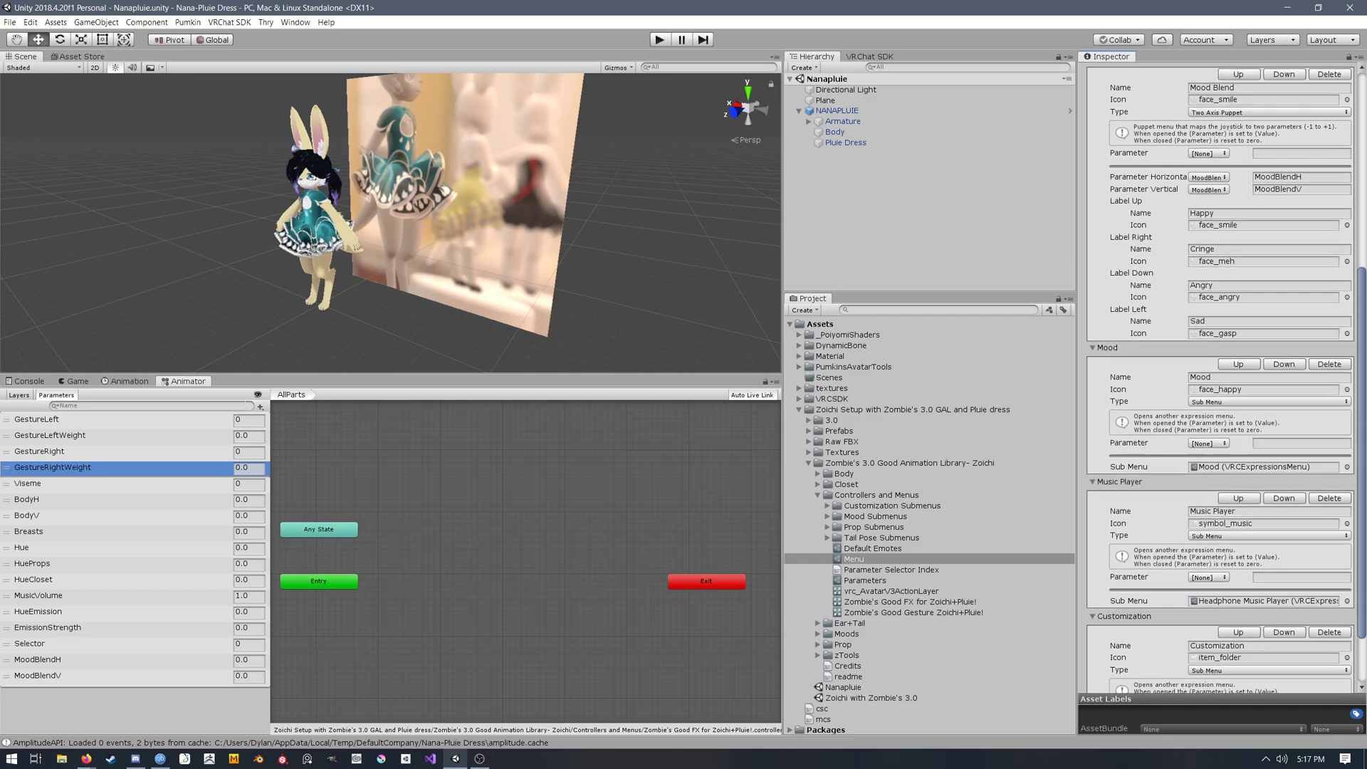
scroll(1218, 377, up, 3)
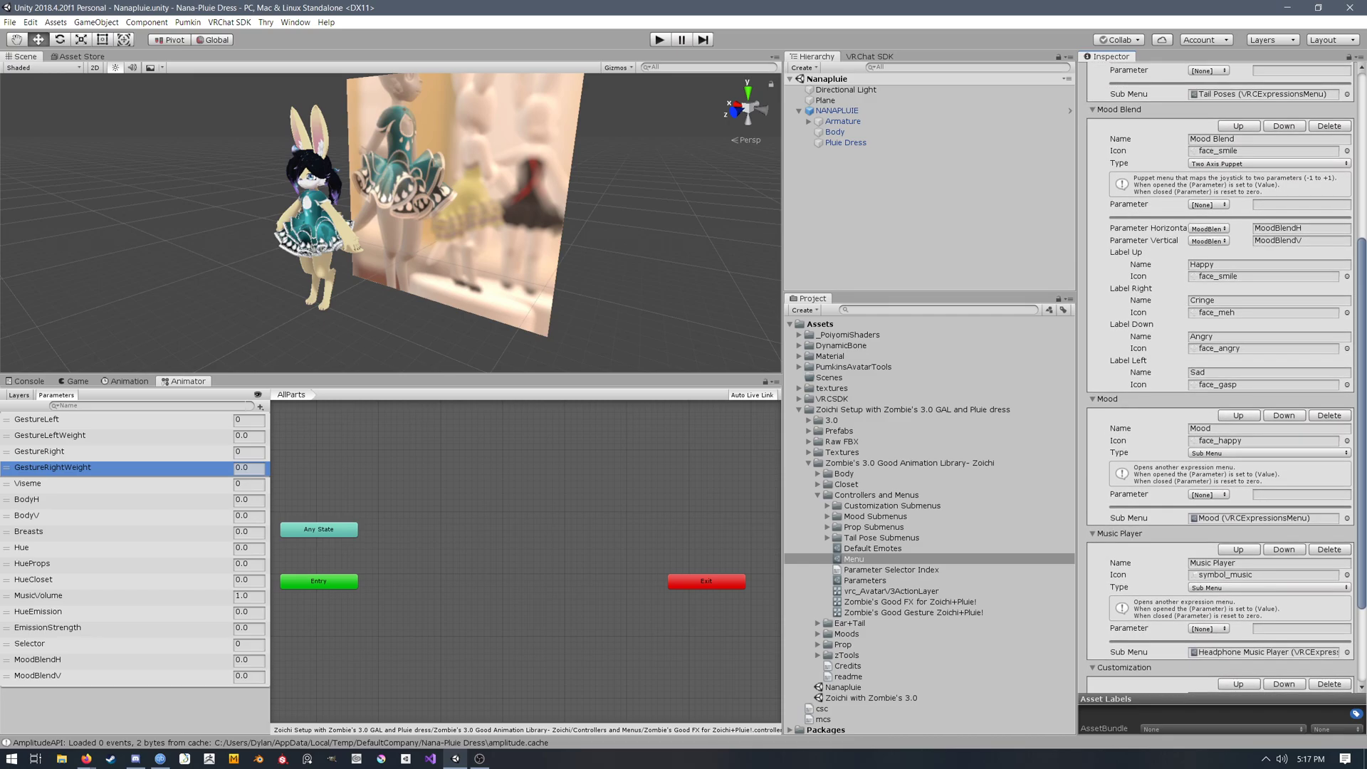
Step: Examine the Mood Blend puppet's MoodBlendH and MoodBlendV parameters and its Happy, Cringe, Angry and Sad labels
click(1288, 229)
click(1226, 264)
click(1223, 300)
click(1221, 336)
click(1219, 372)
click(1304, 228)
click(1304, 227)
click(1315, 240)
click(1314, 241)
Step: Show the FX controller's layers, look through the gesture layers and open Gesture Blend Toggle
click(19, 395)
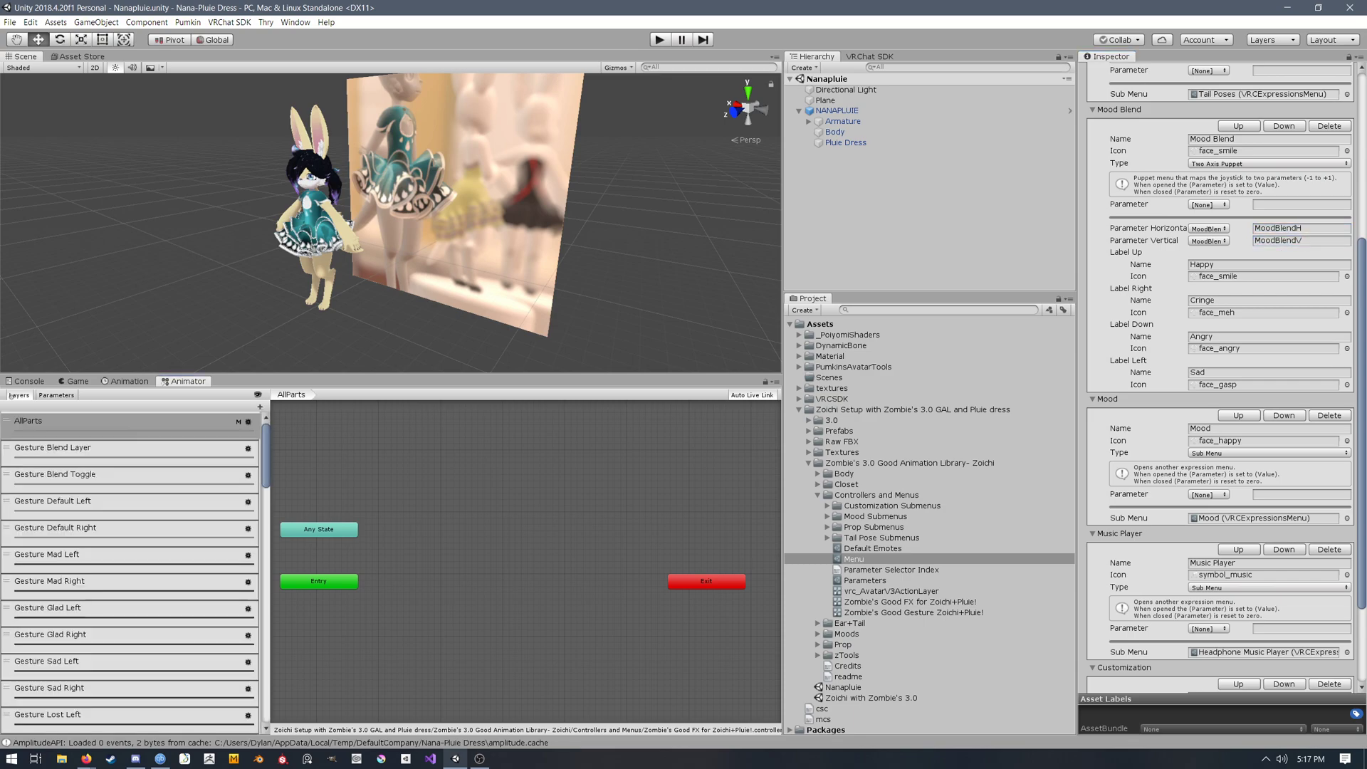
drag(270, 455, 272, 456)
scroll(130, 569, down, 10)
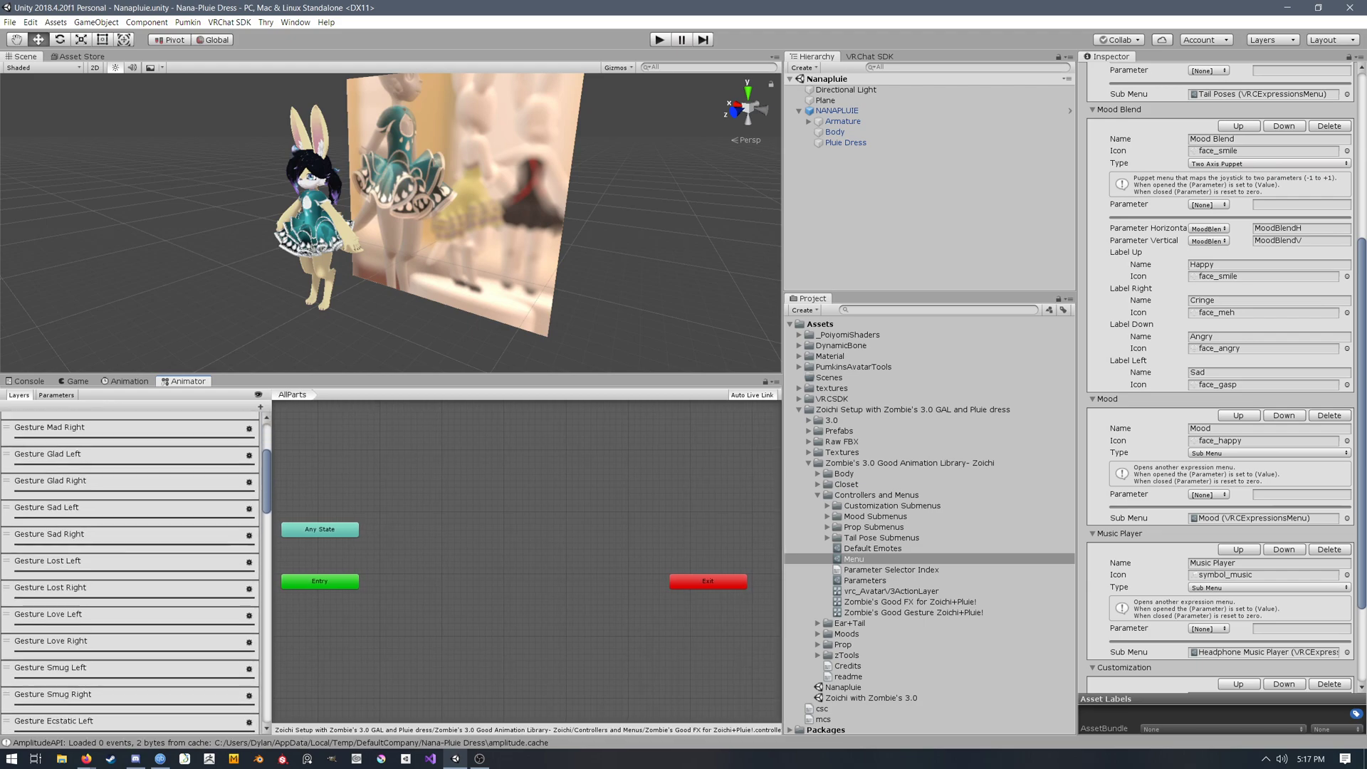
scroll(131, 569, down, 1)
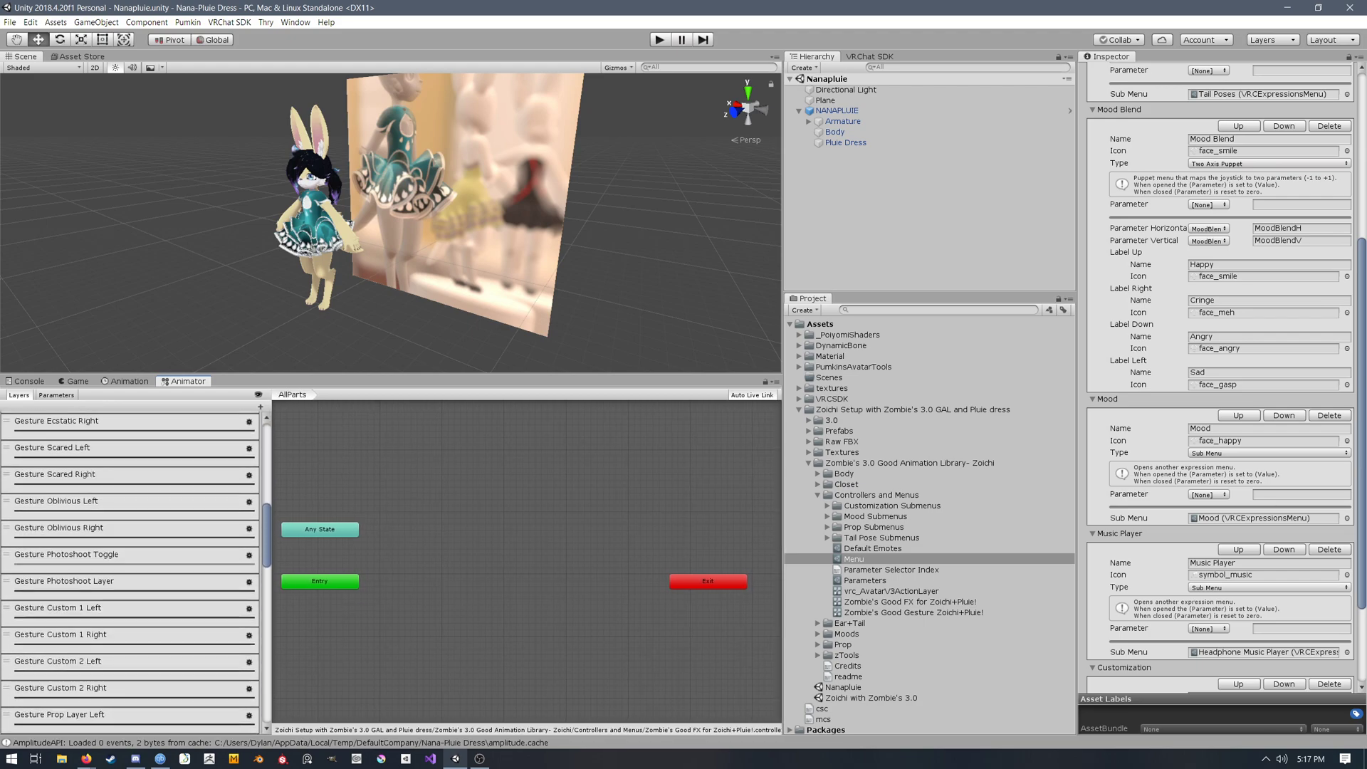
scroll(131, 569, up, 5)
scroll(130, 569, down, 4)
scroll(130, 570, down, 3)
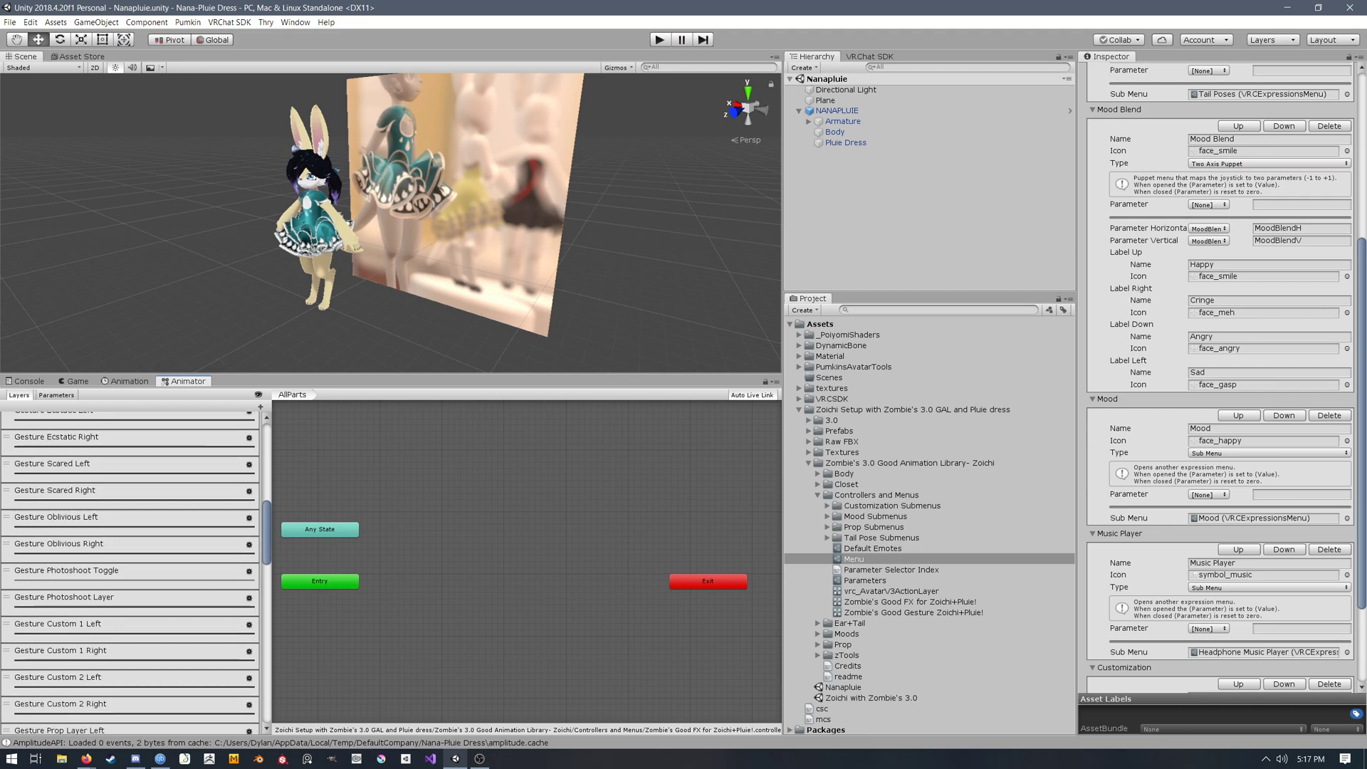
scroll(130, 569, up, 13)
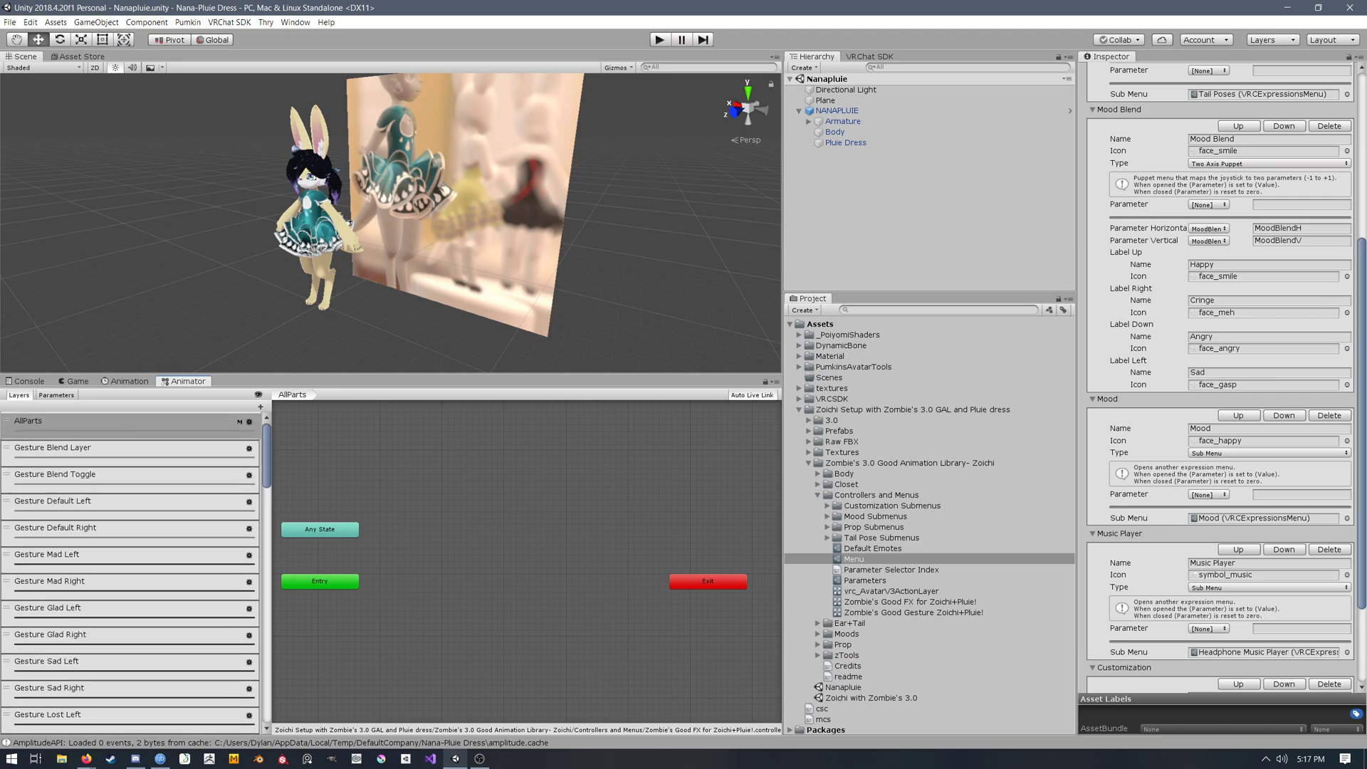
click(165, 463)
click(131, 479)
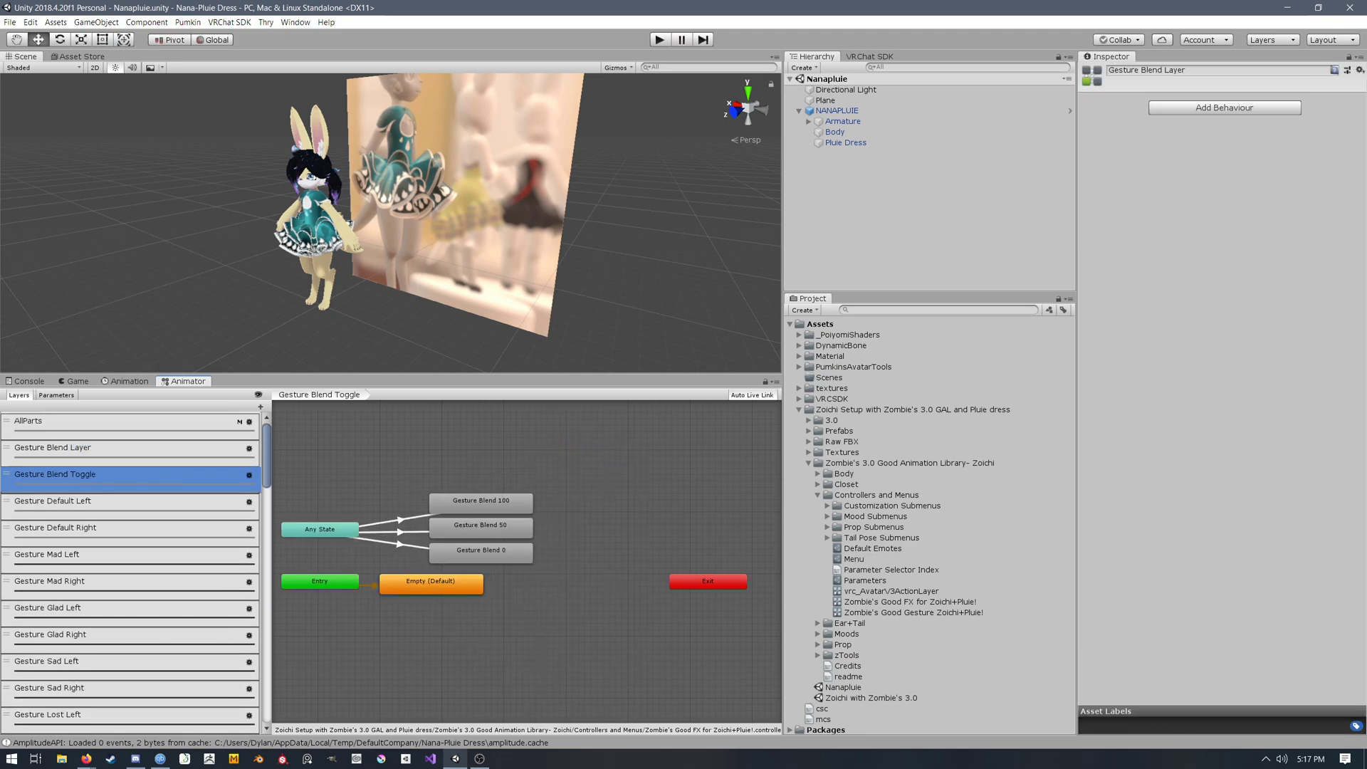
Step: Open the Mood Blender layer and inspect its Empty (Default) state
scroll(131, 570, down, 15)
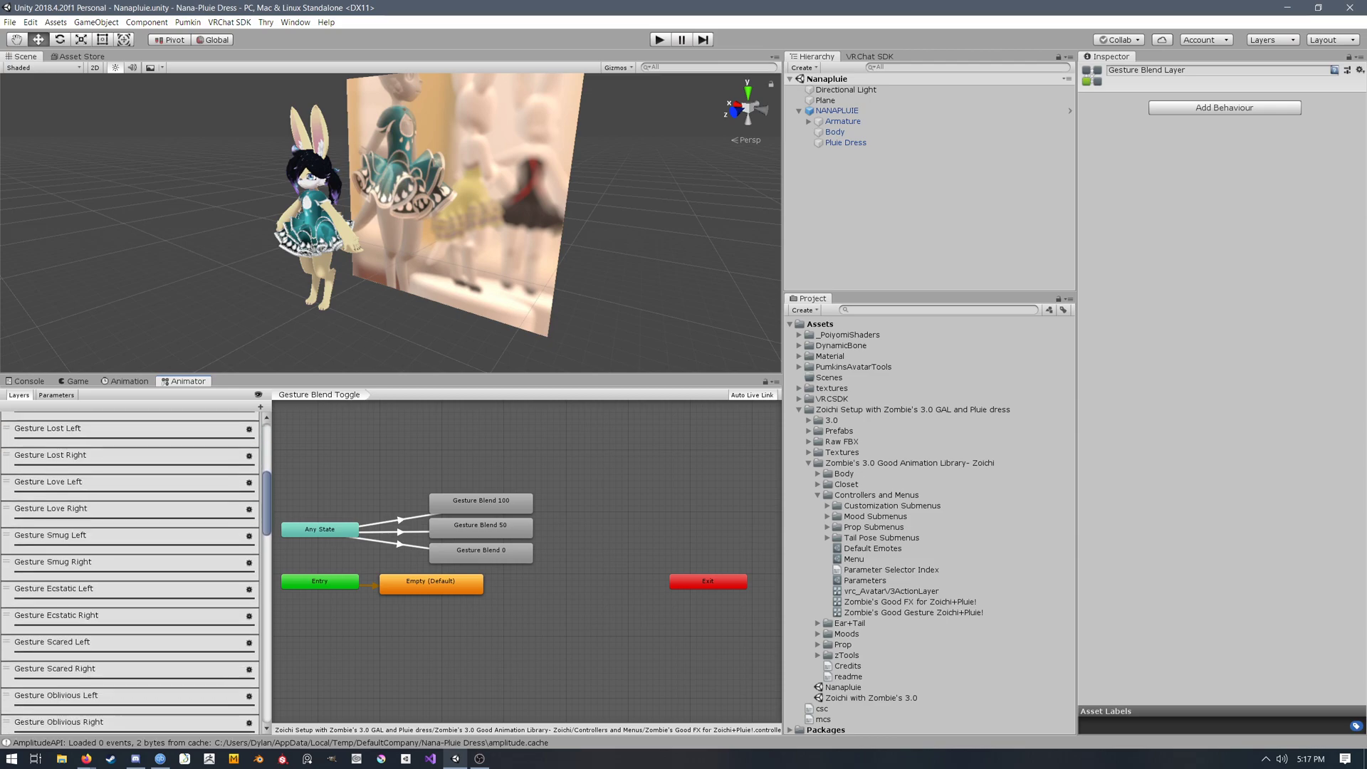
scroll(179, 578, down, 3)
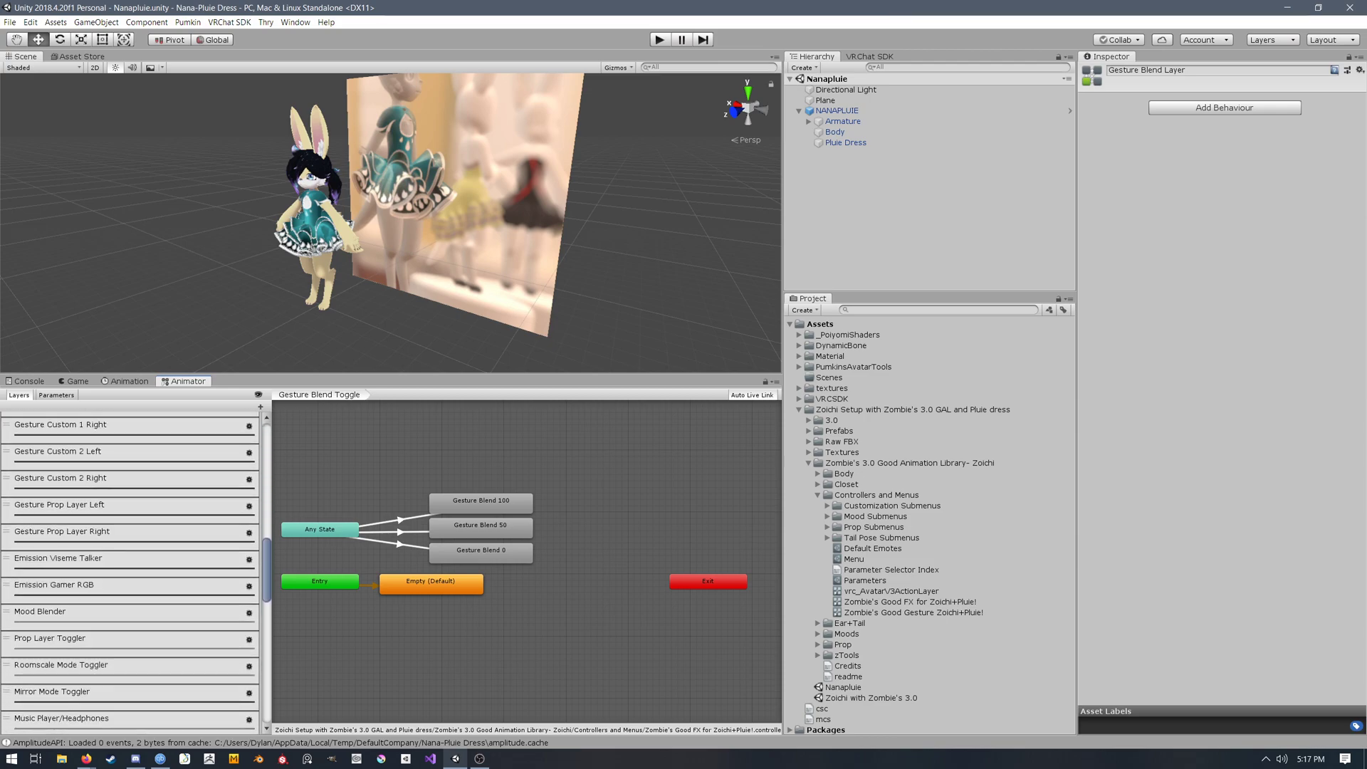
click(180, 578)
middle_drag(499, 498, 522, 488)
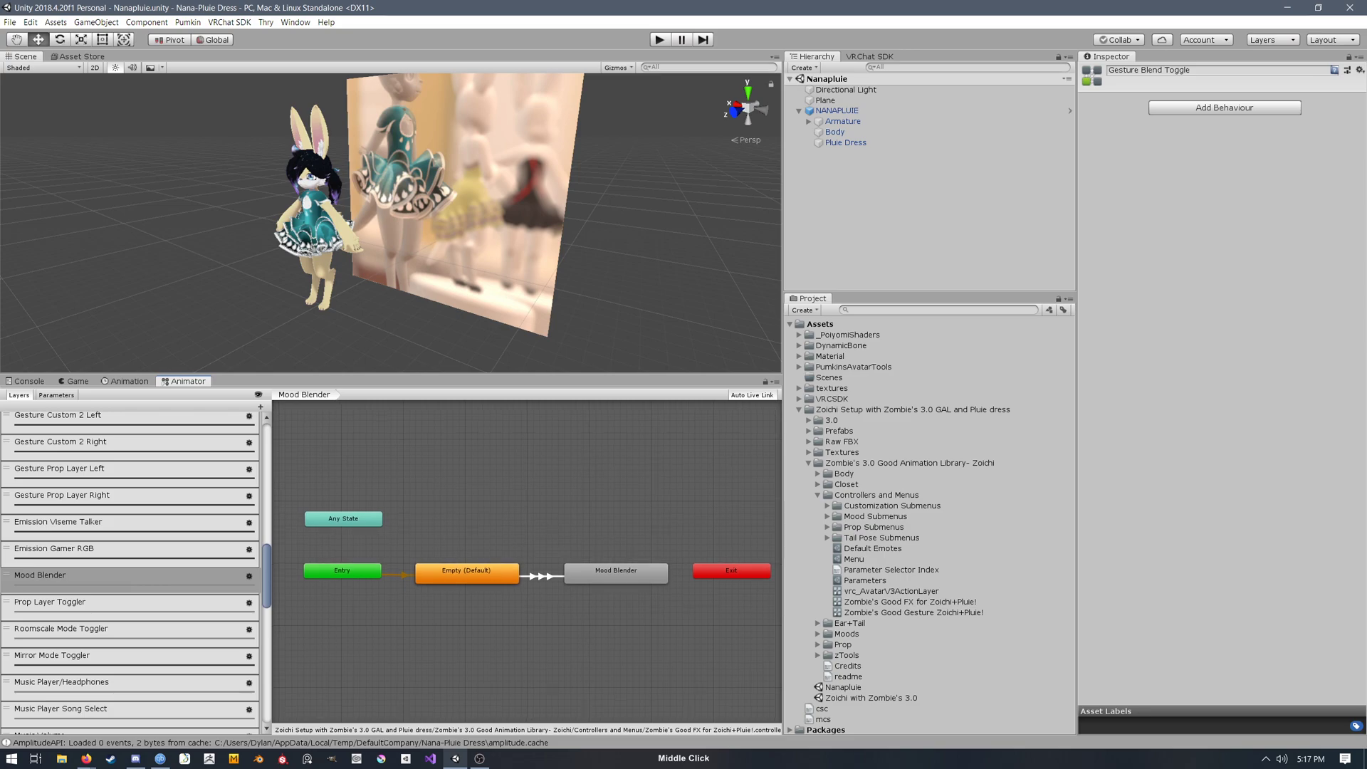
mouse_move(485, 598)
middle_down()
mouse_move(496, 547)
mouse_move(476, 547)
mouse_move(472, 586)
mouse_move(486, 573)
middle_up()
click(479, 522)
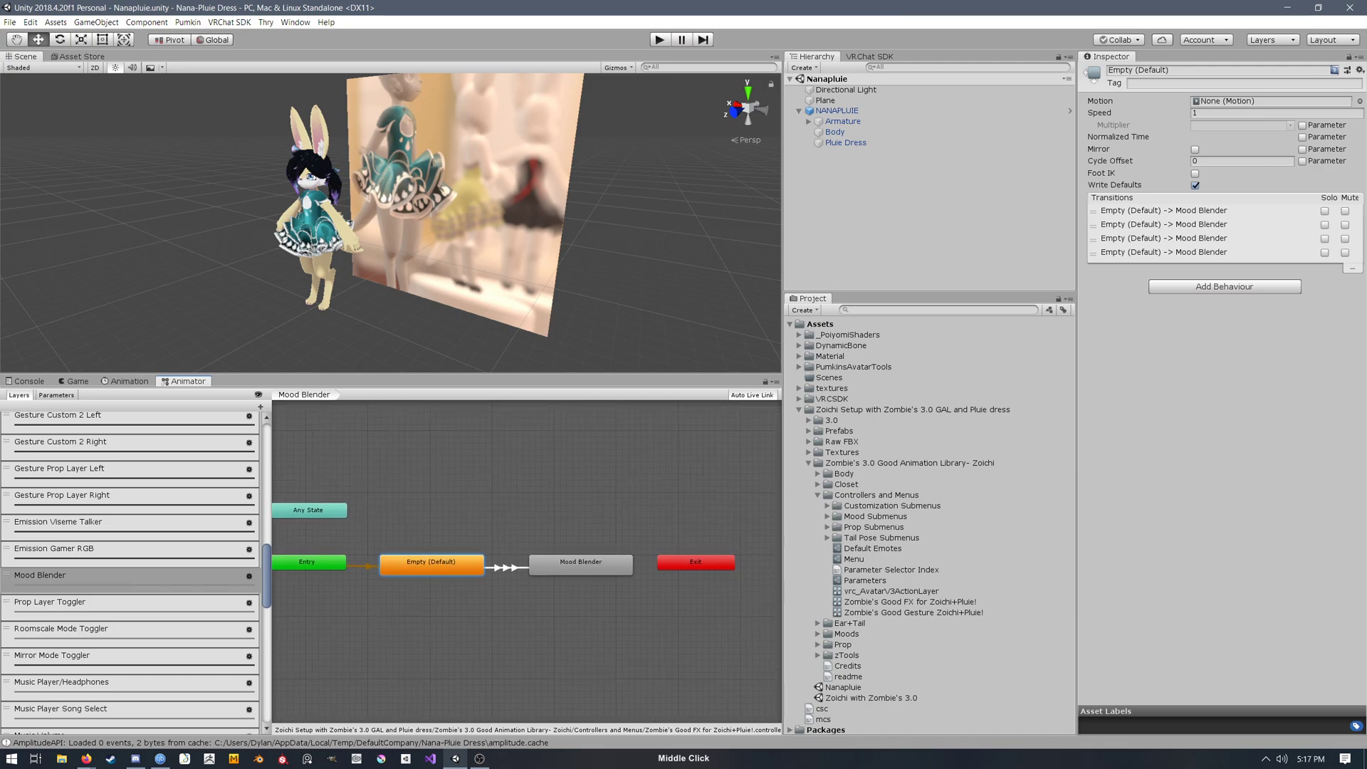
Step: Compare the conditions of the four Empty (Default) -> Mood Blender transitions, and select the Empty (Default) state again
click(506, 567)
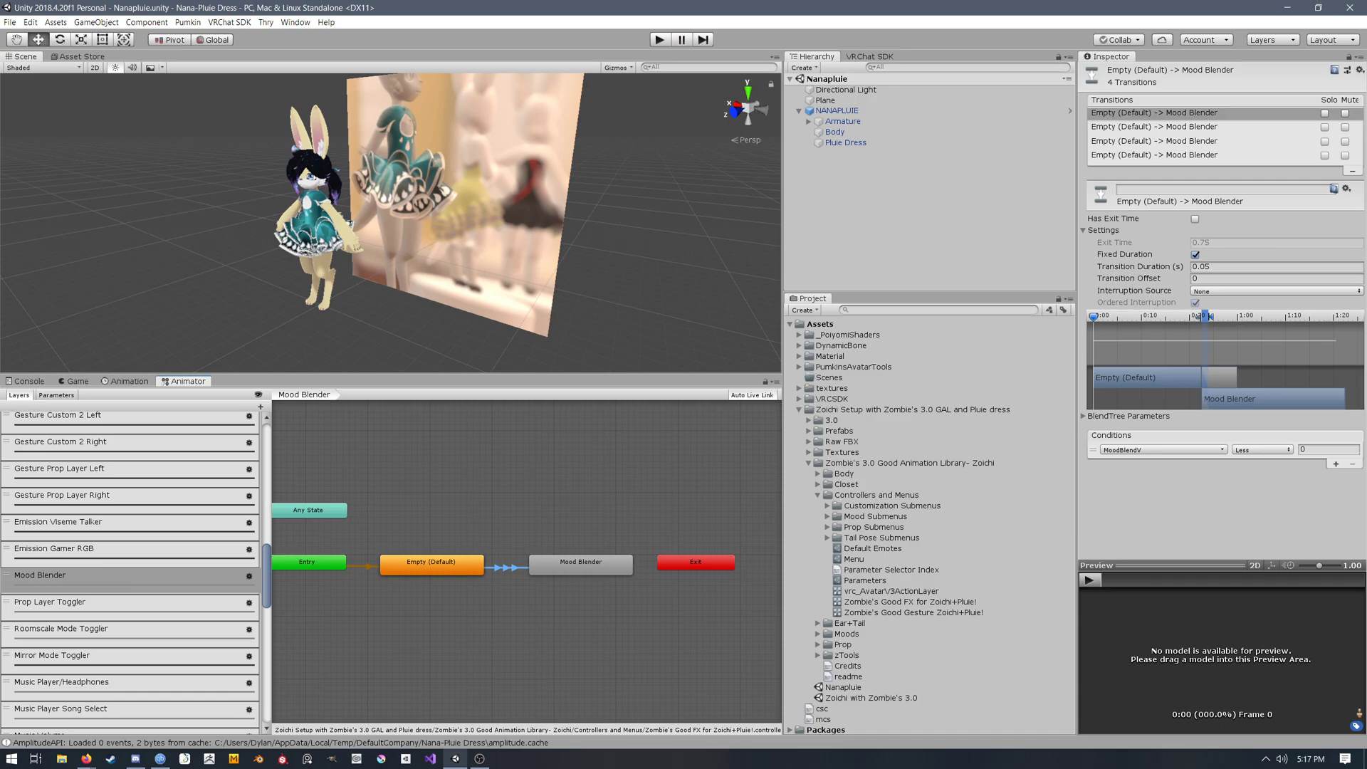
click(1154, 128)
click(1223, 140)
click(1223, 154)
click(1223, 141)
click(1223, 127)
click(1231, 112)
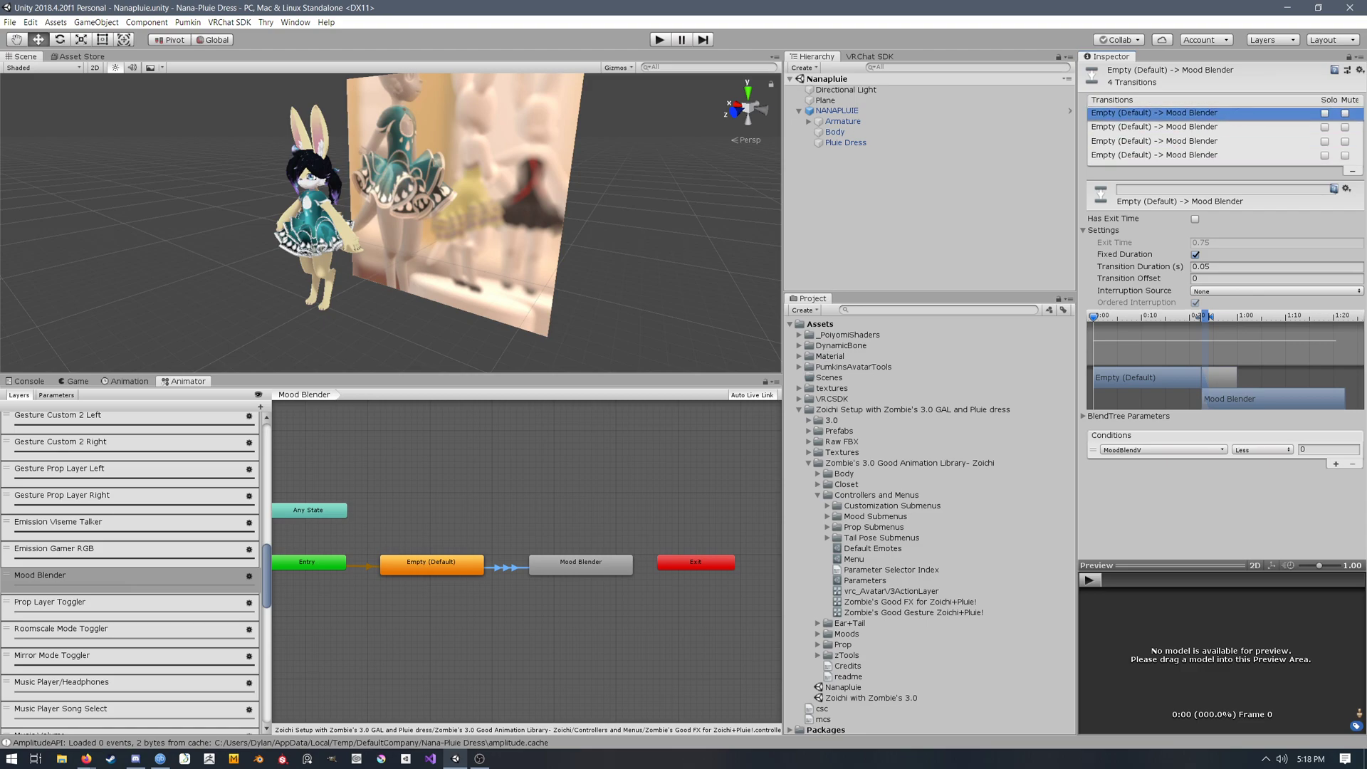
click(1233, 141)
click(1236, 152)
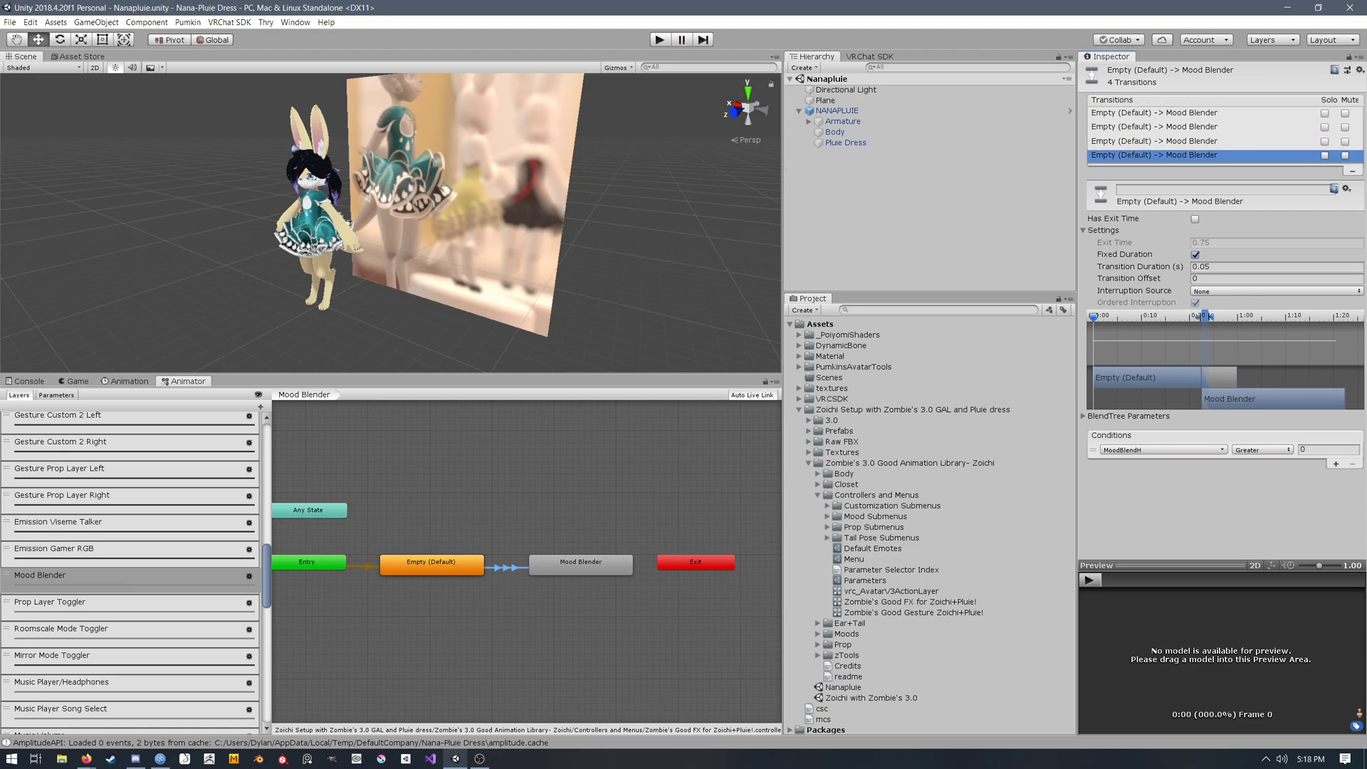
click(1233, 141)
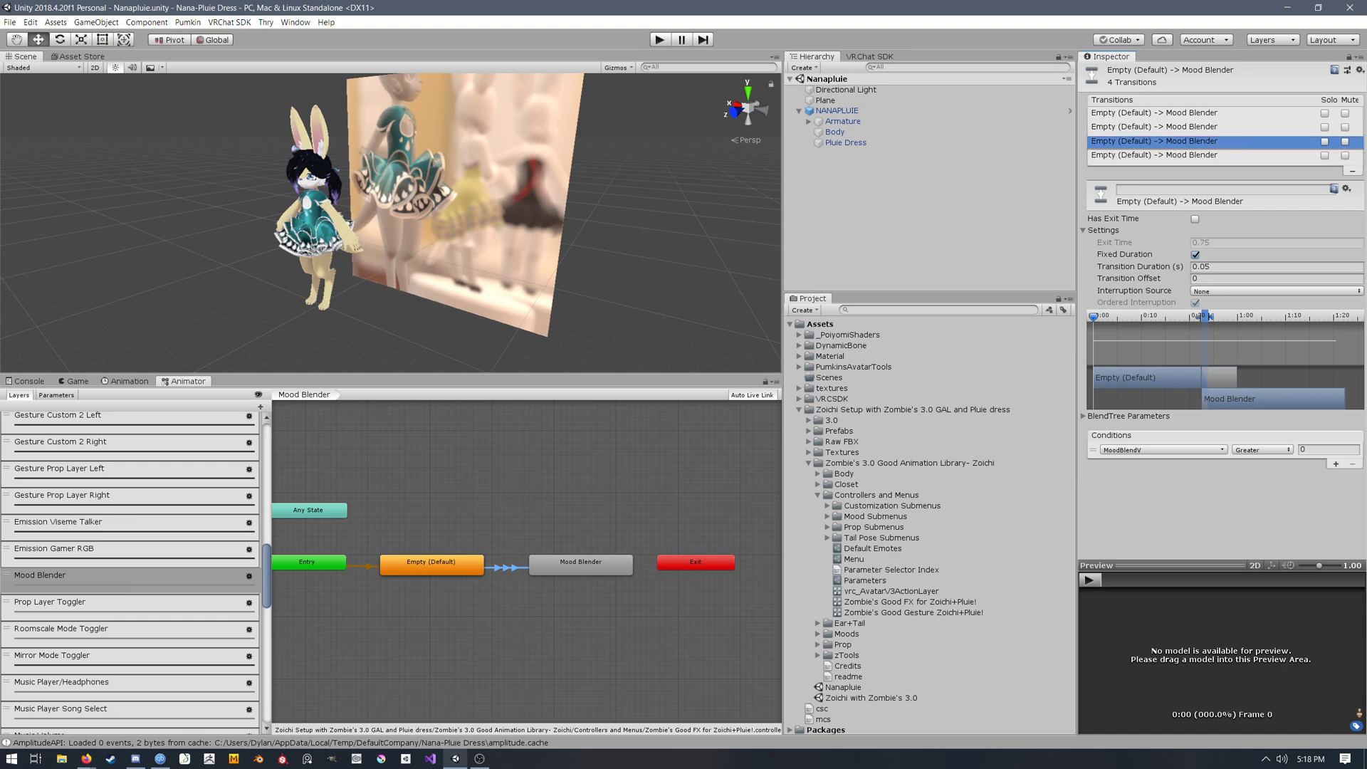
mouse_move(456, 613)
middle_down()
mouse_move(476, 608)
mouse_move(452, 602)
middle_up()
click(452, 558)
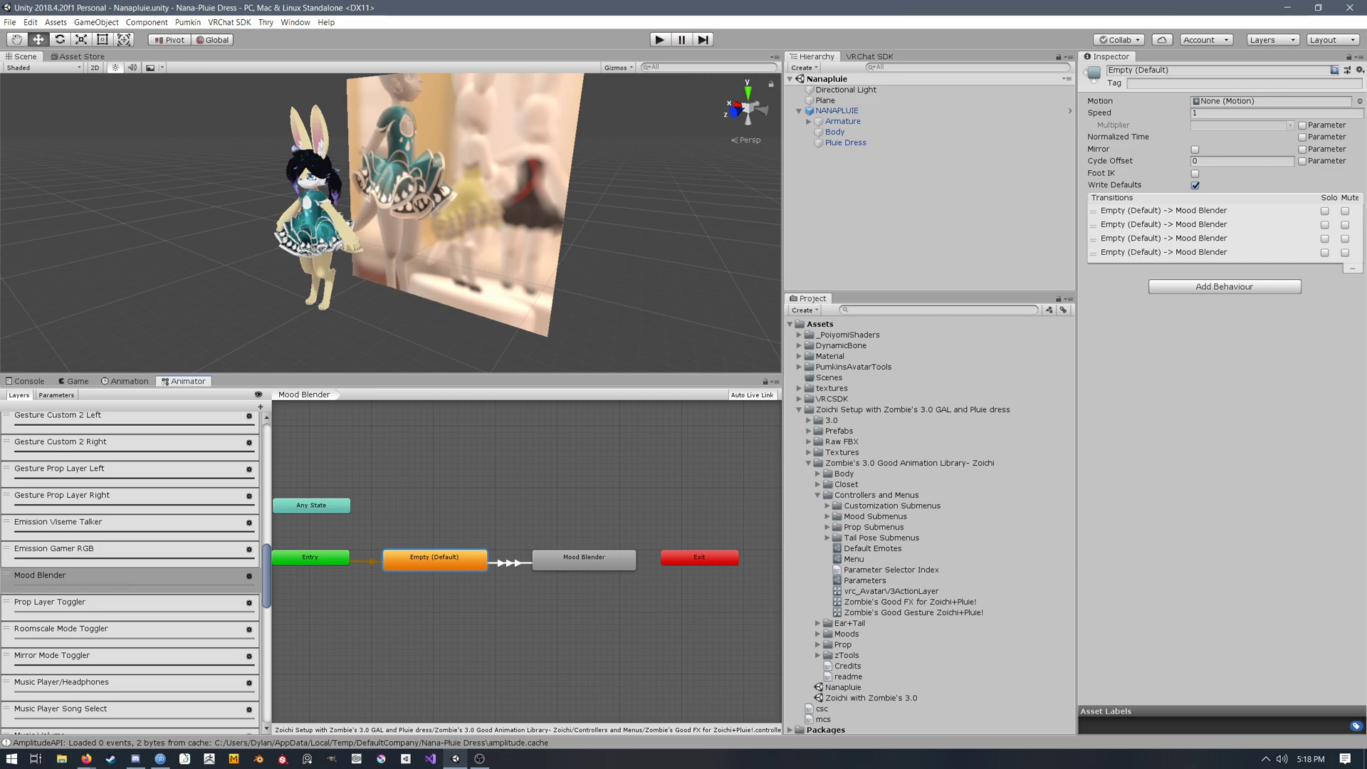
Step: Open the Mood Blender state's blend tree and inspect its parameters, motions and positions
click(583, 560)
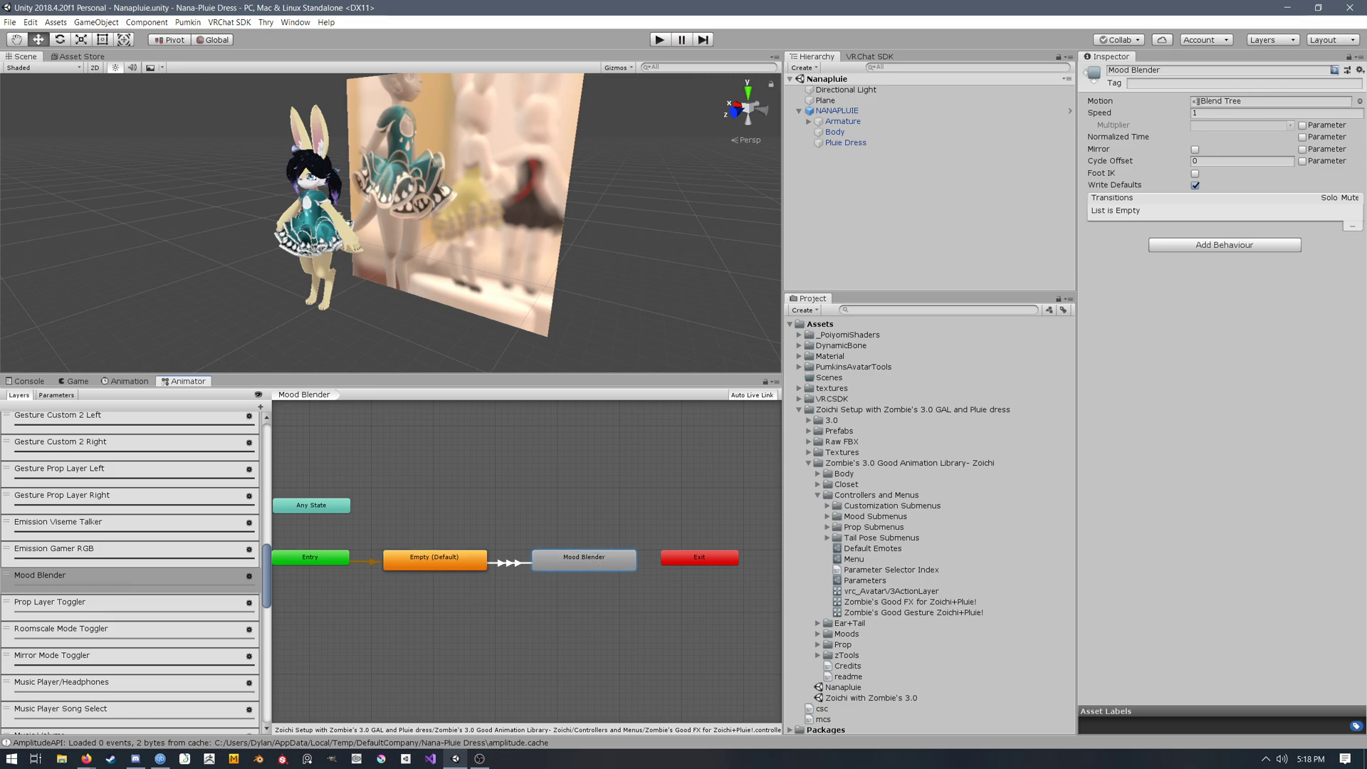
double_click(584, 561)
middle_drag(583, 560, 636, 563)
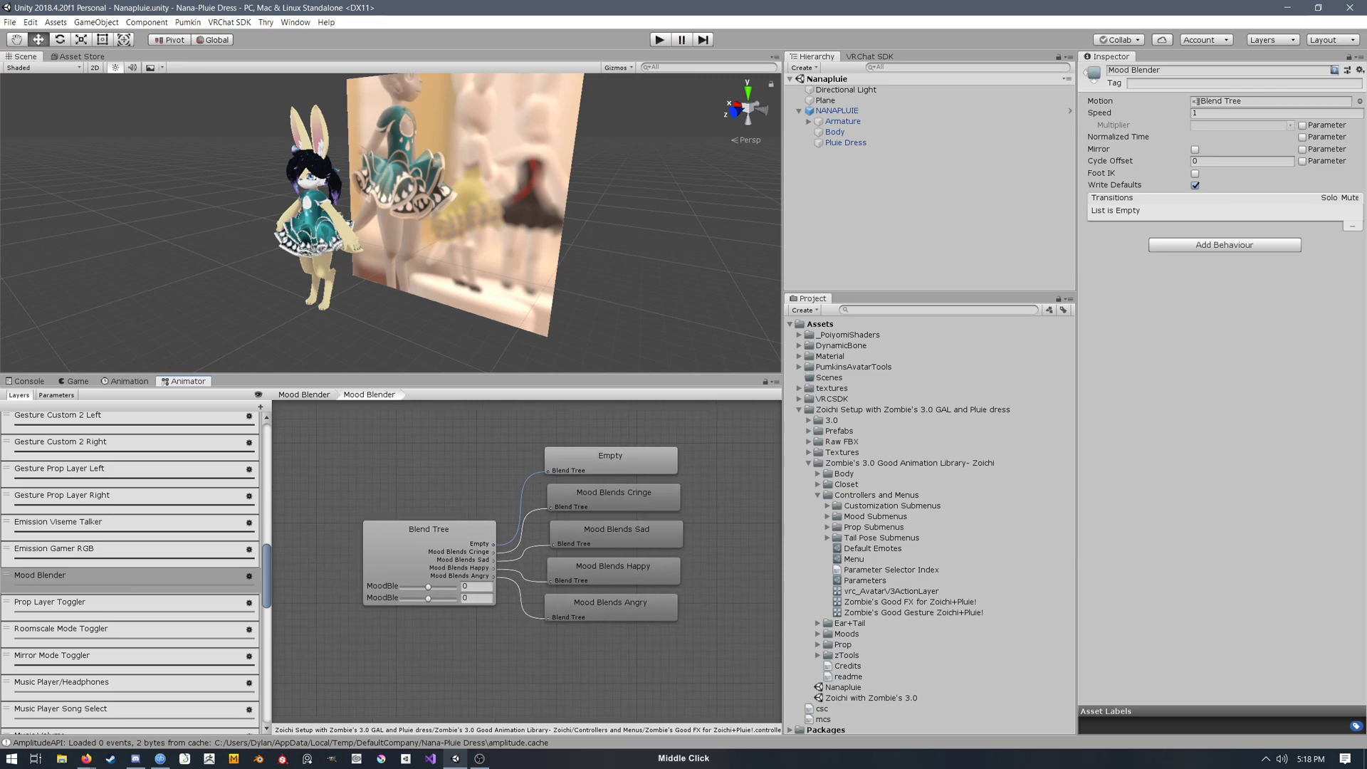
click(427, 539)
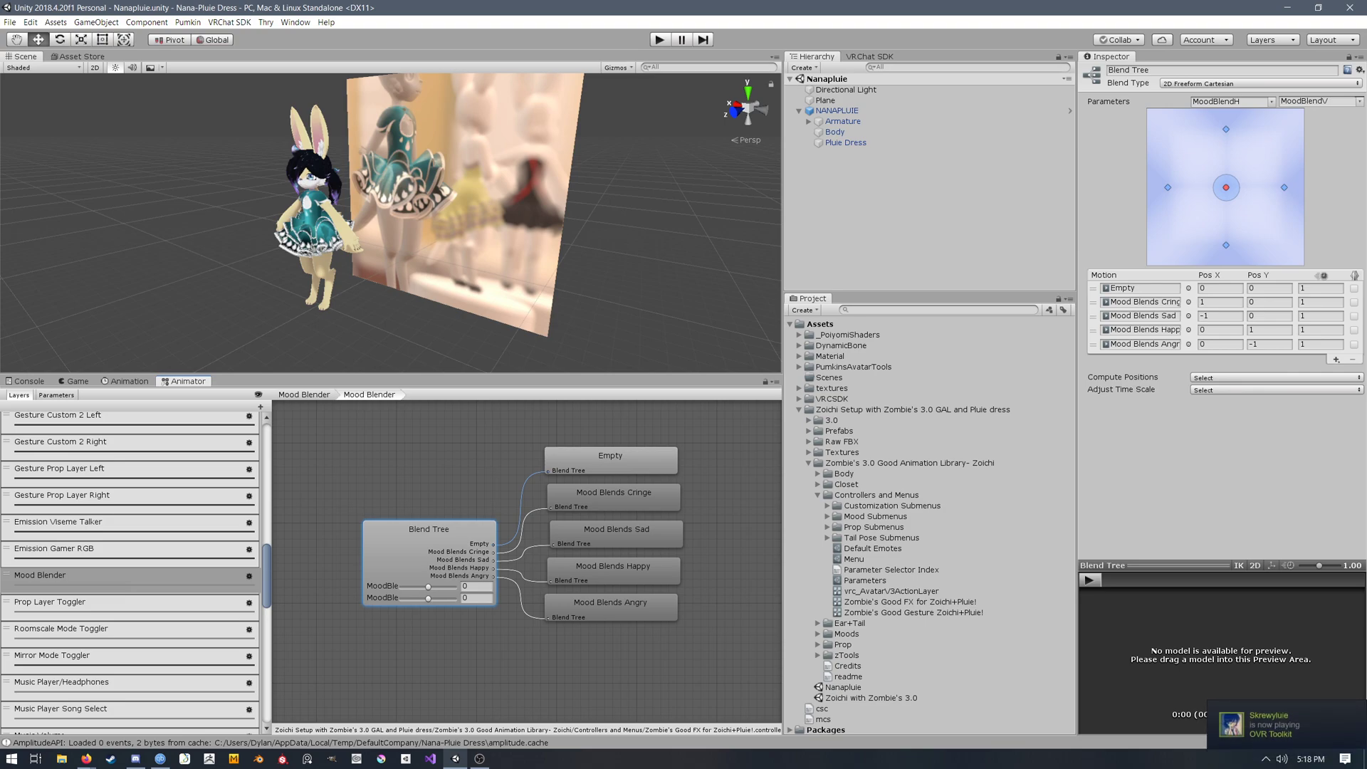
middle_drag(527, 534, 541, 525)
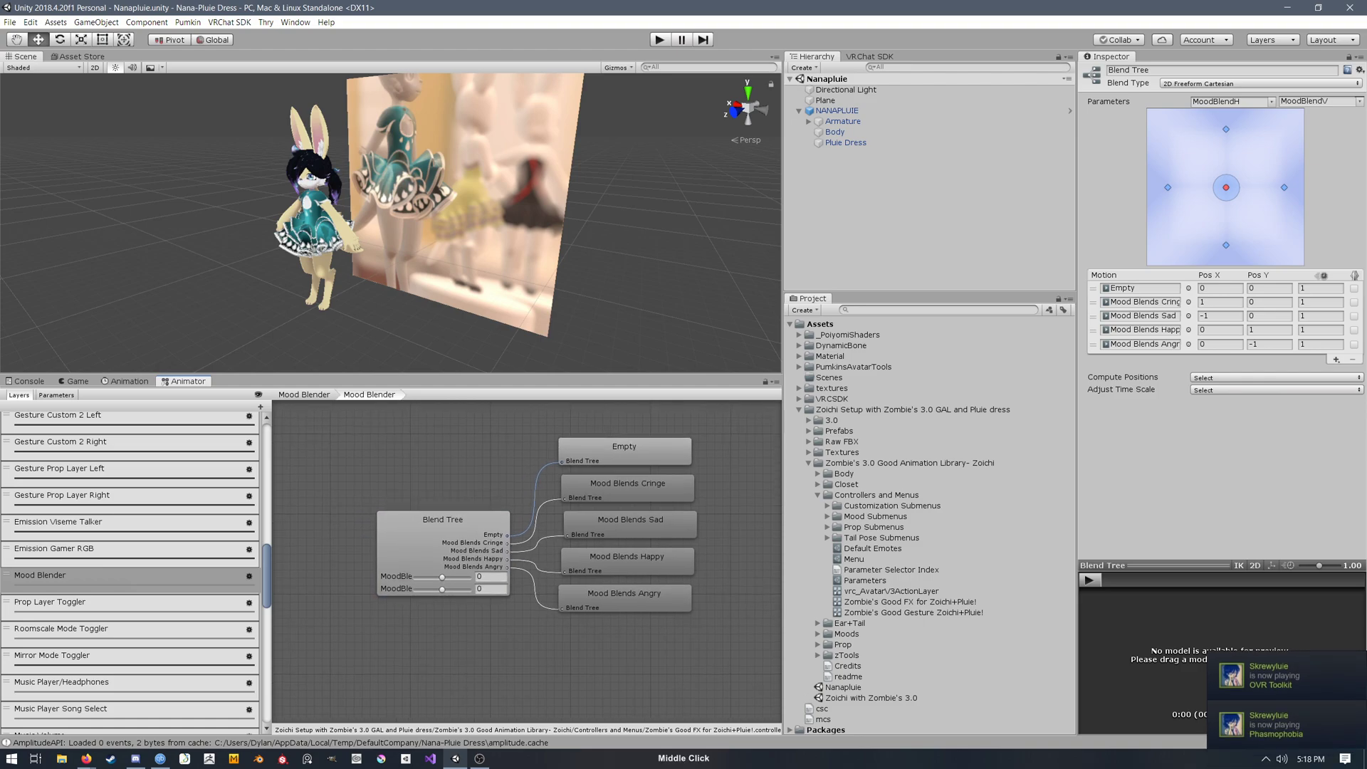
Step: Return to the Mood Blender layer's state graph and show the music layers further down the layer list
click(304, 394)
middle_drag(441, 498, 466, 492)
drag(667, 488, 559, 601)
click(574, 598)
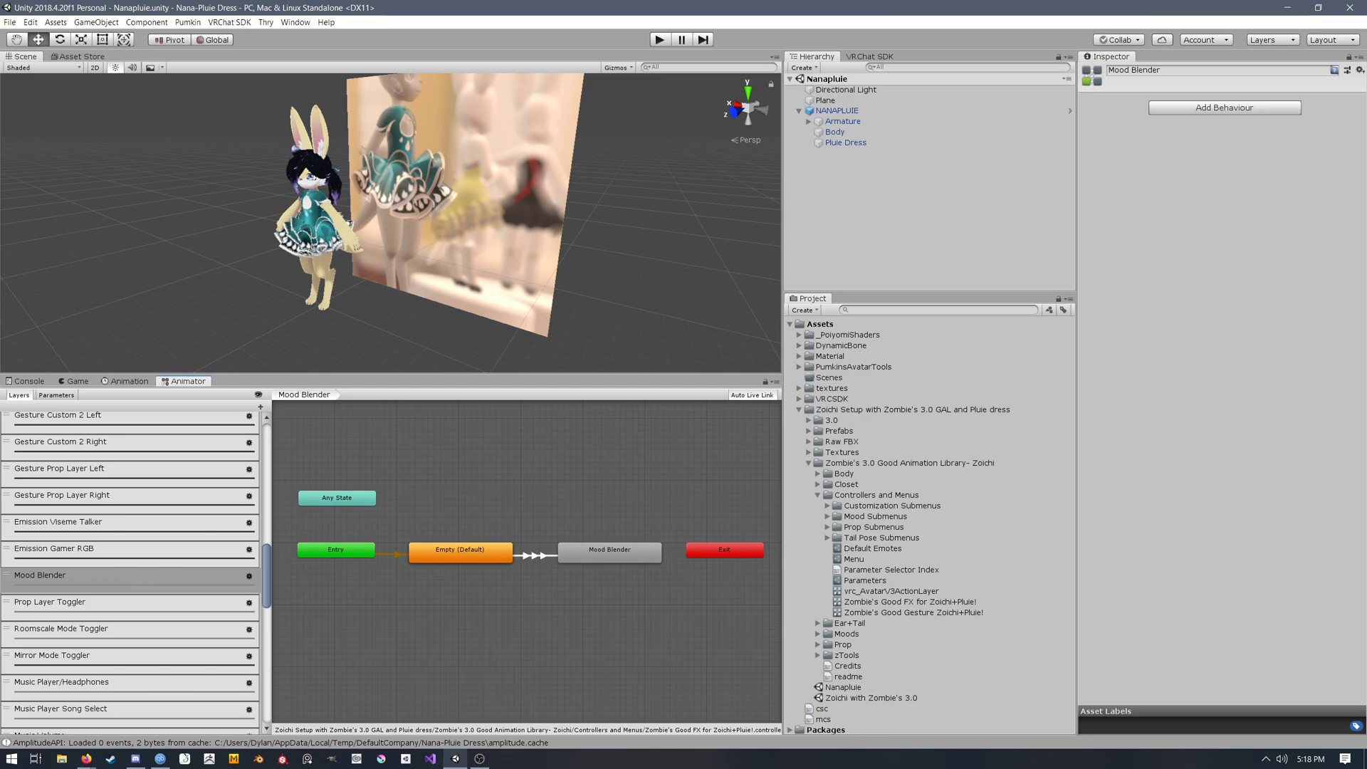
scroll(132, 570, down, 3)
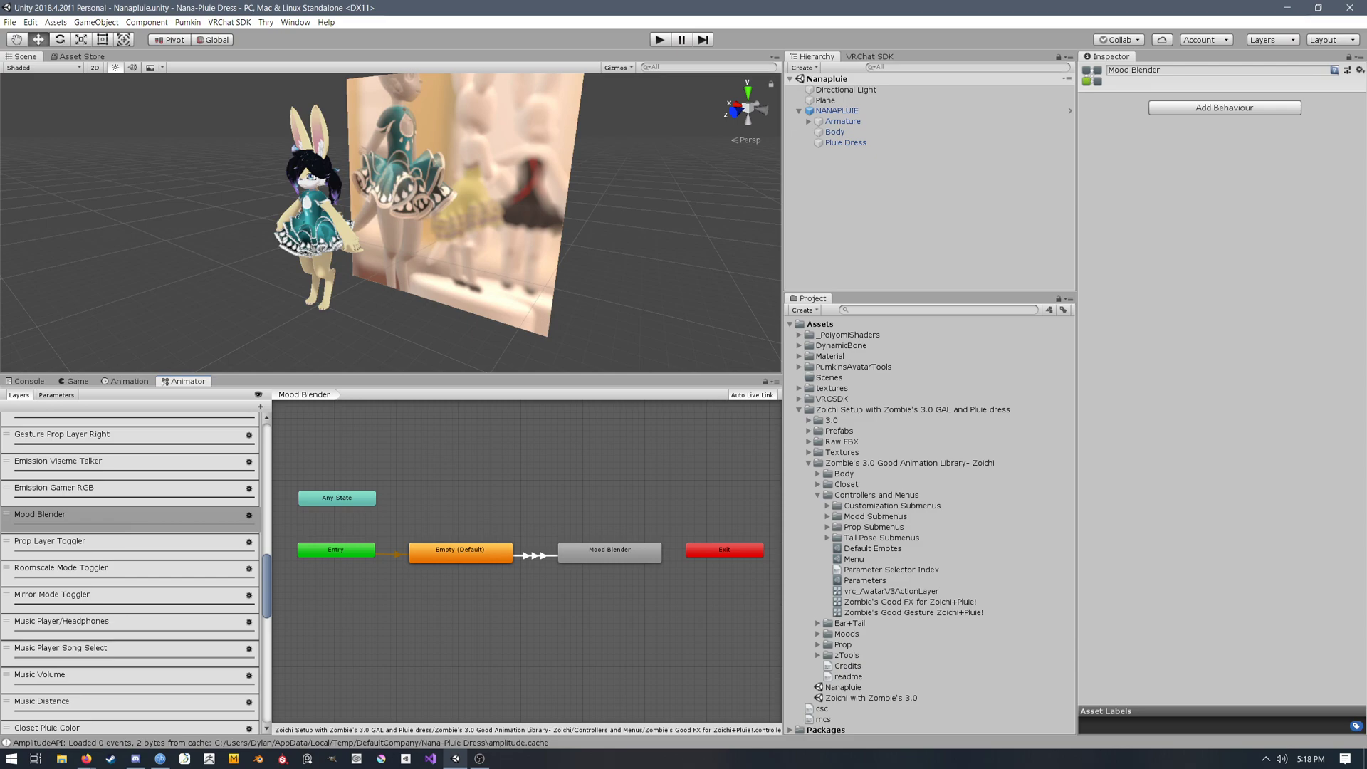
key(Down)
key(Down)
key(Down)
key(Down)
key(Right)
key(Down)
key(Right)
key(Up)
key(Up)
key(Down)
key(Left)
key(Up)
key(Down)
key(Down)
key(Down)
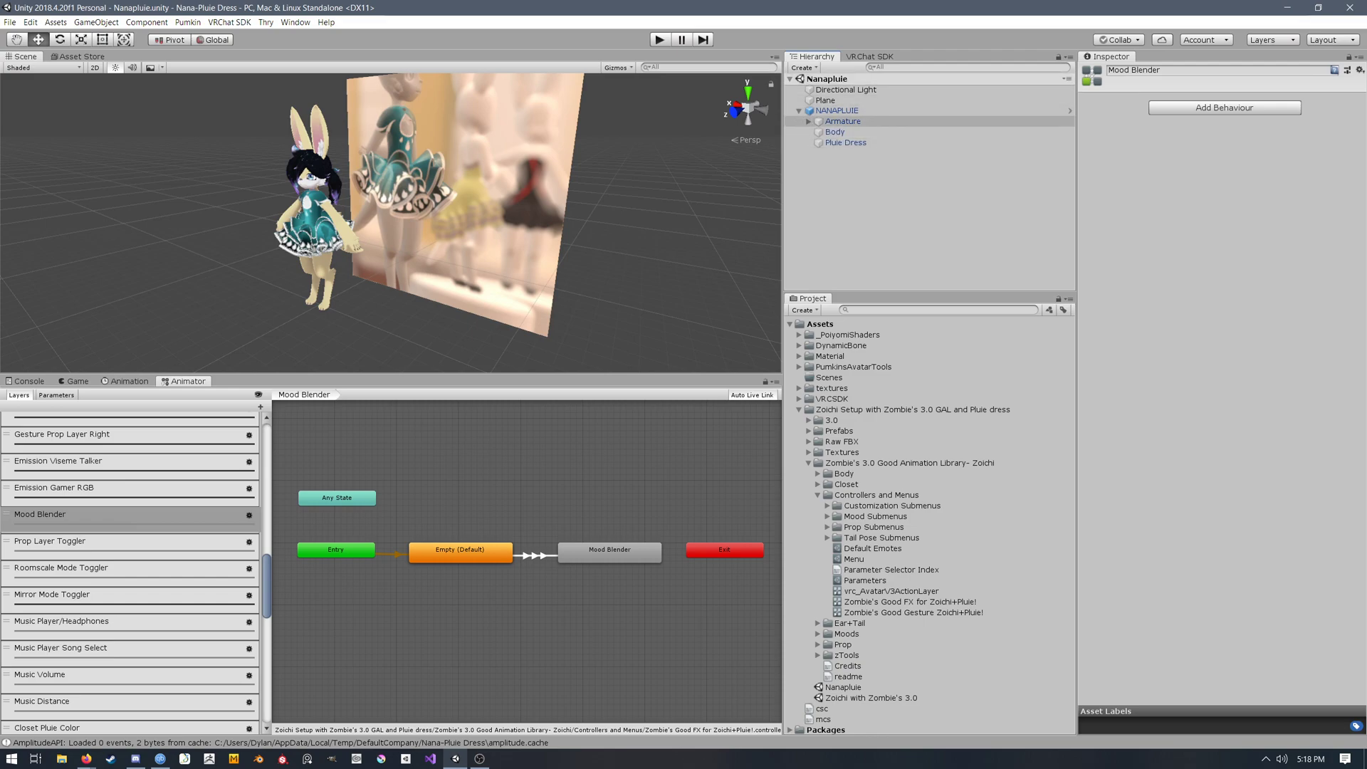
Step: Expand the avatar's armature down to Chest and show the objects inside Jukebox Holder
click(808, 121)
click(827, 195)
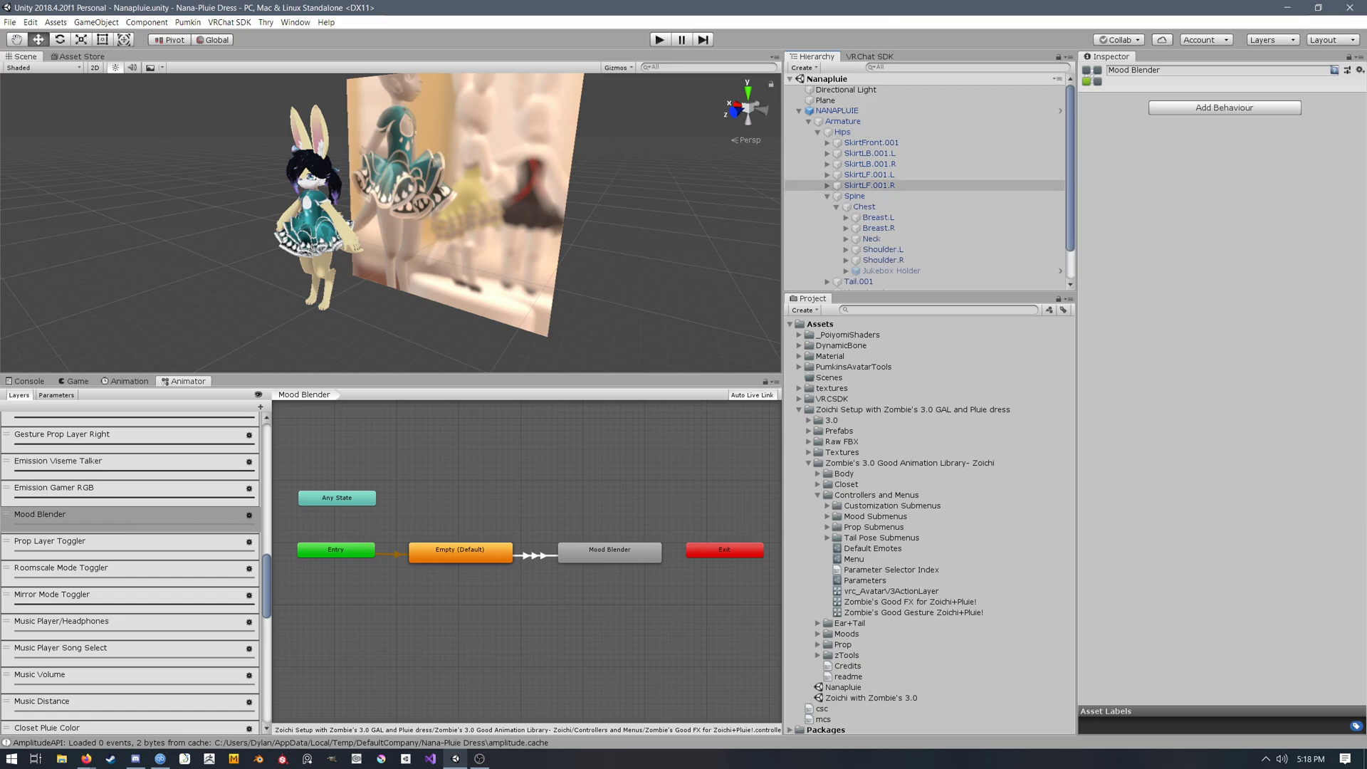
click(891, 270)
scroll(890, 200, down, 2)
click(846, 232)
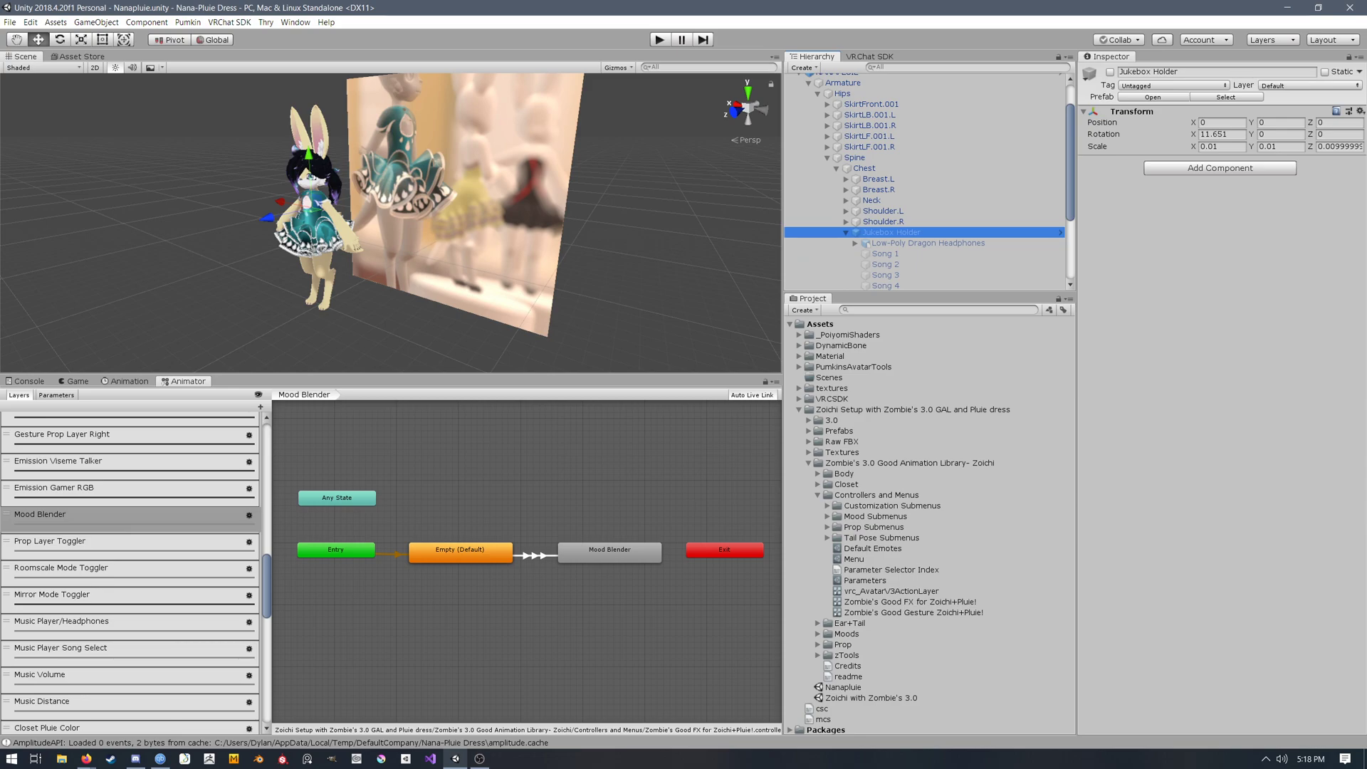
Step: Enable Jukebox Holder temporarily to show the Low-Poly Dragon Headphones on the avatar, and disable it again
click(1110, 72)
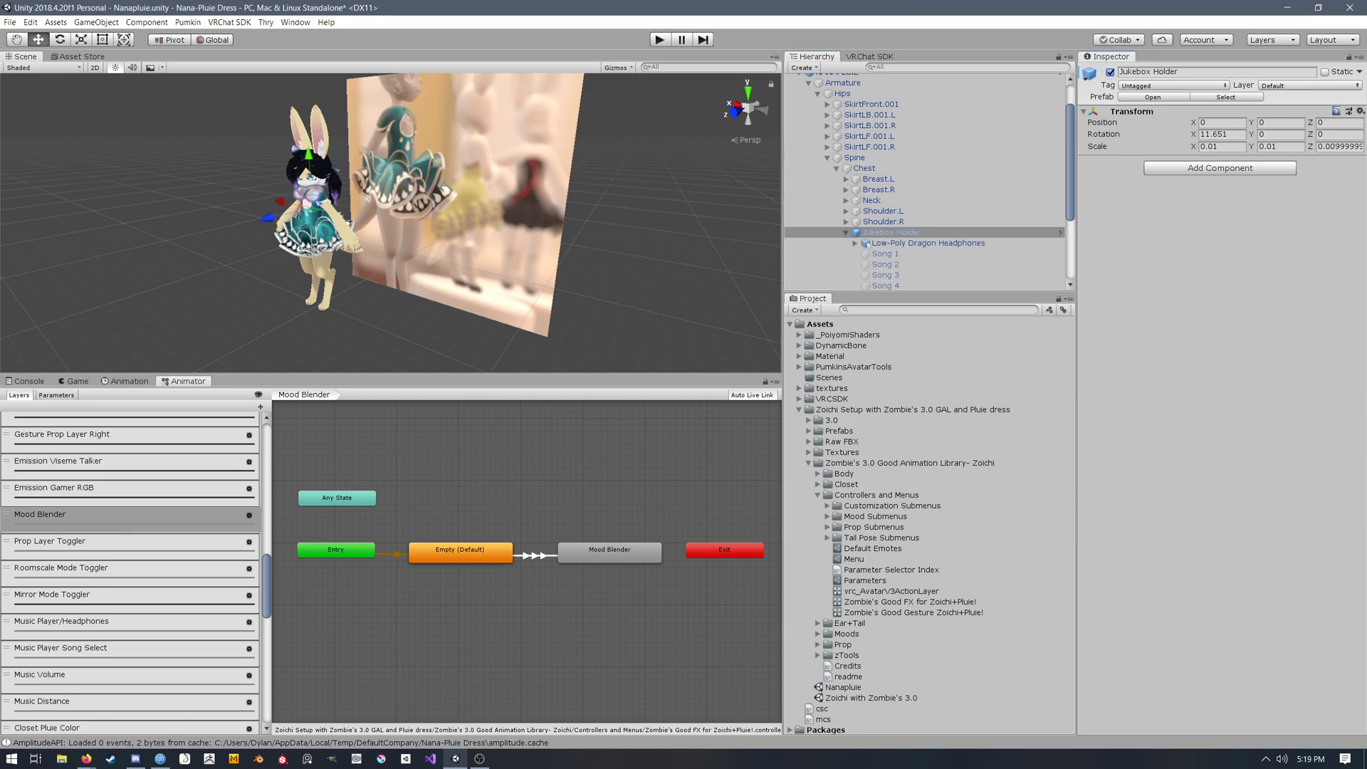
click(867, 244)
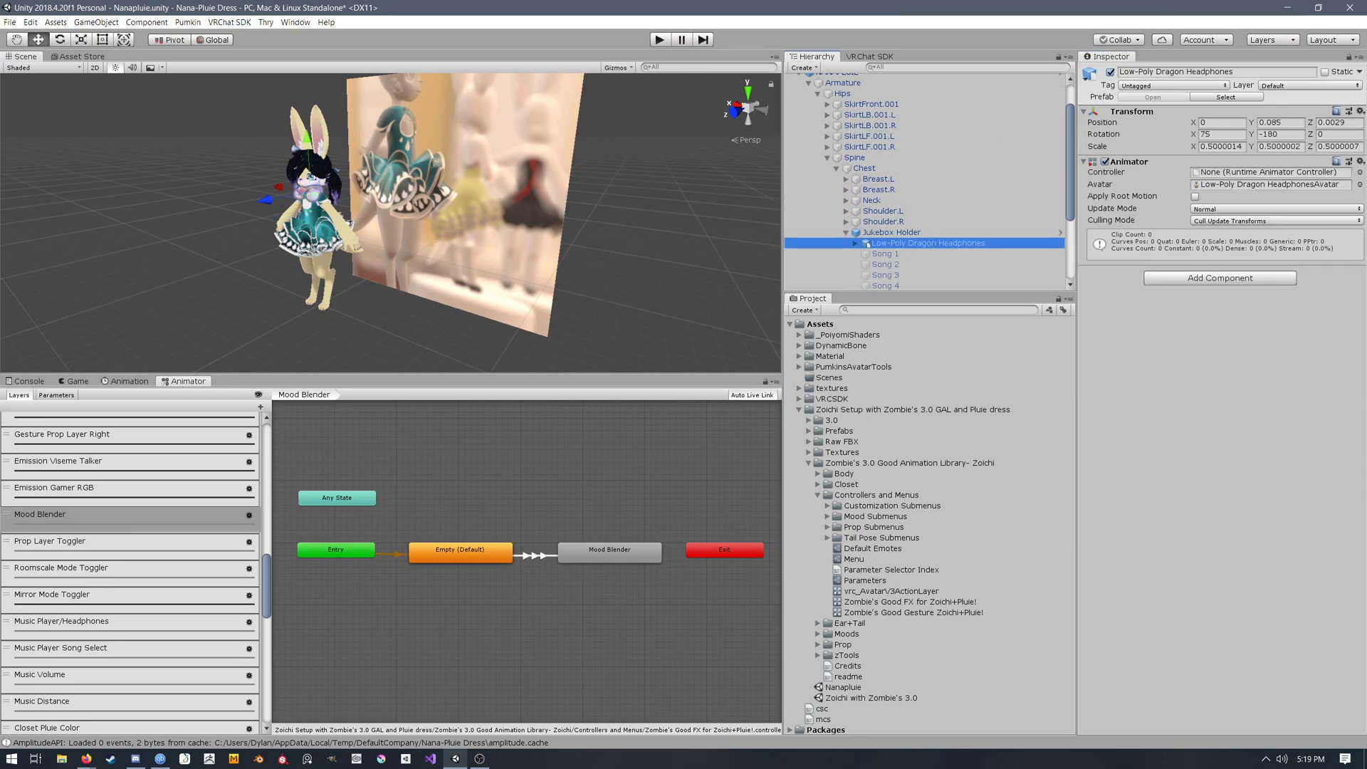
click(942, 229)
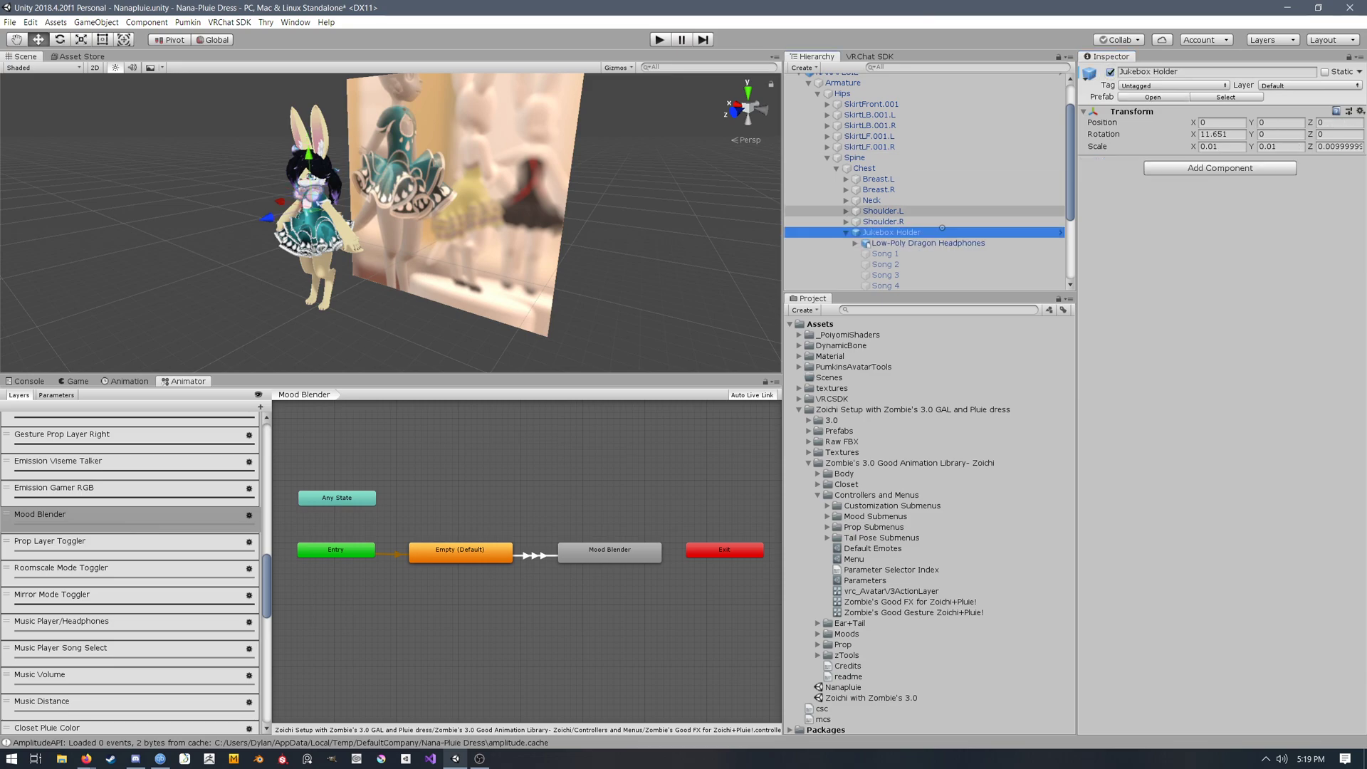
click(1109, 72)
click(846, 232)
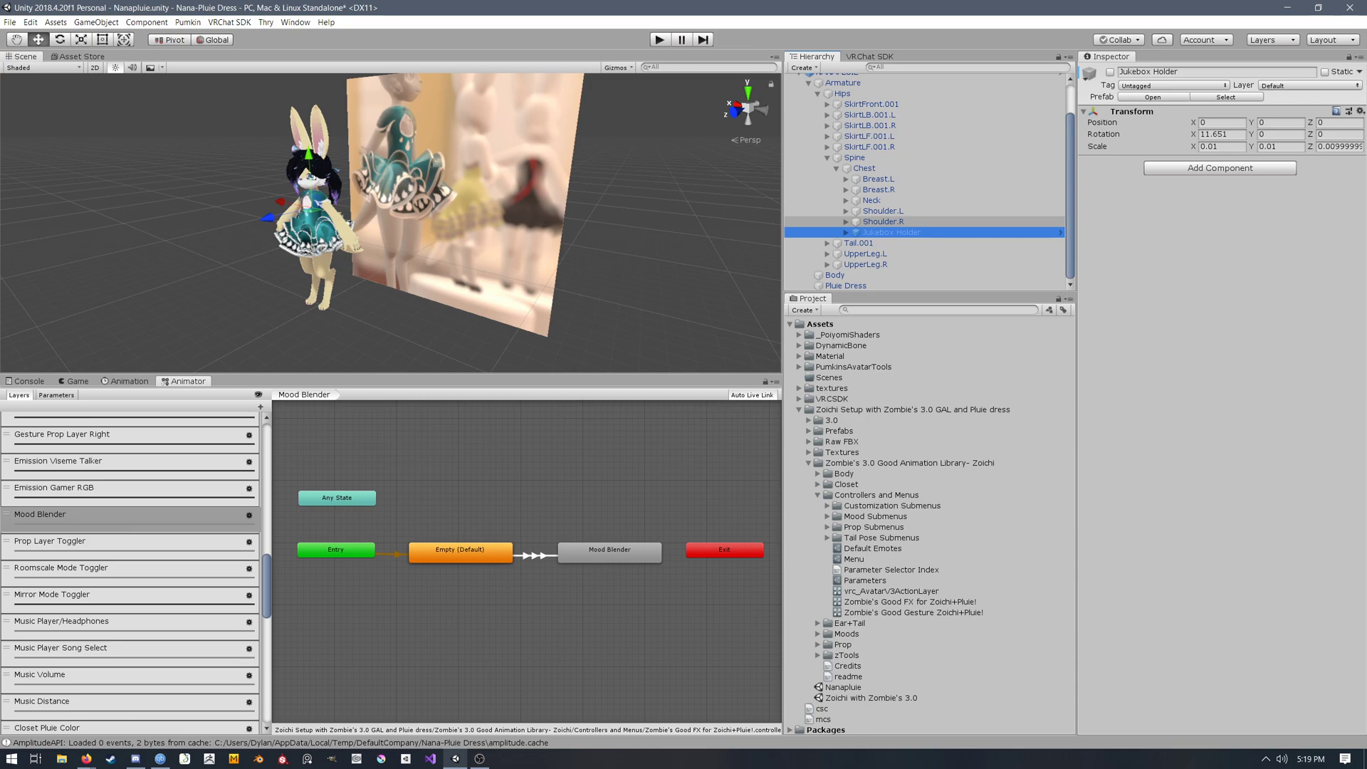
Step: Open the Music Player/Headphones layer and bring its state graph into view
click(257, 291)
middle_drag(455, 214, 468, 218)
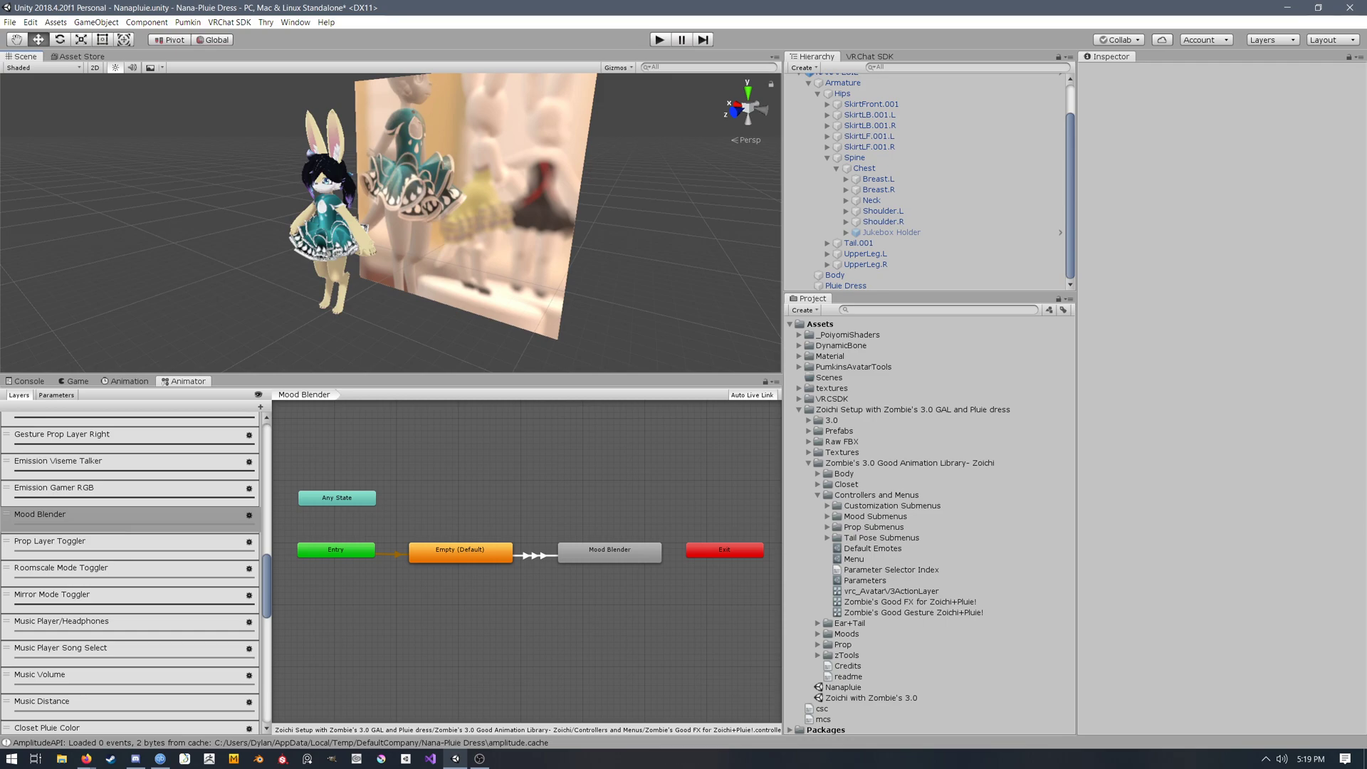
mouse_move(266, 586)
mouse_down()
mouse_move(266, 542)
mouse_move(266, 588)
mouse_up()
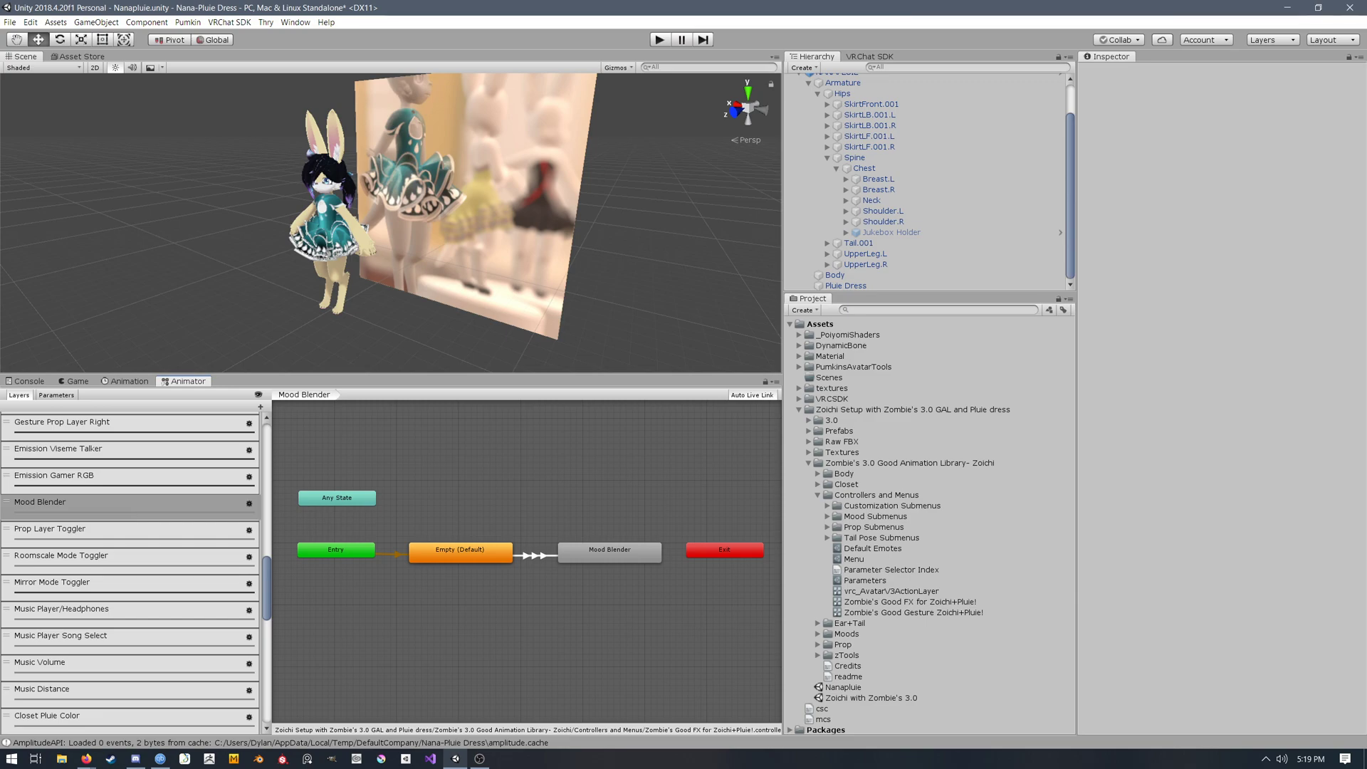
click(146, 621)
middle_drag(498, 605, 519, 580)
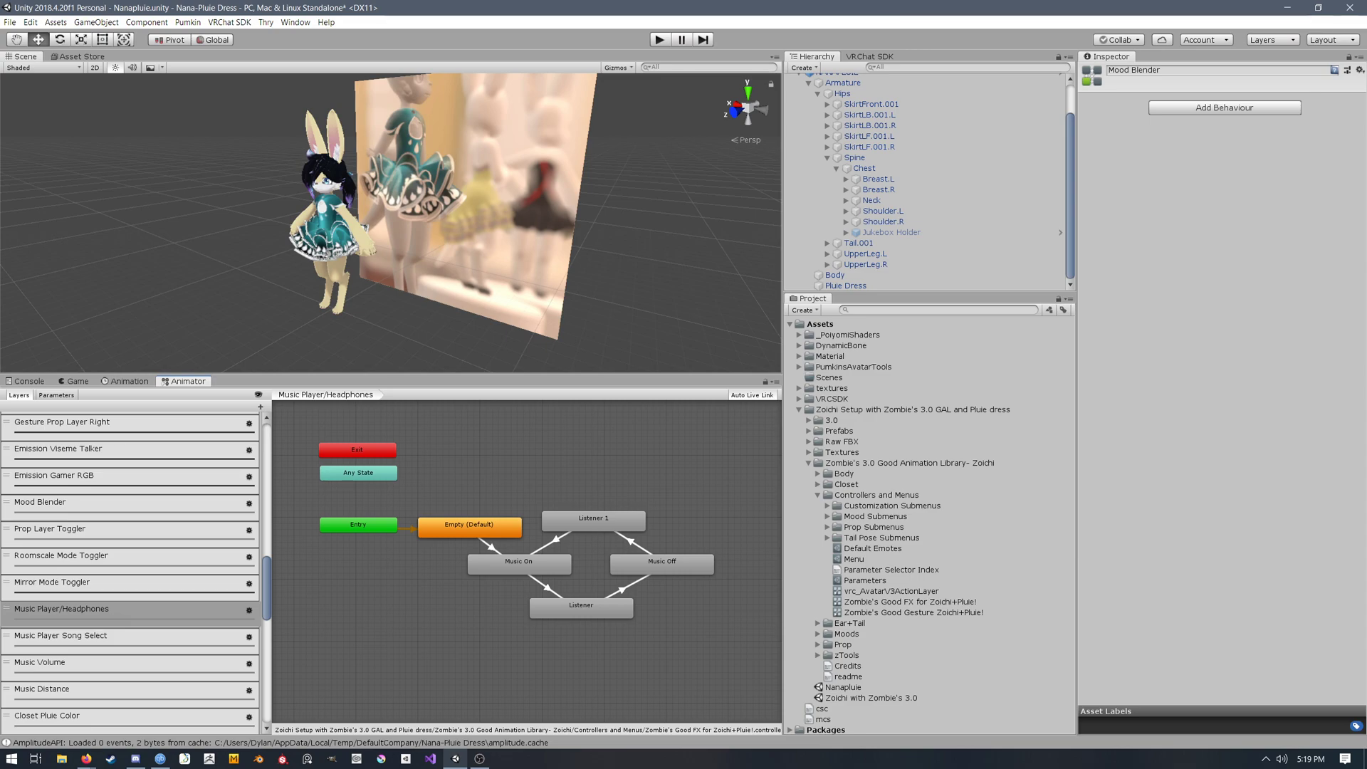
Step: Open Parameter Selector Index and look up the Selector number assigned to the headphones
click(891, 569)
scroll(891, 569, up, 1)
mouse_move(1361, 214)
mouse_down()
mouse_move(1361, 433)
mouse_move(1361, 212)
mouse_up()
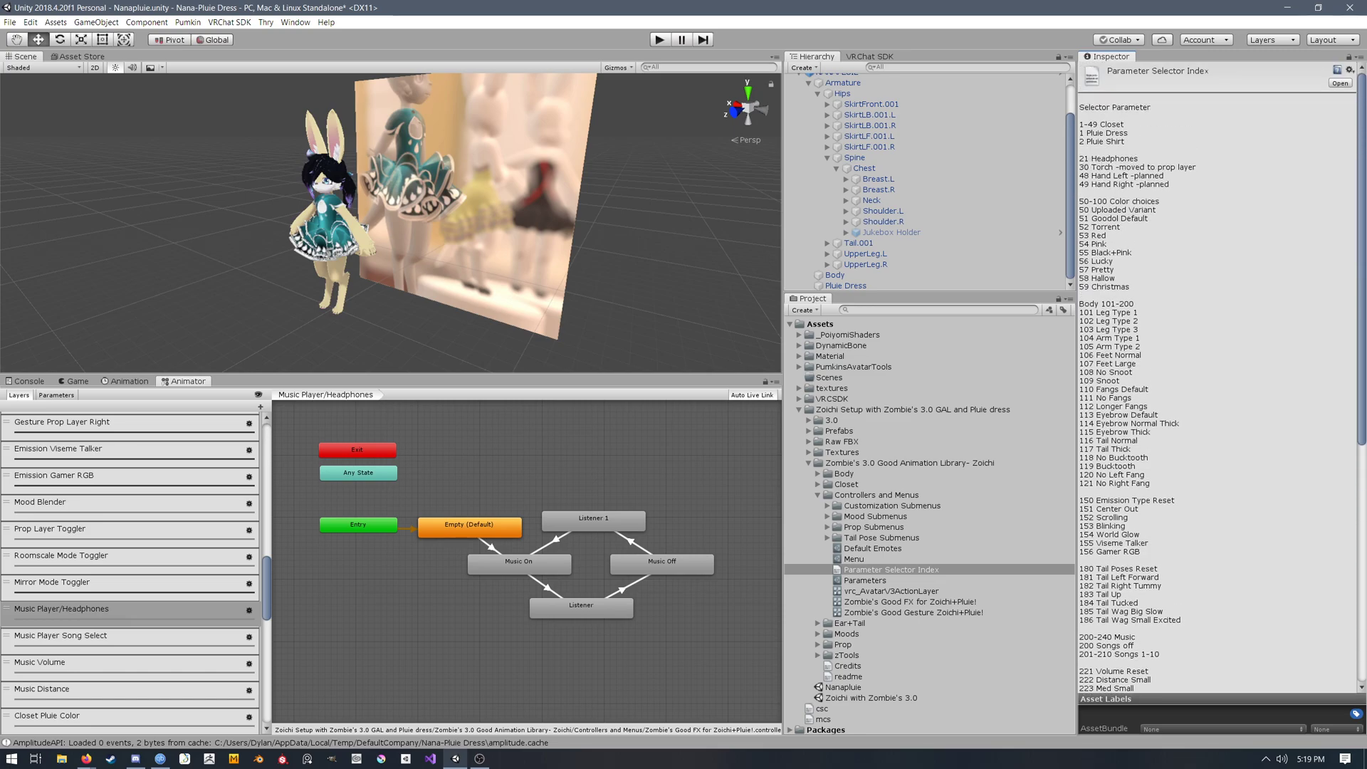
Step: Inspect the Music Player/Headphones layer's Empty (Default) state and the duration and condition of its transition to Music On
click(918, 178)
middle_drag(527, 569, 519, 566)
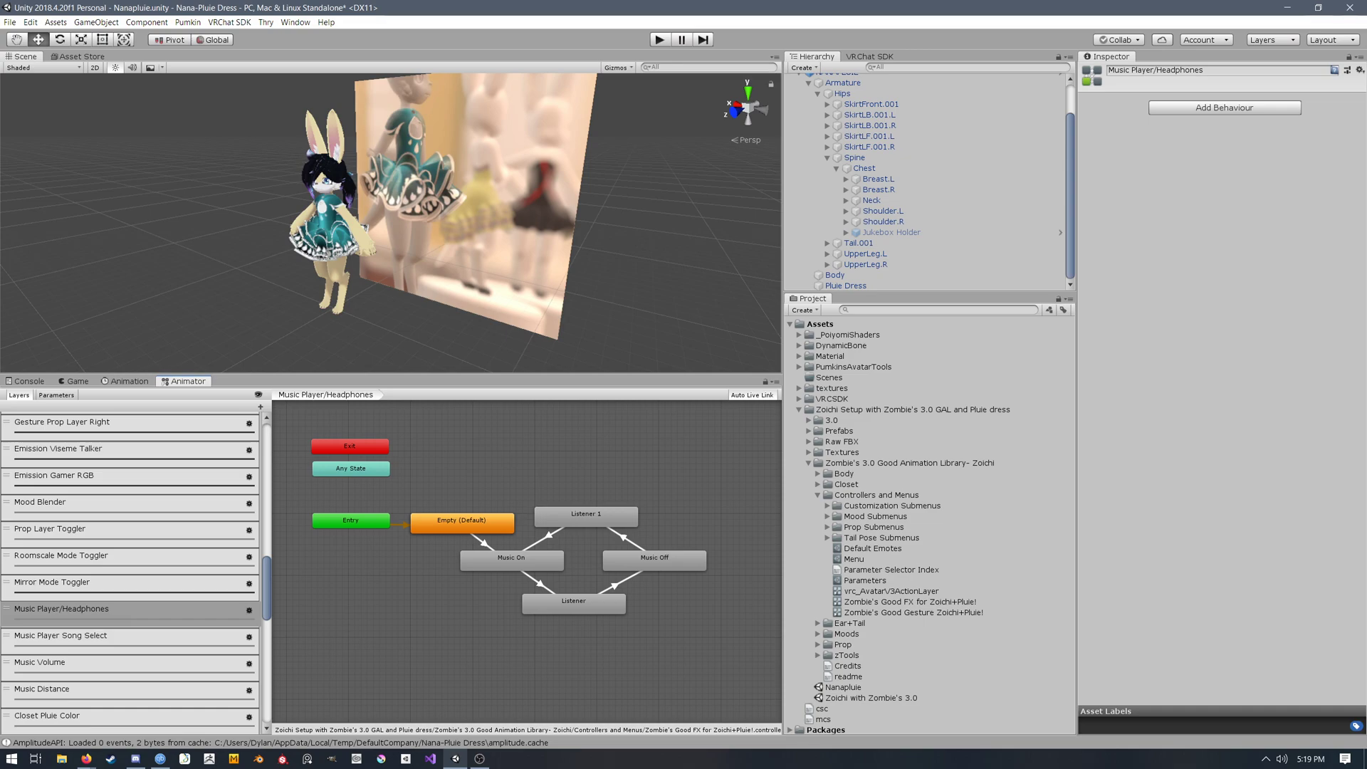
click(462, 523)
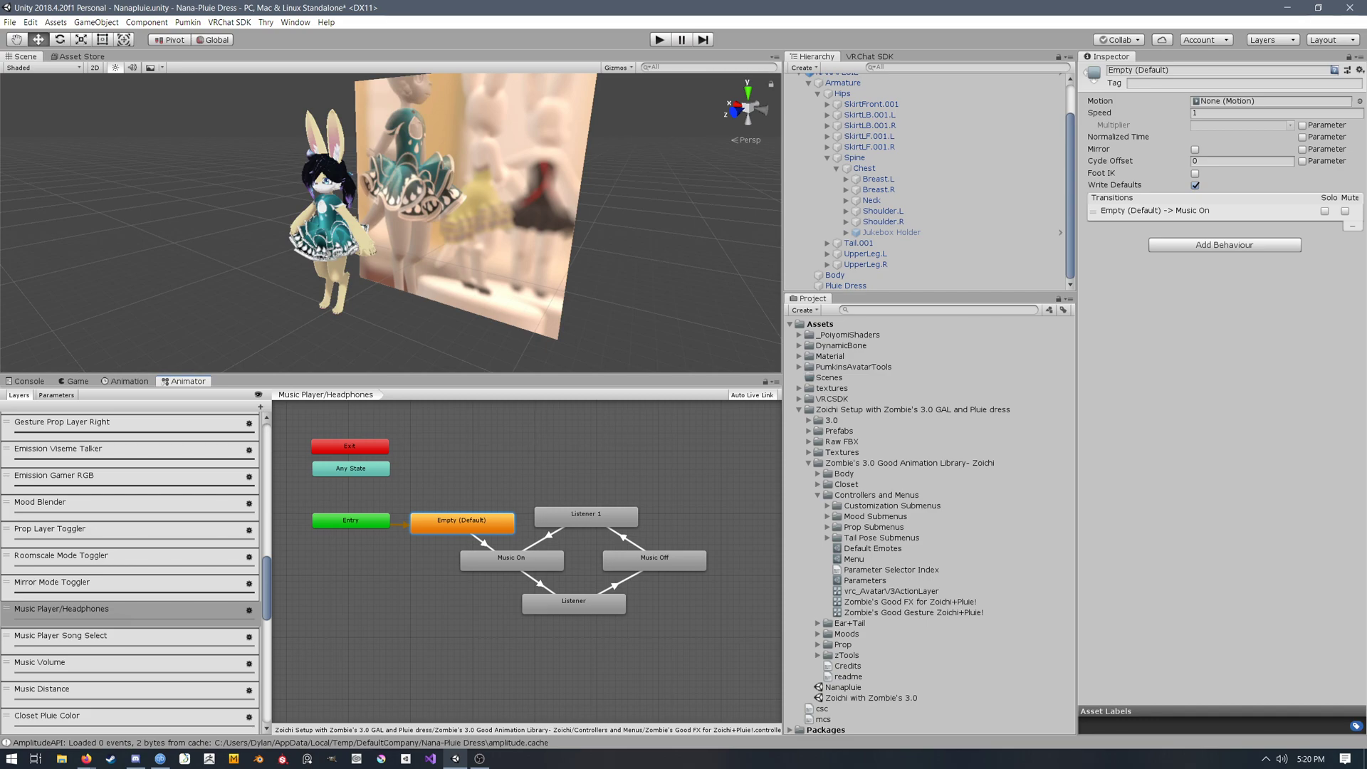
click(484, 544)
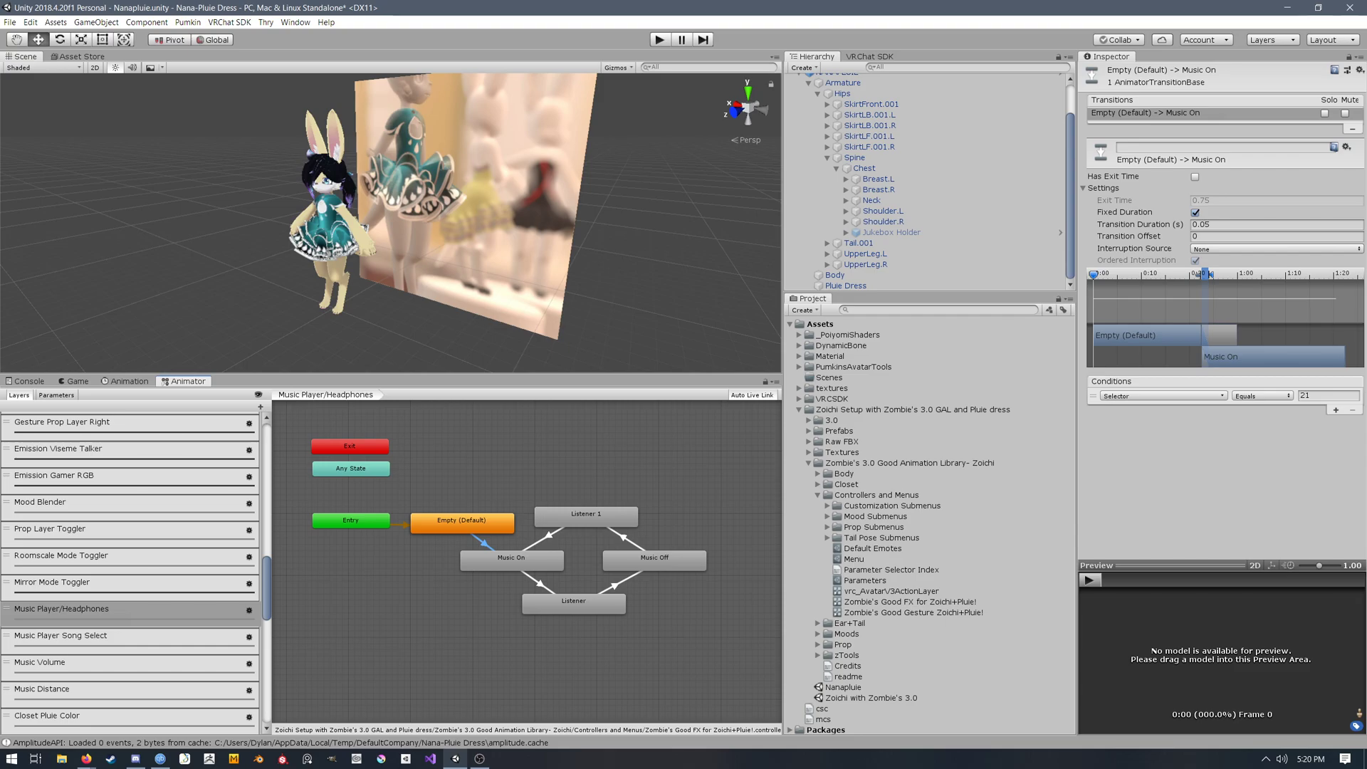
click(1213, 224)
click(1213, 224)
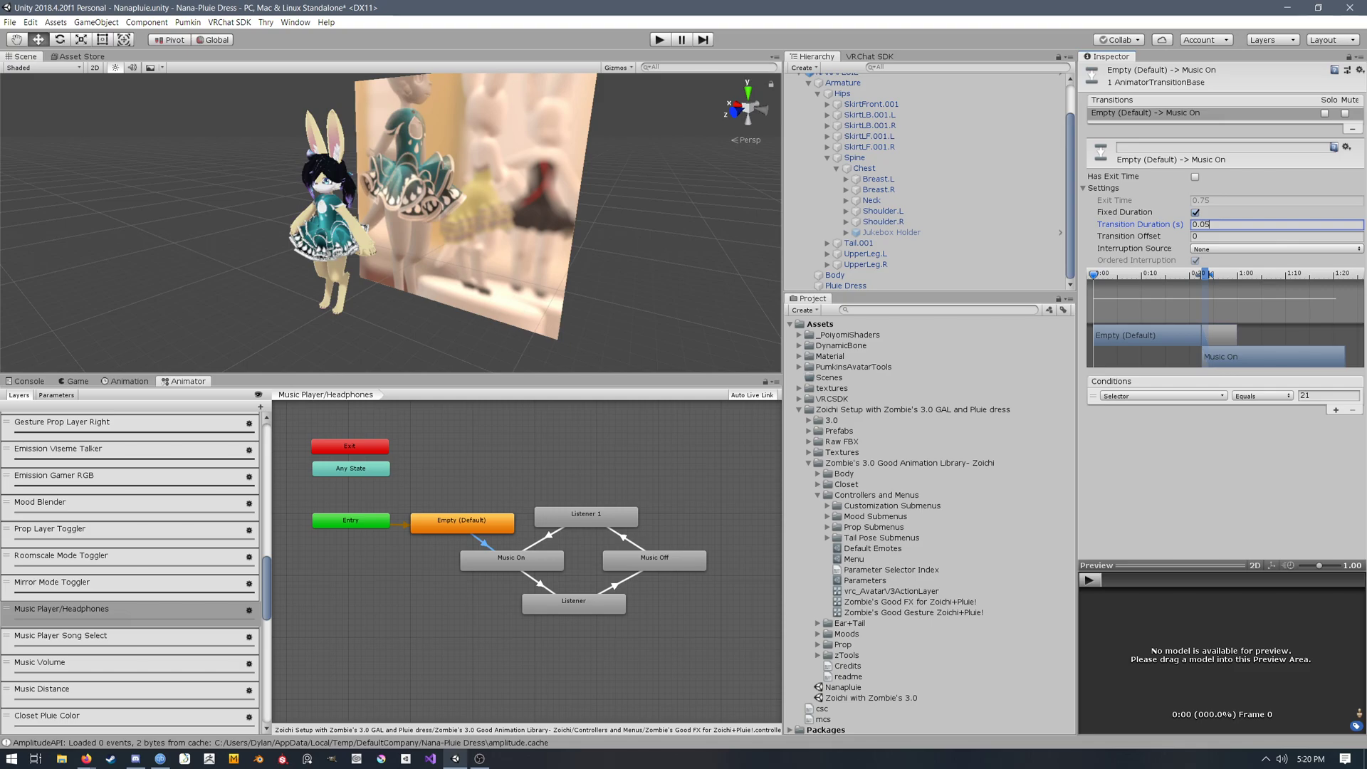
middle_drag(526, 640, 528, 636)
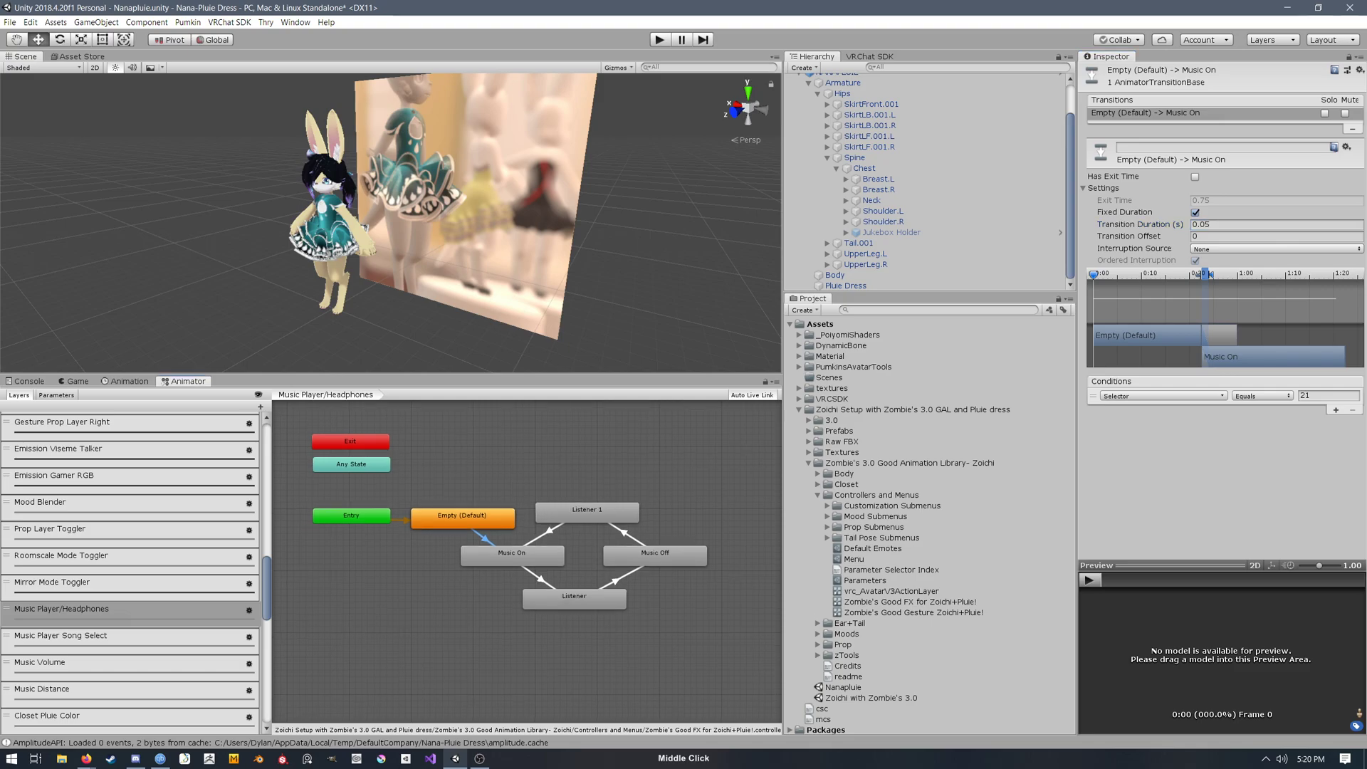
Step: Inspect the motion and speed of the Music On and Listener states
click(512, 556)
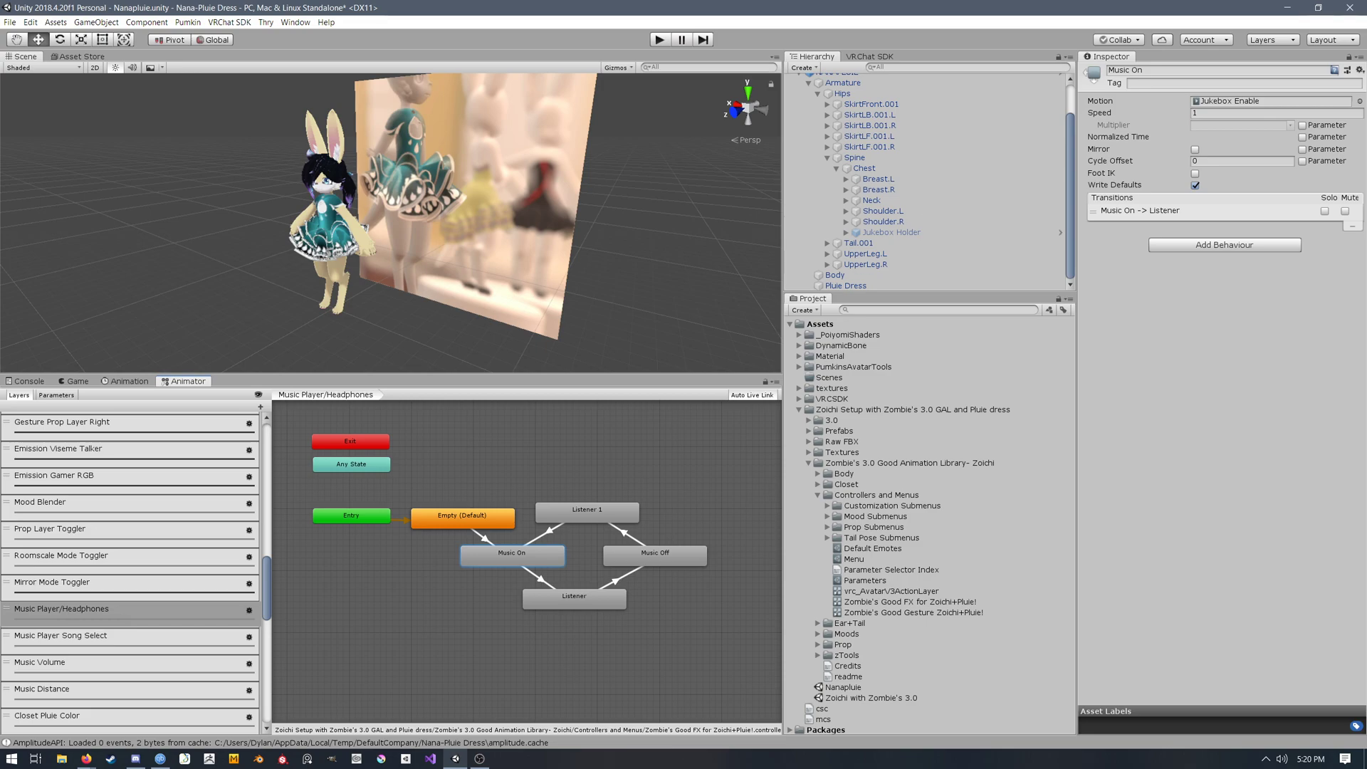
click(575, 600)
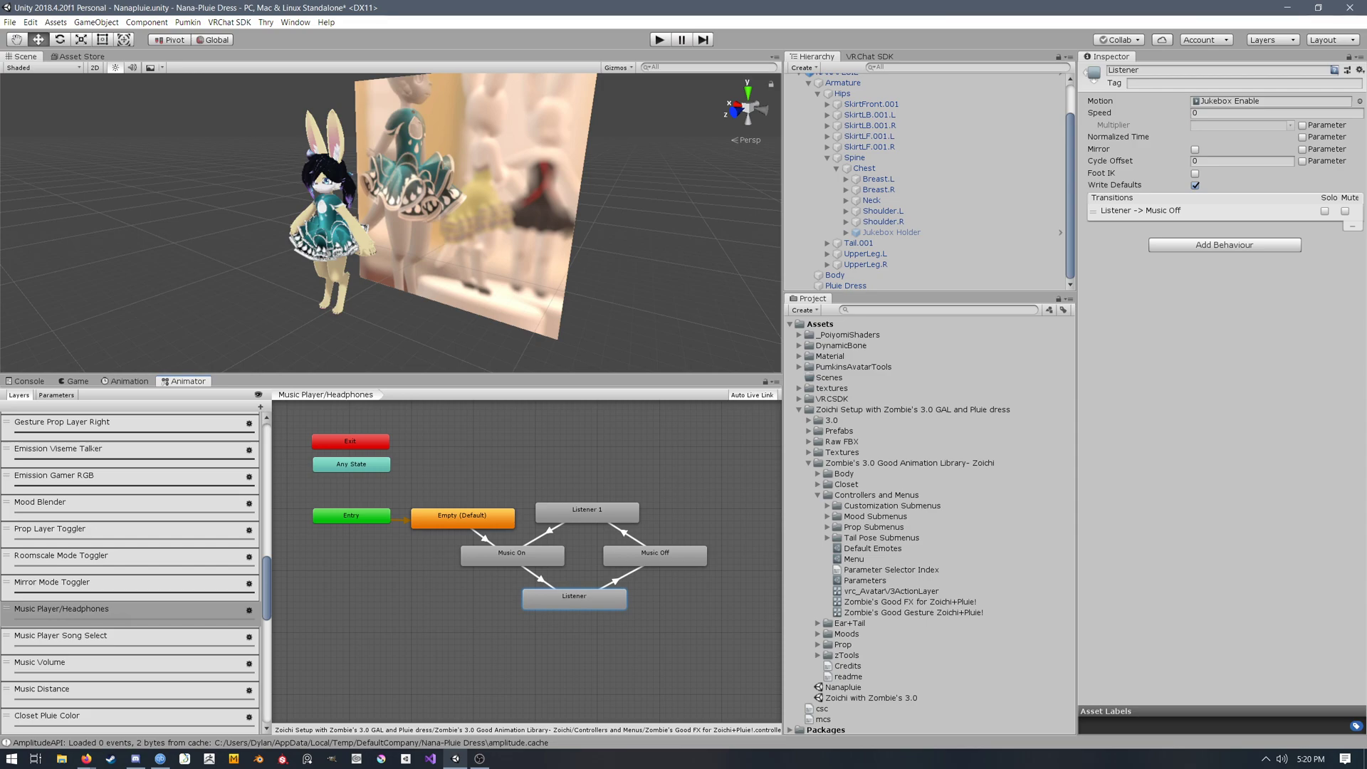
middle_drag(573, 570, 567, 559)
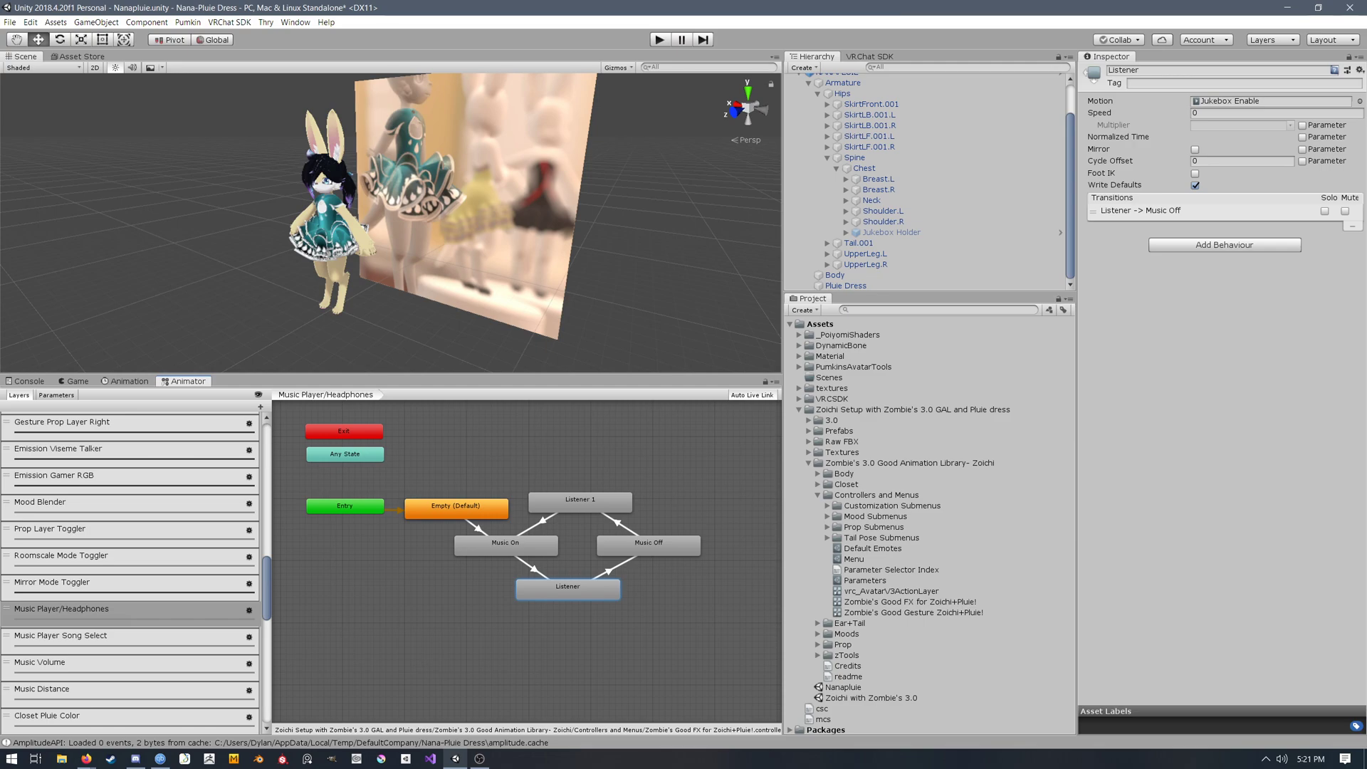
Step: Check the headphones entry in Parameter Selector Index against the condition of the Empty (Default) -> Music On transition
click(890, 569)
mouse_move(1361, 249)
mouse_down()
mouse_move(1361, 314)
mouse_move(1361, 247)
mouse_up()
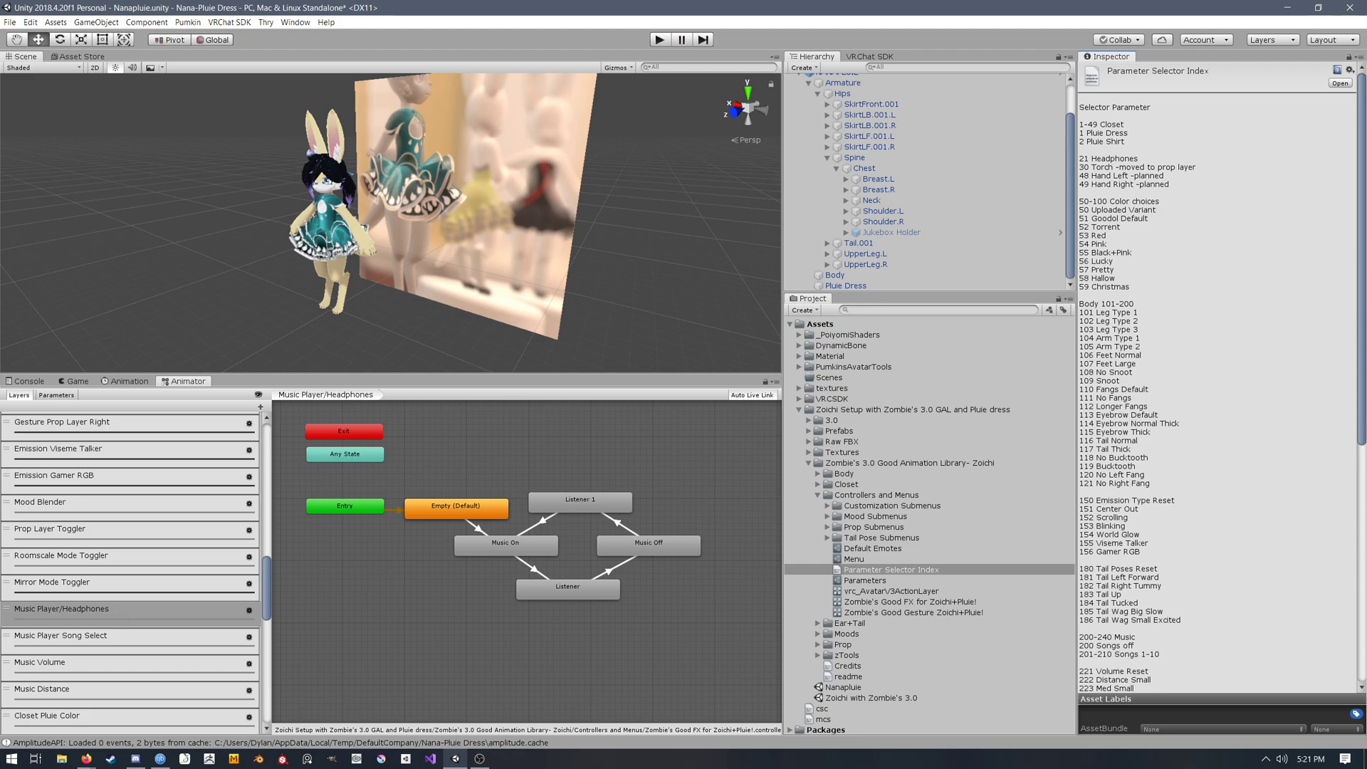
click(476, 528)
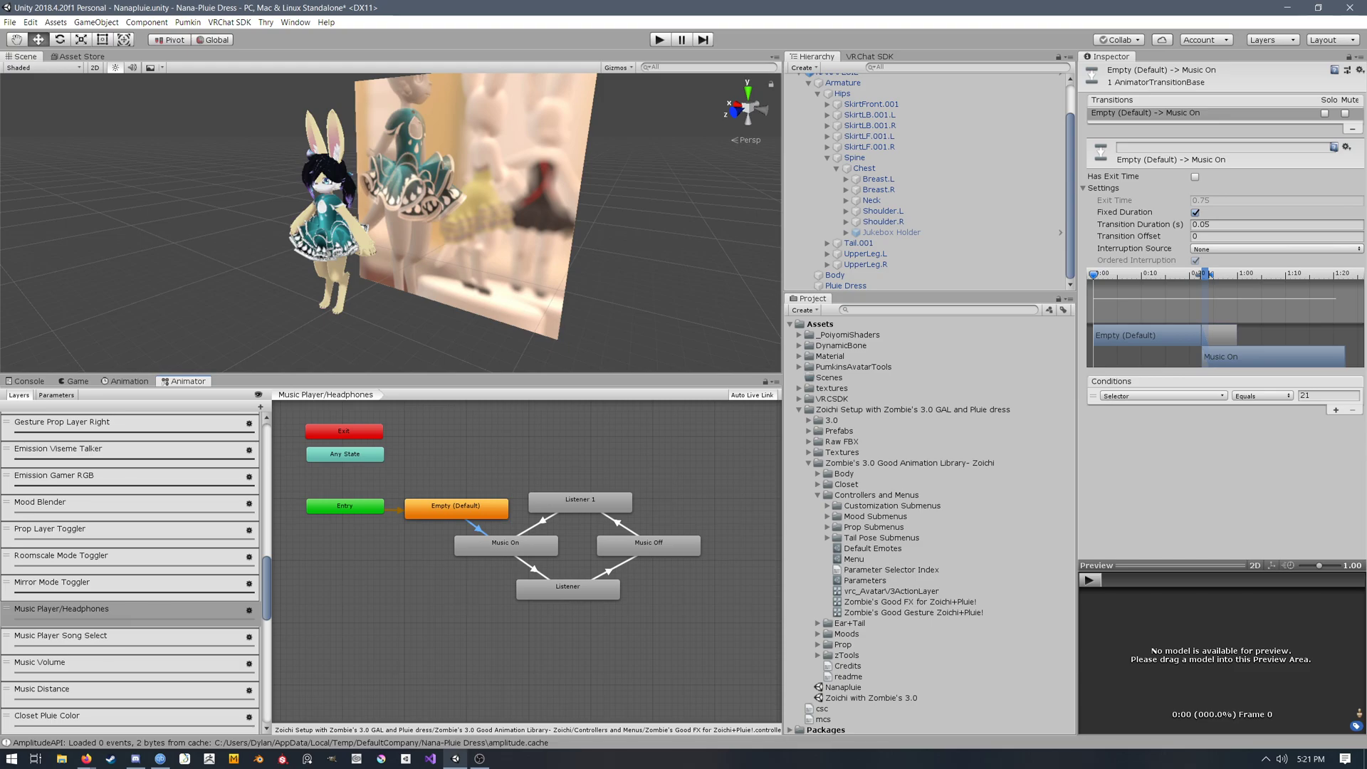
Step: Compare the Music On and Listener states and examine the Selector condition of the transition between them
click(525, 547)
click(533, 569)
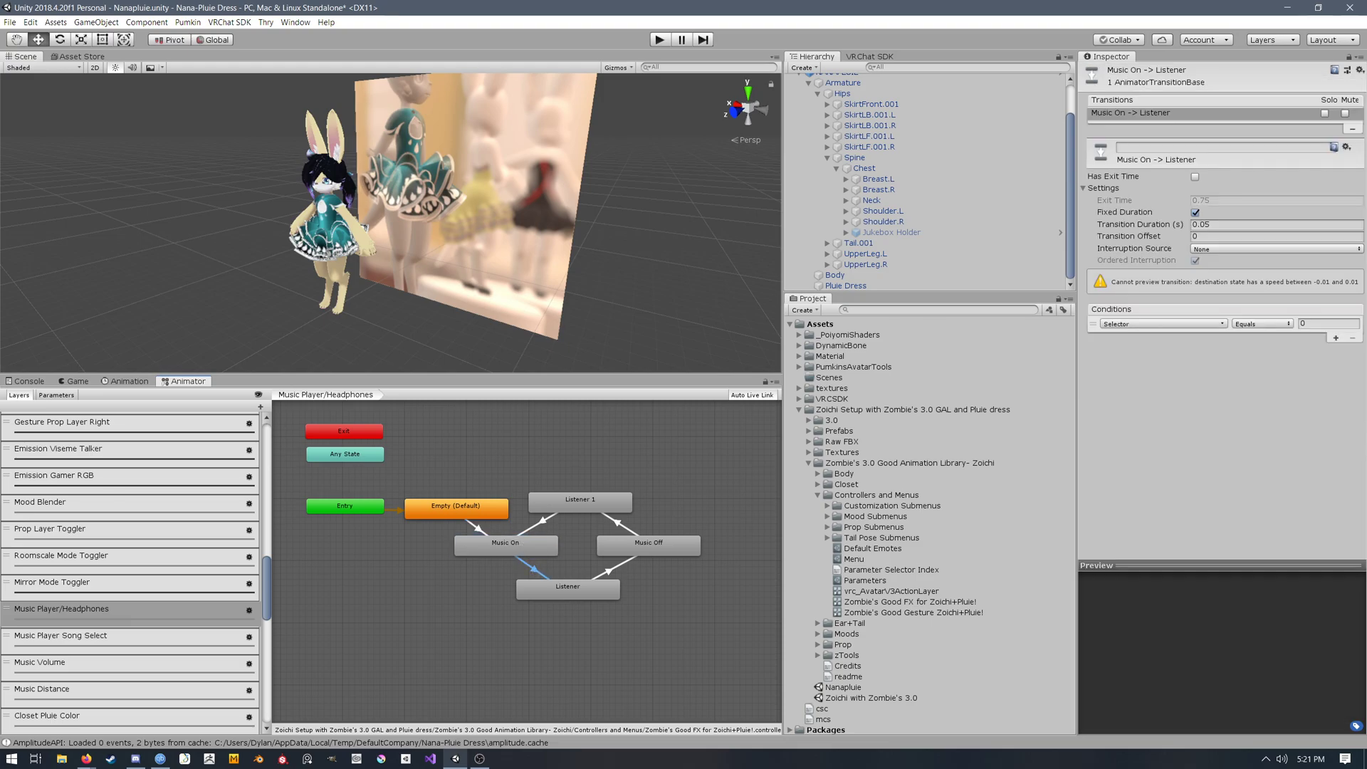
click(580, 588)
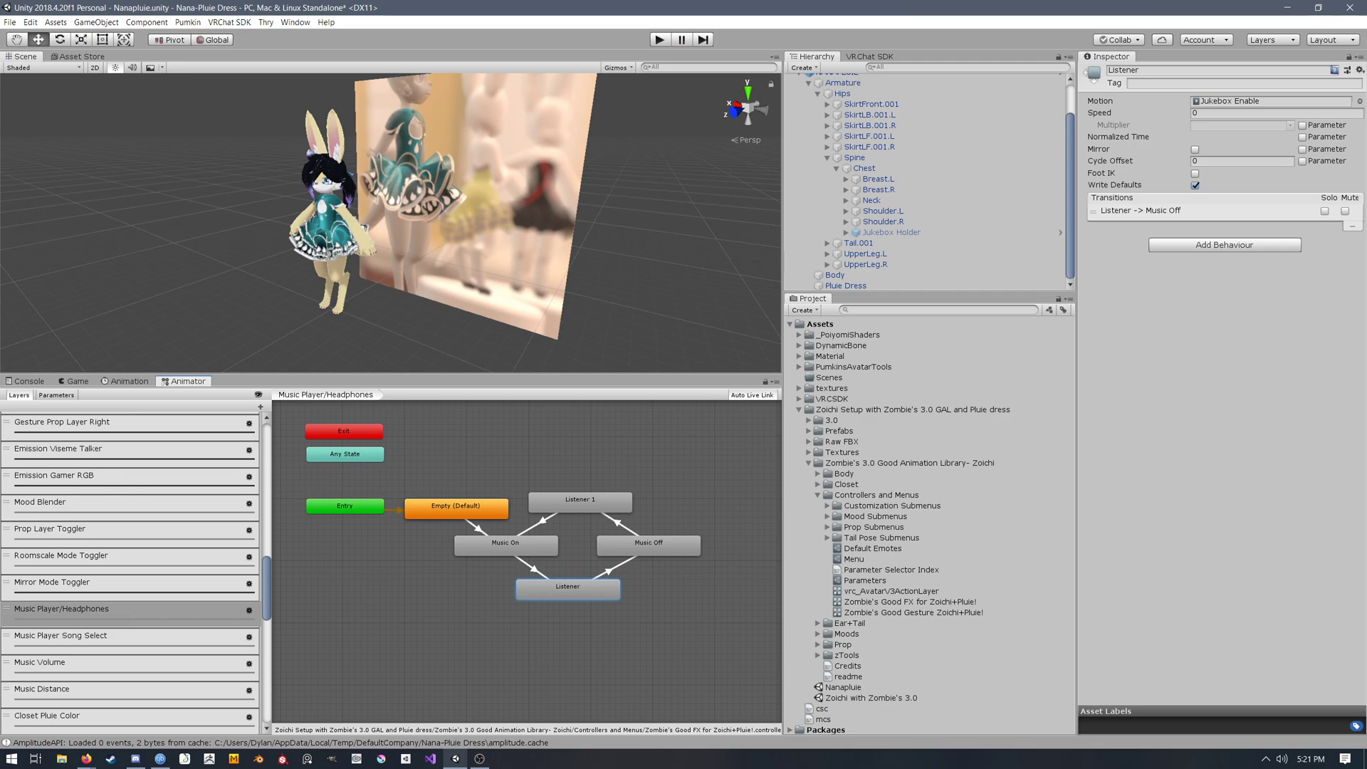
click(536, 570)
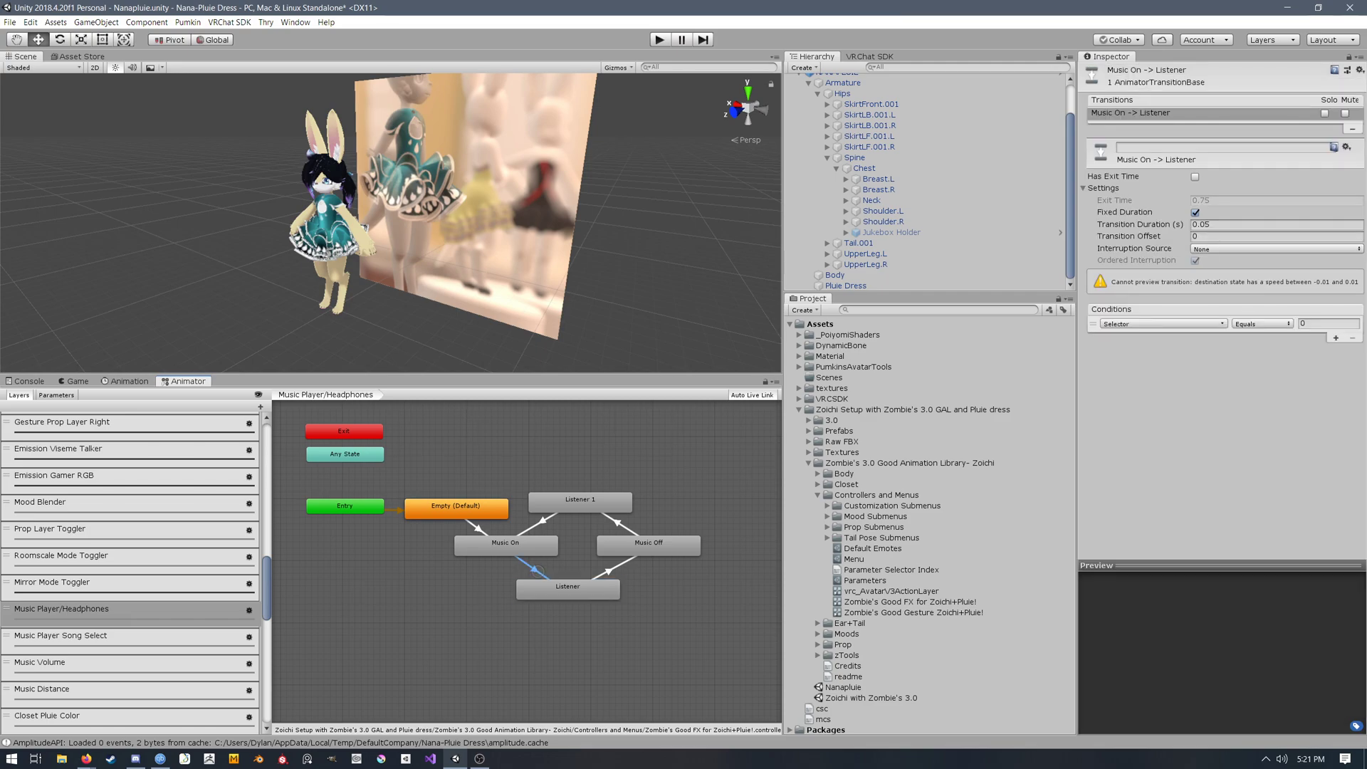
click(515, 547)
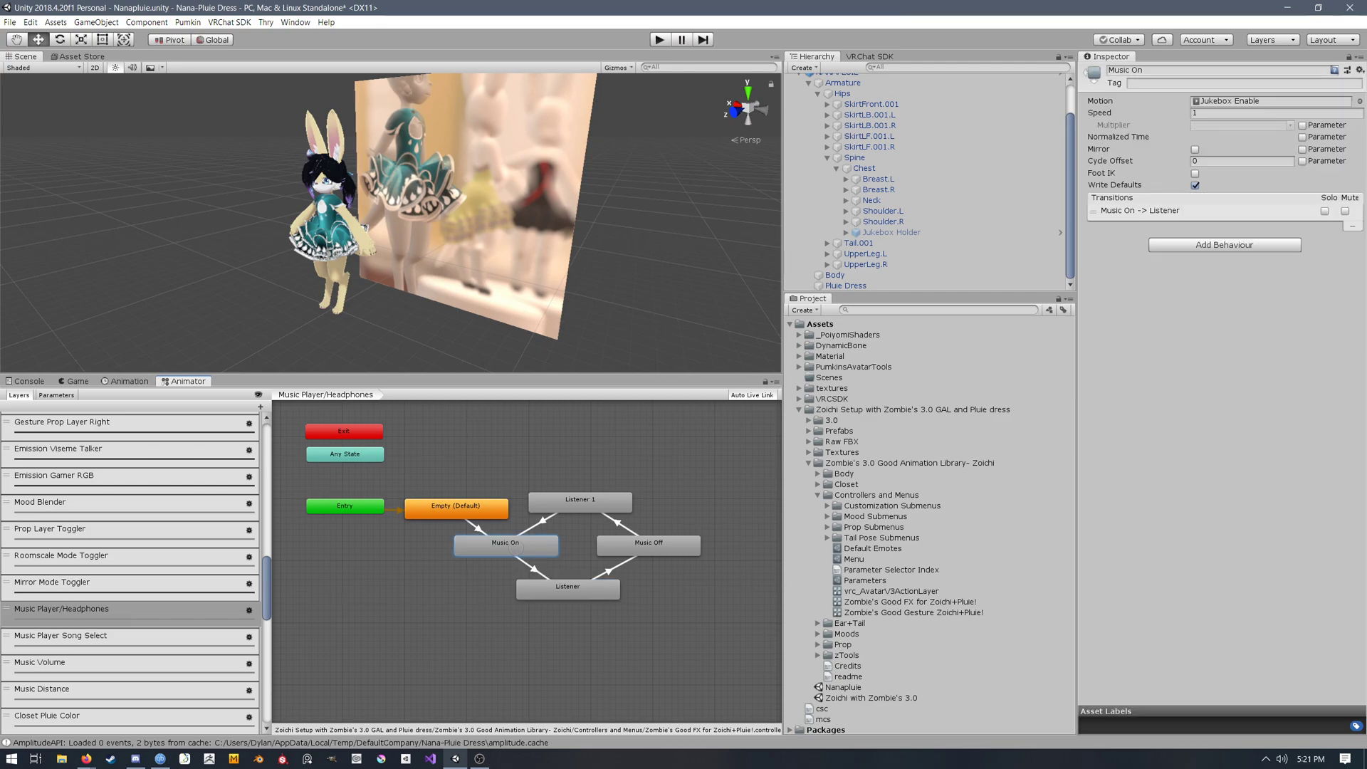
click(535, 569)
click(562, 591)
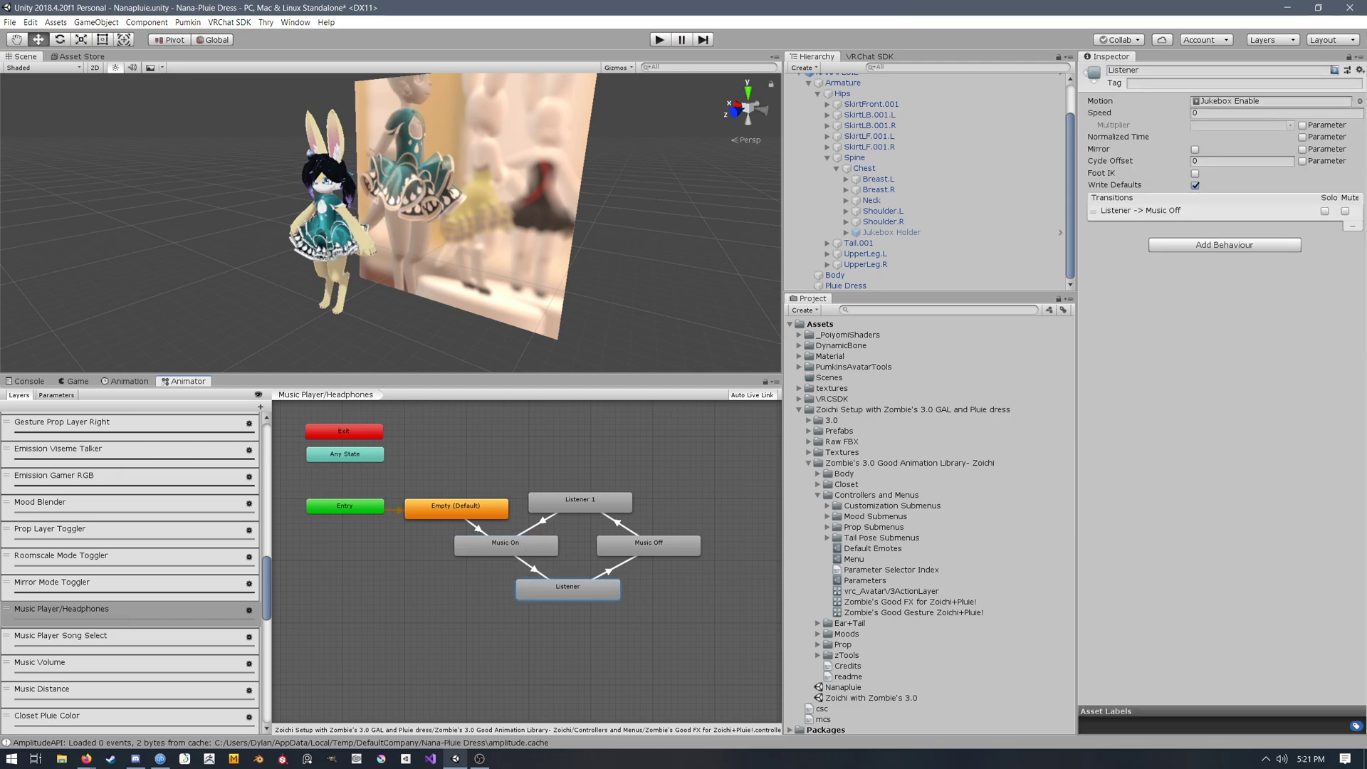
click(506, 546)
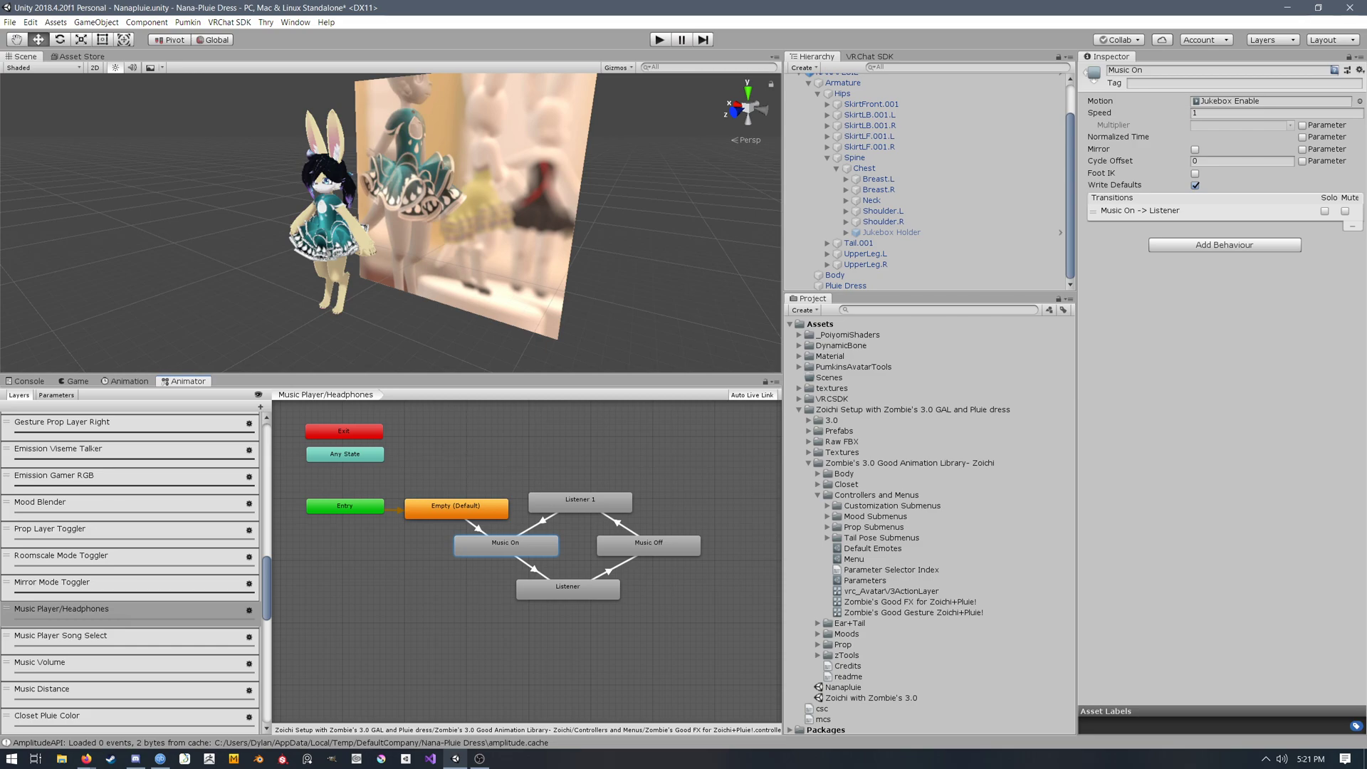
click(534, 569)
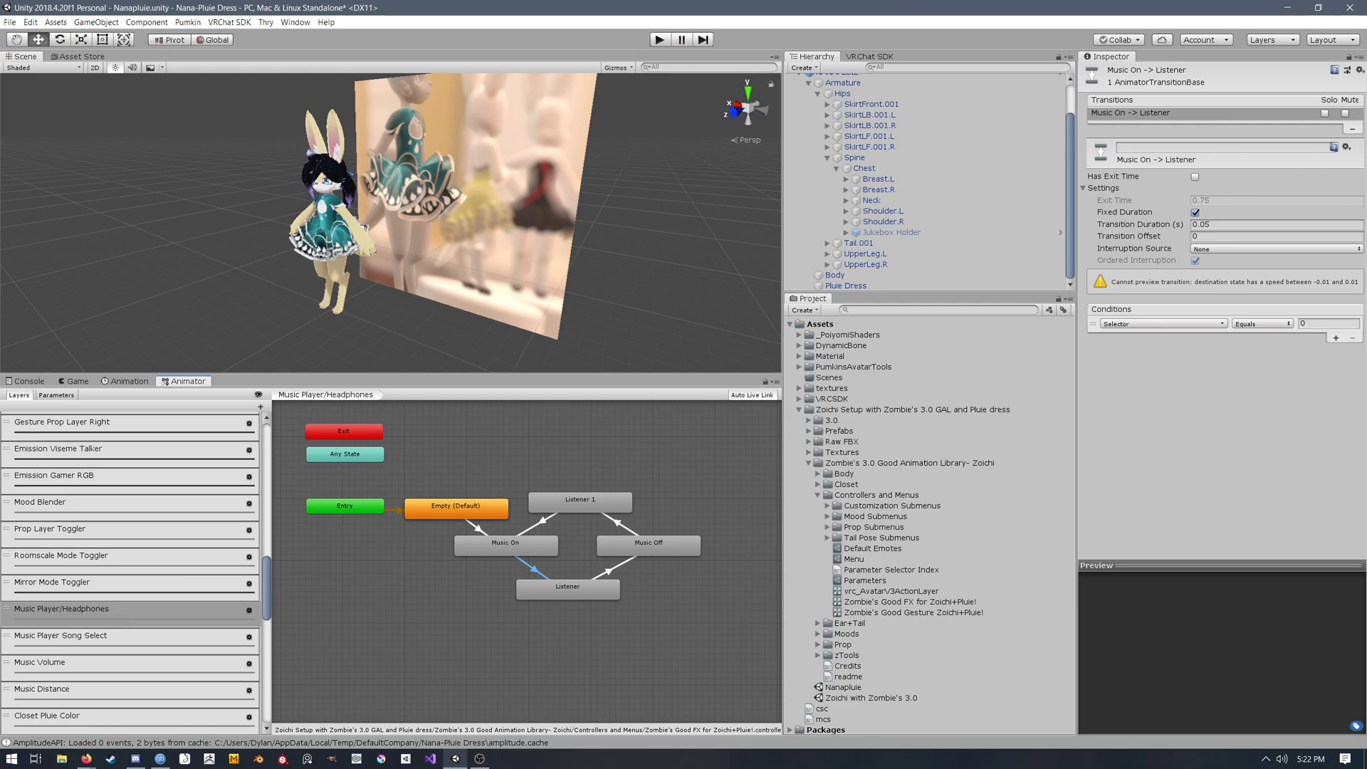
click(573, 590)
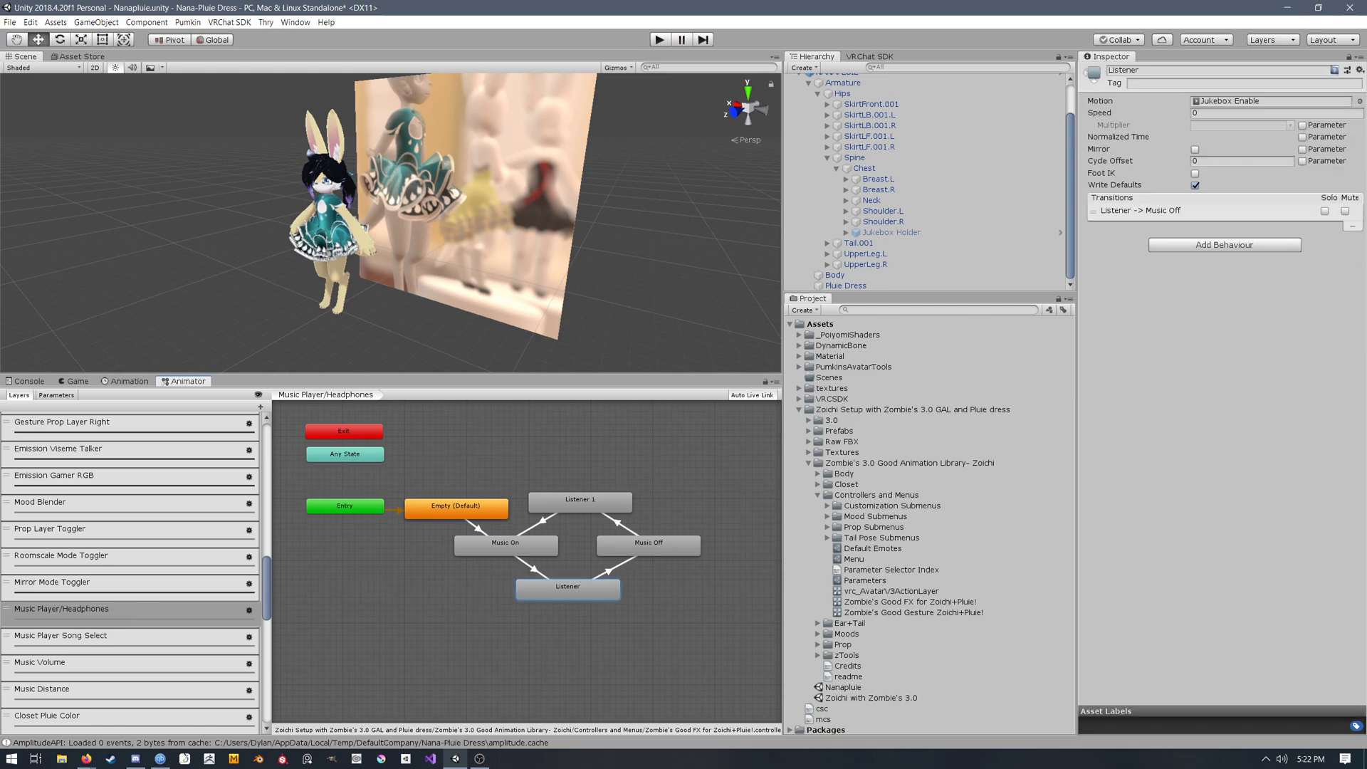
Step: Examine the Selector conditions of the Listener -> Music Off and Music Off -> Listener 1 transitions
click(614, 568)
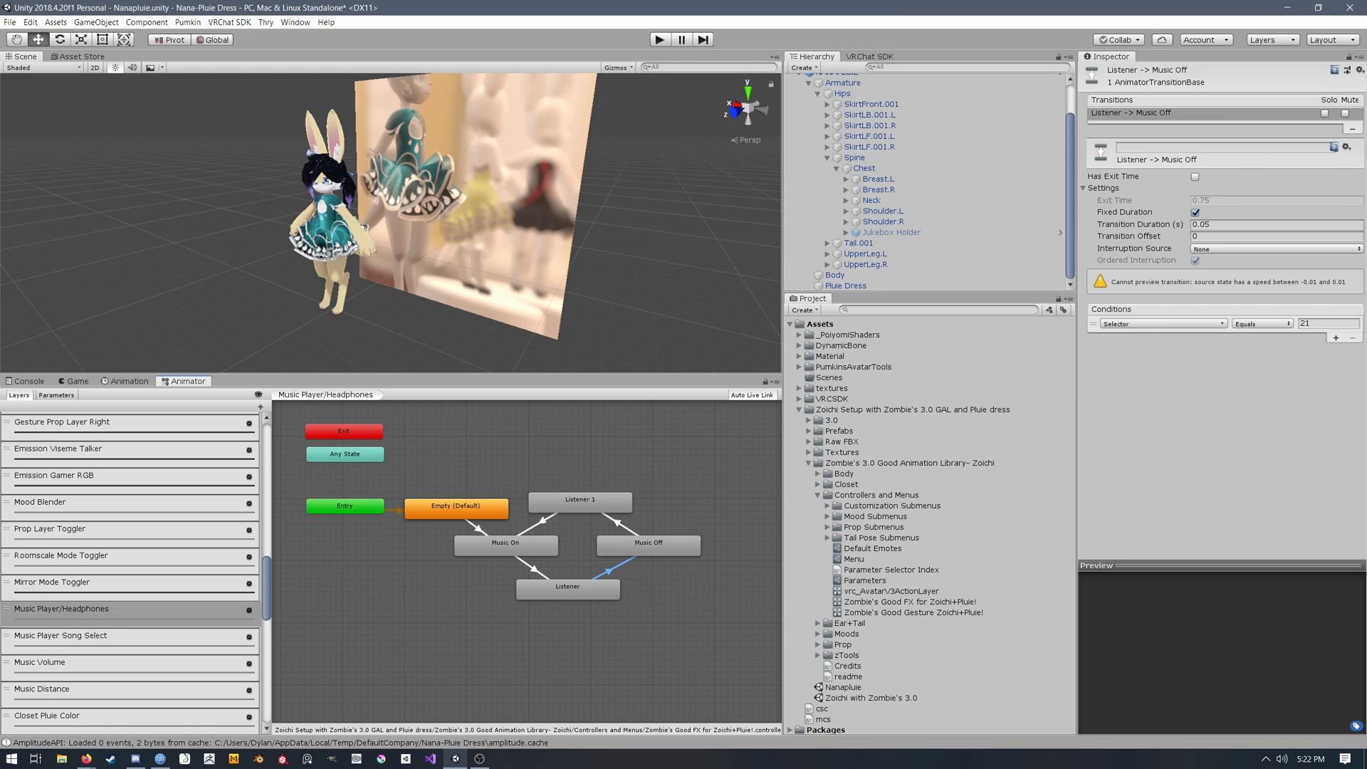
click(642, 546)
click(631, 531)
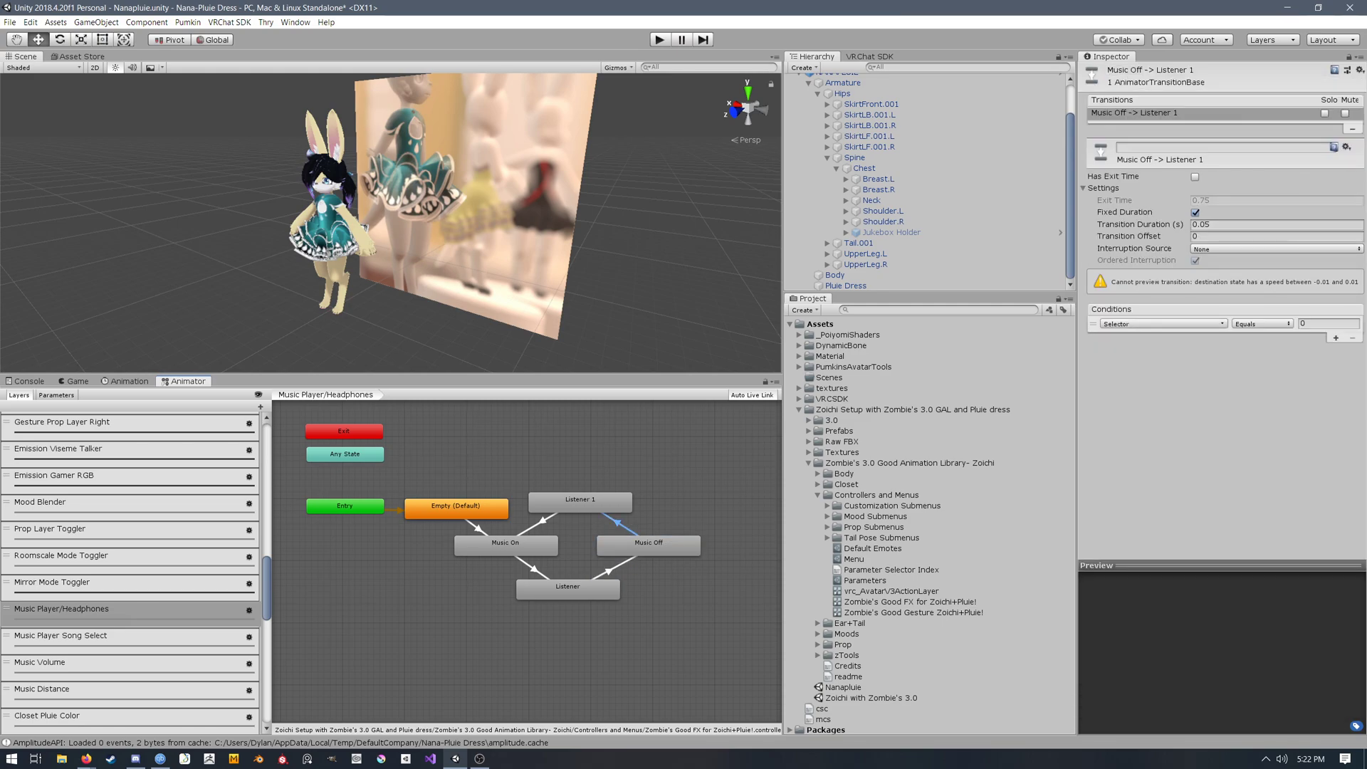
Step: Inspect the Music Off state's motion and VRC Avatar Parameter Driver, and recheck its transition to Listener 1
click(645, 546)
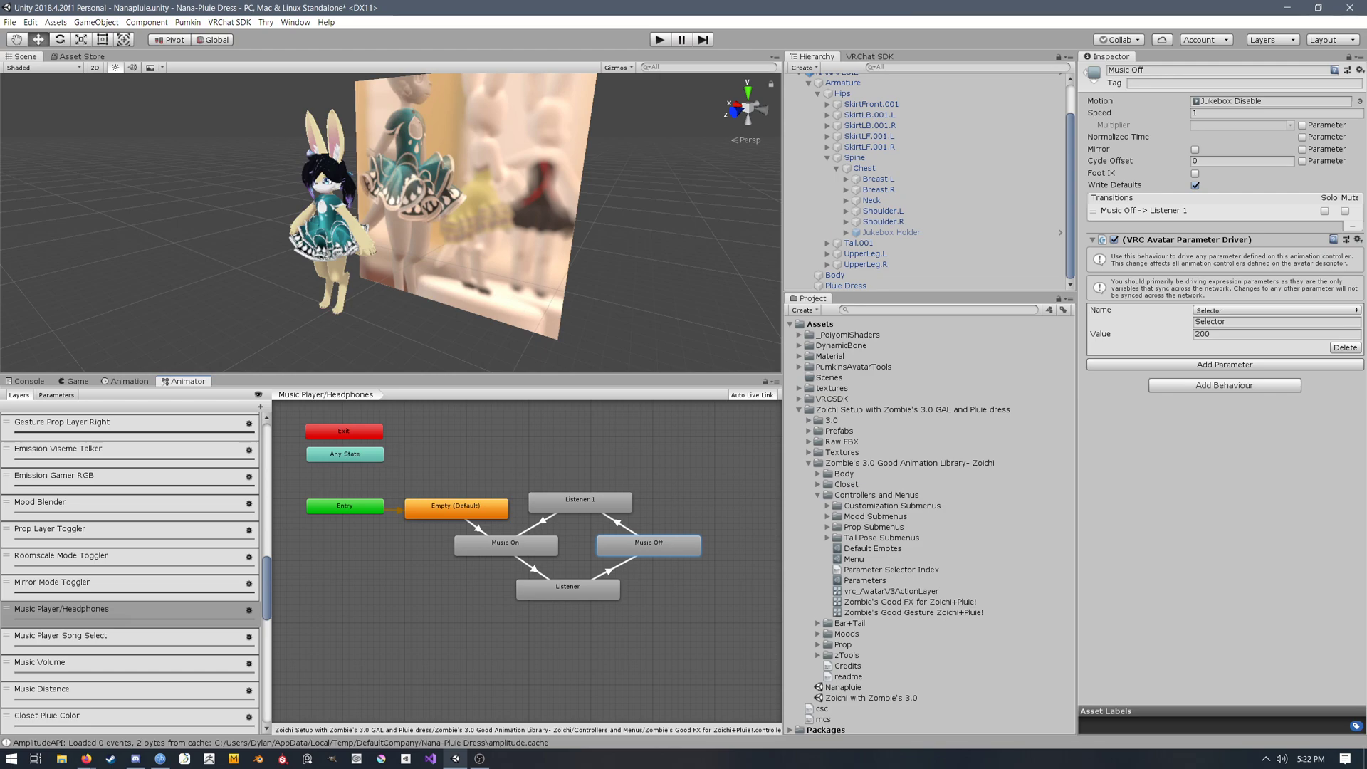
click(1132, 334)
click(1127, 443)
drag(457, 435, 649, 647)
click(618, 523)
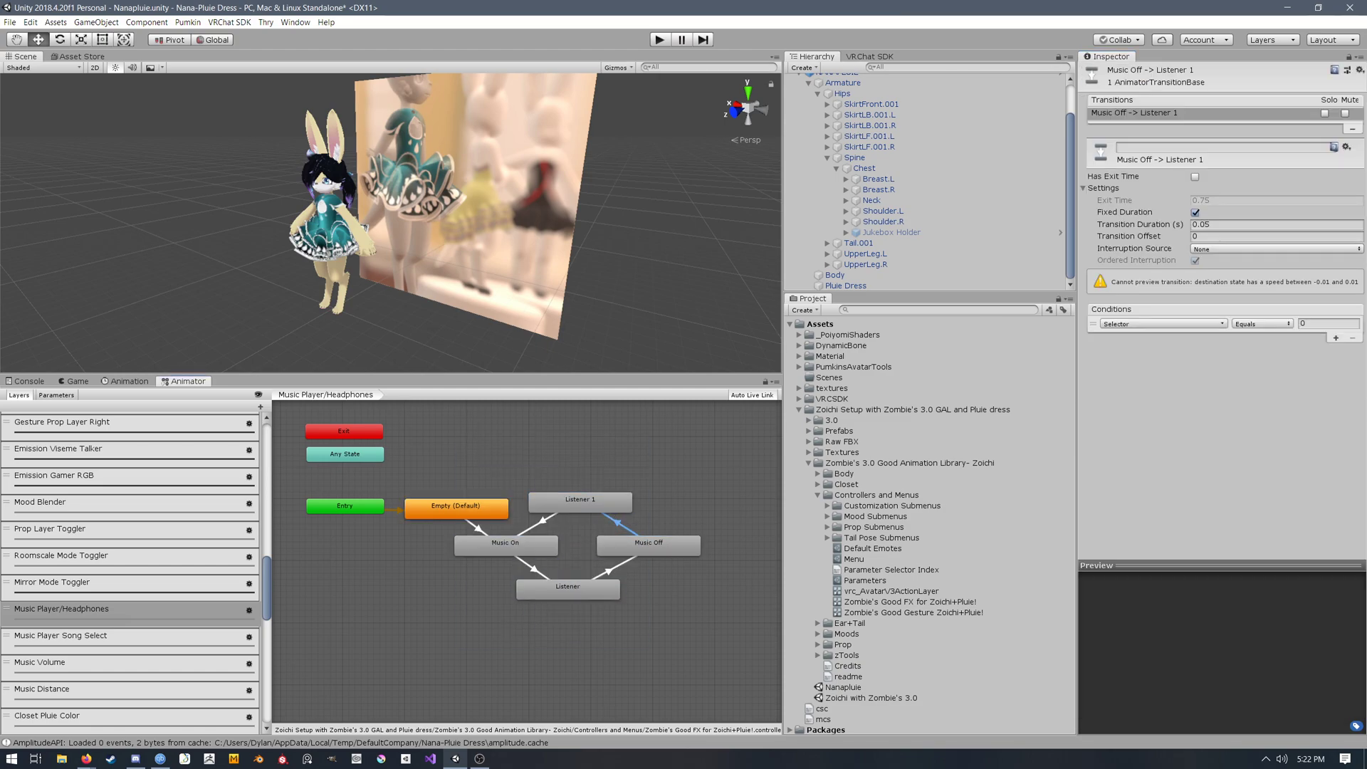
Step: Inspect the Listener 1 state and trace the loop through Music On, Listener and Music Off back to it
click(580, 503)
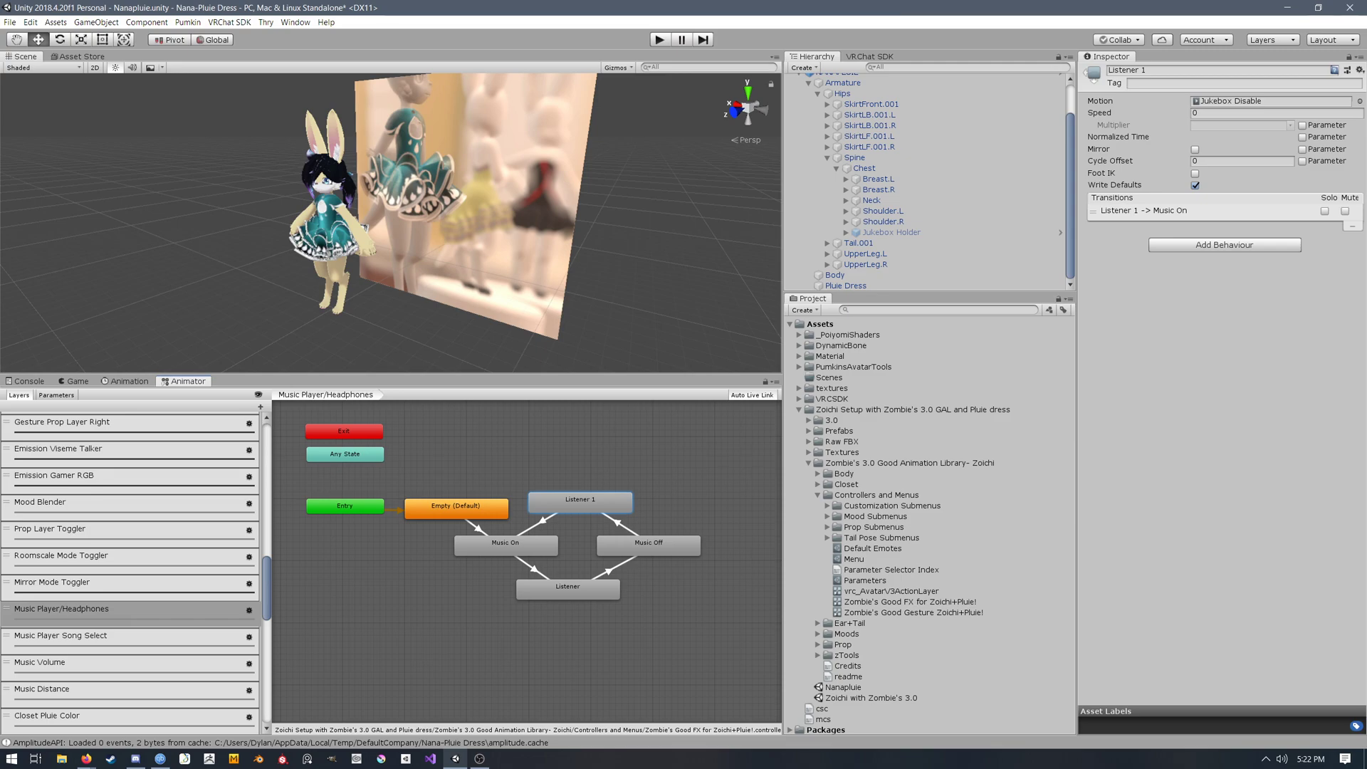
click(542, 521)
click(530, 568)
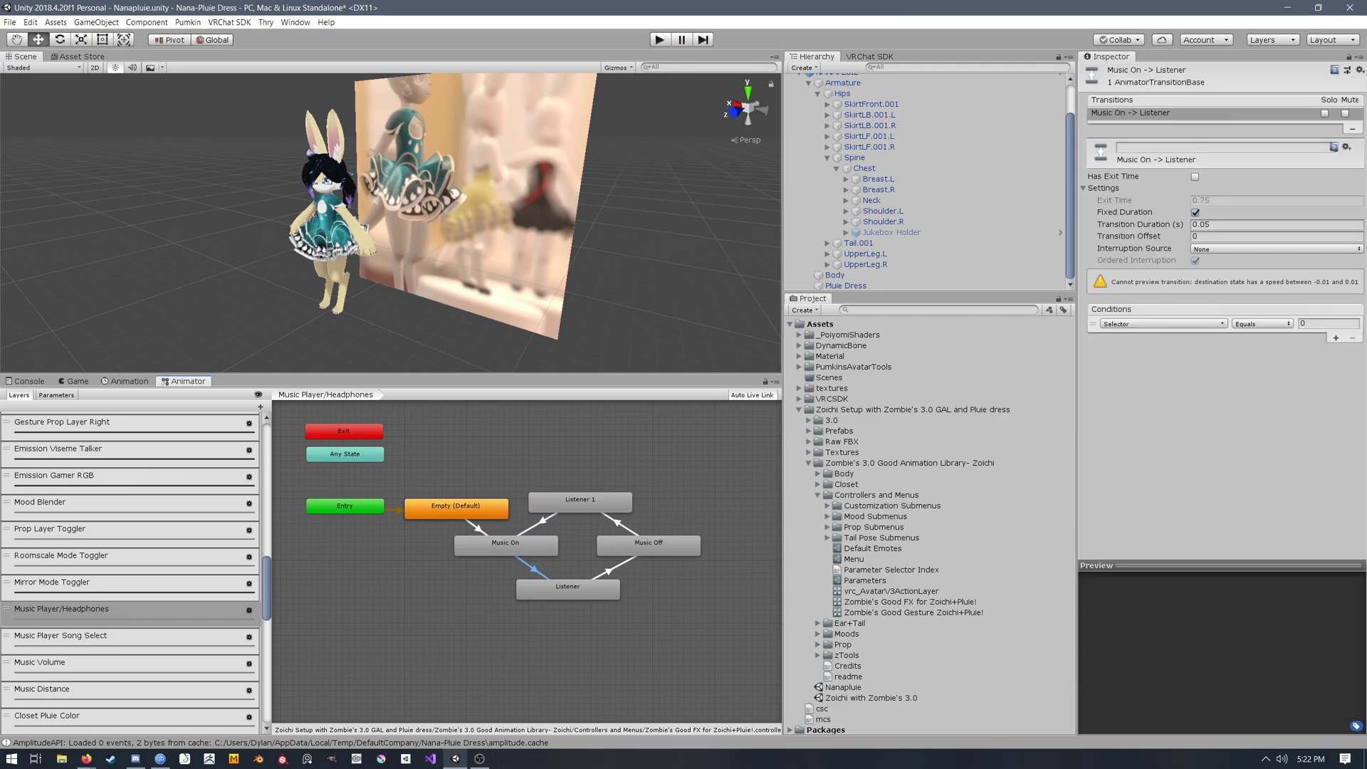
click(568, 589)
click(610, 571)
click(647, 546)
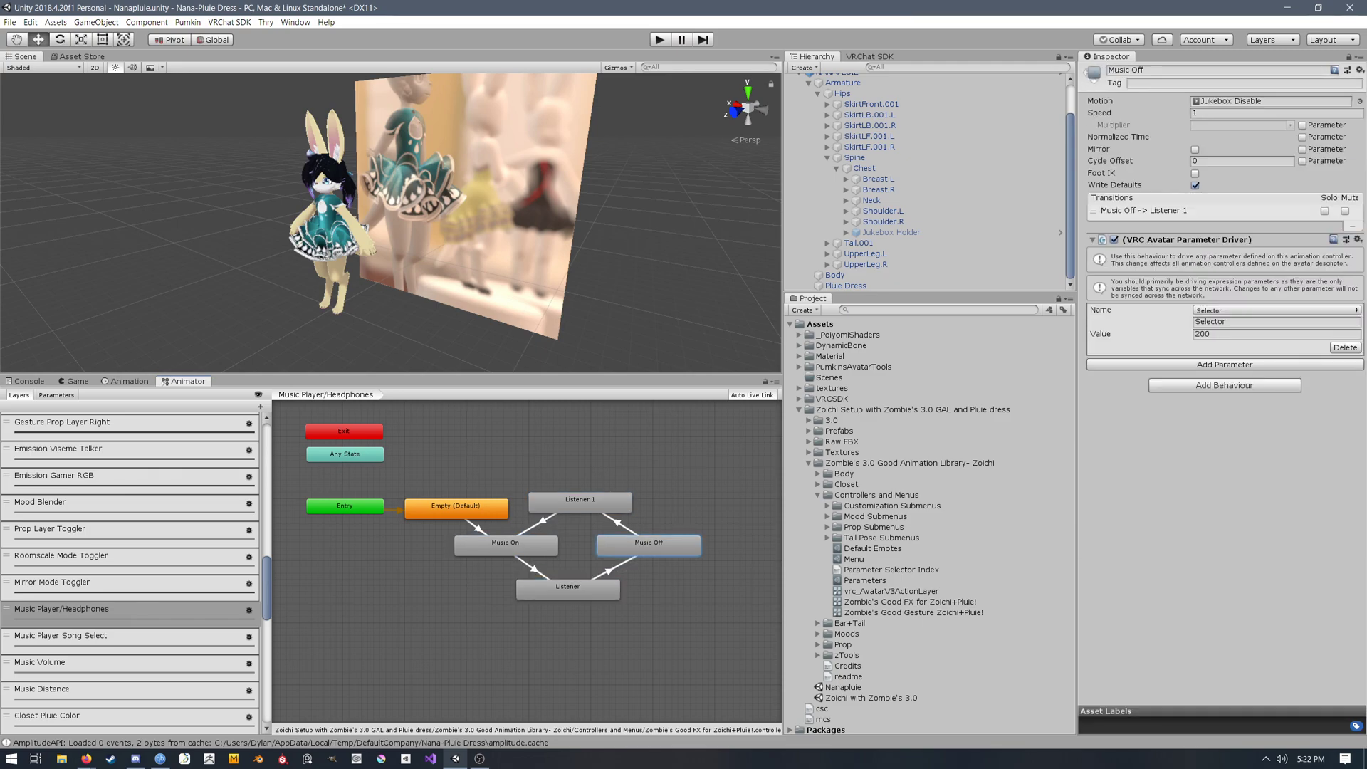
click(618, 523)
click(612, 504)
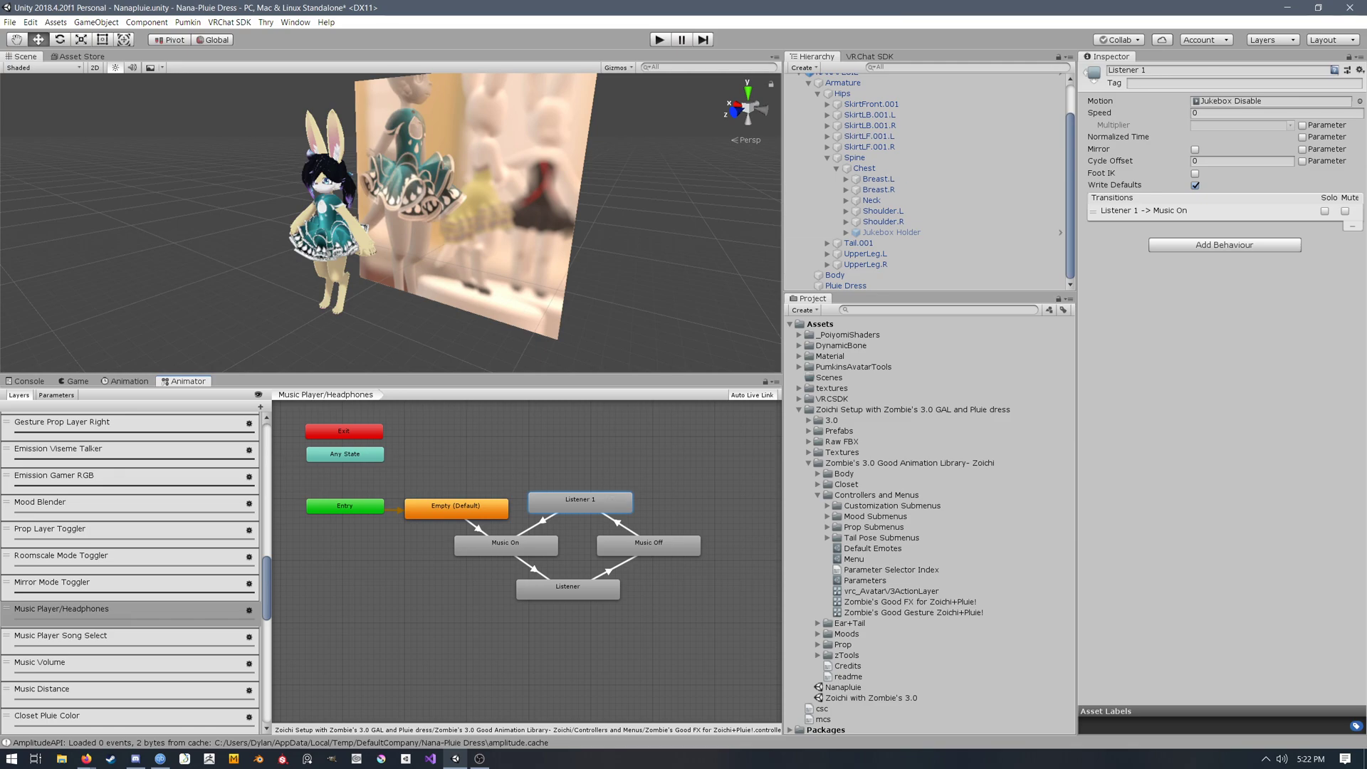
middle_drag(526, 562, 534, 561)
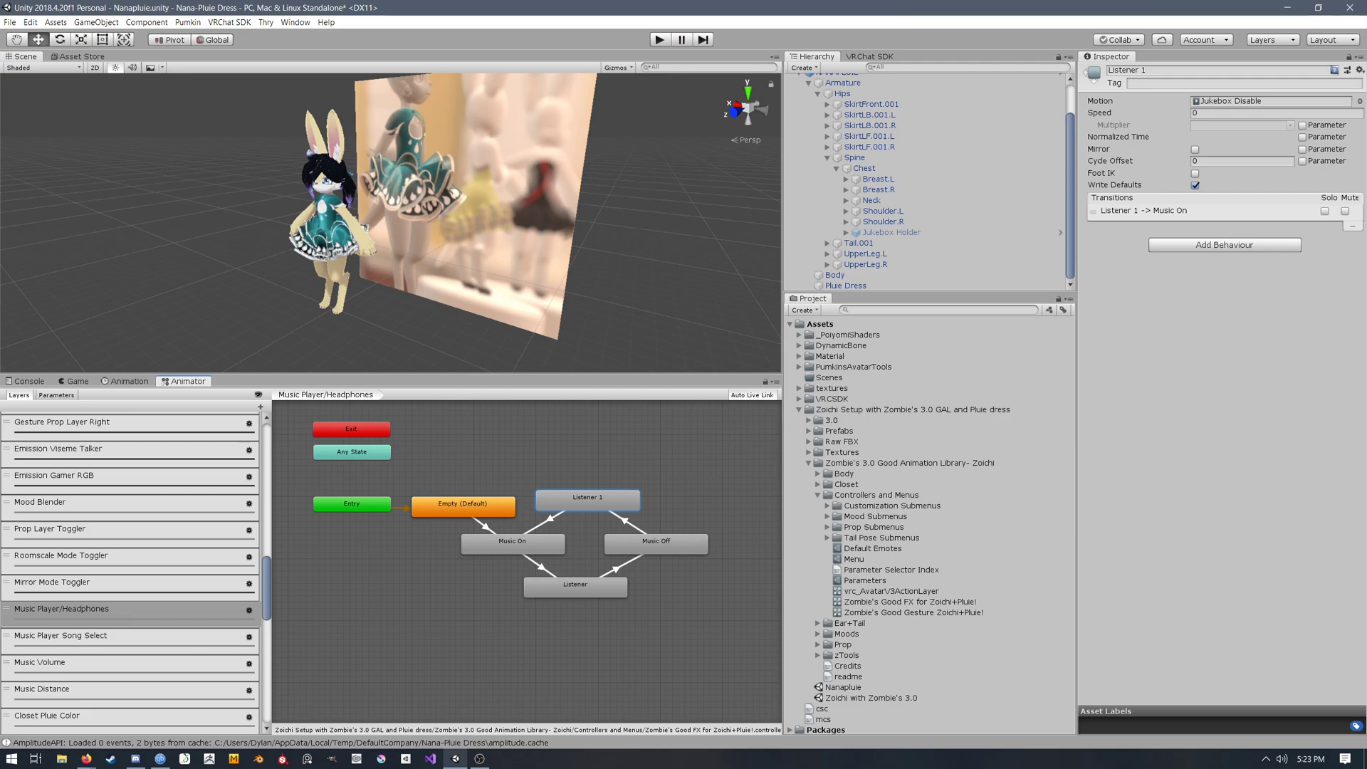
Step: Create an empty state above the Empty (Default) state and name it Onm
middle_drag(367, 452, 385, 507)
right_click(454, 473)
mouse_move(491, 477)
click(636, 479)
drag(504, 481, 499, 475)
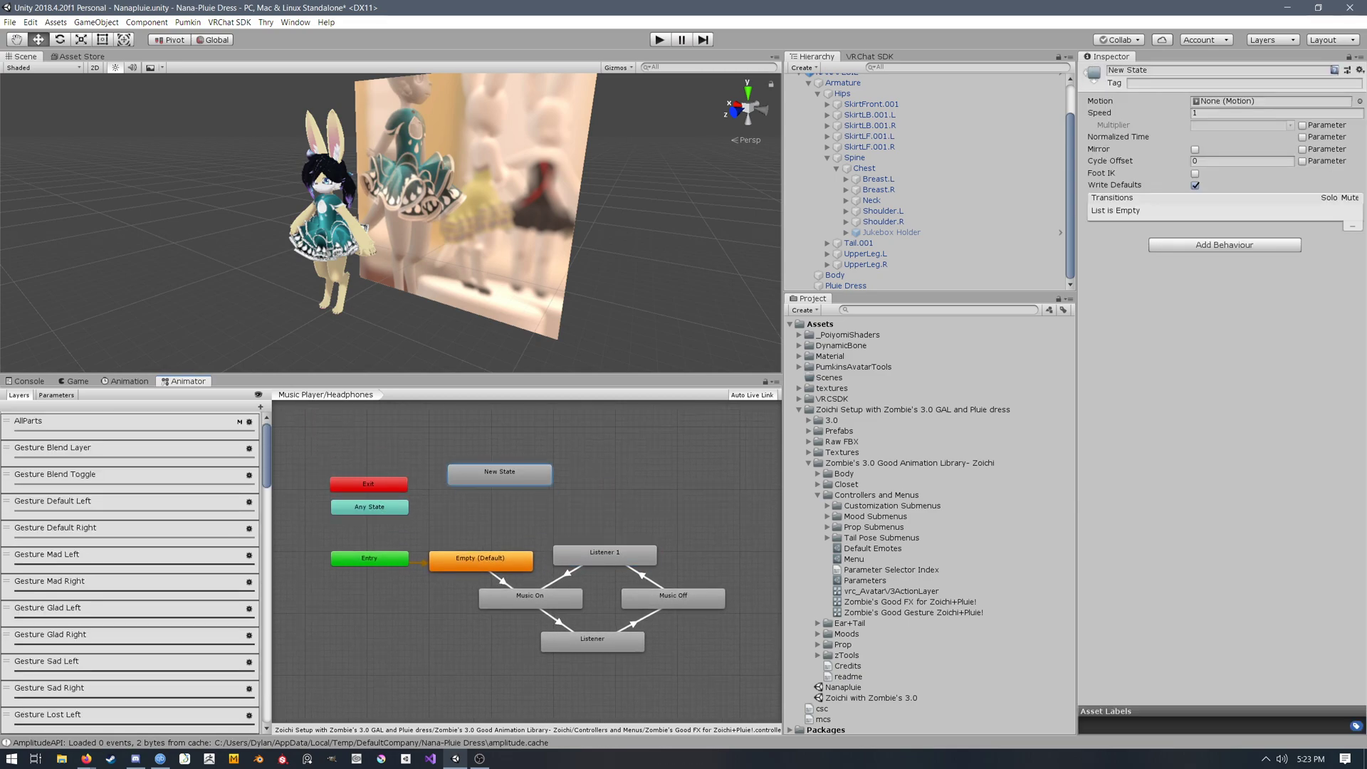
click(1151, 71)
text(Onm)
Step: Create a second empty state below Onm and name it Off
right_click(501, 502)
mouse_move(548, 507)
click(672, 508)
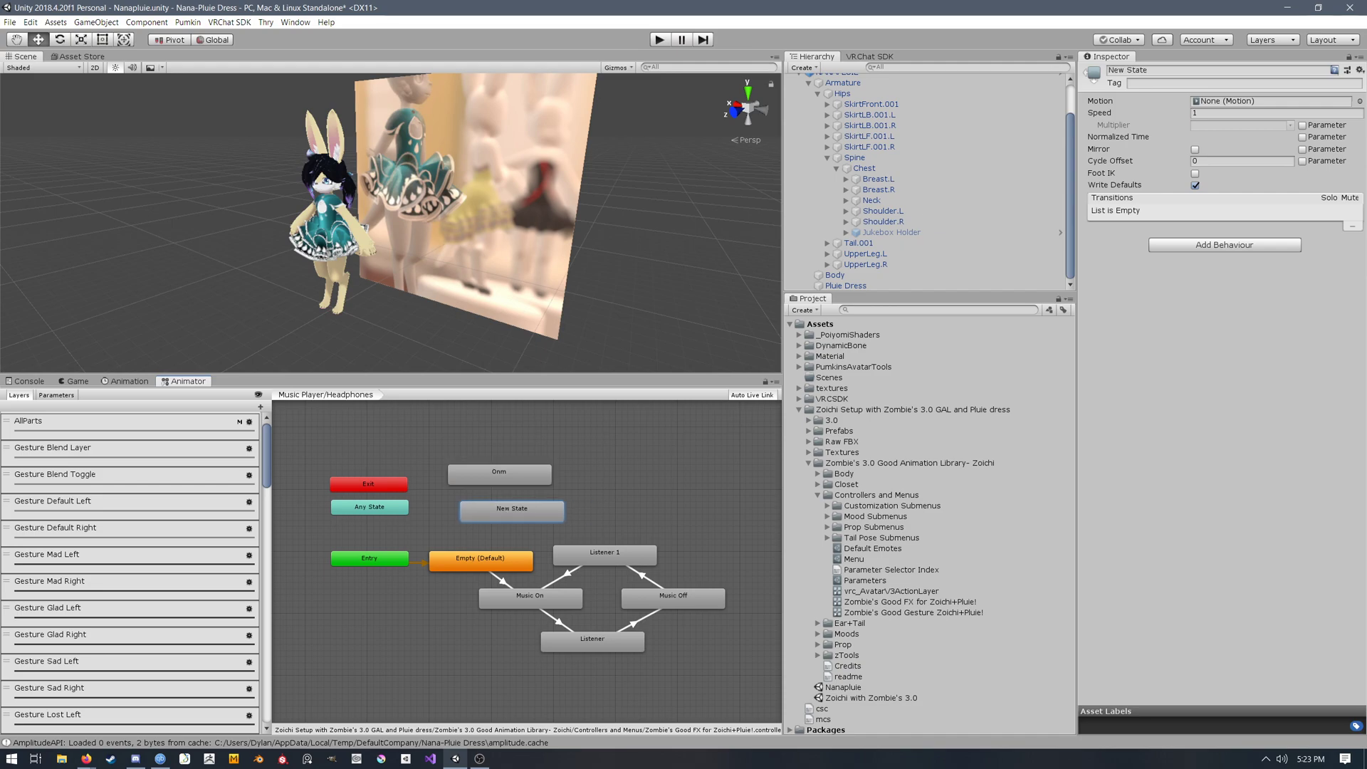
text(Off)
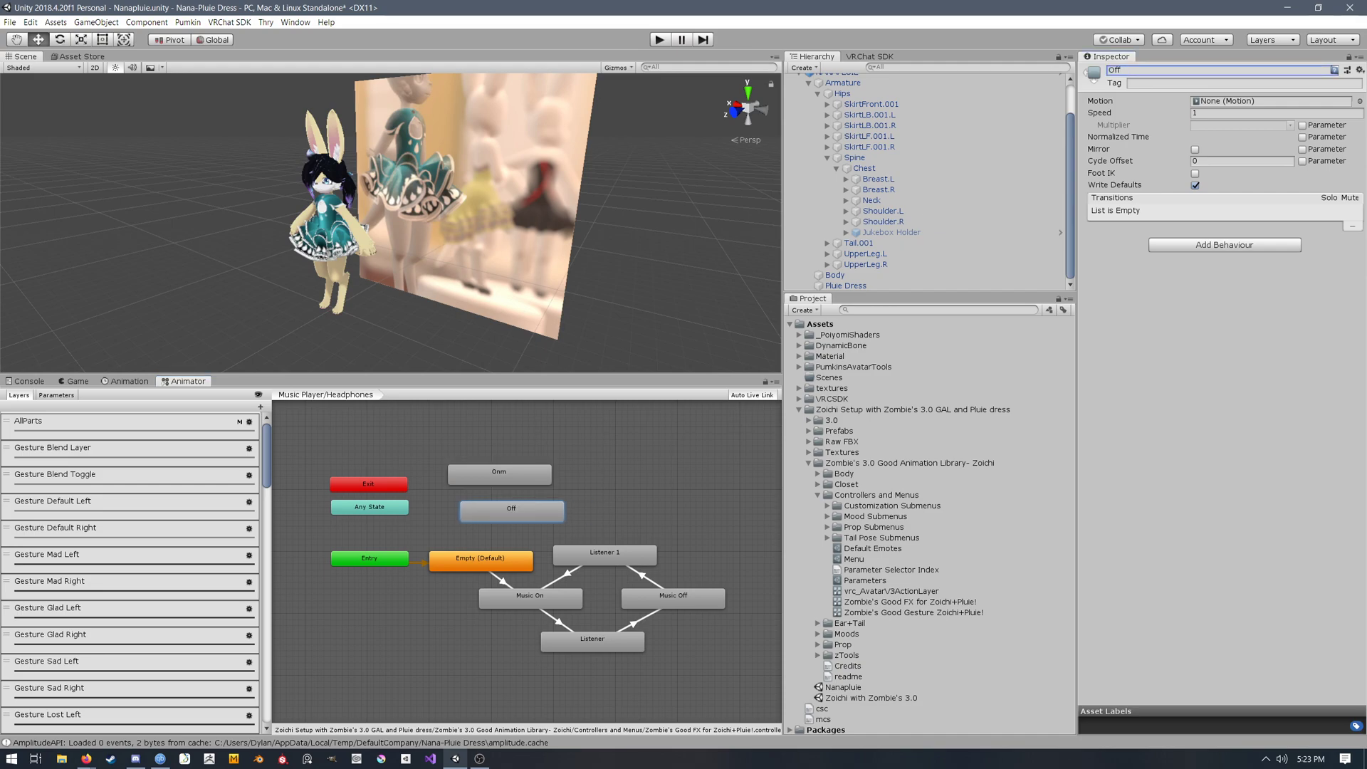
Step: Add a transition from Any State to Onm with the condition Selector Equals 21
right_click(370, 507)
click(441, 517)
click(498, 474)
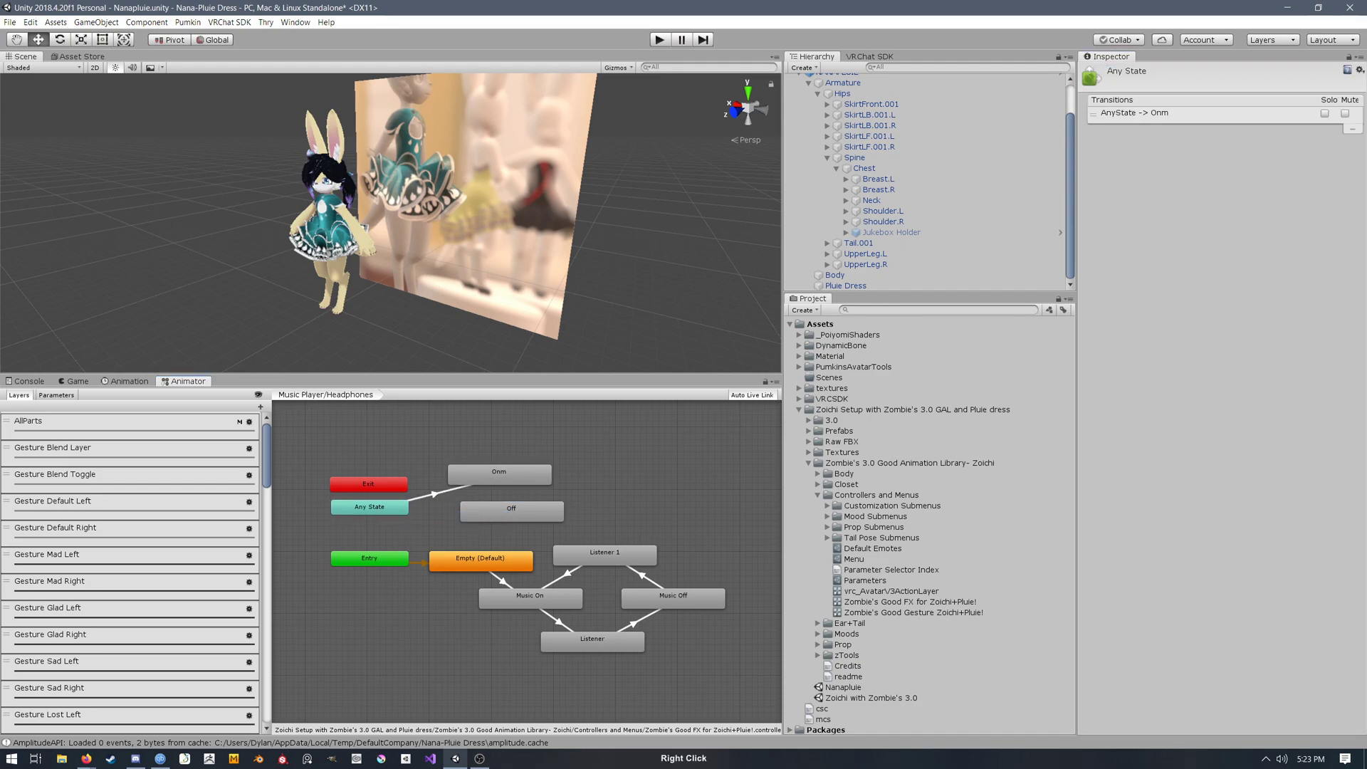
click(447, 492)
click(1336, 350)
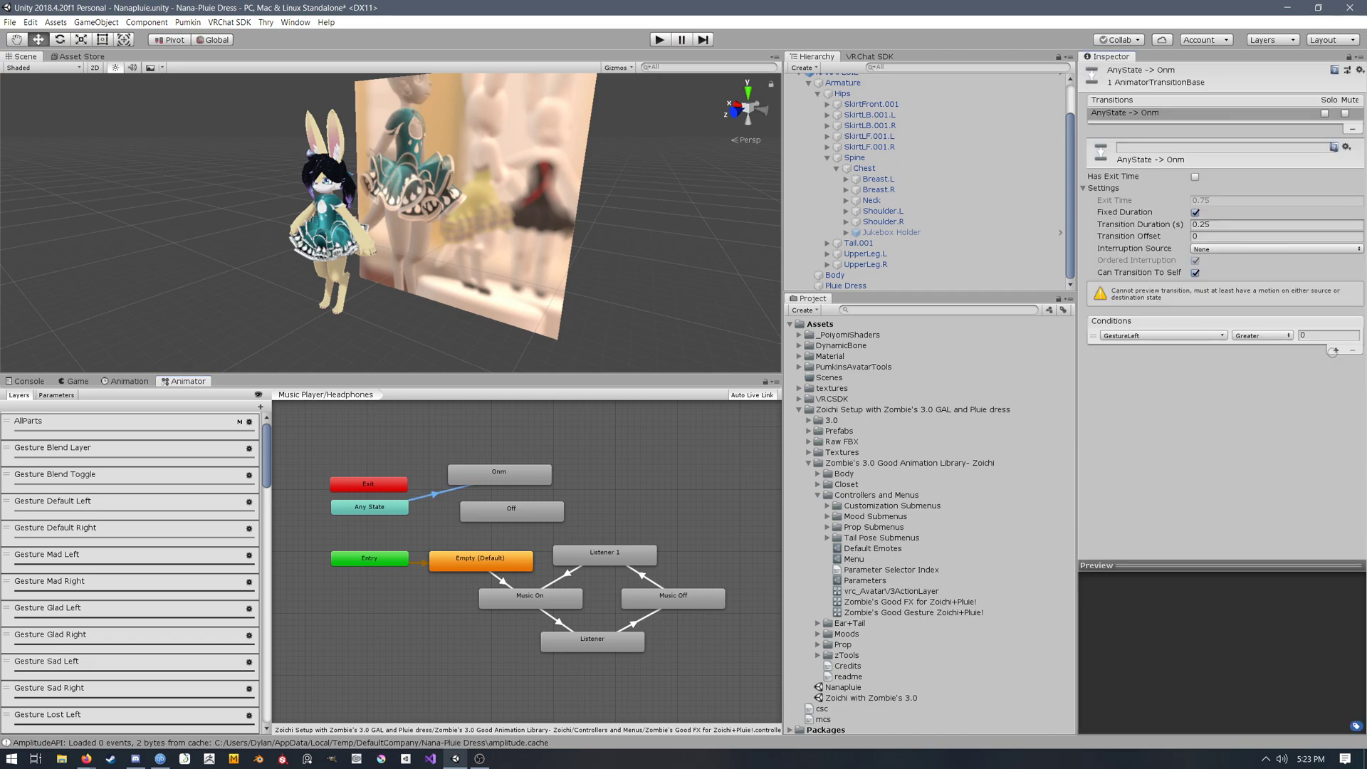
click(1163, 335)
click(1171, 510)
click(1261, 335)
click(1261, 374)
click(1317, 336)
text(21)
Step: Add a transition from Any State to Off with the condition Selector Equals 0
click(390, 507)
right_click(395, 509)
click(441, 515)
click(470, 511)
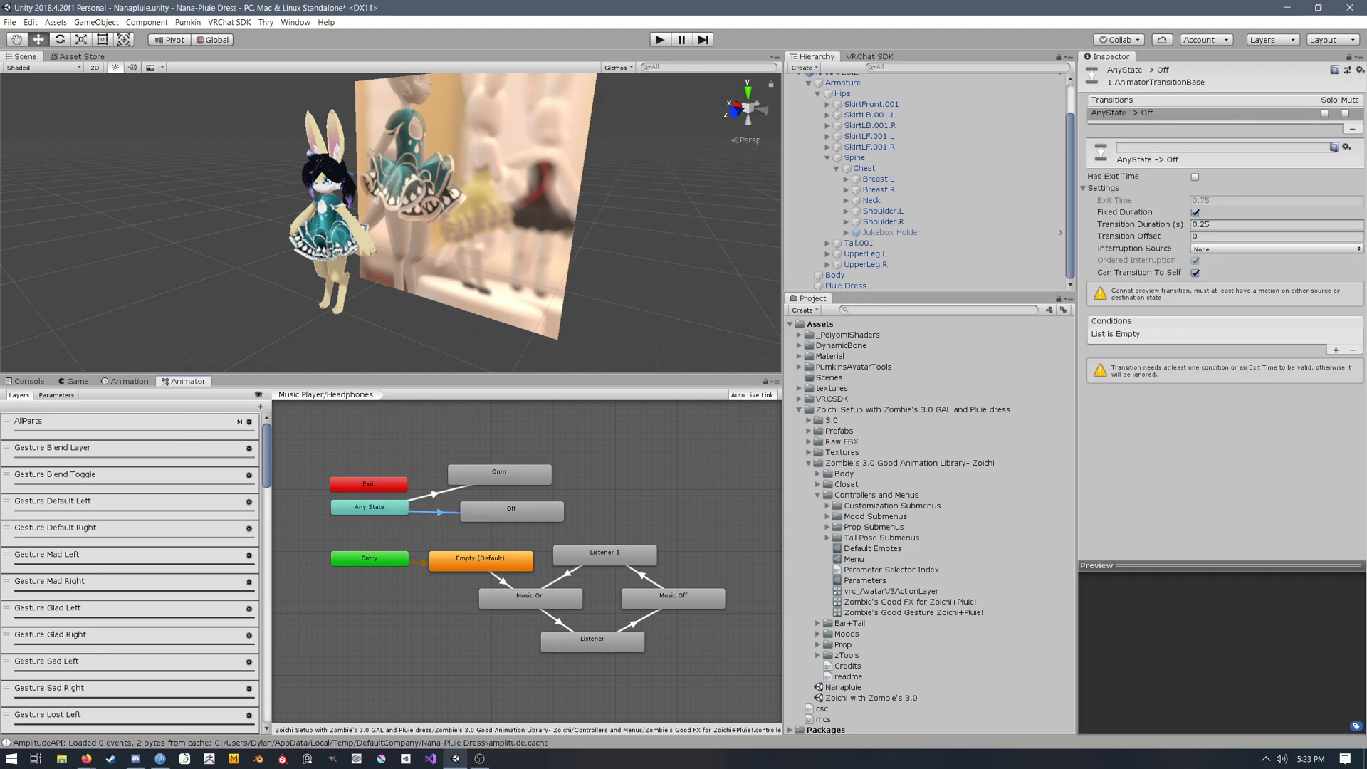
click(1162, 335)
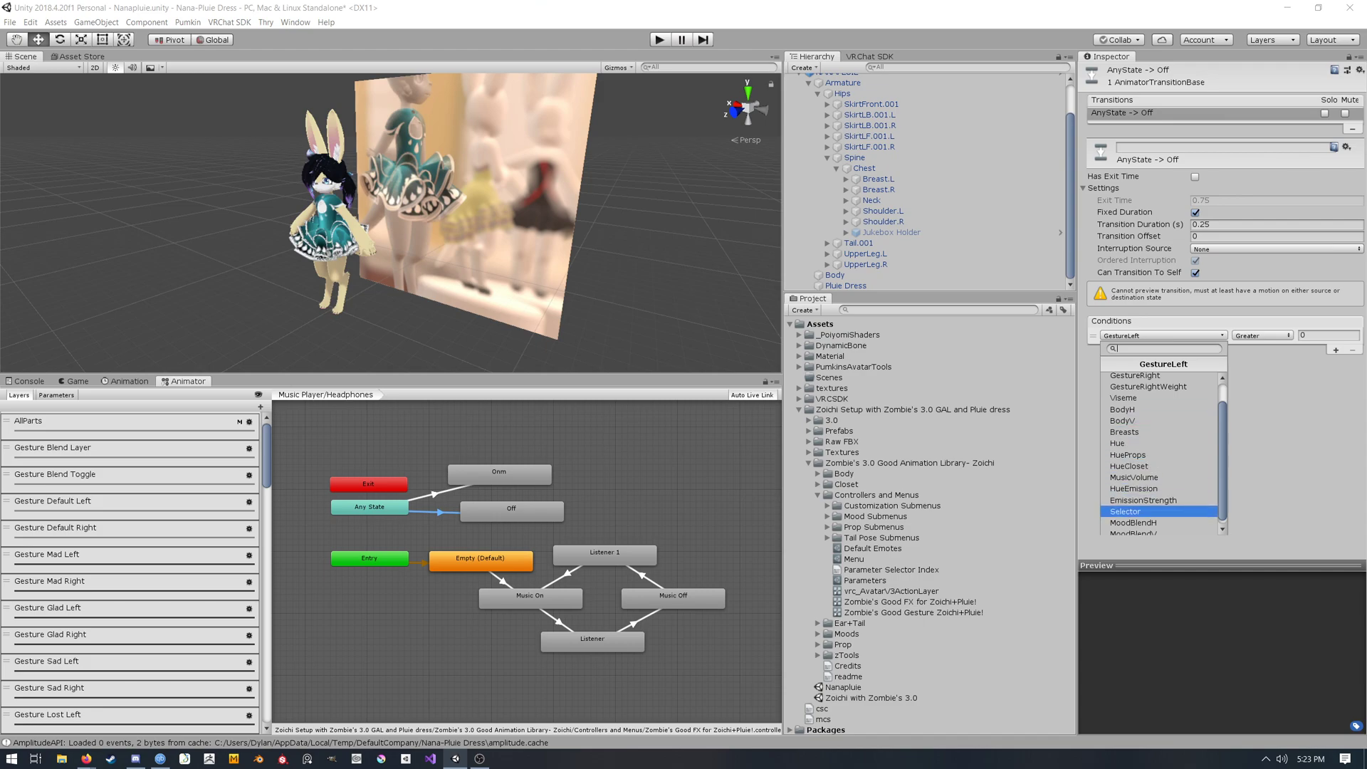
click(1153, 510)
click(1262, 335)
click(1263, 375)
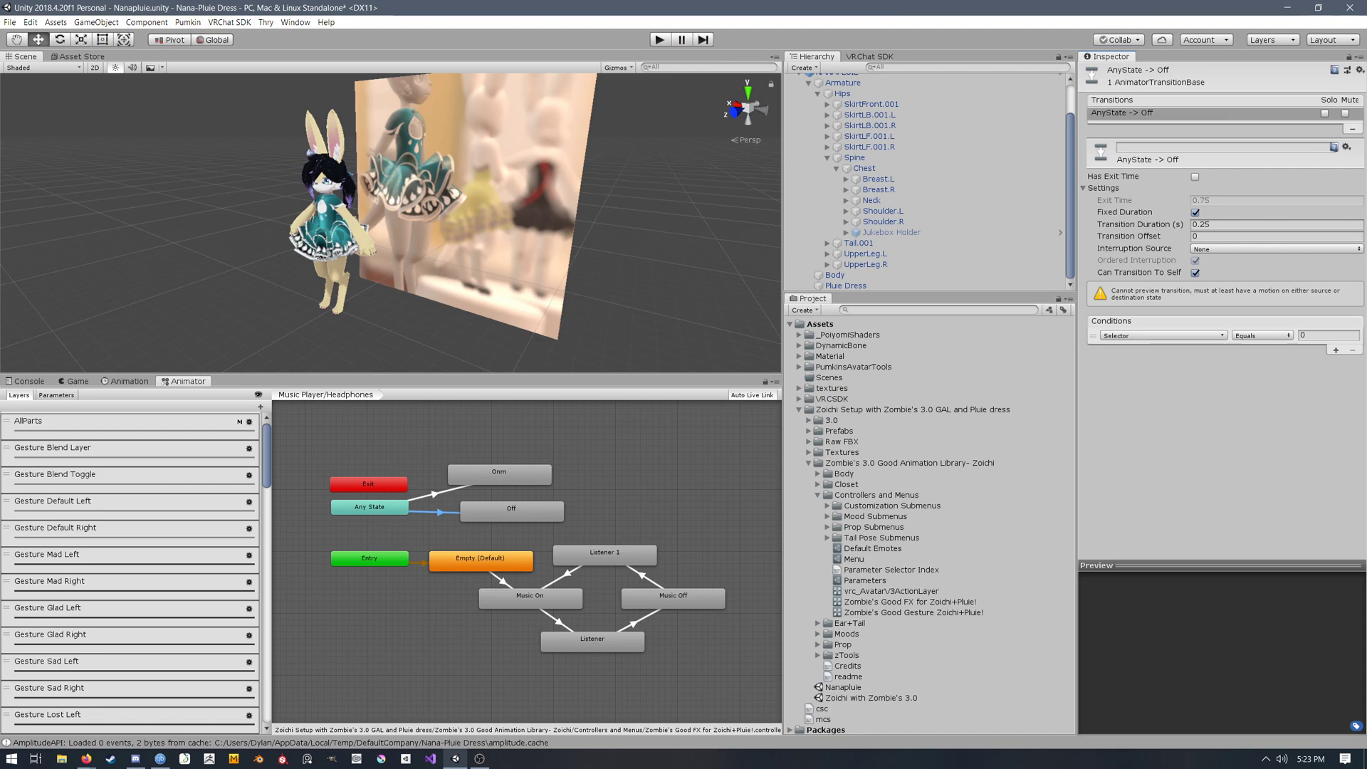
Step: Review the Off and Onm states and the condition of the Any State -> Onm transition
click(511, 511)
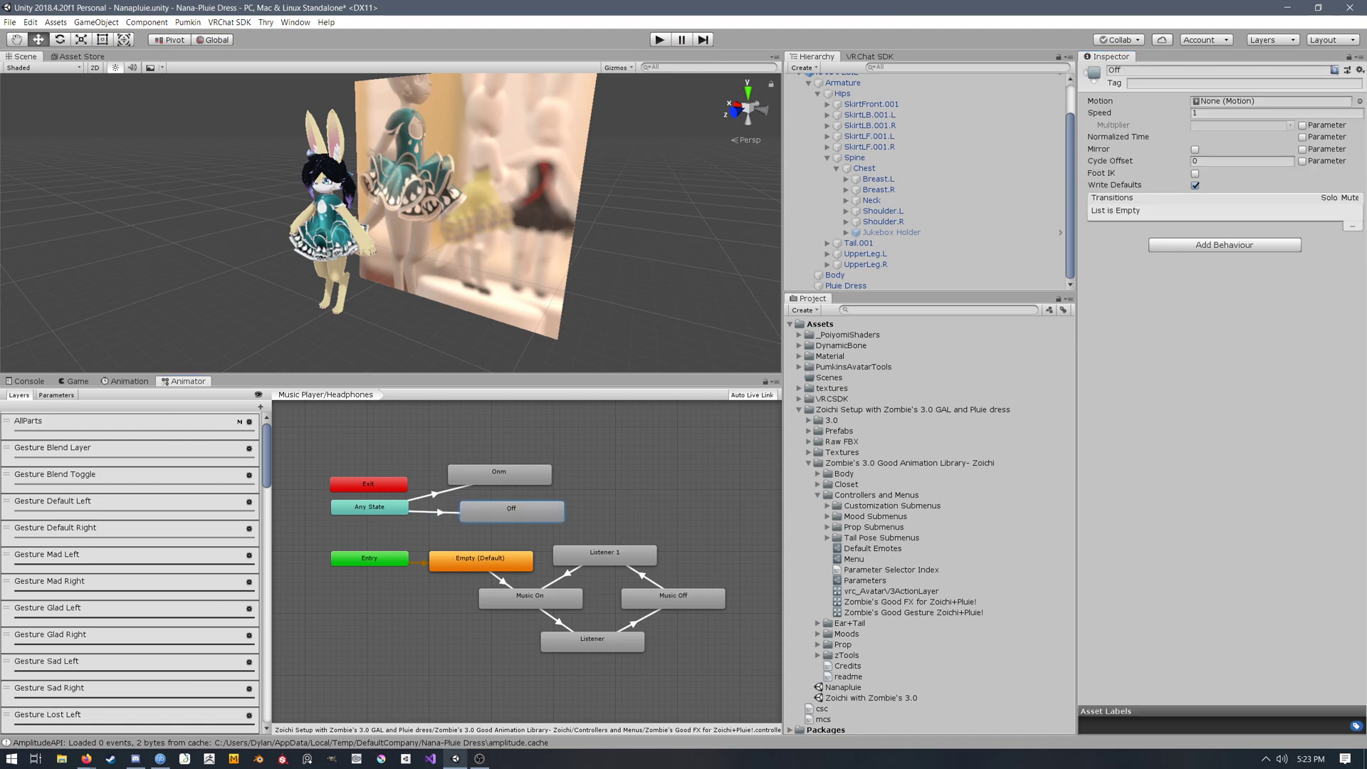
middle_drag(512, 511, 523, 509)
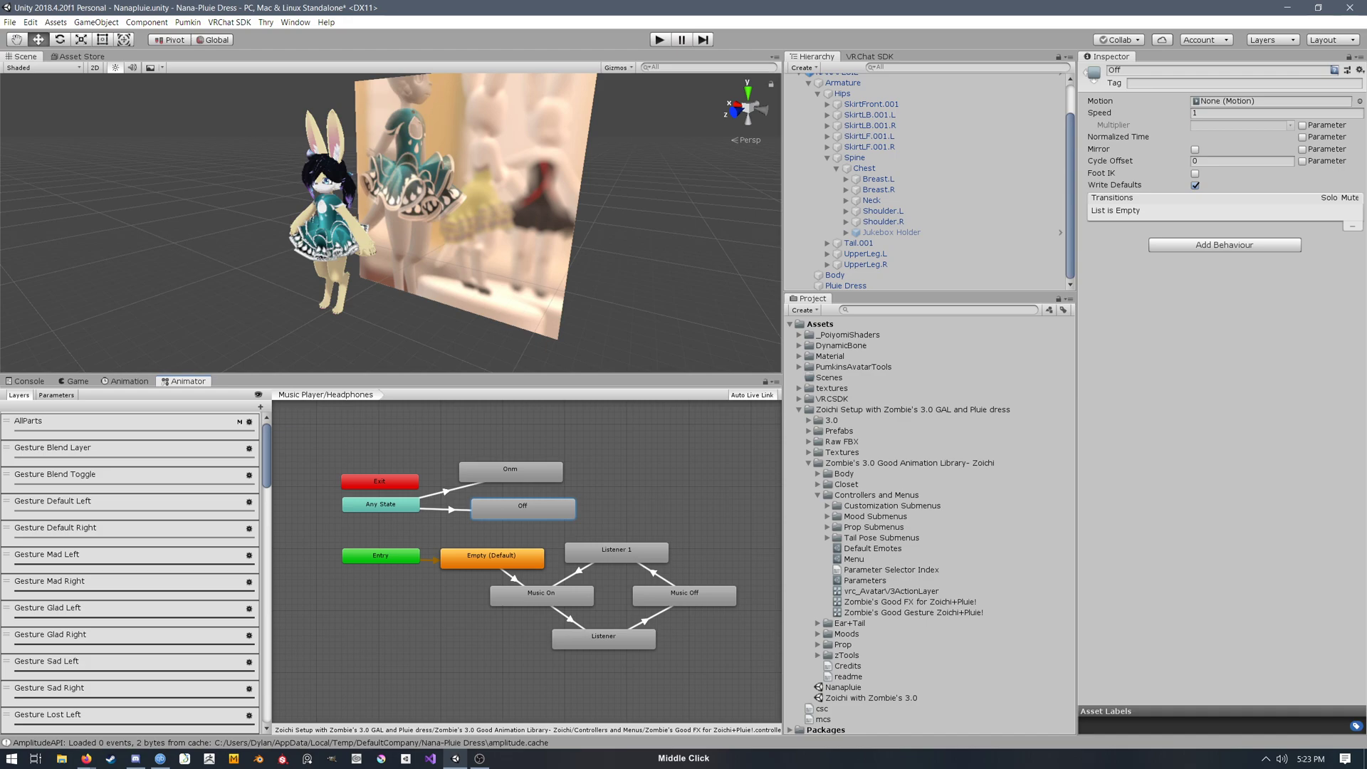
click(455, 493)
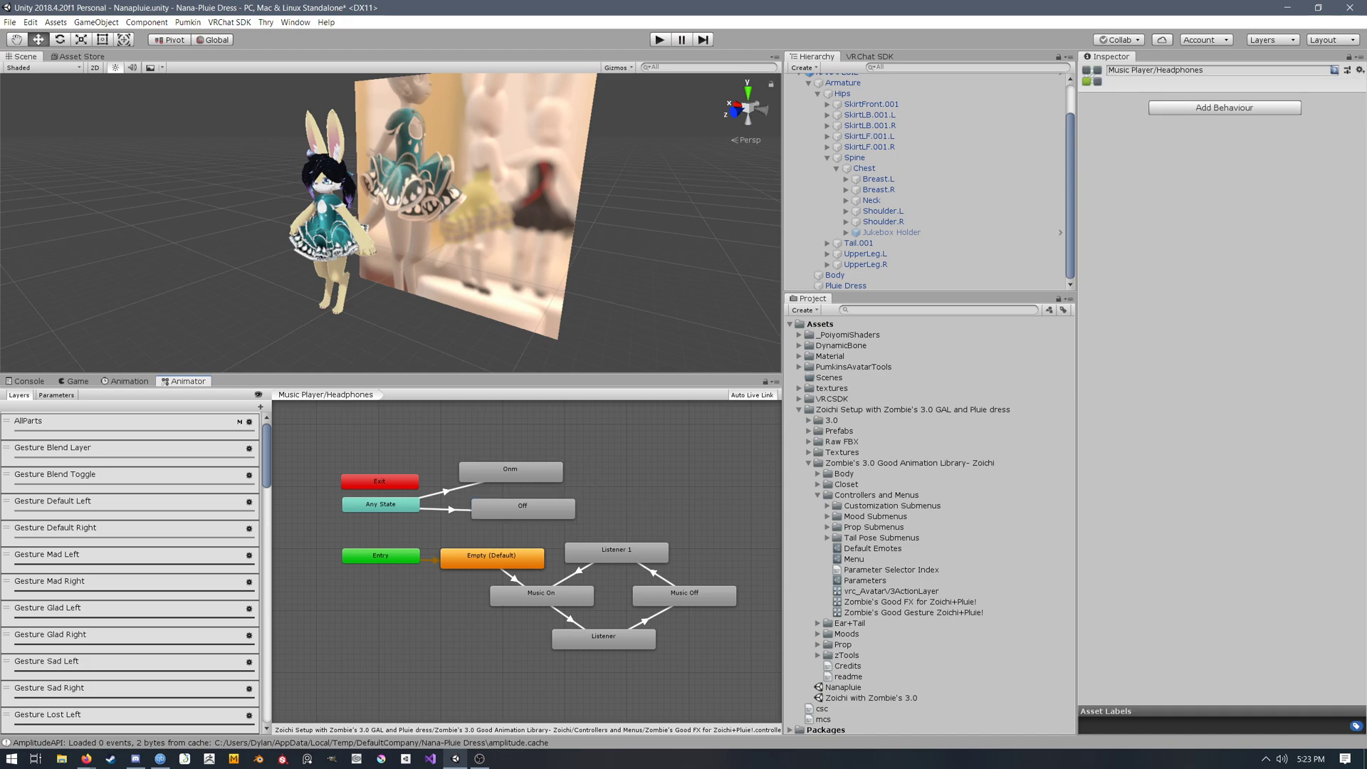
click(447, 491)
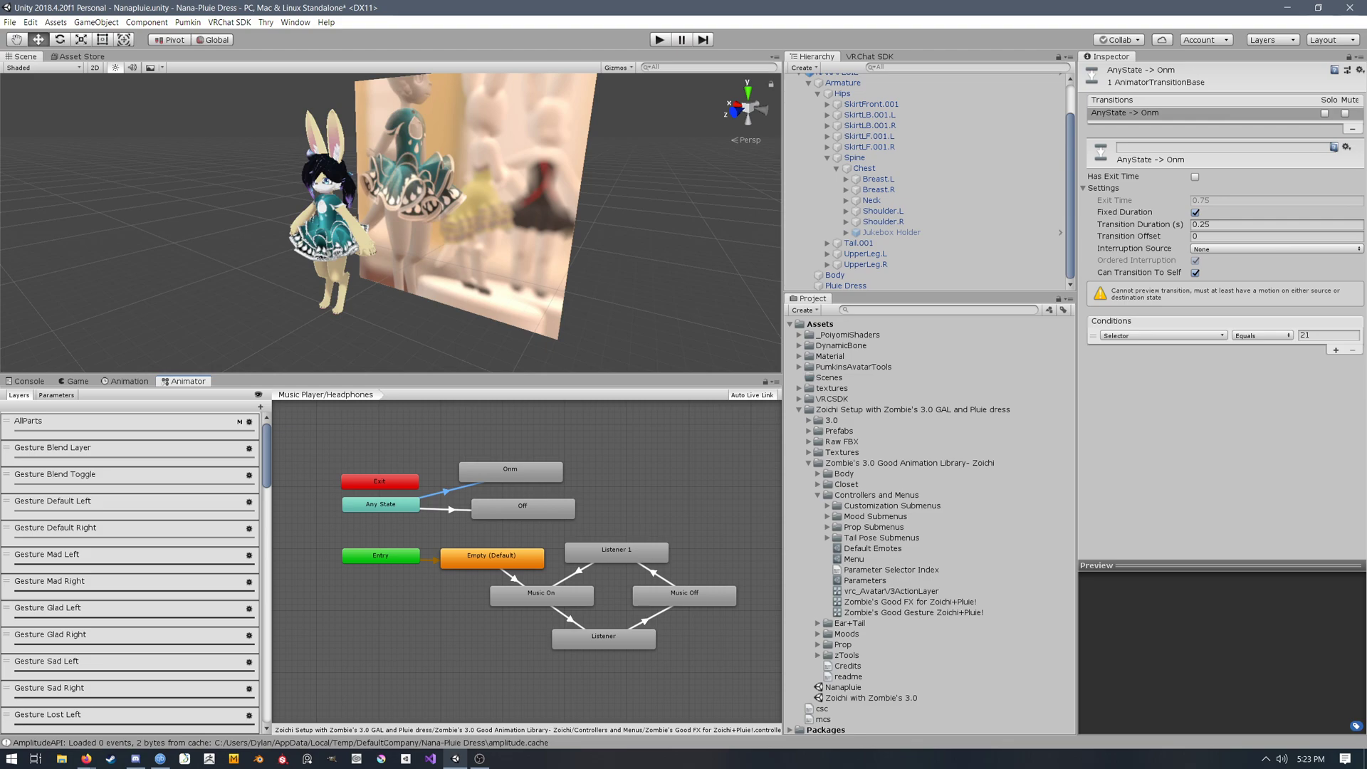
drag(590, 523, 433, 457)
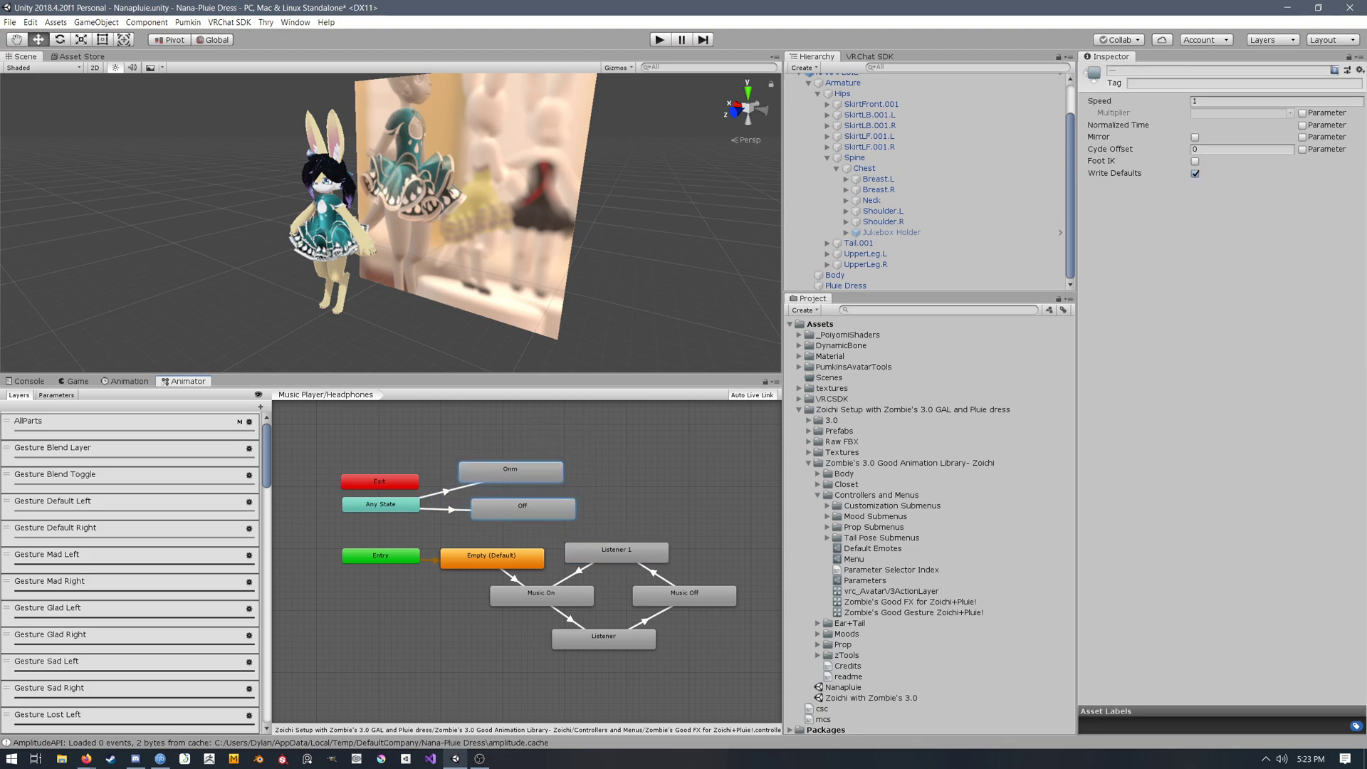
click(479, 471)
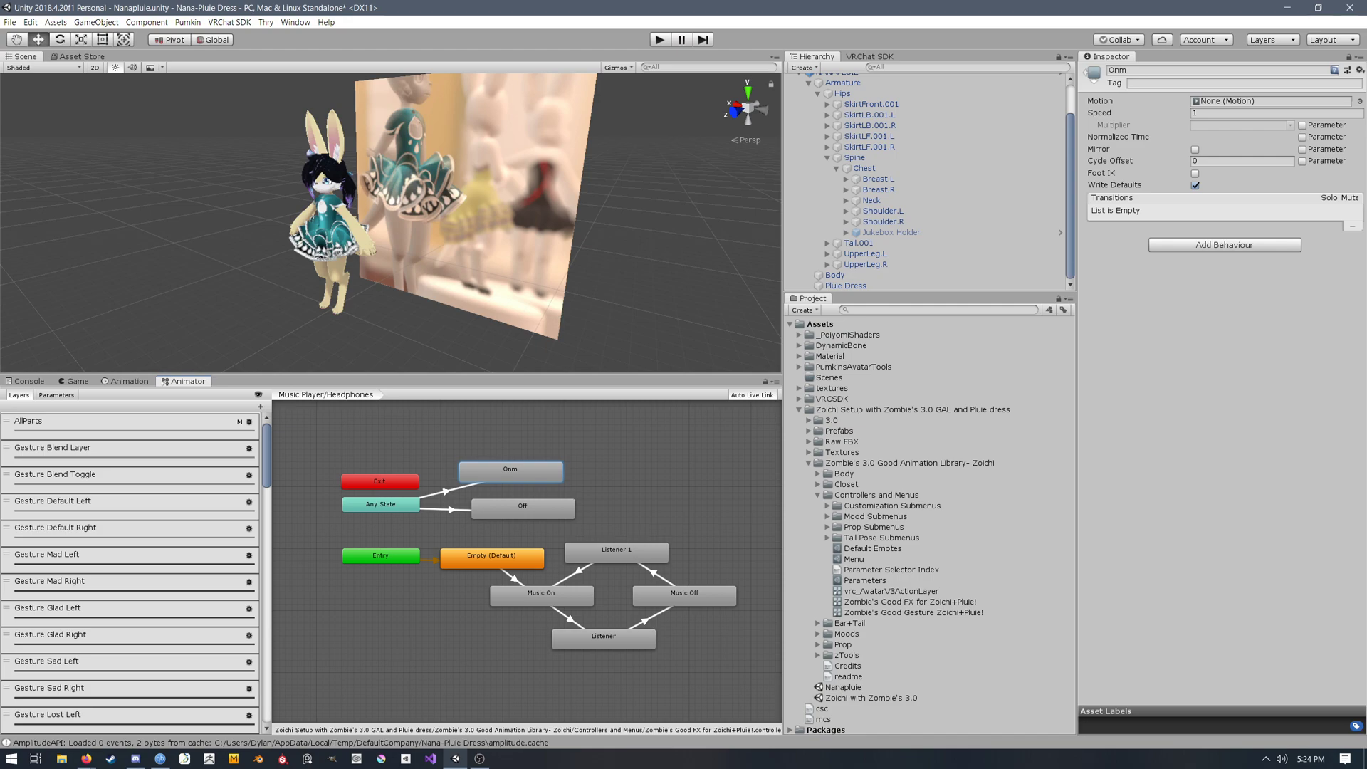
Step: Delete the Onm and Off example states from the Music Player/Headphones layer
drag(601, 457, 406, 522)
key(Delete)
drag(511, 675, 673, 515)
click(673, 515)
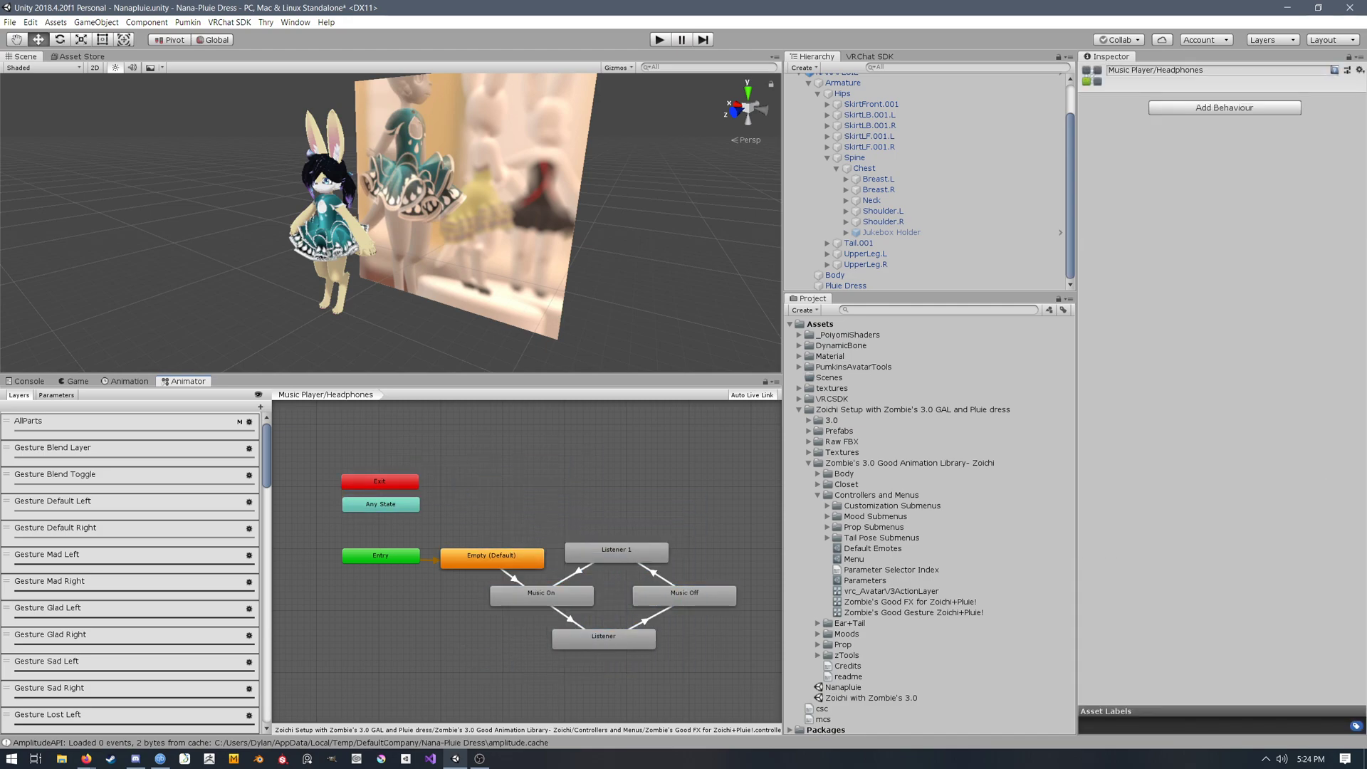
Step: Browse the controller's layer list, and examine the whole Gesture Blend Layer state graph
scroll(130, 570, down, 7)
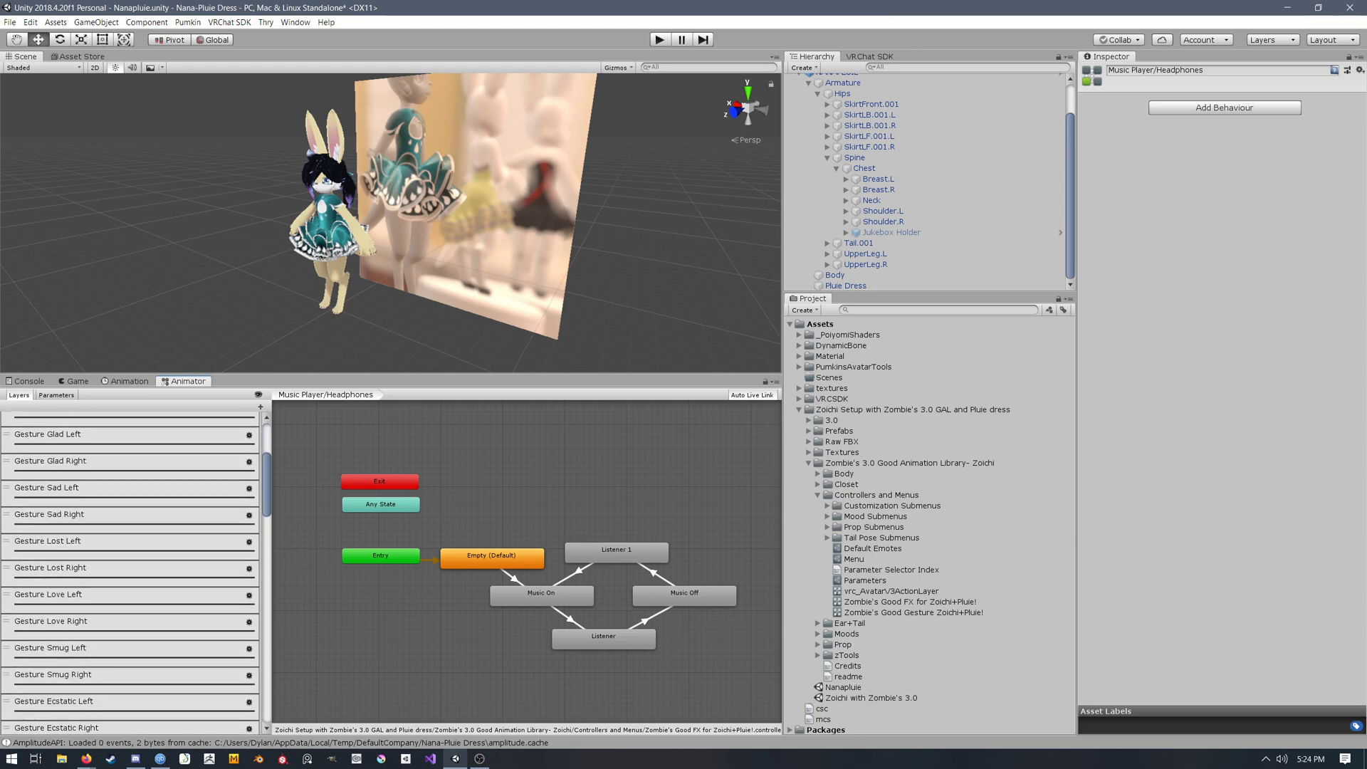
scroll(130, 569, down, 14)
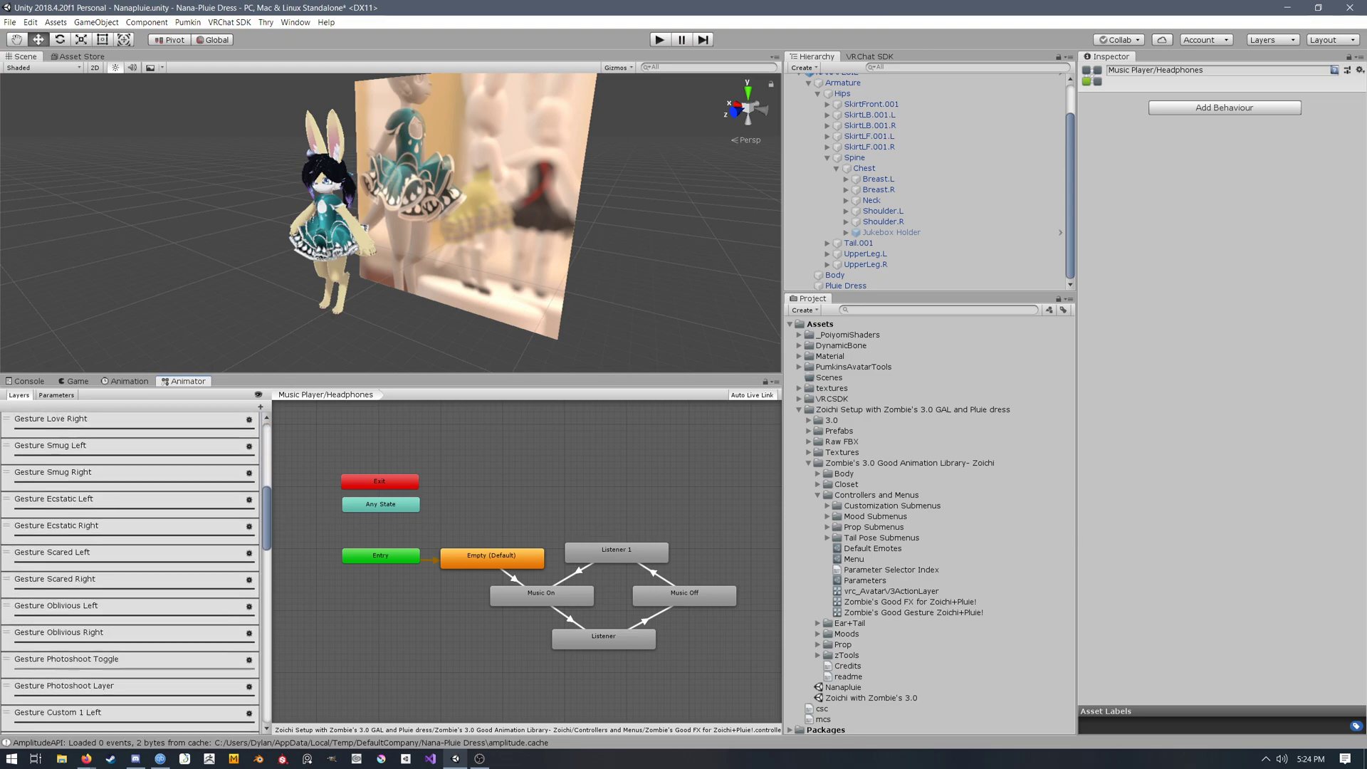
scroll(130, 570, down, 10)
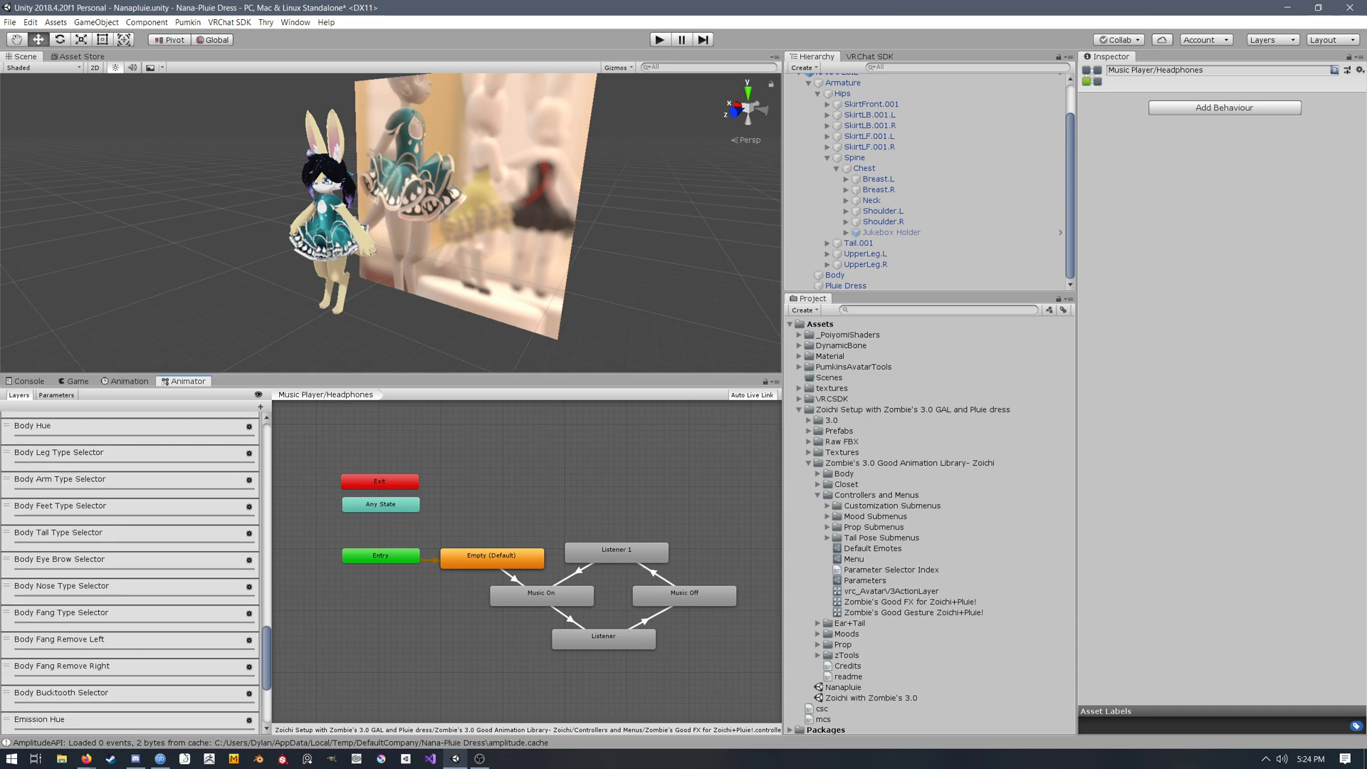
drag(267, 661, 266, 456)
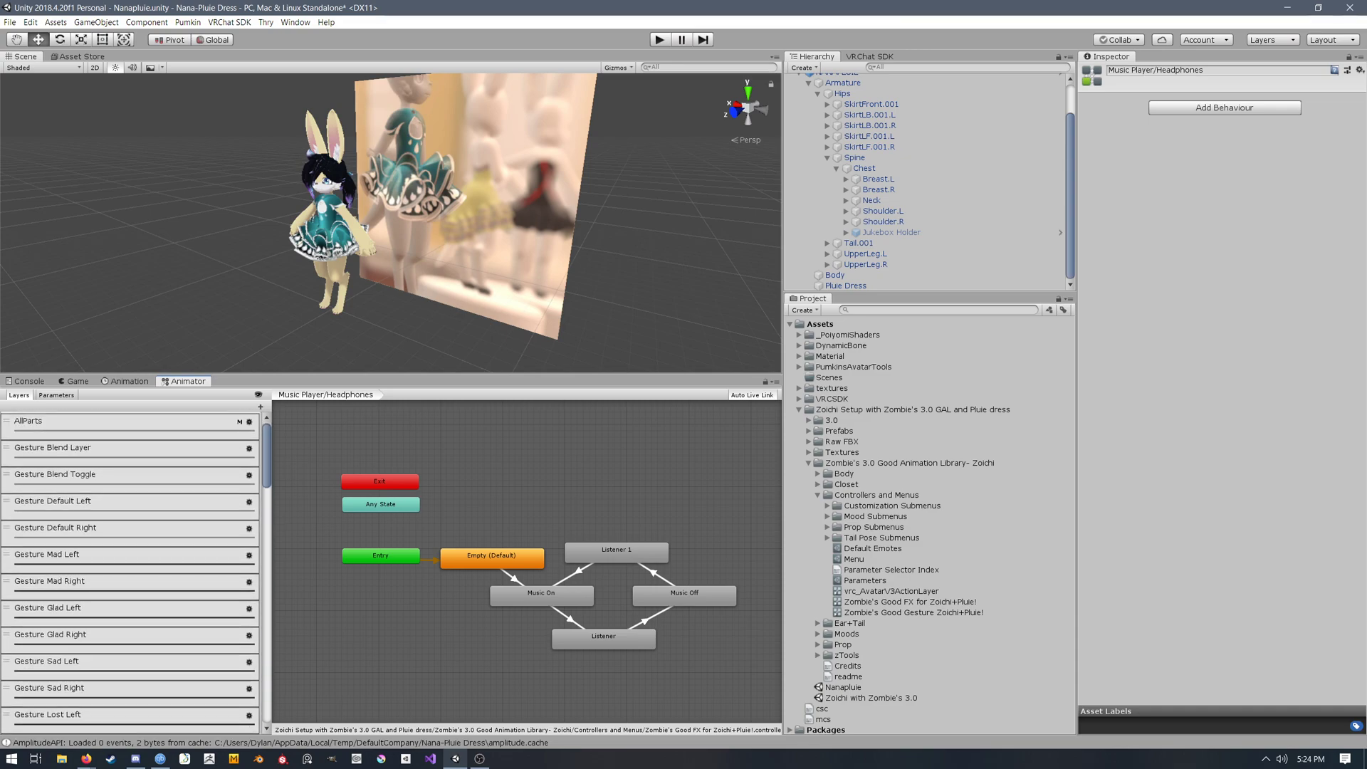
click(130, 450)
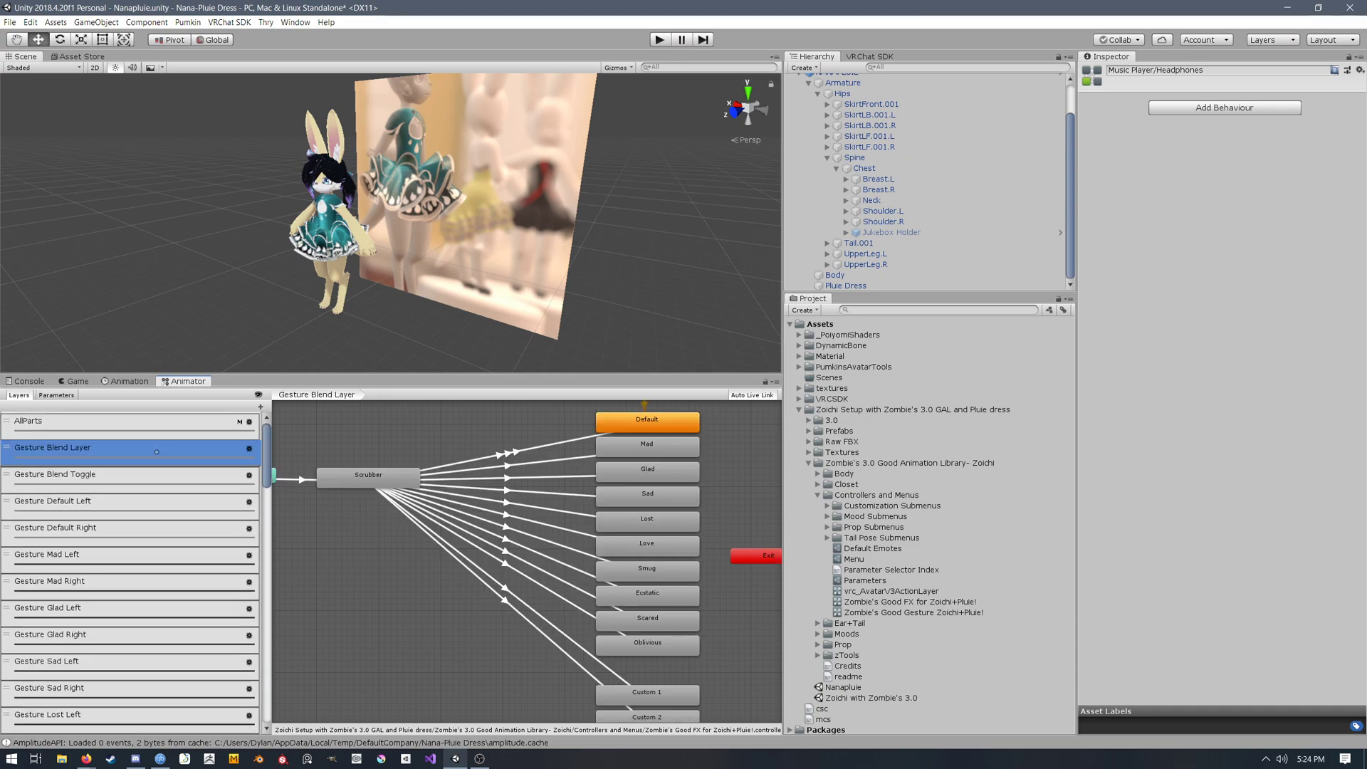
mouse_move(607, 558)
middle_down()
mouse_move(596, 544)
mouse_move(608, 561)
mouse_move(623, 552)
middle_up()
scroll(597, 544, down, 3)
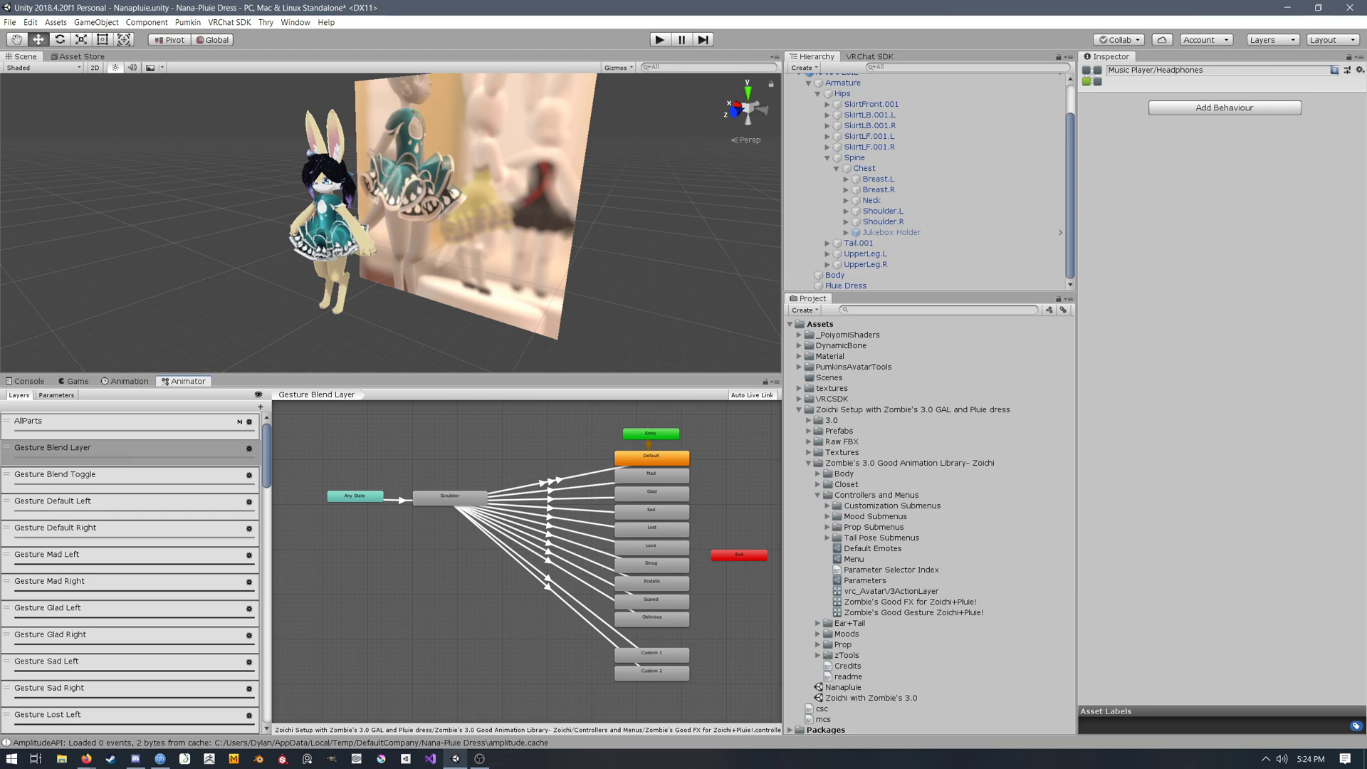
Step: Look through the left and right gesture layers for Default, Mad, Glad and Sad
click(129, 506)
click(128, 532)
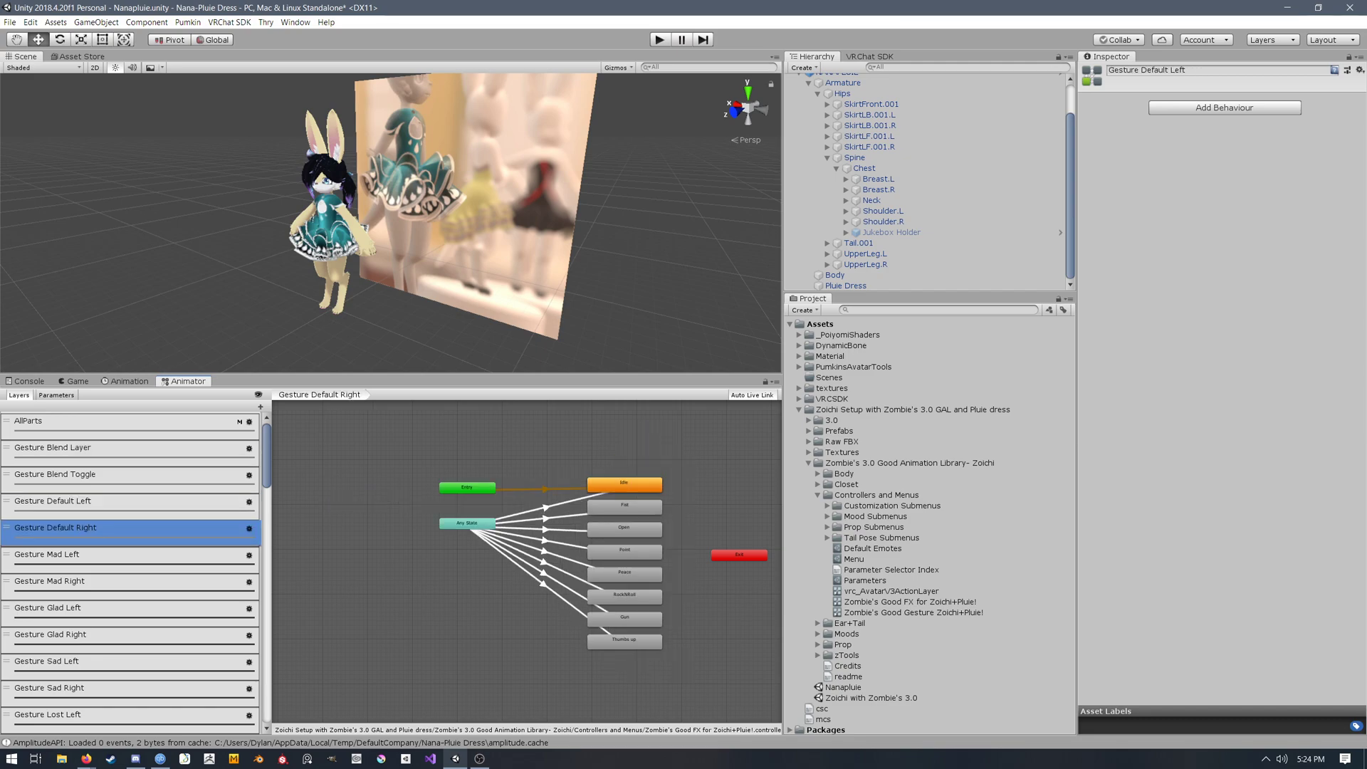
click(129, 558)
click(128, 584)
click(128, 558)
click(129, 585)
click(156, 609)
click(156, 636)
click(156, 662)
click(156, 689)
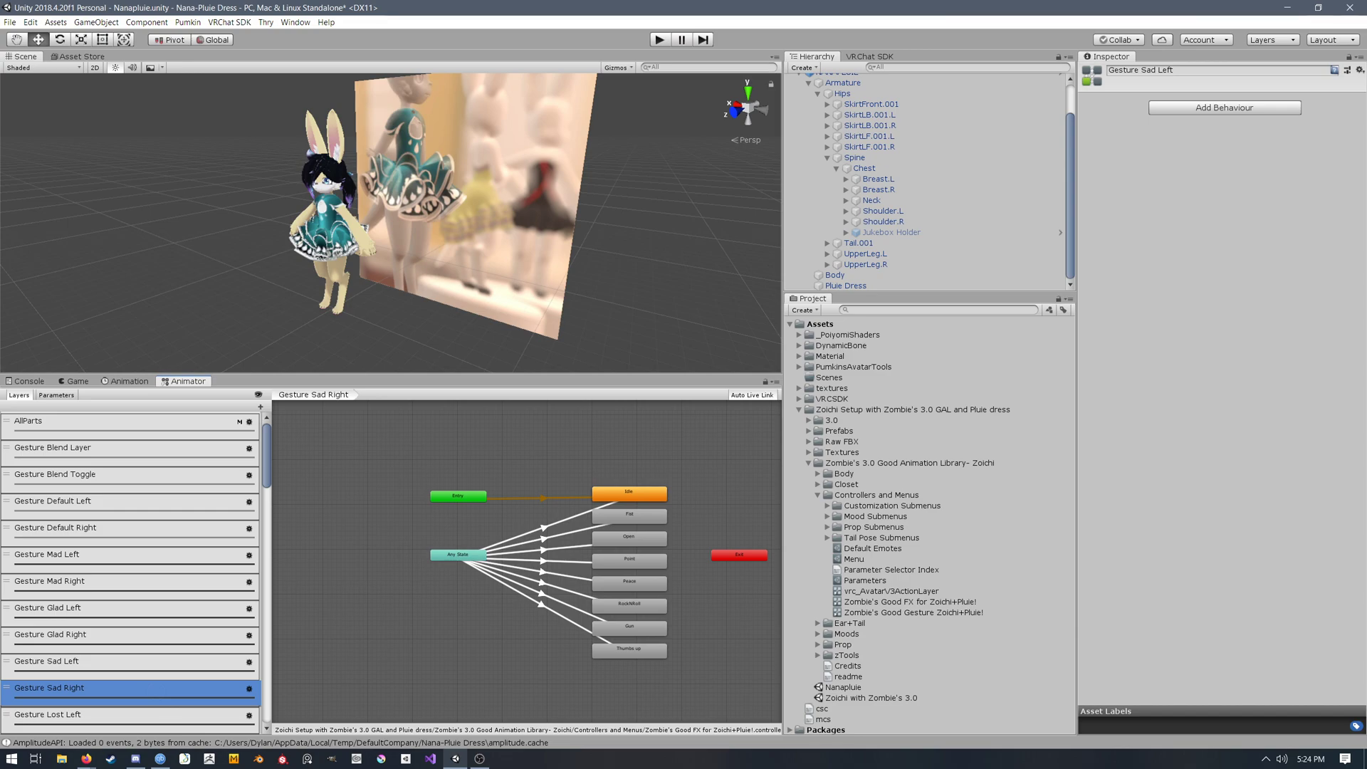
Step: Review the hand-gesture states from Fist to Thumbs up in the Gesture Sad Right layer
click(645, 515)
click(644, 538)
click(644, 560)
click(644, 583)
click(648, 605)
click(649, 618)
click(648, 628)
click(649, 639)
Step: Open the Gesture Default Left layer and review its hand-gesture states
click(107, 504)
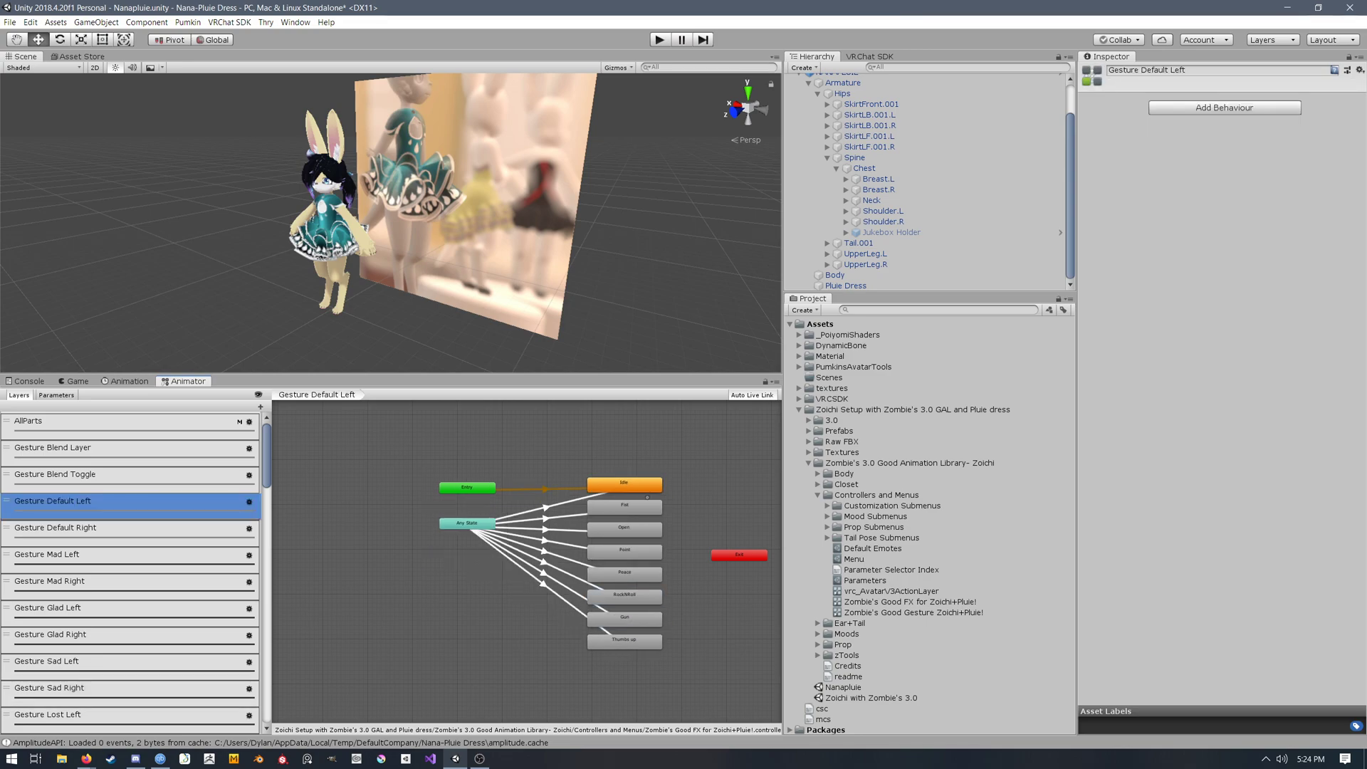
click(645, 508)
click(644, 531)
click(646, 560)
click(646, 578)
click(646, 599)
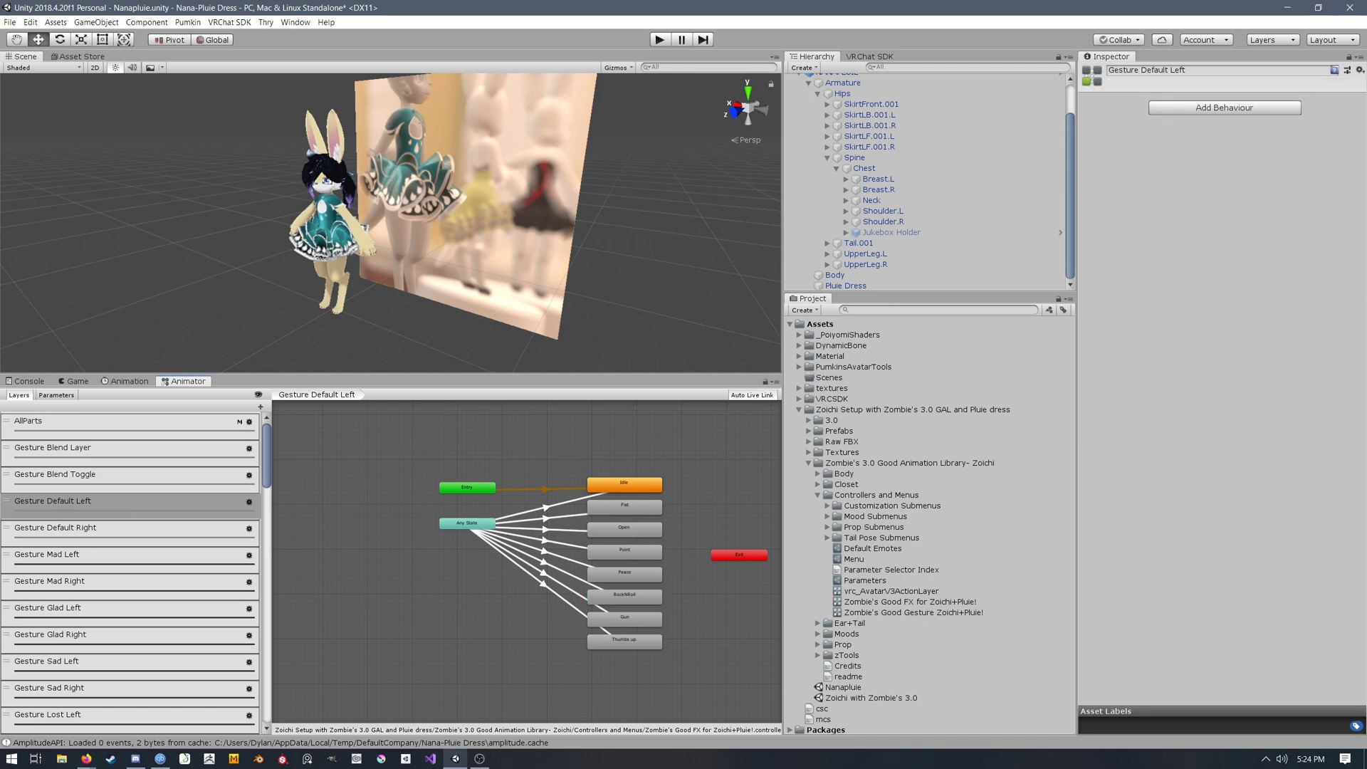
Step: Compare the state graphs of the Gesture Mad Left and Gesture Mad Right layers
click(163, 562)
click(163, 579)
click(163, 564)
click(163, 580)
click(162, 563)
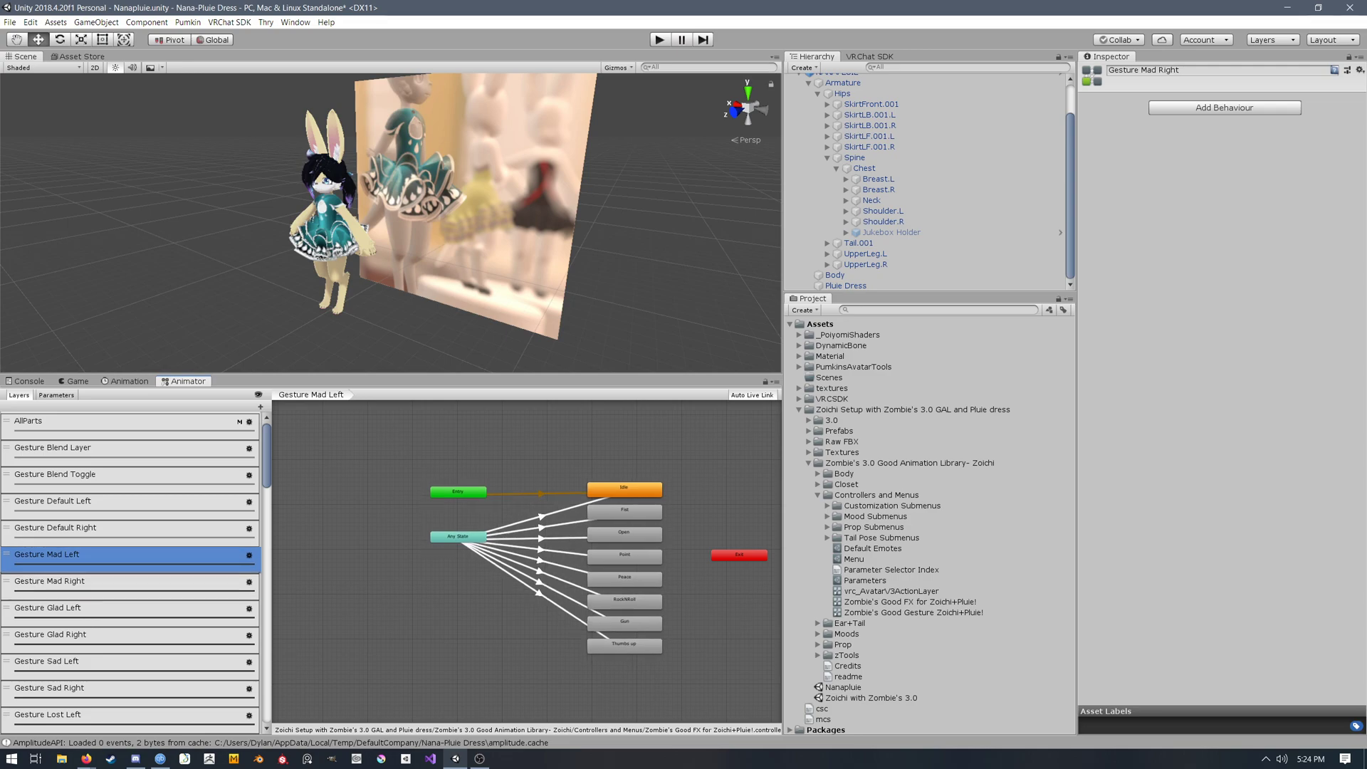
Step: Compare the state graphs of the Gesture Glad Left and Right layers with those of Gesture Default Left and Right
click(169, 609)
click(169, 632)
click(171, 504)
click(173, 533)
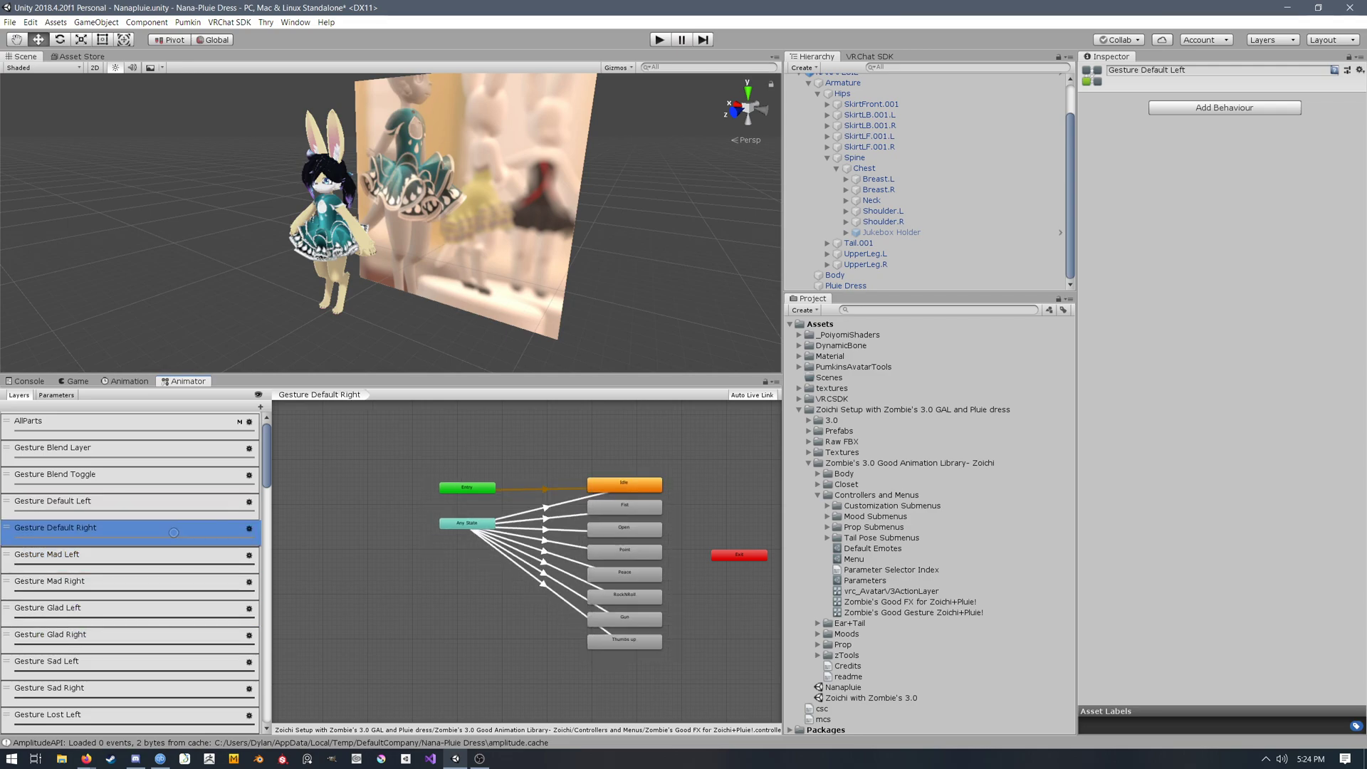
Step: Compare the state graphs of the Gesture Lost Left and Gesture Lost Right layers
drag(267, 456, 267, 487)
click(171, 524)
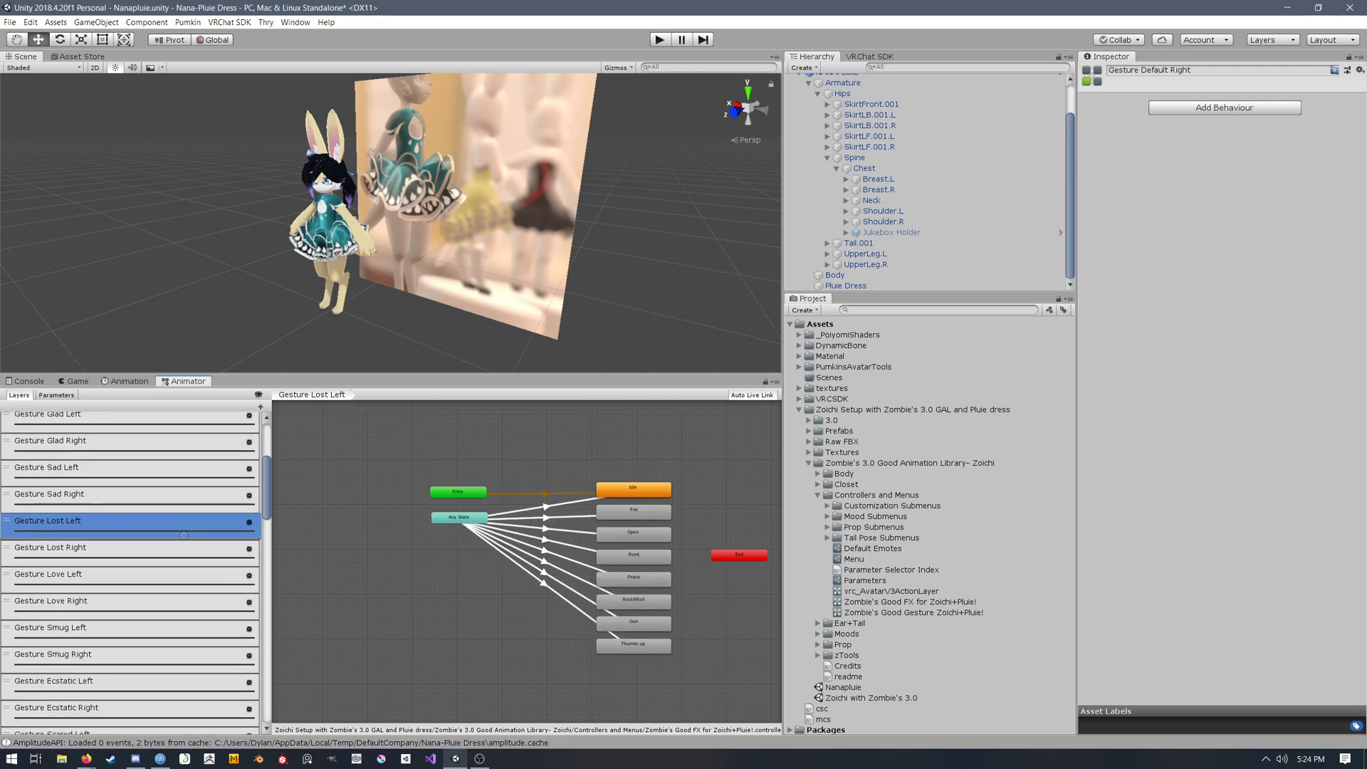
click(170, 551)
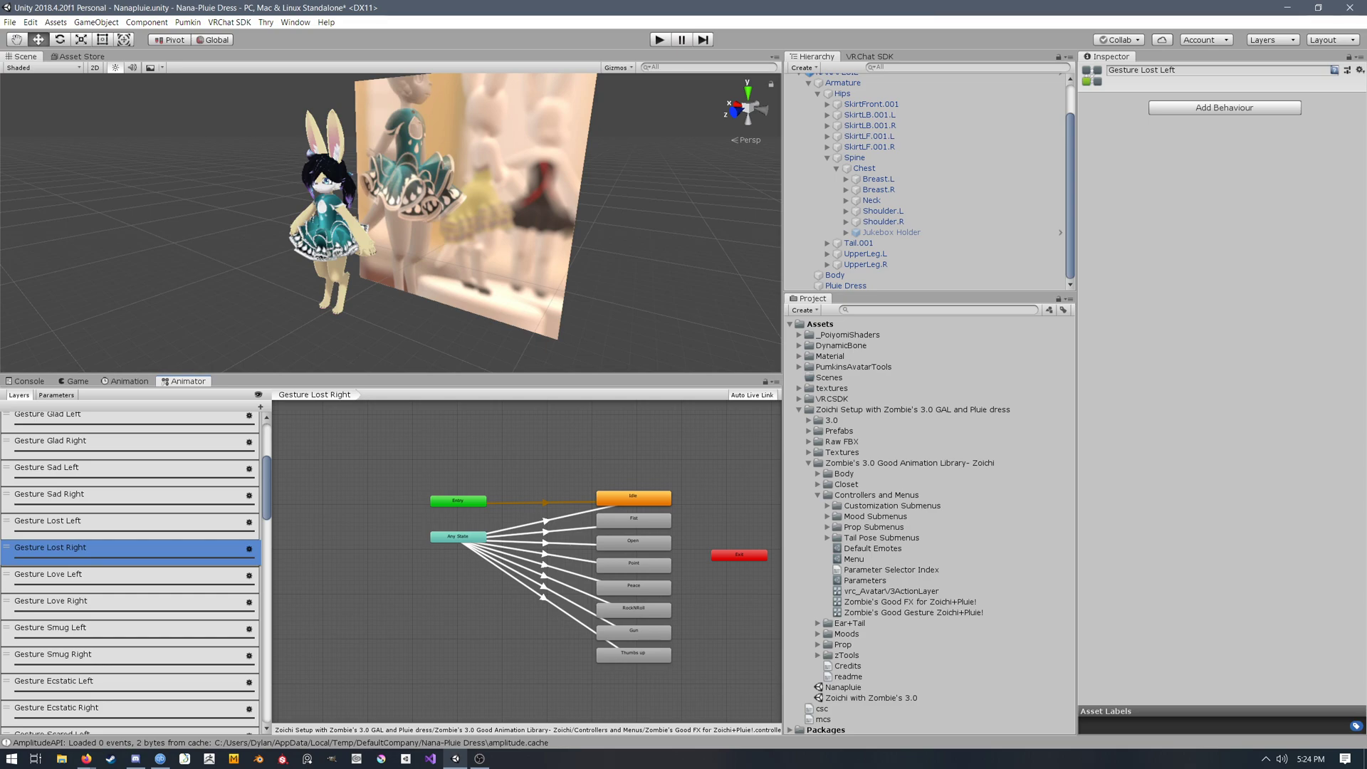
click(171, 524)
click(171, 550)
click(171, 525)
Step: Open the Gesture Blend Layer and examine how the Scrubber state branches to the mood states
drag(267, 488, 267, 516)
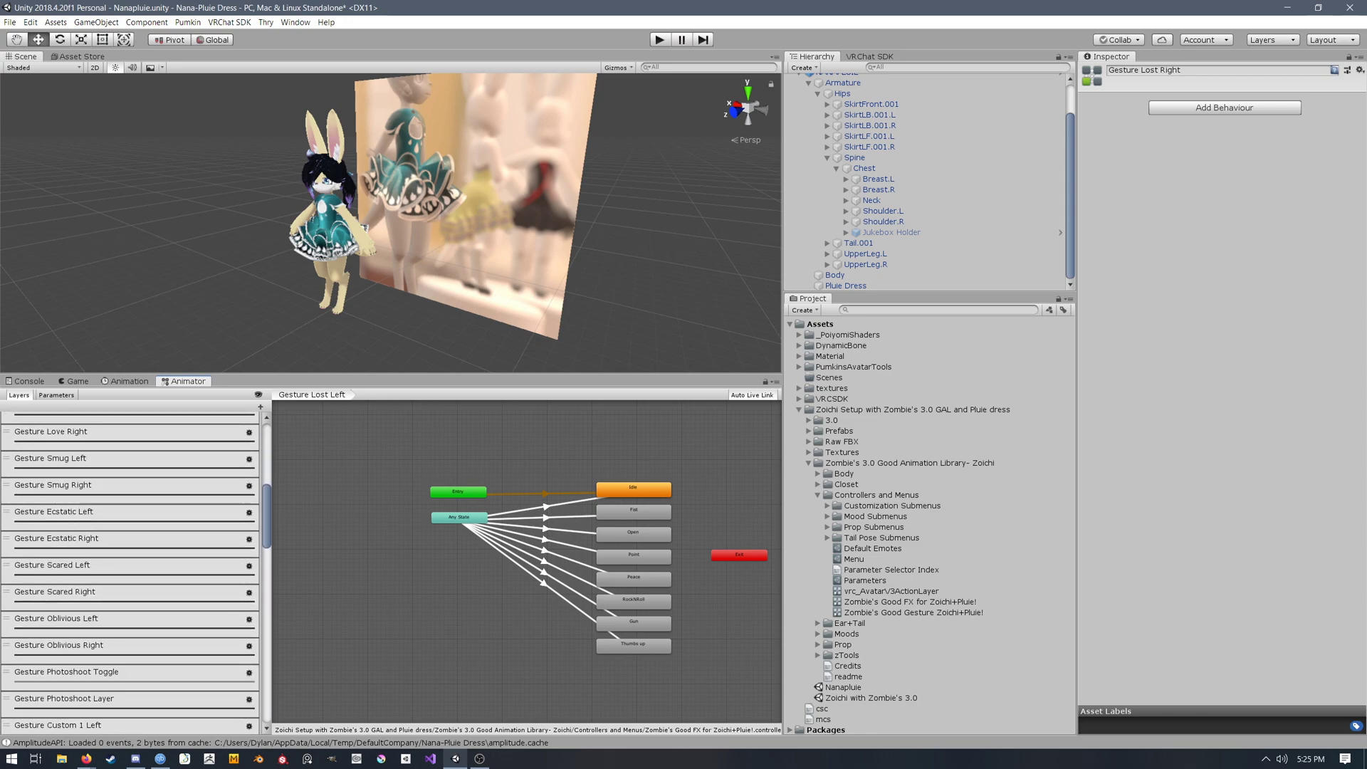
drag(267, 516, 267, 517)
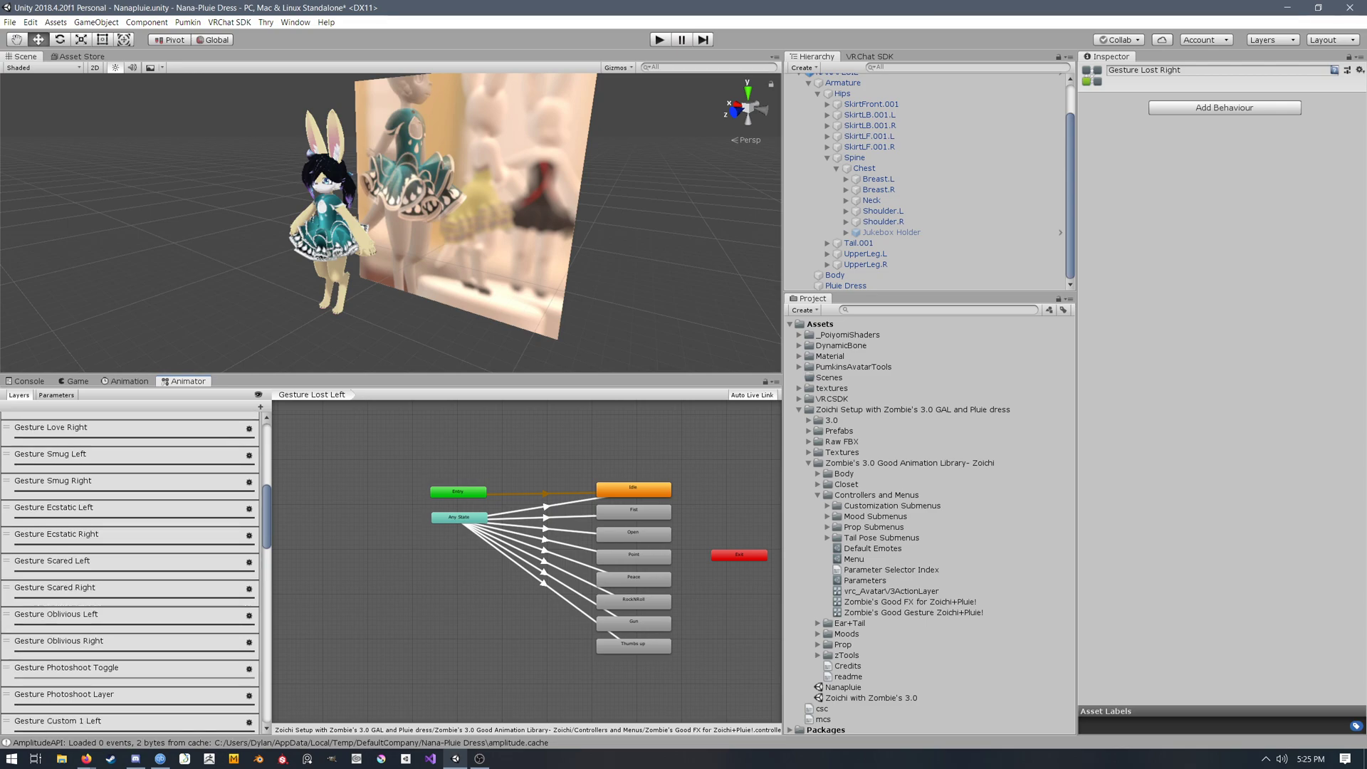
drag(267, 516, 267, 454)
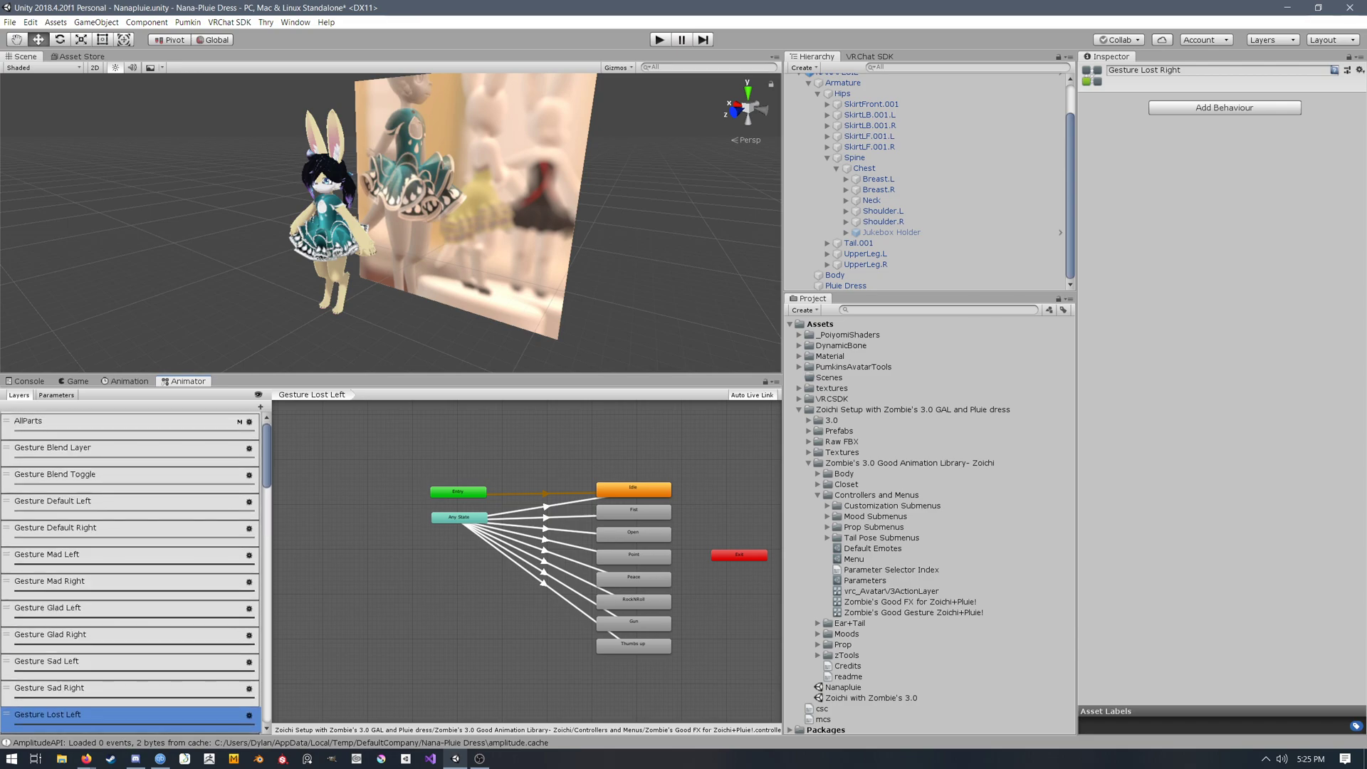
click(142, 450)
middle_drag(513, 605, 485, 600)
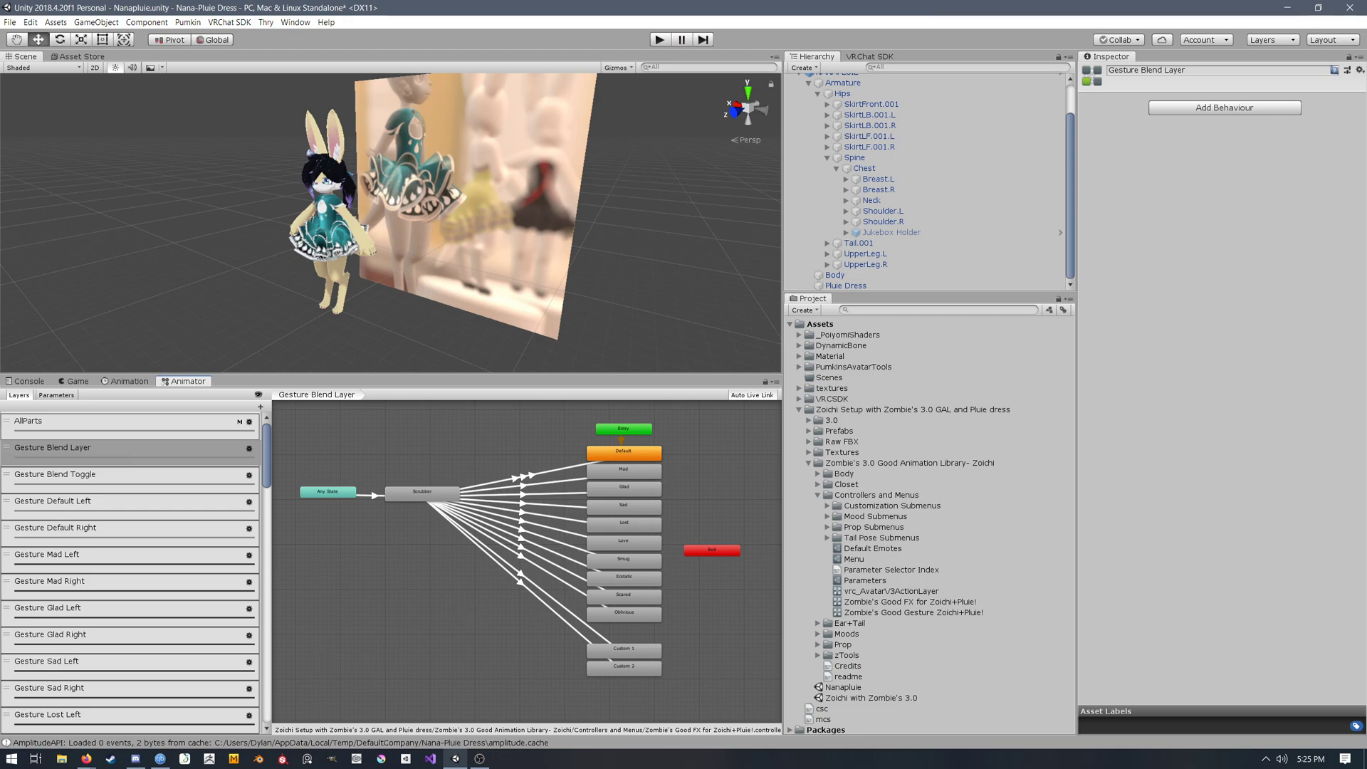
drag(314, 686, 376, 620)
drag(303, 692, 418, 615)
middle_drag(498, 570, 513, 567)
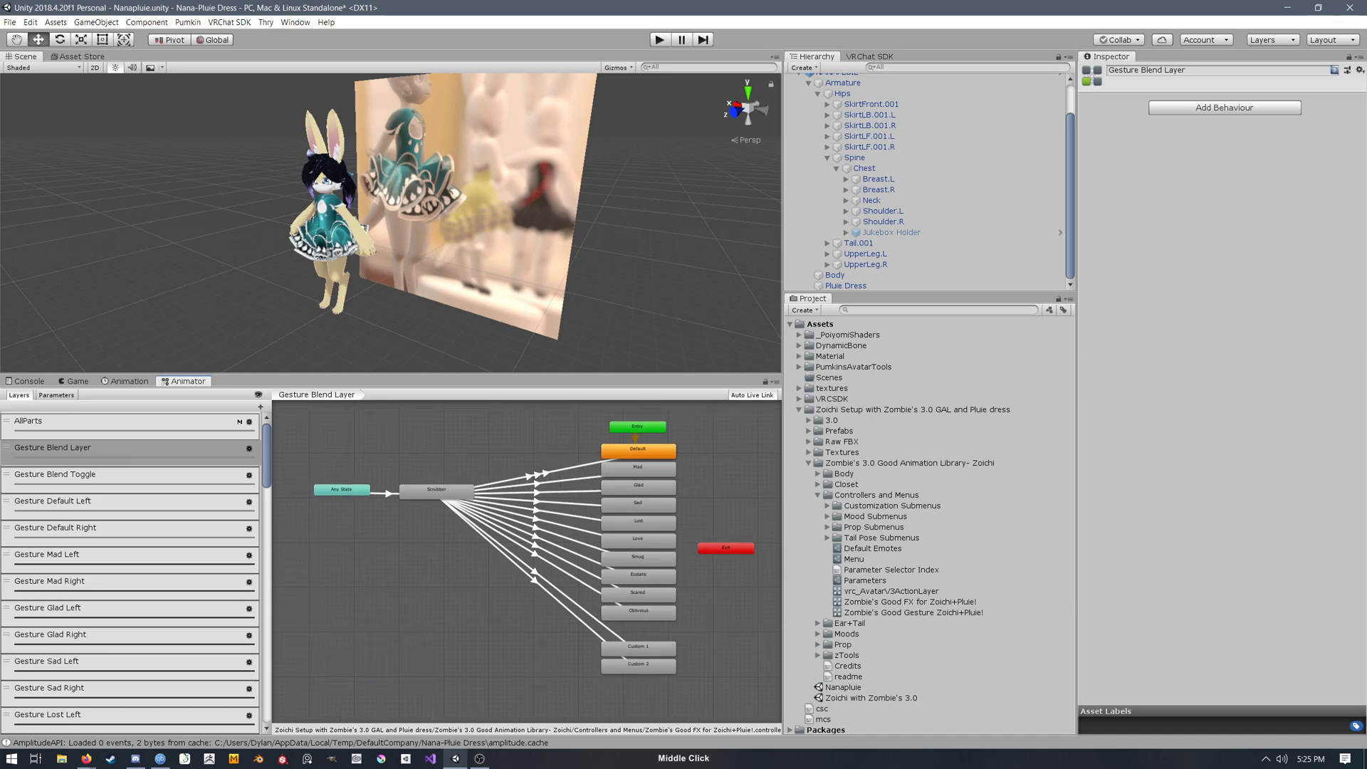
middle_drag(498, 570, 497, 567)
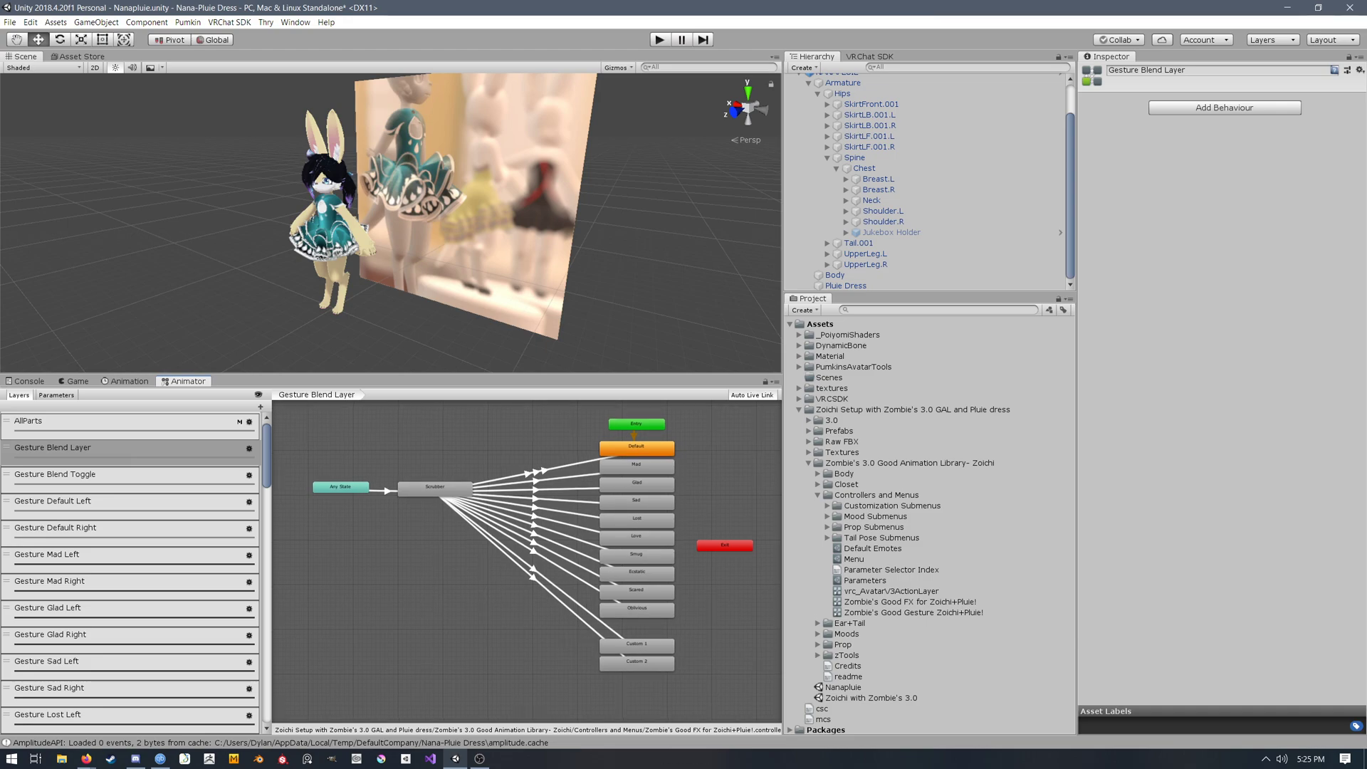
middle_drag(498, 569, 485, 580)
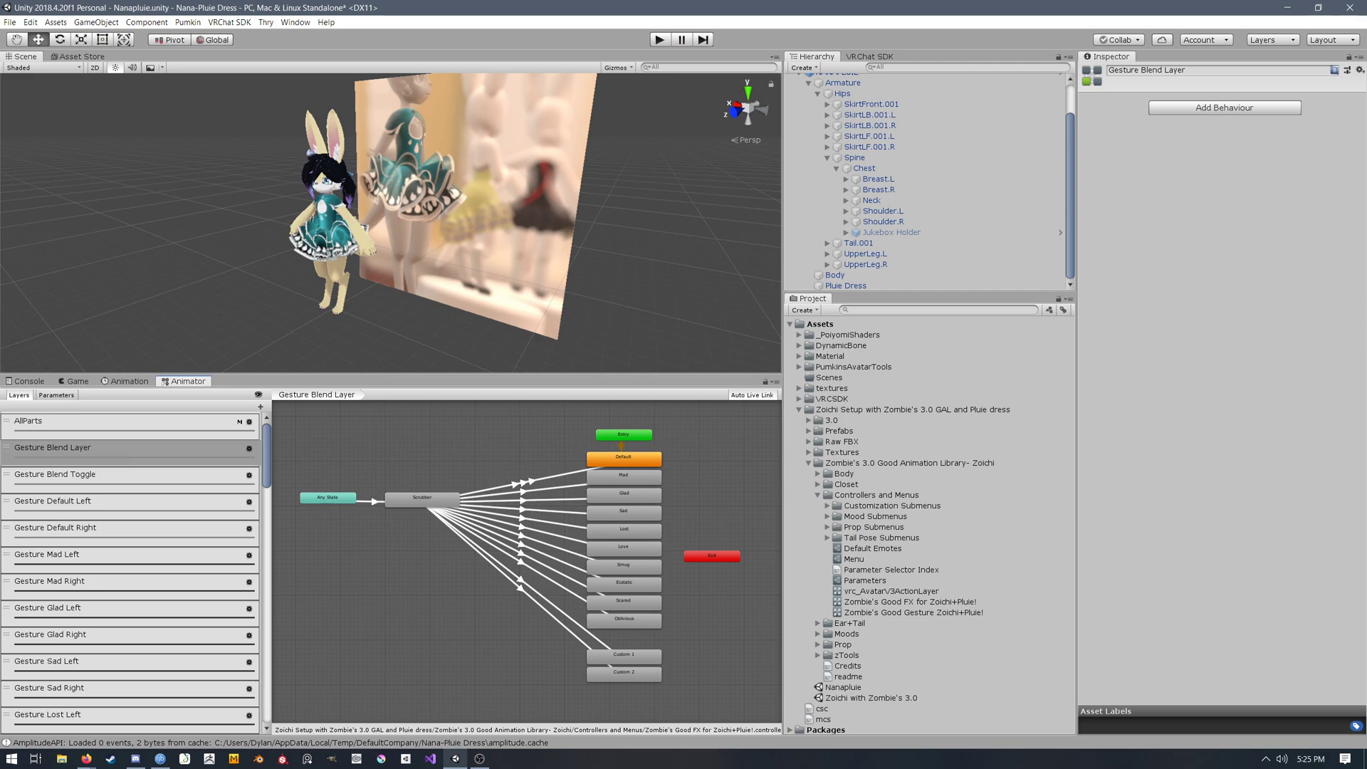
mouse_move(499, 570)
middle_down()
mouse_move(496, 546)
mouse_move(508, 559)
middle_up()
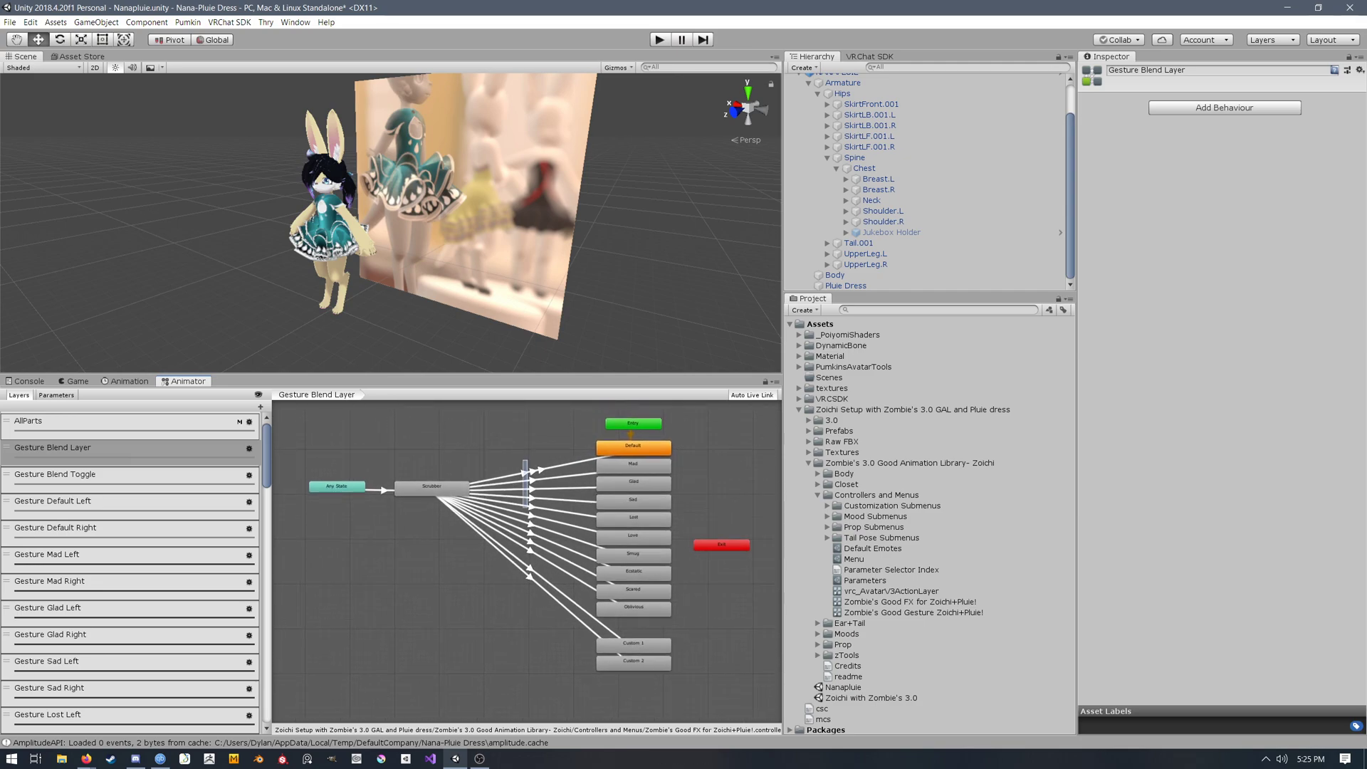
Step: Inspect the Selector conditions on the transition from Any State to Scrubber
click(376, 490)
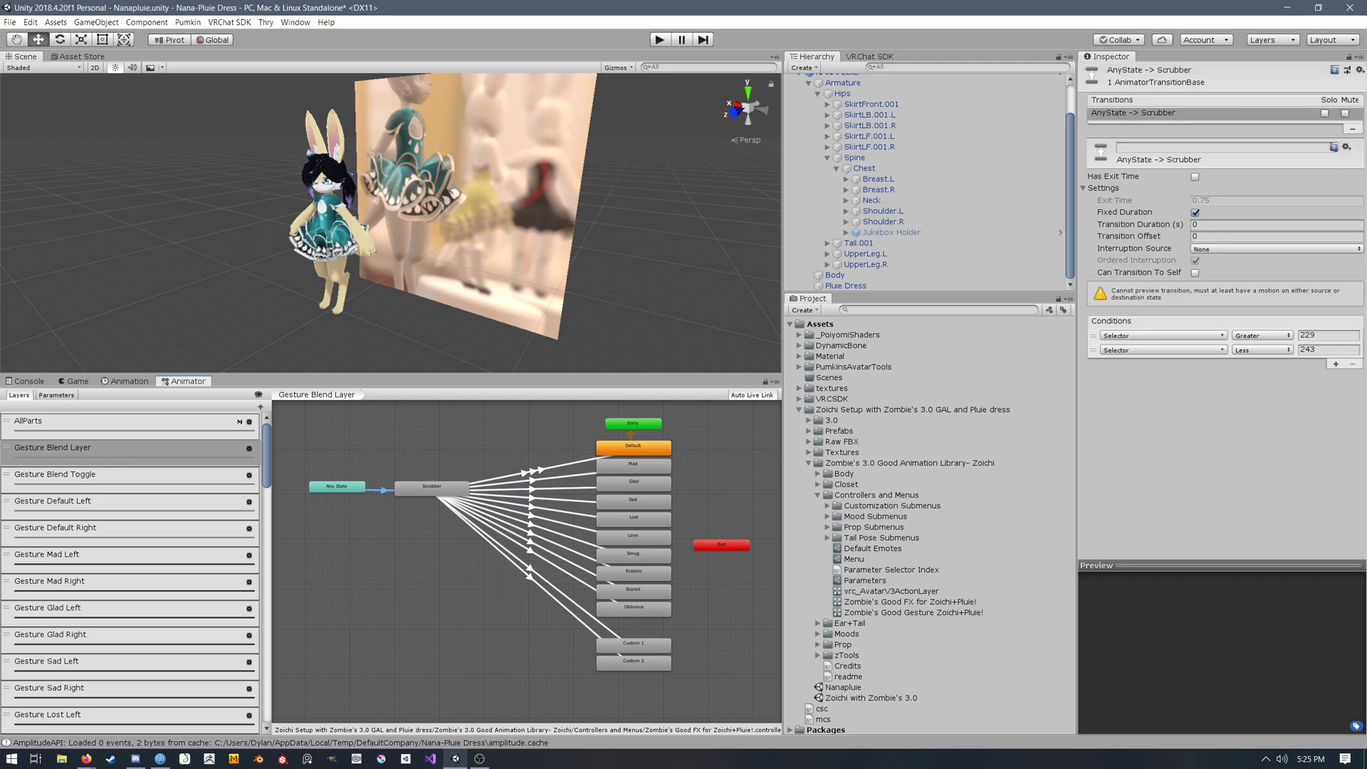
middle_drag(508, 558, 514, 558)
click(1327, 335)
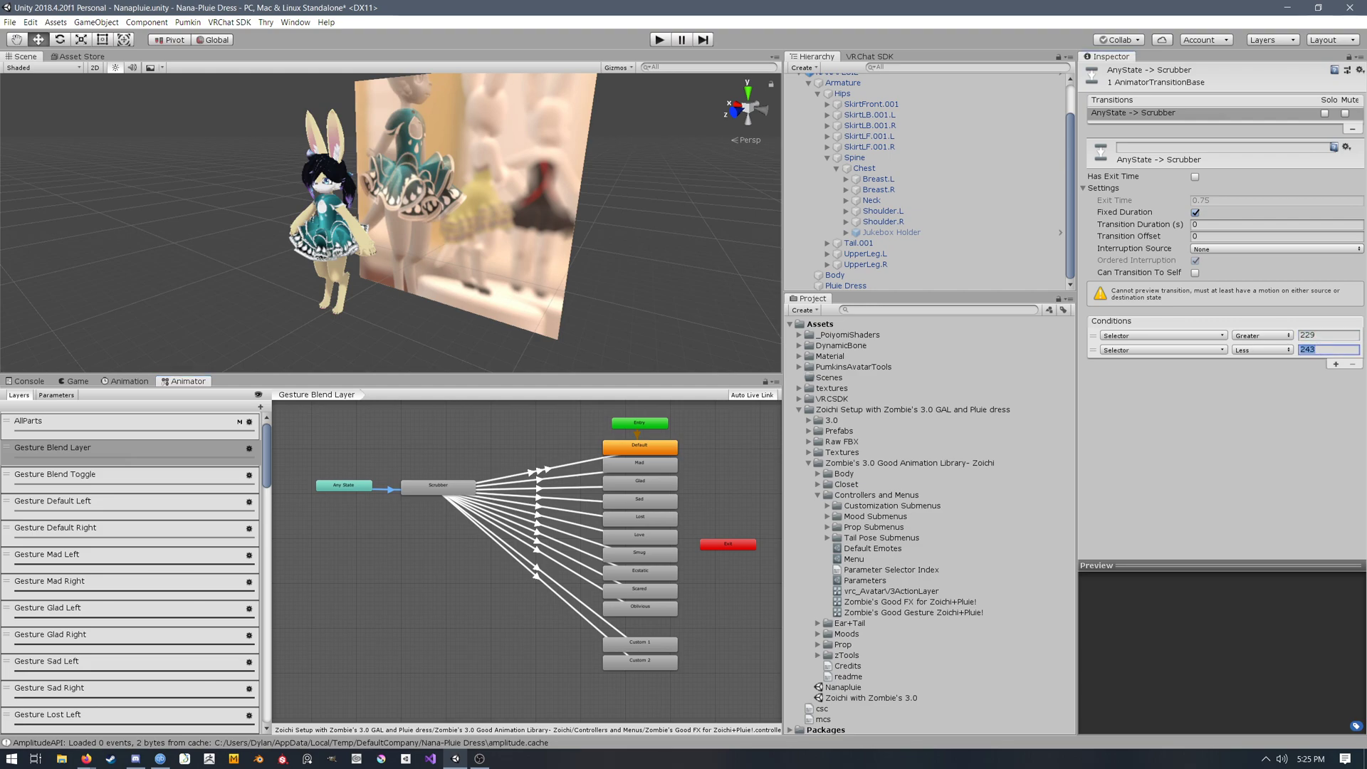
Step: Check the Any State to Scrubber conditions against the Gesture Sets / Moods entries in the Parameter Selector Index
click(892, 570)
scroll(1218, 377, down, 10)
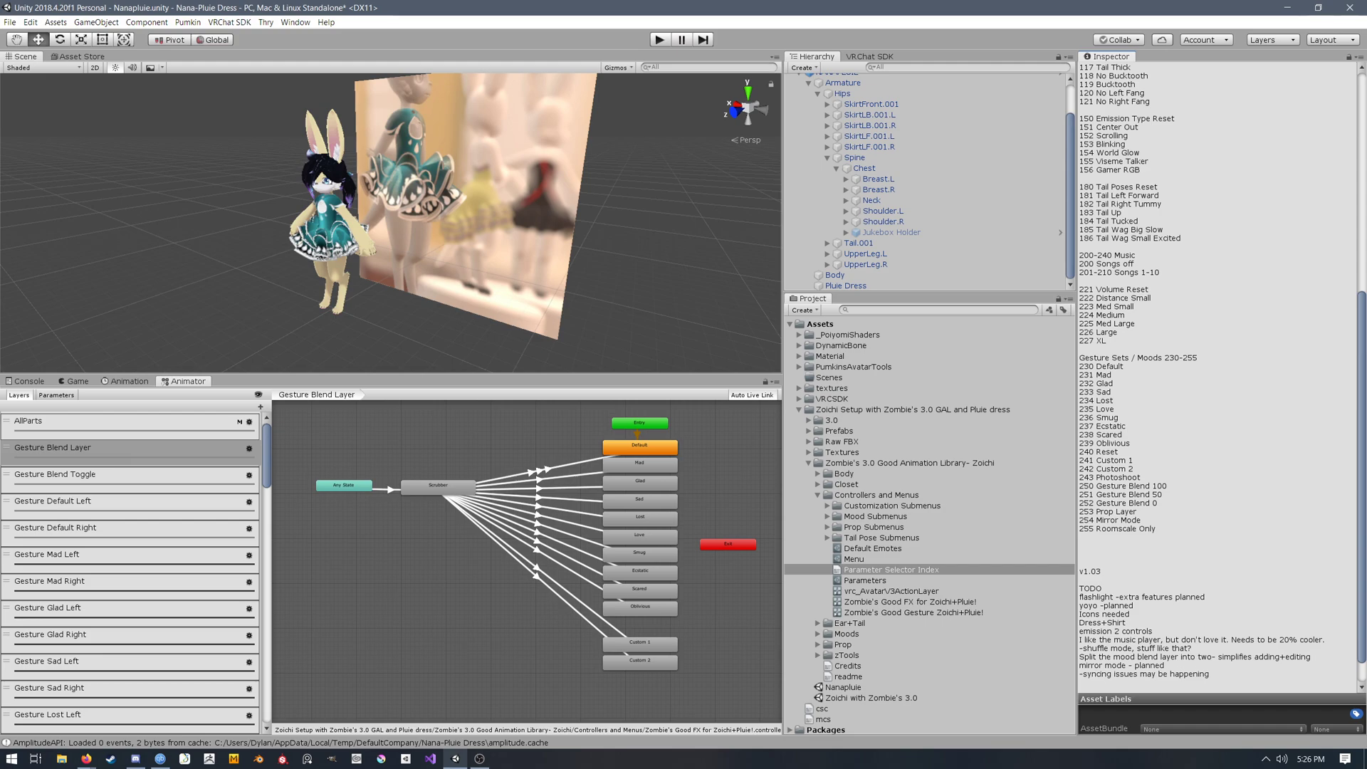
click(390, 489)
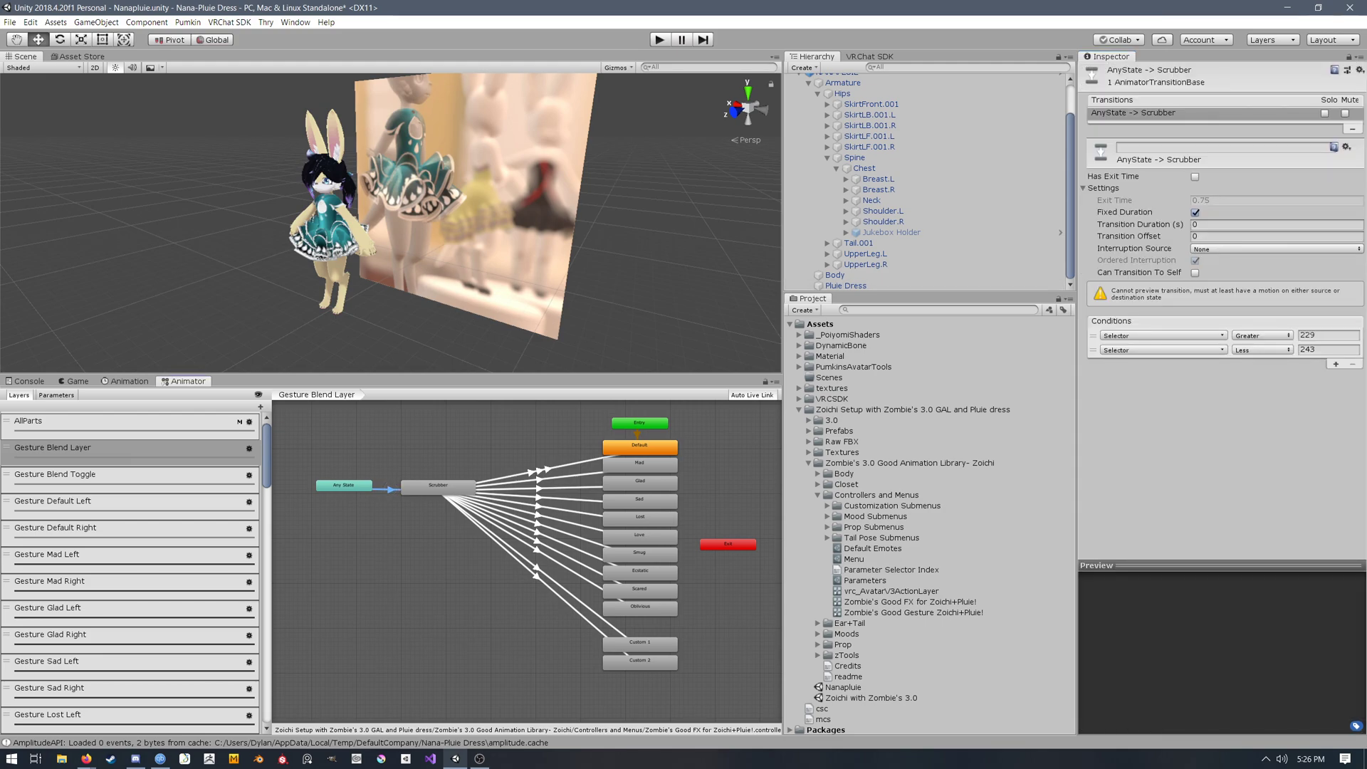
click(1088, 338)
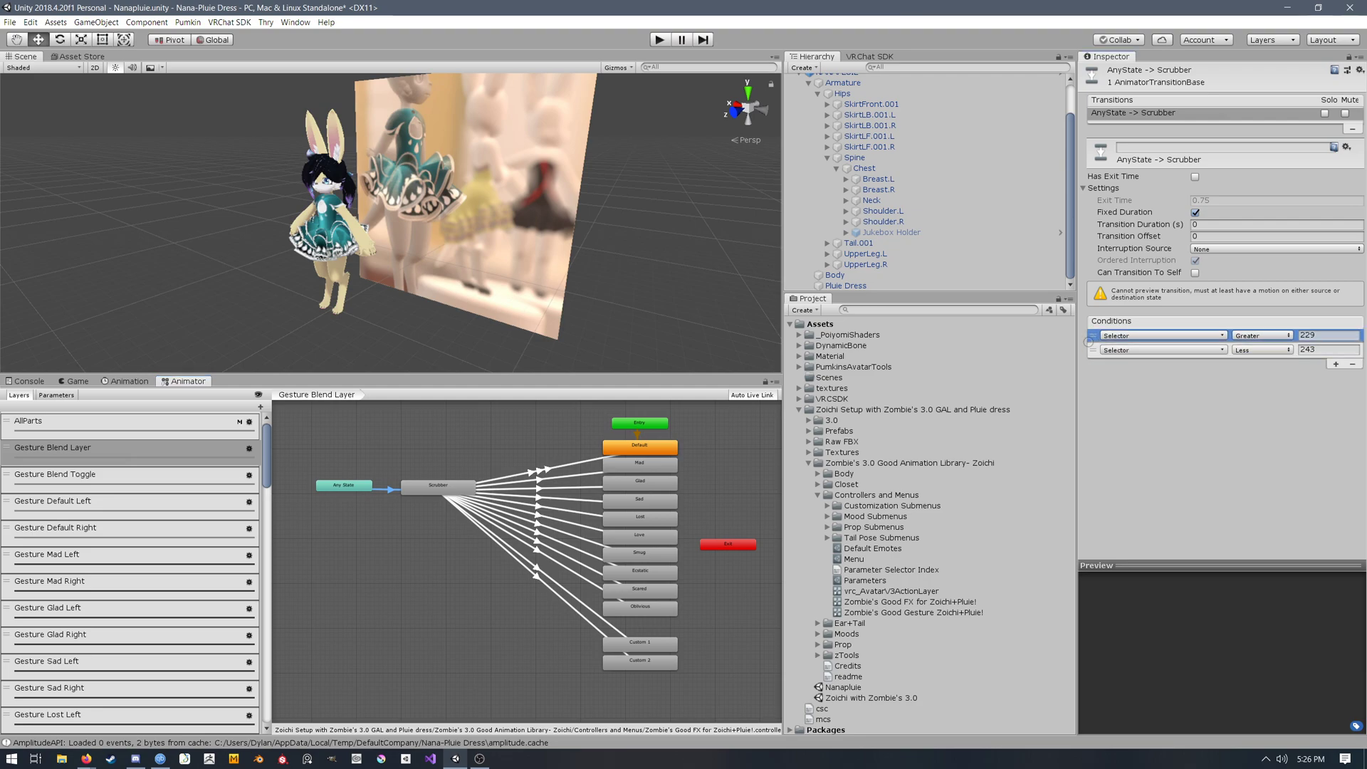
click(1319, 349)
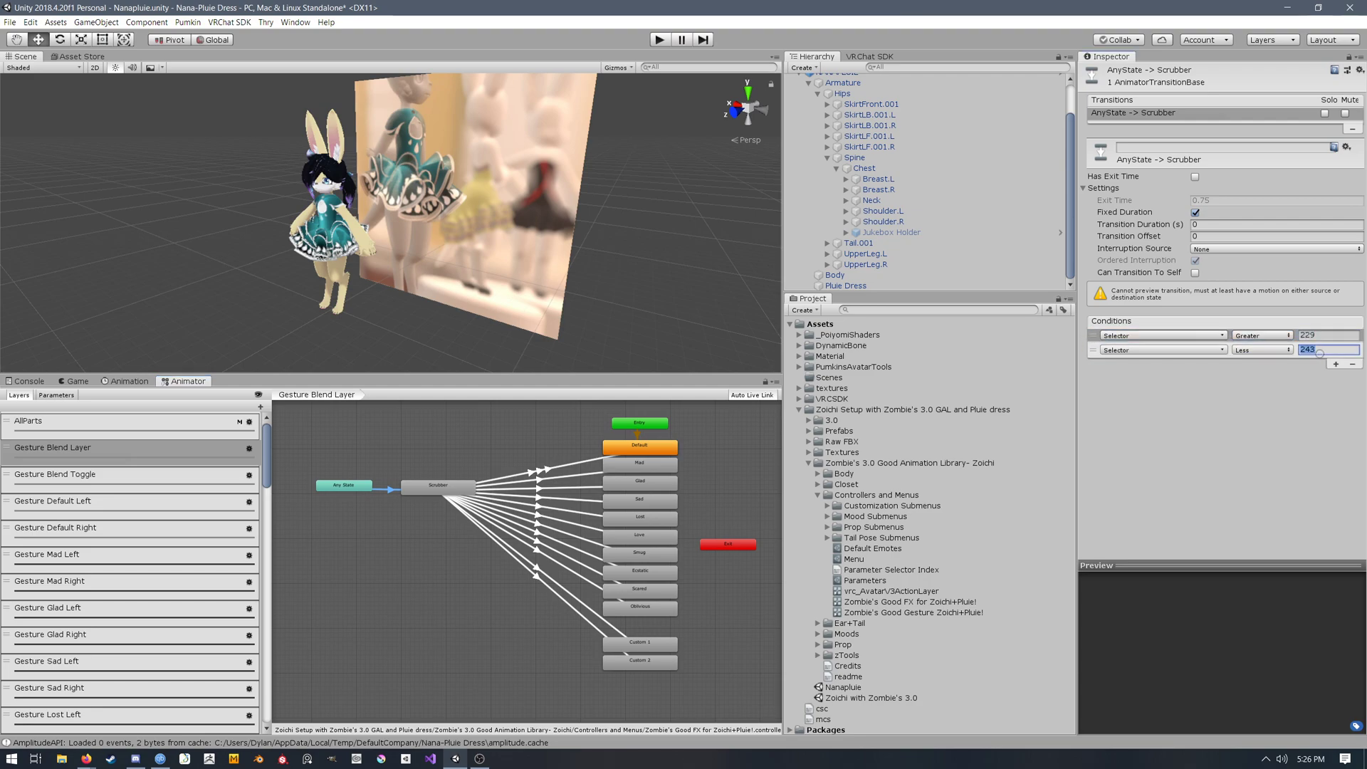
click(1094, 355)
Step: Select the Scrubber state and review its transitions and all of its VRC Animator Layer Control behaviours
click(440, 488)
middle_drag(498, 569, 495, 562)
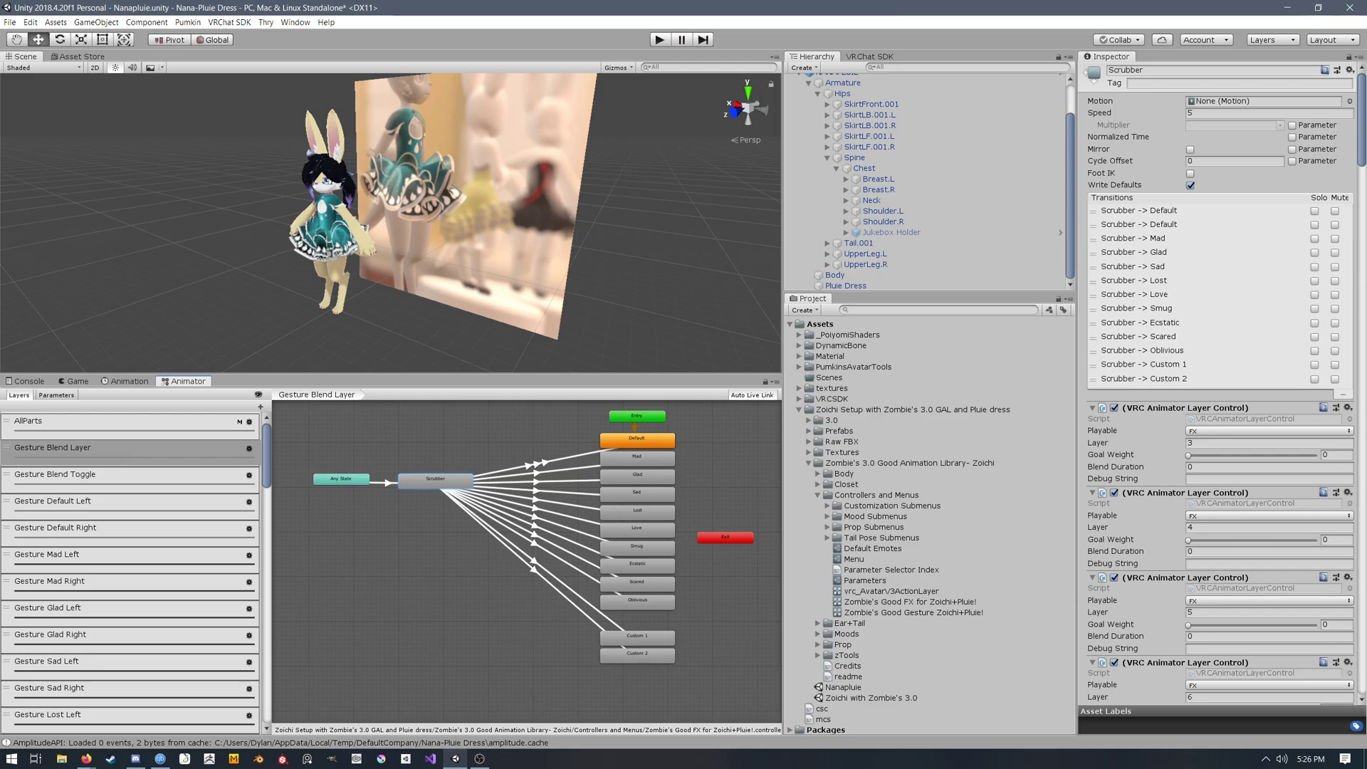
scroll(1220, 385, down, 10)
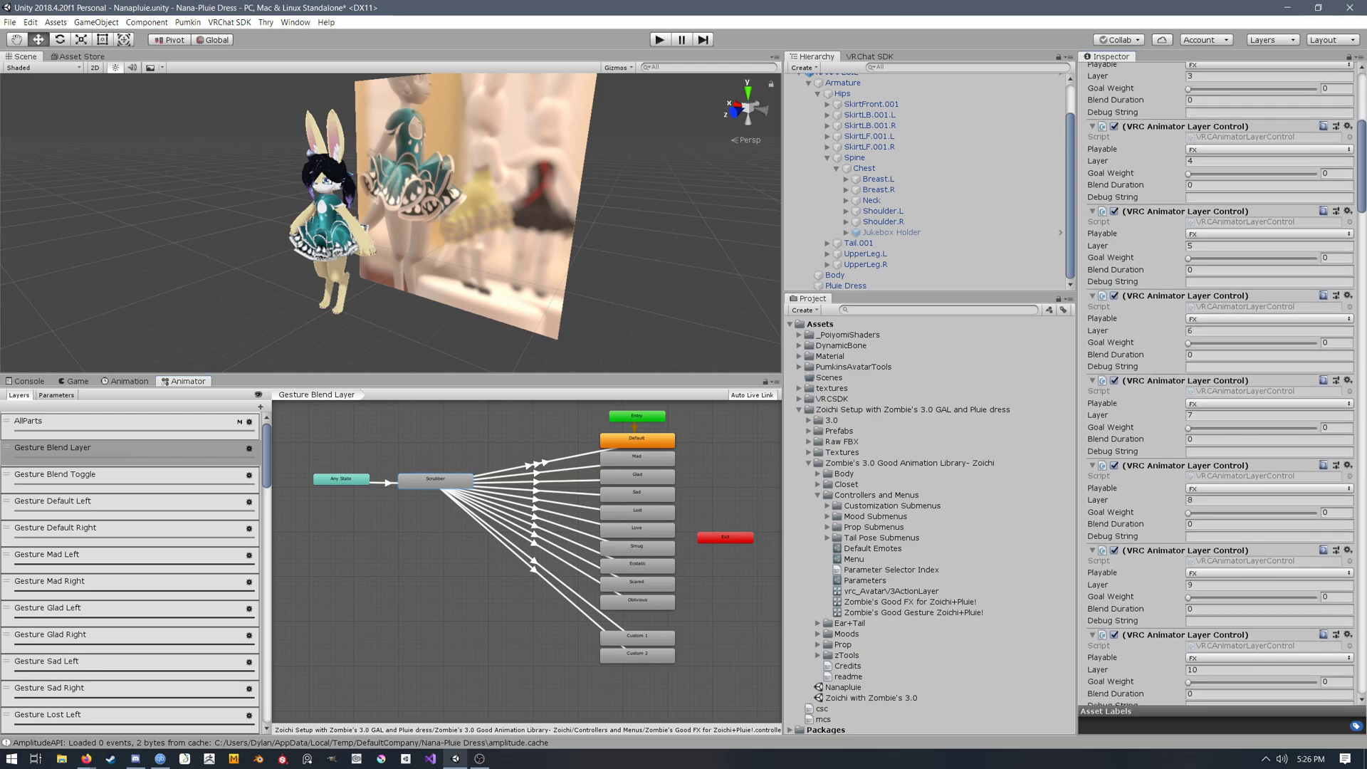
scroll(1220, 385, down, 20)
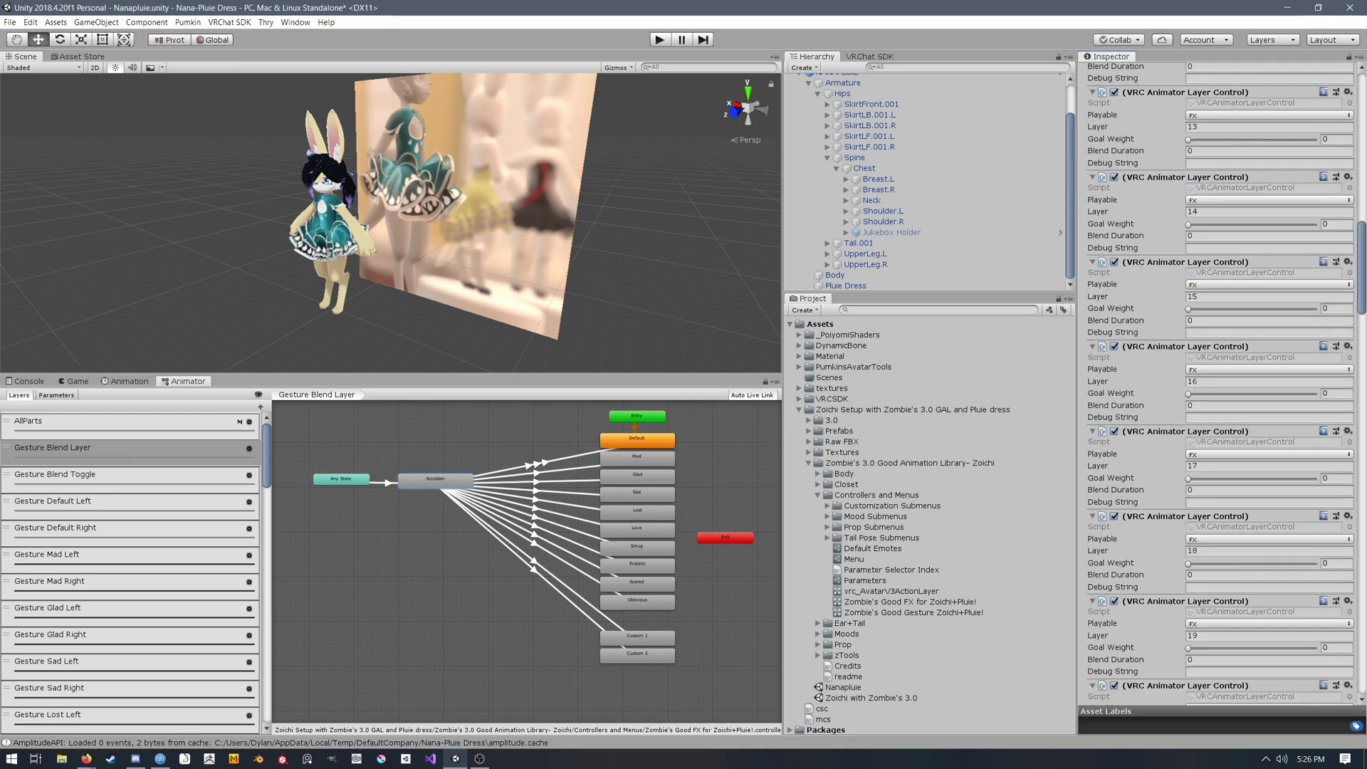
scroll(1221, 384, down, 15)
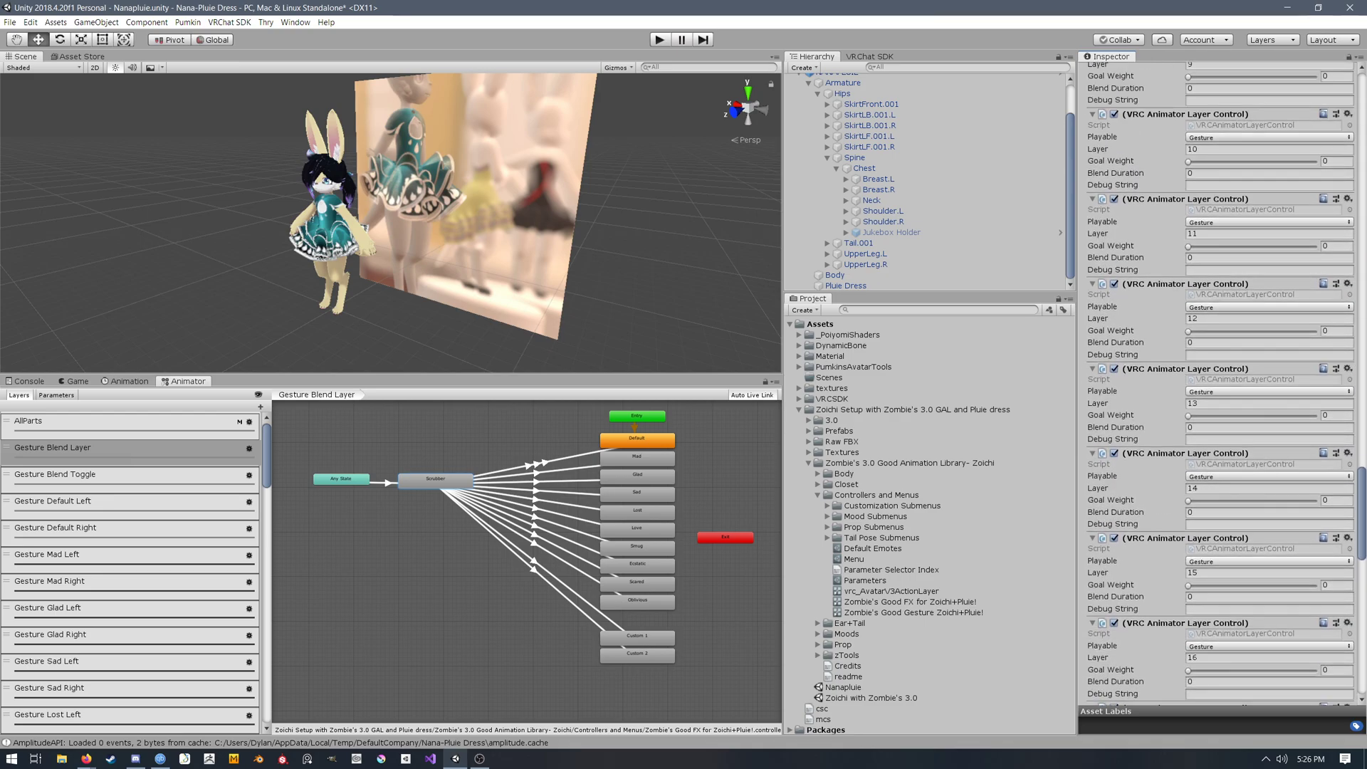
scroll(1221, 385, up, 20)
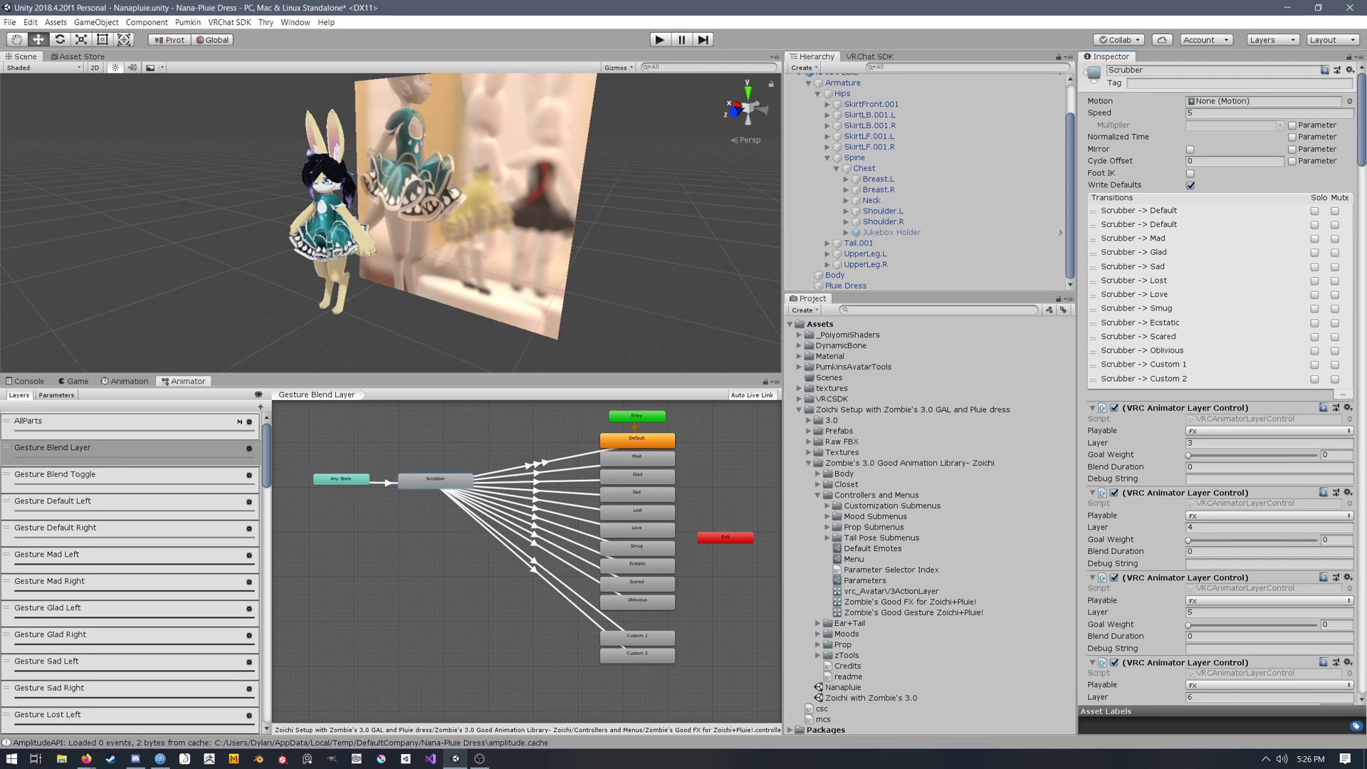
scroll(1218, 377, down, 20)
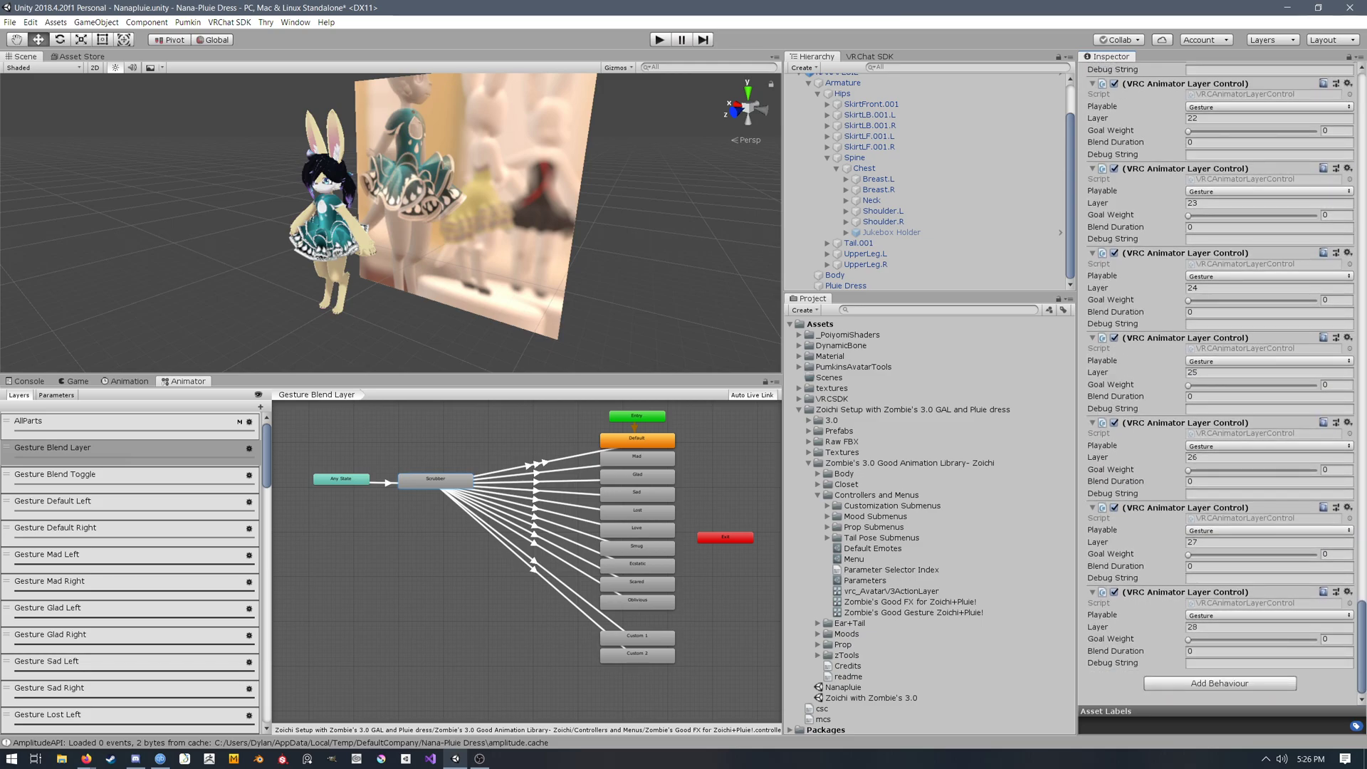
Step: Browse the behaviours that can be added to the Scrubber state, from VRCAnimatorLayerControl to VRCPlayableLayerControl
click(1219, 683)
key(Down)
key(Down)
key(Down)
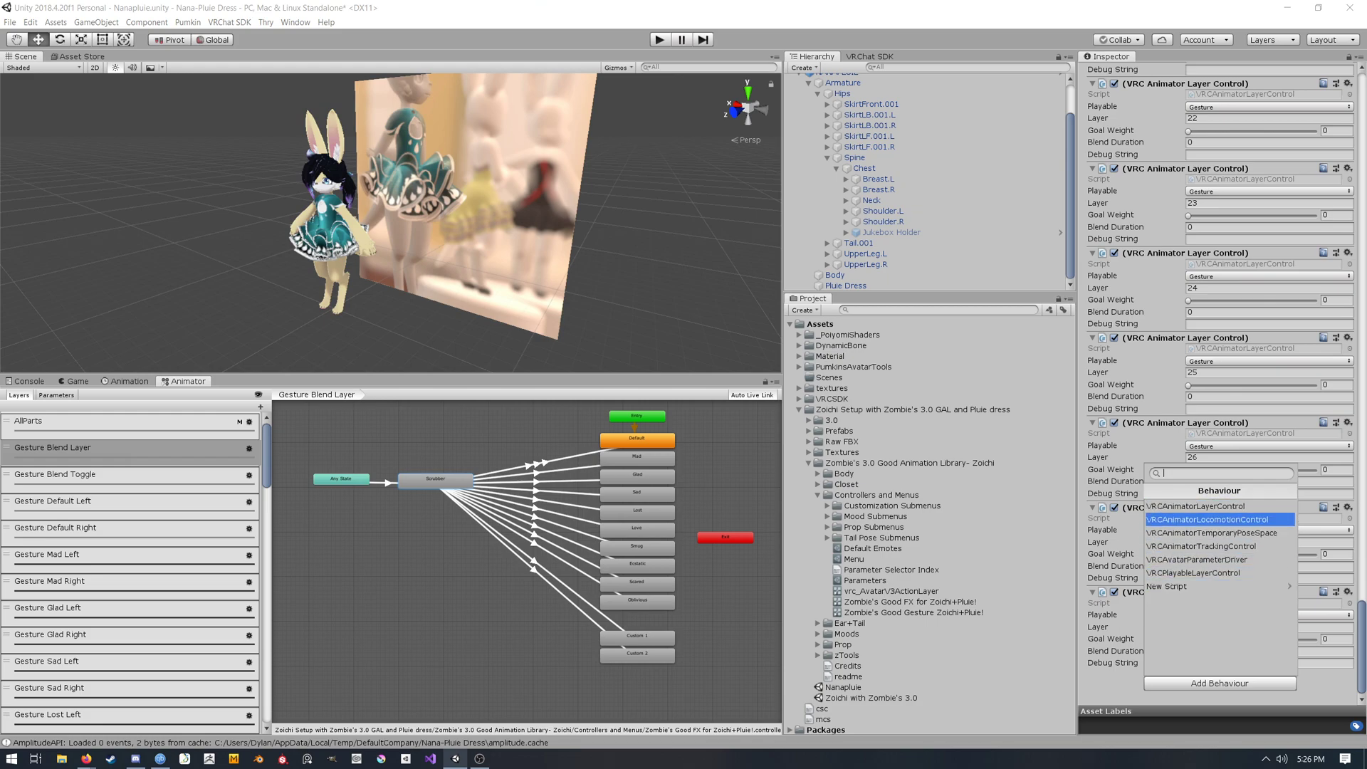
key(Down)
key(Up)
key(Down)
key(Down)
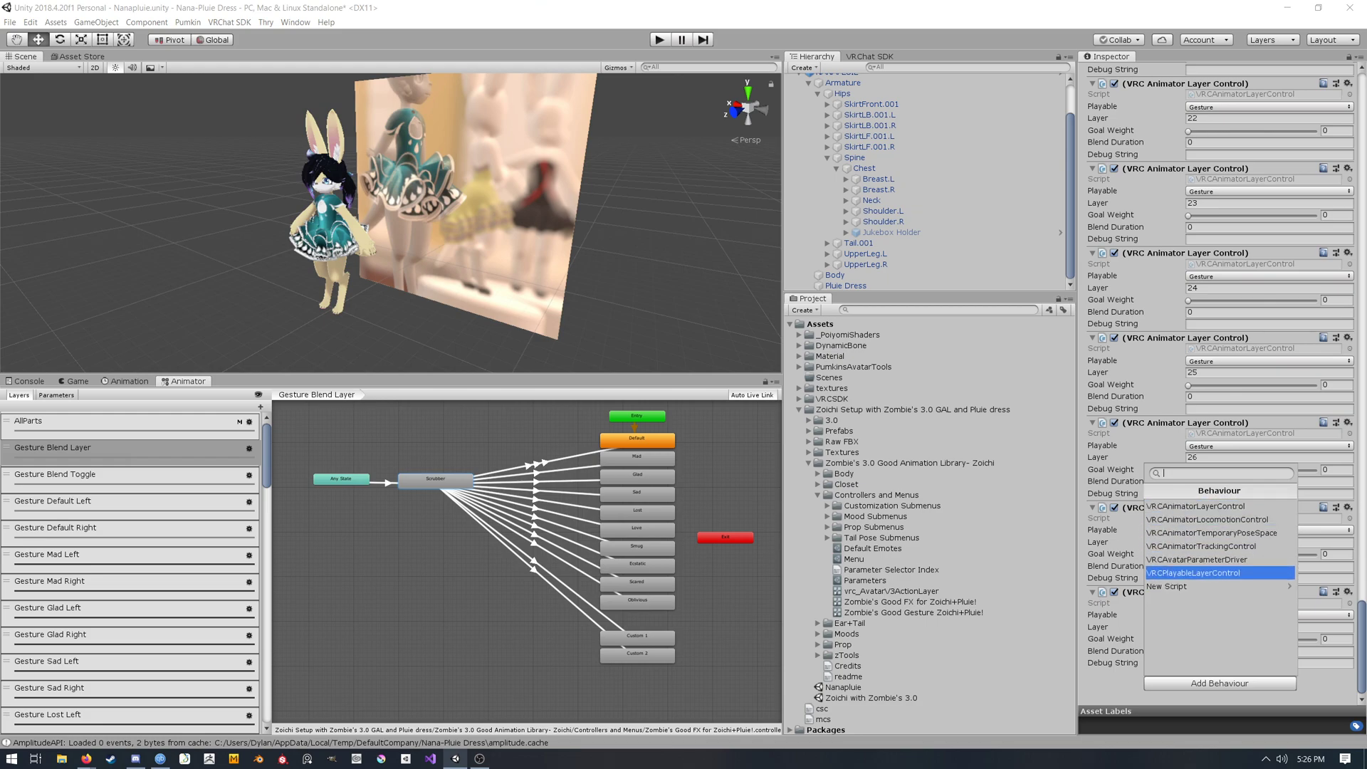
key(Up)
key(Up)
key(Up)
key(Up)
key(Up)
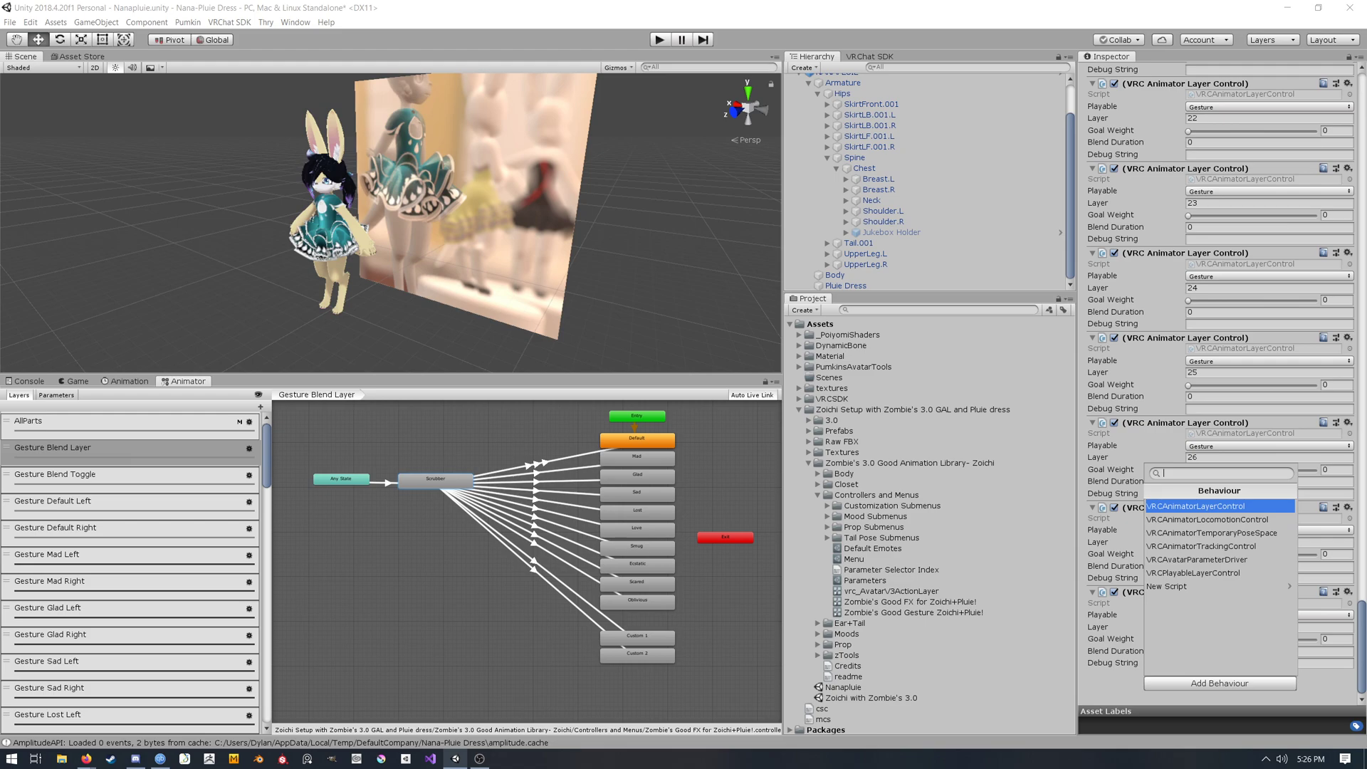
key(Return)
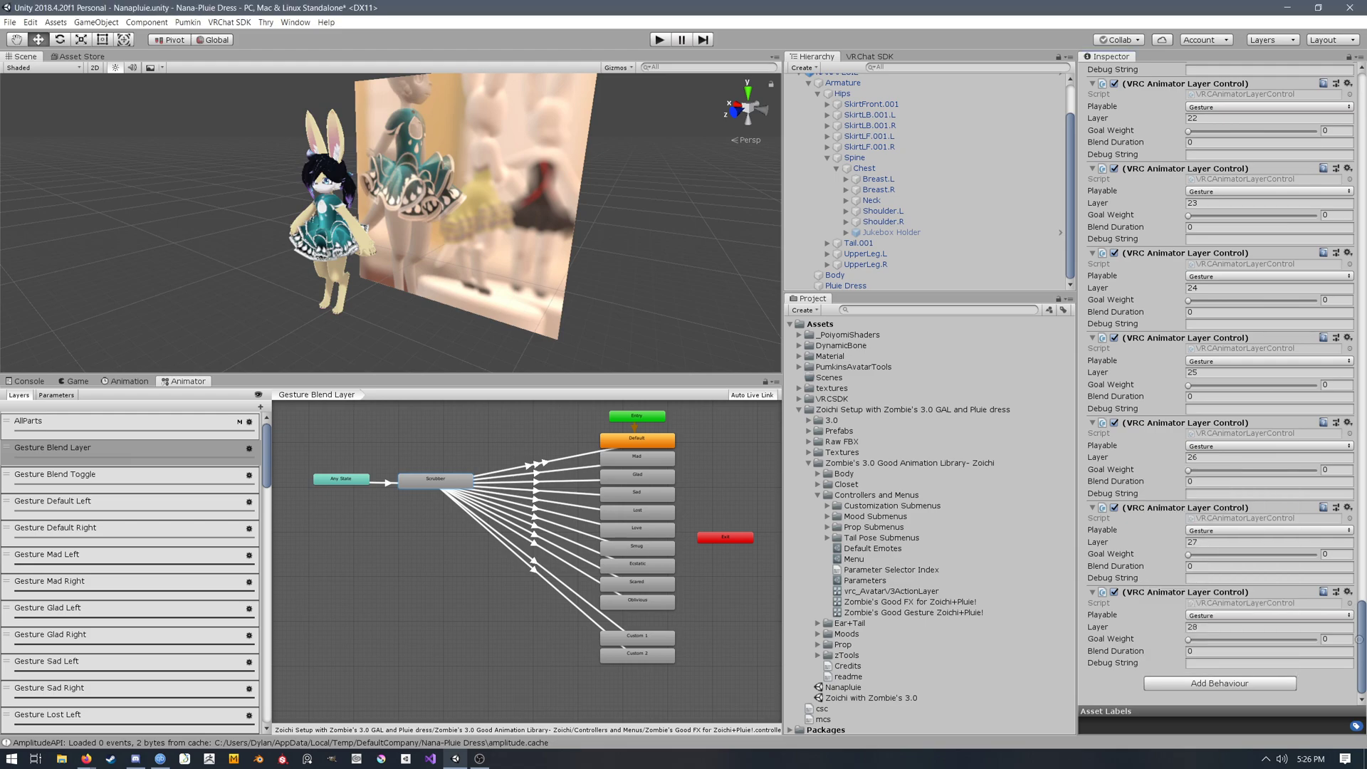
Step: Inspect the Default, Mad and Glad states of the Gesture Blend Layer, ending on Mad
scroll(1221, 384, up, 15)
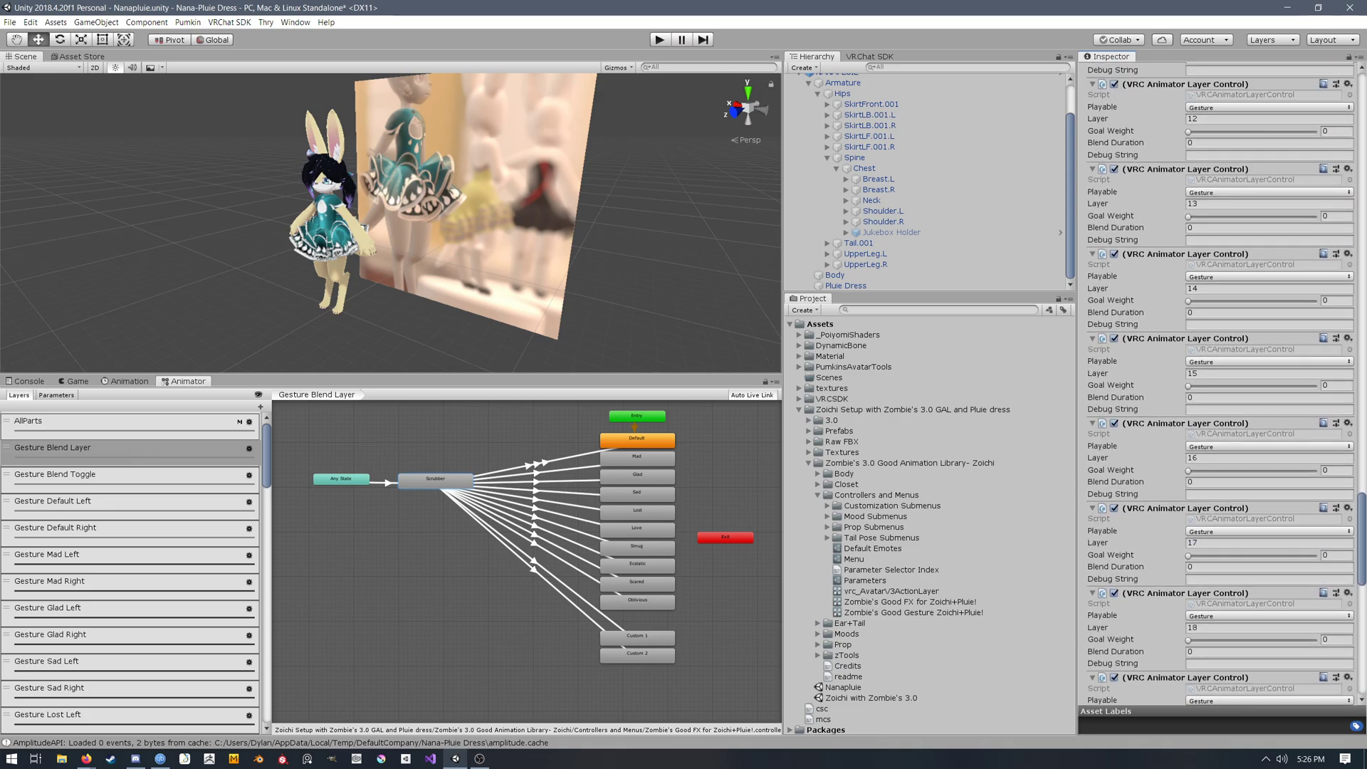
scroll(1220, 384, up, 14)
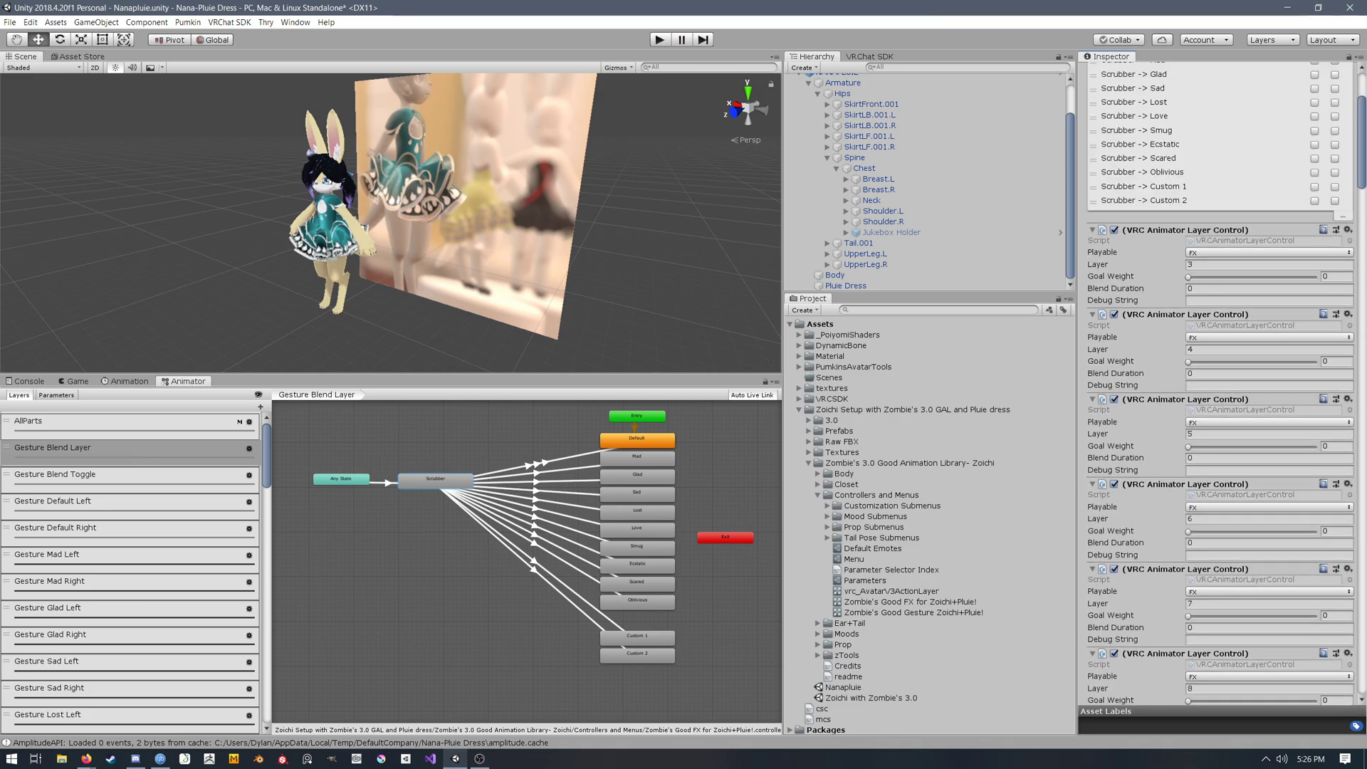
scroll(1221, 384, up, 4)
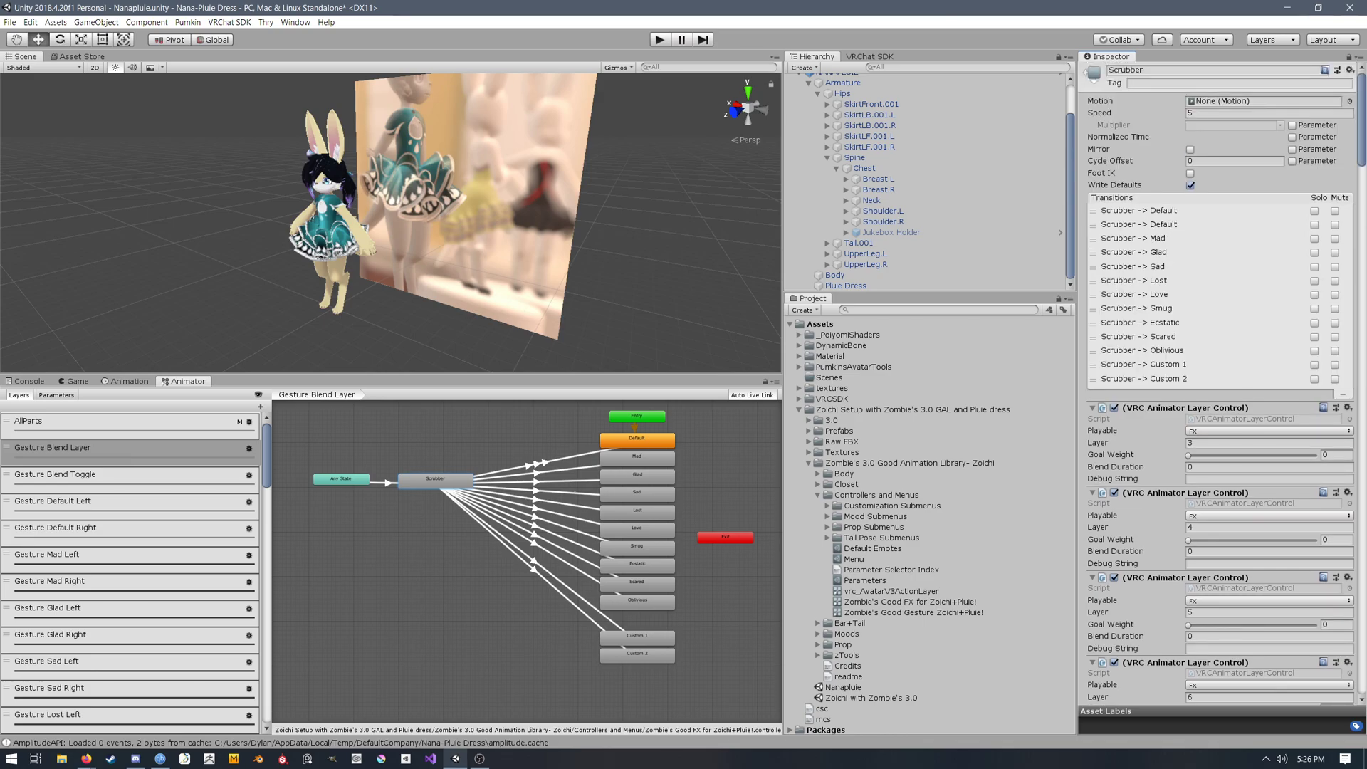
middle_drag(442, 541, 453, 542)
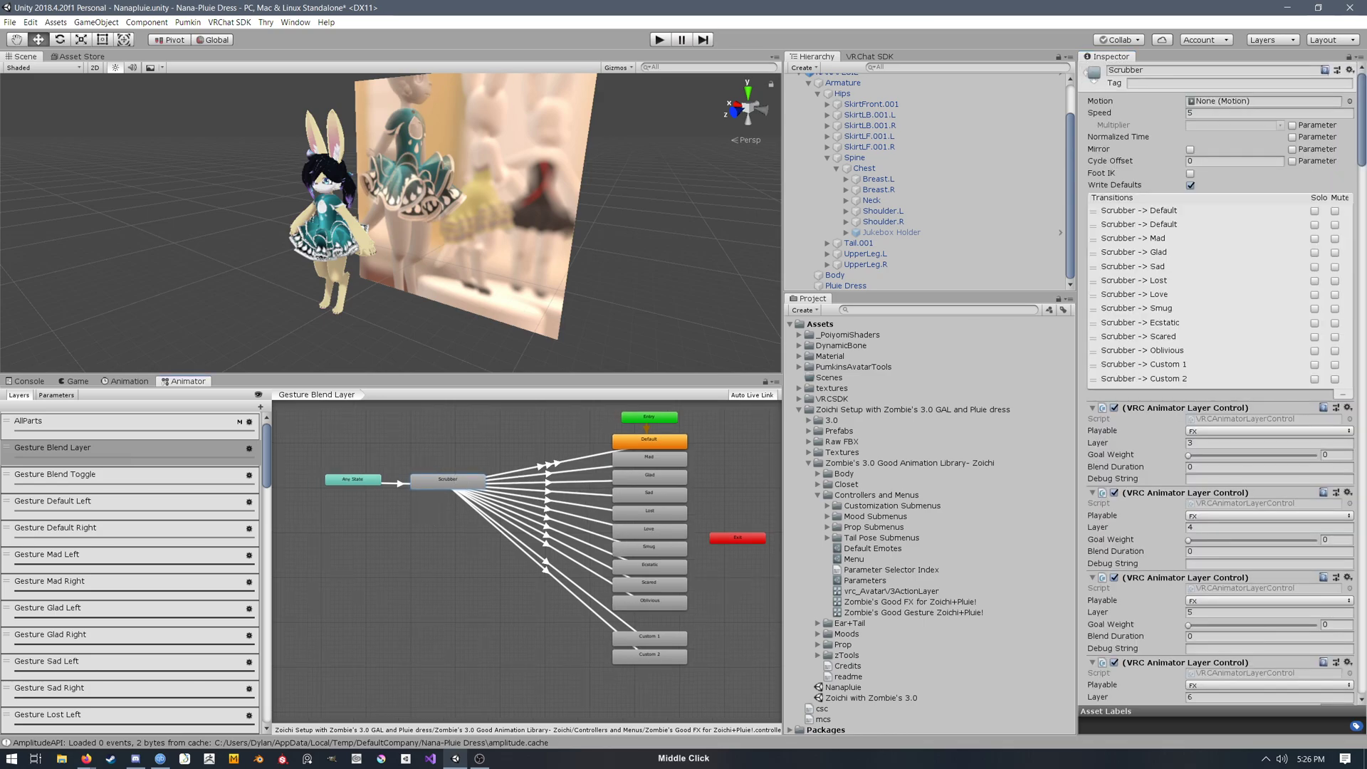
click(649, 441)
middle_drag(650, 443, 659, 456)
click(659, 473)
click(659, 491)
click(659, 473)
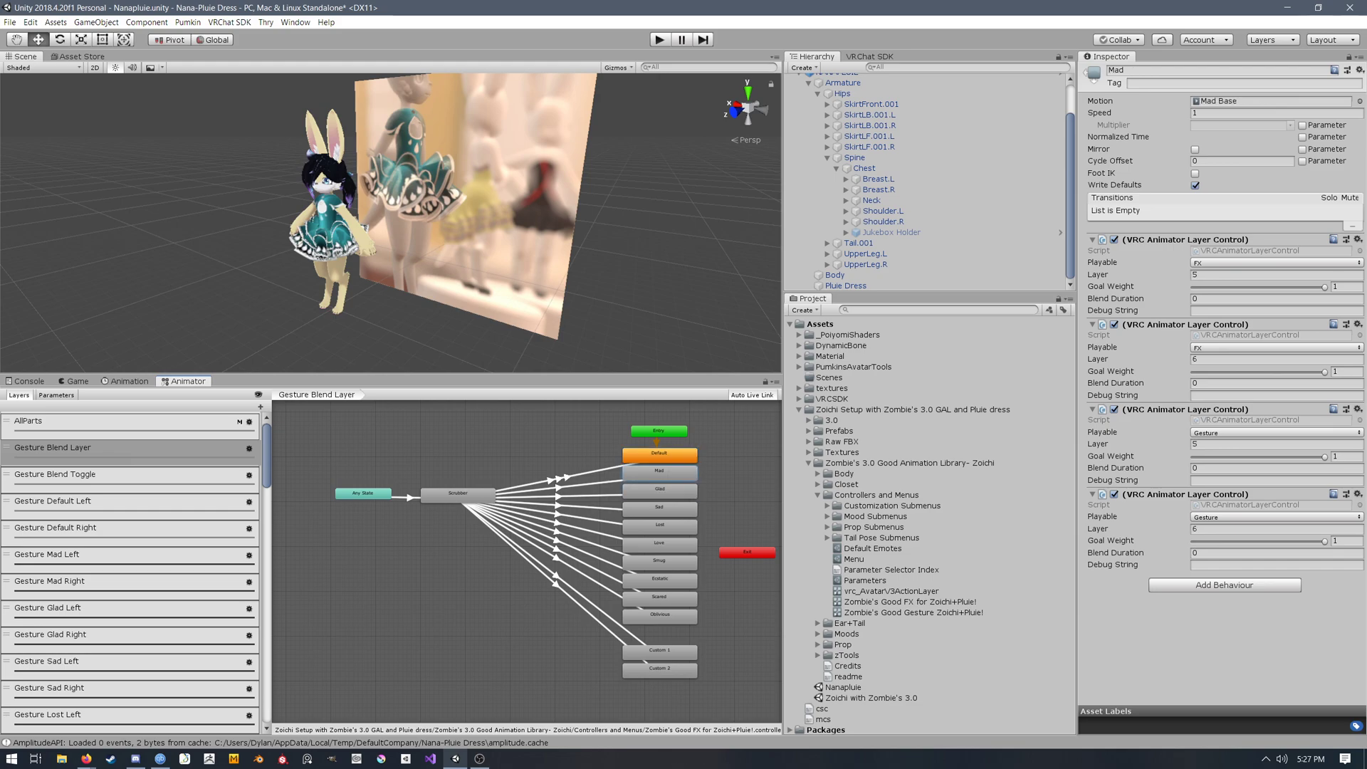
Step: Examine the layer numbers and goal weights in the Mad state's layer controls and compare them with the Default state's
click(1346, 456)
click(1146, 618)
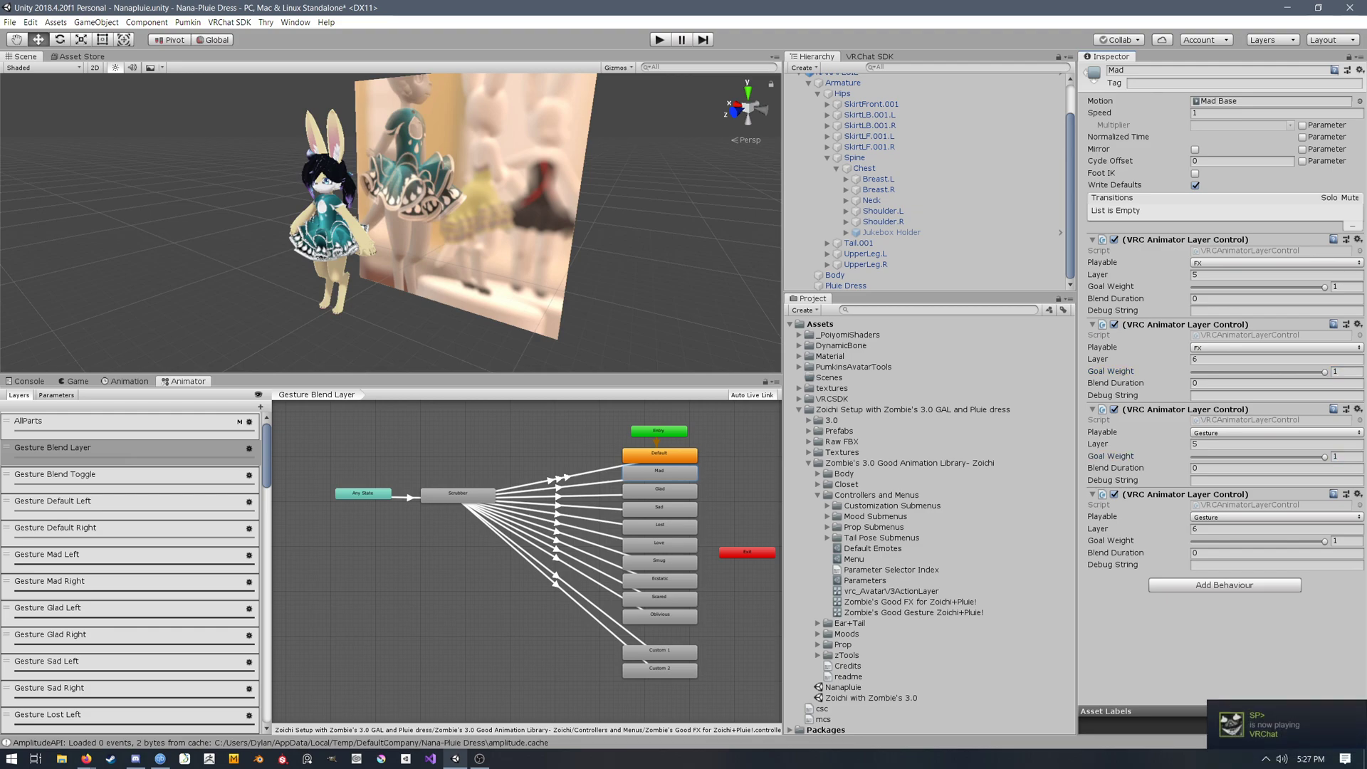
scroll(132, 569, down, 15)
scroll(132, 569, up, 15)
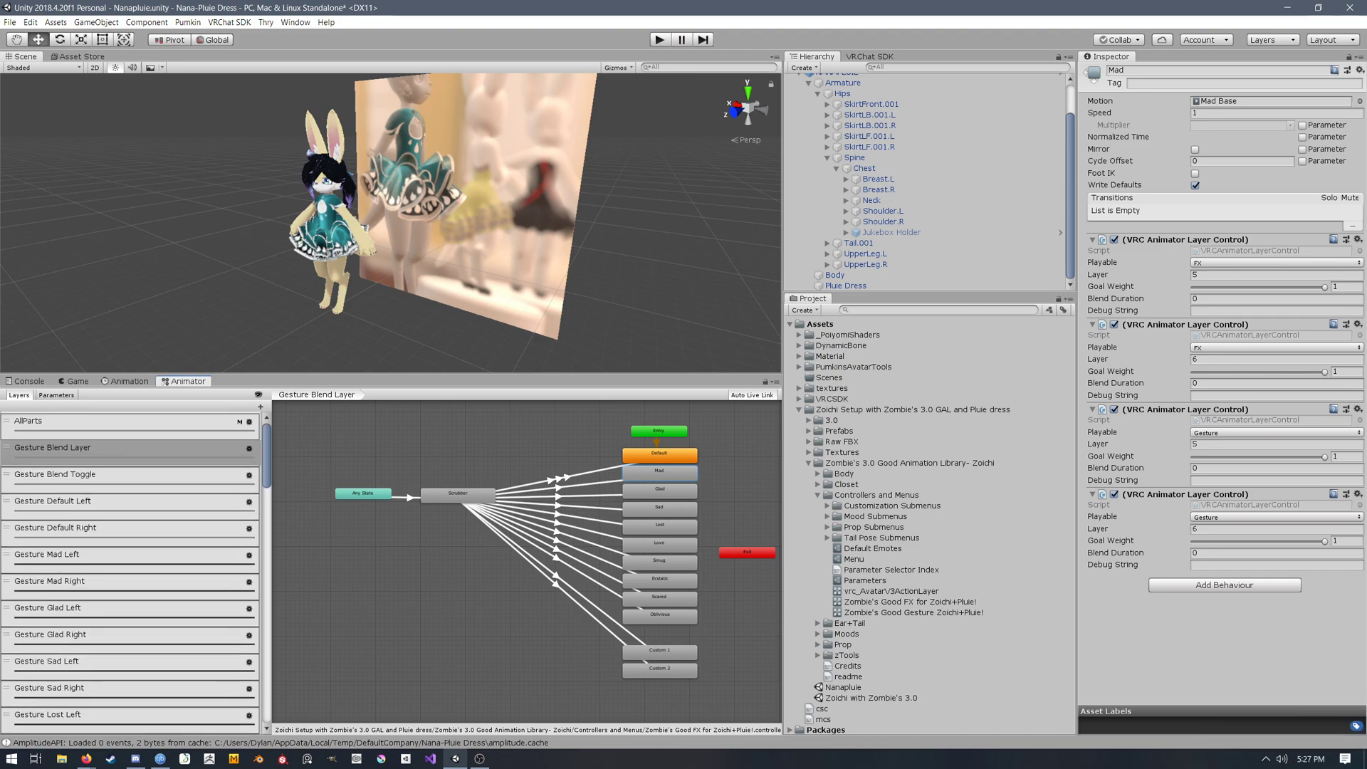
click(666, 454)
middle_drag(666, 454, 660, 450)
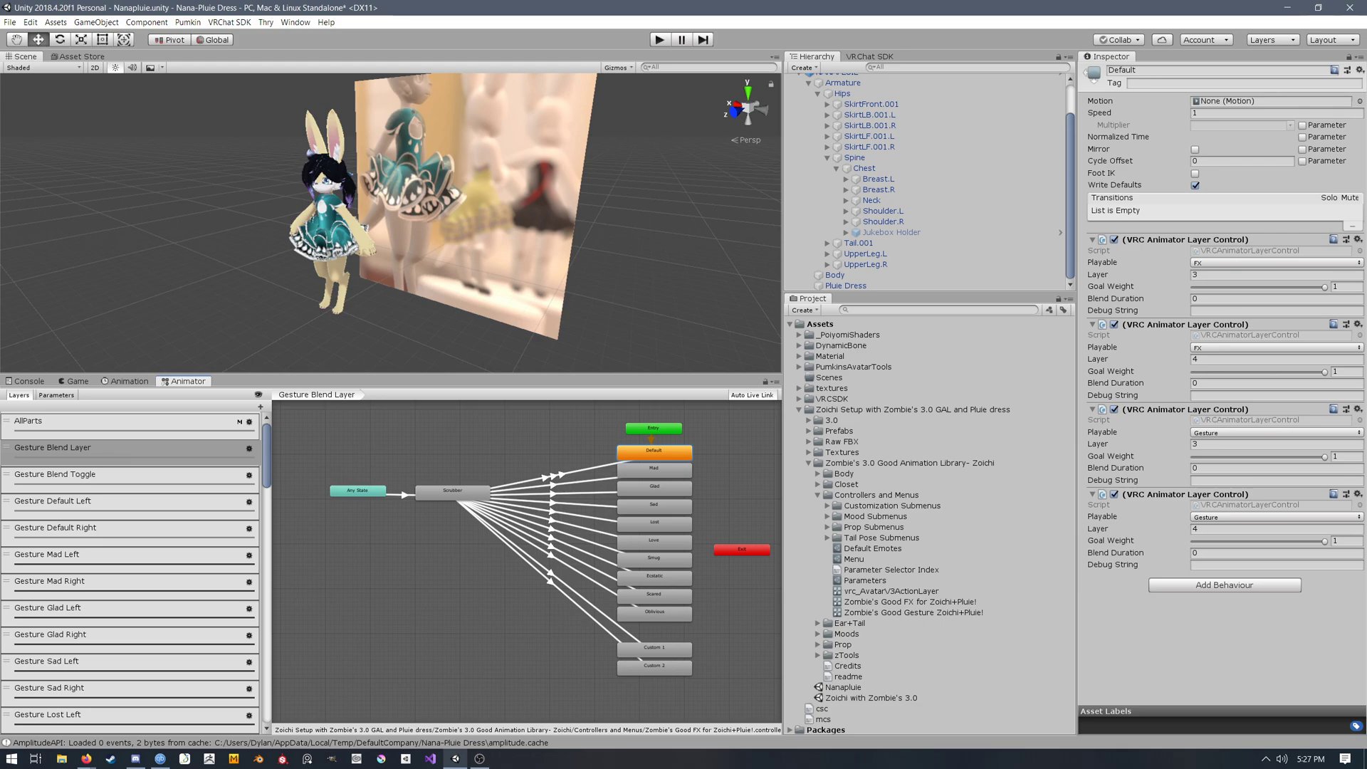
Step: Trace the Gesture Blend Layer's flow from Any State through Scrubber to Mad, checking each transition's Selector conditions
click(402, 494)
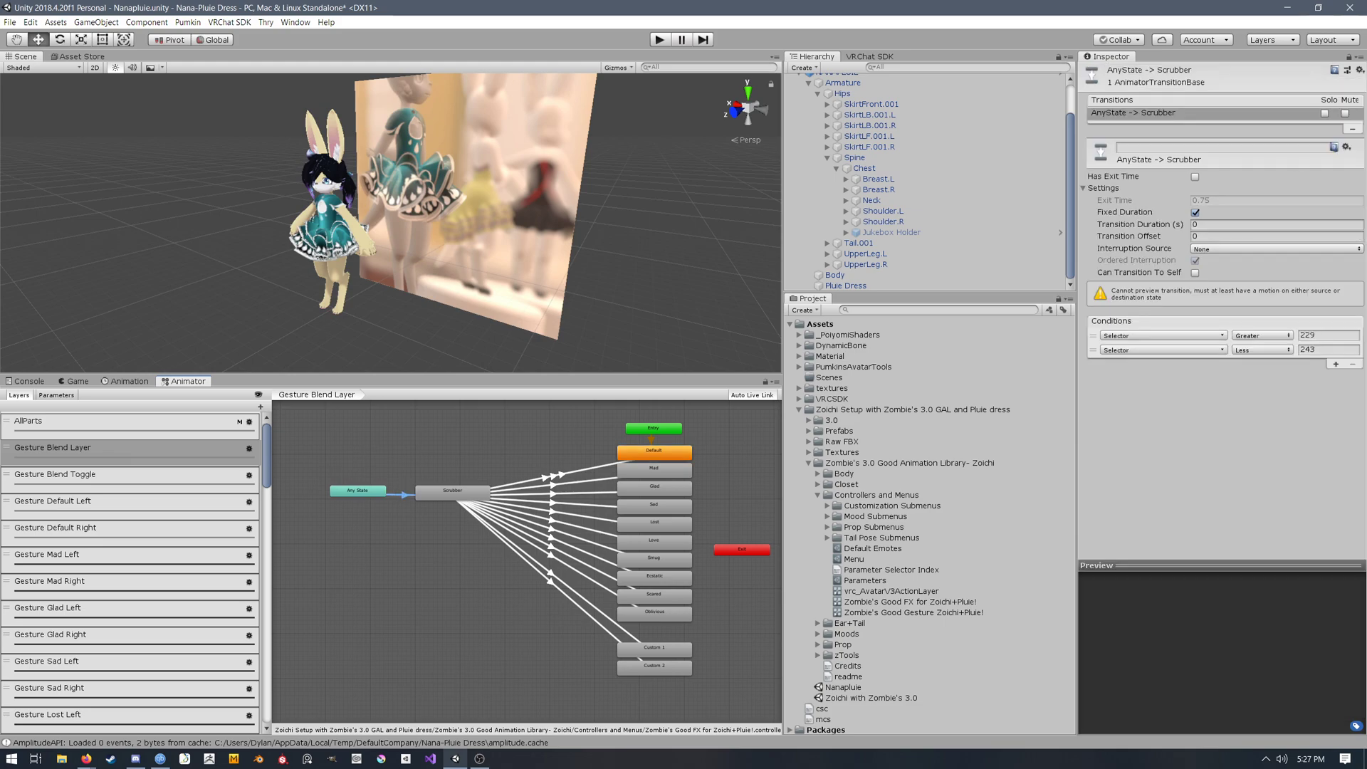
click(452, 493)
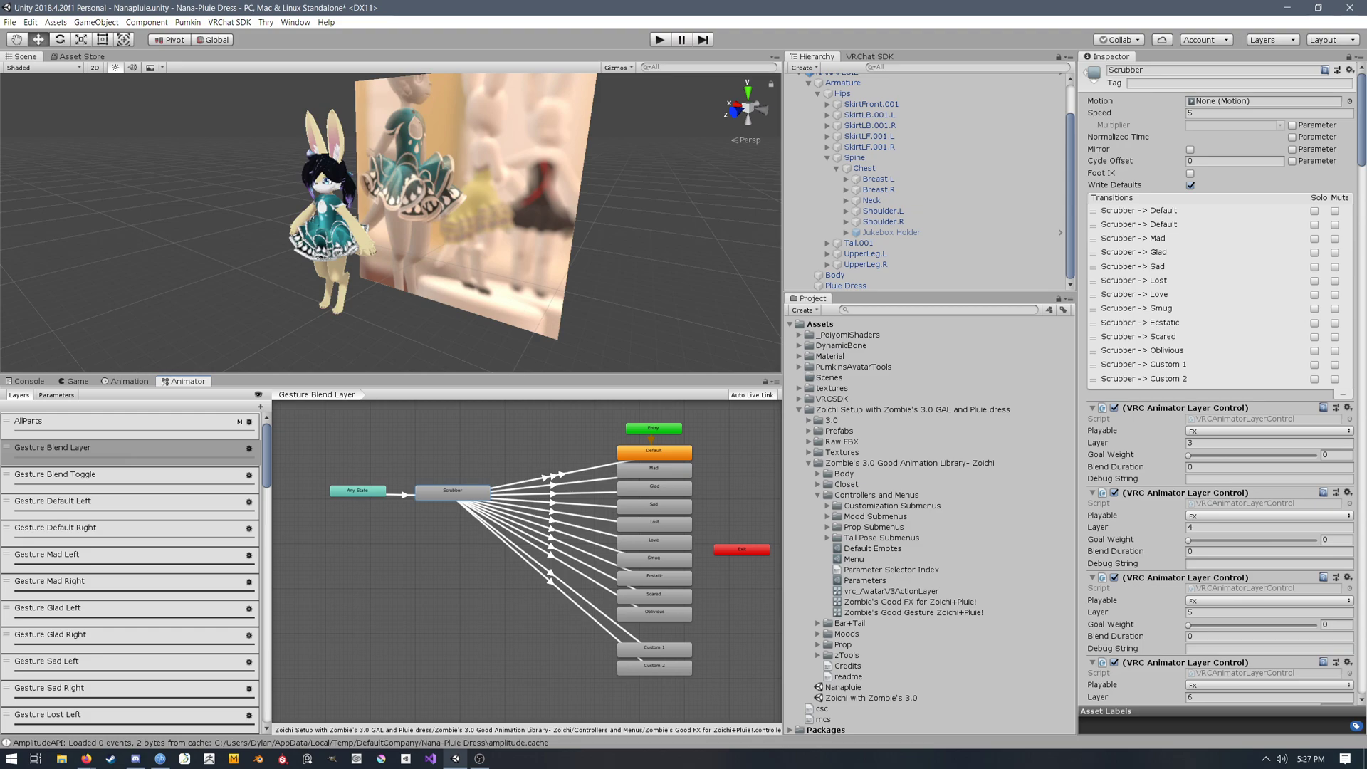
click(583, 482)
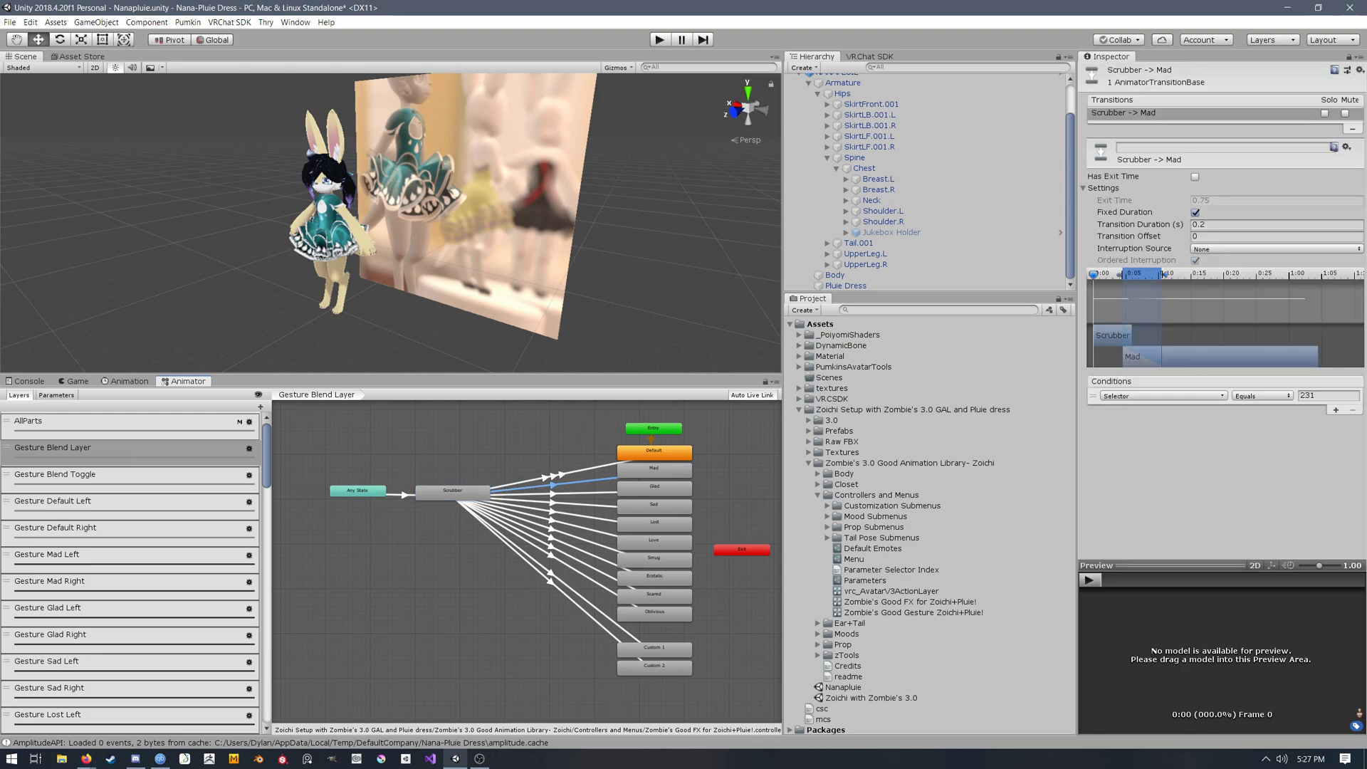
click(401, 494)
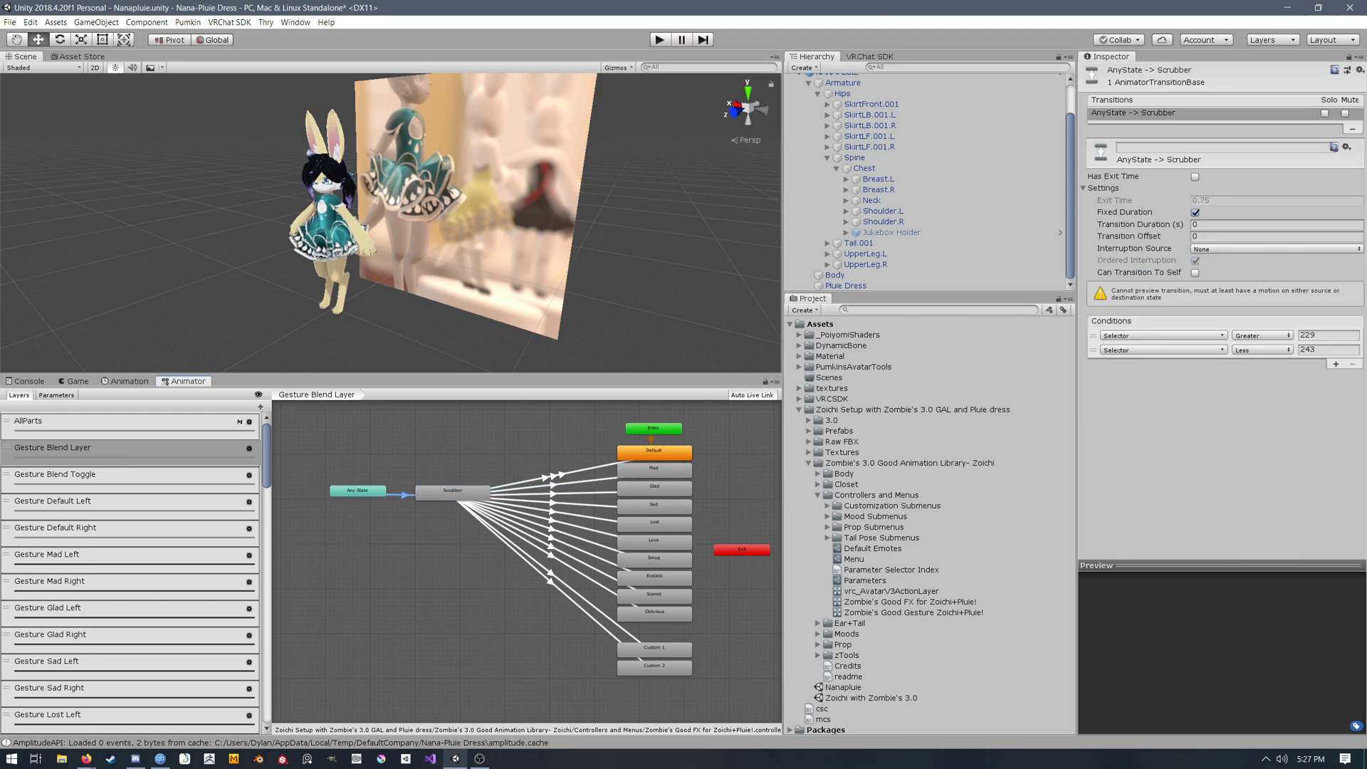
click(452, 493)
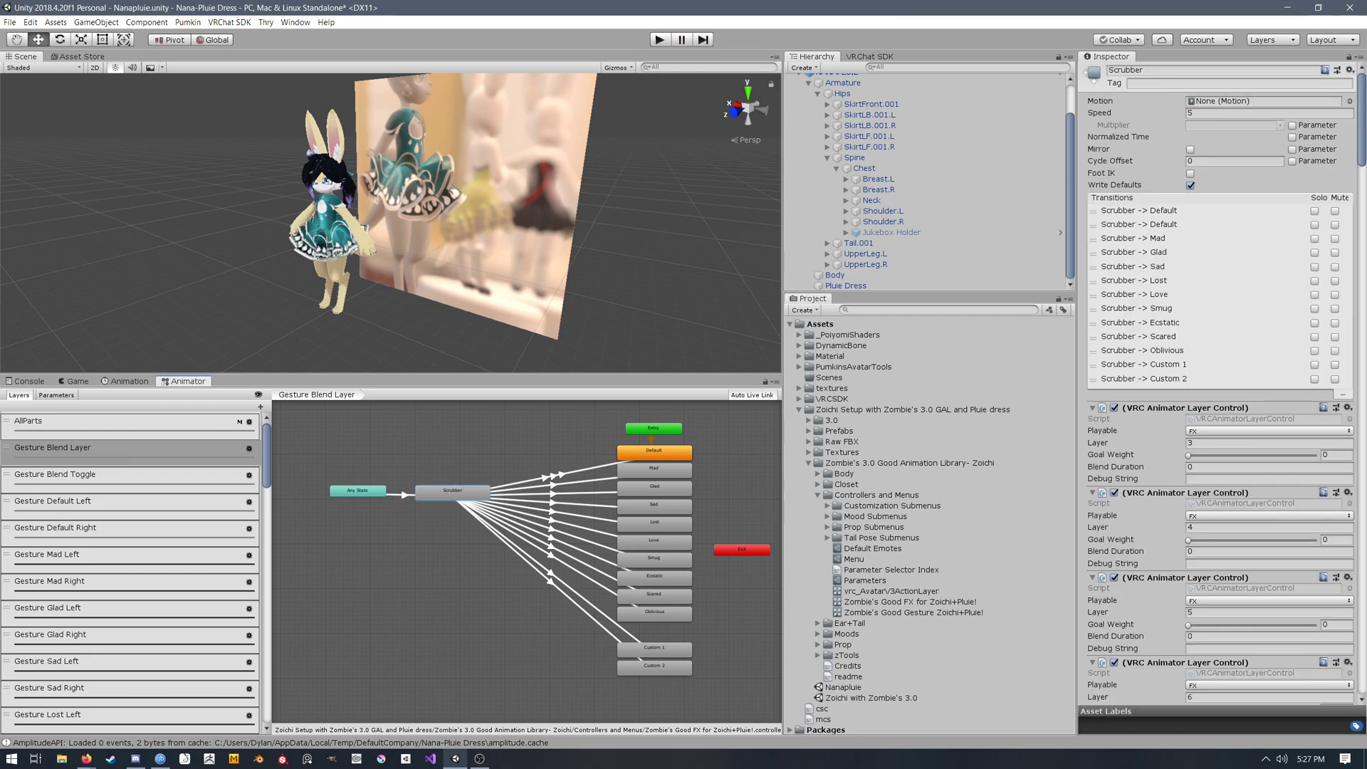
click(568, 484)
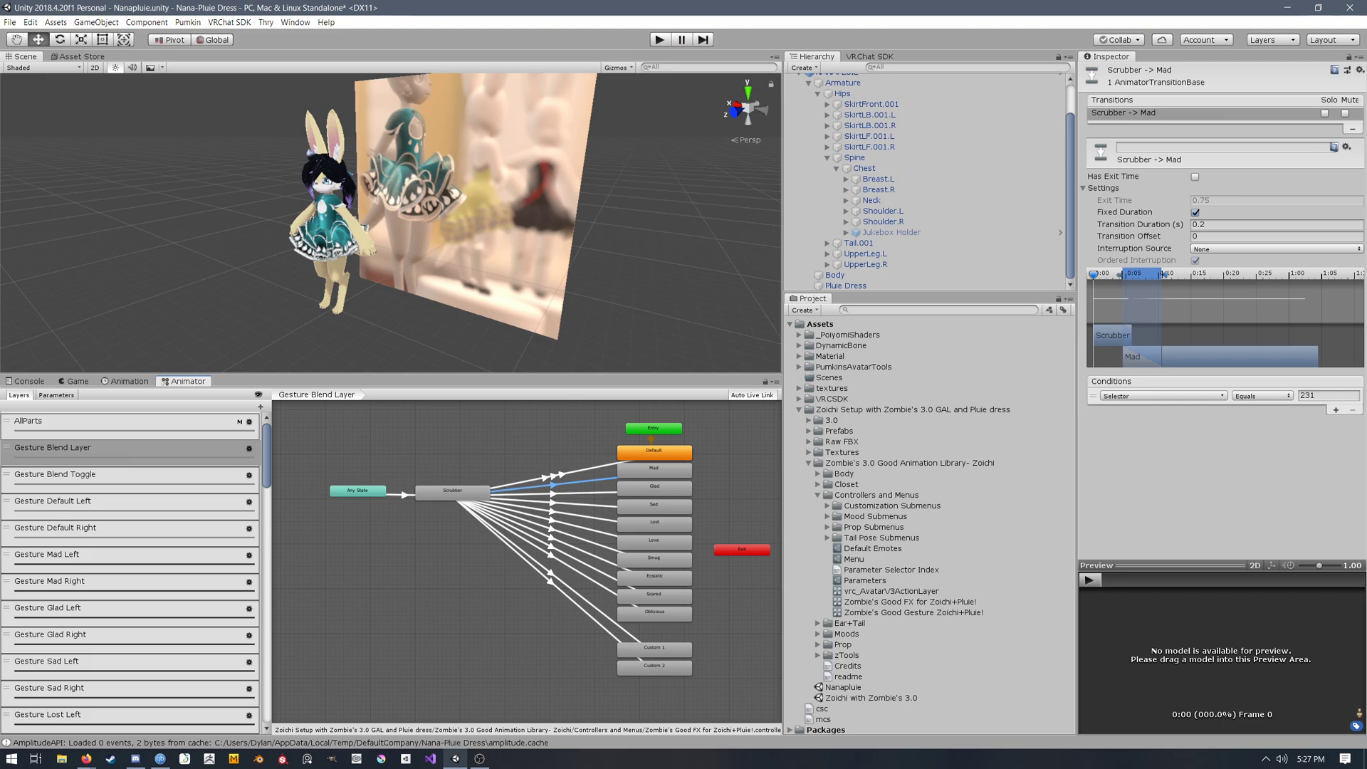
Step: Check the transition duration of Scrubber to Mad, then revisit the Scrubber state and its outgoing transitions
click(1215, 225)
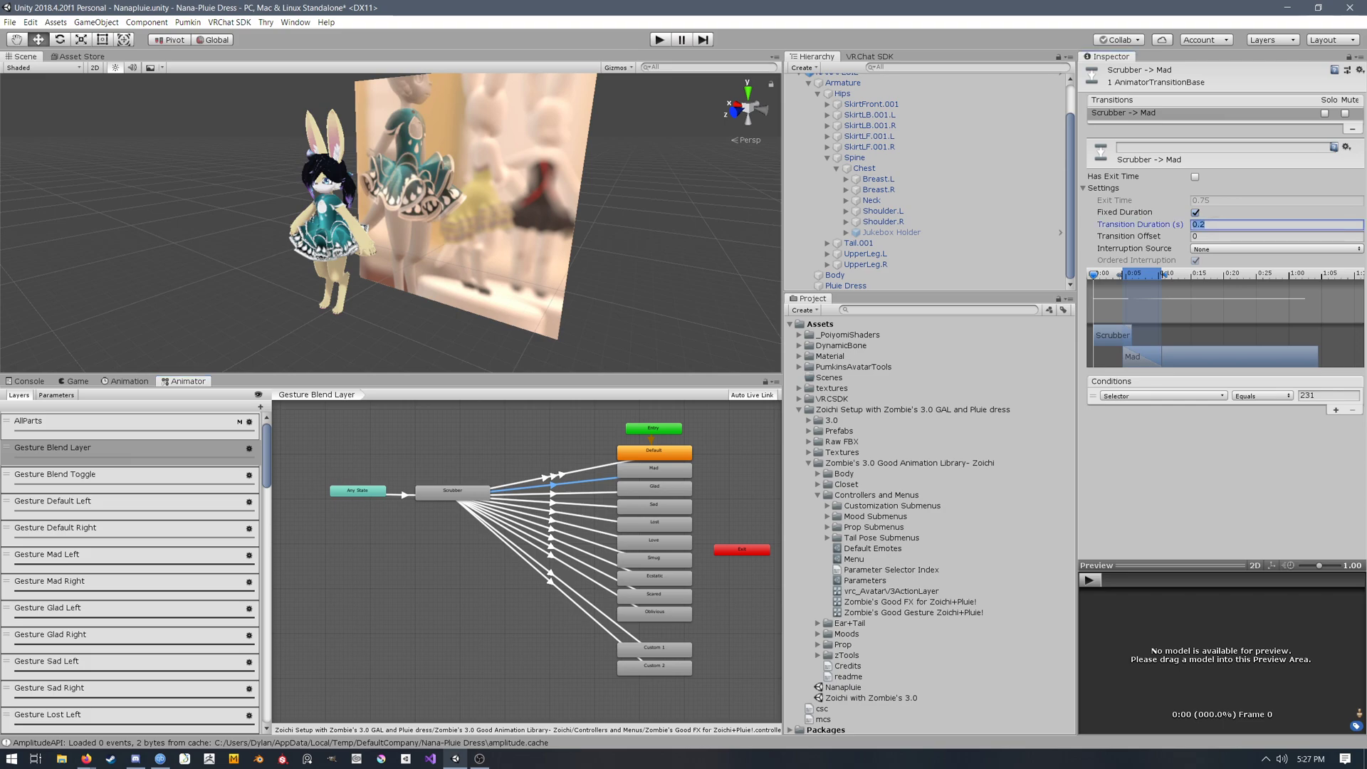
click(1215, 457)
middle_drag(499, 555, 500, 554)
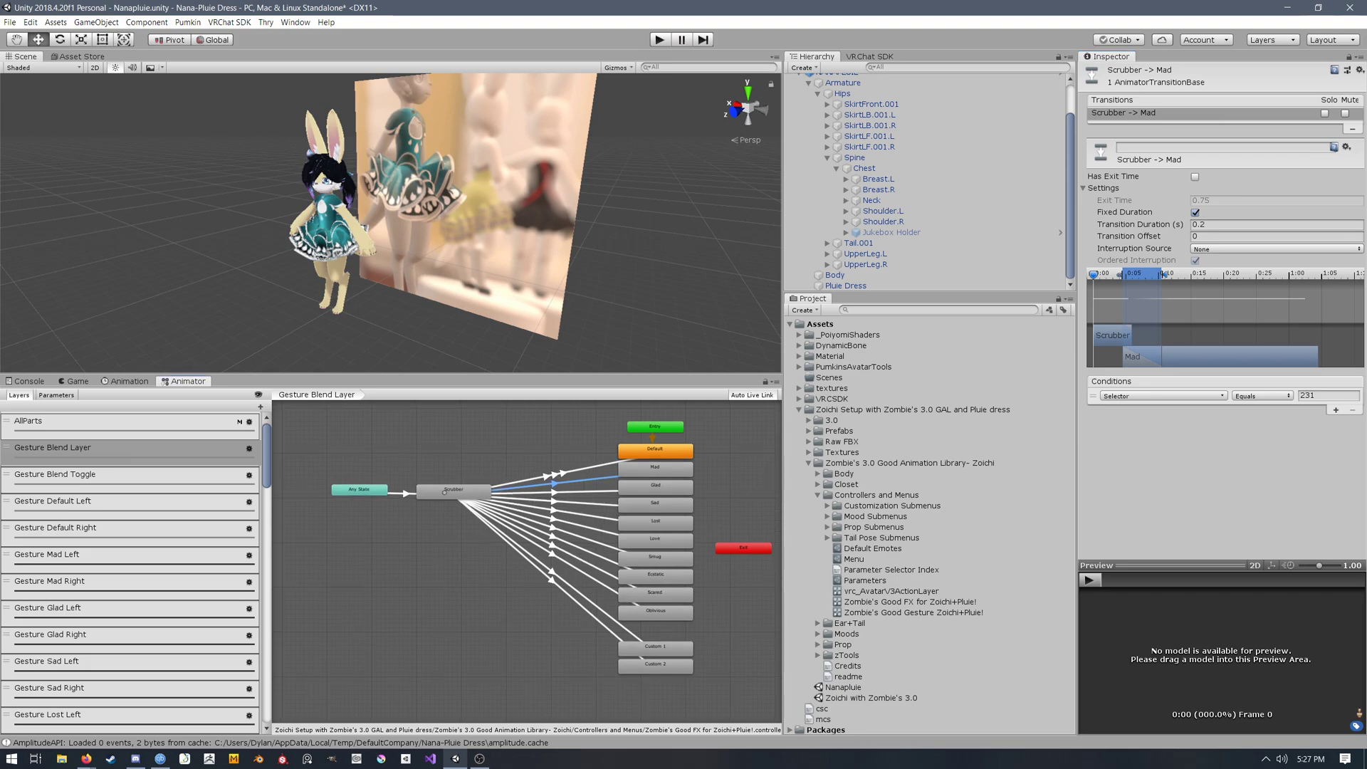
click(453, 491)
click(555, 480)
click(527, 443)
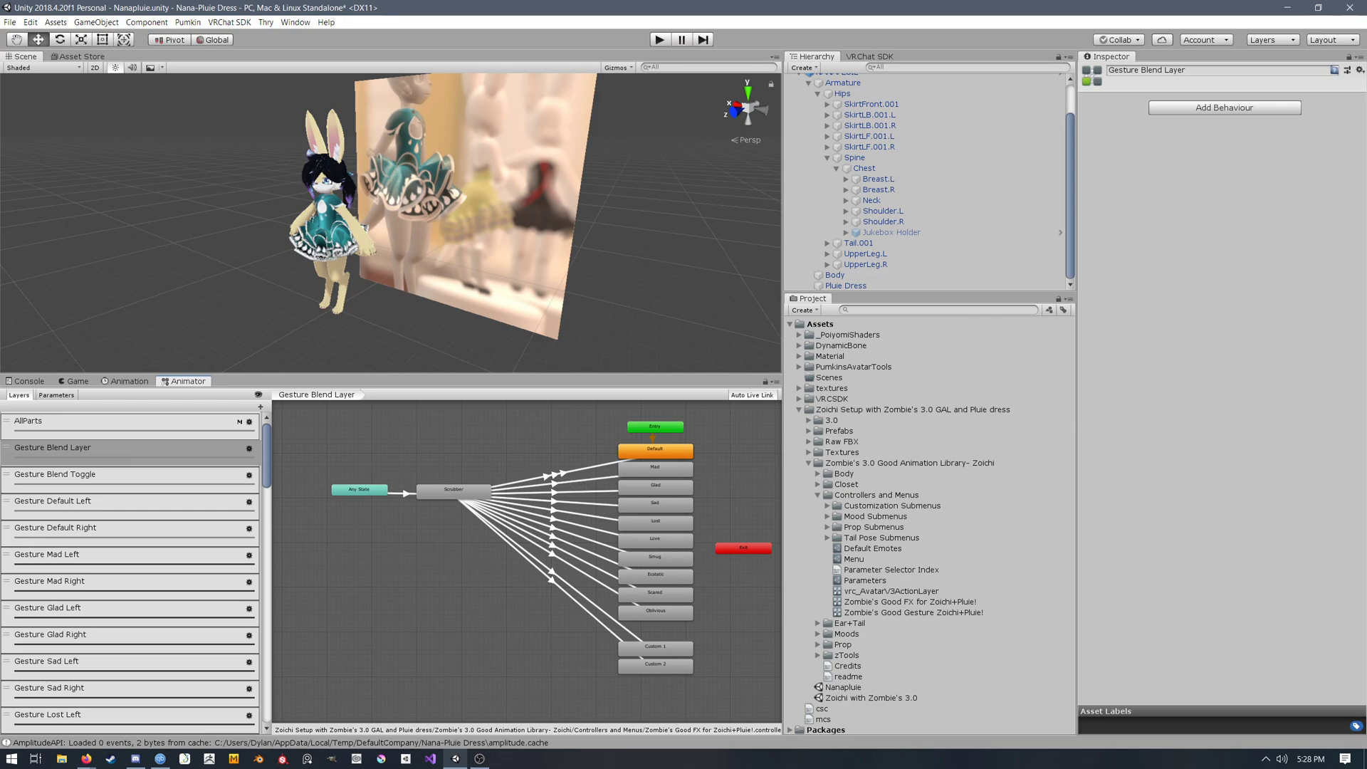
Step: Compare the Selector conditions on Scrubber's transitions from Mad down to Scared, and inspect the Glad state
click(555, 483)
middle_drag(554, 483, 547, 488)
click(546, 505)
click(545, 531)
click(544, 541)
click(544, 549)
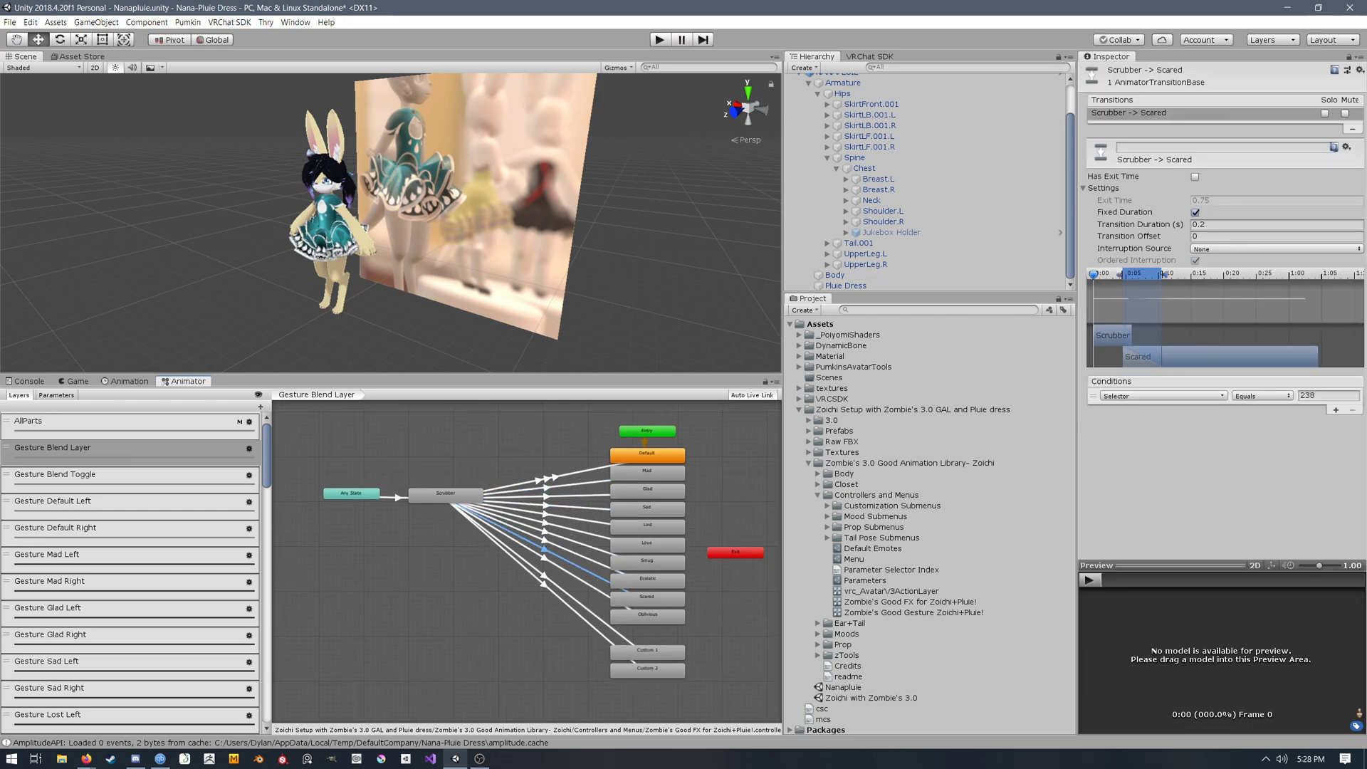
click(647, 490)
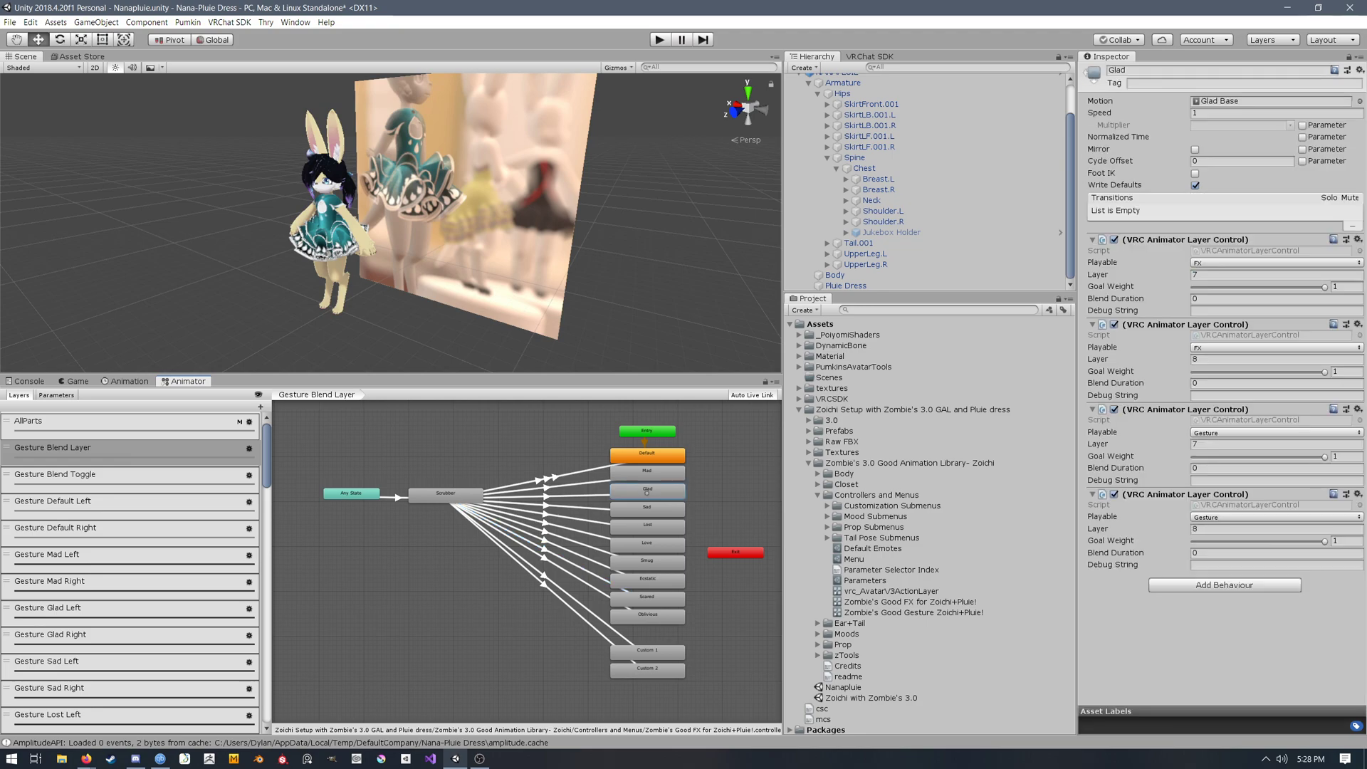
Step: Compare the conditions and durations of both Scrubber to Default transitions with those of Scrubber to Glad
click(517, 619)
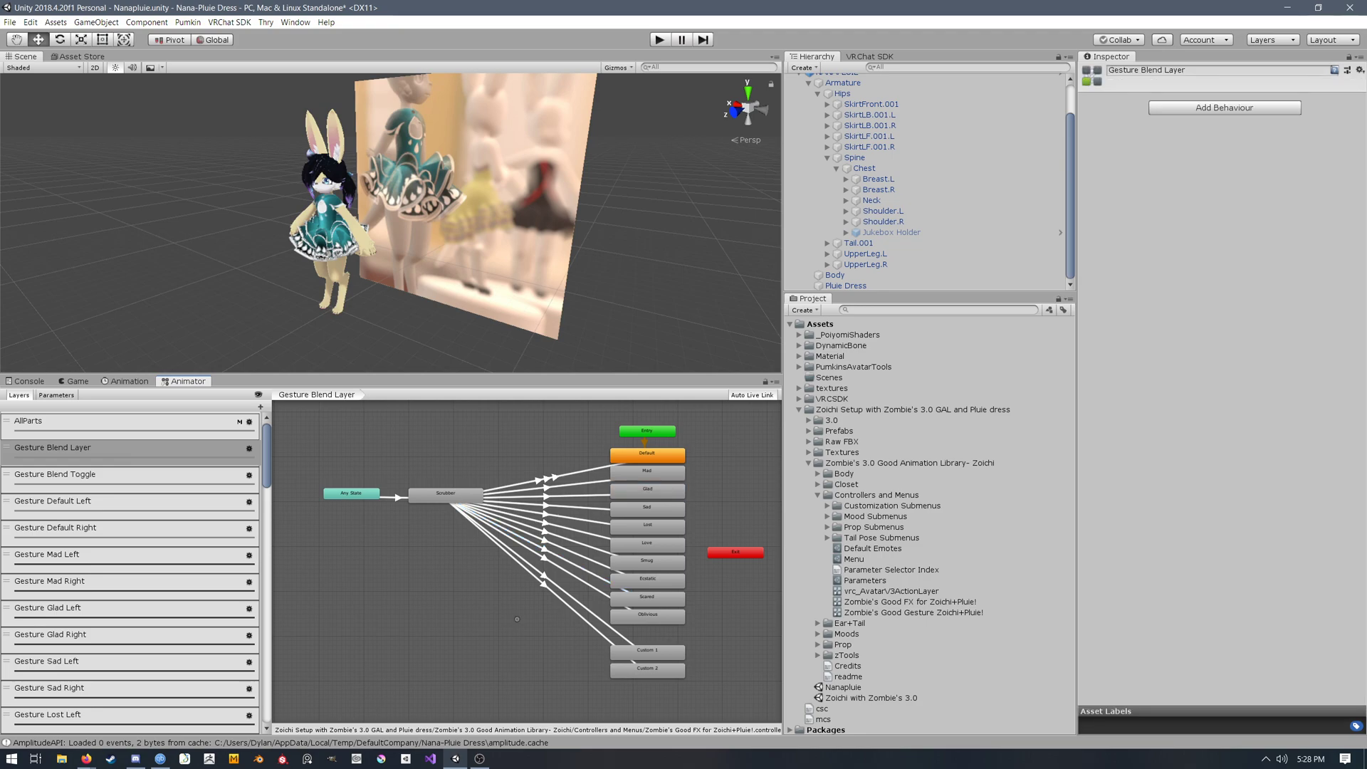
click(547, 479)
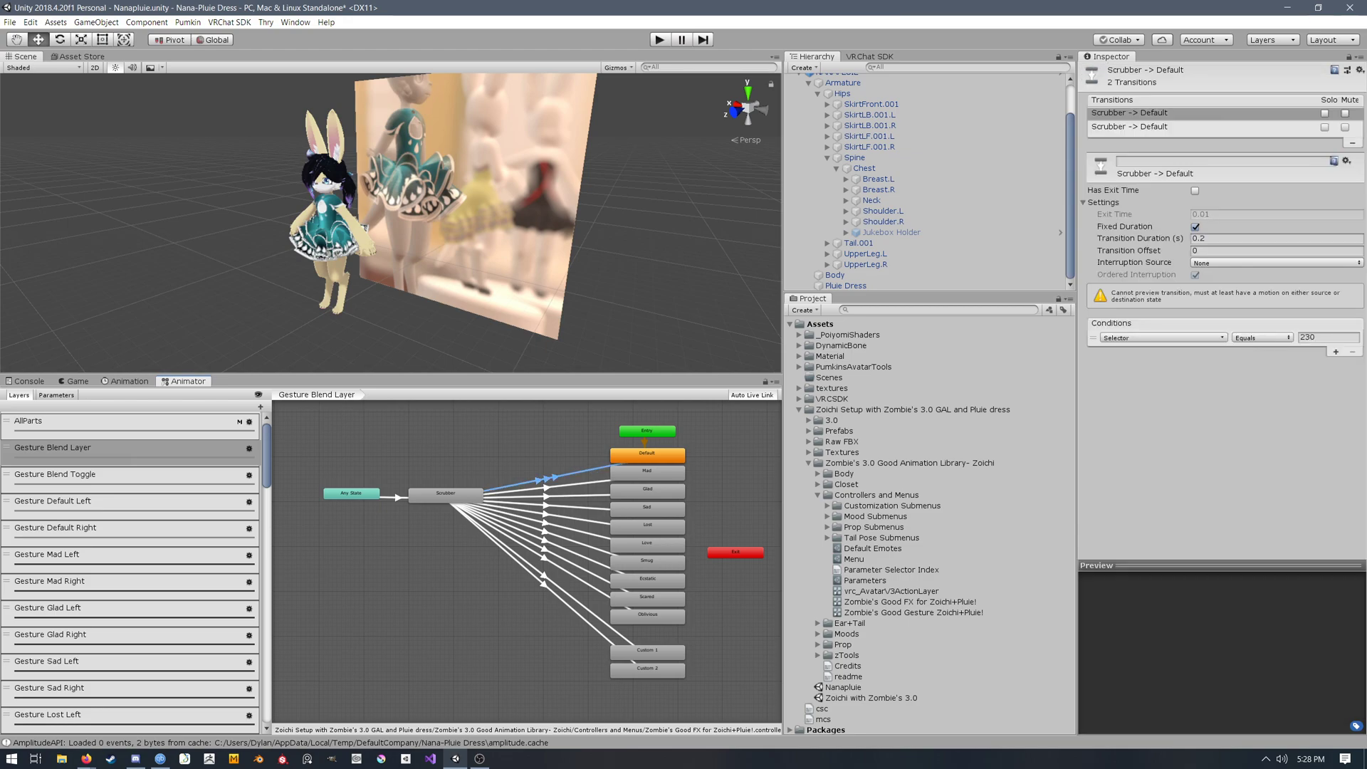
click(1160, 126)
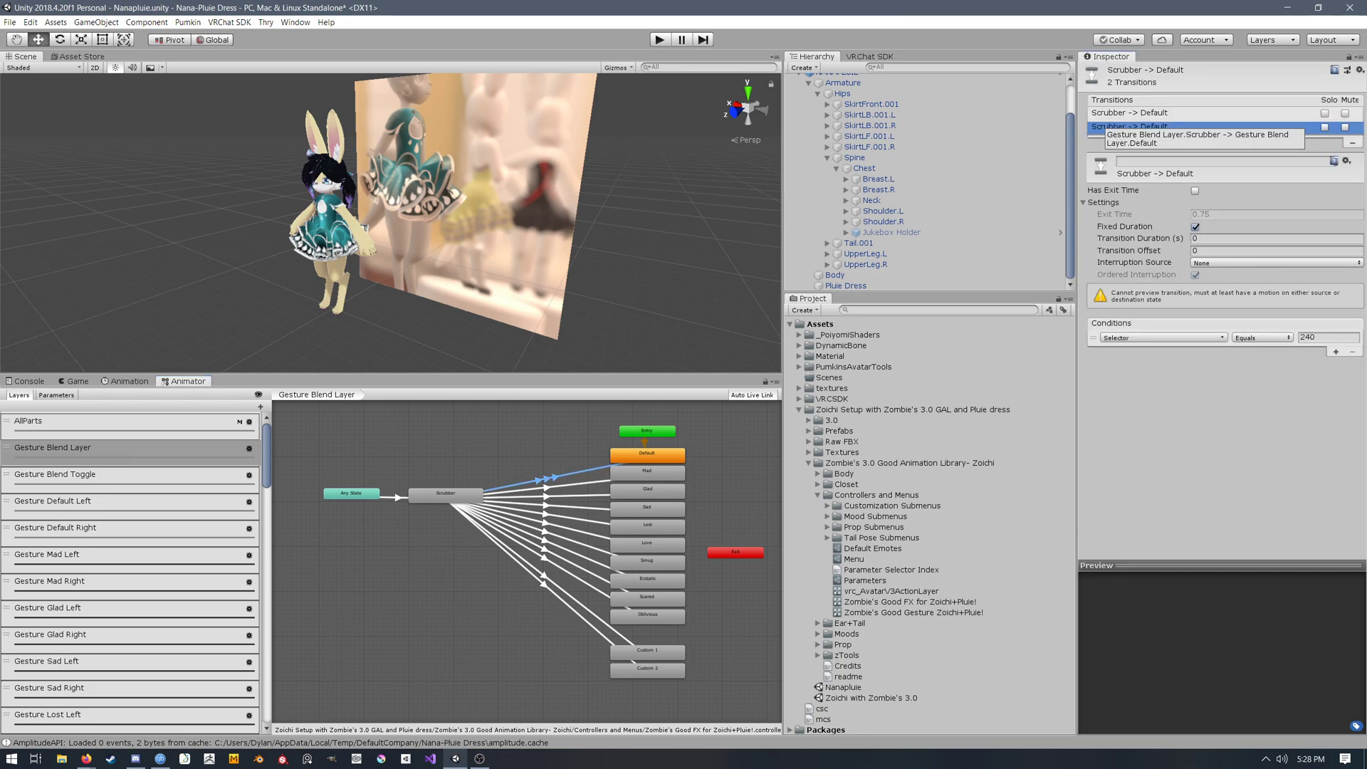
click(499, 623)
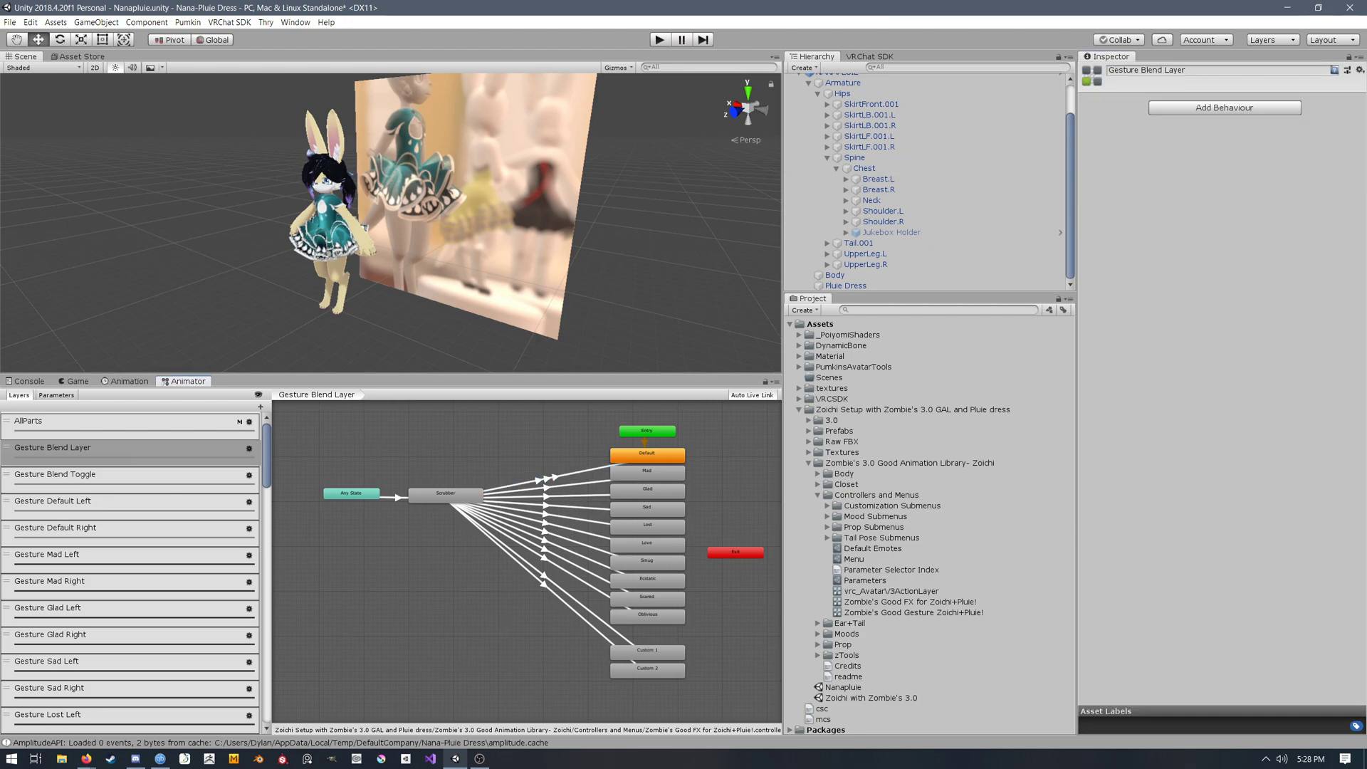
middle_drag(499, 622, 498, 618)
click(553, 492)
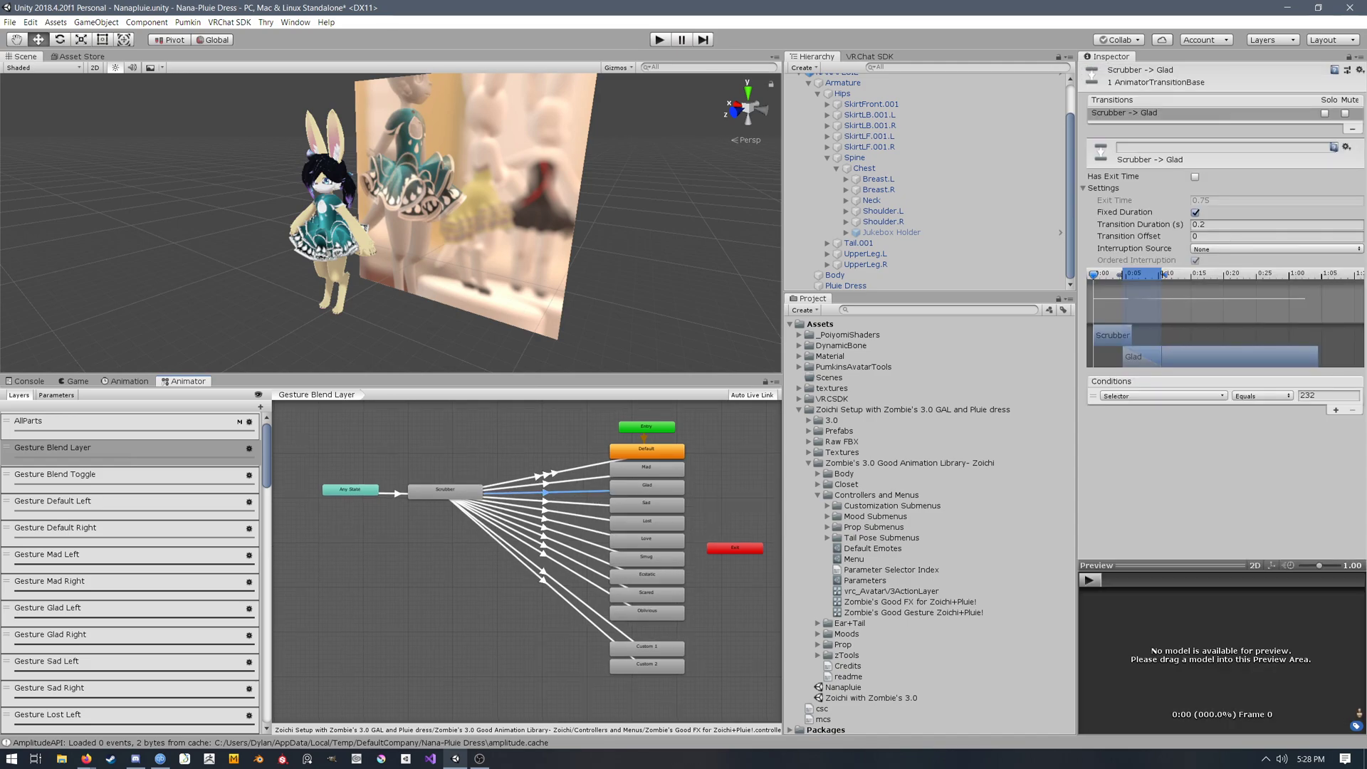
click(498, 612)
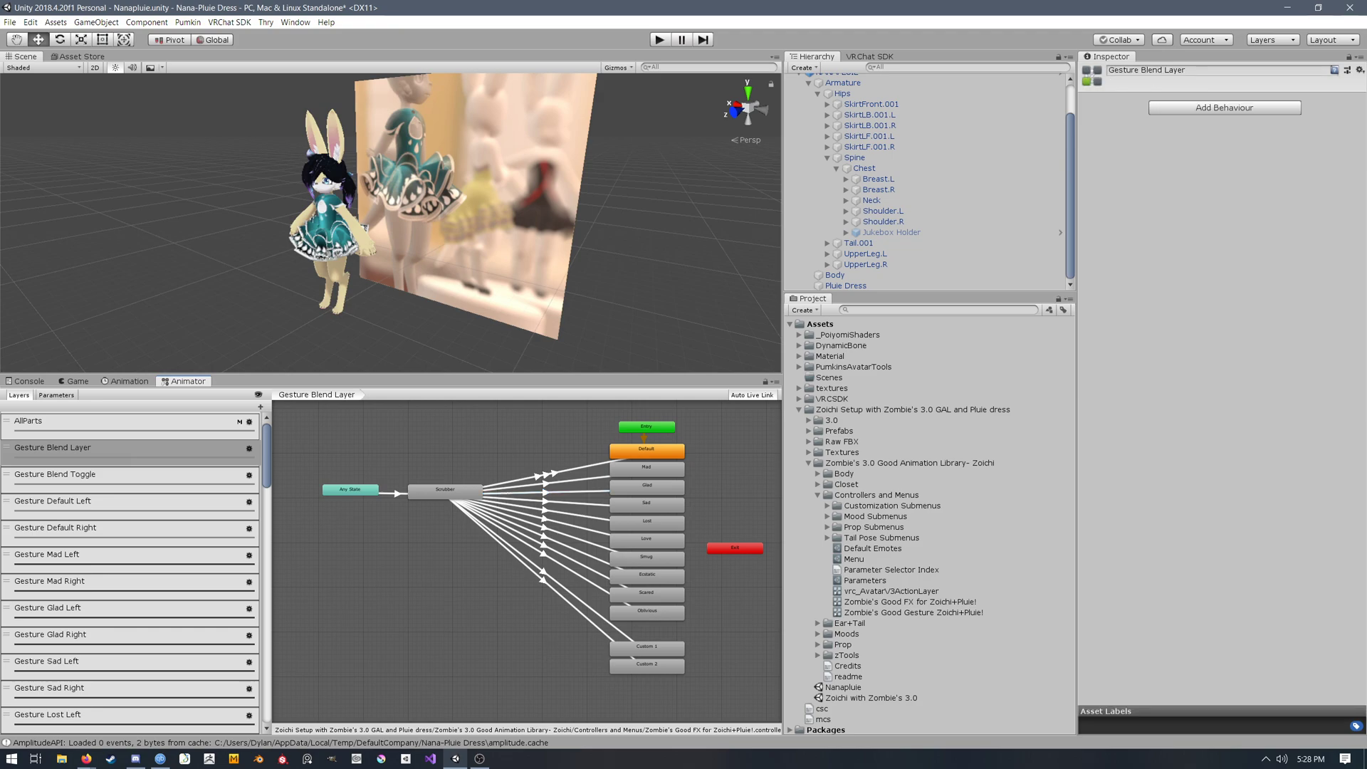
Step: View the Gesture Mad Left and Gesture Mad Right layers and their gesture states
scroll(128, 570, down, 3)
click(185, 500)
click(185, 529)
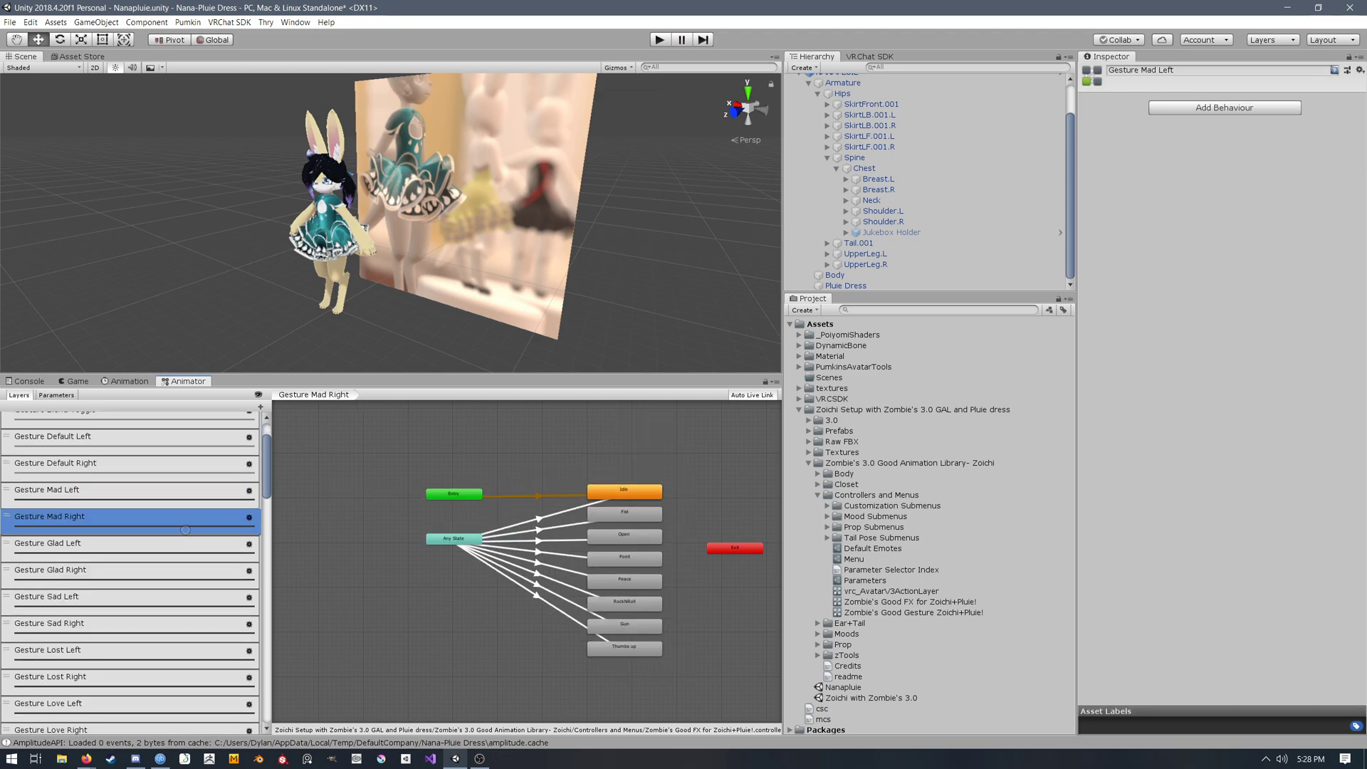
click(625, 514)
click(684, 514)
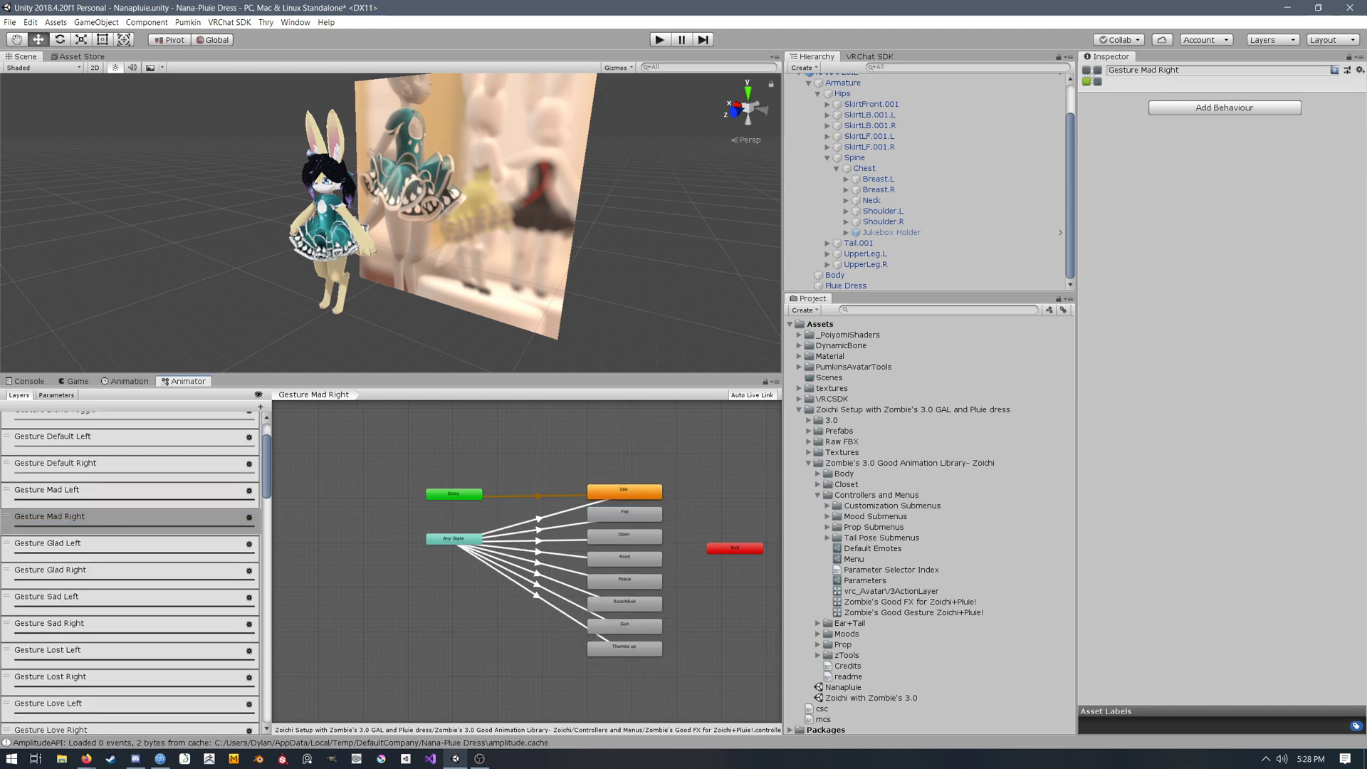
Step: Return to the Gesture Blend Layer by way of Gesture Blend Toggle and inspect the Mad state's motion and layer controls
scroll(128, 569, up, 3)
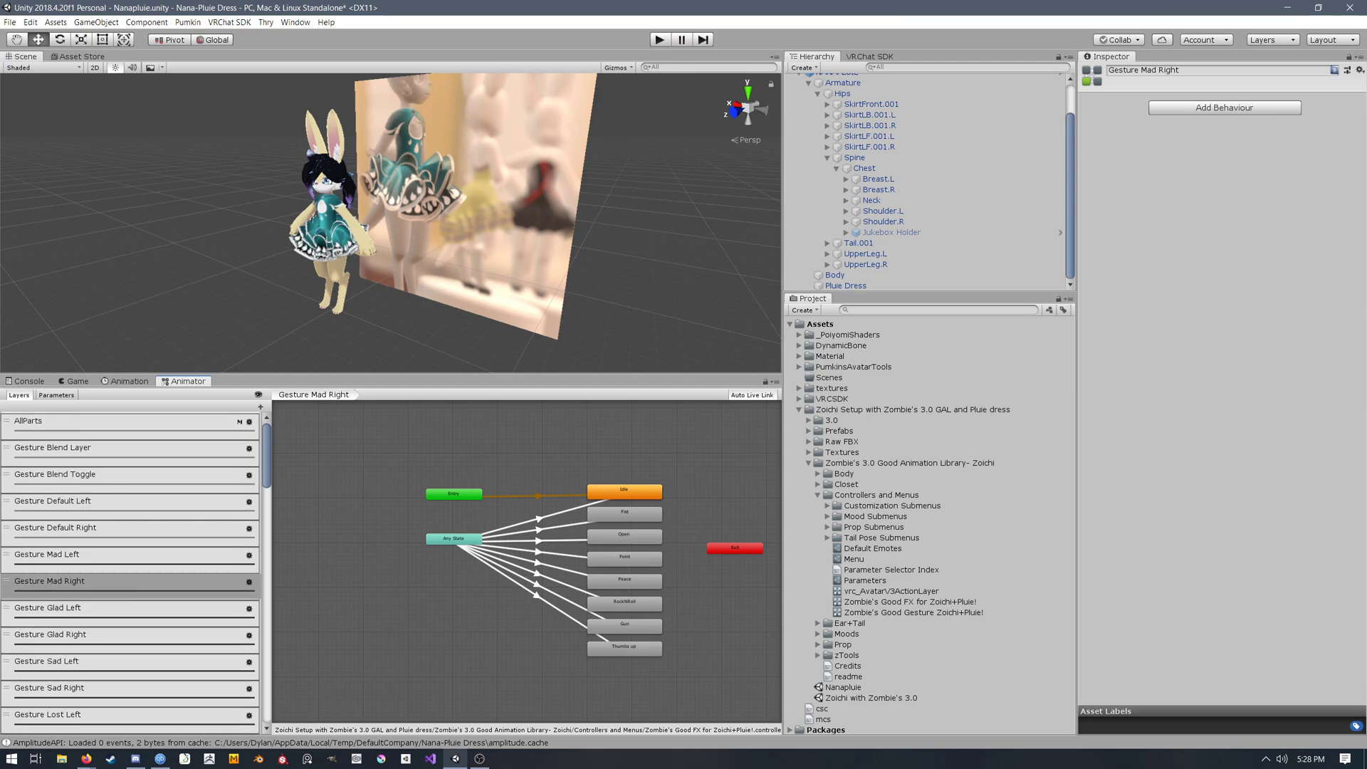
click(171, 477)
middle_drag(356, 491, 365, 492)
click(171, 450)
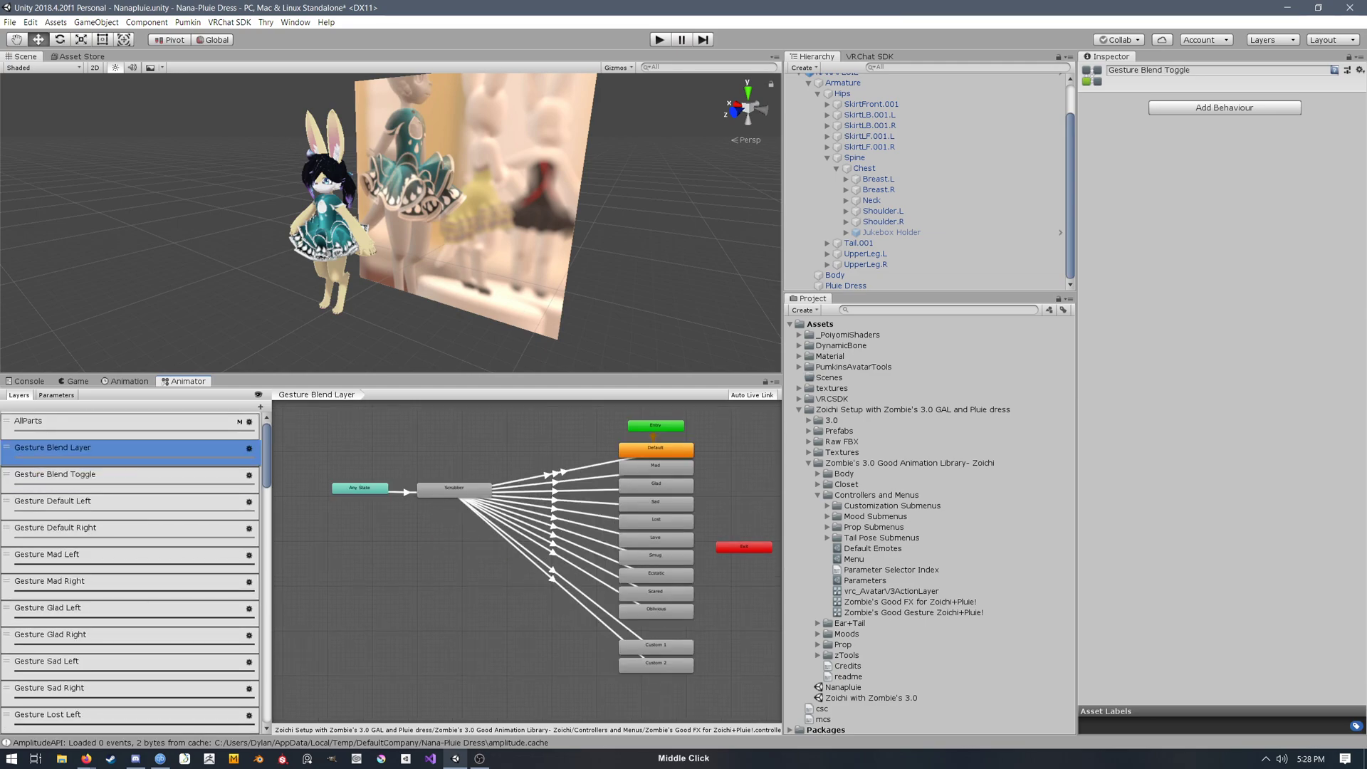
click(670, 466)
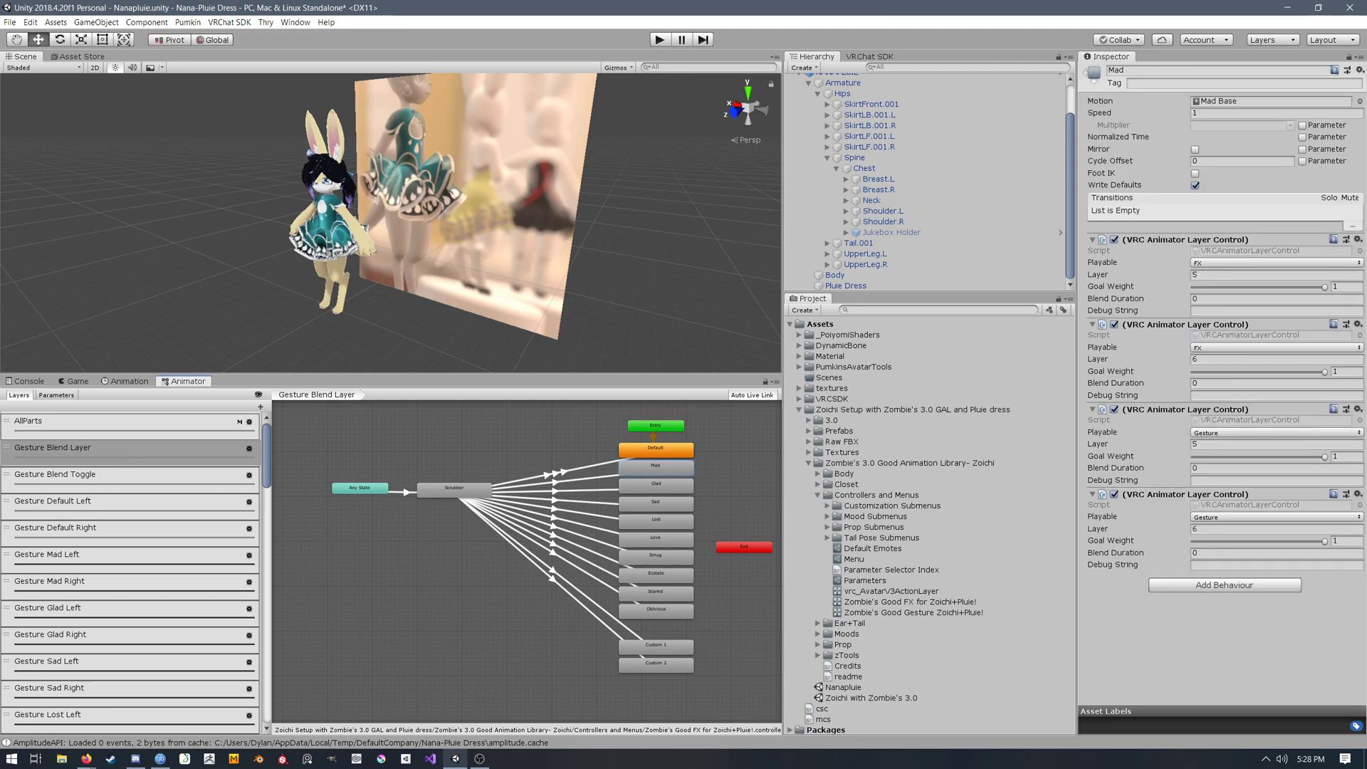
Step: Look inside the Mood Submenus folder, then expand the Moods folder to find the Mad animation clips
click(828, 516)
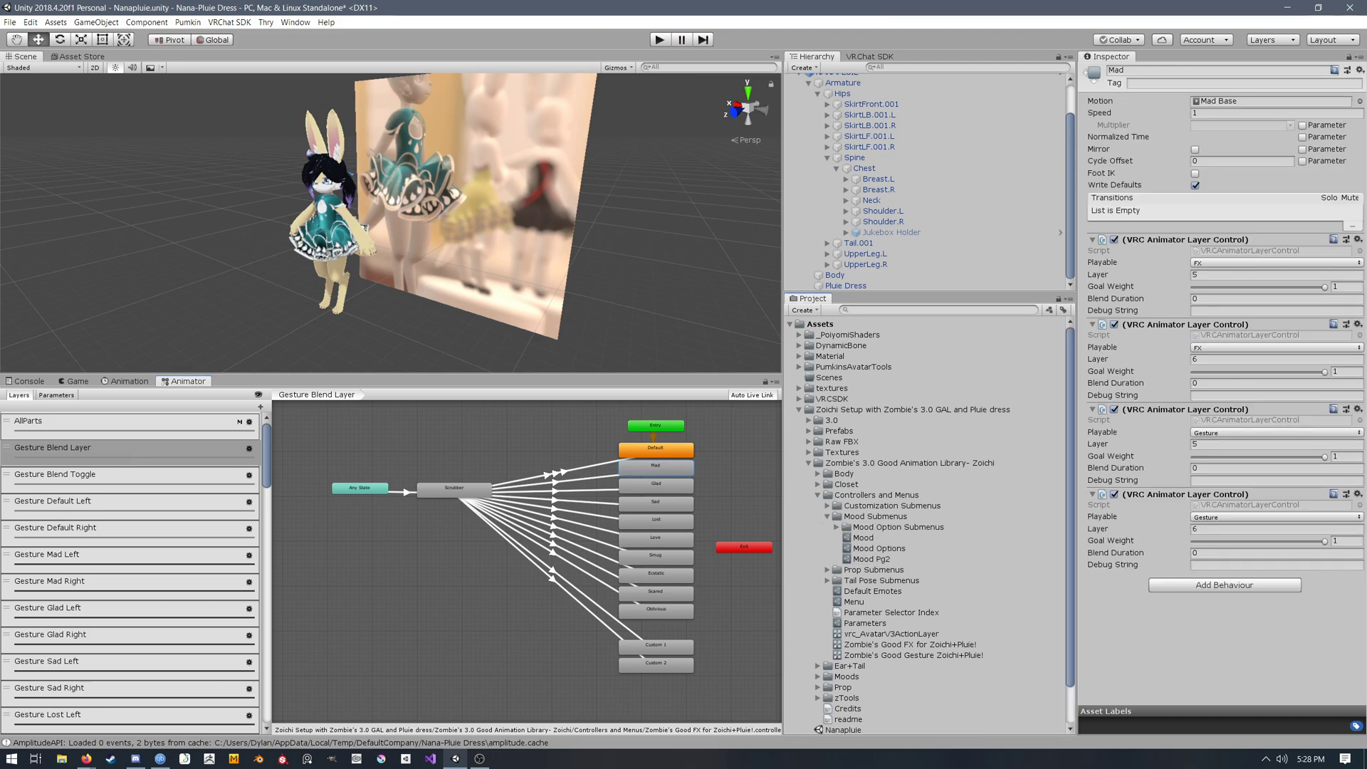
click(874, 517)
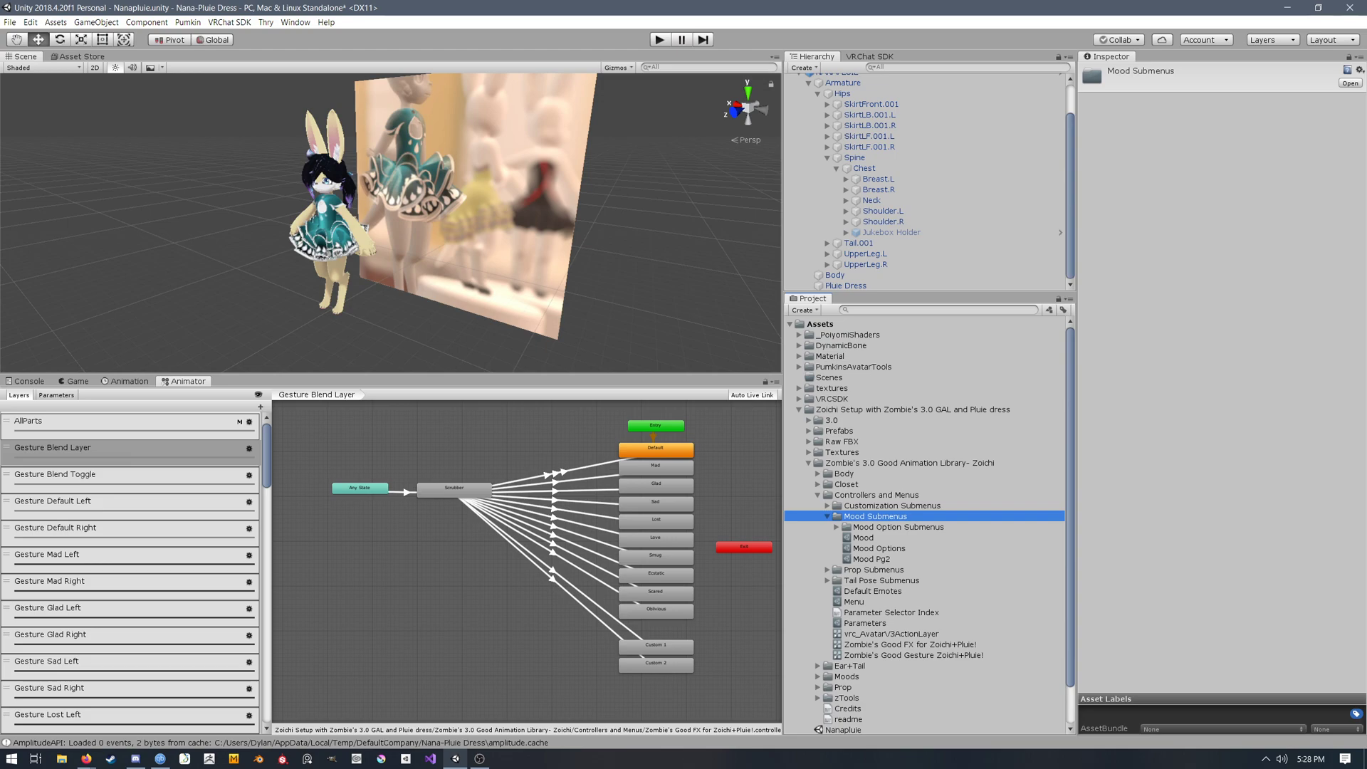
click(827, 516)
click(818, 633)
scroll(929, 570, down, 9)
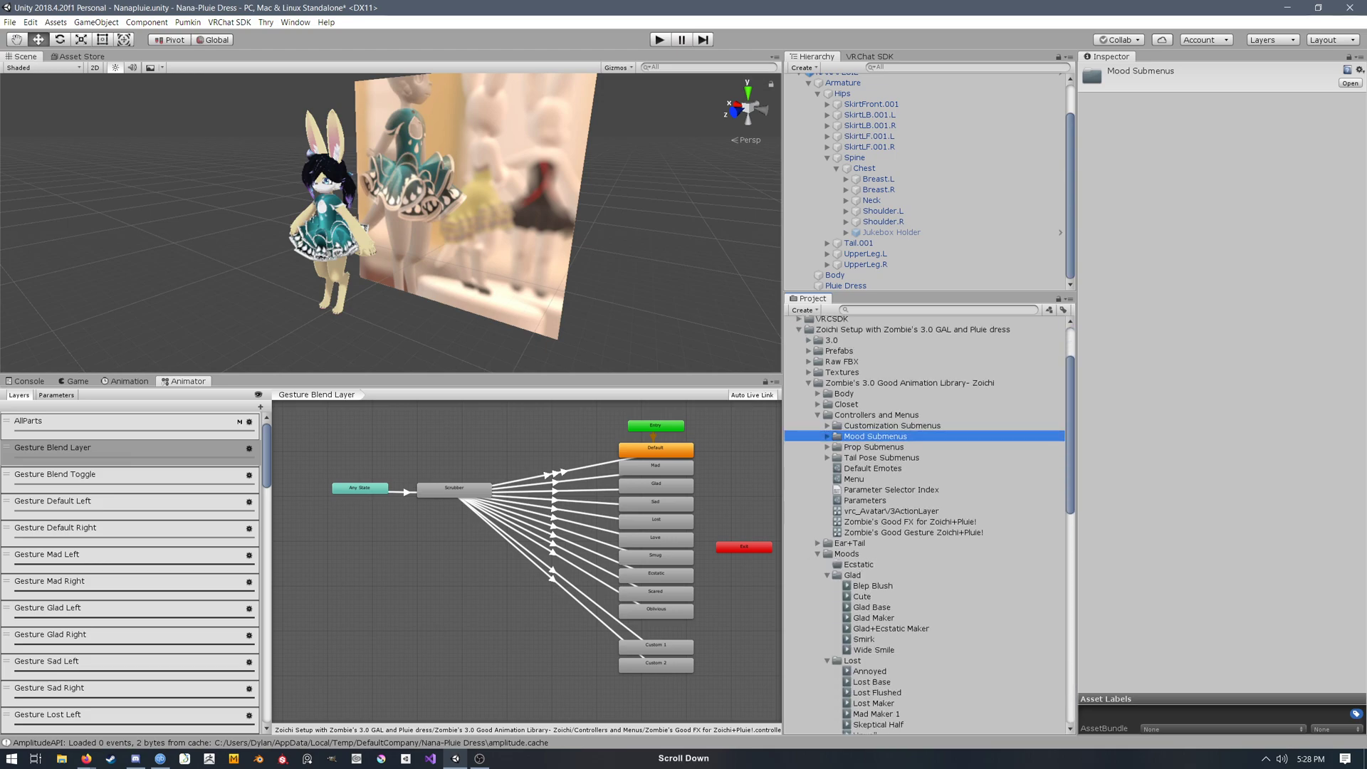
scroll(930, 570, down, 5)
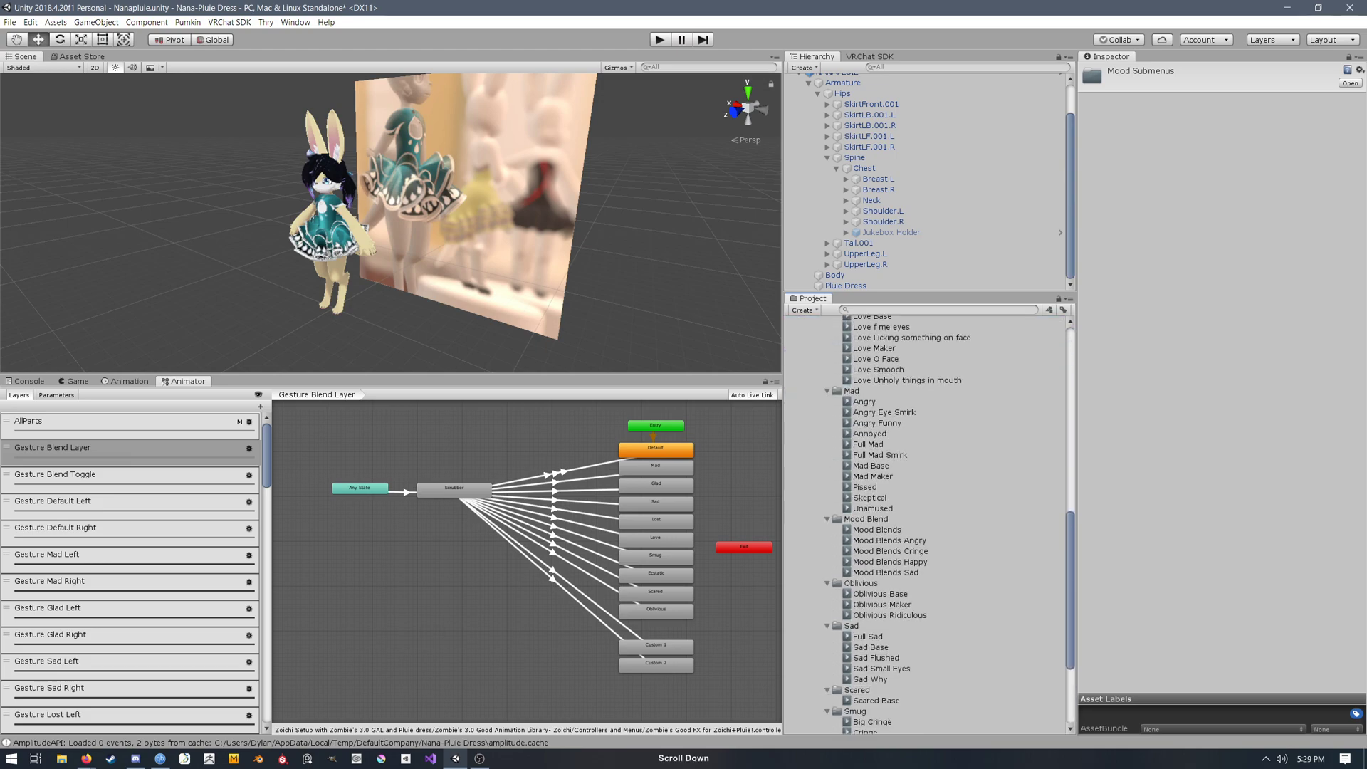
scroll(929, 570, up, 1)
Step: Show the Annoyed clip in the Animation window and widen its property list to read the full blend shape name
click(880, 433)
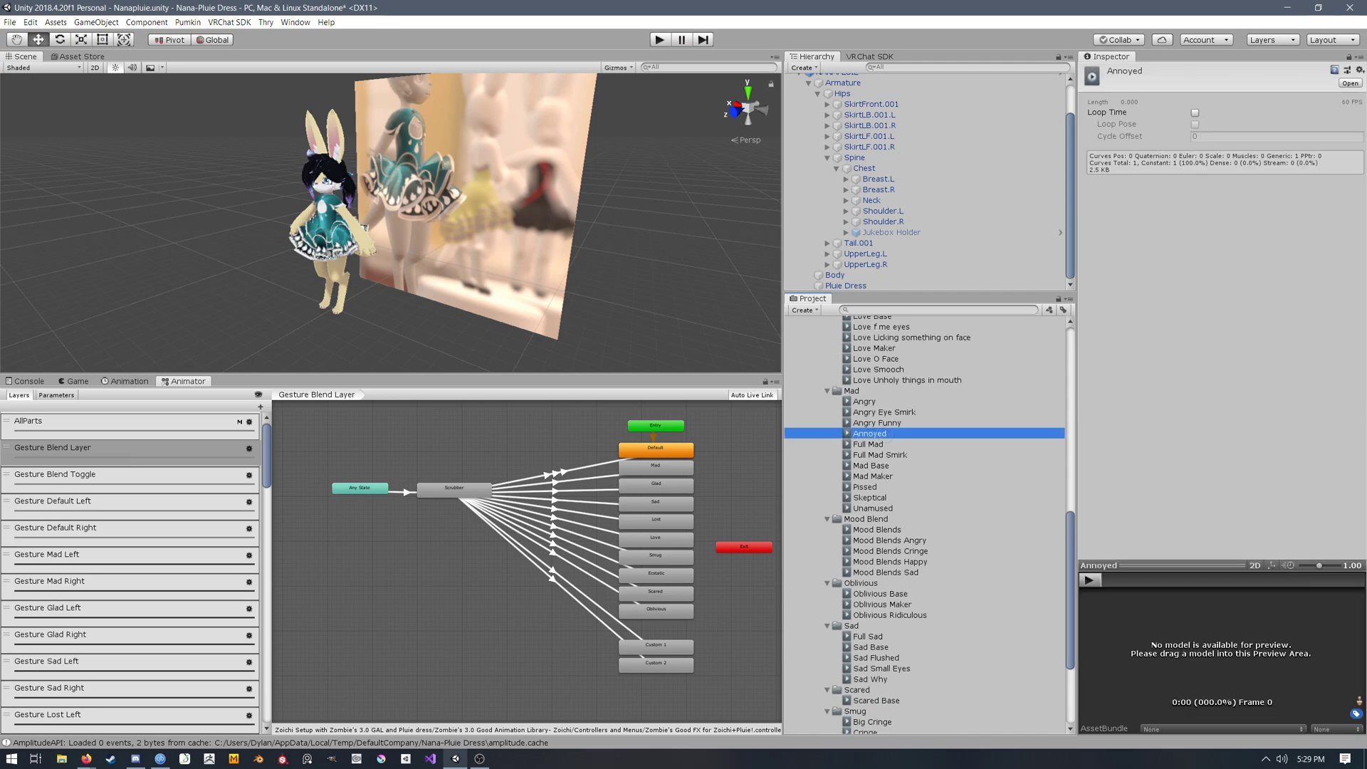
click(130, 380)
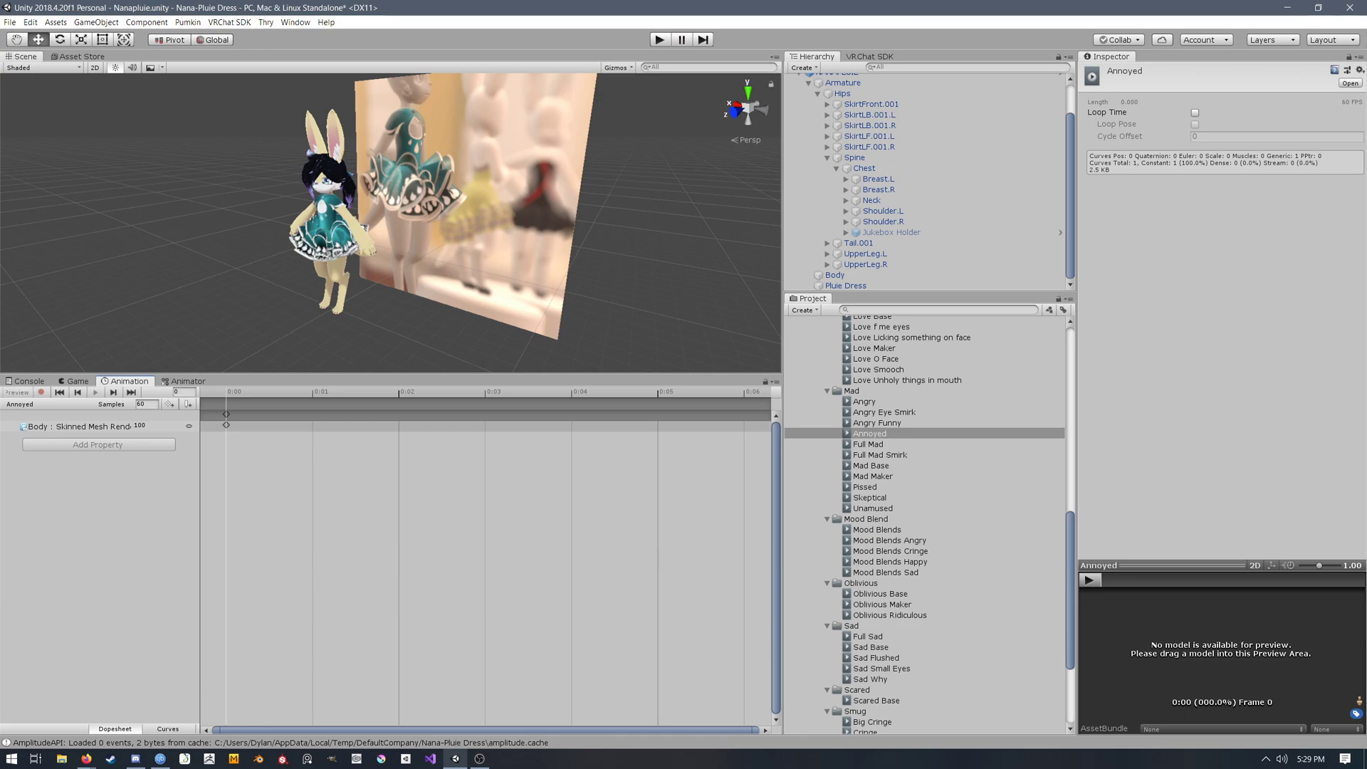
drag(201, 498, 329, 499)
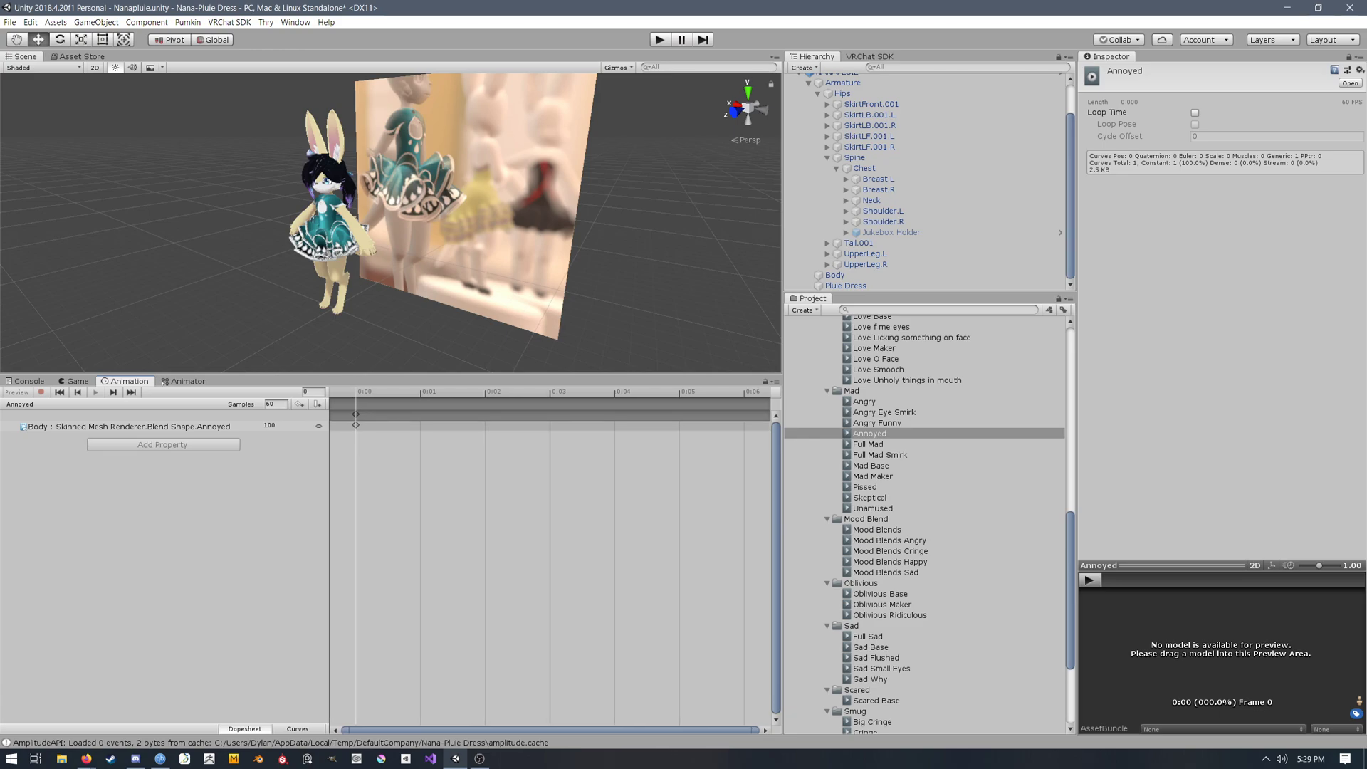
Step: Review the blend shapes keyed in the Mad folder's clips, going from Angry through to Unamused
click(894, 398)
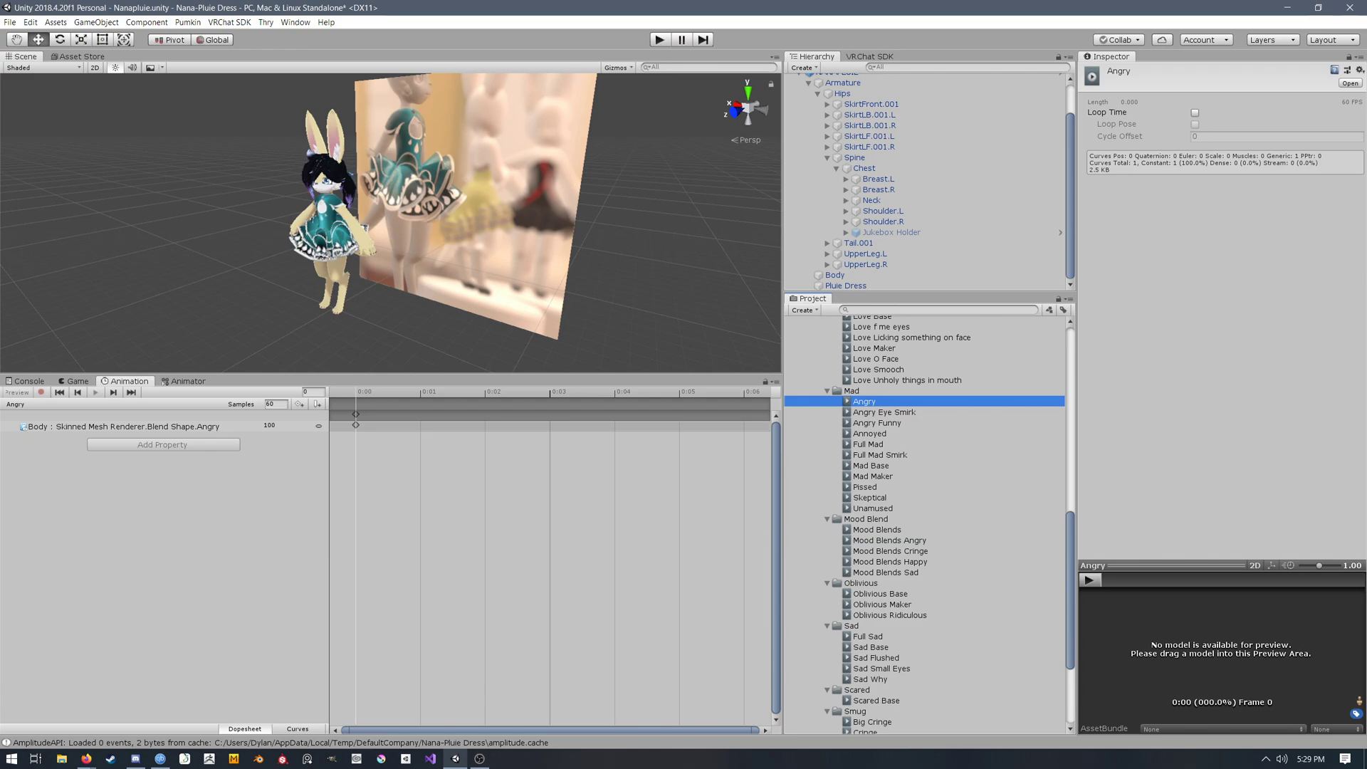
click(890, 412)
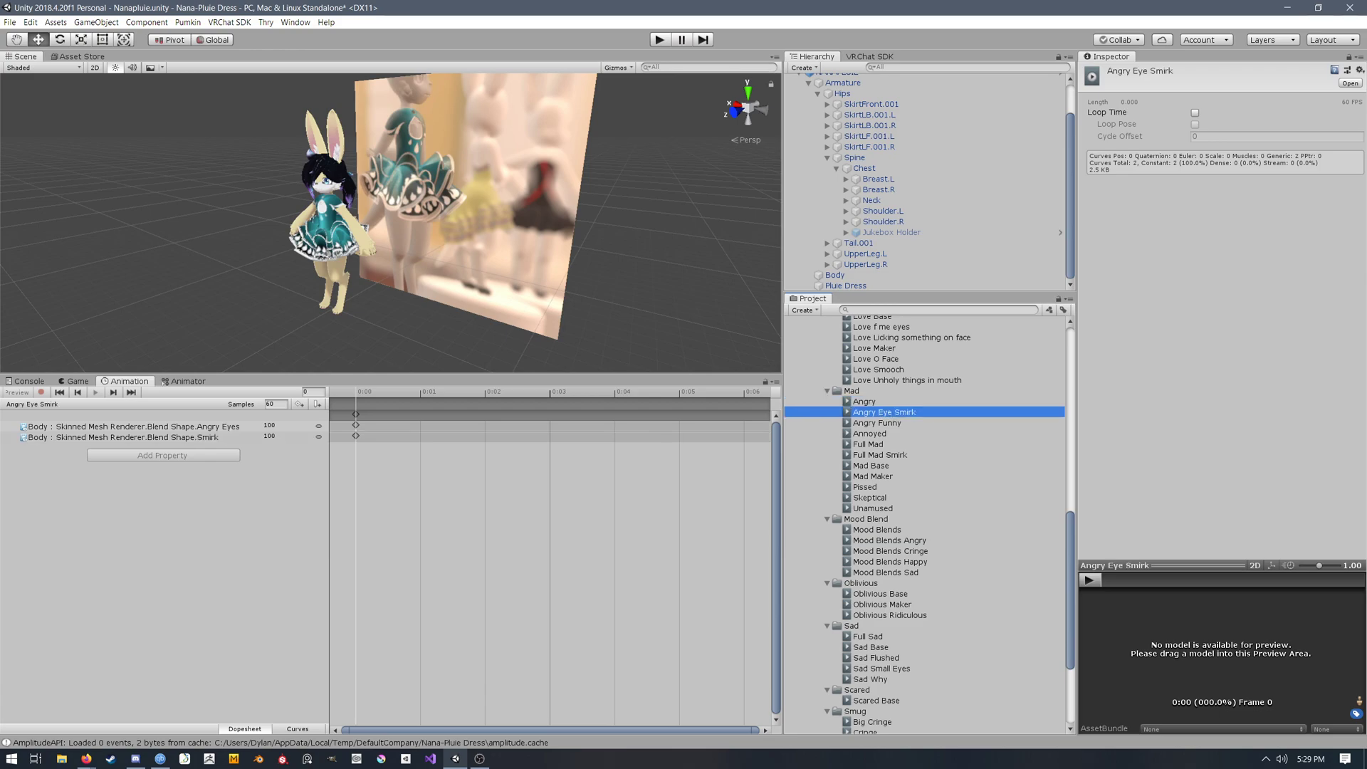
click(922, 423)
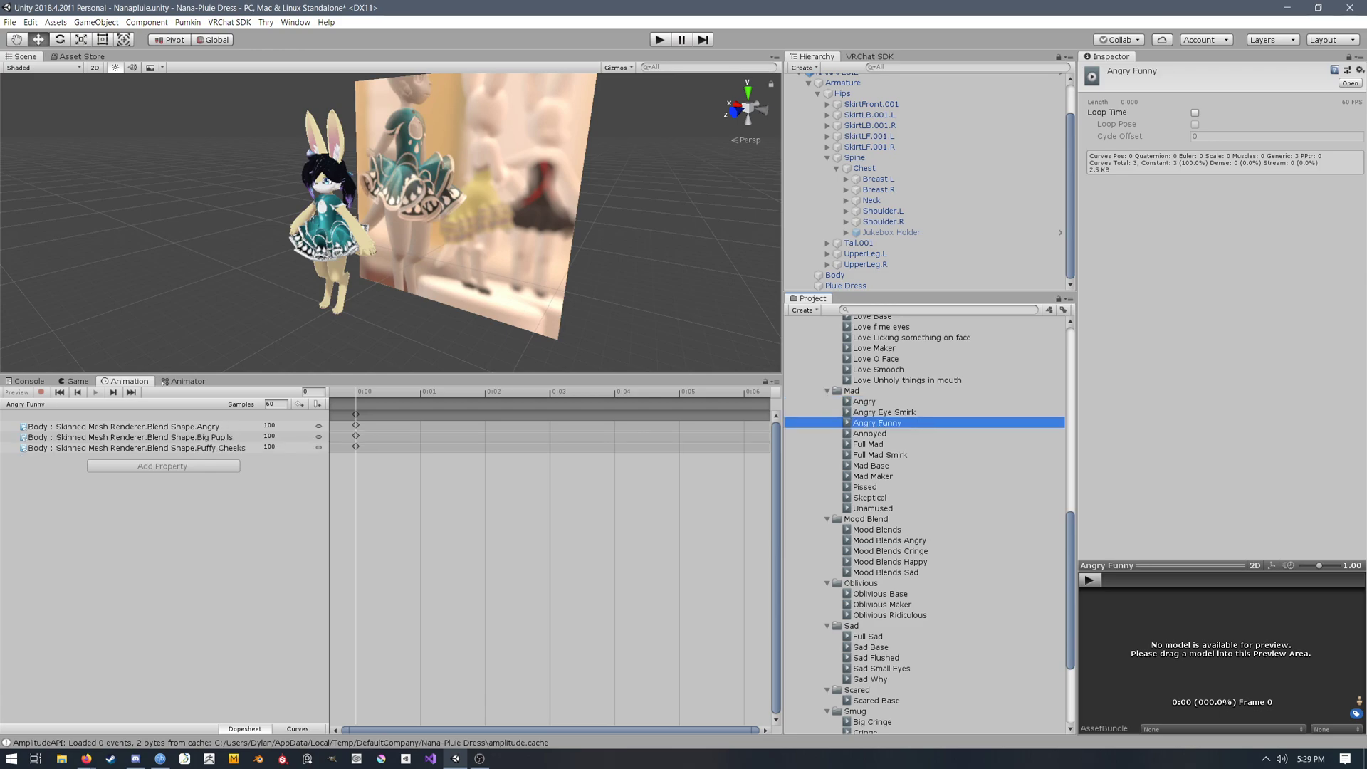
key(Down)
key(Down)
key(Down)
key(Down)
key(Down)
key(Down)
key(Down)
key(Down)
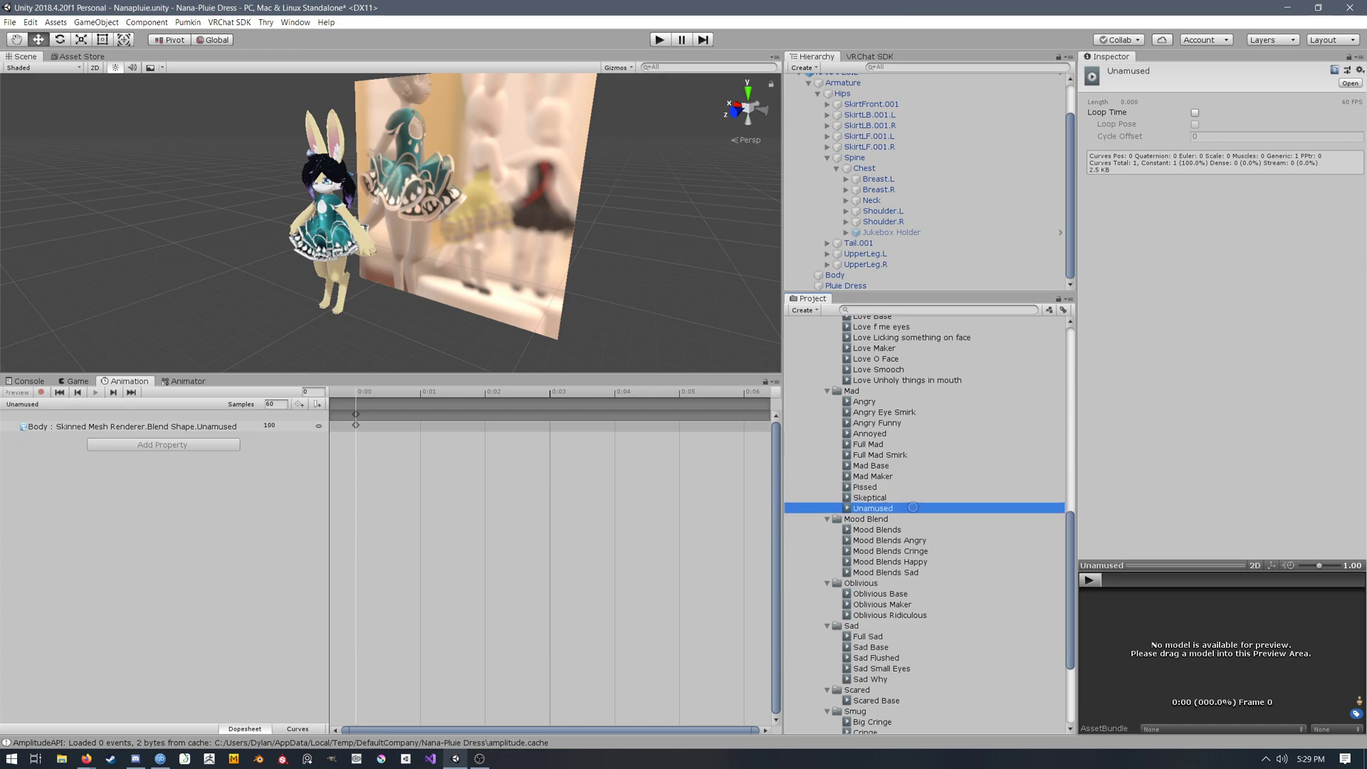
Step: Inspect the blend shapes in the Mood Blends, Mood Blends Angry and Mood Blends Cringe clips
click(908, 531)
click(909, 542)
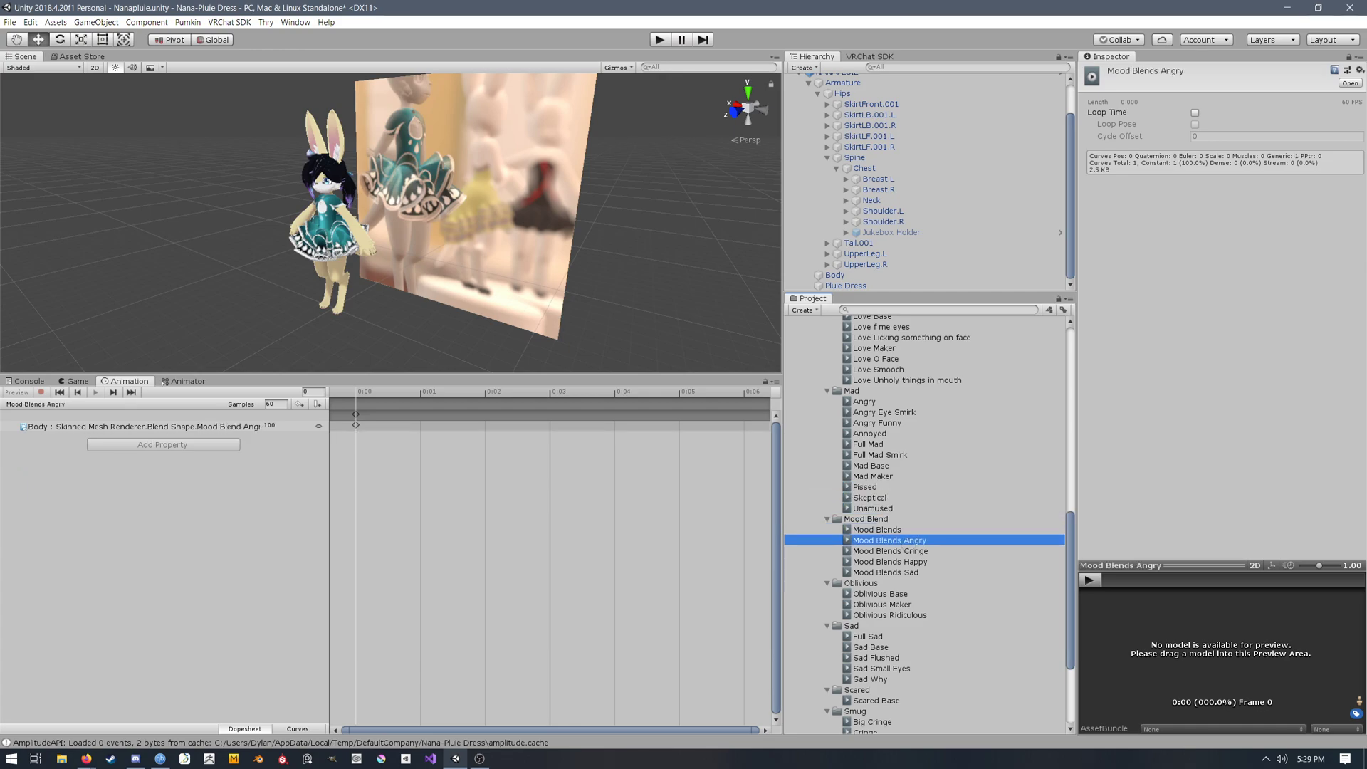
key(Down)
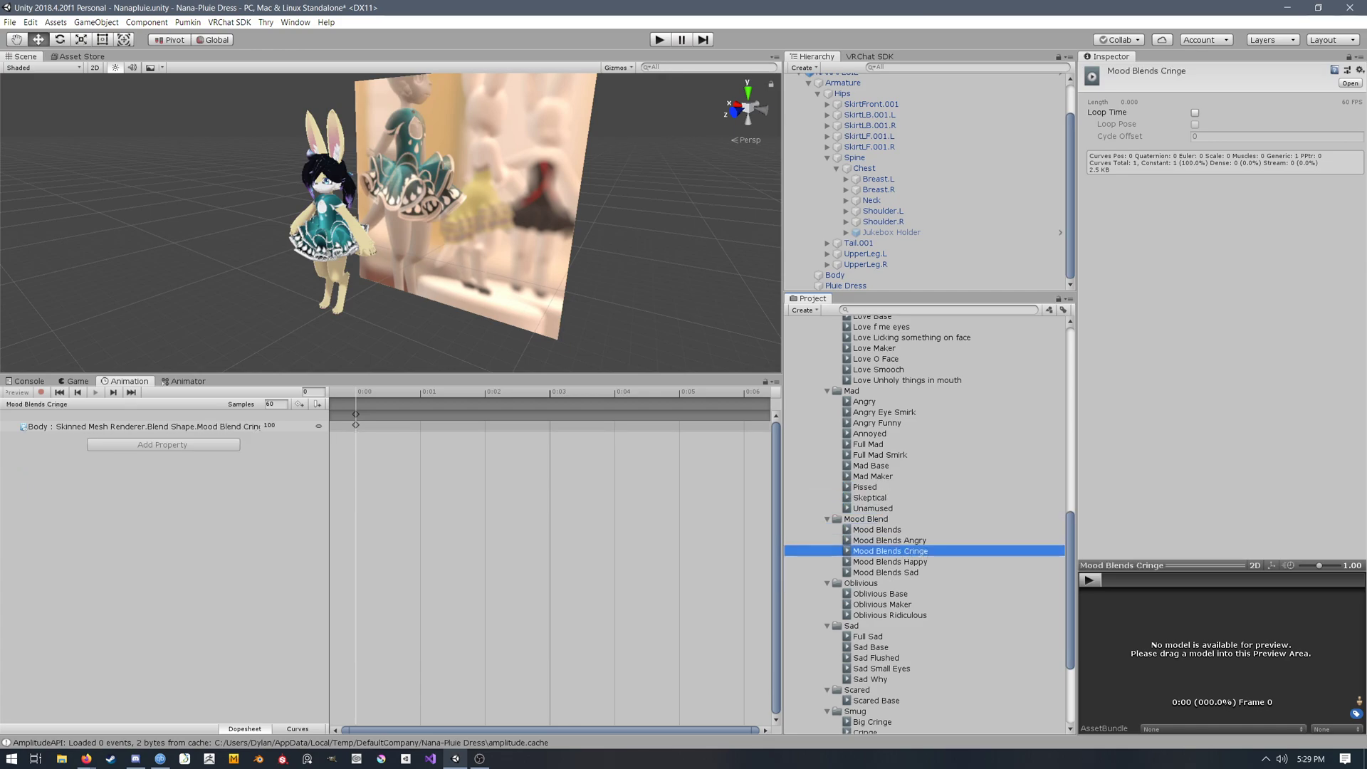
Step: Review the Mad Maker clip's blend shapes, then inspect the Mad and Default states in the Gesture Blend Layer
click(911, 477)
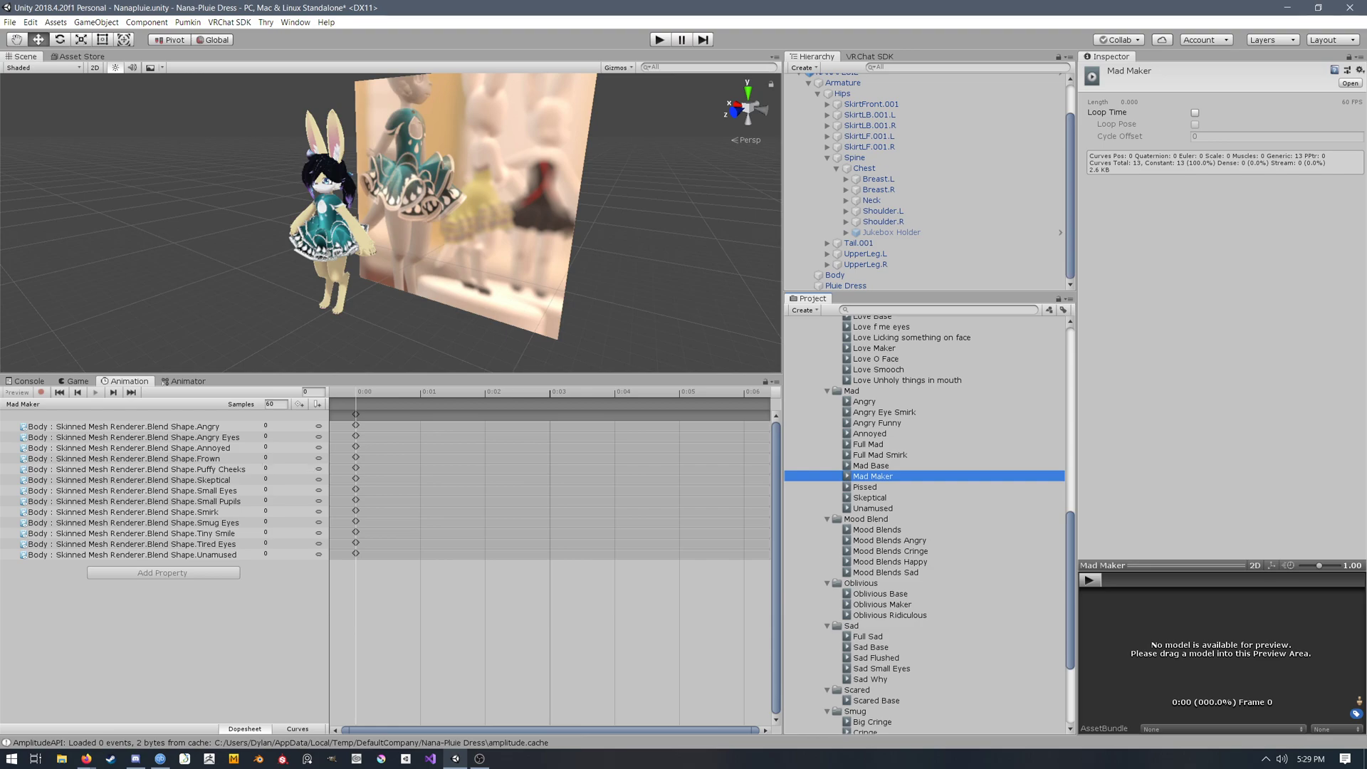
click(185, 382)
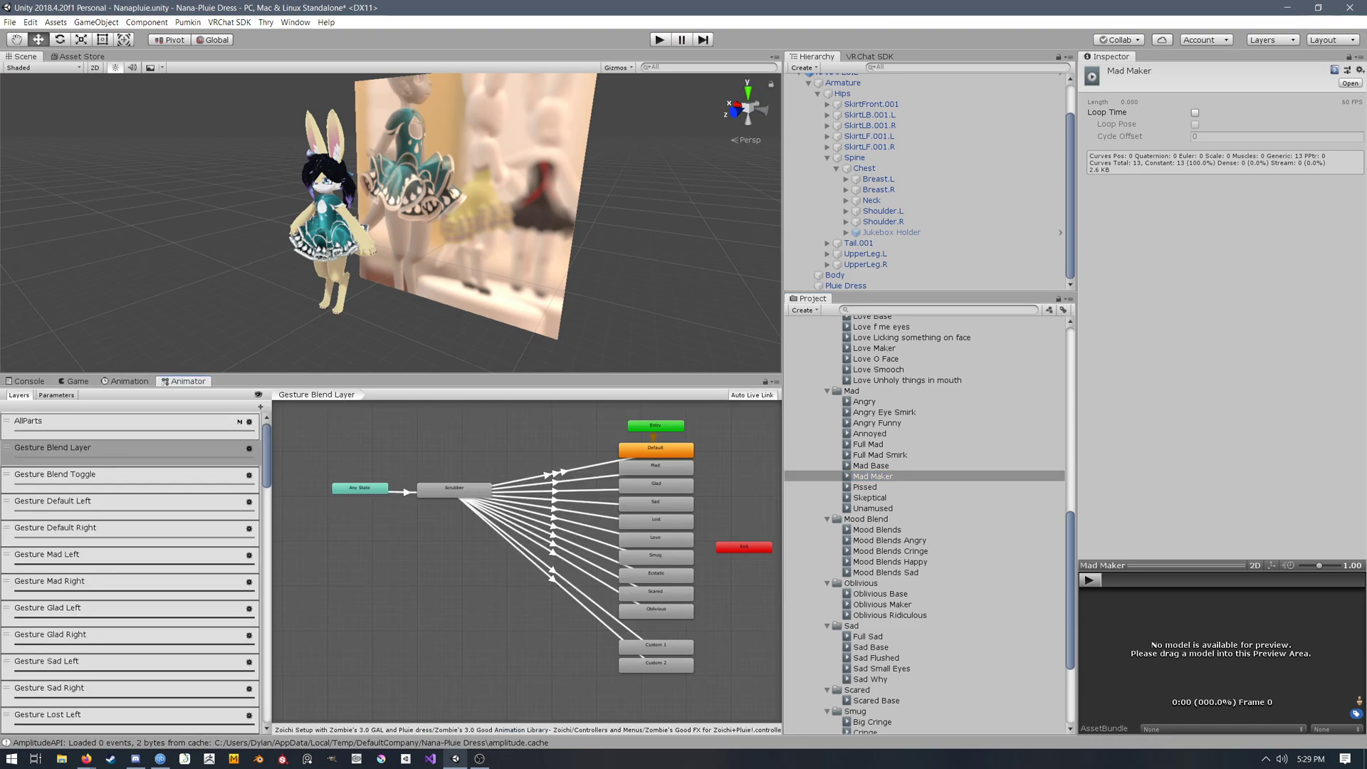
click(655, 468)
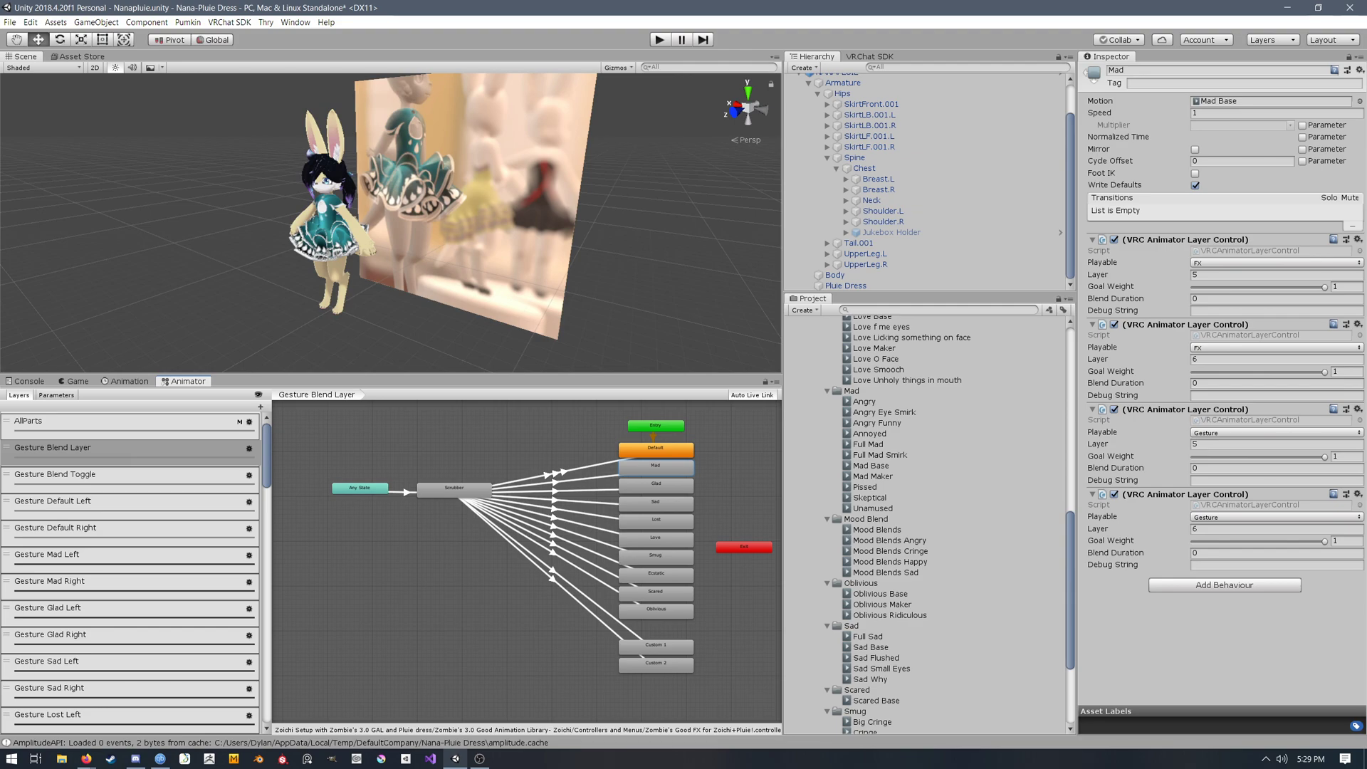
click(669, 647)
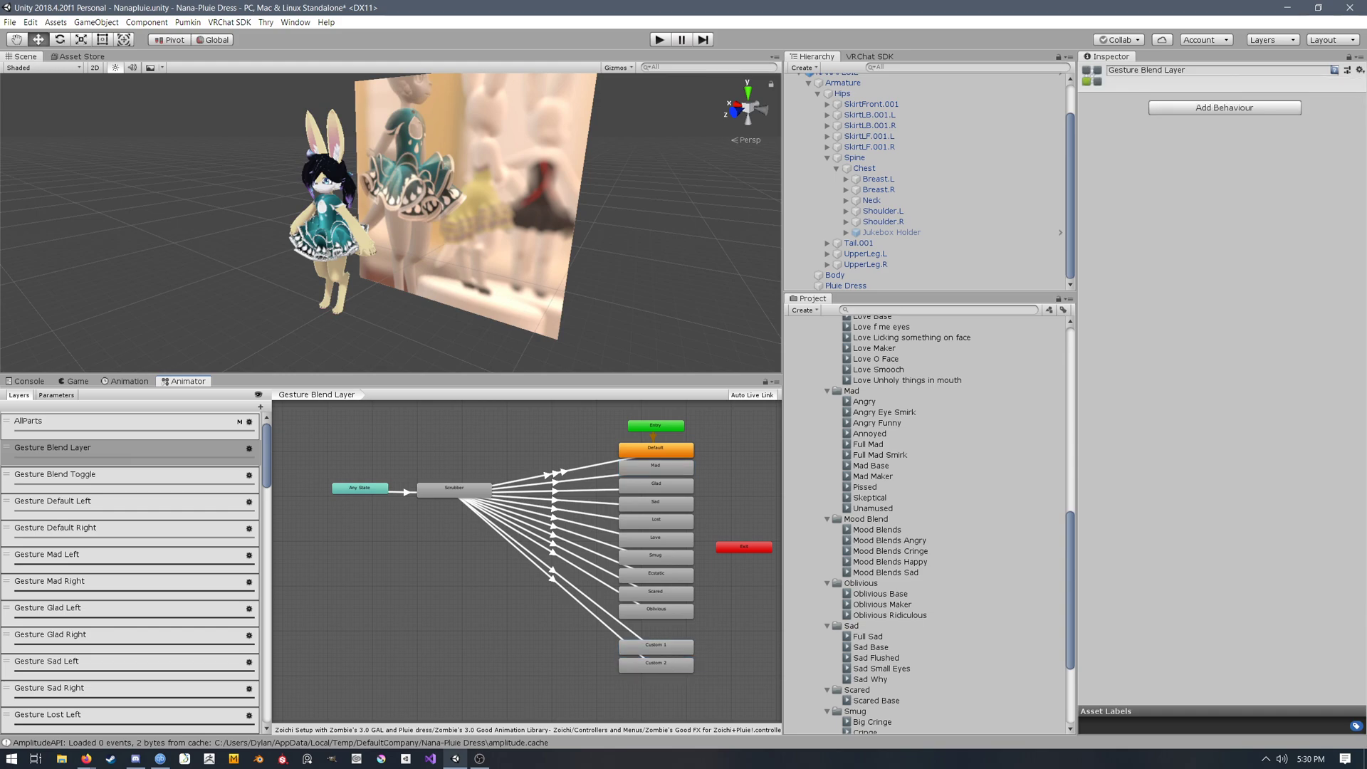
click(717, 639)
click(680, 450)
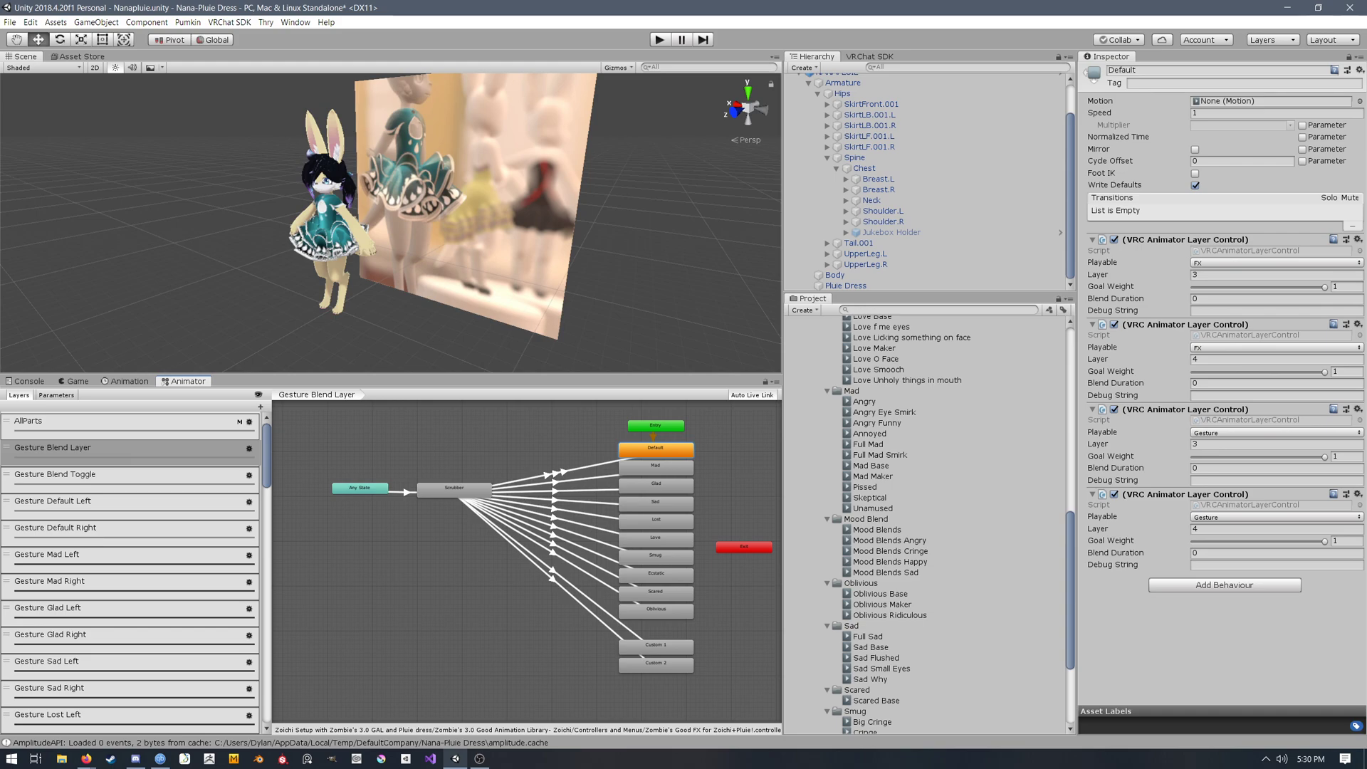
Step: View the Gesture Mad Left layer and check the layer controls on the Gesture Blend Layer's Mad state
click(168, 568)
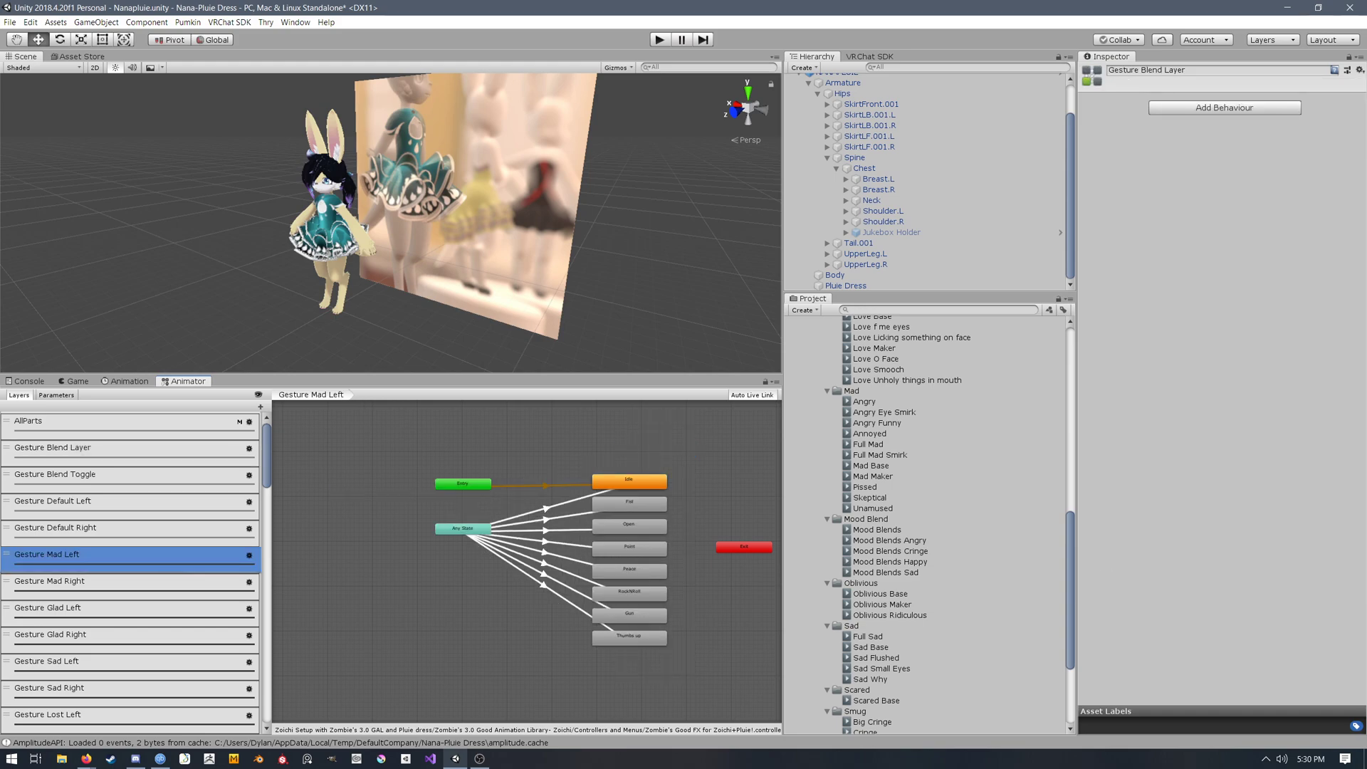
click(100, 449)
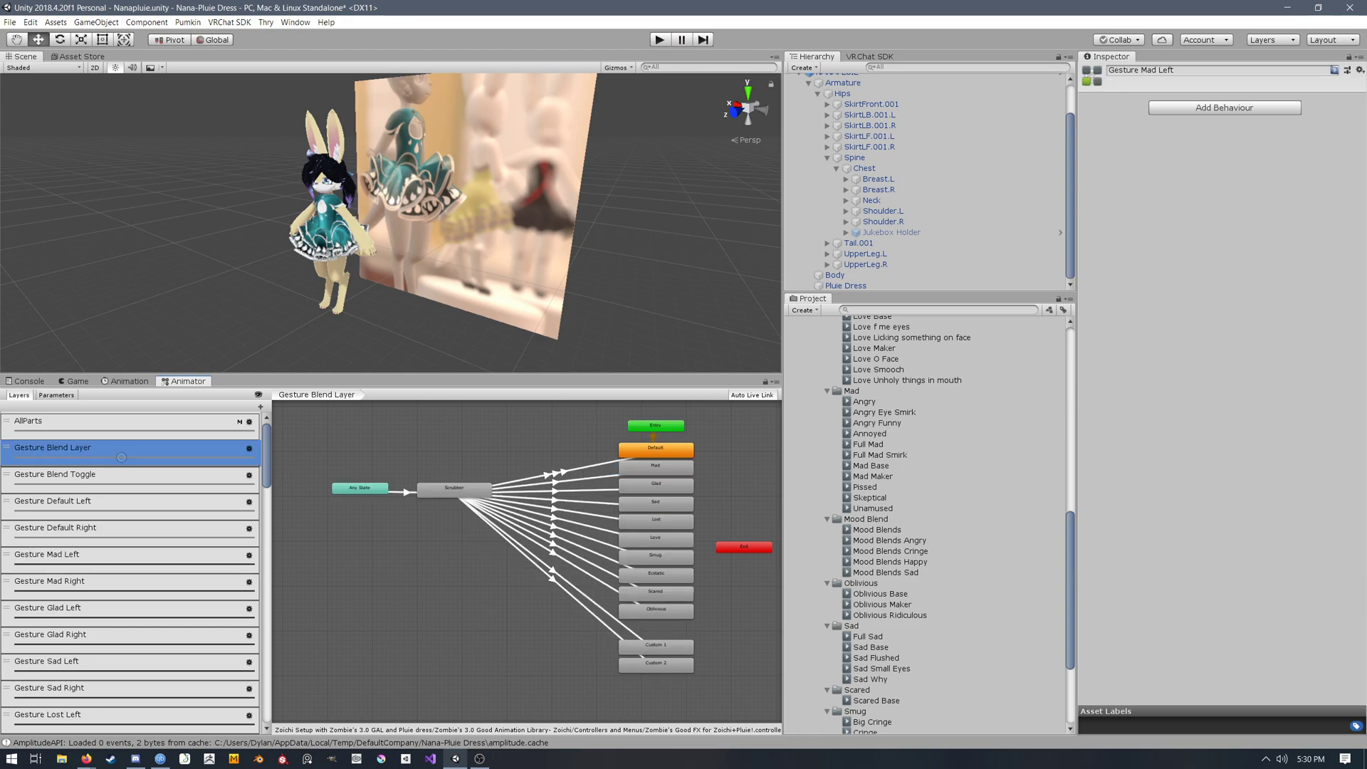
click(656, 468)
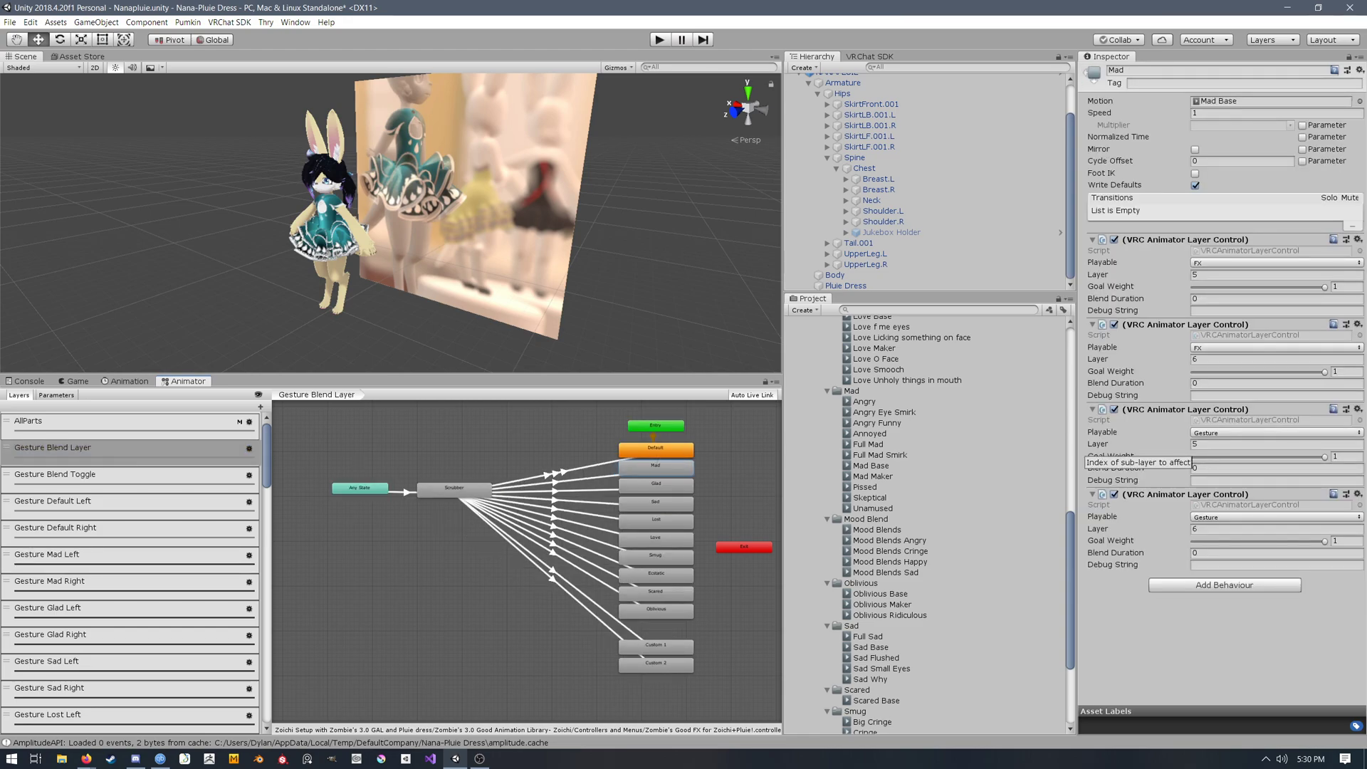
Step: Show the Gesture Blend Toggle layer and inspect the conditions on its Any State transitions, ending with Gesture Blend 0
click(151, 489)
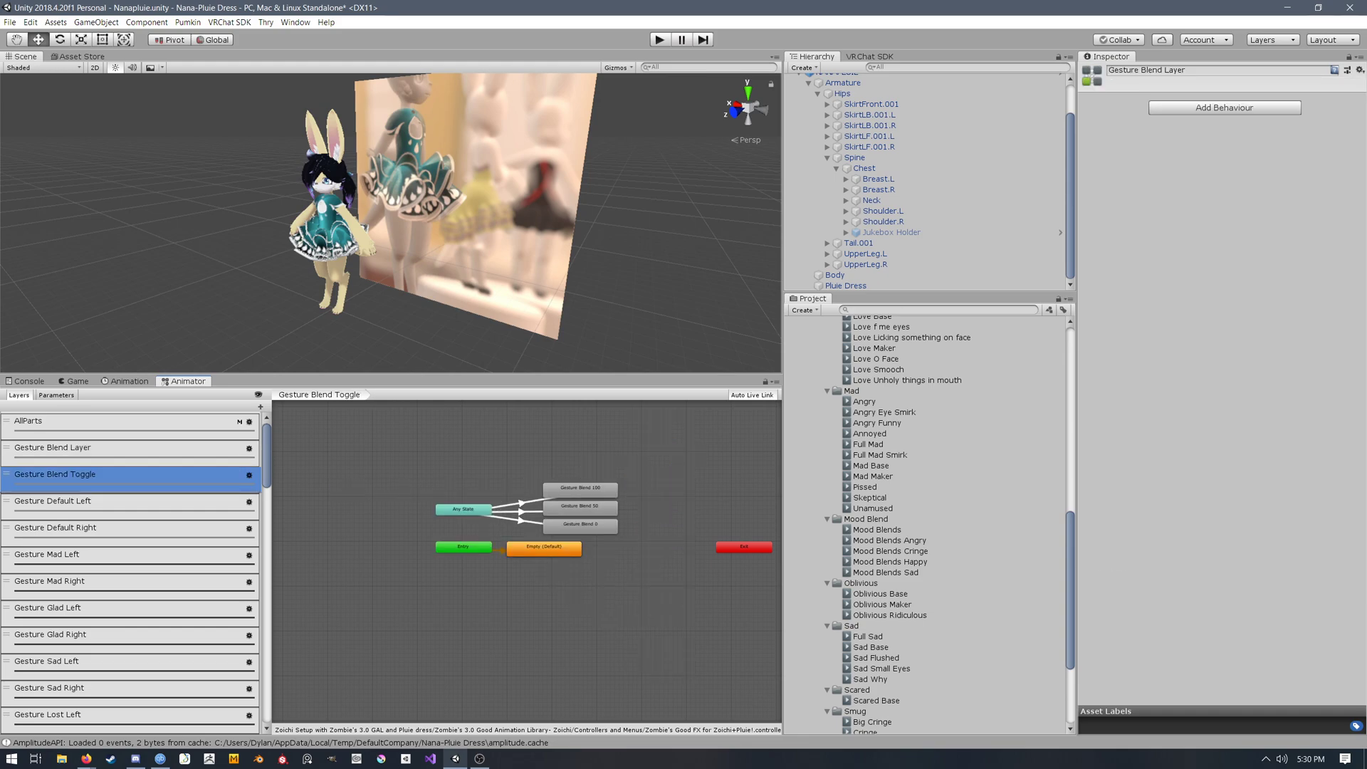
scroll(580, 542, up, 2)
scroll(573, 532, up, 3)
middle_drag(573, 532, 591, 567)
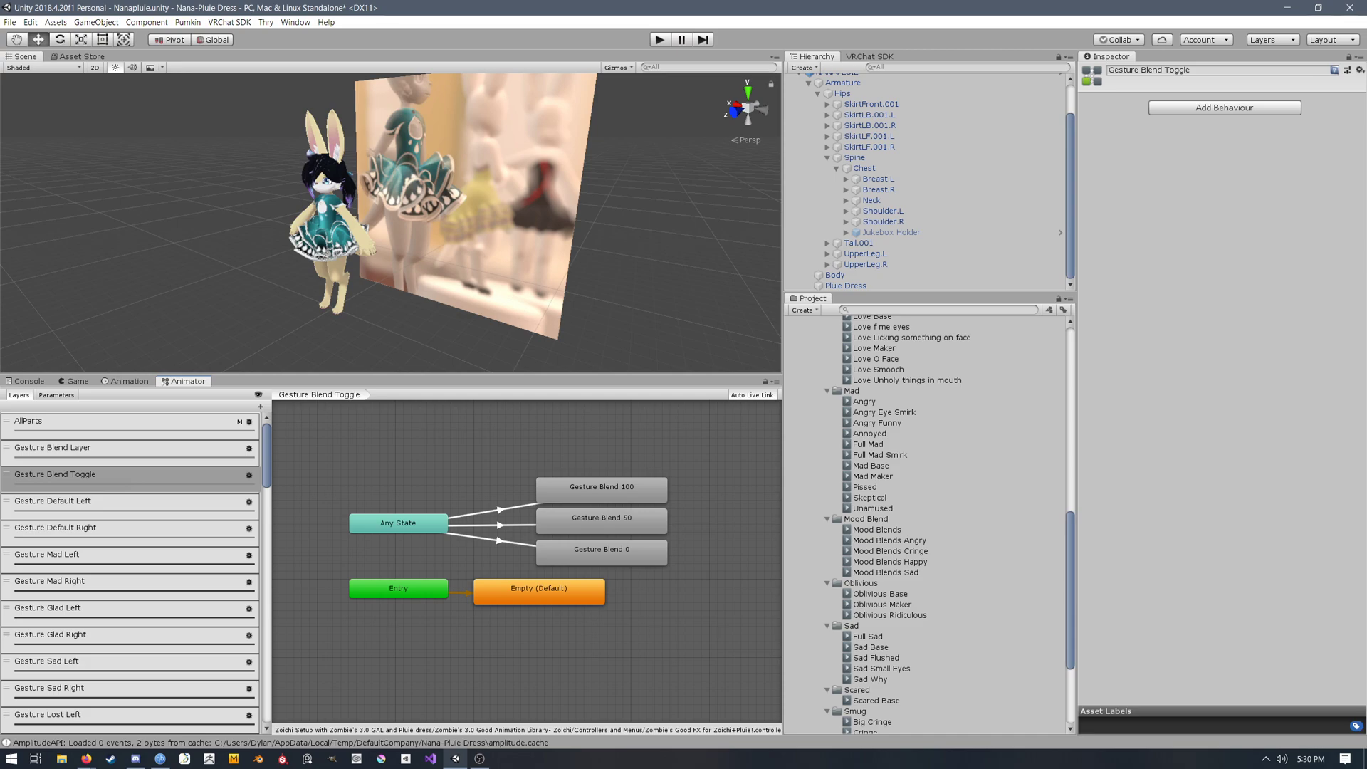
middle_drag(500, 514, 502, 515)
click(507, 512)
click(502, 531)
click(501, 546)
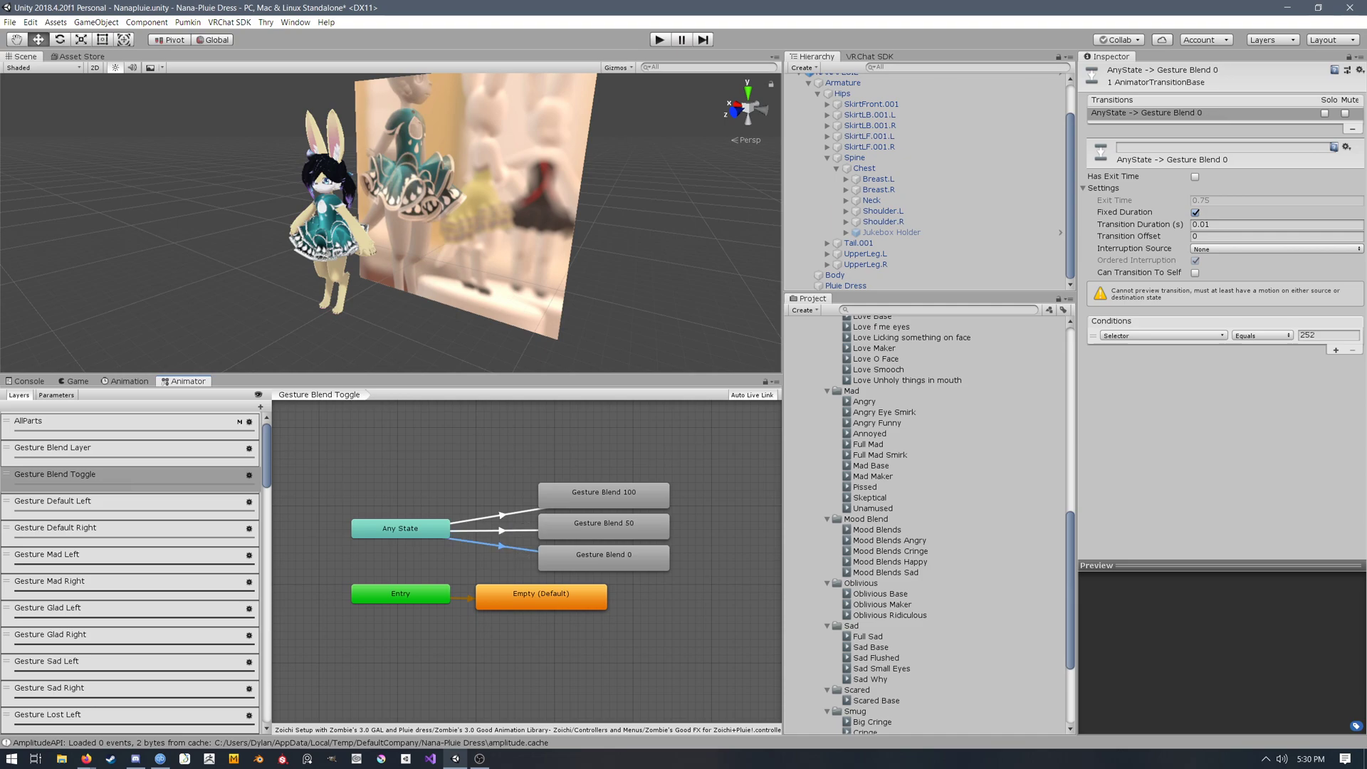
Step: Look up the Gesture Blend entries in the Parameter Selector Index file
scroll(925, 520, up, 15)
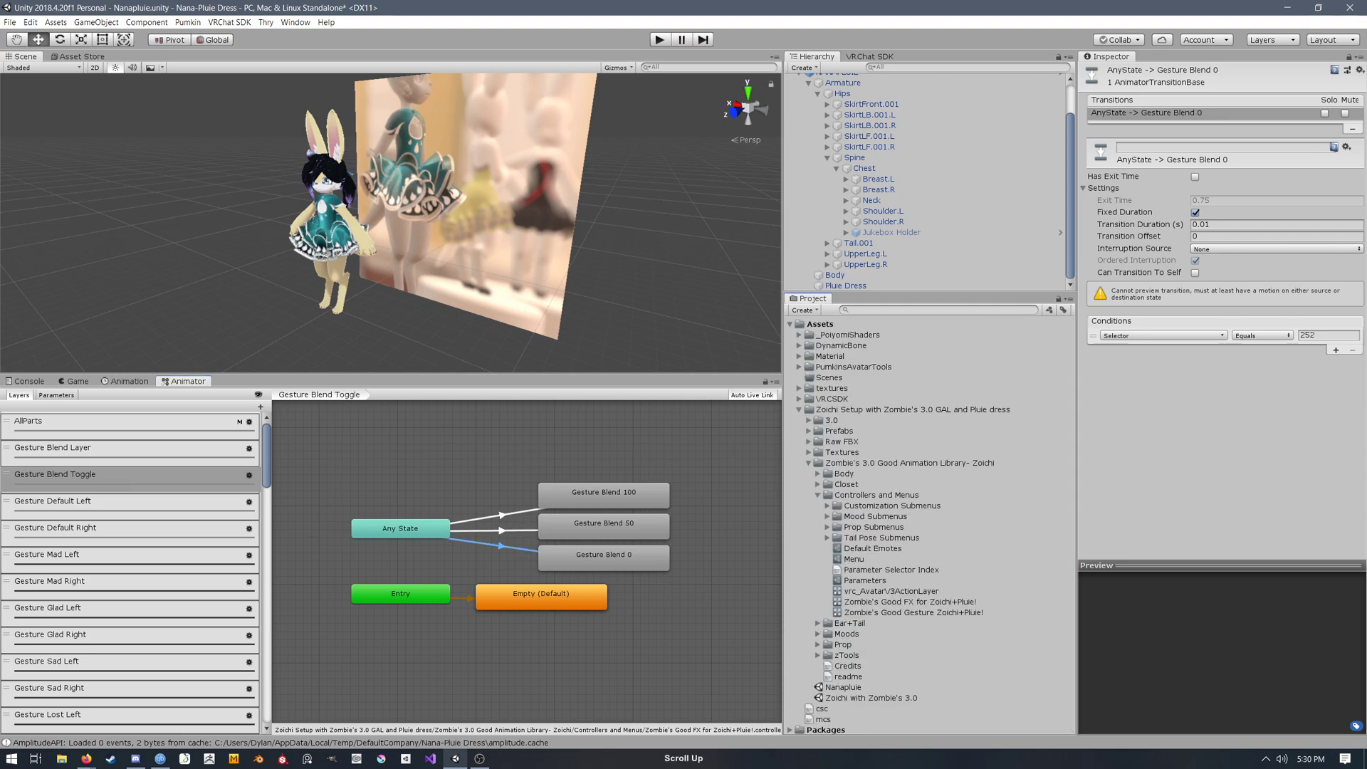
click(890, 570)
scroll(1217, 370, down, 10)
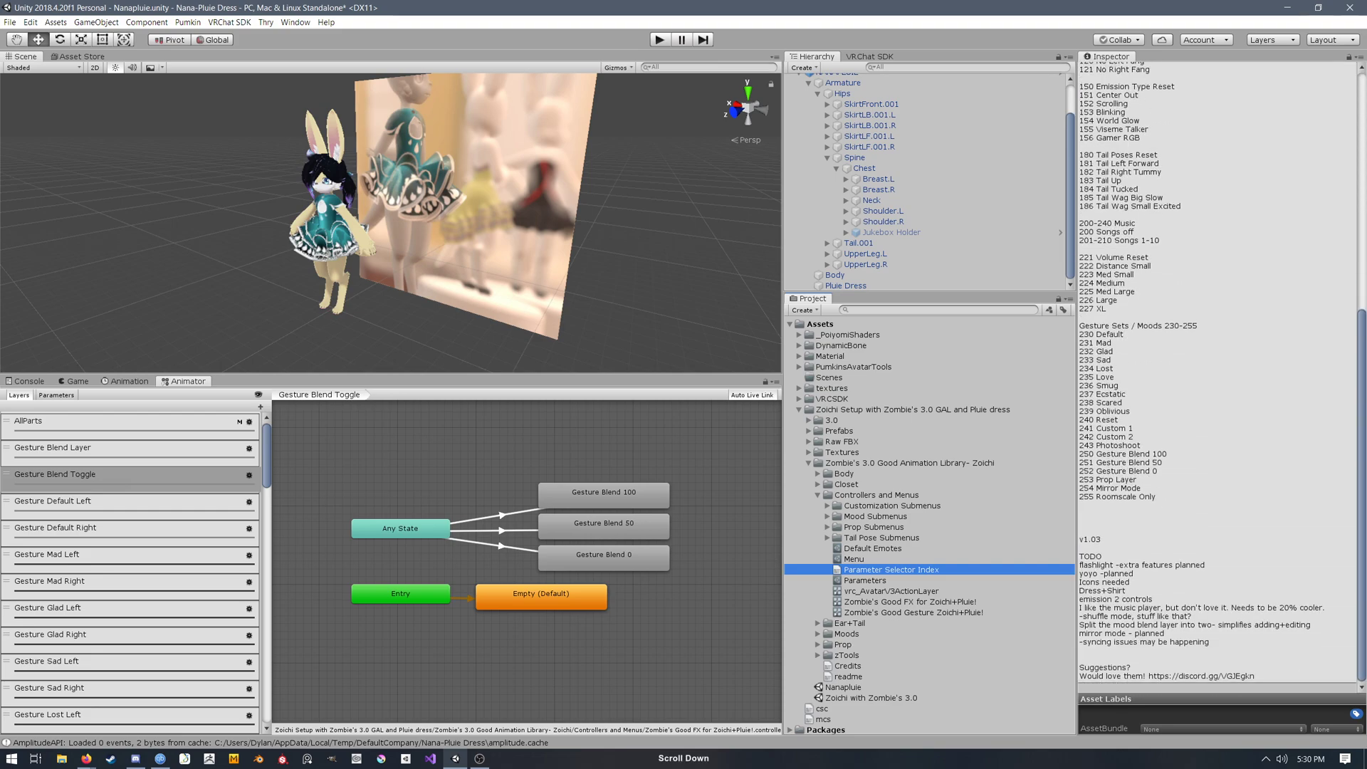
click(1175, 462)
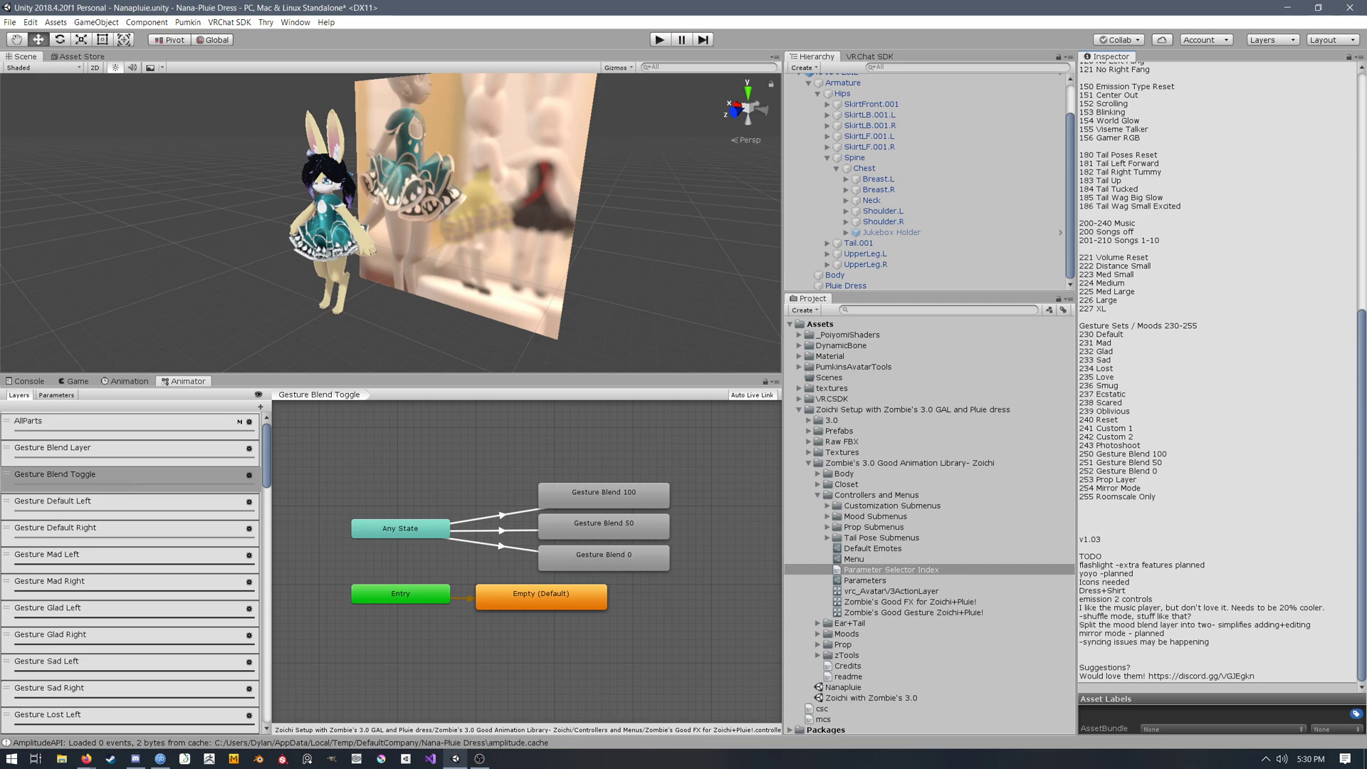
Step: Compare the layer control goal weights of the Gesture Blend 100, Gesture Blend 50 and Gesture Blend 0 states
click(604, 496)
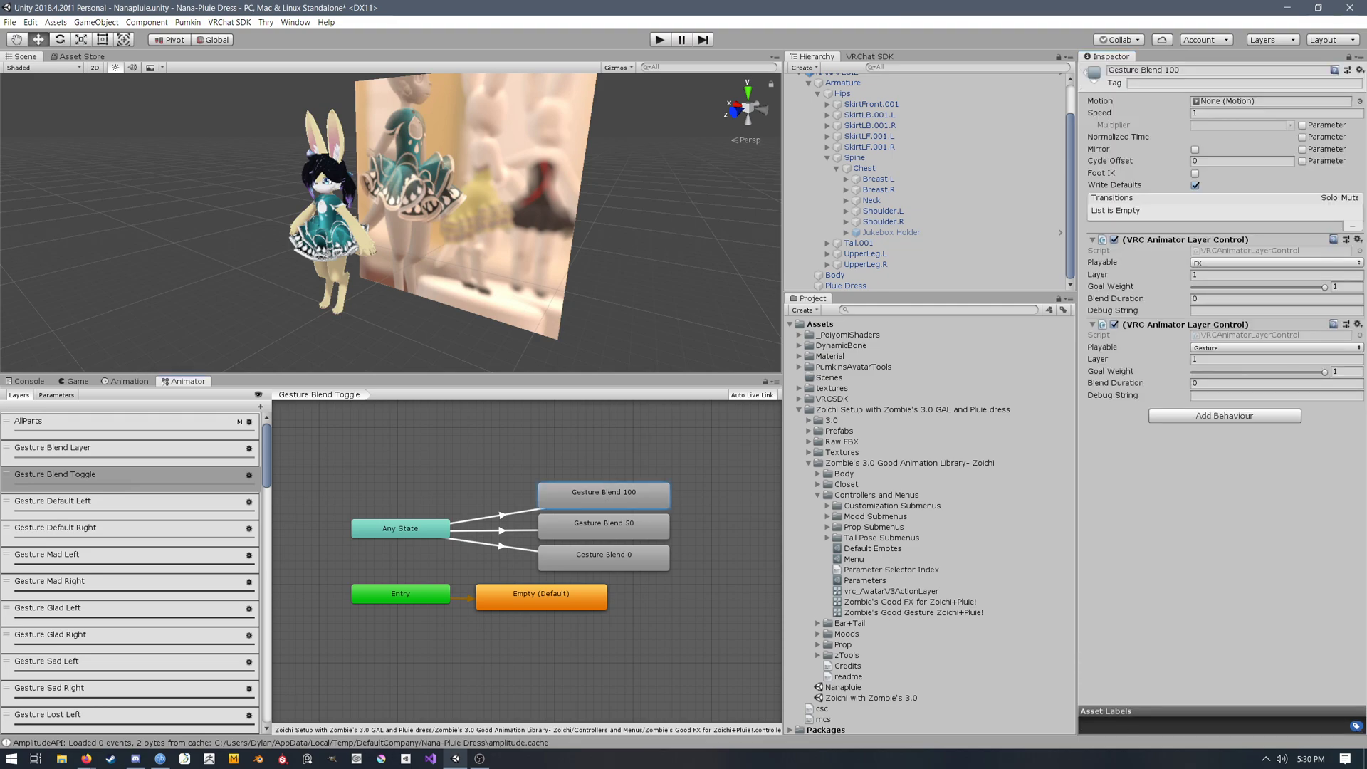
click(603, 528)
click(604, 559)
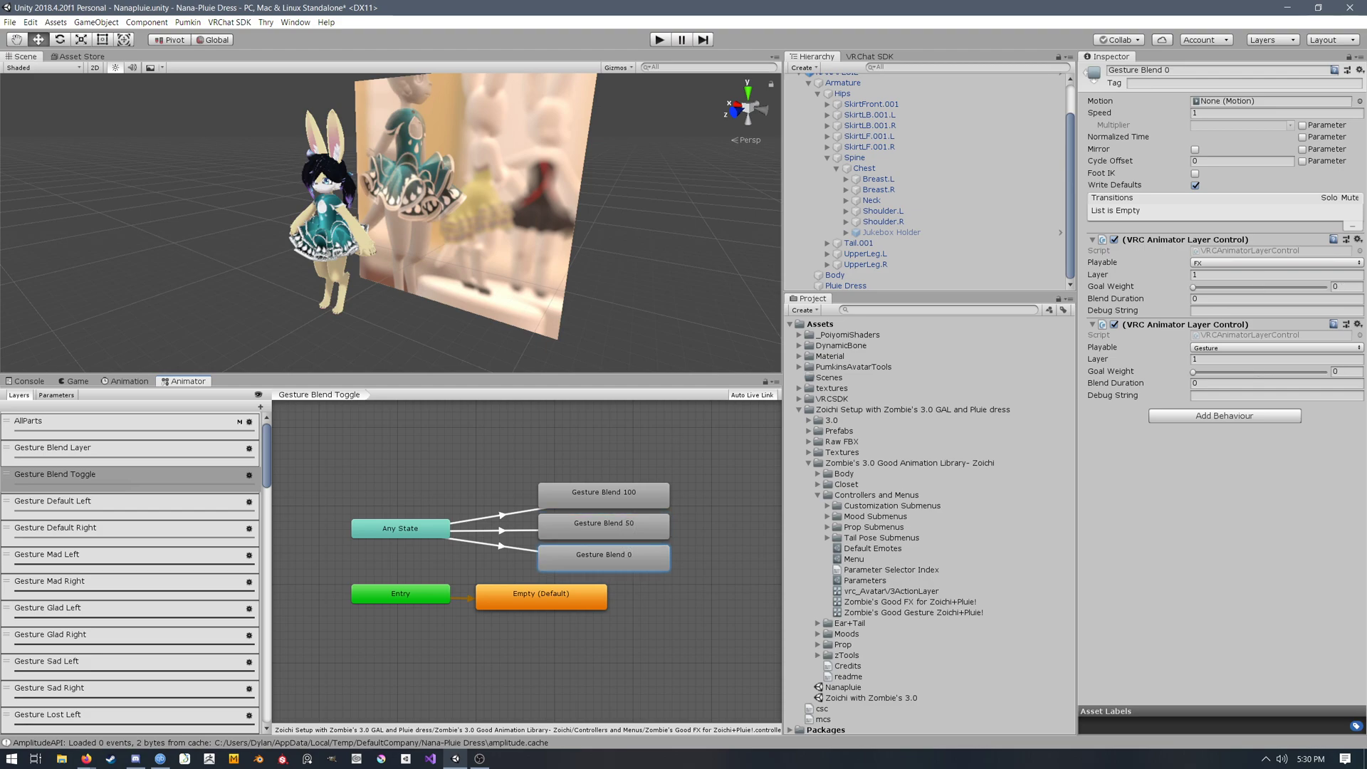
click(604, 496)
click(604, 528)
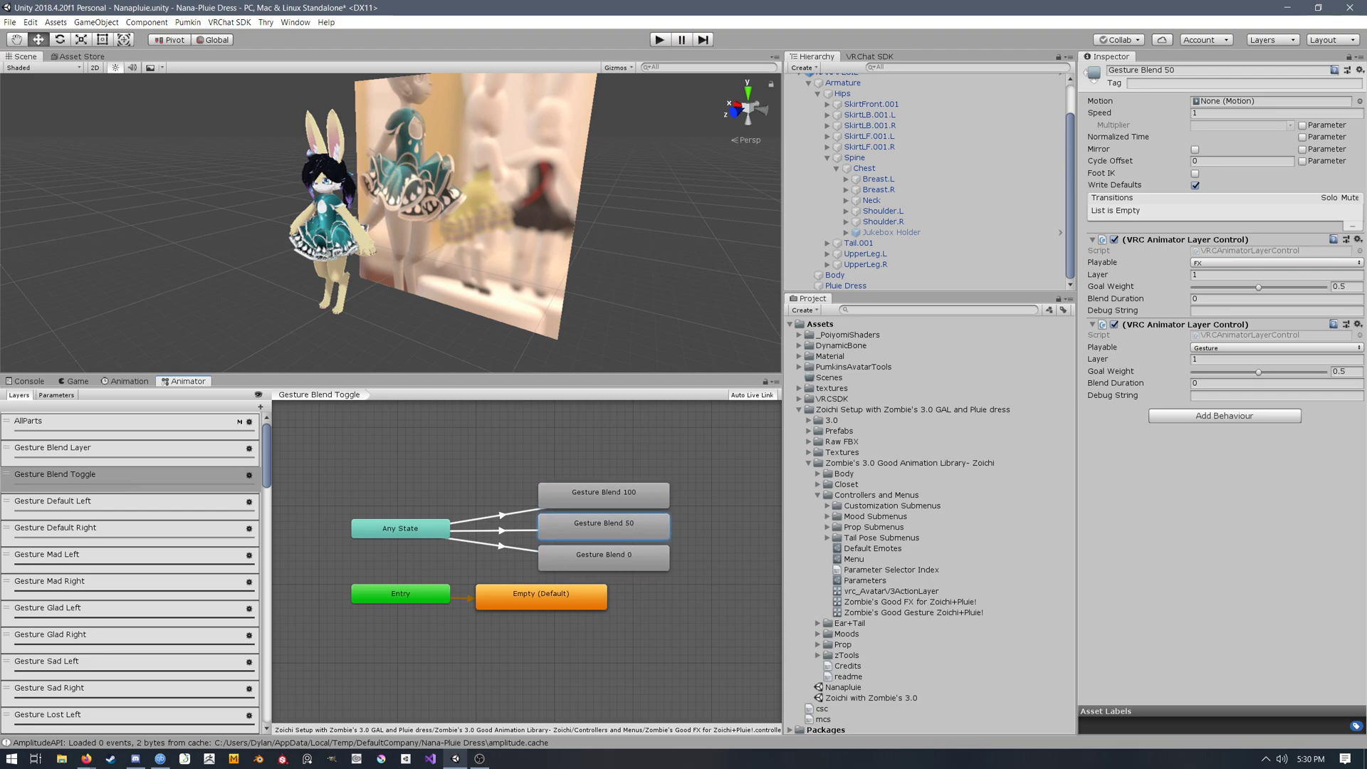
click(603, 559)
Step: Check the Selector conditions leading to Gesture Blend 100 and Gesture Blend 0, along with the Gesture Blend 0 state's layer controls
middle_drag(498, 499, 512, 499)
click(510, 507)
click(514, 516)
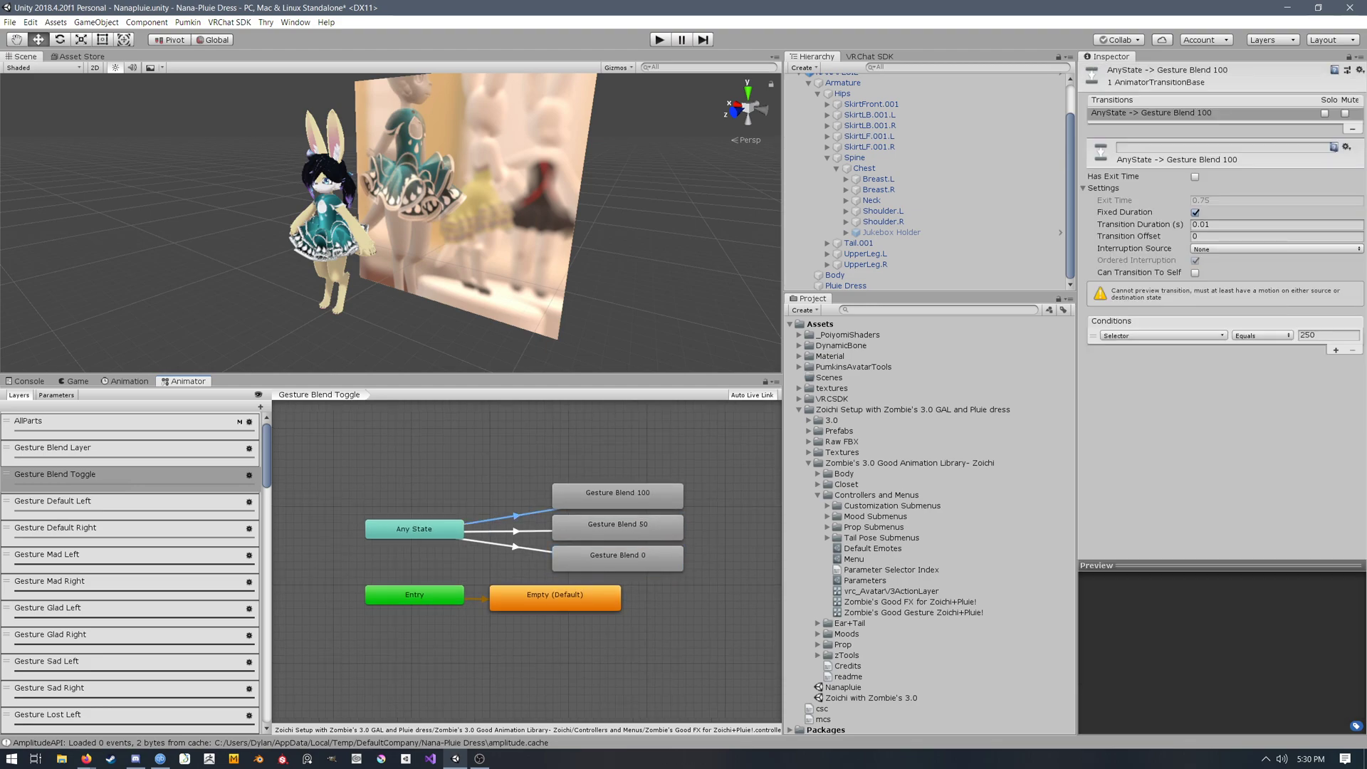
click(517, 500)
click(605, 560)
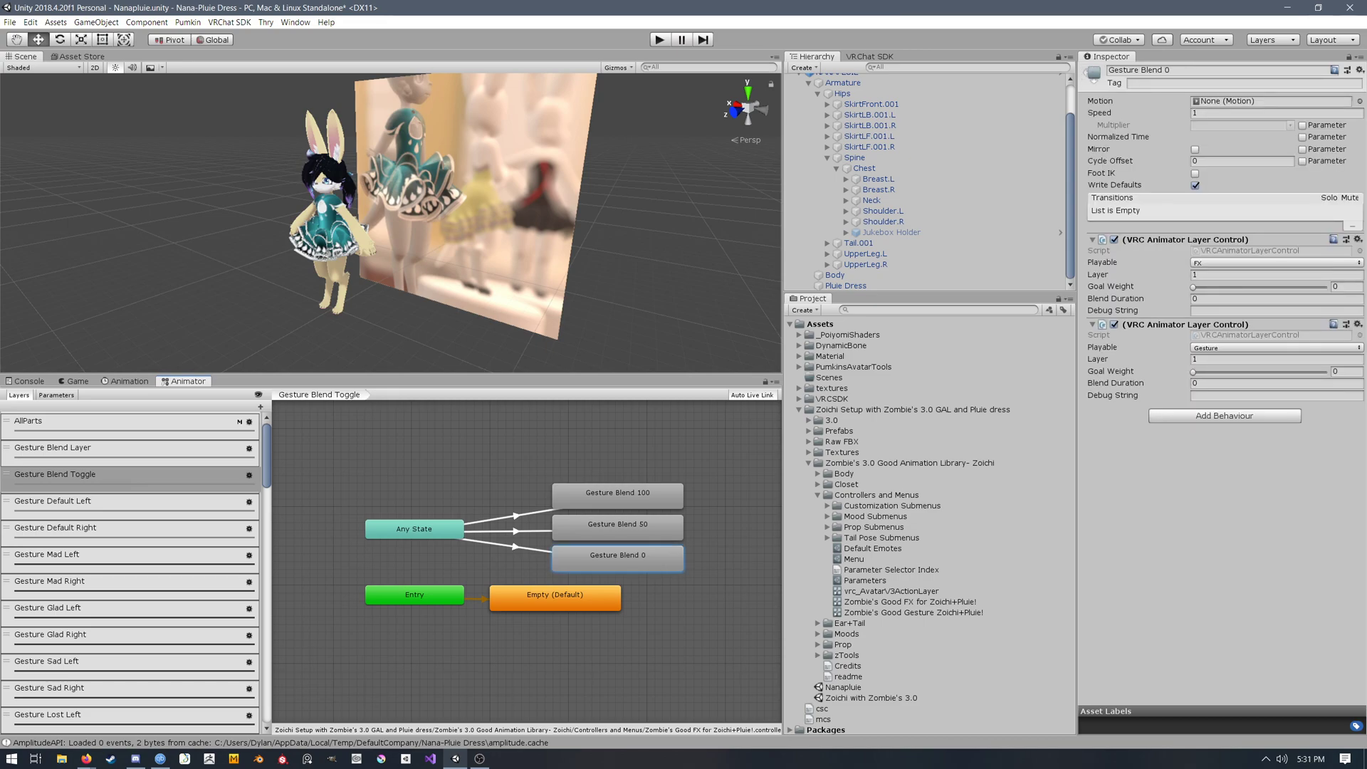
middle_drag(605, 559, 589, 561)
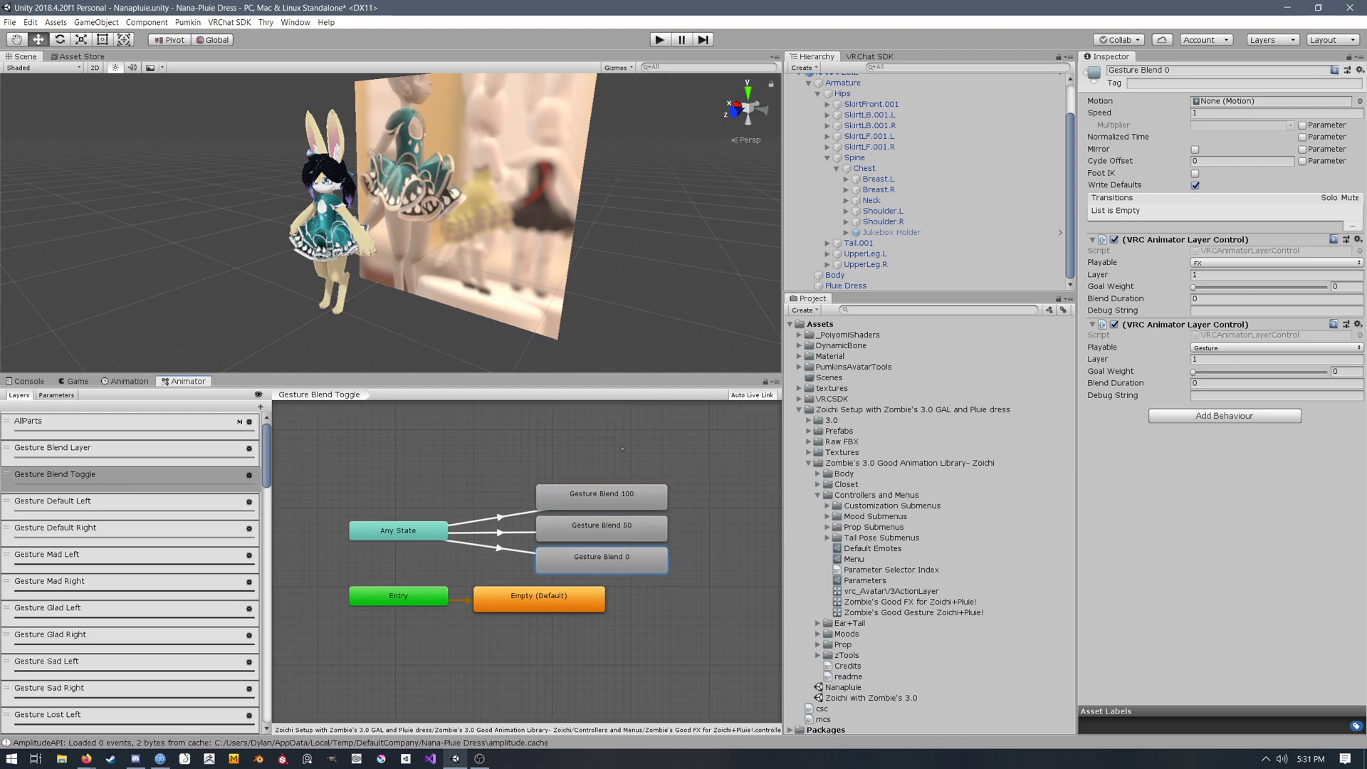
click(602, 639)
click(518, 532)
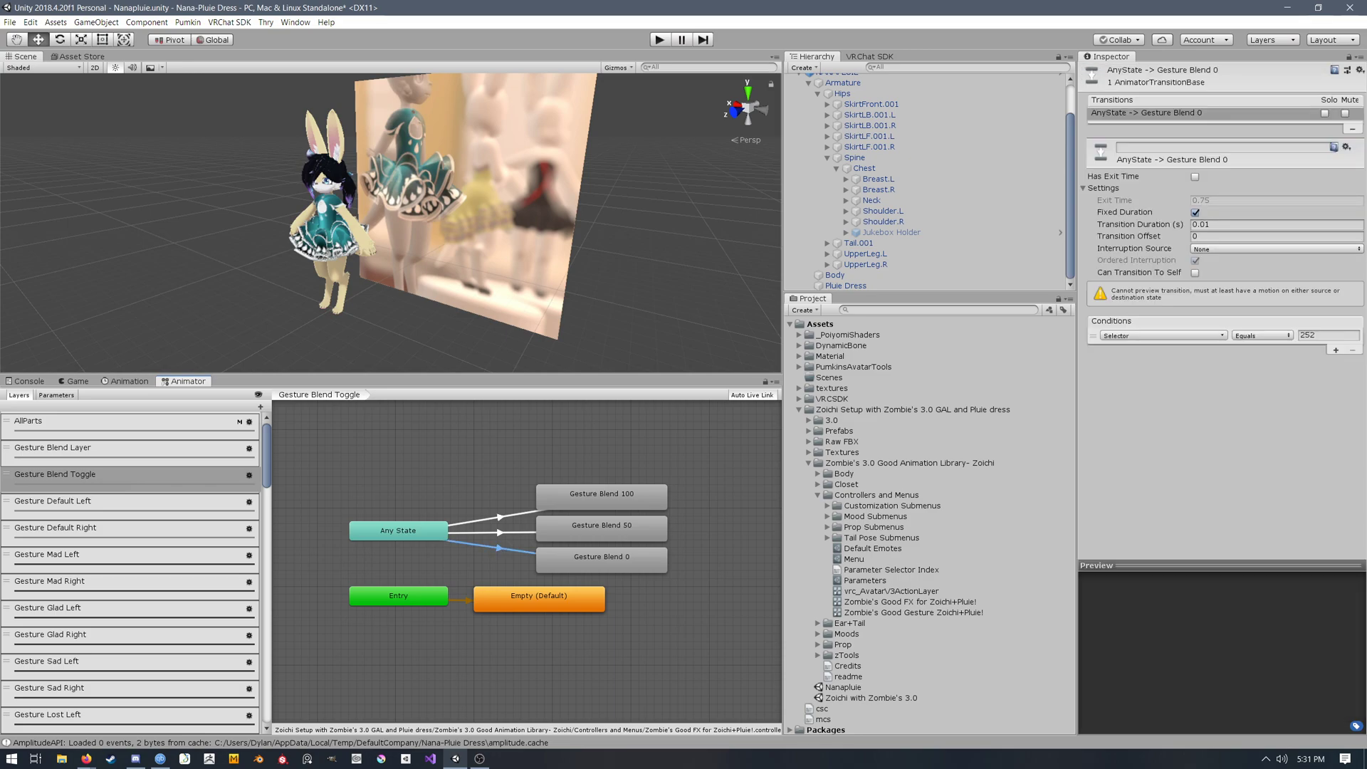
click(513, 559)
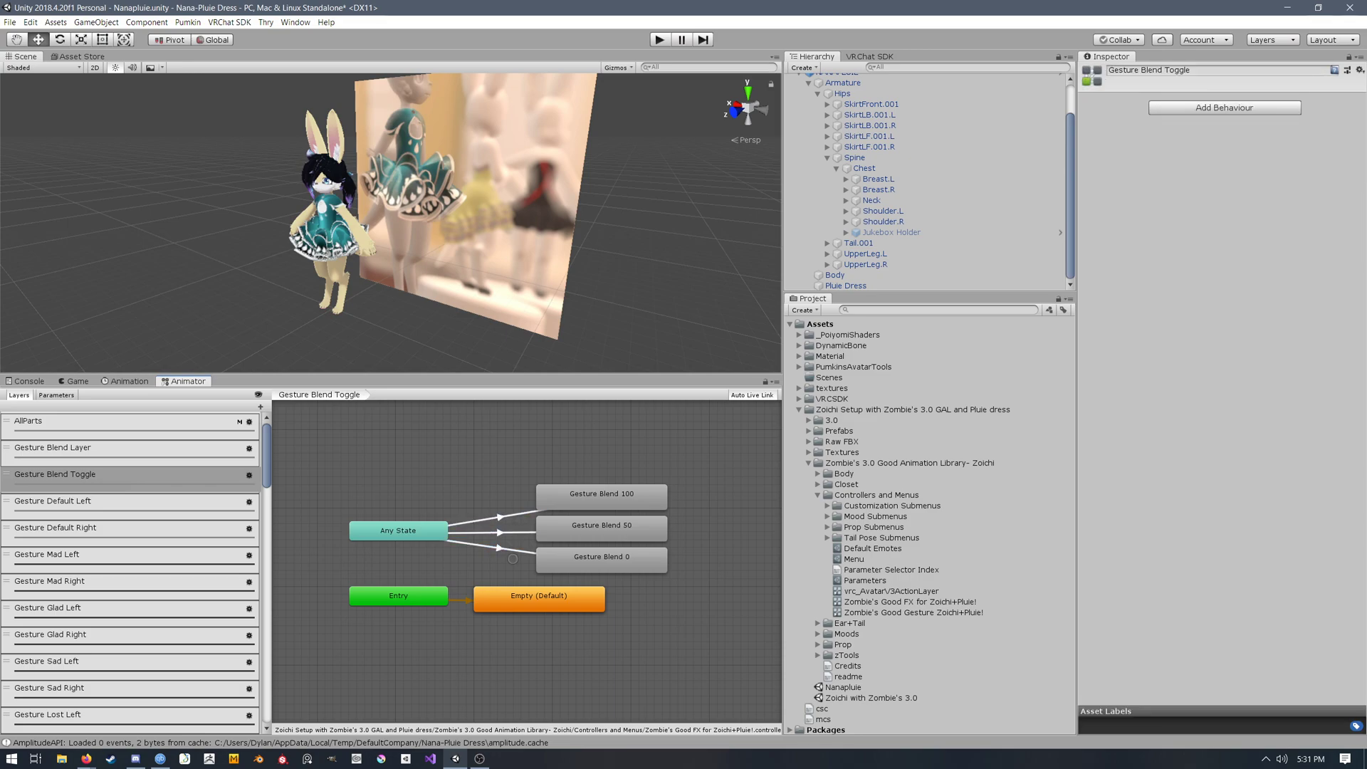
click(602, 560)
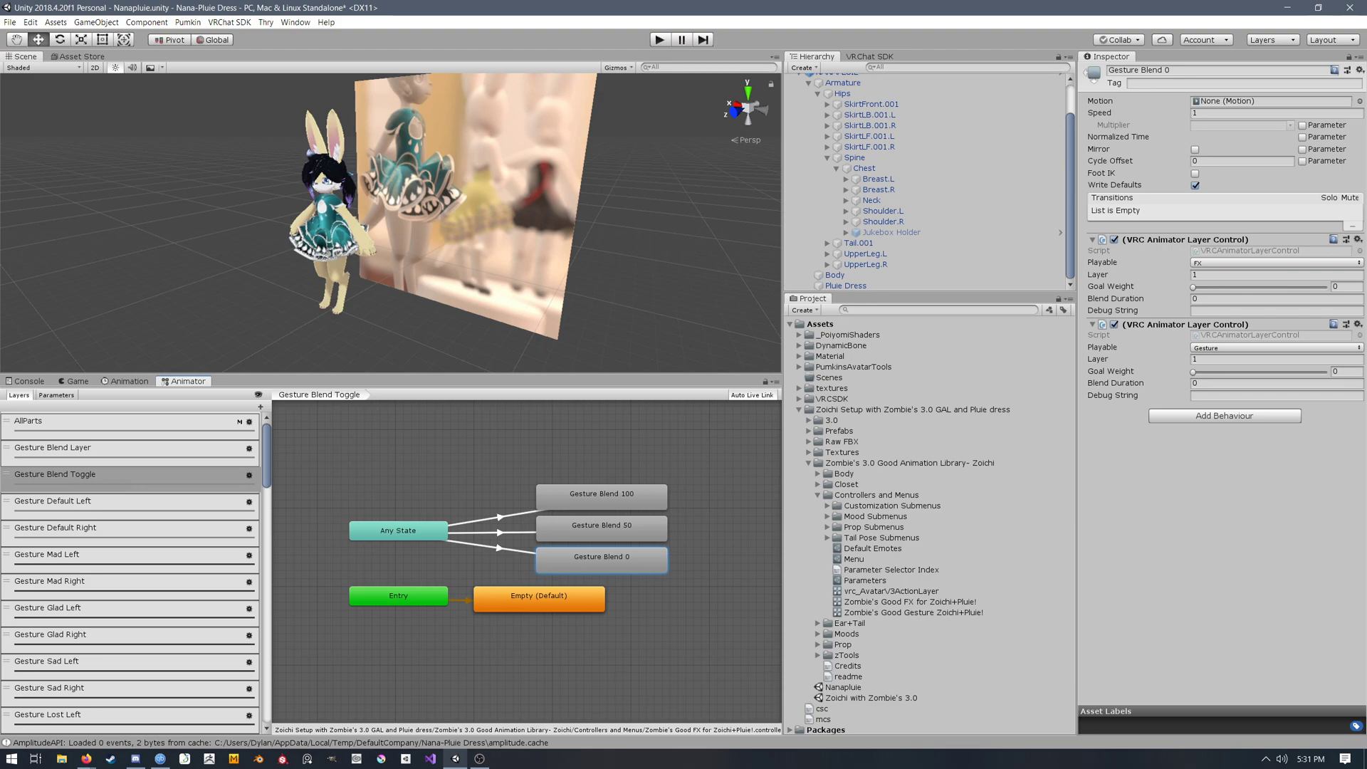
Step: Return to the Gesture Blend Layer and examine the Mad state's motion and layer controls
click(128, 453)
scroll(619, 491, down, 5)
mouse_move(619, 491)
middle_down()
mouse_move(611, 479)
mouse_move(630, 498)
mouse_move(613, 497)
middle_up()
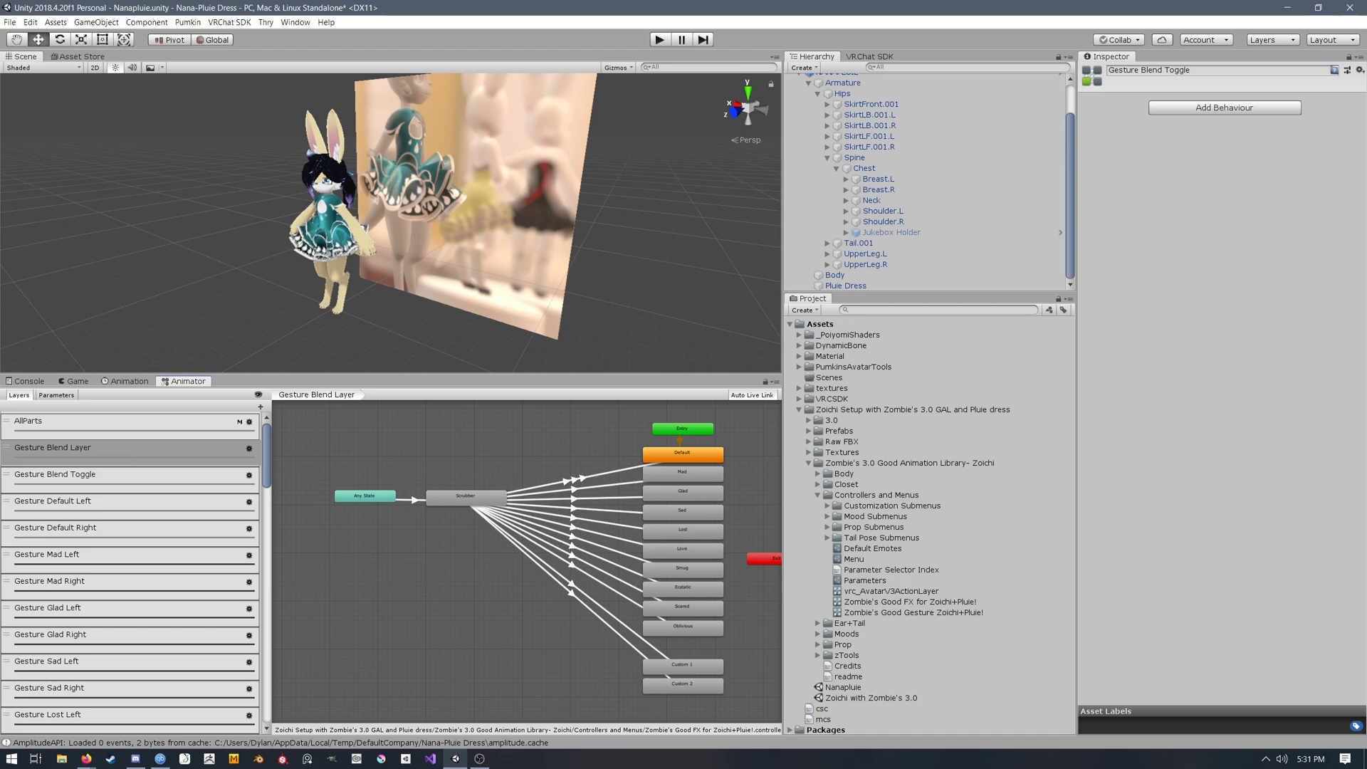
click(683, 474)
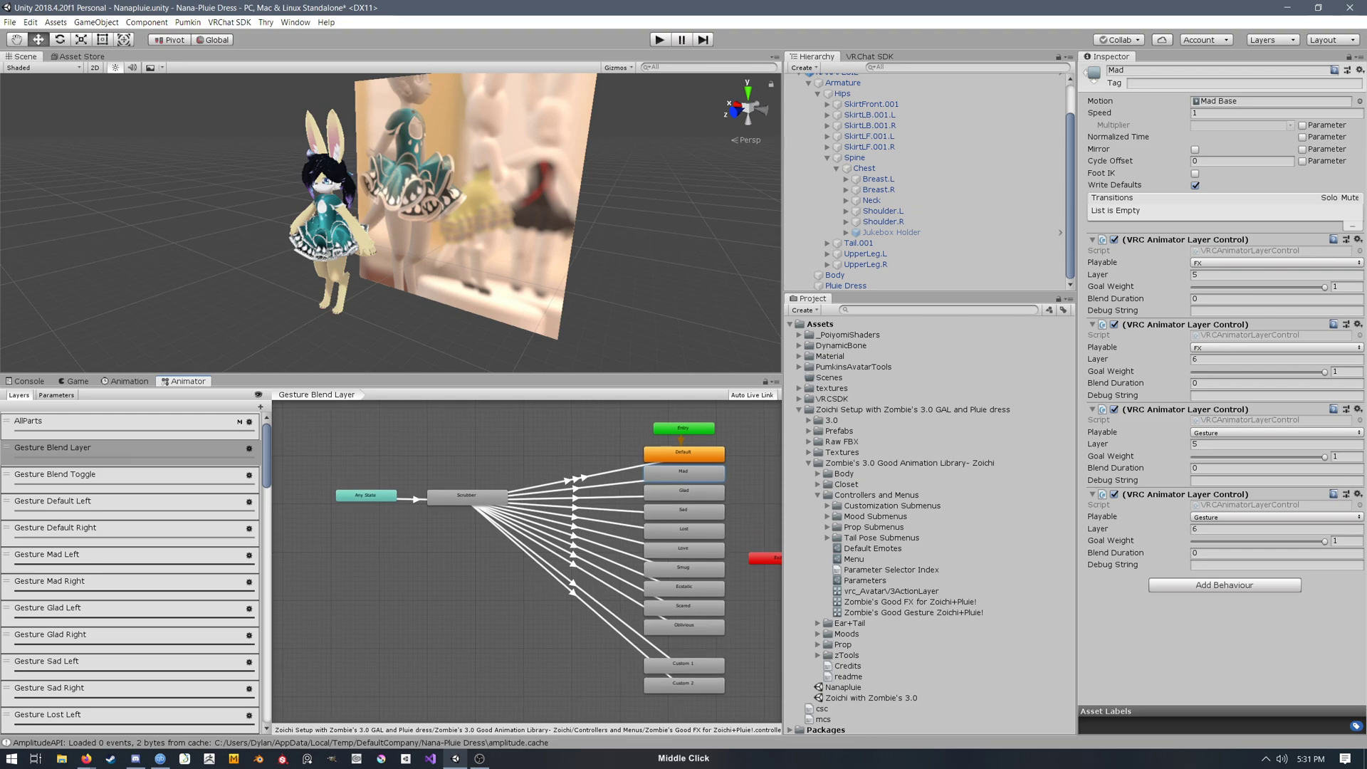
middle_drag(541, 570, 531, 567)
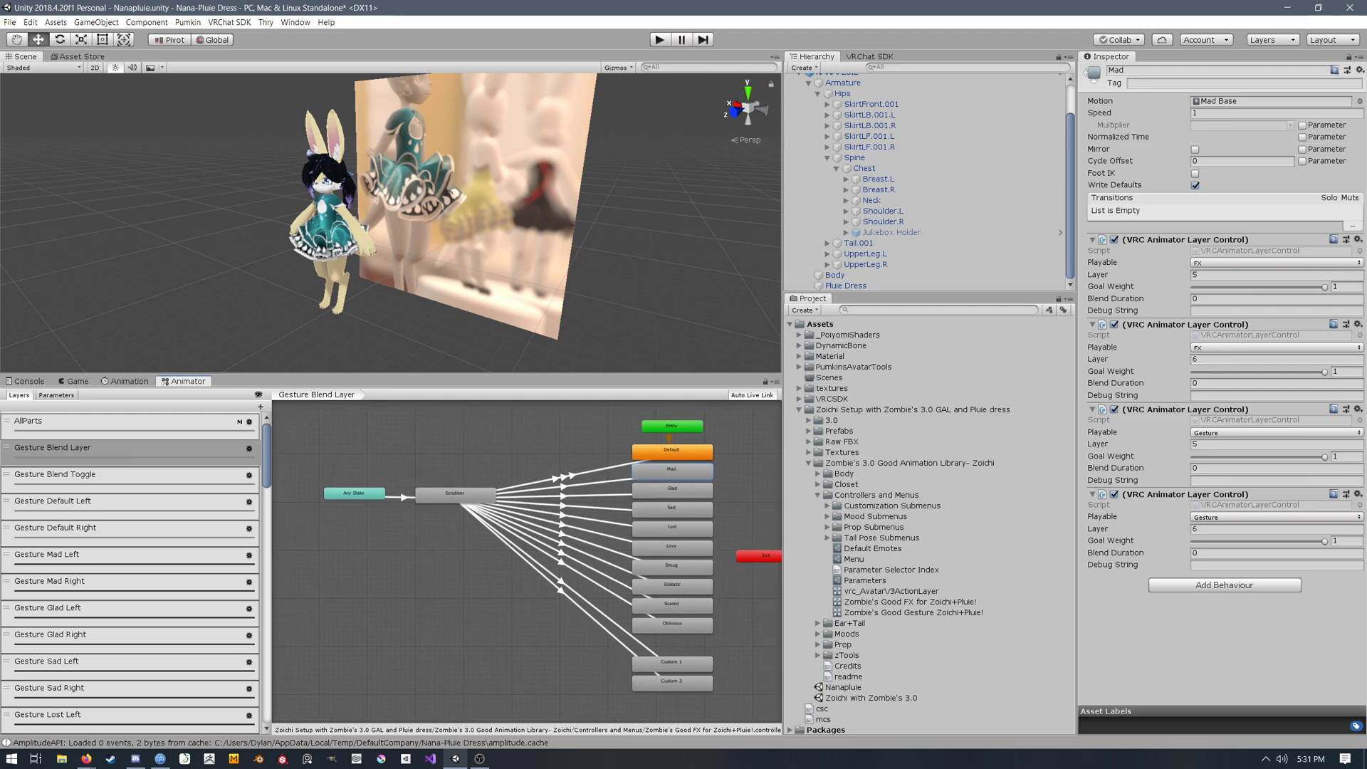
click(744, 491)
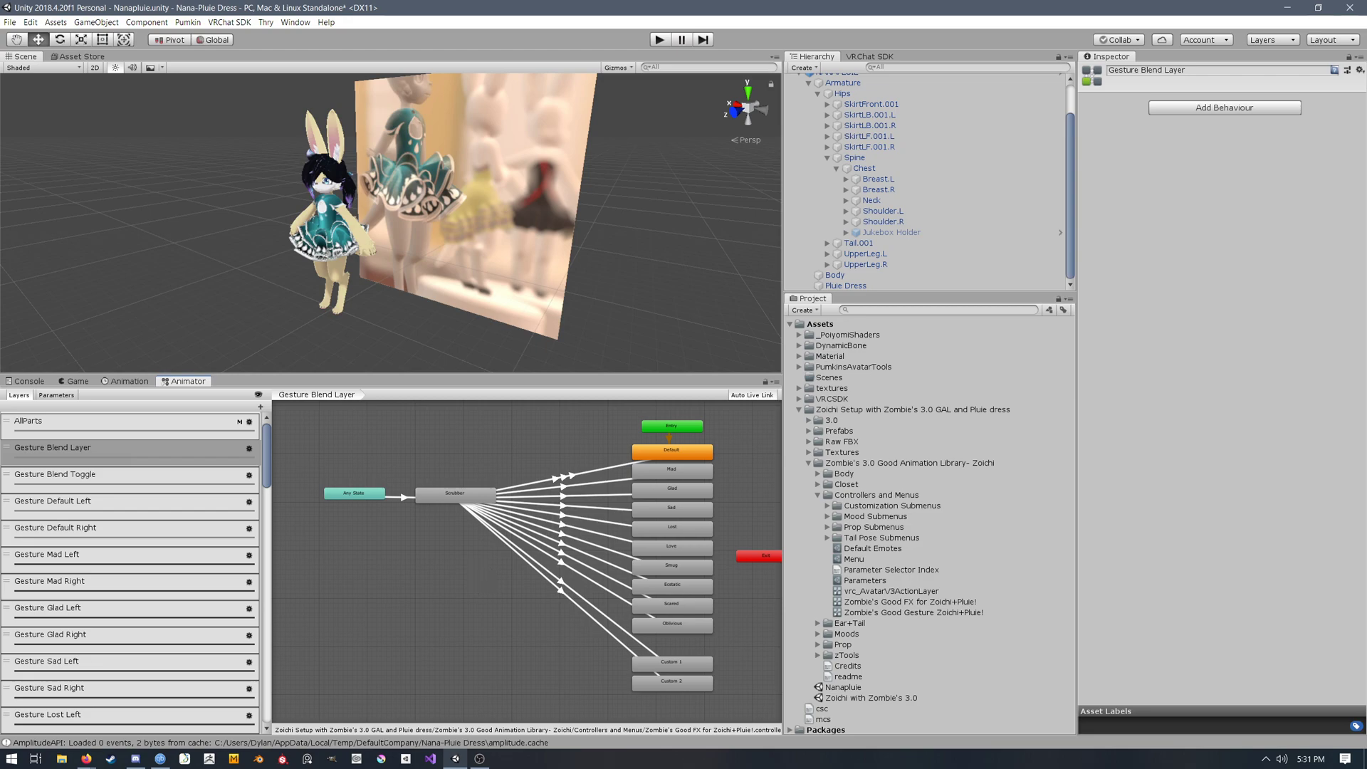
Step: Examine the Scrubber state's layer controls and compare them with the Glad, Lost, Love and Ecstatic states
click(456, 496)
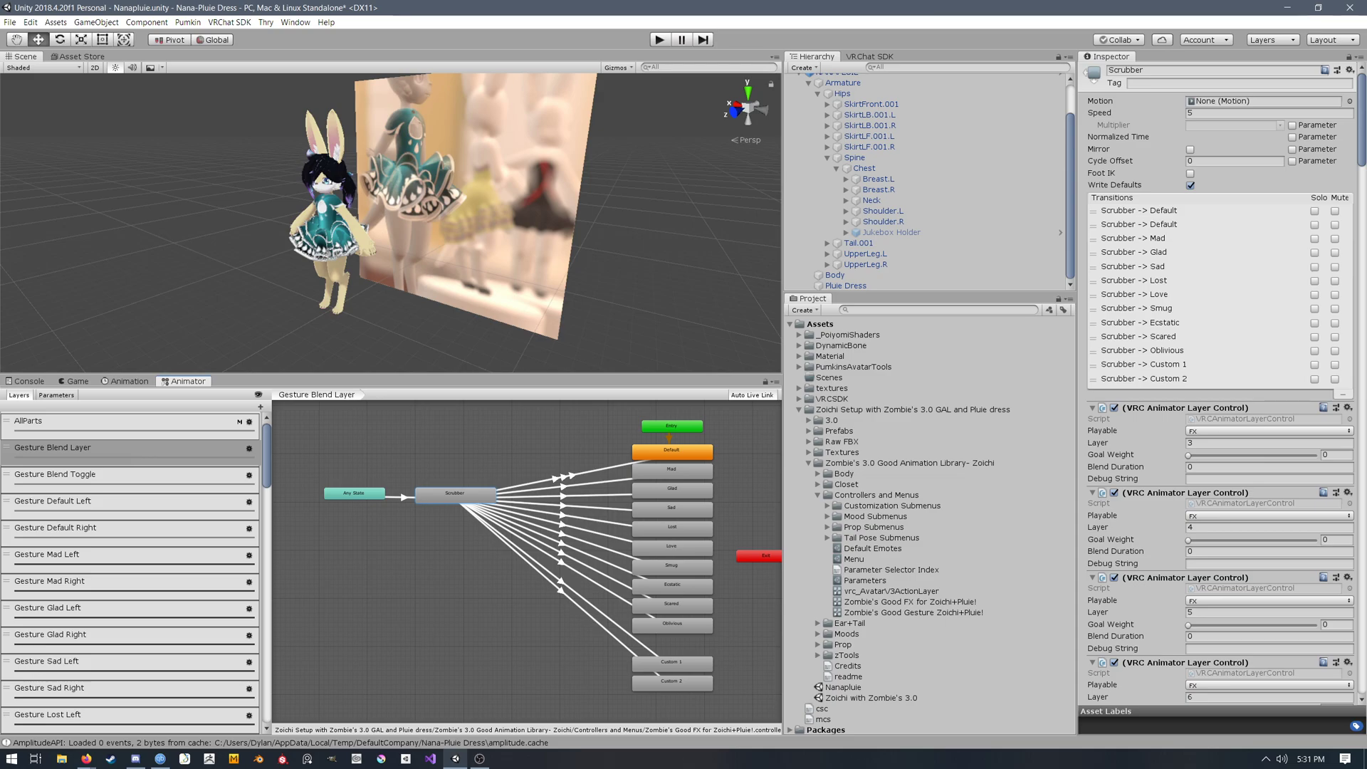
scroll(1219, 385, down, 8)
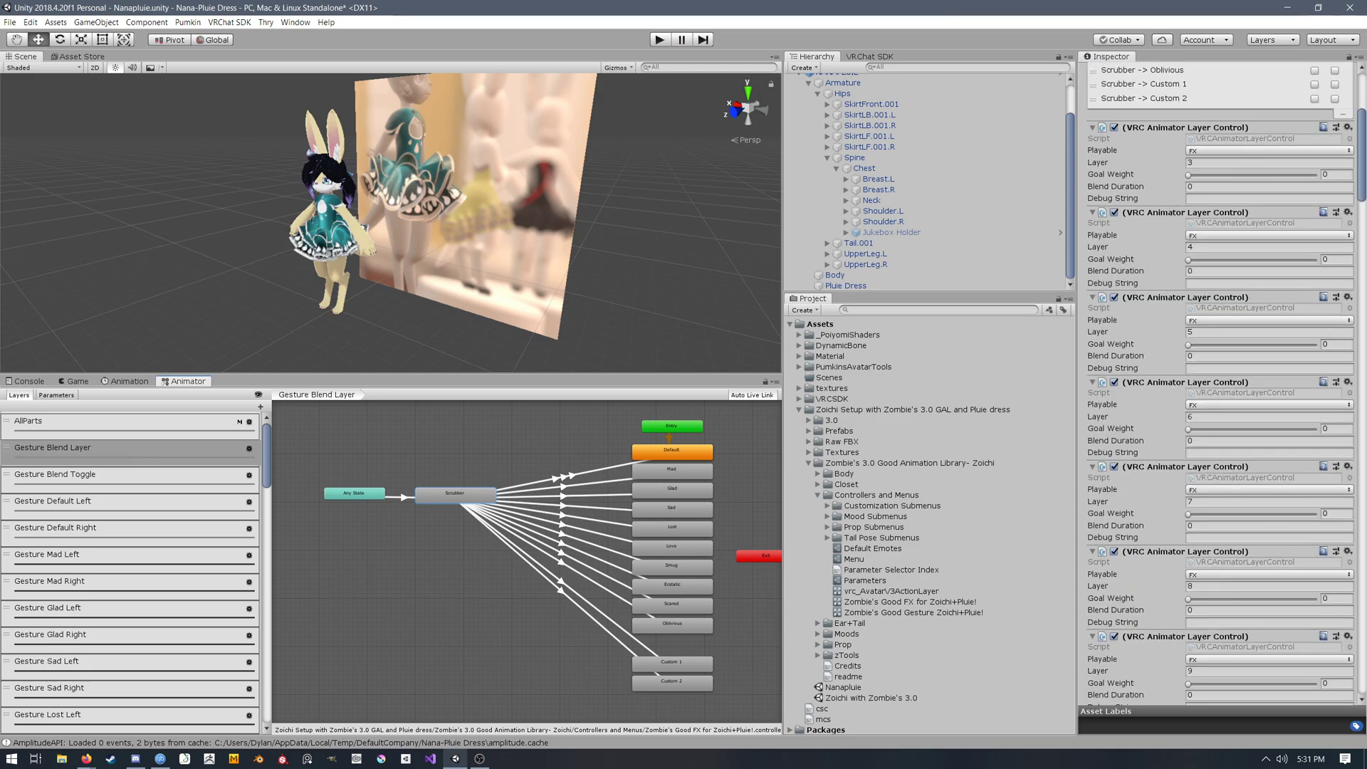
click(681, 493)
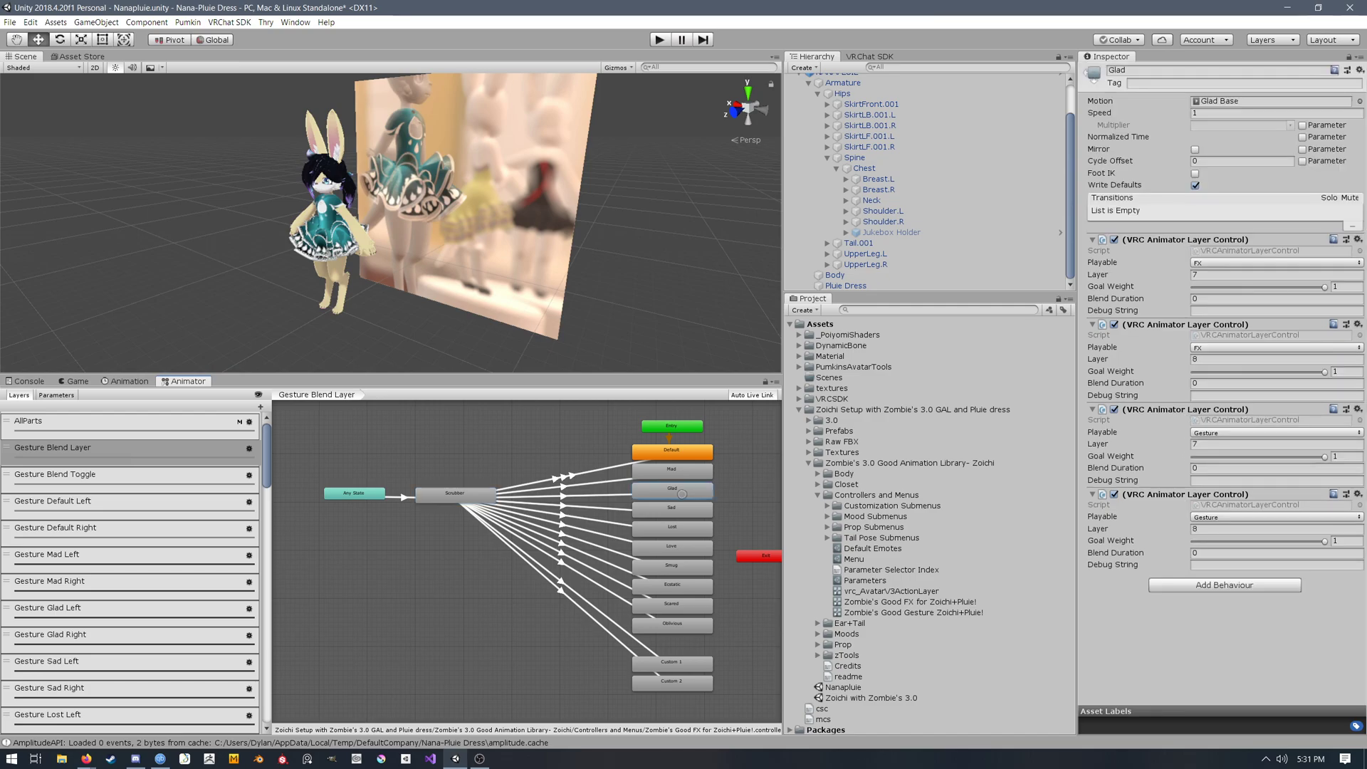
click(472, 490)
click(672, 490)
click(672, 529)
click(672, 548)
click(672, 587)
click(731, 653)
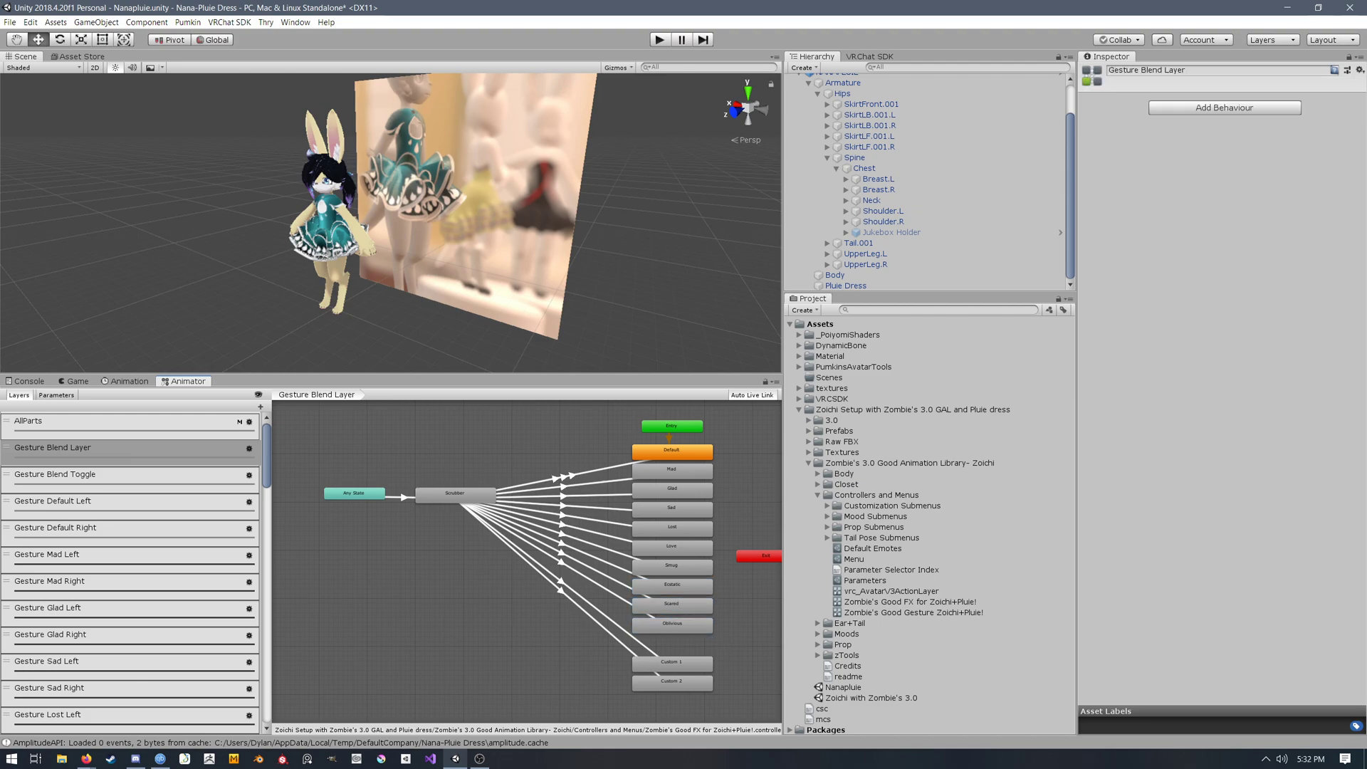
Step: View the state graph of the Gesture Mad Left layer
scroll(182, 519, down, 1)
click(182, 516)
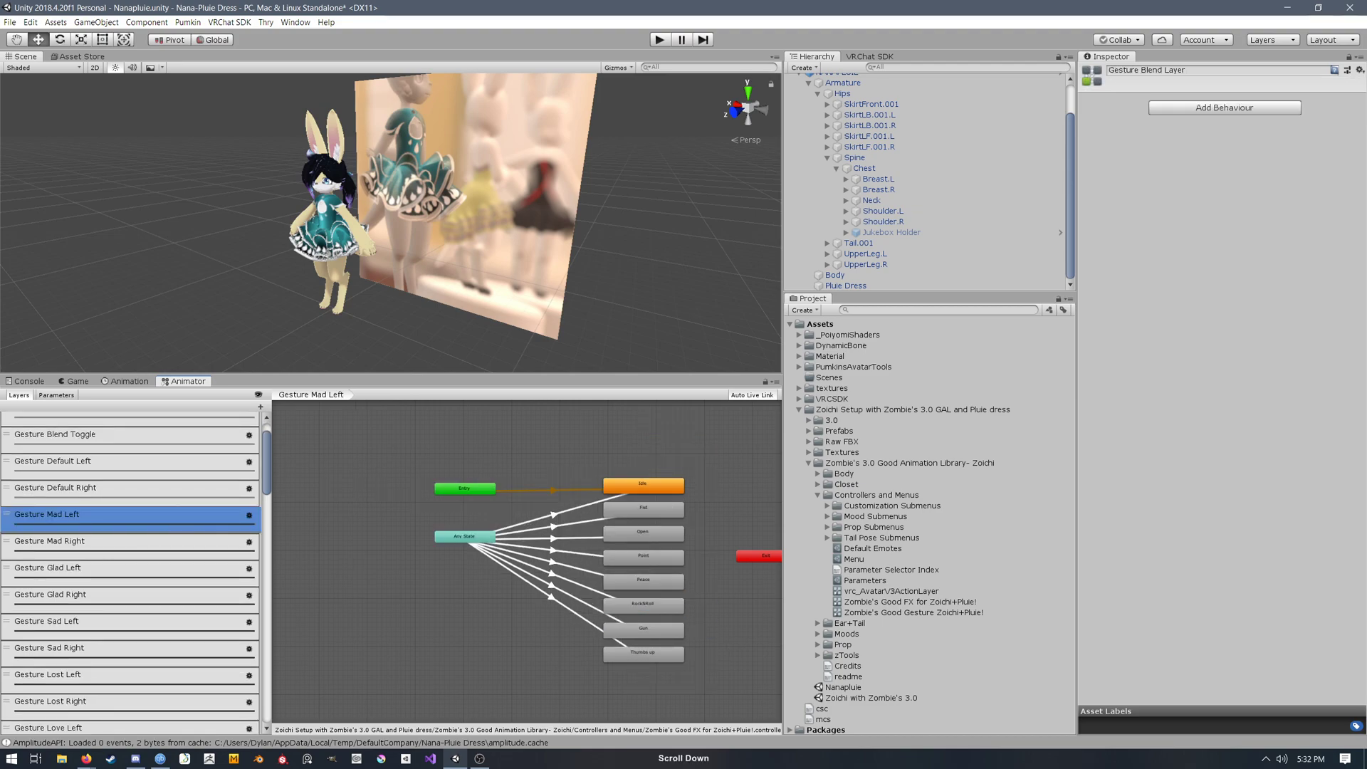
scroll(171, 498, up, 2)
Step: Inspect the Gesture Blend 0 and Empty (Default) states in the Gesture Blend Toggle layer
click(171, 476)
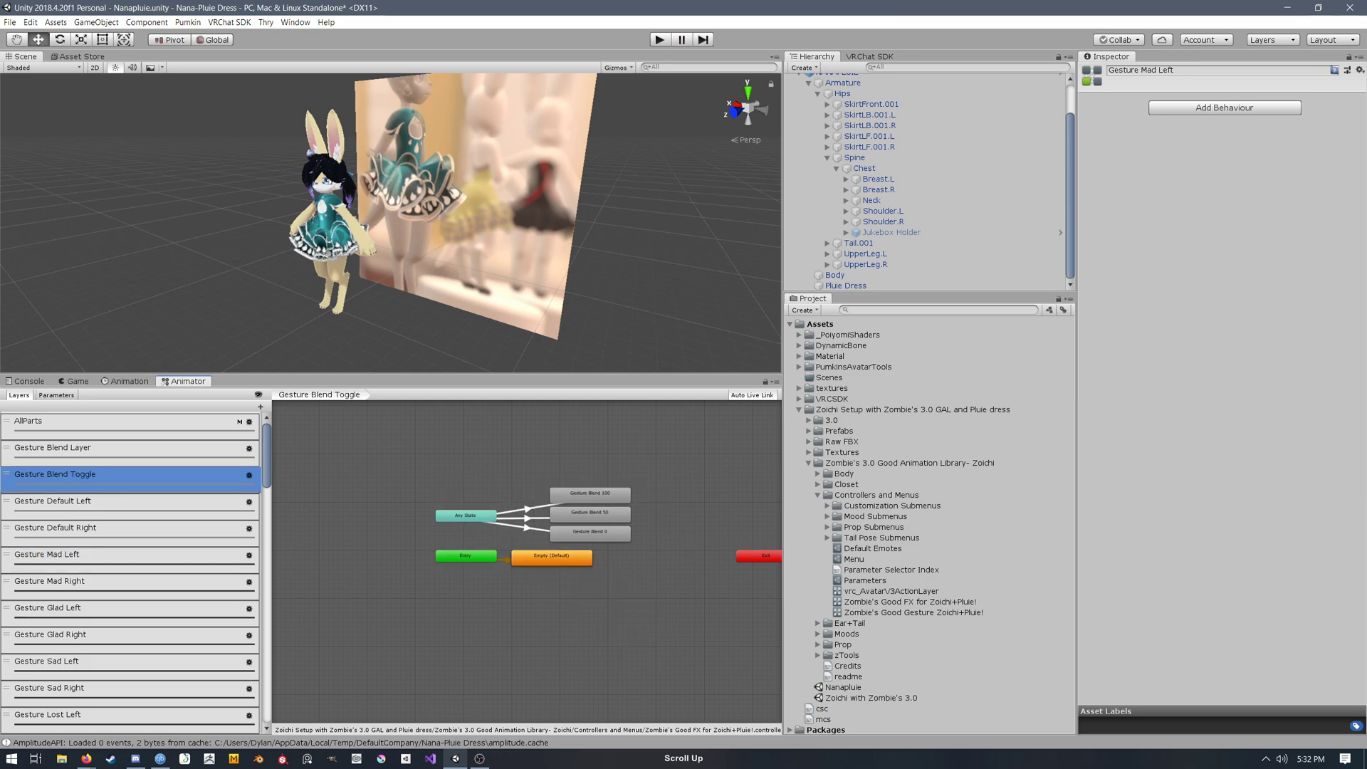
click(598, 531)
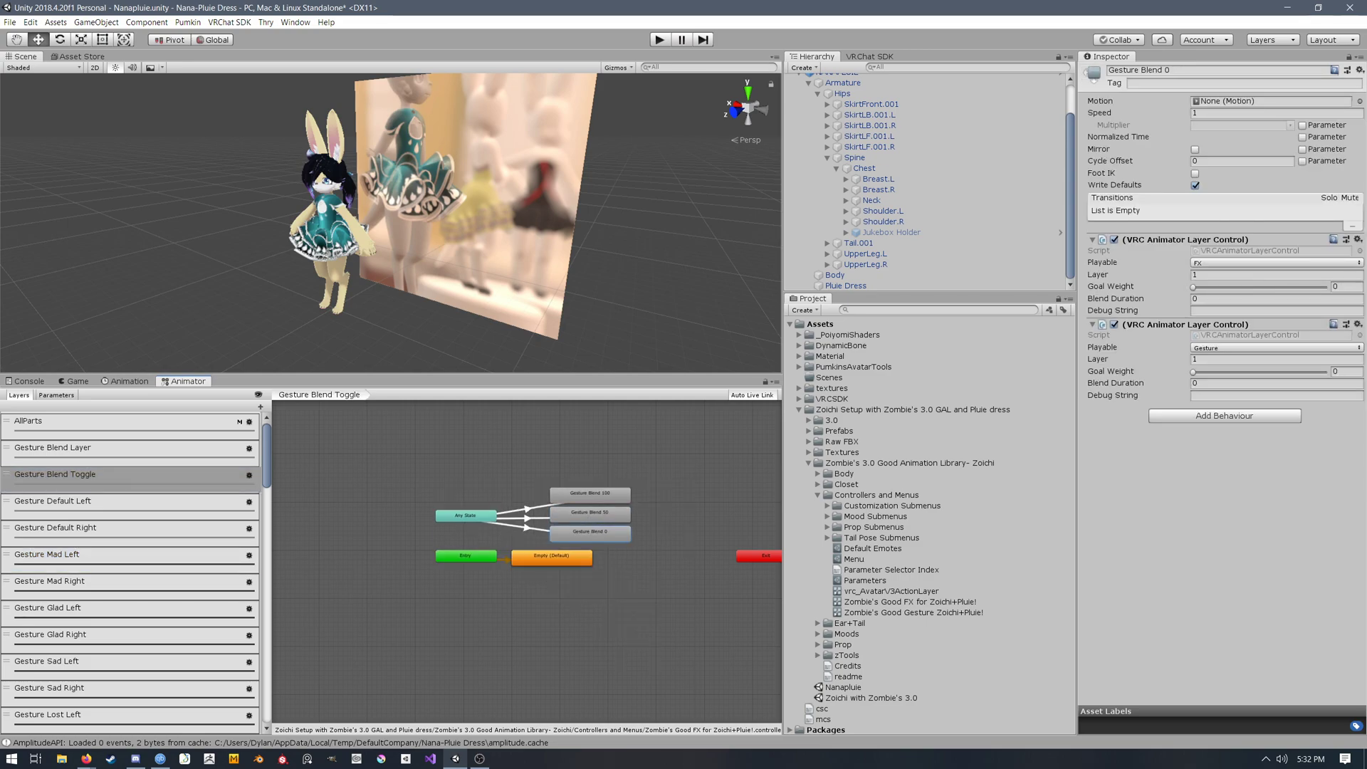
middle_drag(598, 541, 636, 449)
click(559, 545)
scroll(616, 505, down, 4)
scroll(616, 495, up, 6)
scroll(631, 457, up, 2)
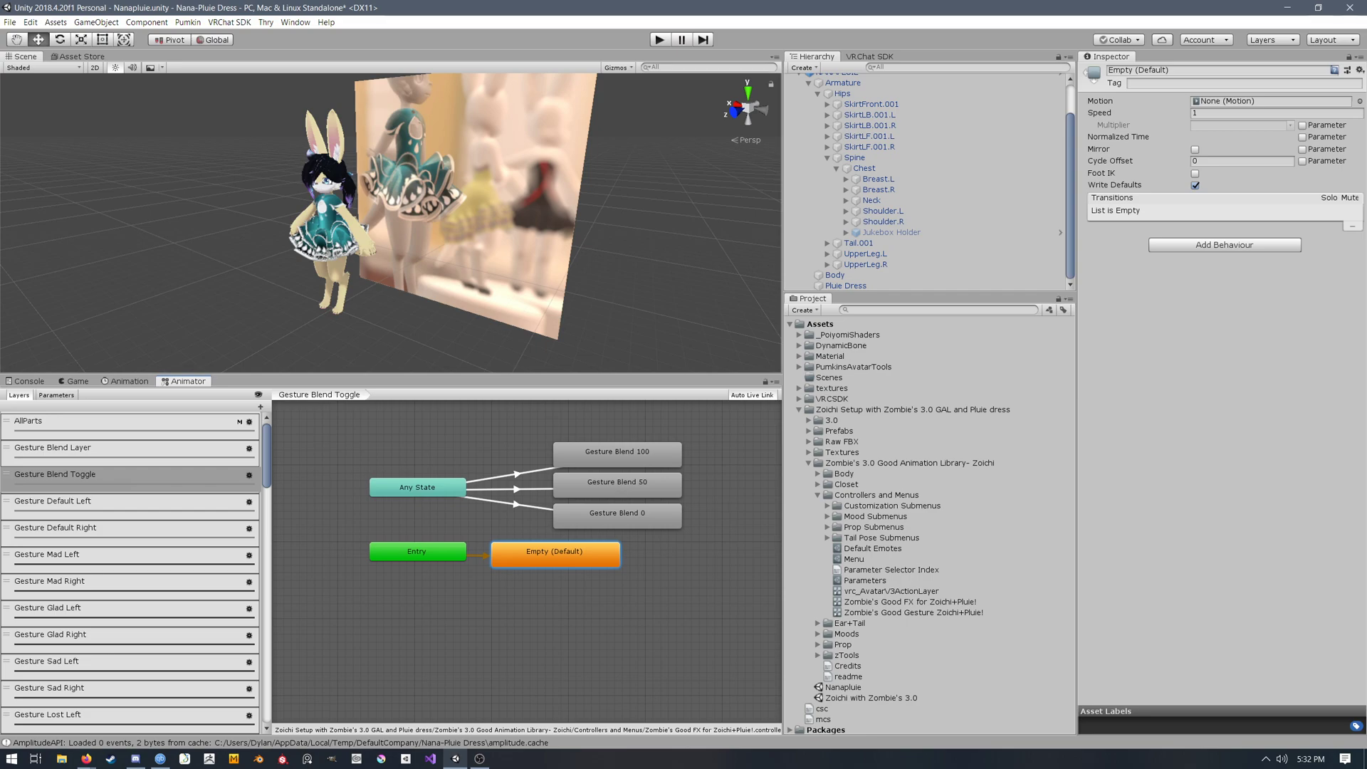
Step: Compare the Gesture Blend 0 state's layer controls with the Empty (Default) state in the Gesture Blend Toggle layer
middle_drag(527, 512, 525, 529)
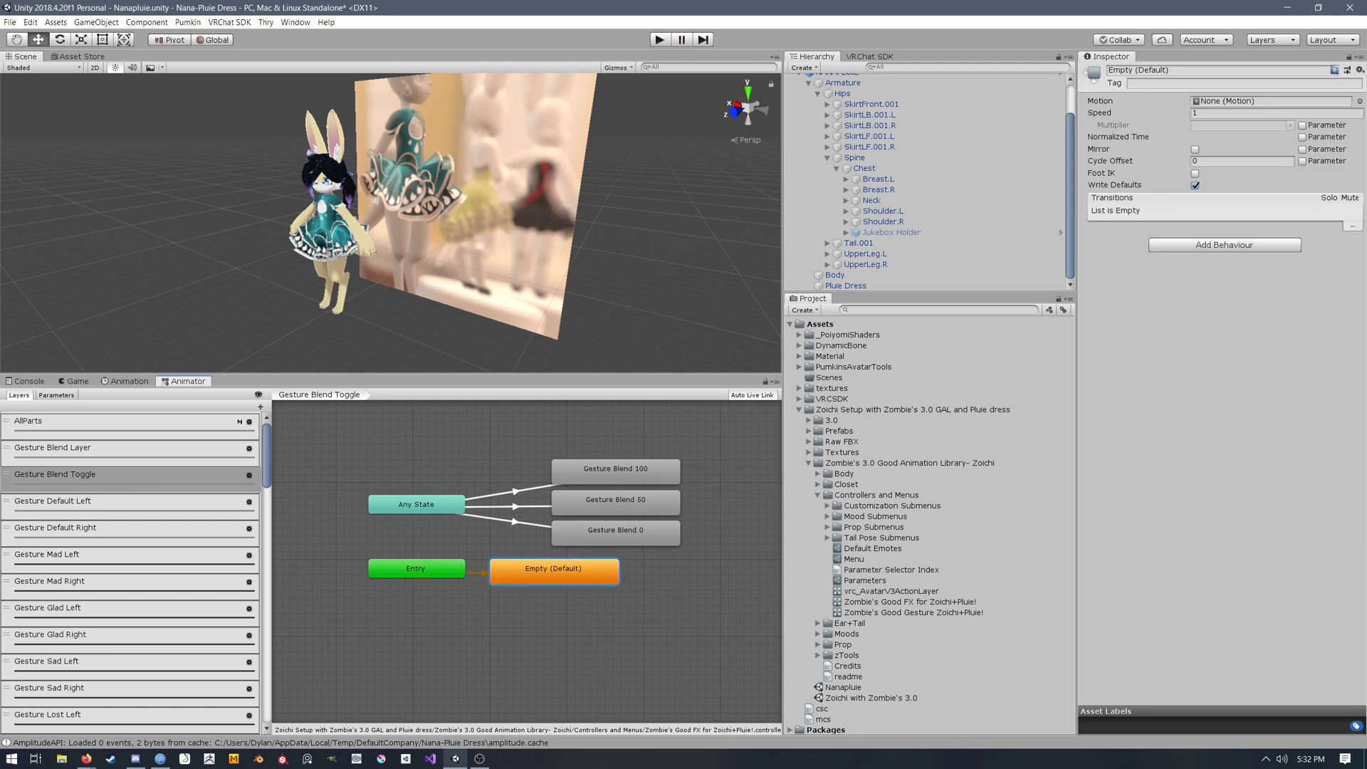
click(640, 533)
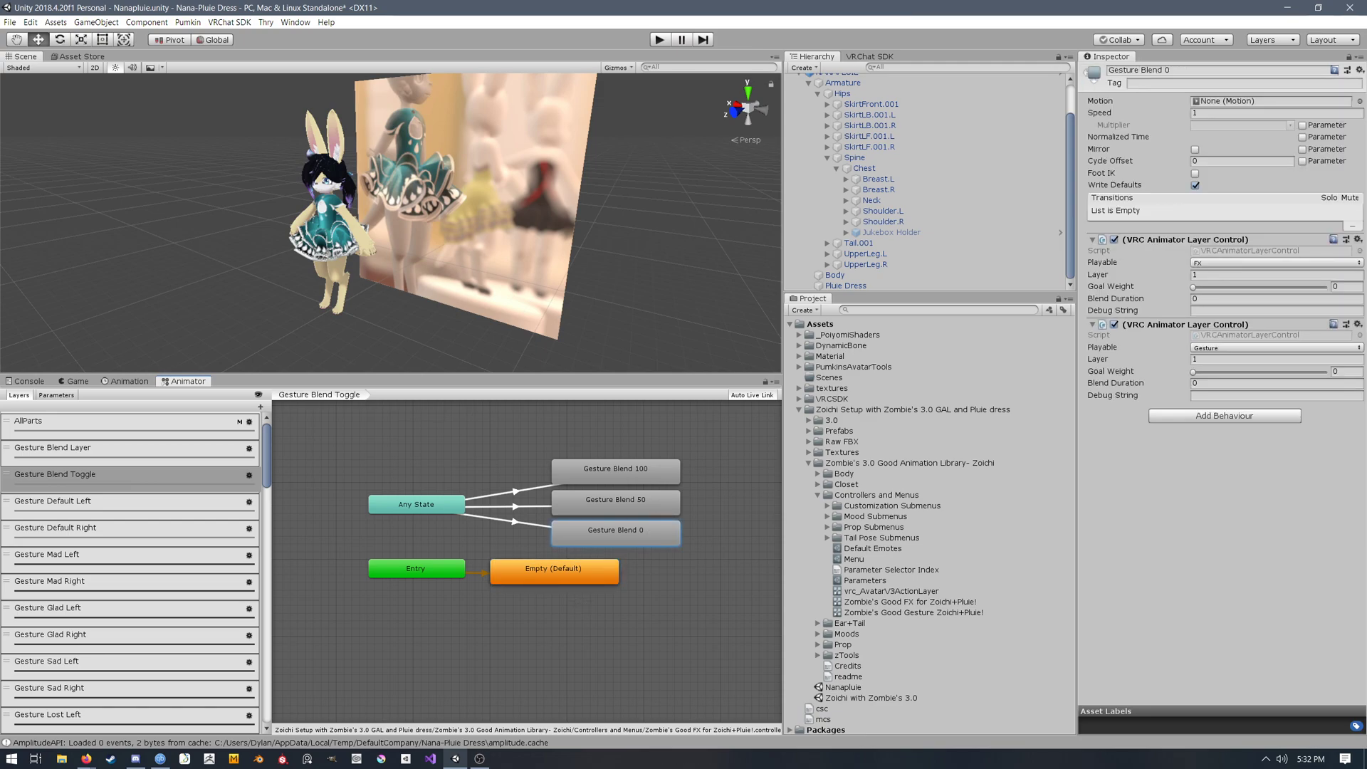
middle_drag(591, 544, 601, 537)
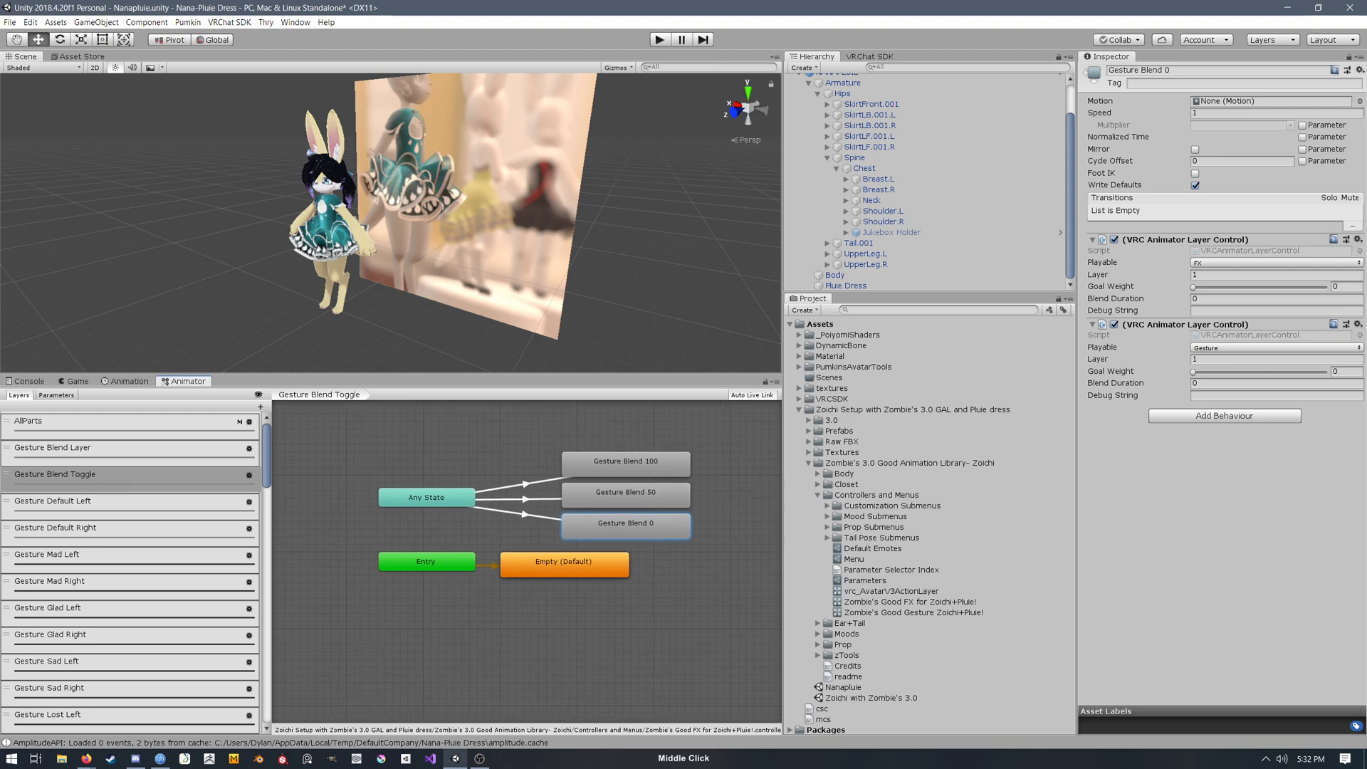
click(576, 565)
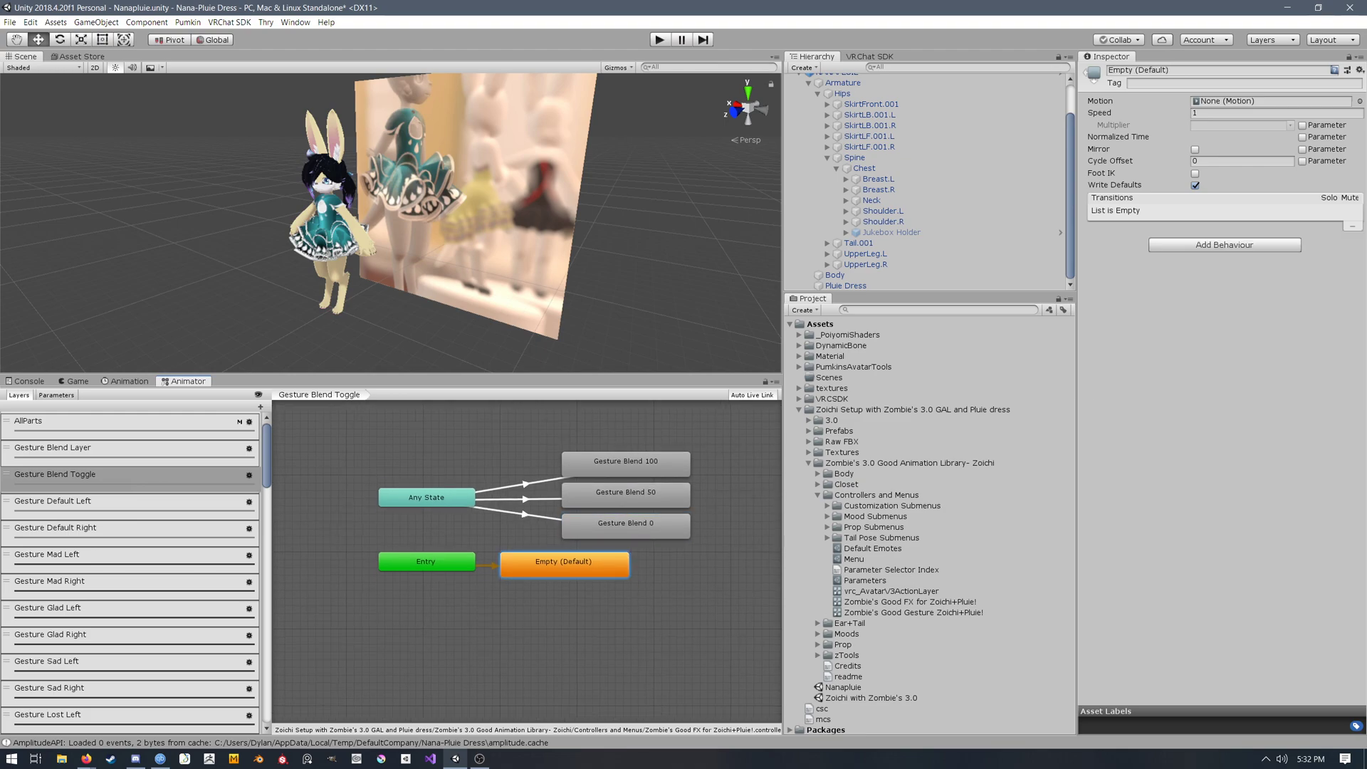
Step: Set the Gesture Blend Layer's weight to 0 and return to the Gesture Blend Toggle layer
click(250, 448)
drag(391, 451, 336, 450)
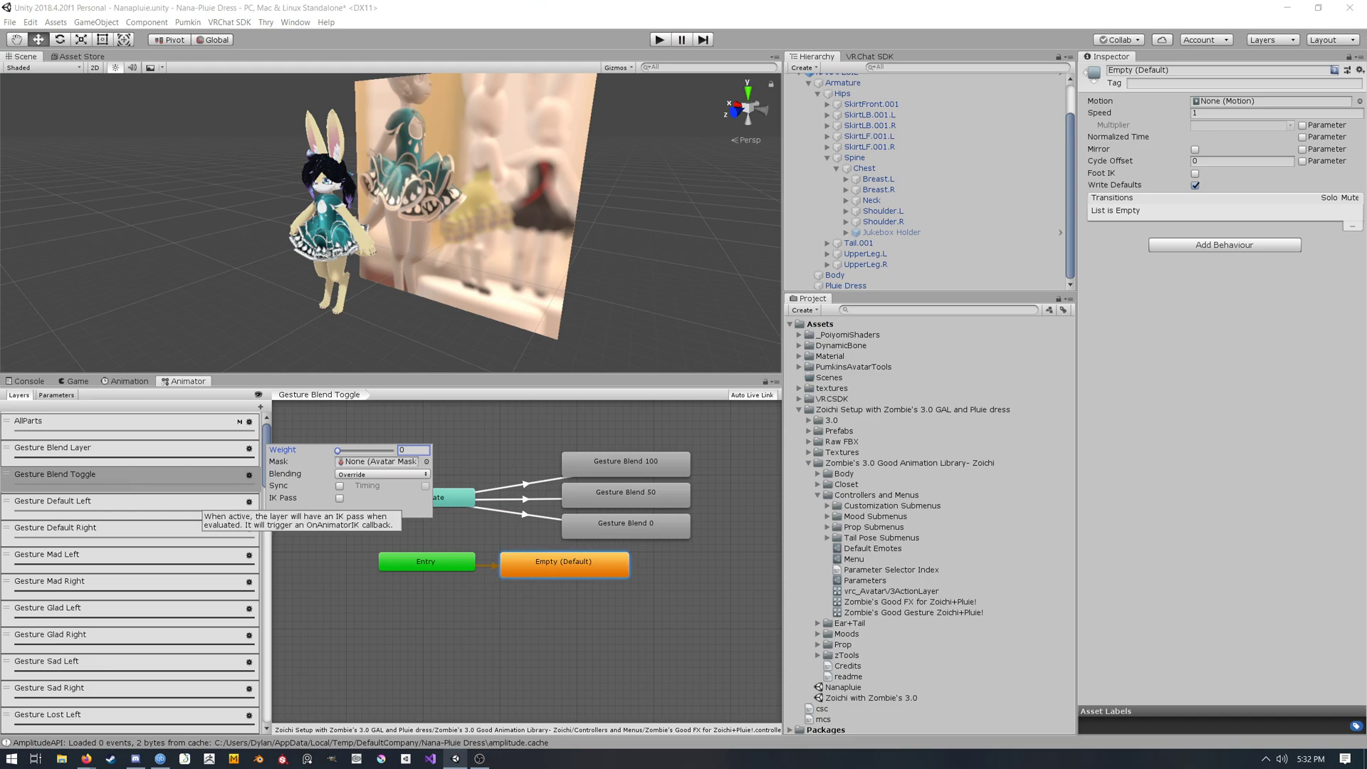
click(364, 628)
click(163, 449)
click(162, 475)
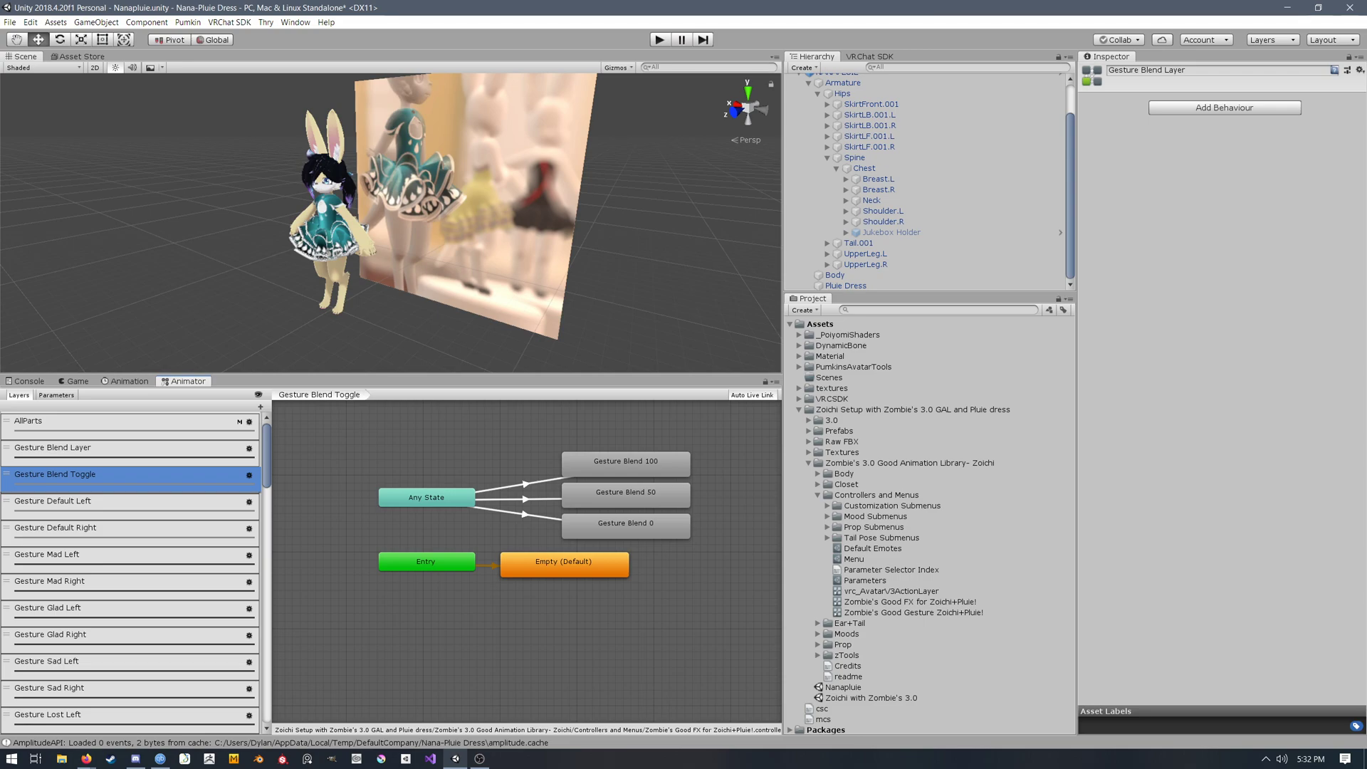
Step: Inspect the Gesture Blend 100 and Empty (Default) states and check the Gesture Blend Toggle layer's settings
click(606, 464)
click(567, 643)
click(564, 565)
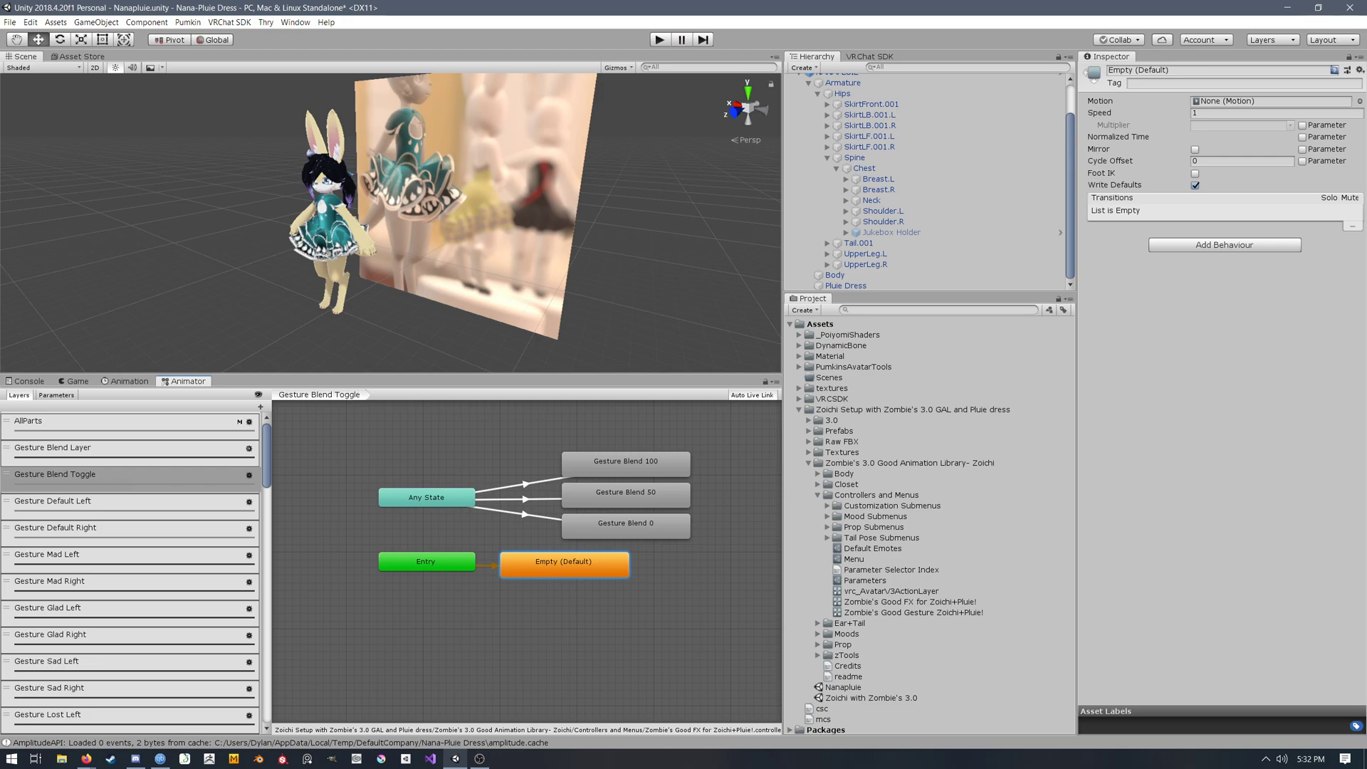
click(249, 475)
click(515, 444)
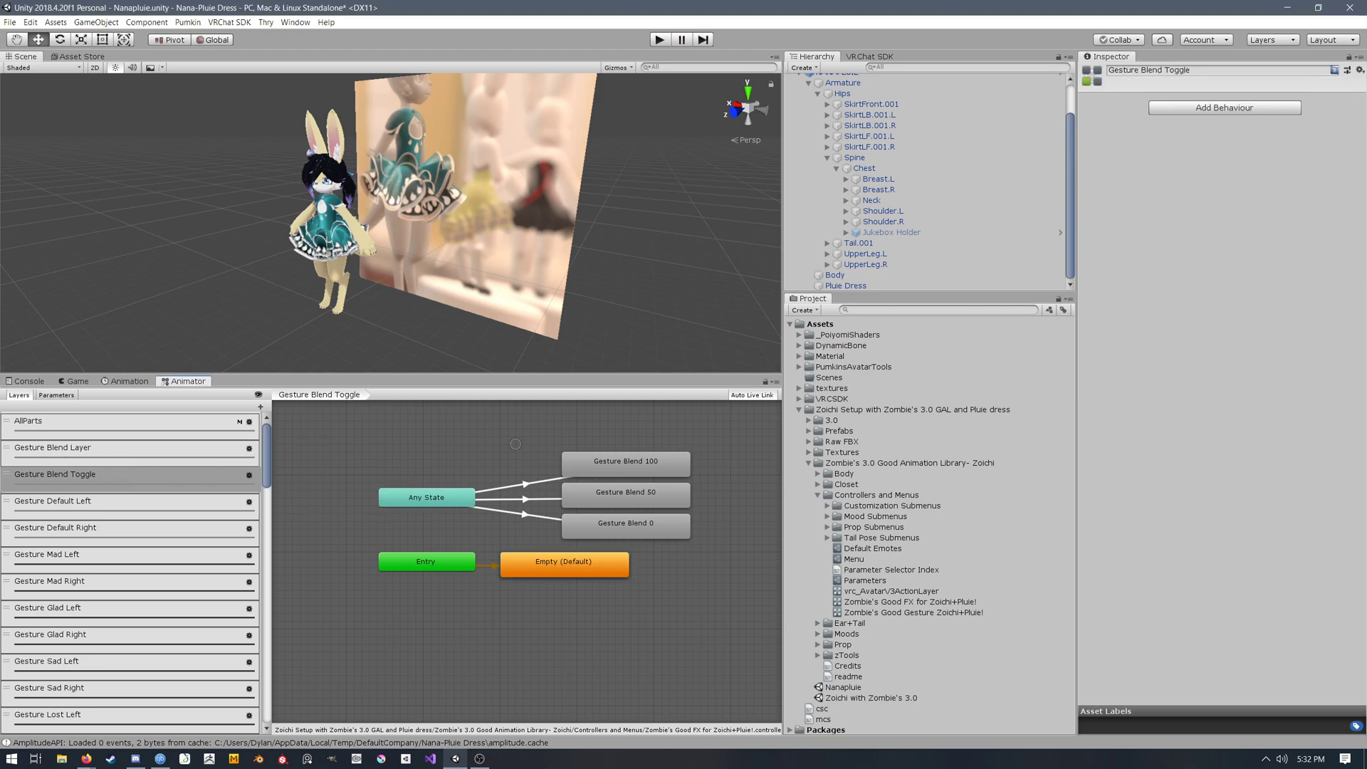
Step: Look through the gesture layers down to the Oblivious pair and view the Gesture Oblivious Right state graph
scroll(130, 570, down, 5)
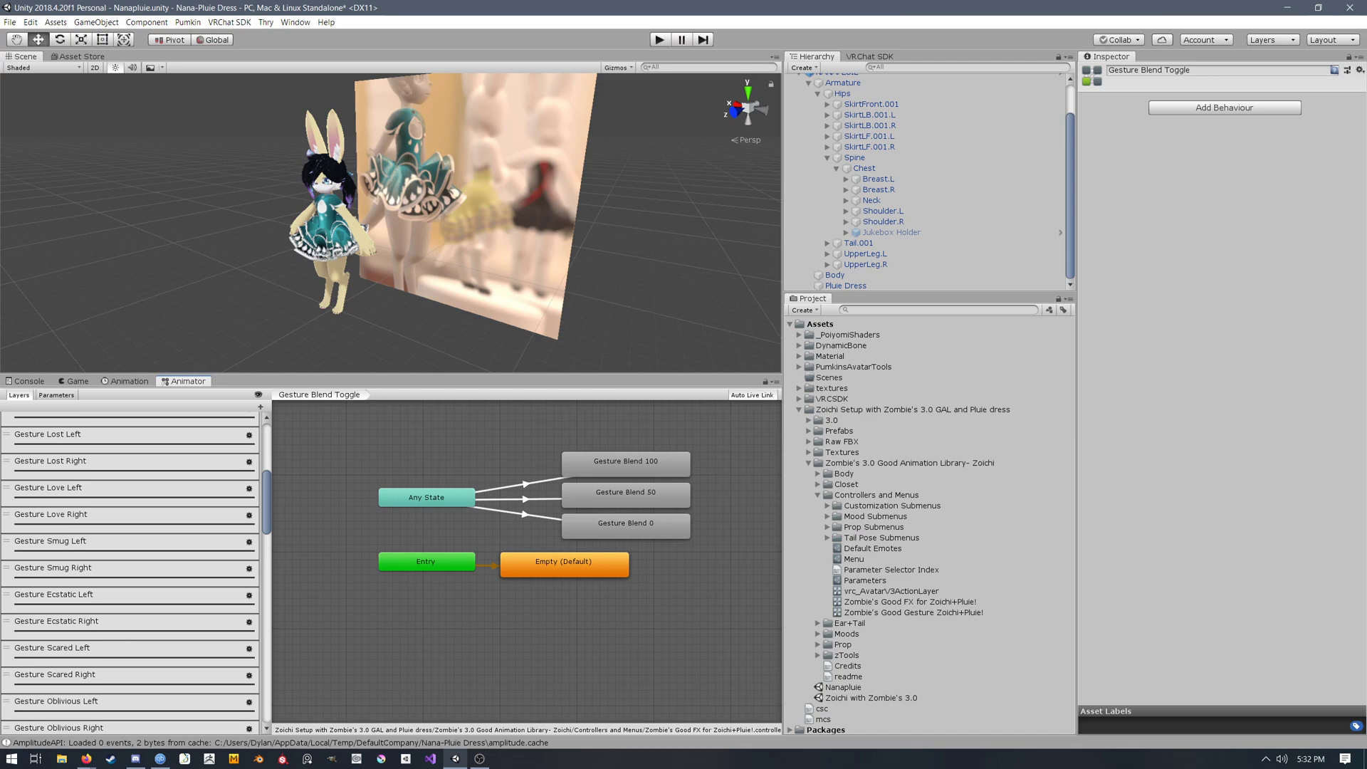
scroll(131, 569, down, 4)
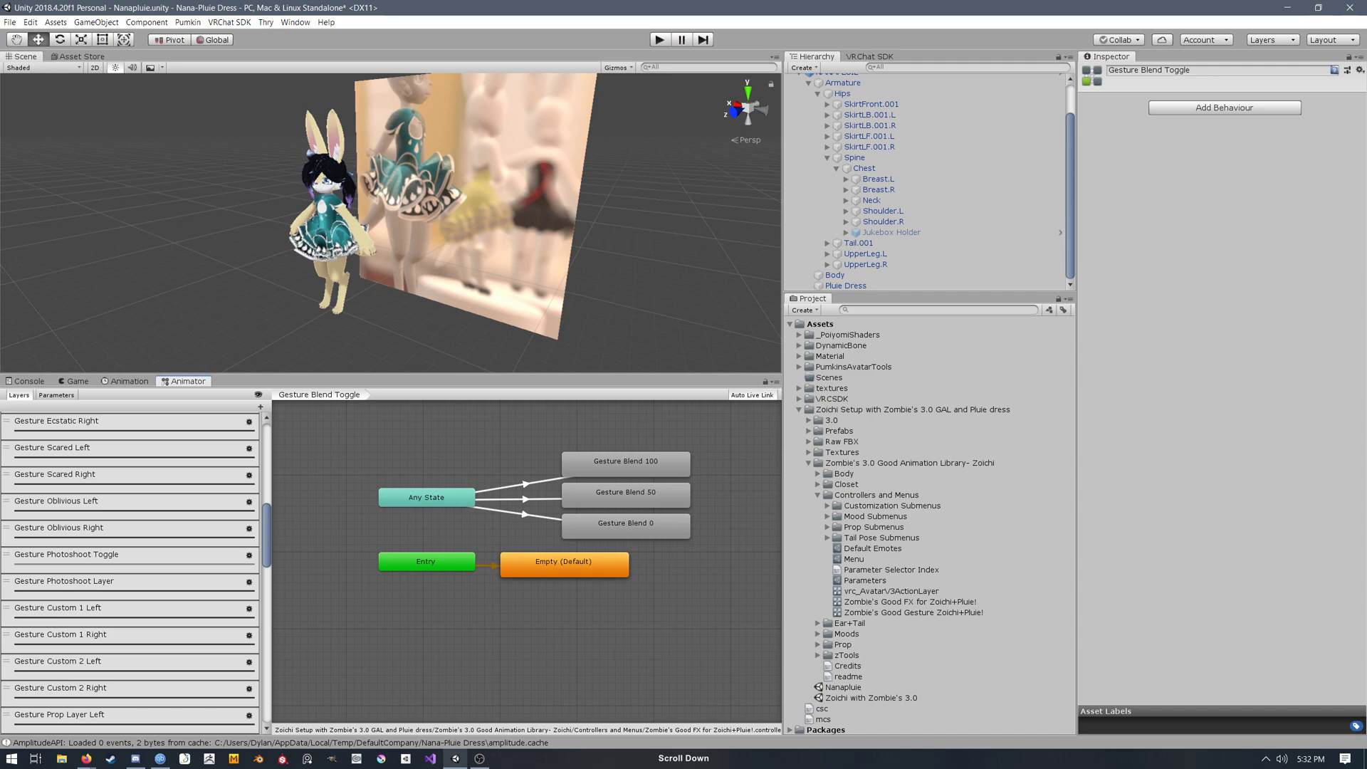
scroll(130, 569, down, 2)
scroll(130, 569, up, 2)
click(130, 501)
click(131, 528)
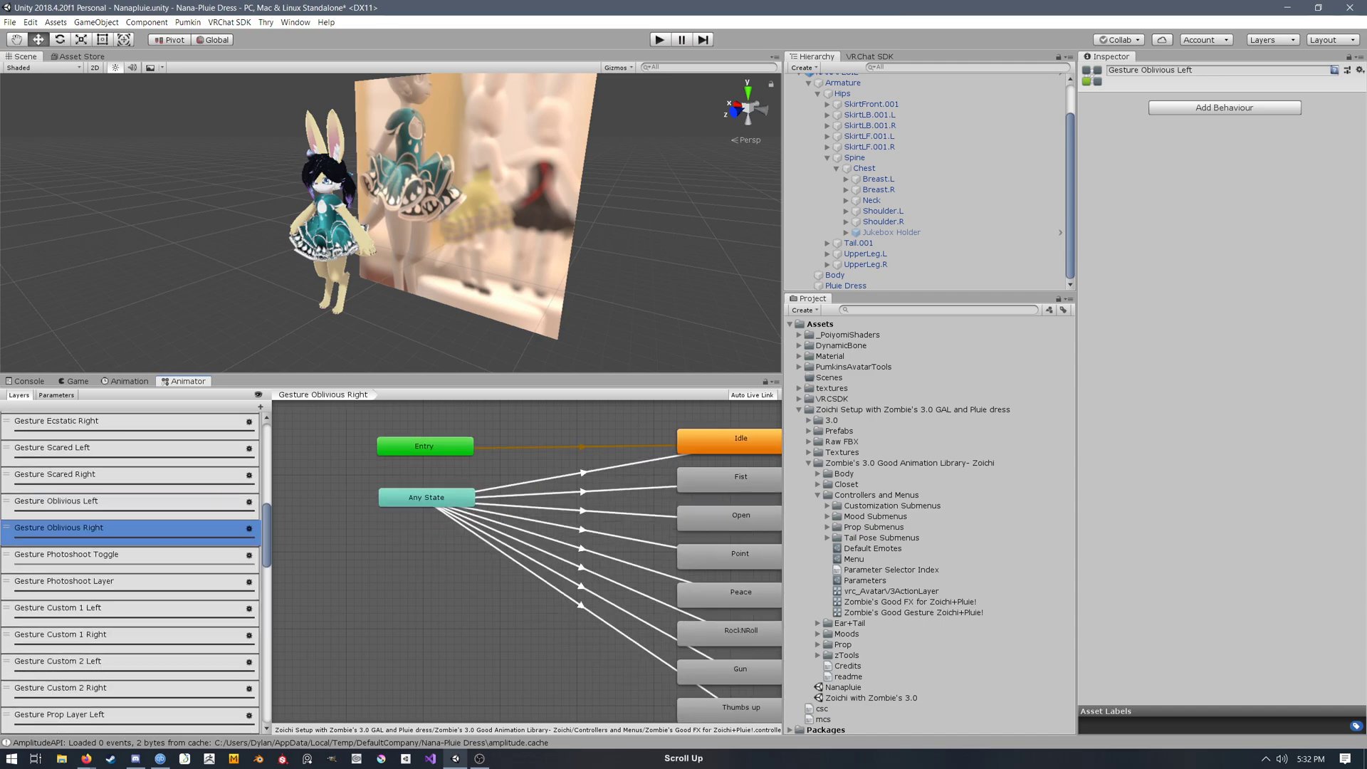
scroll(456, 489, down, 2)
middle_drag(456, 488, 439, 492)
scroll(439, 492, up, 1)
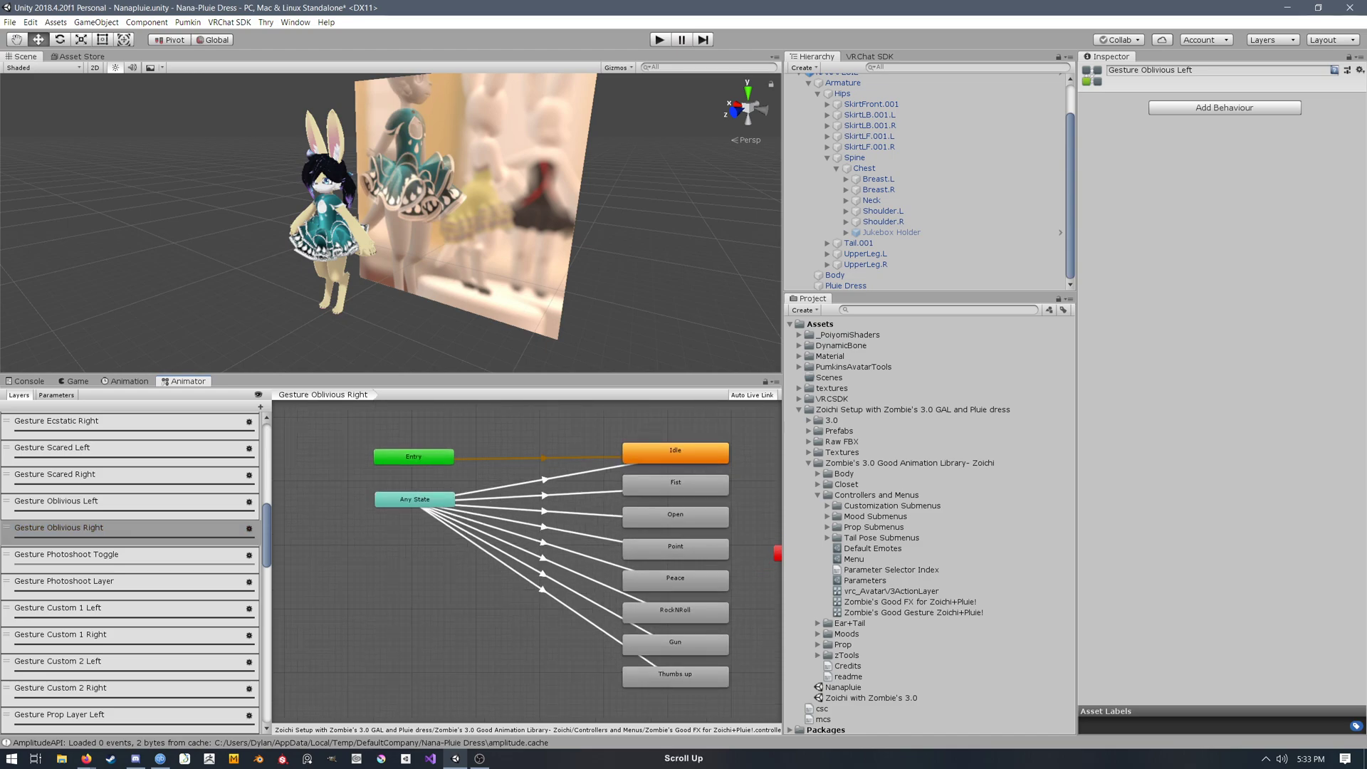
Step: Inspect the Fist, Open, RockNRoll, Gun and Thumbs up states in the Gesture Custom 1 Left layer
click(130, 611)
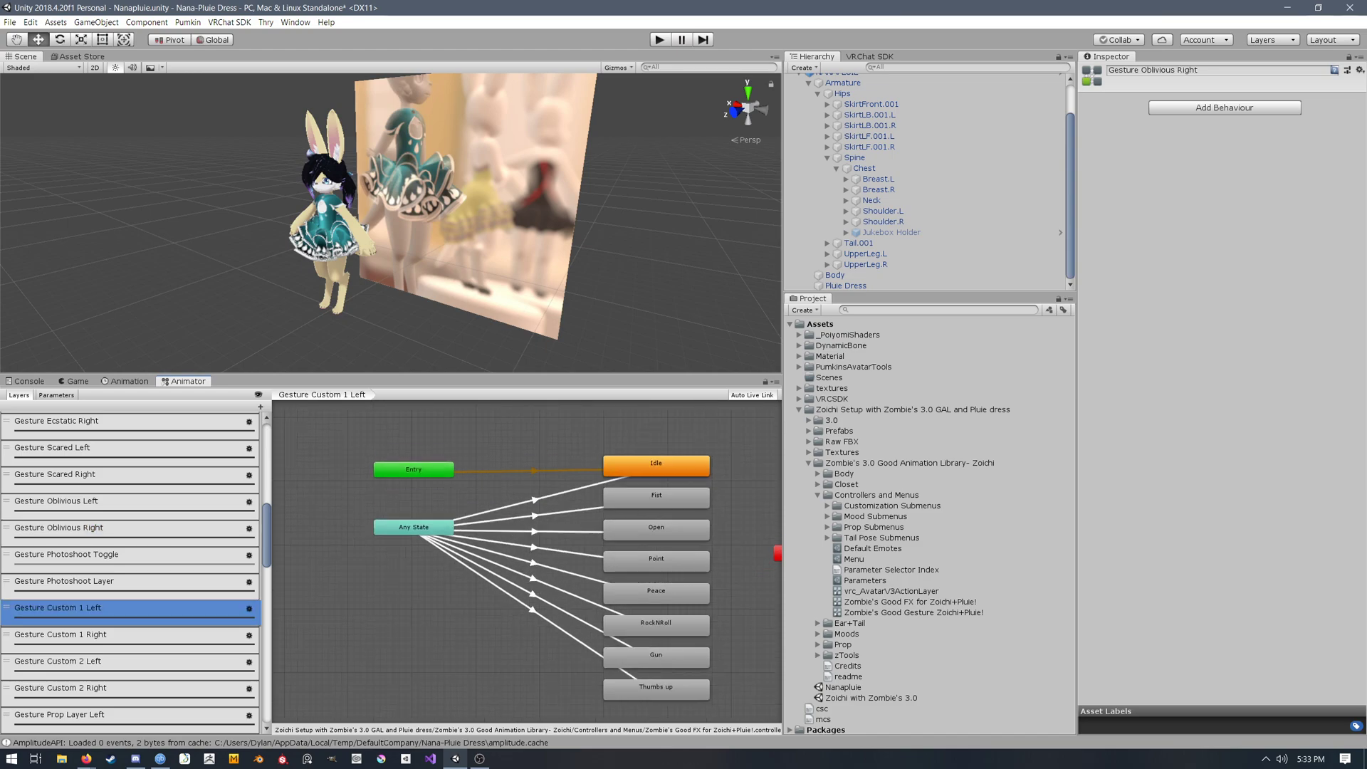
scroll(130, 569, down, 2)
scroll(130, 570, up, 1)
click(656, 498)
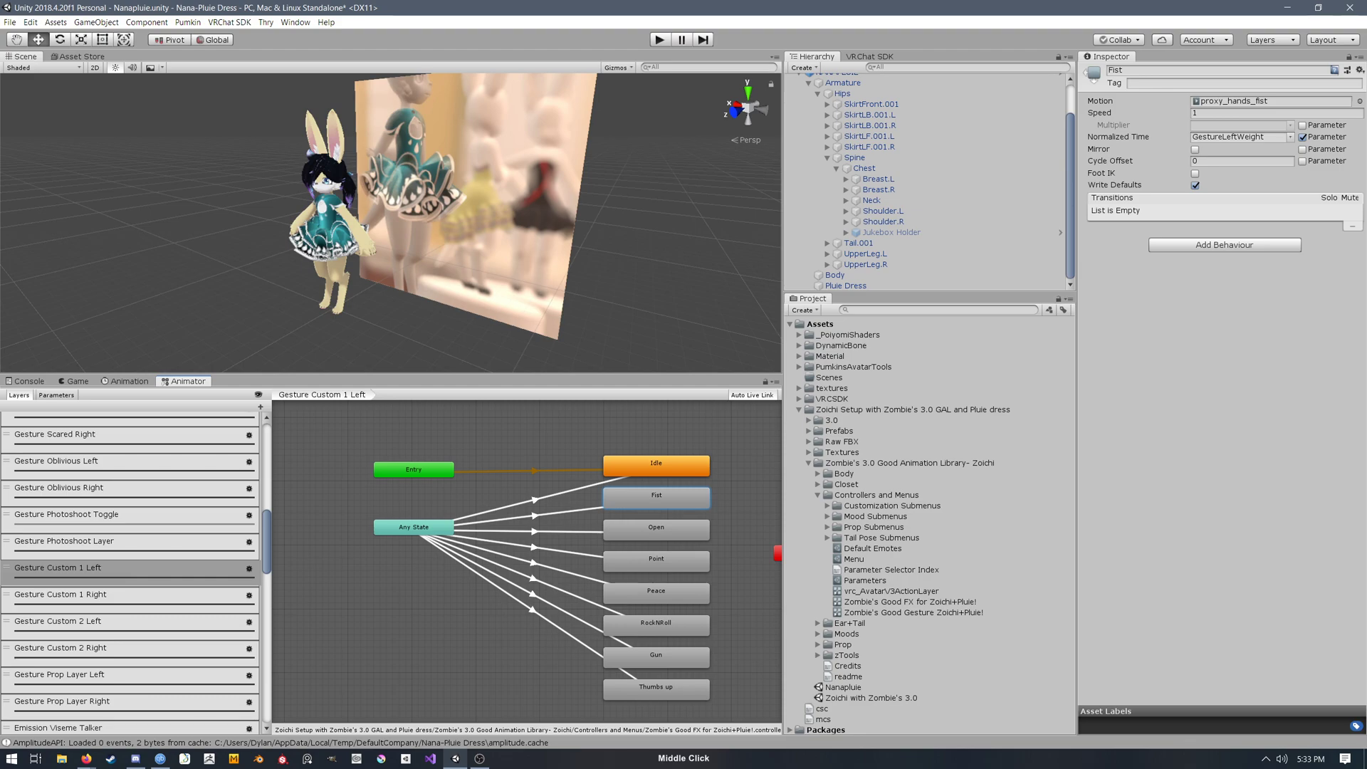
click(658, 526)
click(663, 628)
click(662, 659)
click(661, 691)
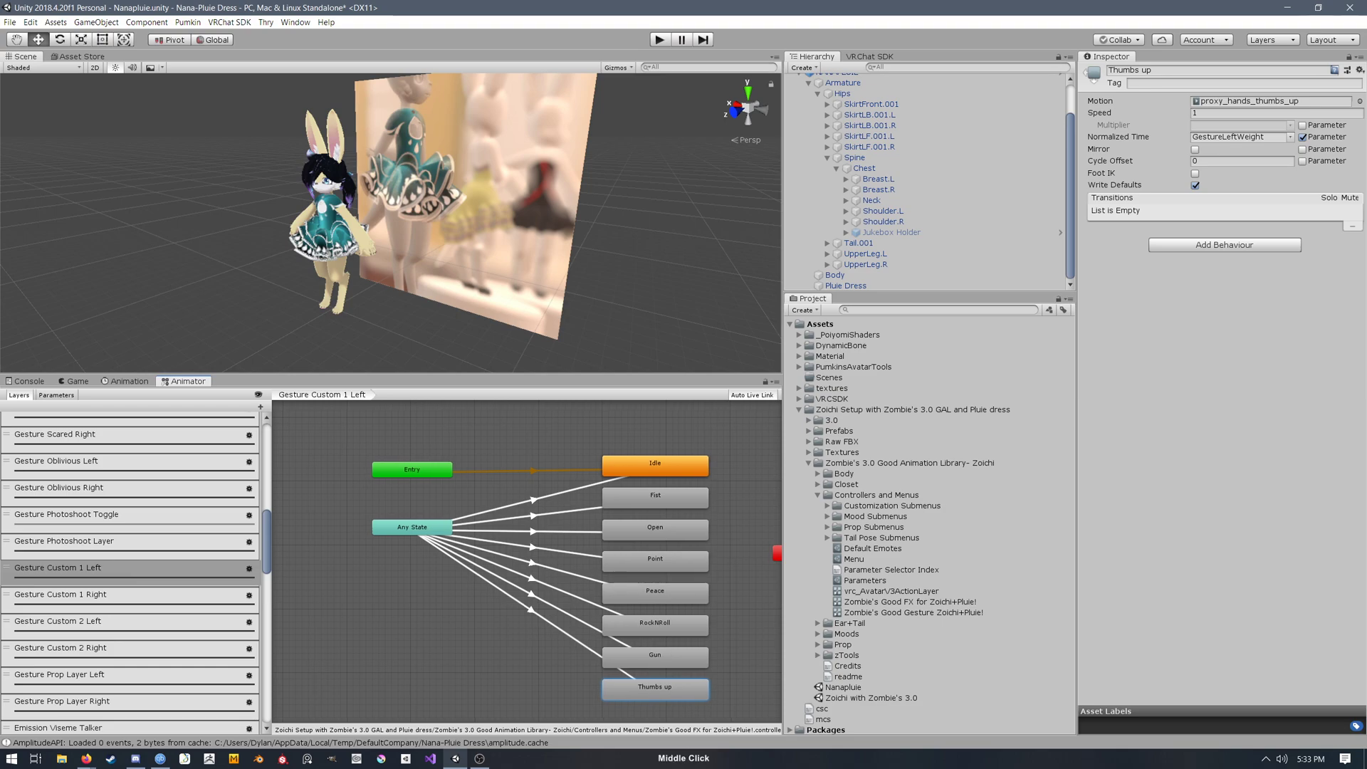
Step: Look over the whole Gesture Custom 1 Left graph and recheck its RockNRoll and Gun states
middle_drag(541, 569, 540, 560)
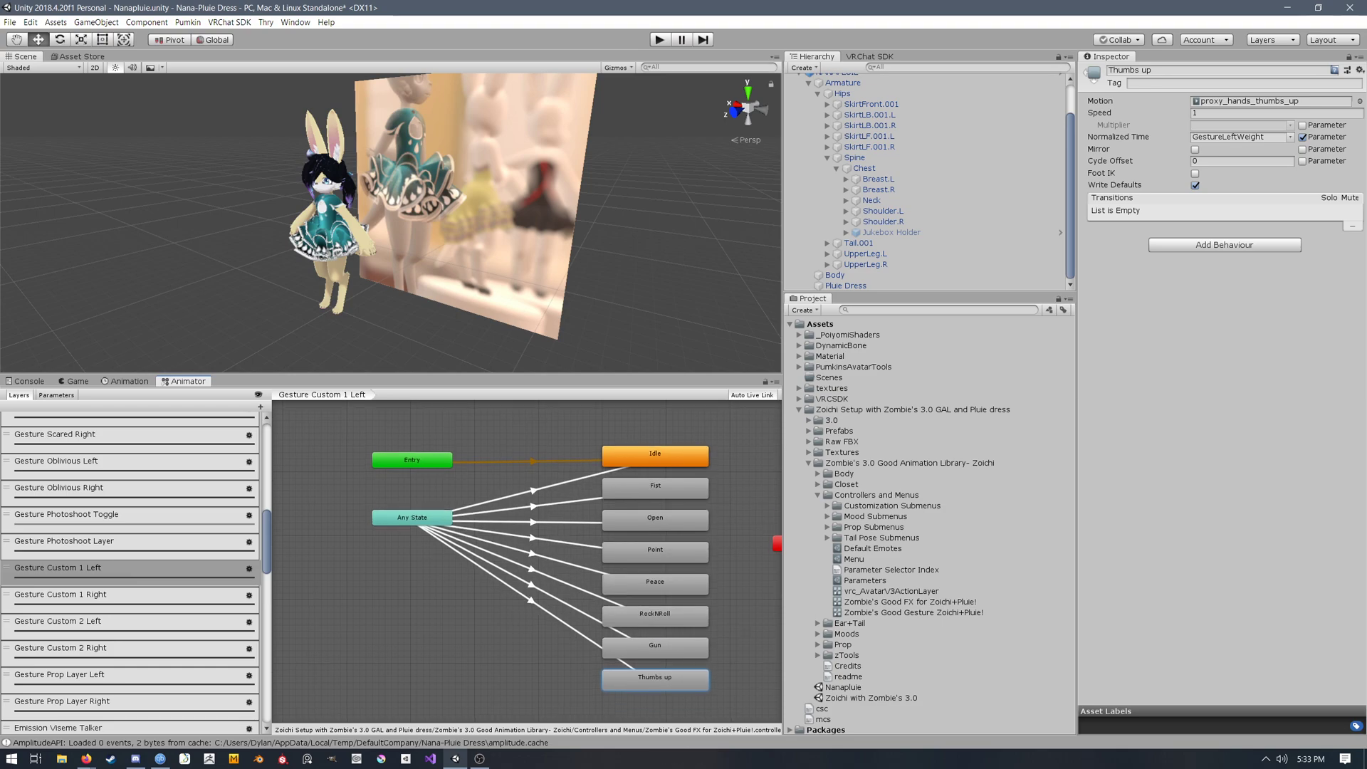
scroll(128, 563, down, 2)
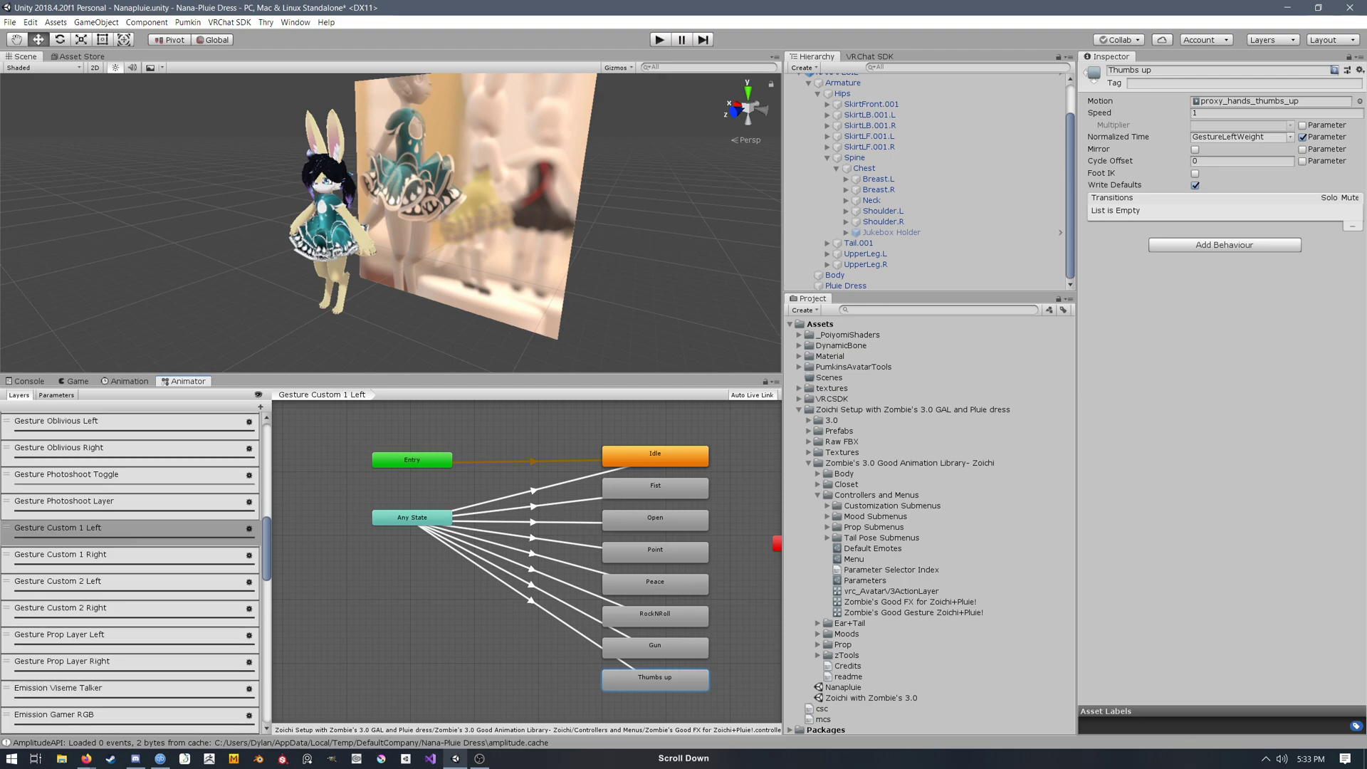
scroll(527, 562, down, 2)
mouse_move(526, 556)
middle_down()
mouse_move(504, 571)
mouse_move(526, 566)
middle_up()
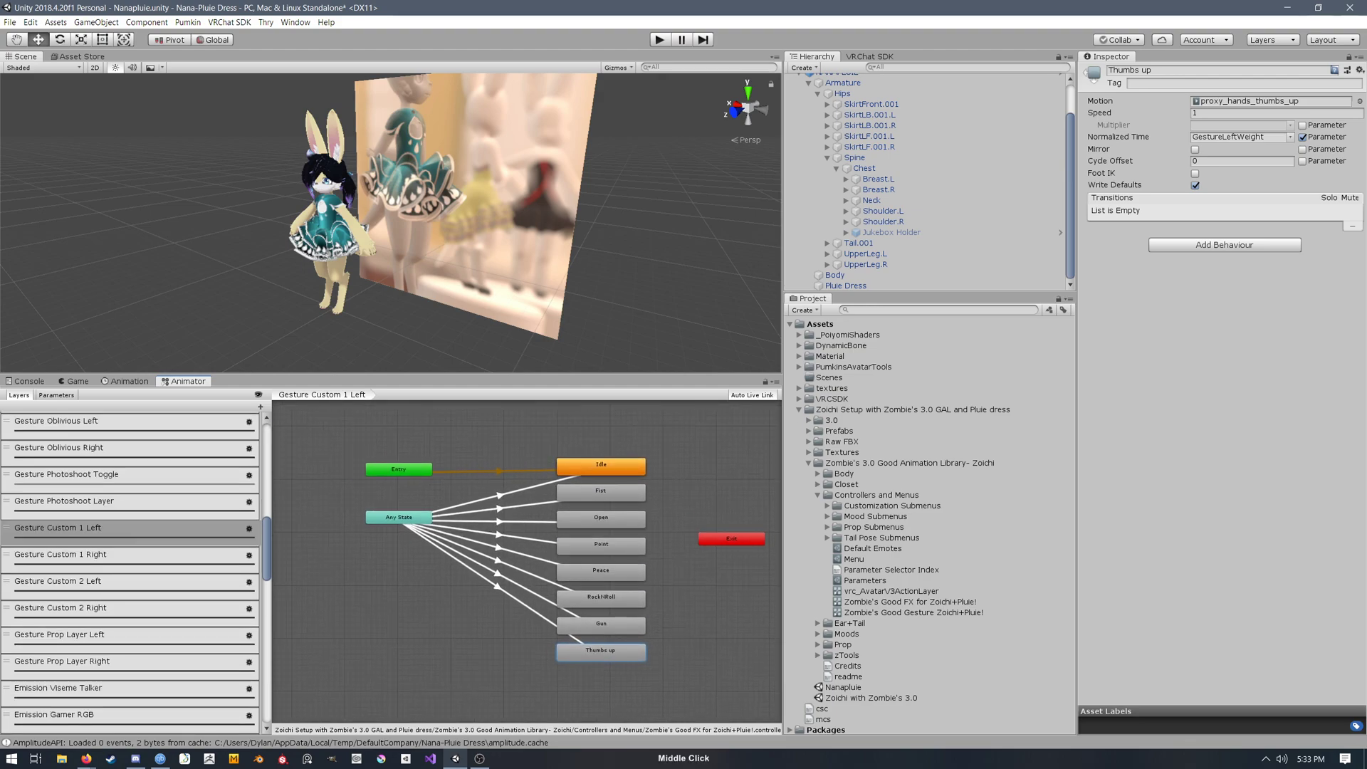
scroll(527, 562, down, 1)
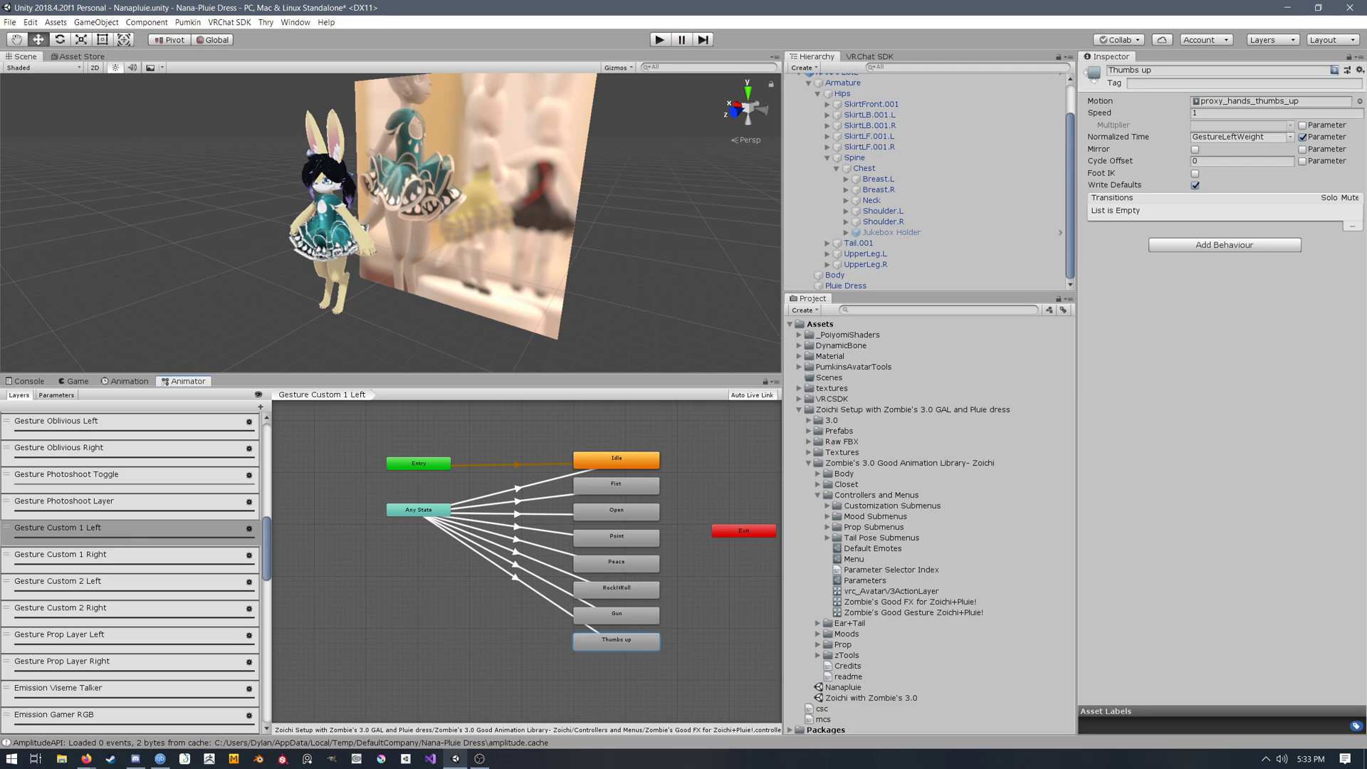
middle_drag(527, 562, 520, 548)
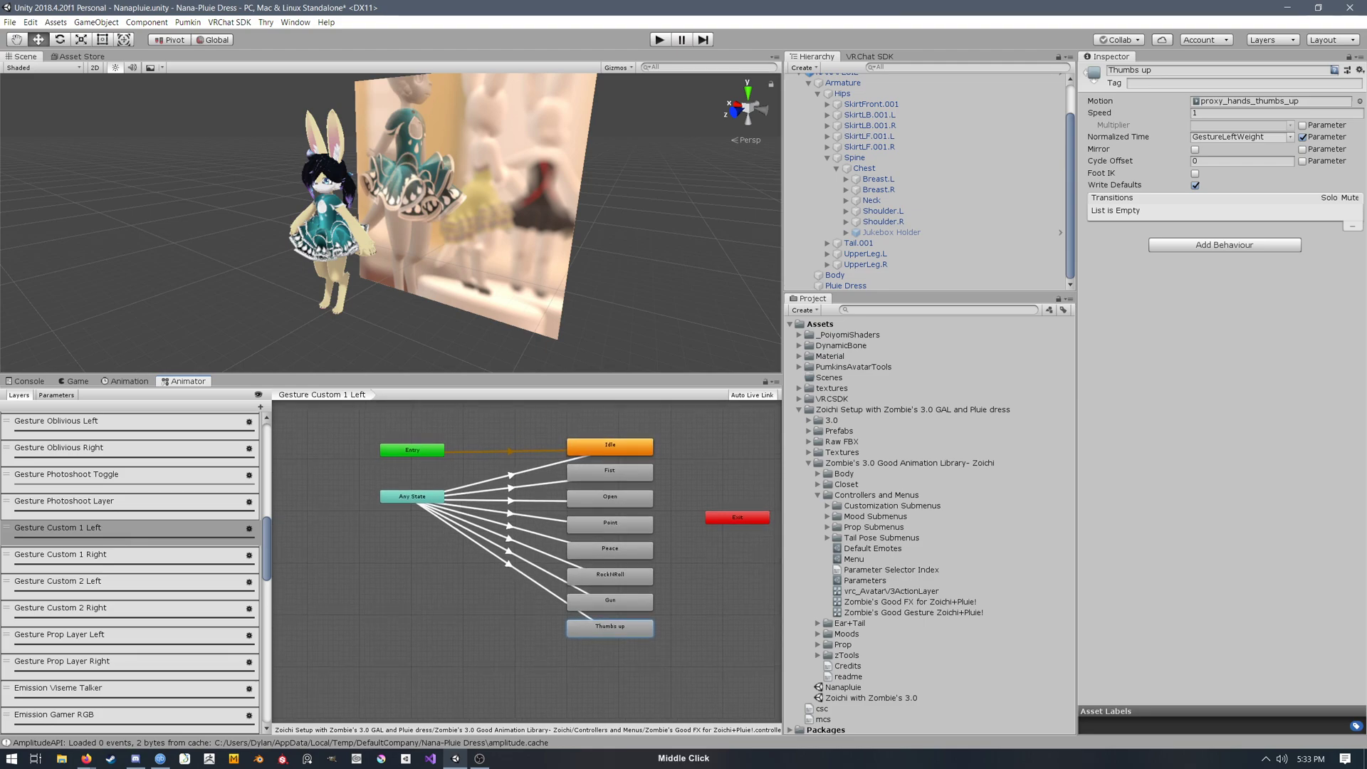
click(631, 575)
click(635, 602)
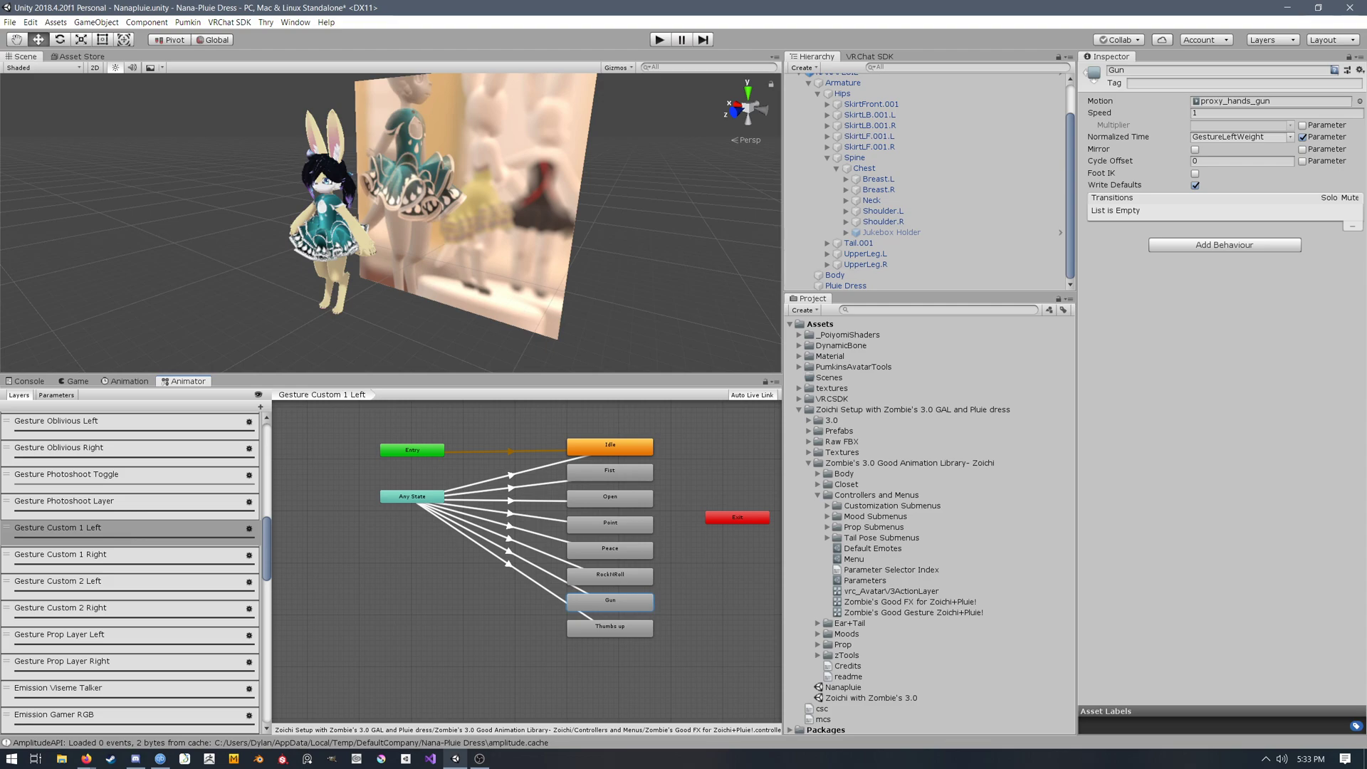
Step: Examine the Fist state's motion and normalized time parameter in the Gesture Custom 1 Right layer
click(78, 556)
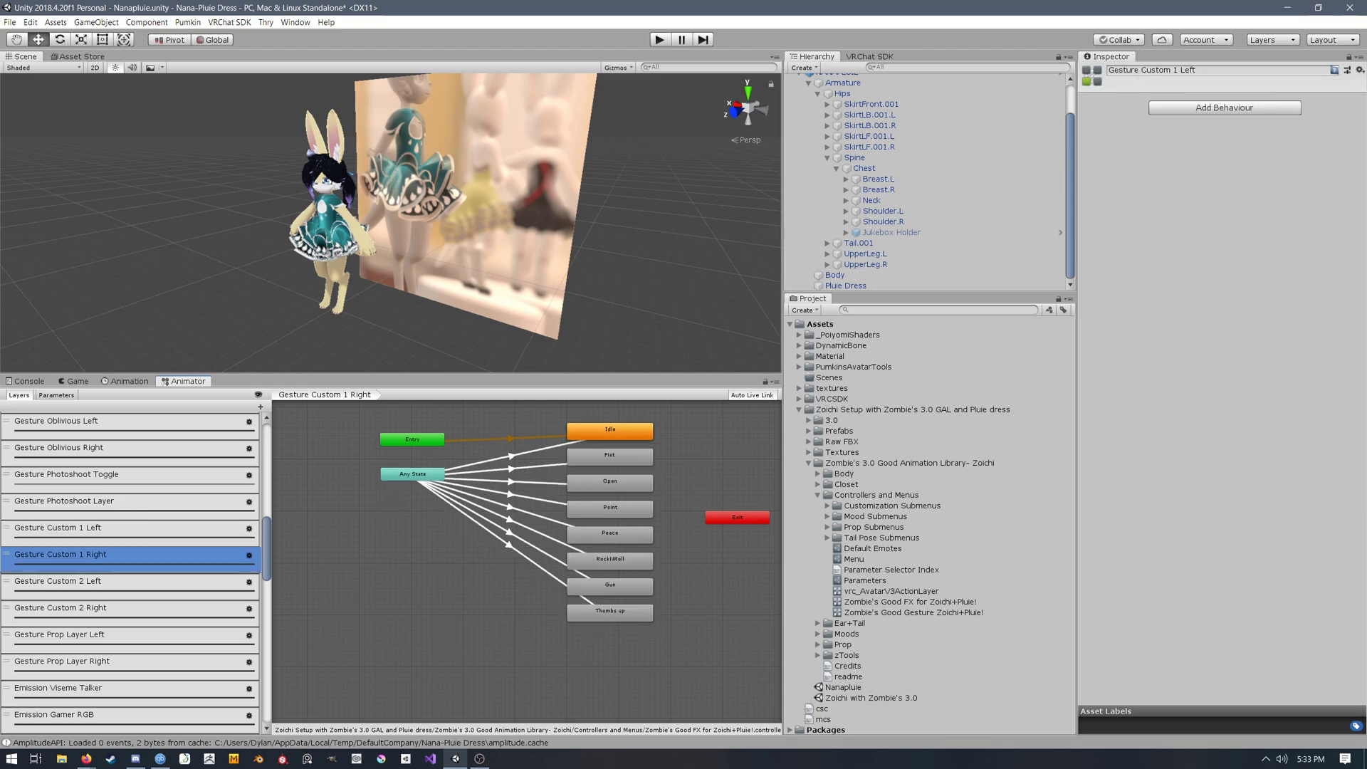
middle_drag(470, 570, 468, 575)
click(616, 463)
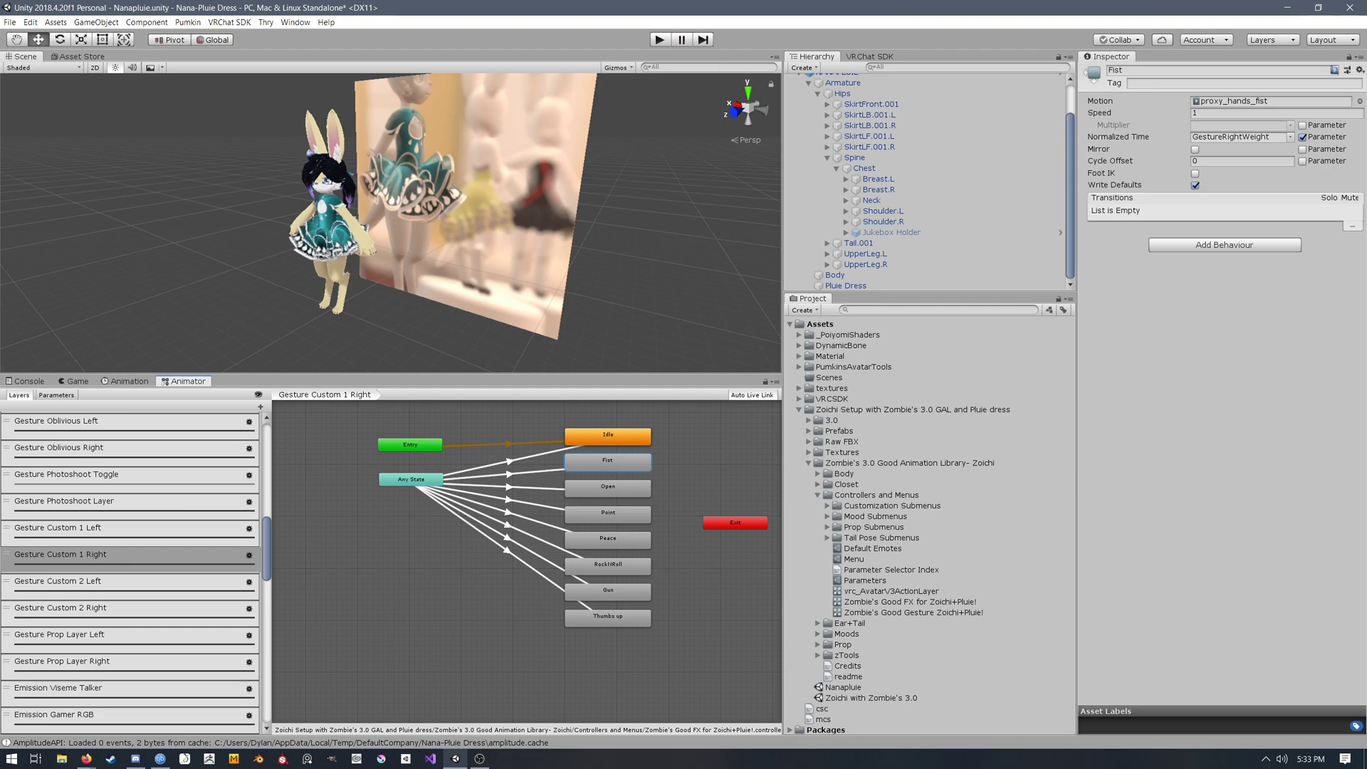
Step: Review the gesture layer list and inspect the RockNRoll and Gun states in the Gesture Prop Layer Left layer
scroll(132, 569, up, 3)
scroll(132, 569, up, 1)
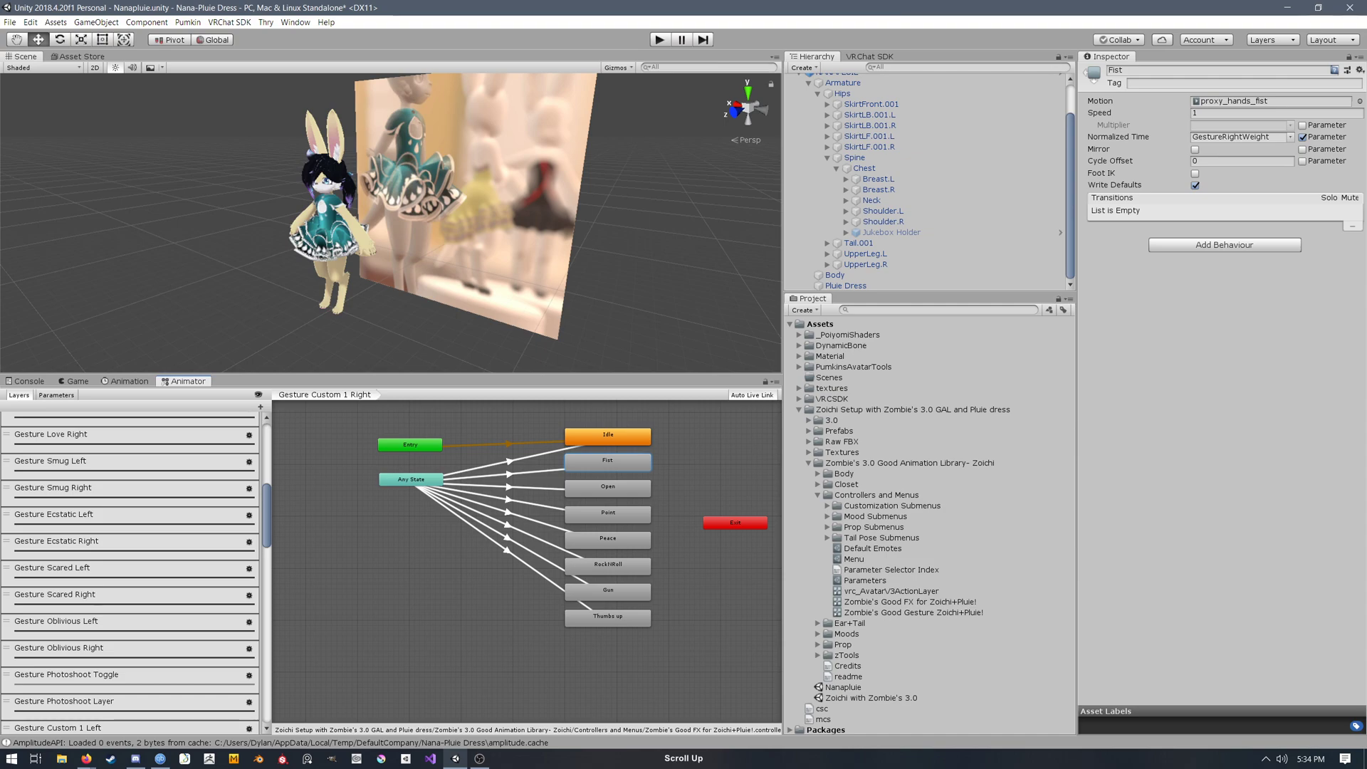
scroll(132, 569, up, 6)
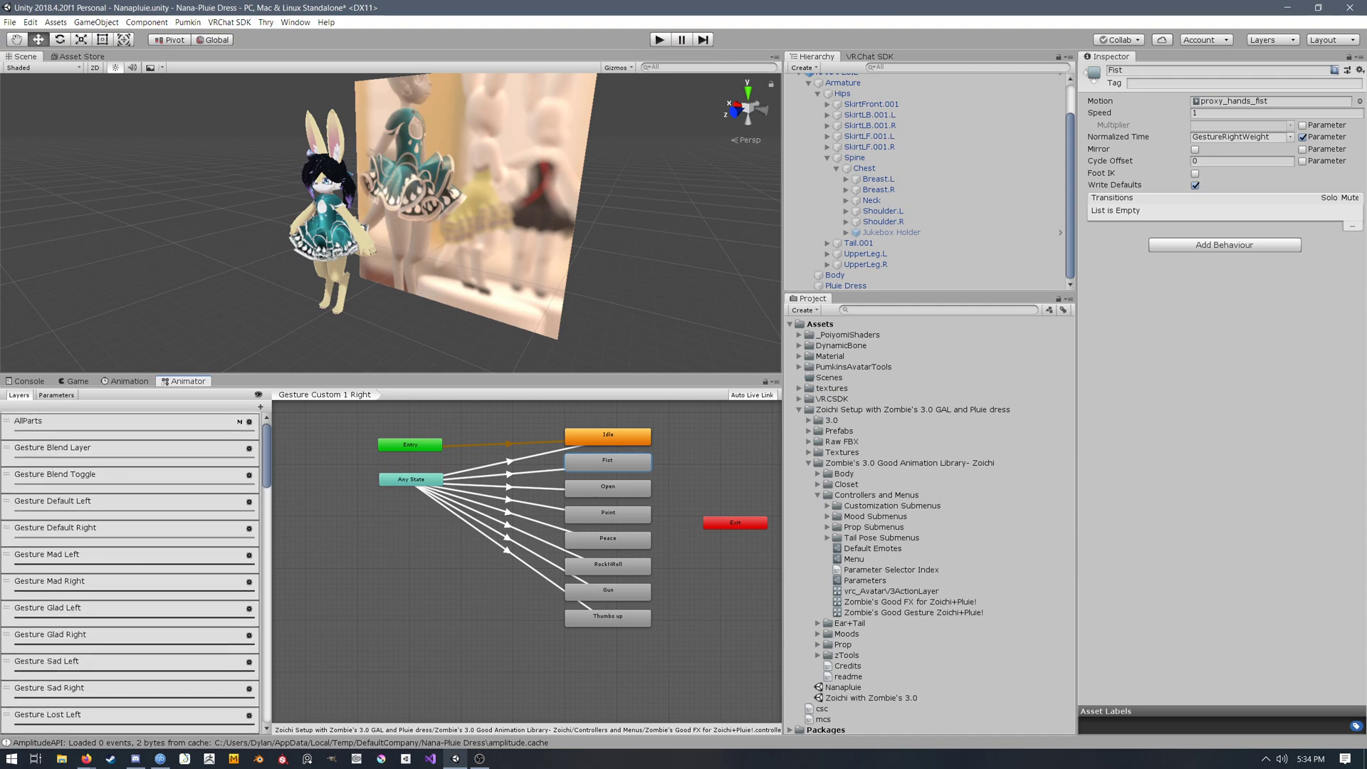
scroll(132, 570, down, 3)
scroll(132, 569, down, 6)
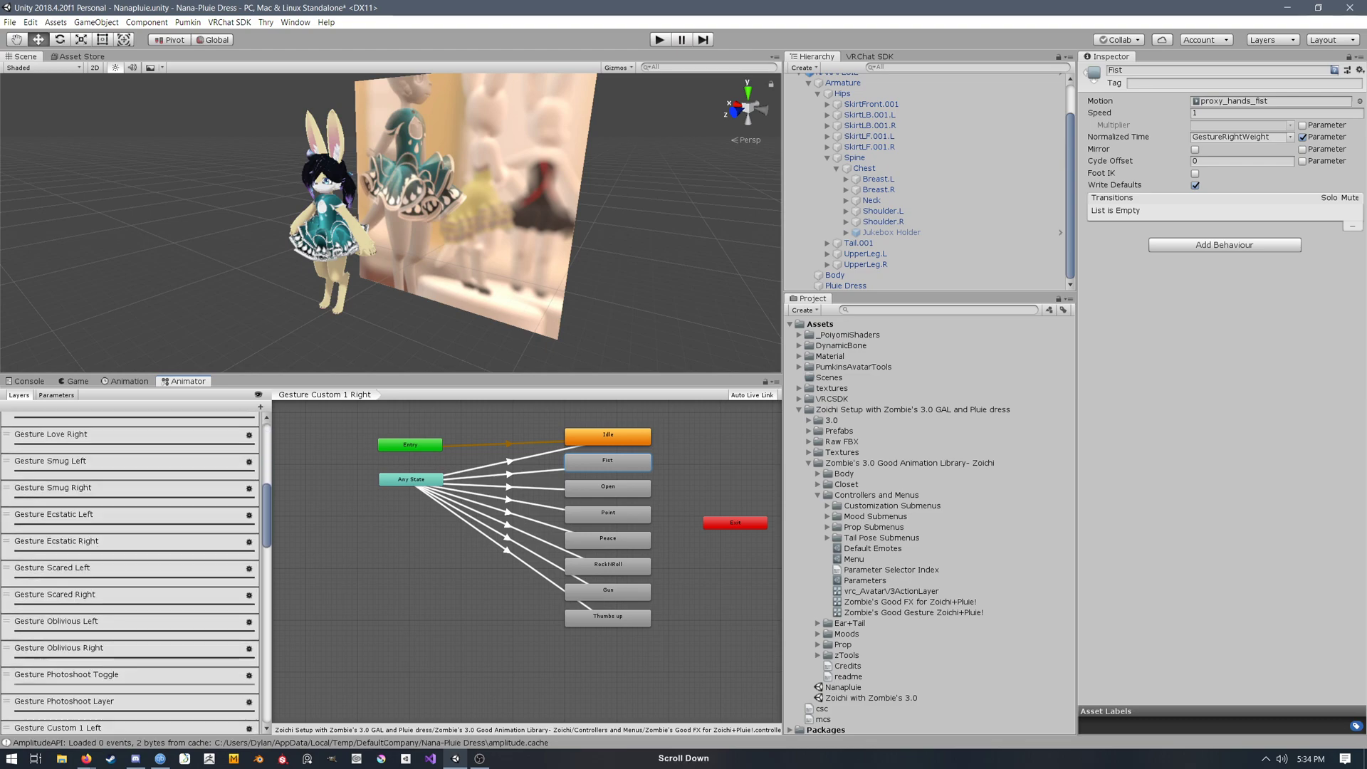
scroll(132, 570, down, 2)
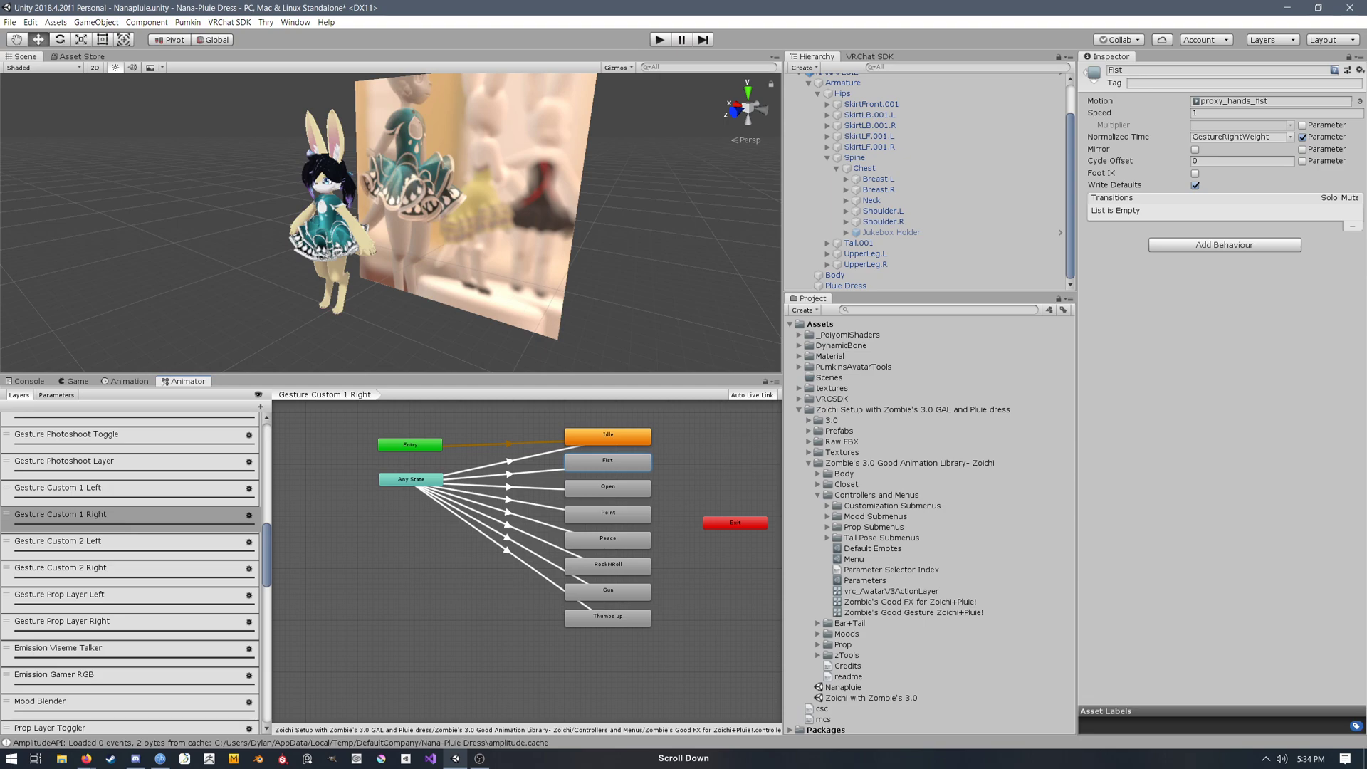
click(121, 596)
middle_drag(498, 570, 499, 564)
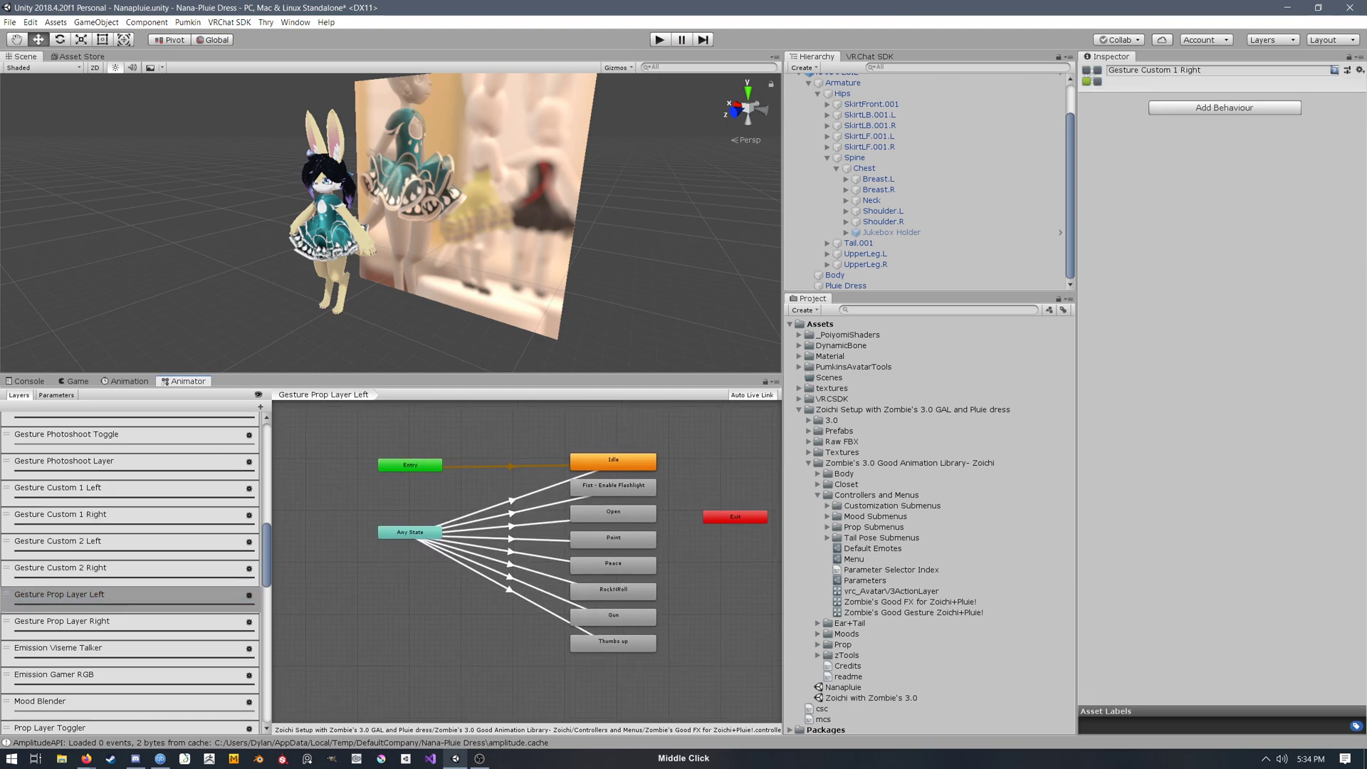
click(613, 591)
click(643, 614)
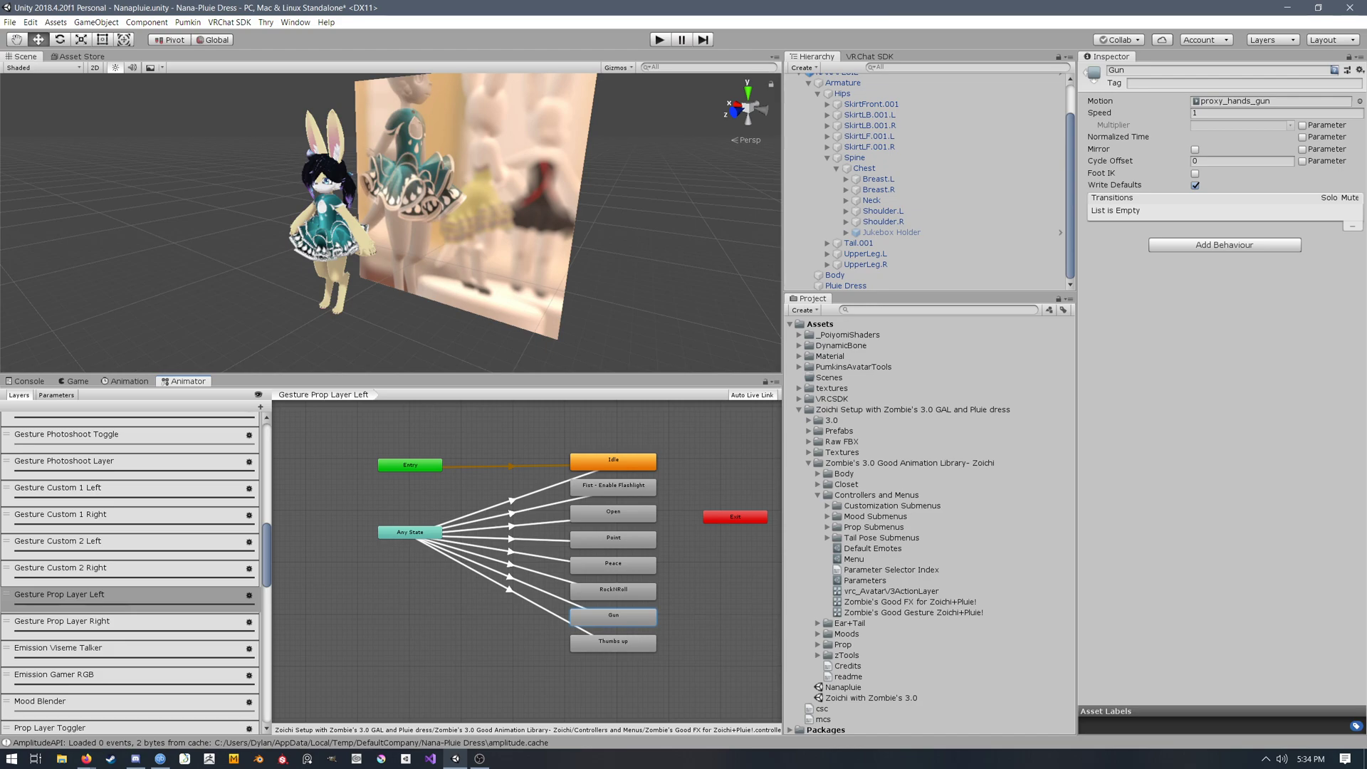
Step: Examine the Prop Layer Toggler layer's Empty (Default) state, its transition to Prop Layer On, and that state's layer controls
scroll(132, 570, down, 3)
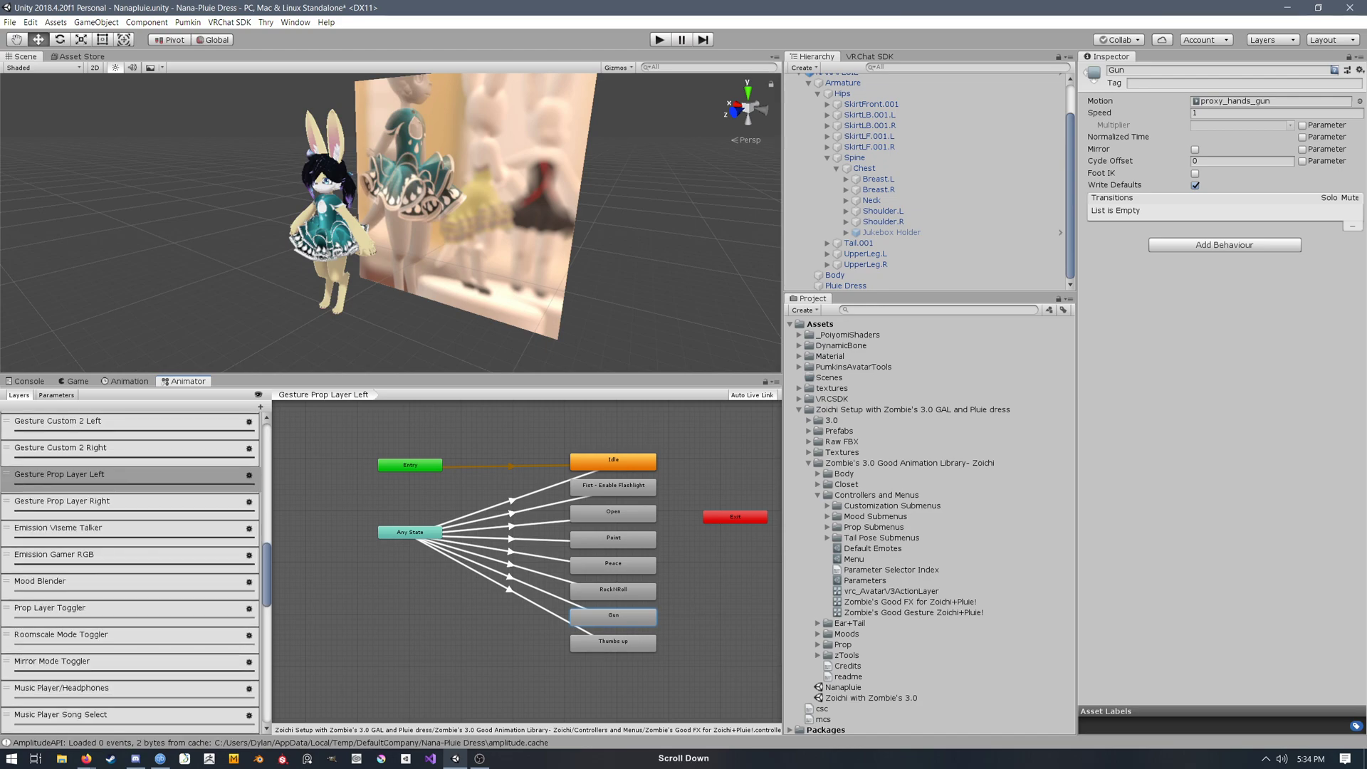
click(132, 610)
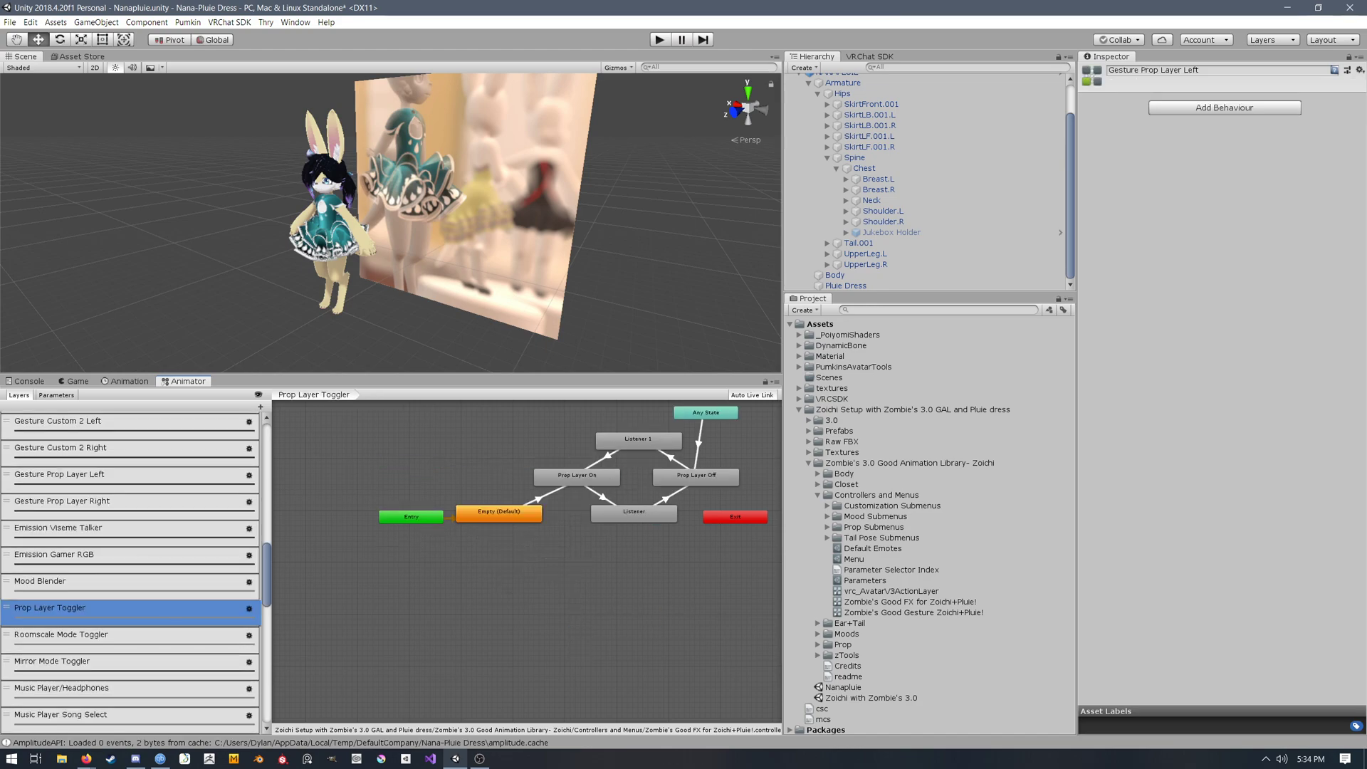
middle_drag(562, 491, 519, 538)
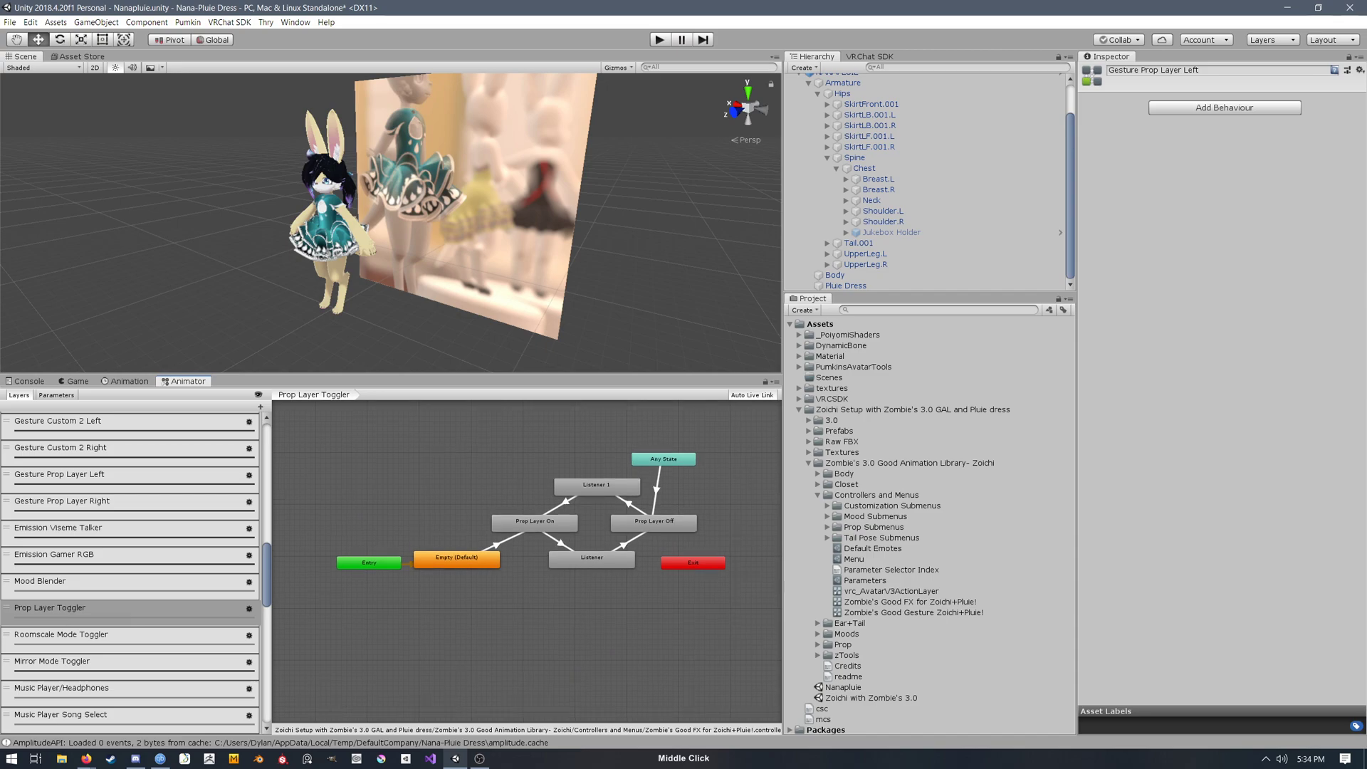
scroll(577, 442, up, 1)
click(438, 577)
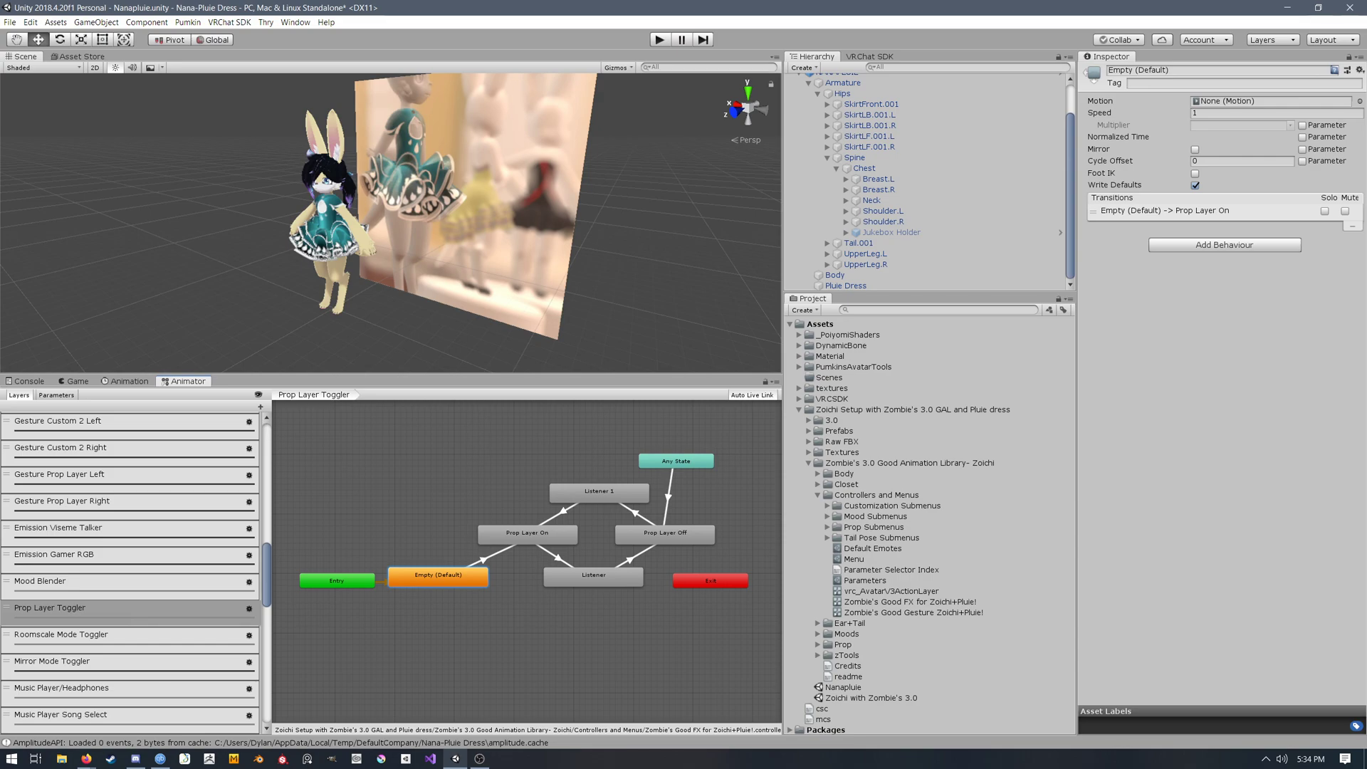
click(484, 560)
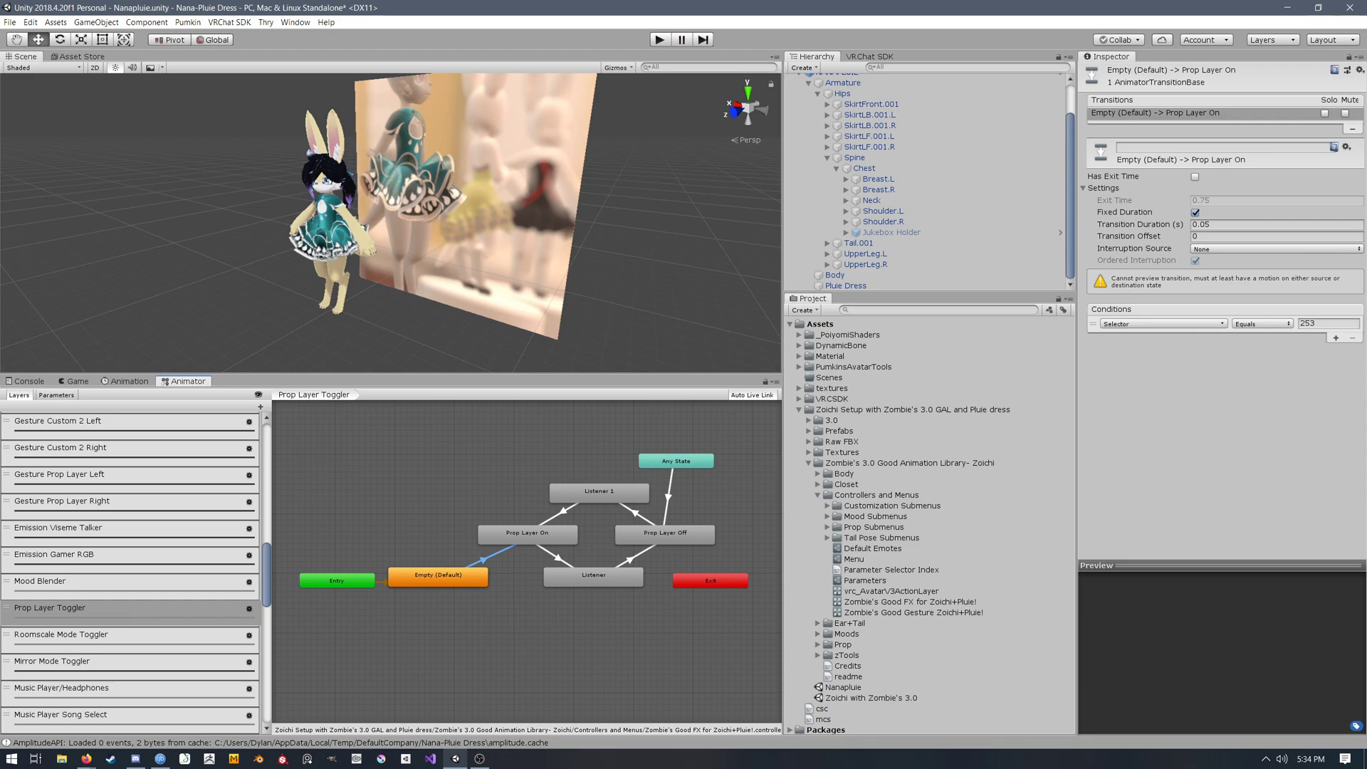
click(527, 534)
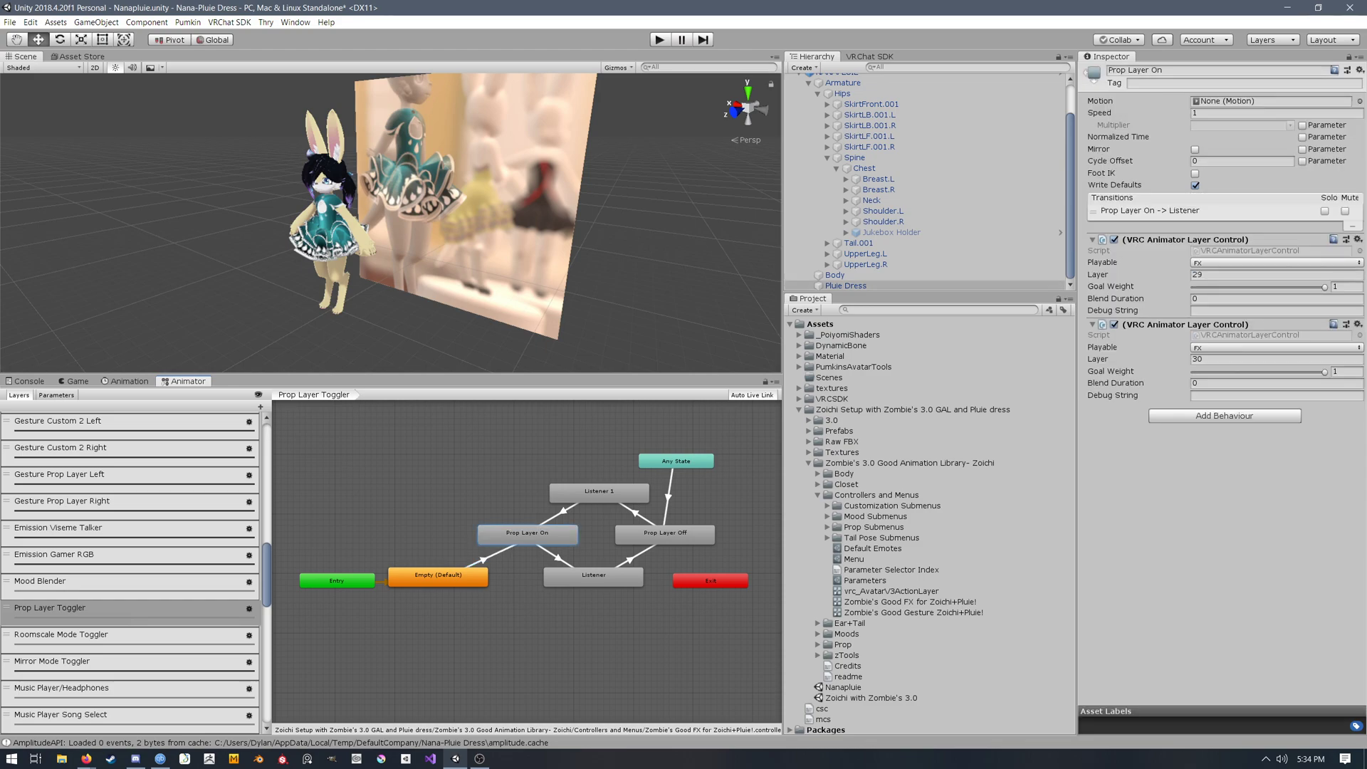
Step: Inspect the Prop Layer Toggler's Listener 1 state, the Any State transition's Selector condition, and the Prop Layer Off state's layer controls
click(613, 487)
click(665, 534)
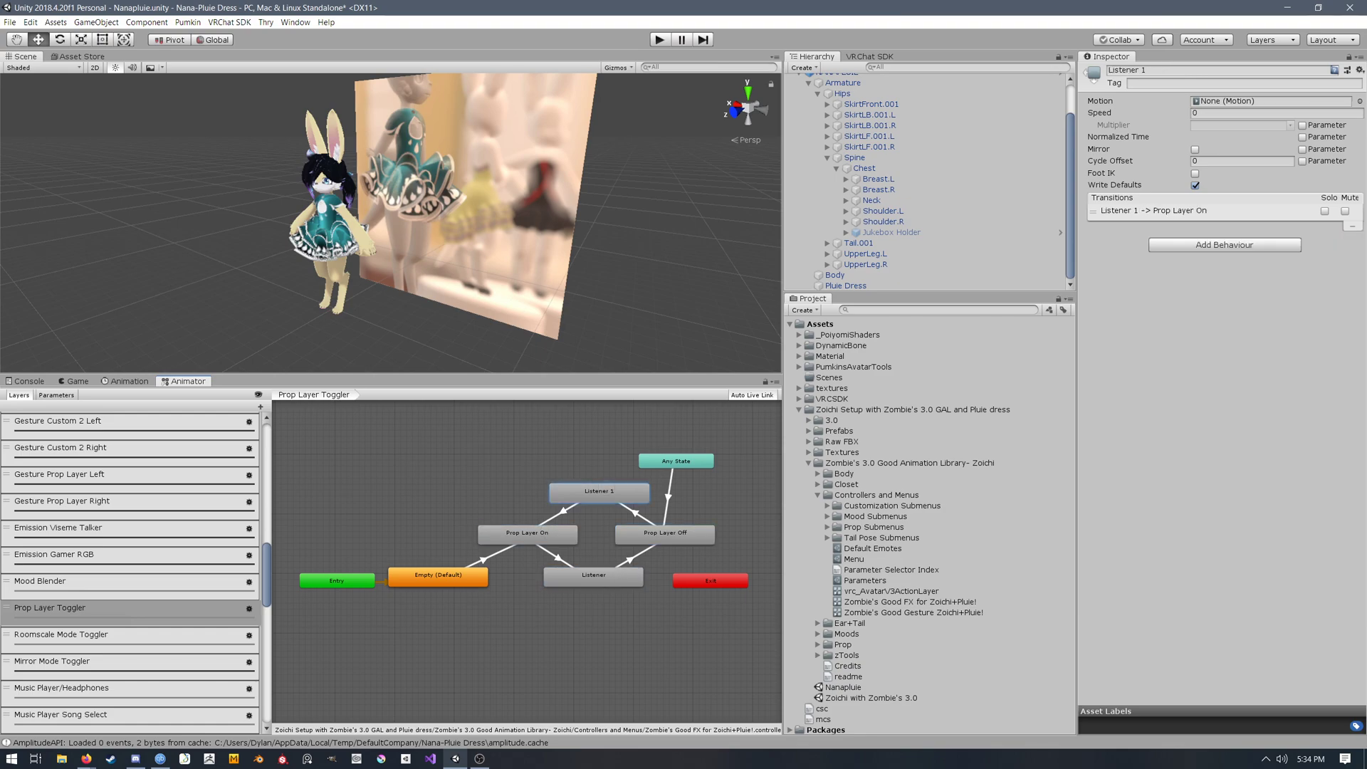
click(670, 489)
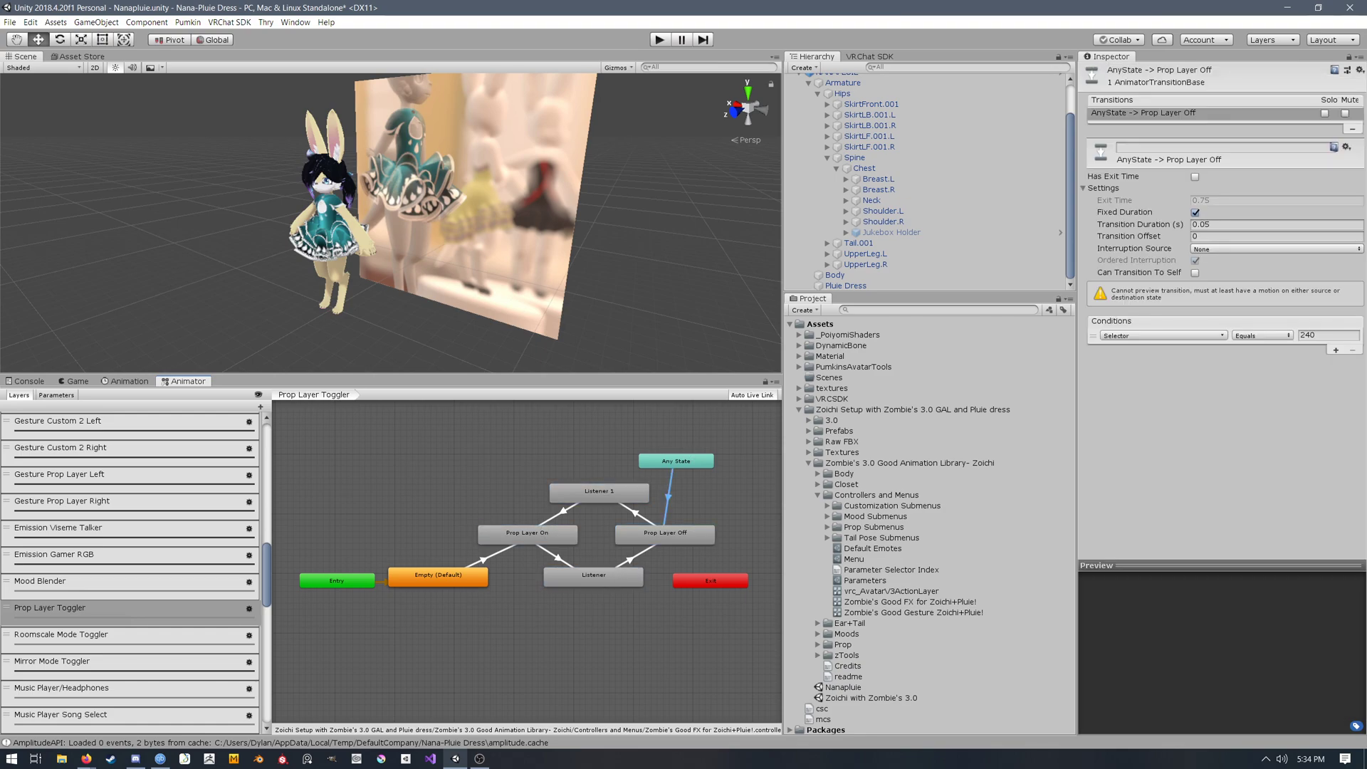
click(1296, 337)
click(1319, 336)
click(1282, 398)
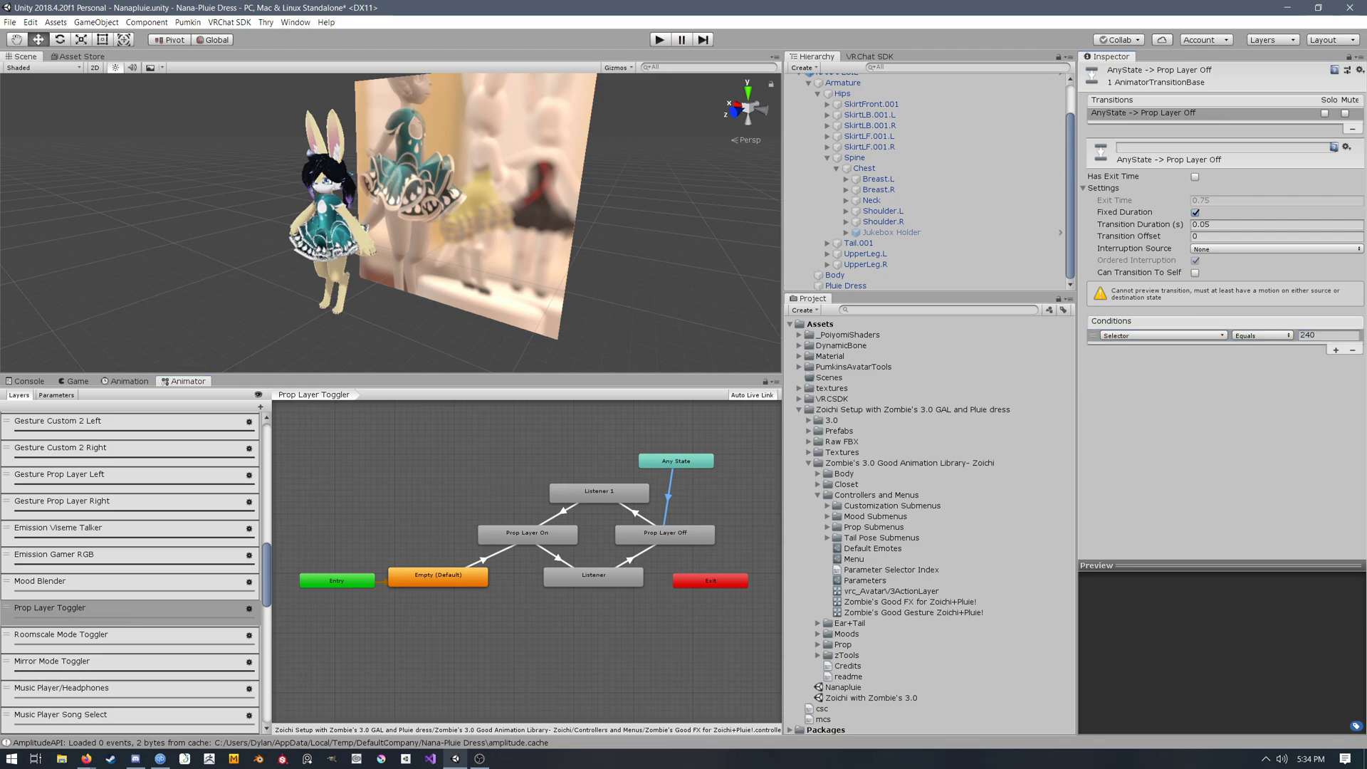
click(665, 534)
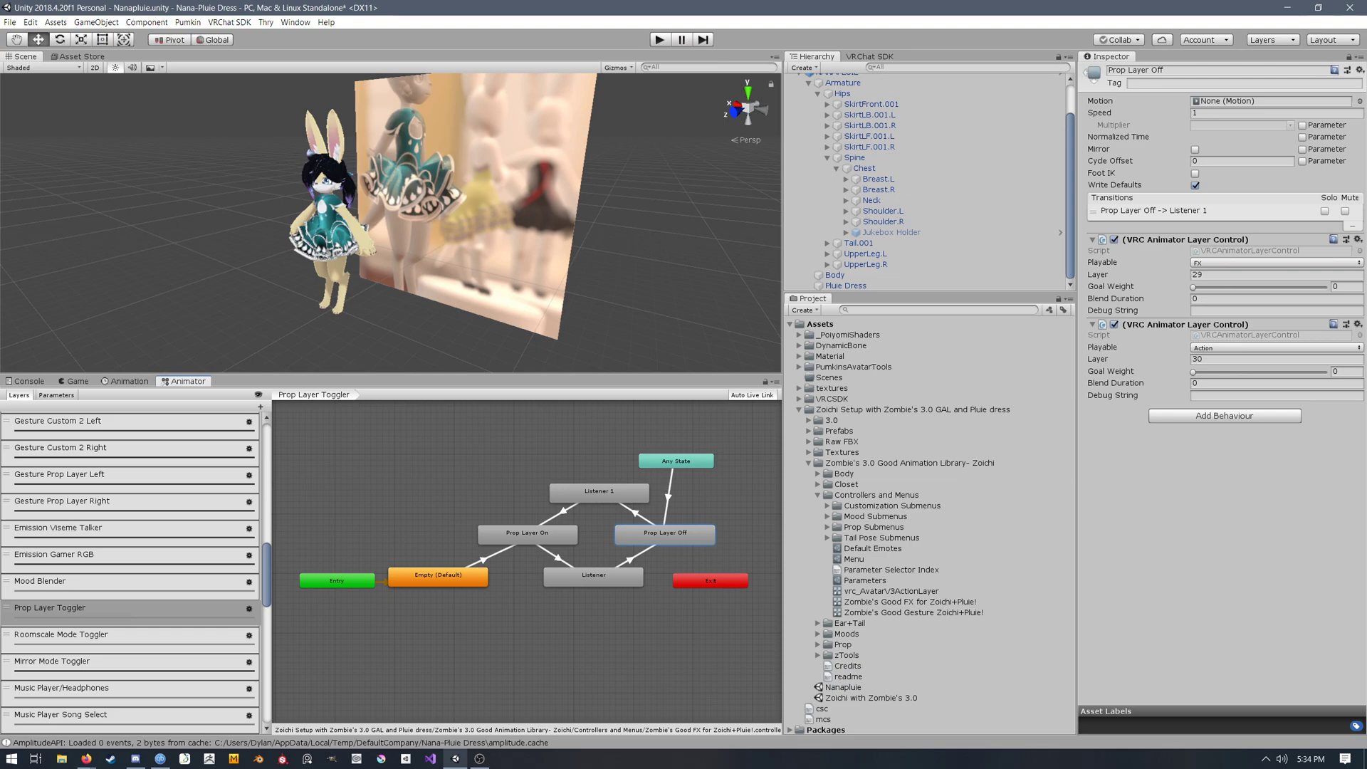
Step: Open the Roomscale Mode Toggler layer and compare the locomotion control on its Roomscale Mode On and Off states
scroll(193, 619, down, 1)
click(193, 621)
click(193, 595)
mouse_move(553, 539)
middle_down()
mouse_move(524, 536)
mouse_move(537, 534)
middle_up()
scroll(524, 535, up, 1)
click(522, 533)
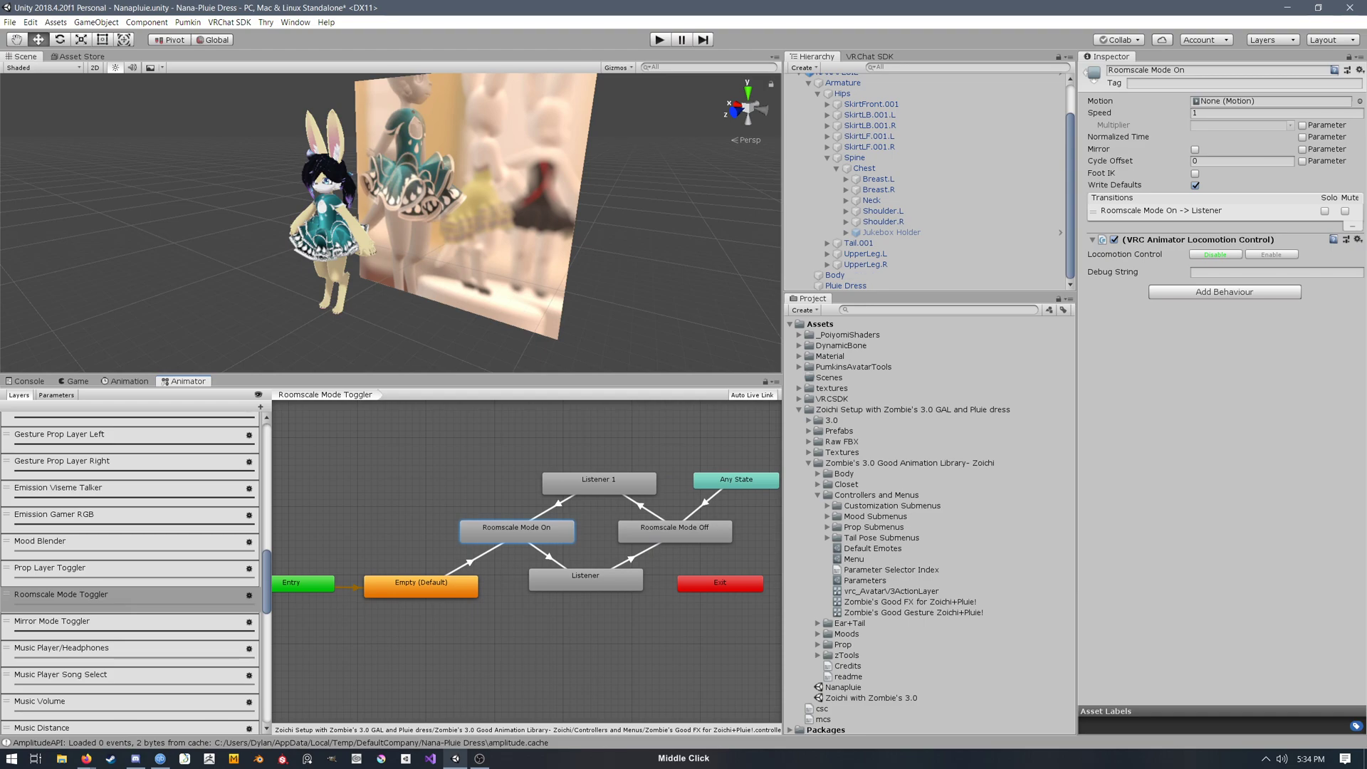
click(675, 533)
click(516, 532)
Step: Check the Roomscale Mode Toggler's Listener 1 and Roomscale Mode Off states and the condition on the Any State transition
scroll(527, 541, down, 2)
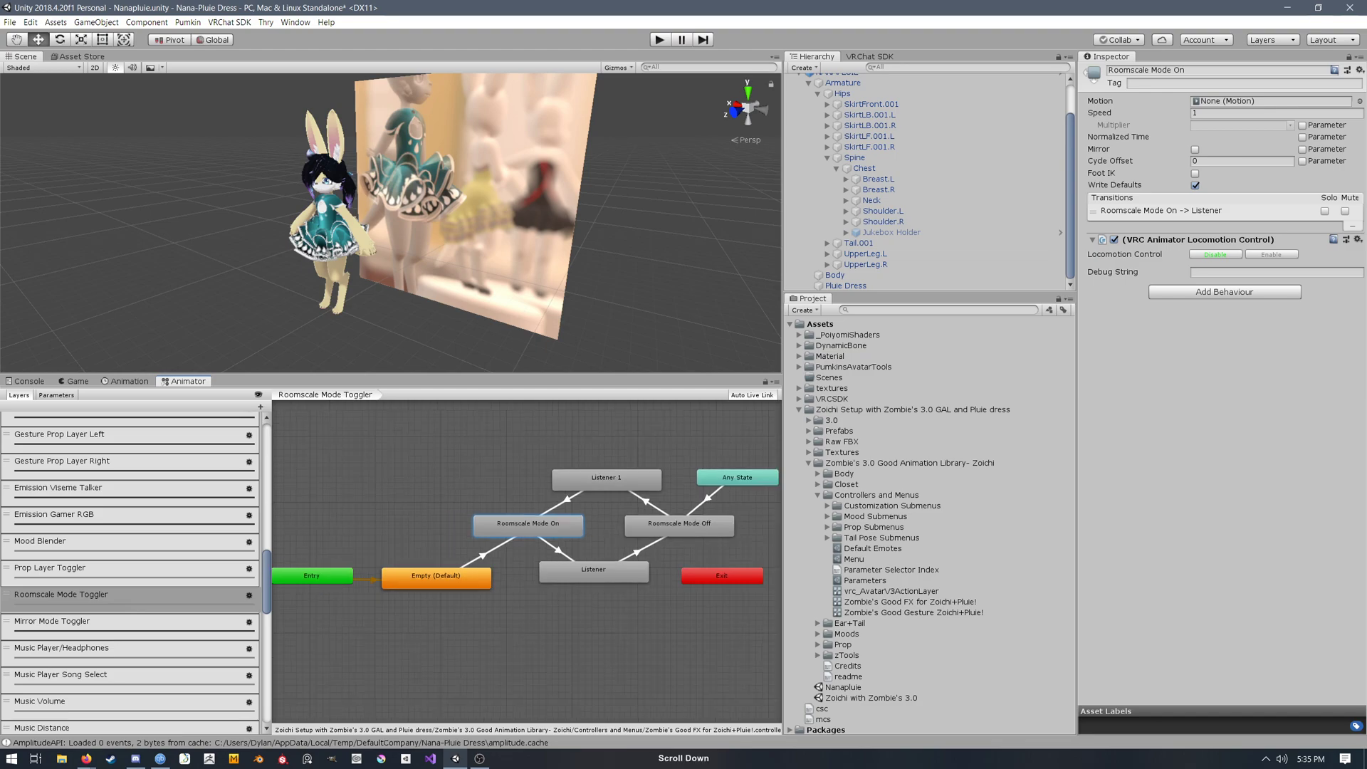
click(606, 480)
click(679, 527)
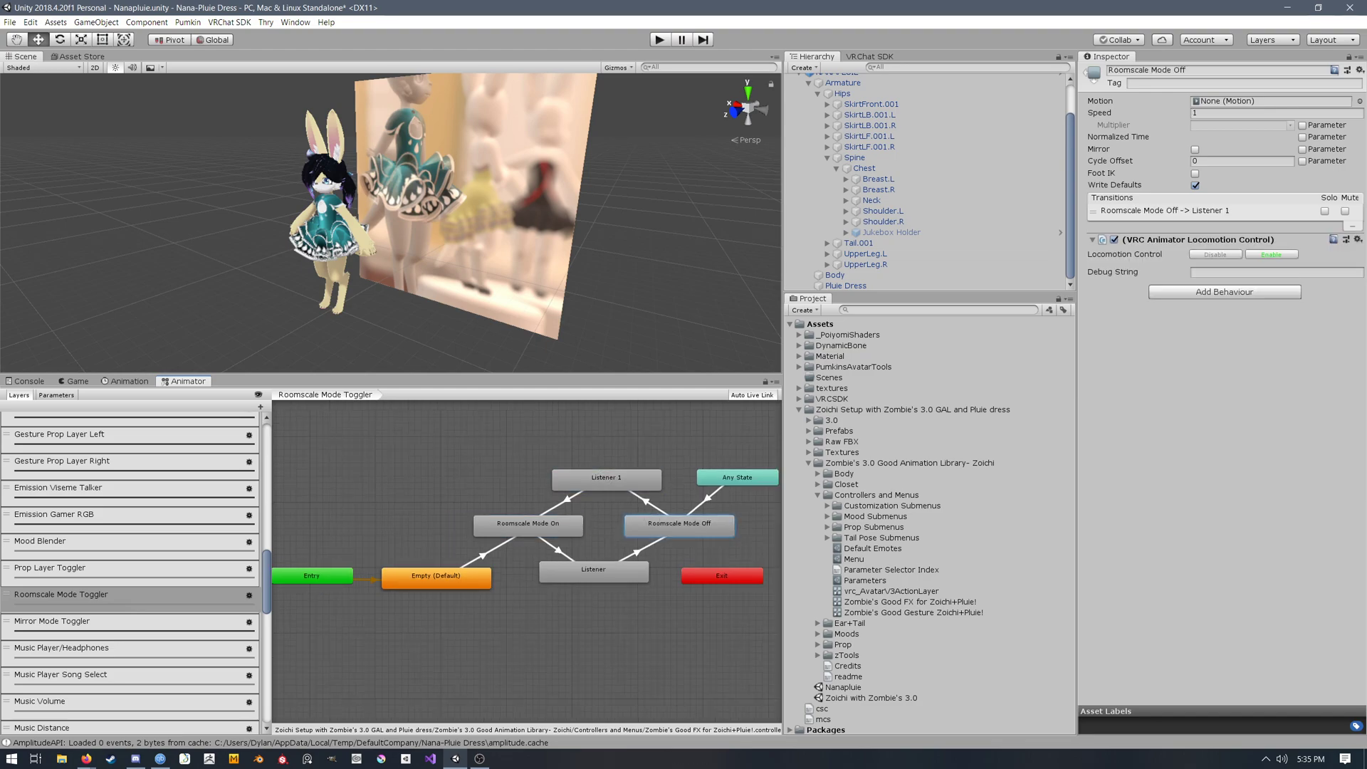
click(706, 498)
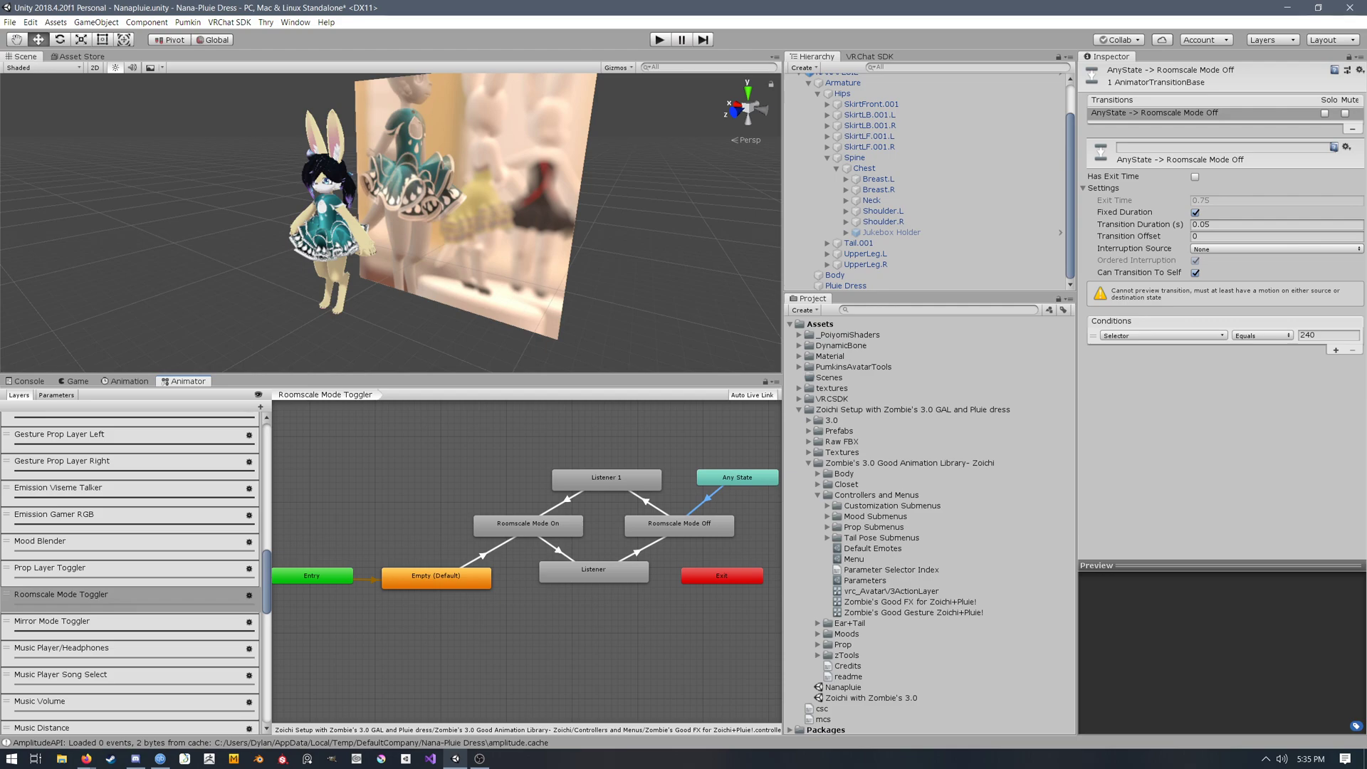
Step: Open the Mirror Mode Toggler layer to examine its state graph
click(189, 634)
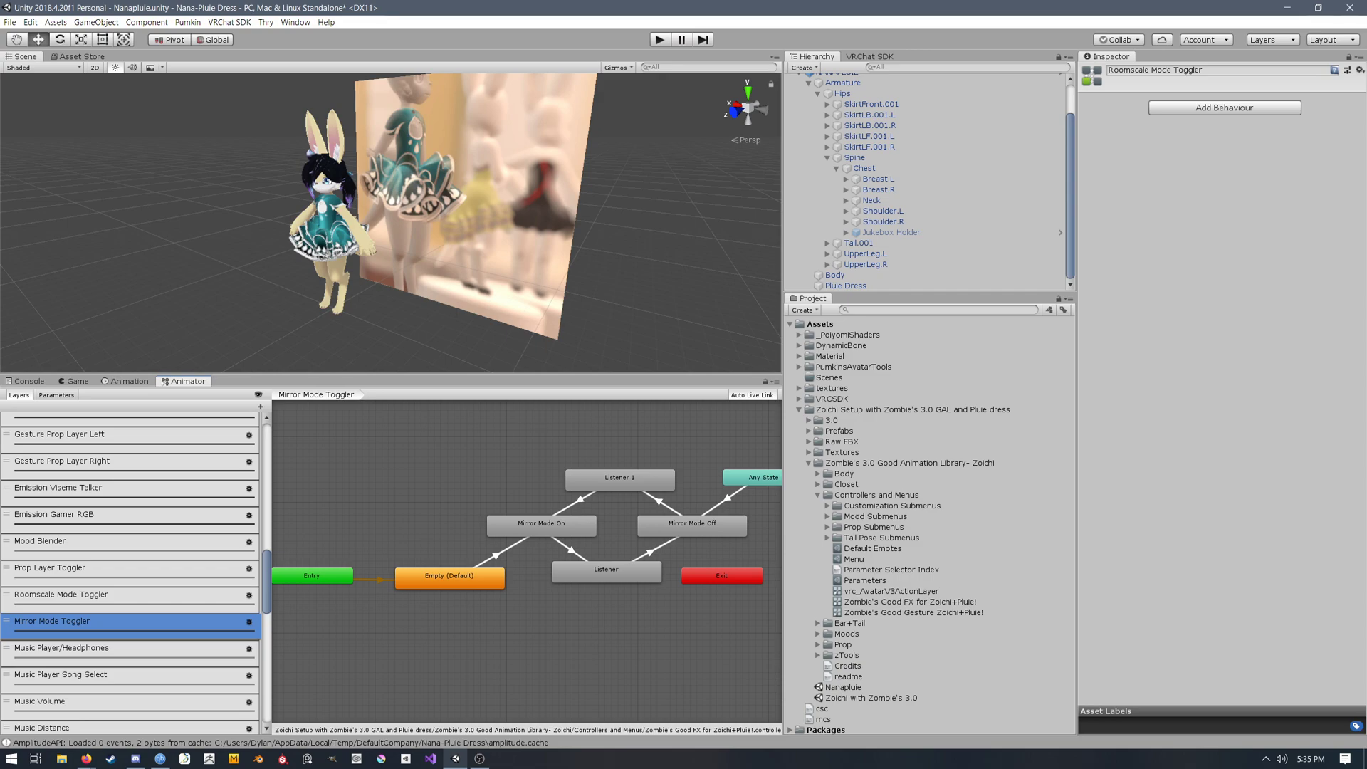
Step: Open the Music Player/Headphones layer of the animator and view its state graph
scroll(131, 570, down, 2)
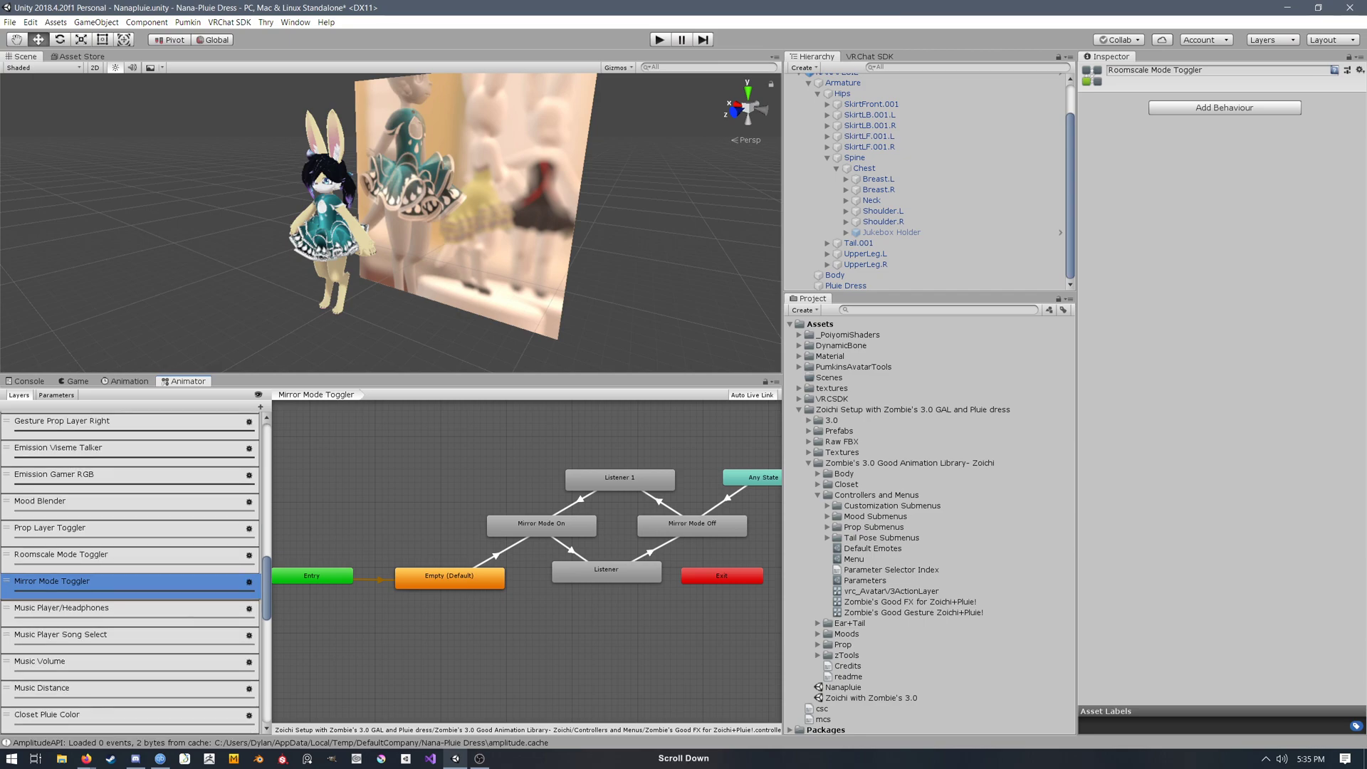
click(131, 610)
middle_drag(498, 563, 516, 547)
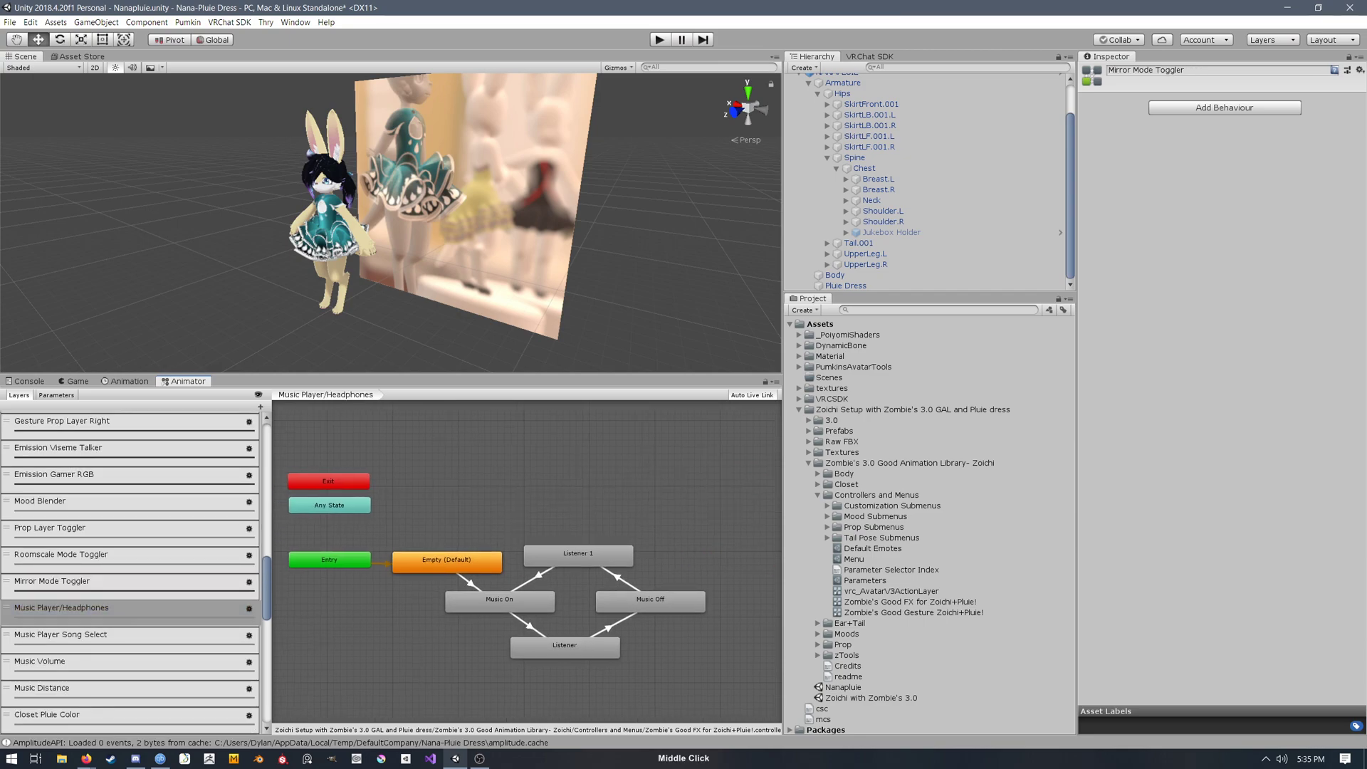
Step: Open the Music Player Song Select layer and examine the transitions from Any State to the lower song states, ending with Song 10
click(182, 647)
scroll(509, 714, down, 1)
middle_drag(509, 713, 553, 565)
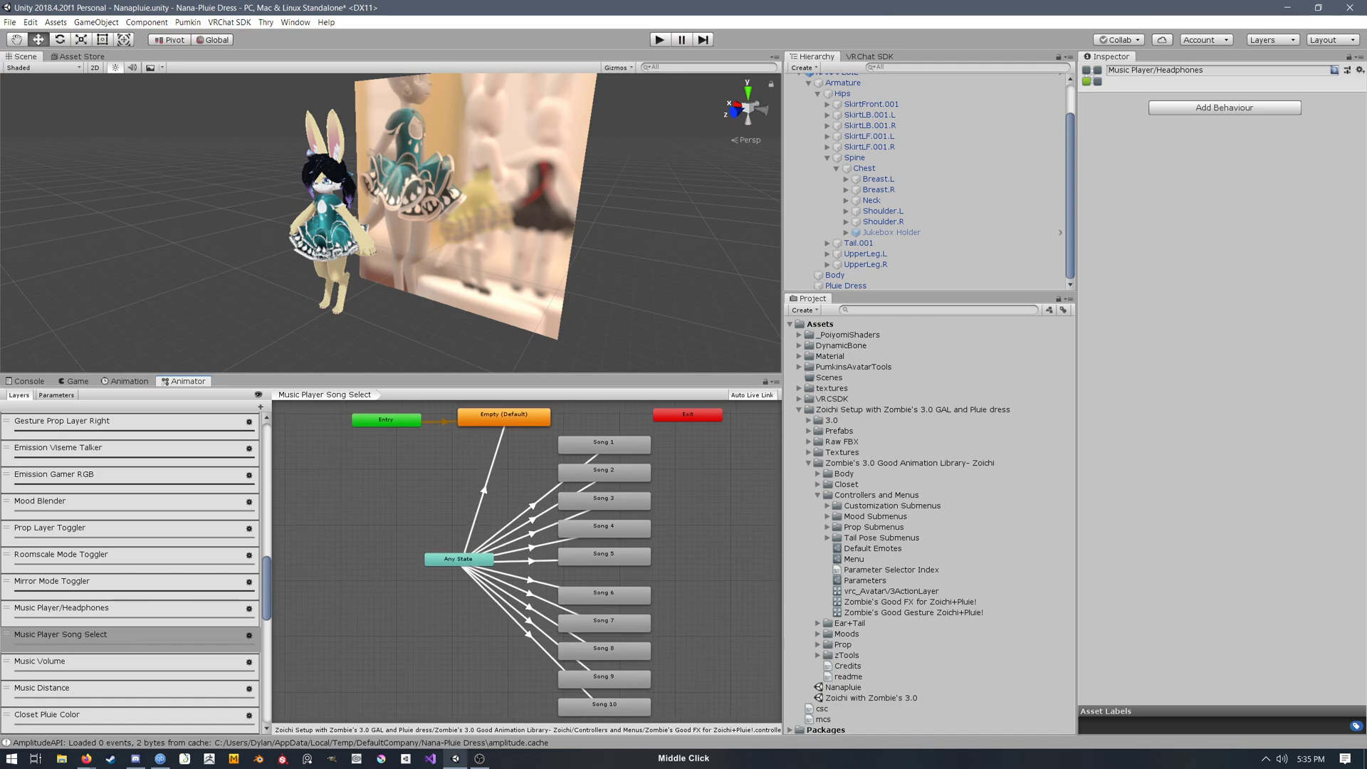
scroll(554, 565, down, 1)
click(530, 586)
click(543, 584)
click(537, 603)
click(535, 614)
click(534, 625)
middle_drag(535, 624, 535, 622)
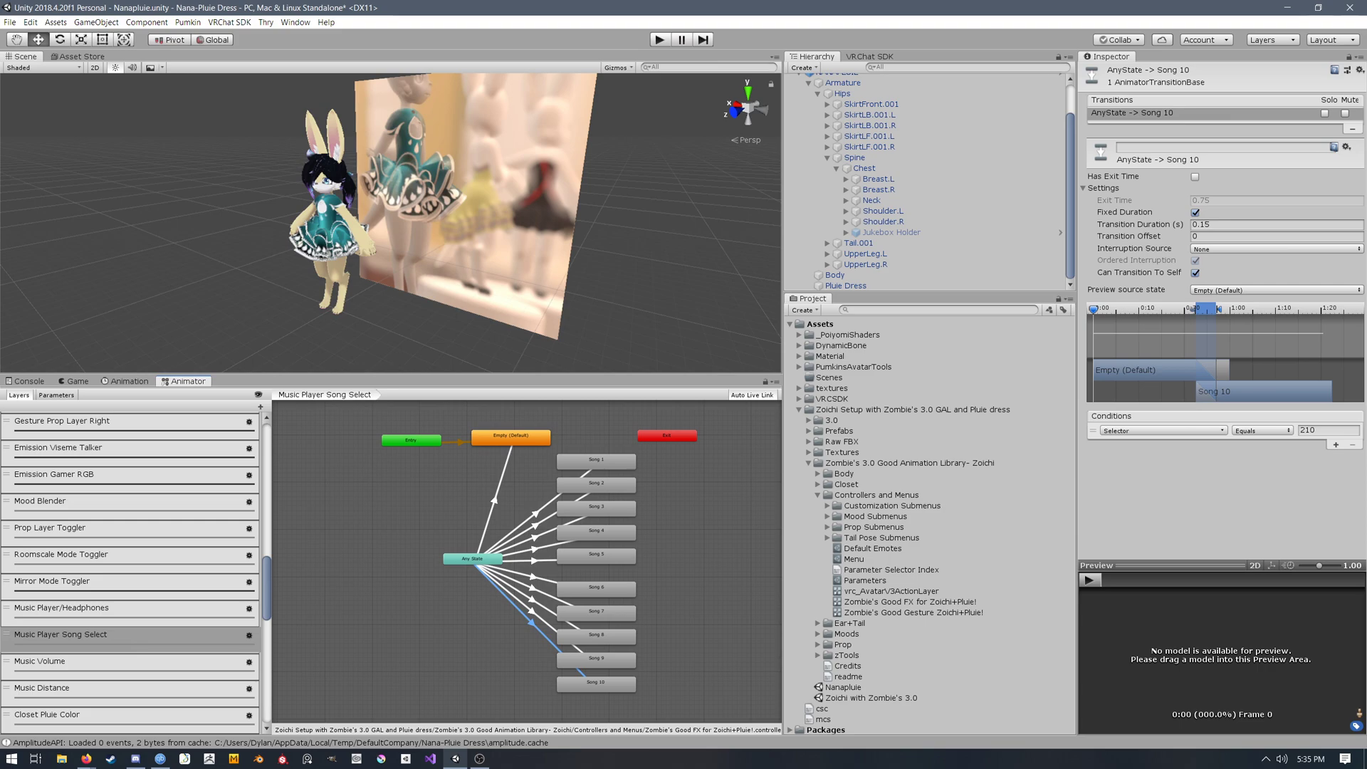
Step: Examine the settings and condition of the transition from Any State to Song 1
drag(553, 693, 649, 455)
click(662, 520)
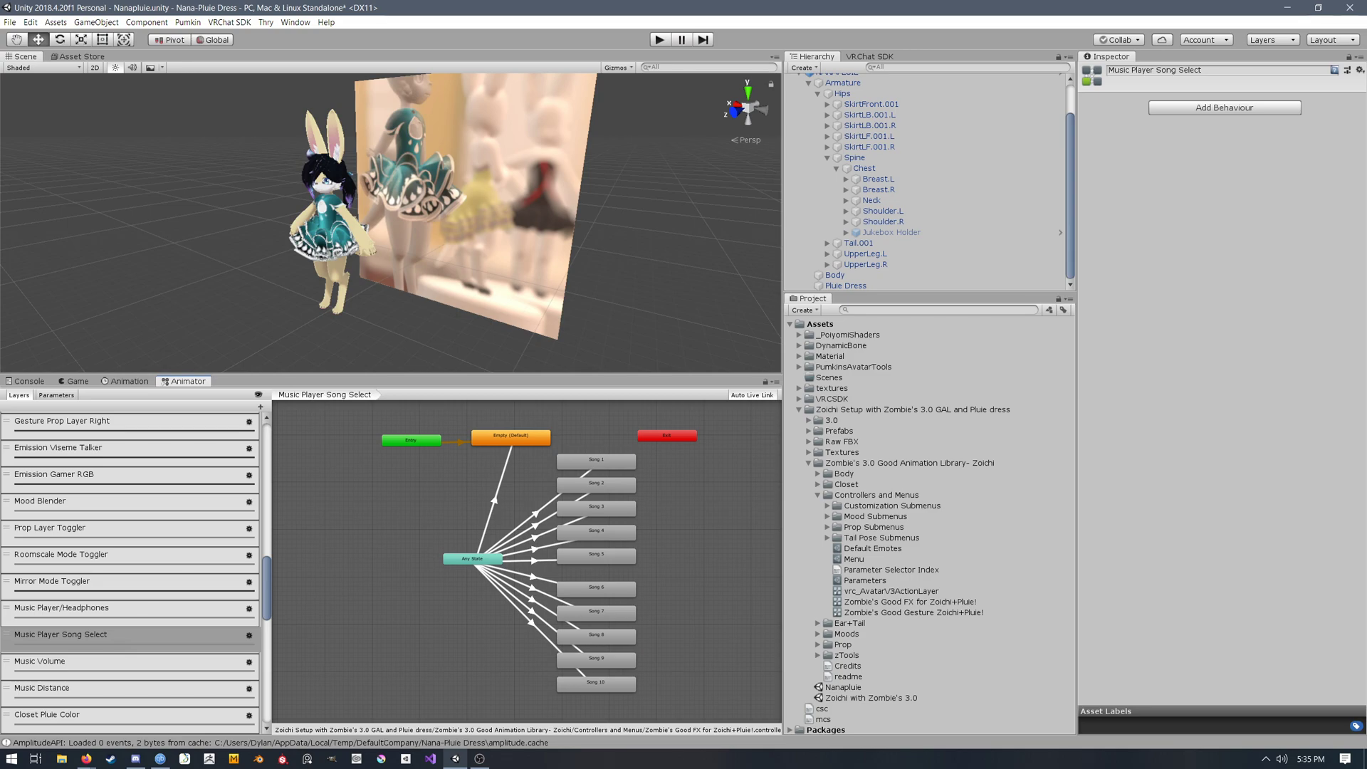
click(547, 506)
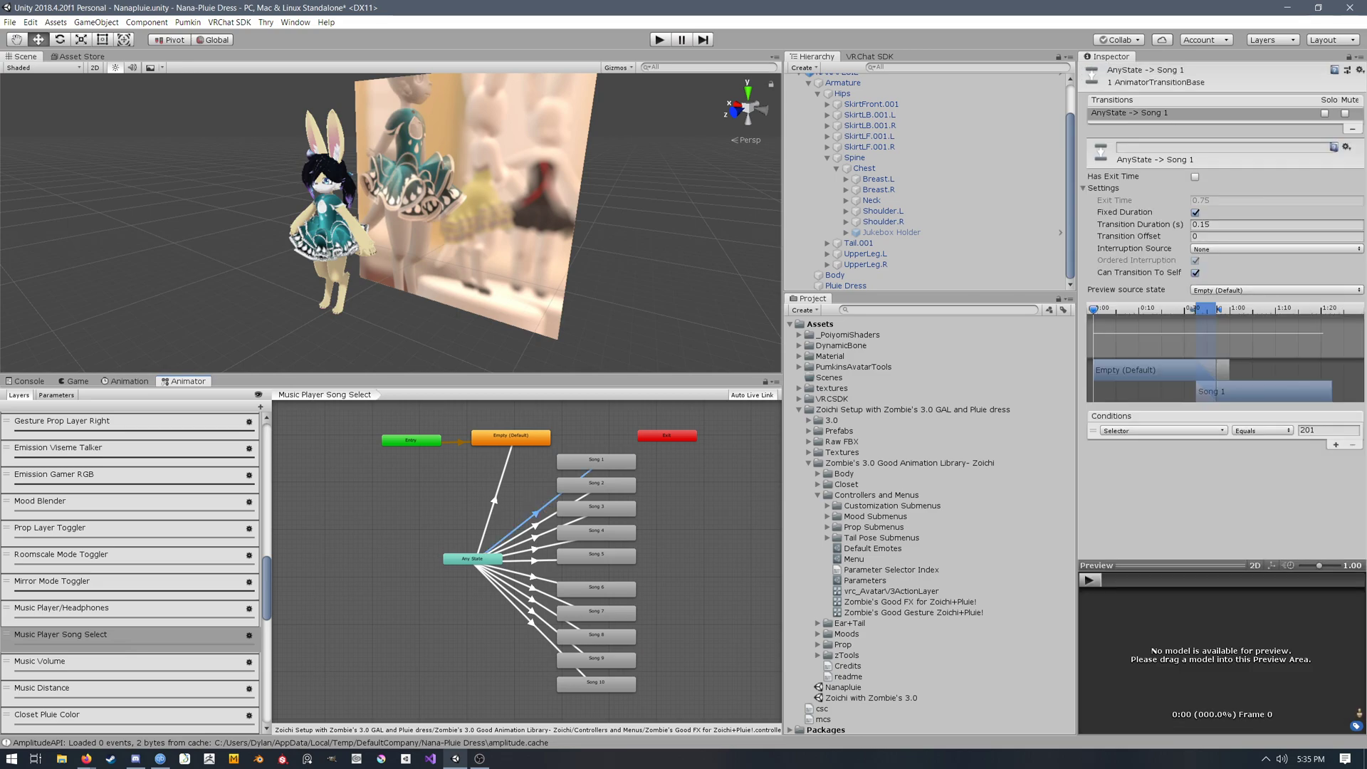
Step: Open the Music Volume layer and enter the blend tree of its Volume state
scroll(107, 545, down, 3)
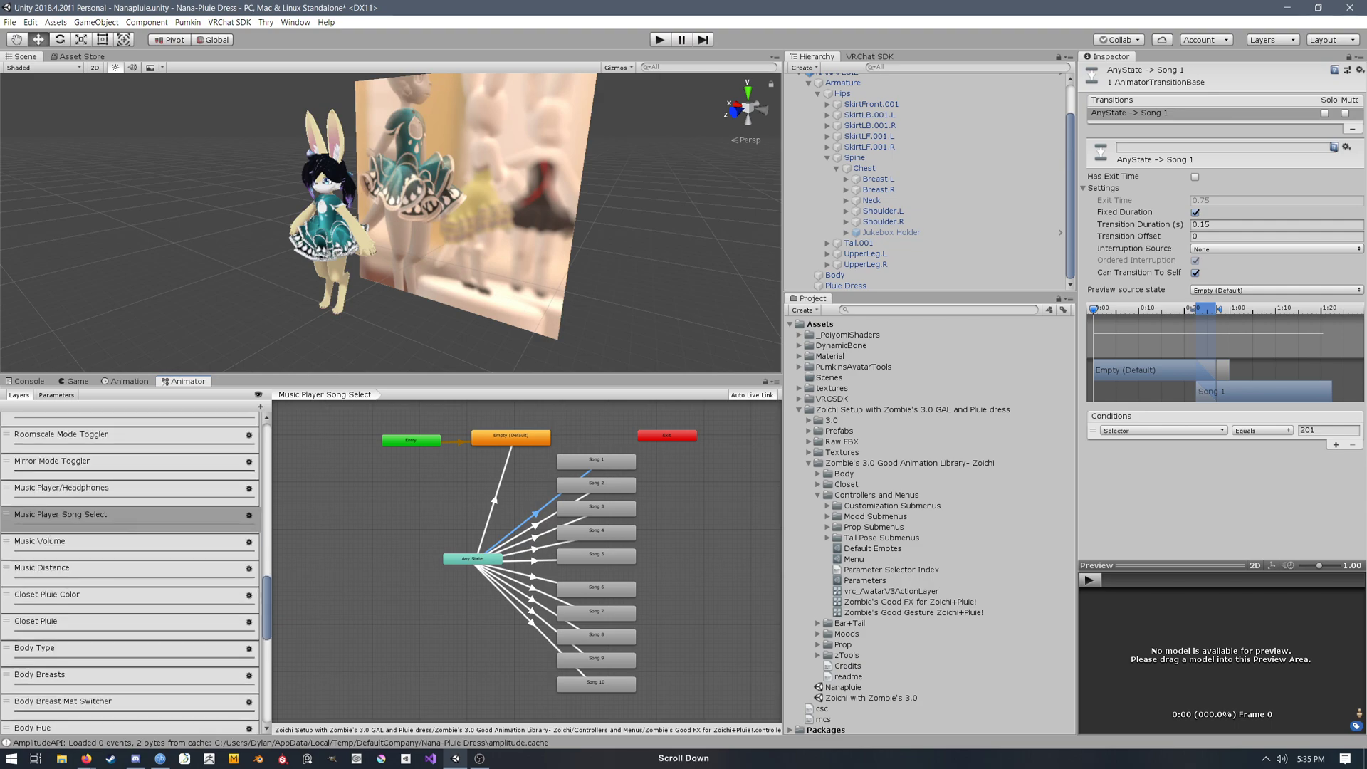
click(106, 542)
middle_drag(519, 443, 518, 507)
scroll(562, 498, up, 3)
middle_drag(641, 506, 597, 508)
scroll(605, 505, down, 1)
click(605, 505)
double_click(591, 505)
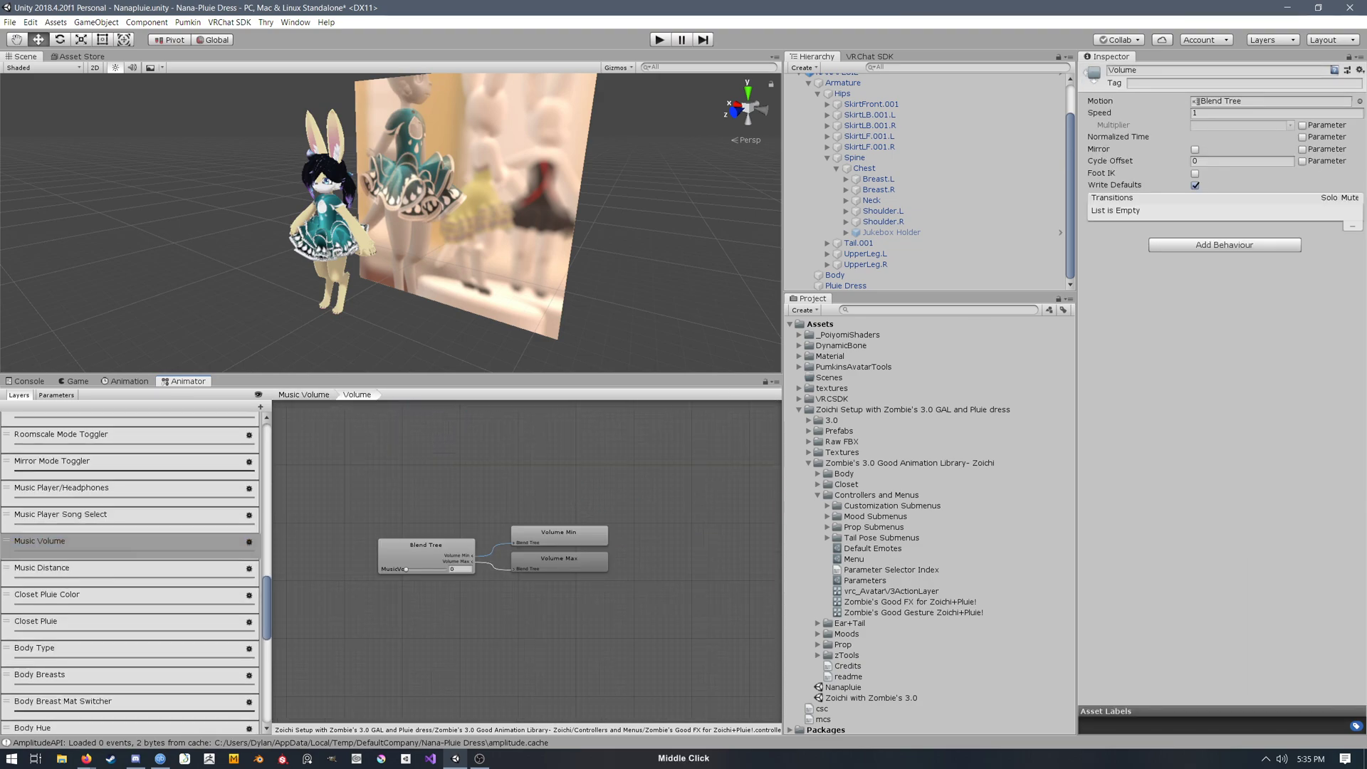
Step: Inspect the Volume Min and Volume Max motions and the settings of the volume Blend Tree
click(578, 560)
click(441, 539)
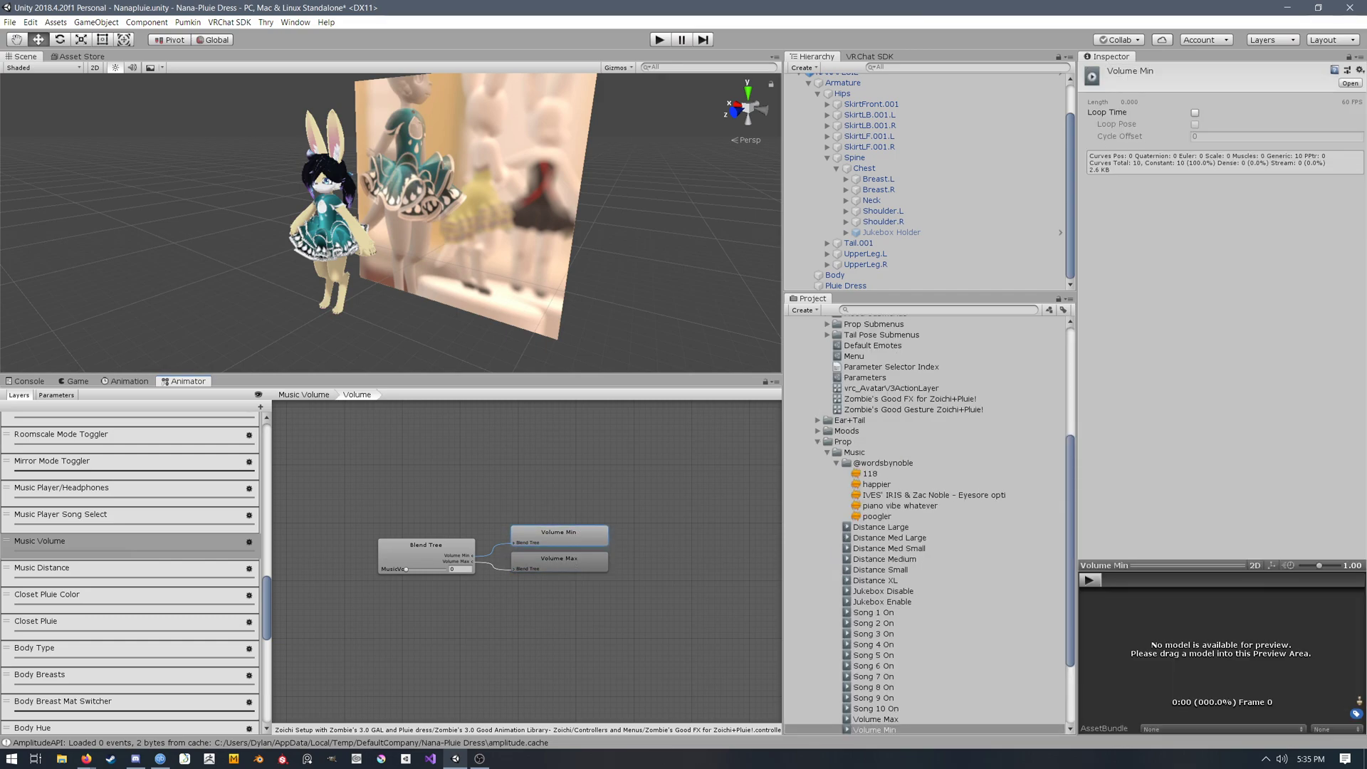
click(560, 560)
click(560, 534)
click(560, 561)
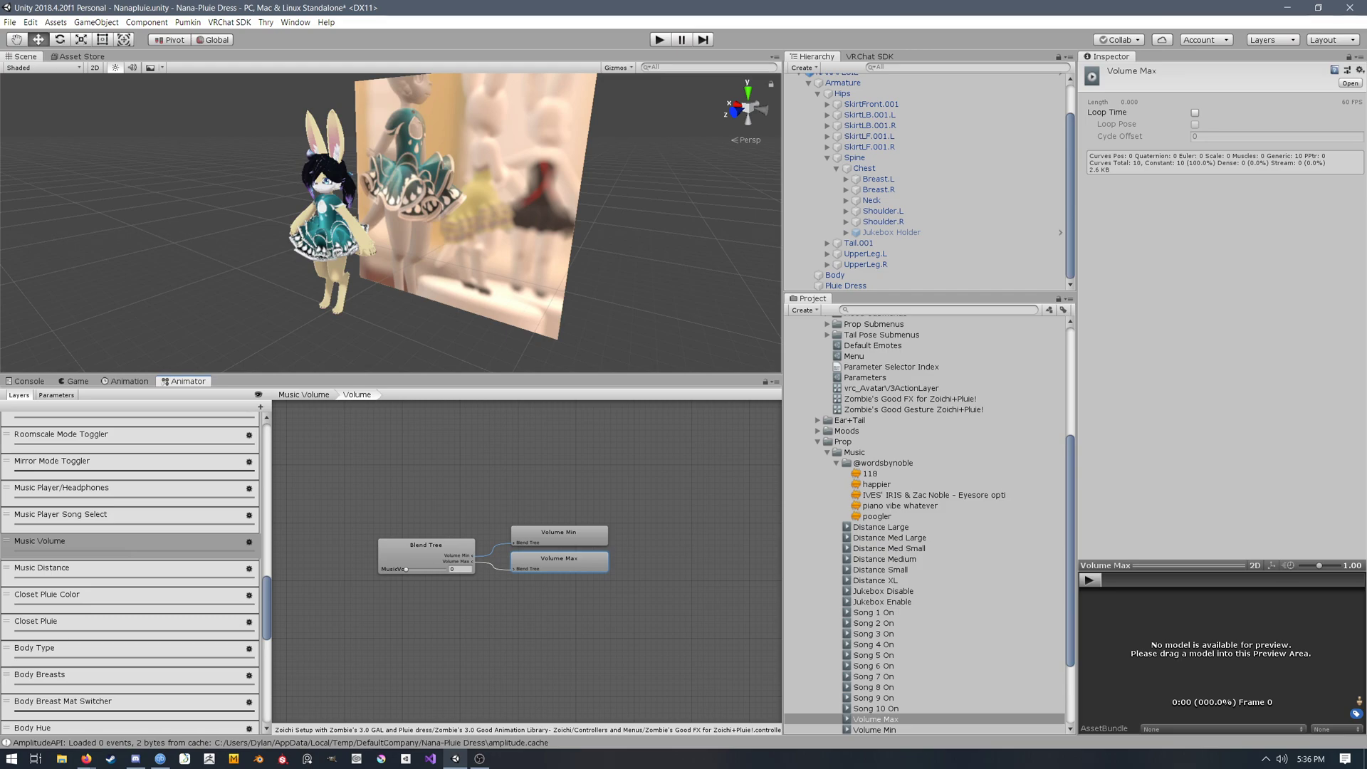
scroll(455, 619, up, 1)
click(422, 540)
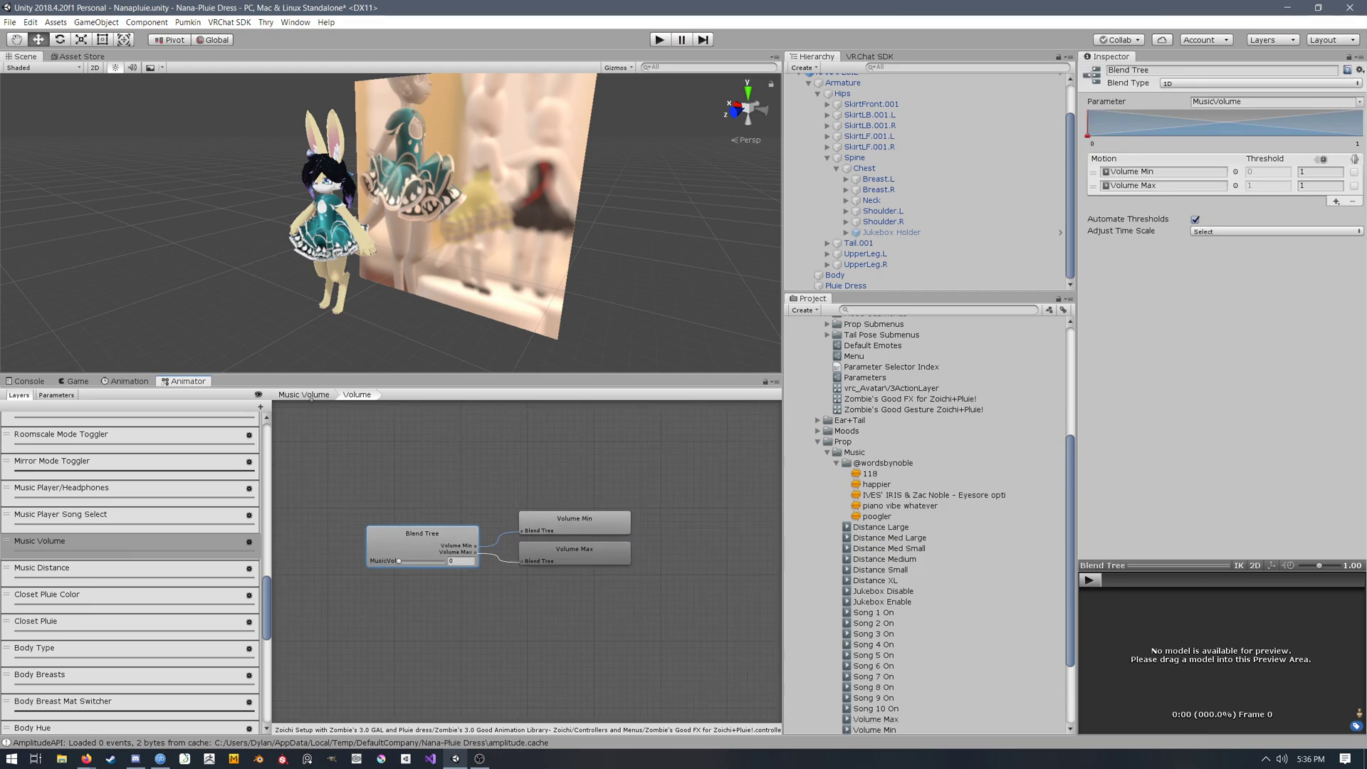
Step: Go back to the Music Volume layer, reopen the Volume blend tree, and inspect Volume Min and the Blend Tree node
click(321, 395)
middle_drag(527, 556, 480, 595)
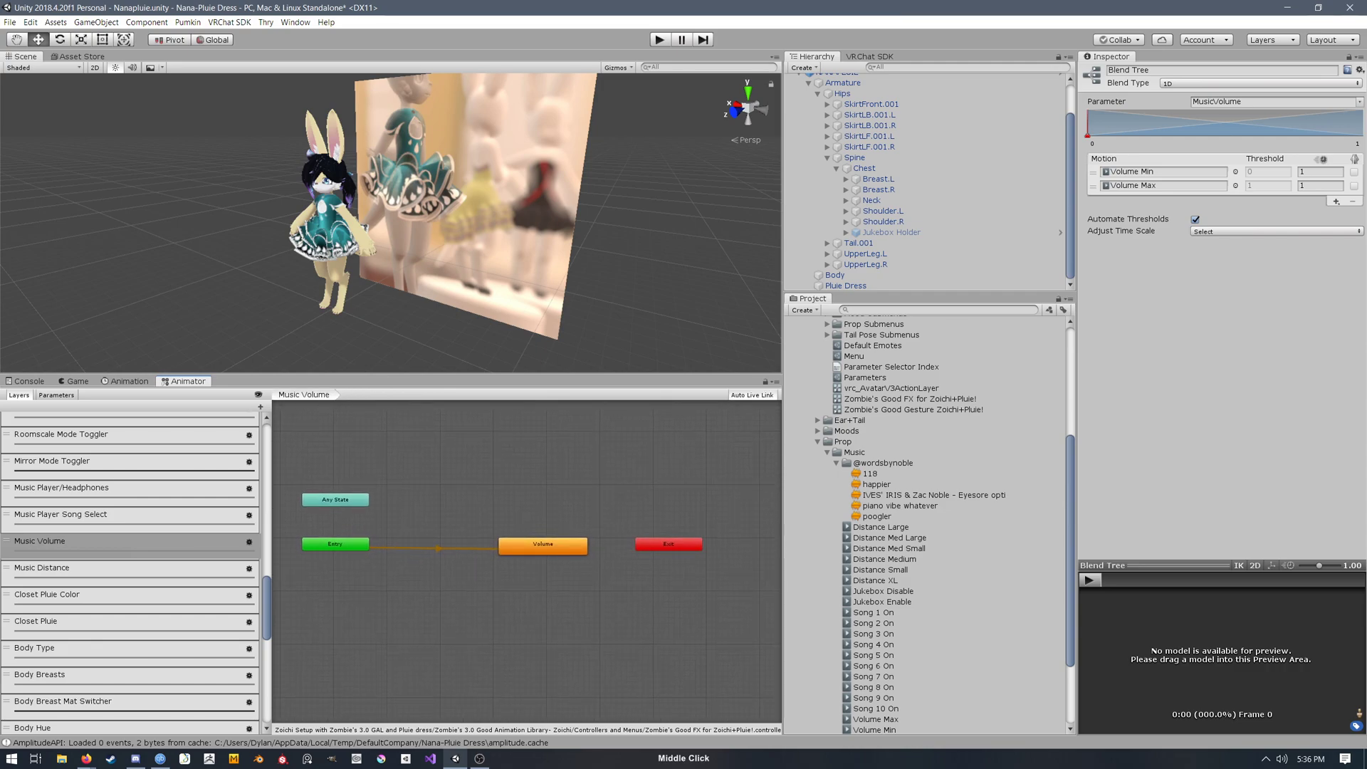
double_click(543, 546)
click(574, 522)
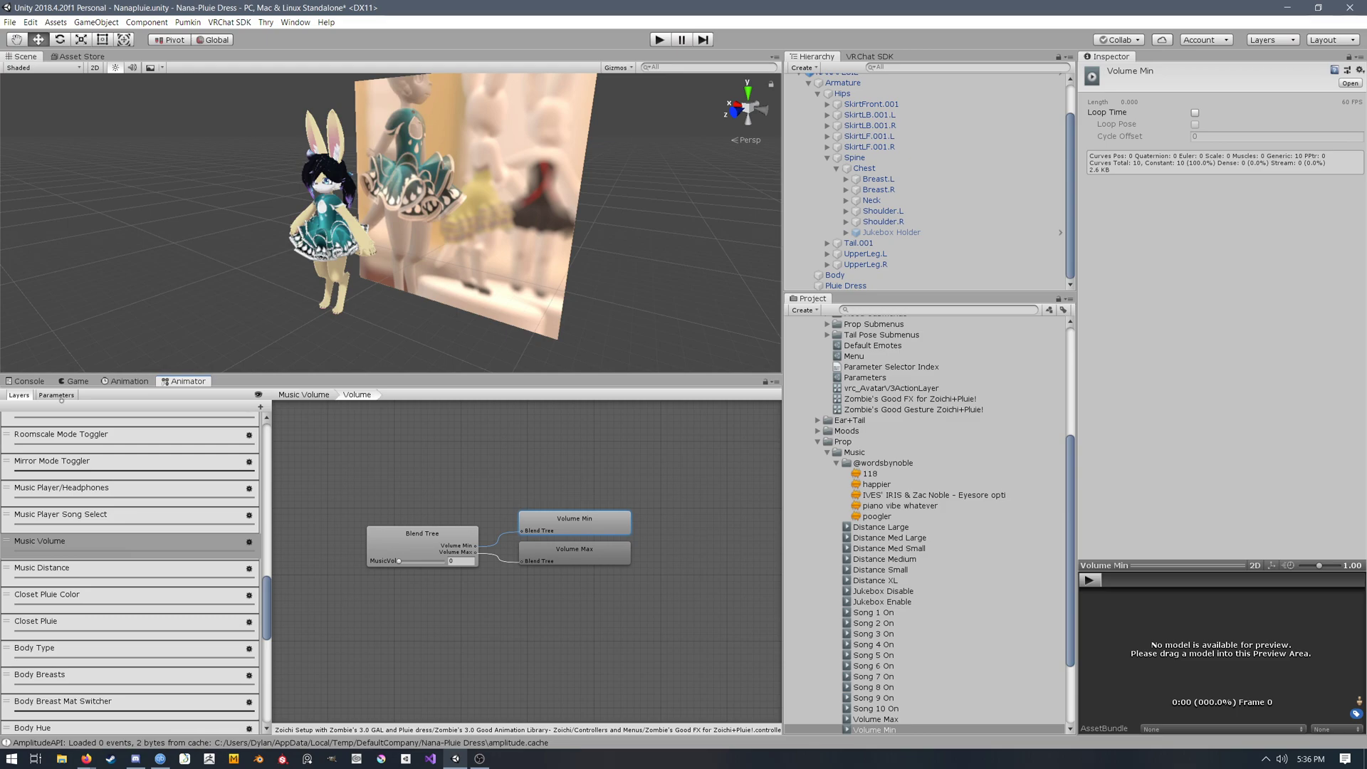
click(422, 539)
Step: Show the animator parameters and examine the default value of MusicVolume alongside the volume blend tree
click(56, 395)
click(250, 596)
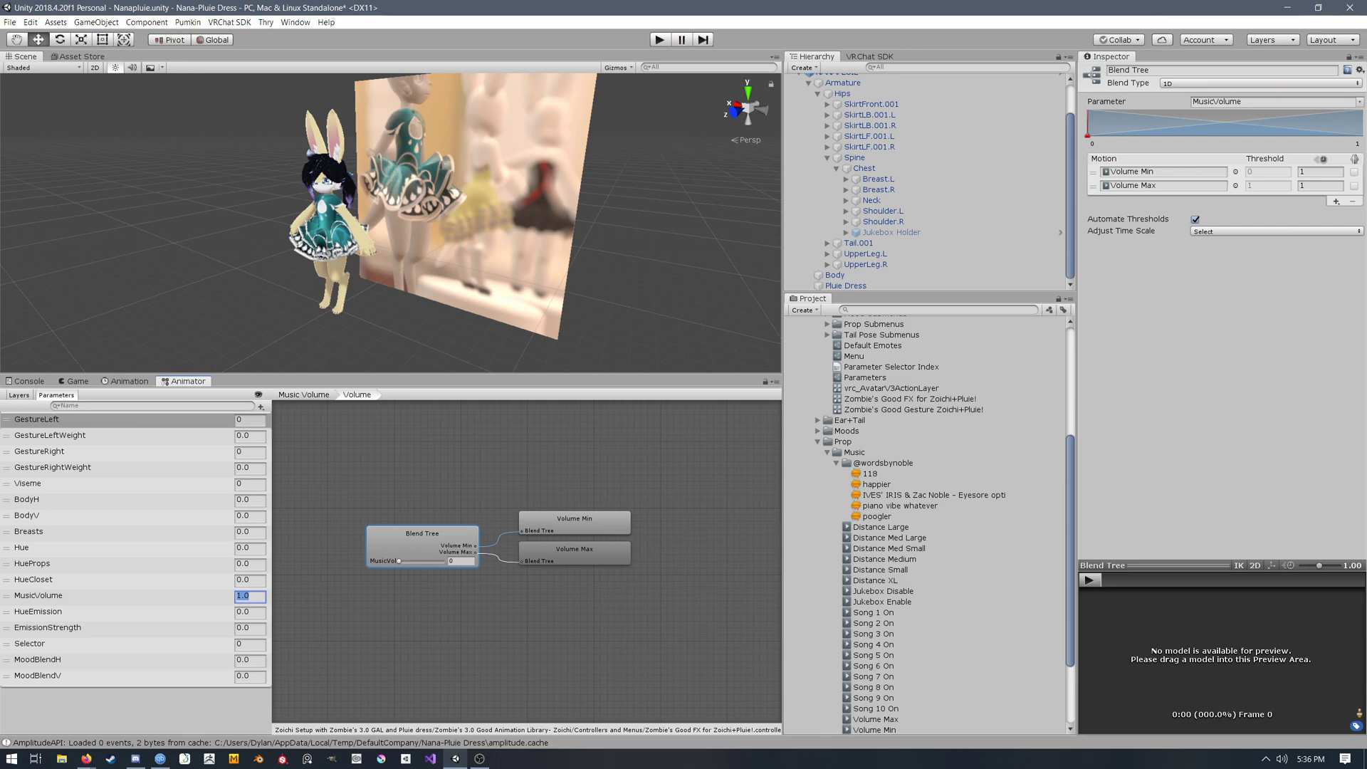
middle_drag(498, 613, 503, 597)
click(579, 507)
click(426, 524)
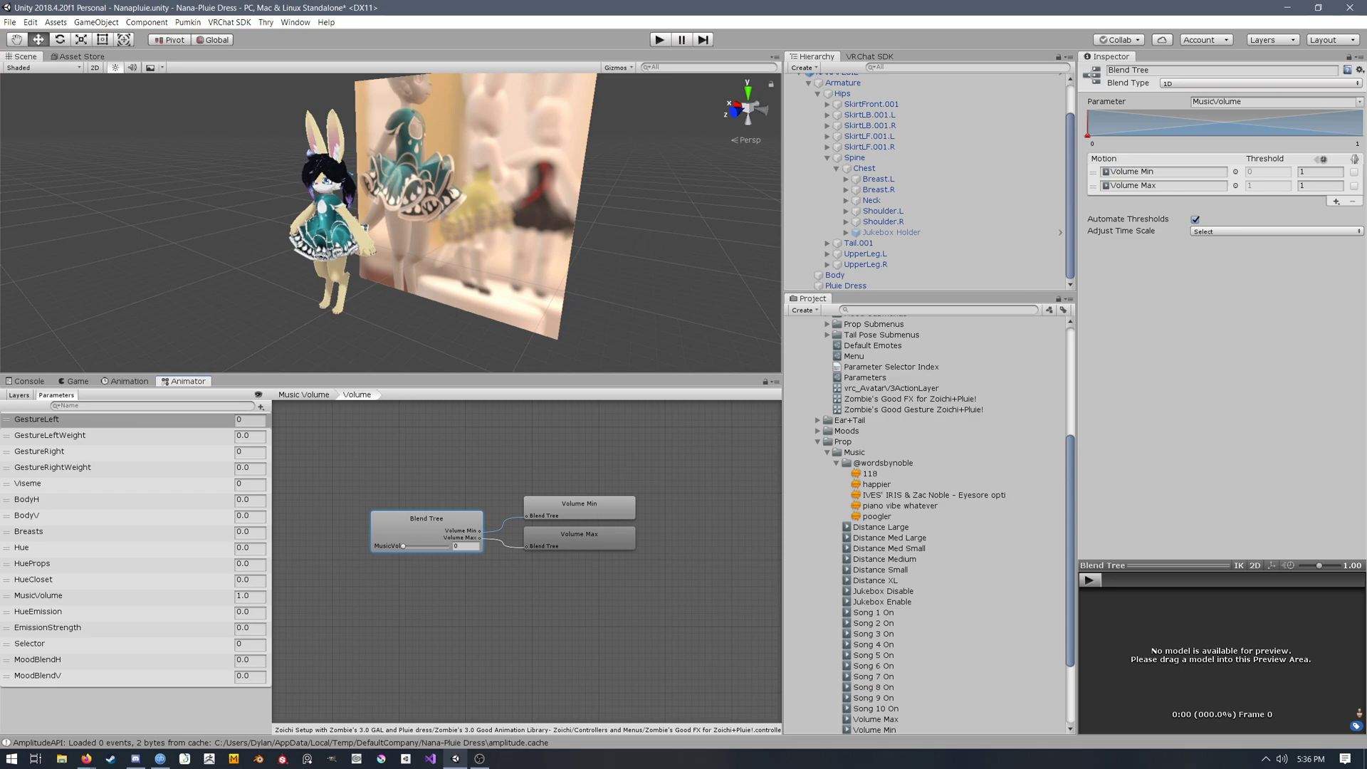
Step: Examine the default values of the other parameters, including Viseme, GestureRight, EmissionStrength and Selector
click(251, 554)
click(250, 484)
click(250, 468)
click(250, 452)
click(250, 628)
click(250, 644)
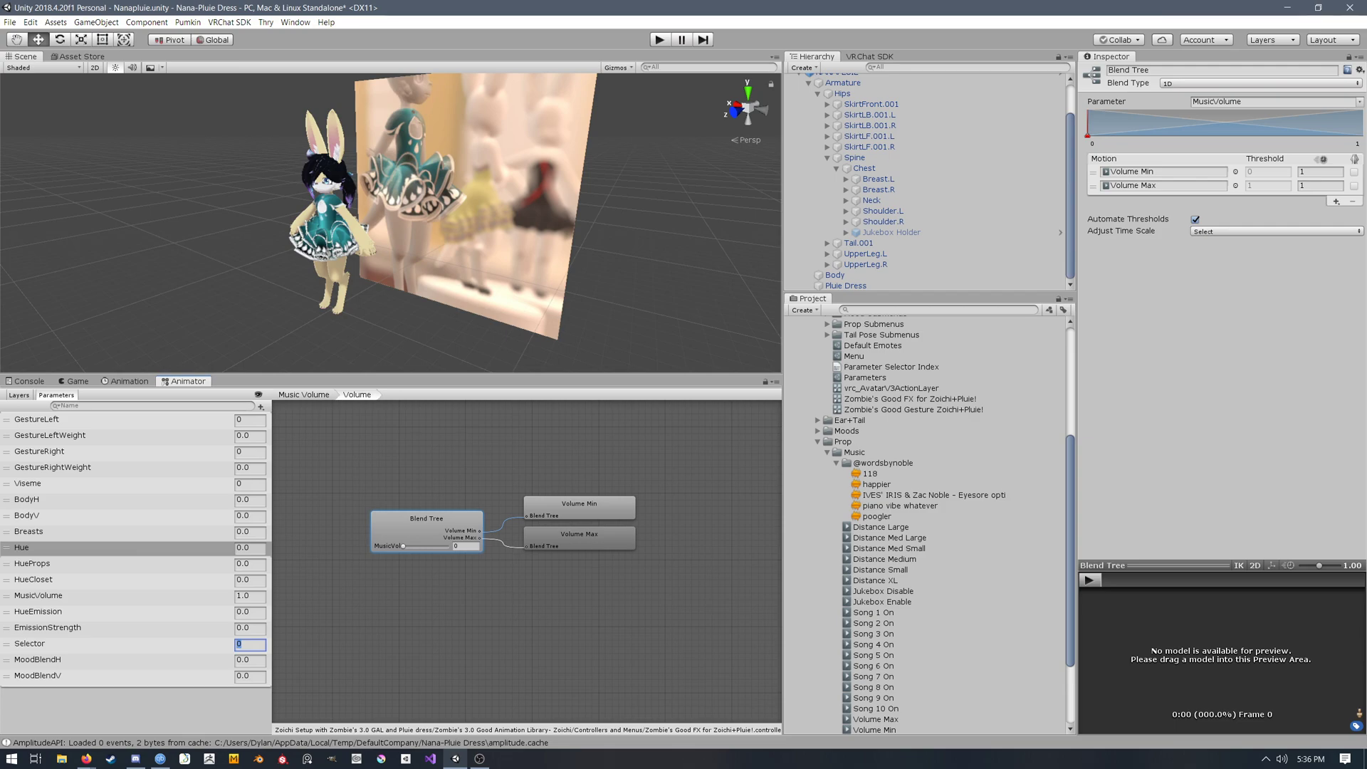
click(249, 628)
Step: Return to the layer list, open the Closet Pluie Color layer, and examine the transition from Any State to Lucky
click(18, 394)
scroll(136, 569, down, 10)
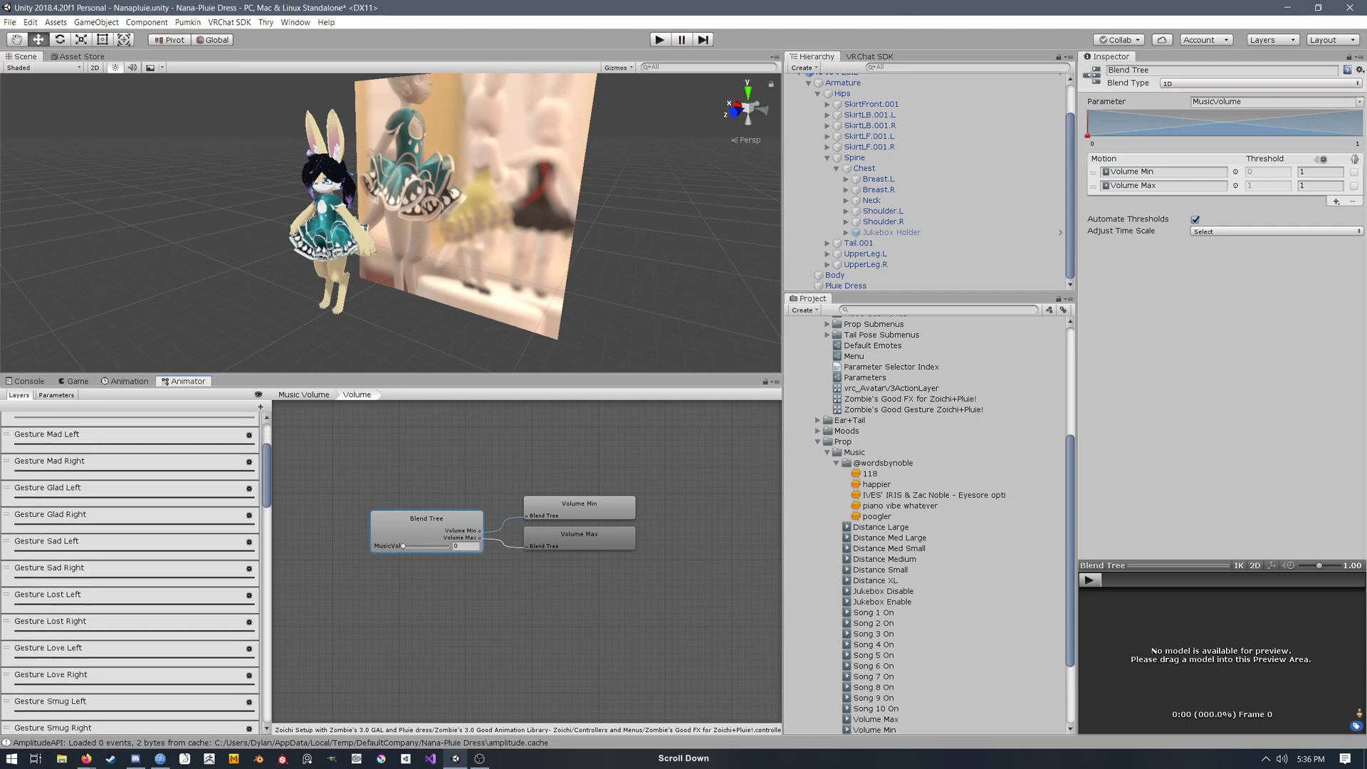
scroll(135, 570, down, 10)
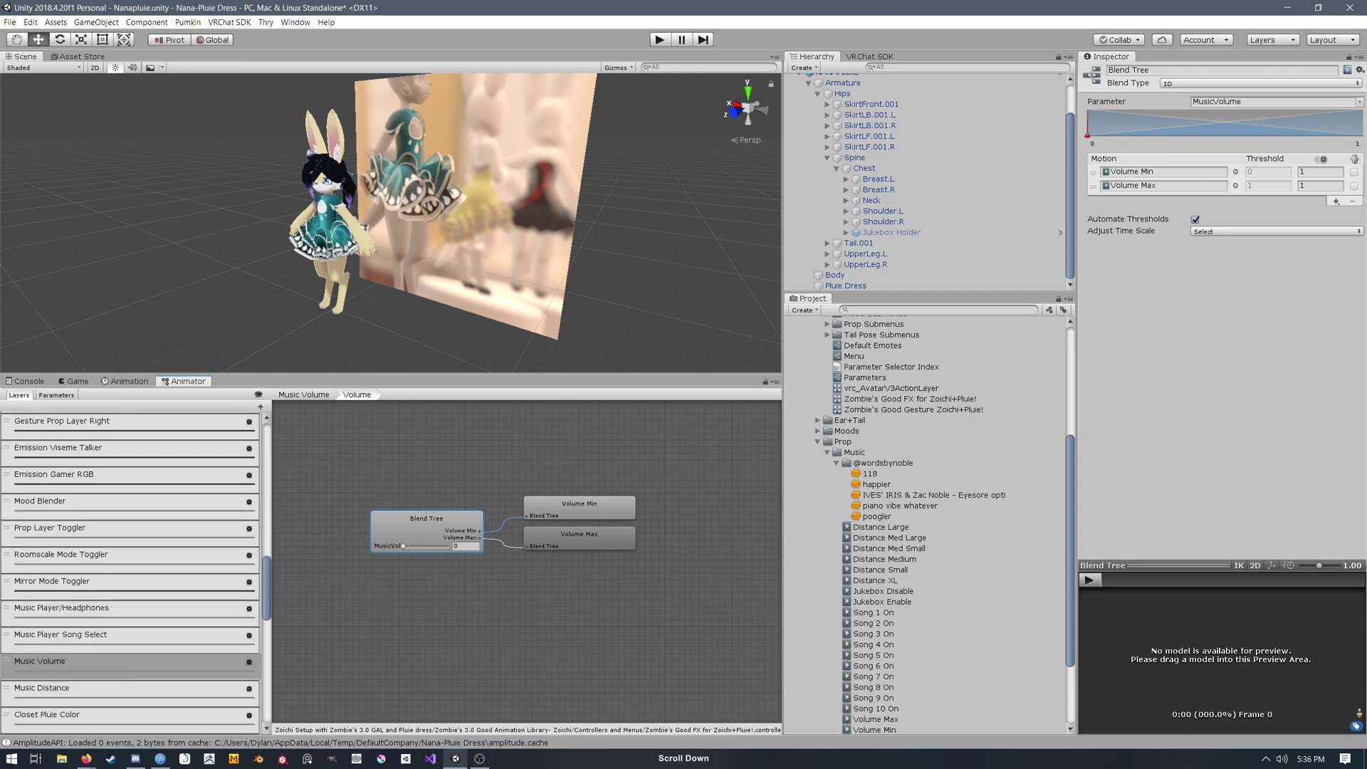
scroll(130, 569, down, 3)
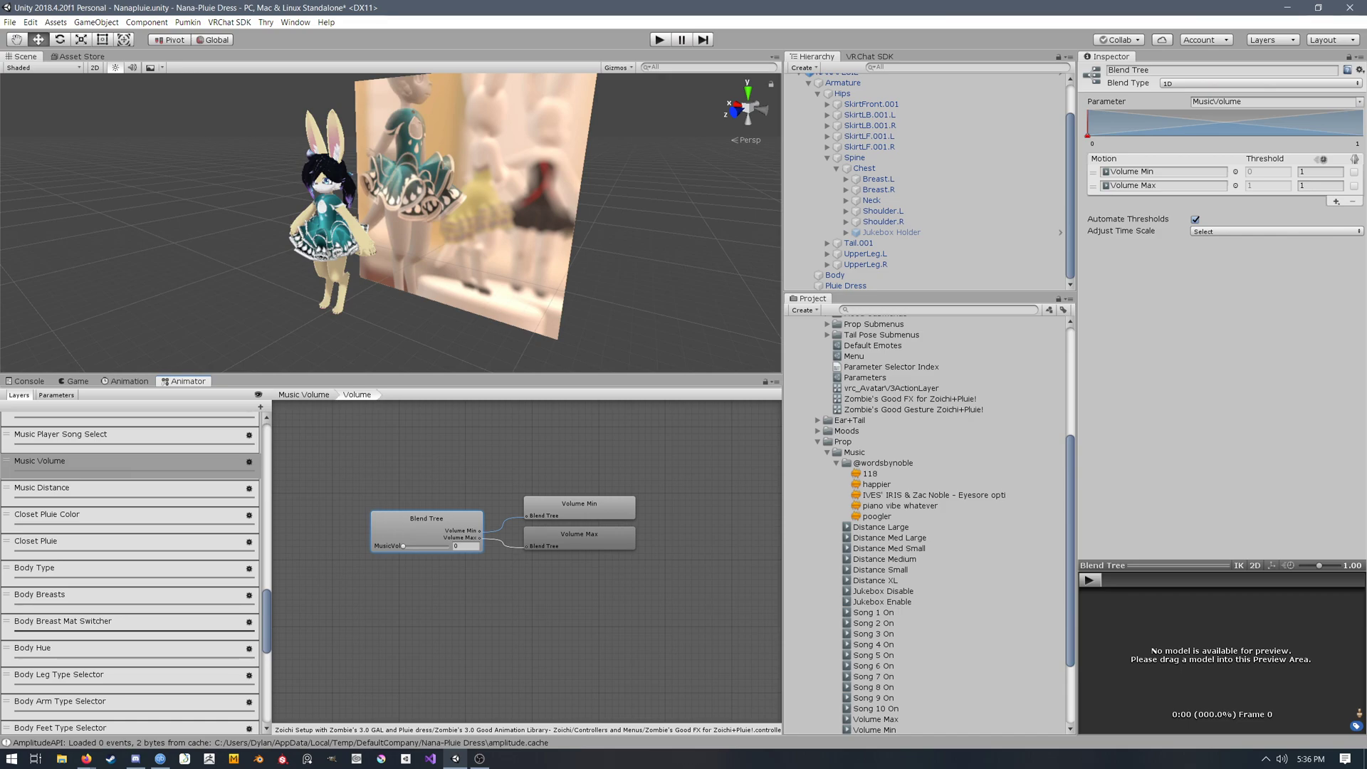
click(128, 518)
middle_drag(644, 559, 613, 459)
scroll(629, 442, down, 1)
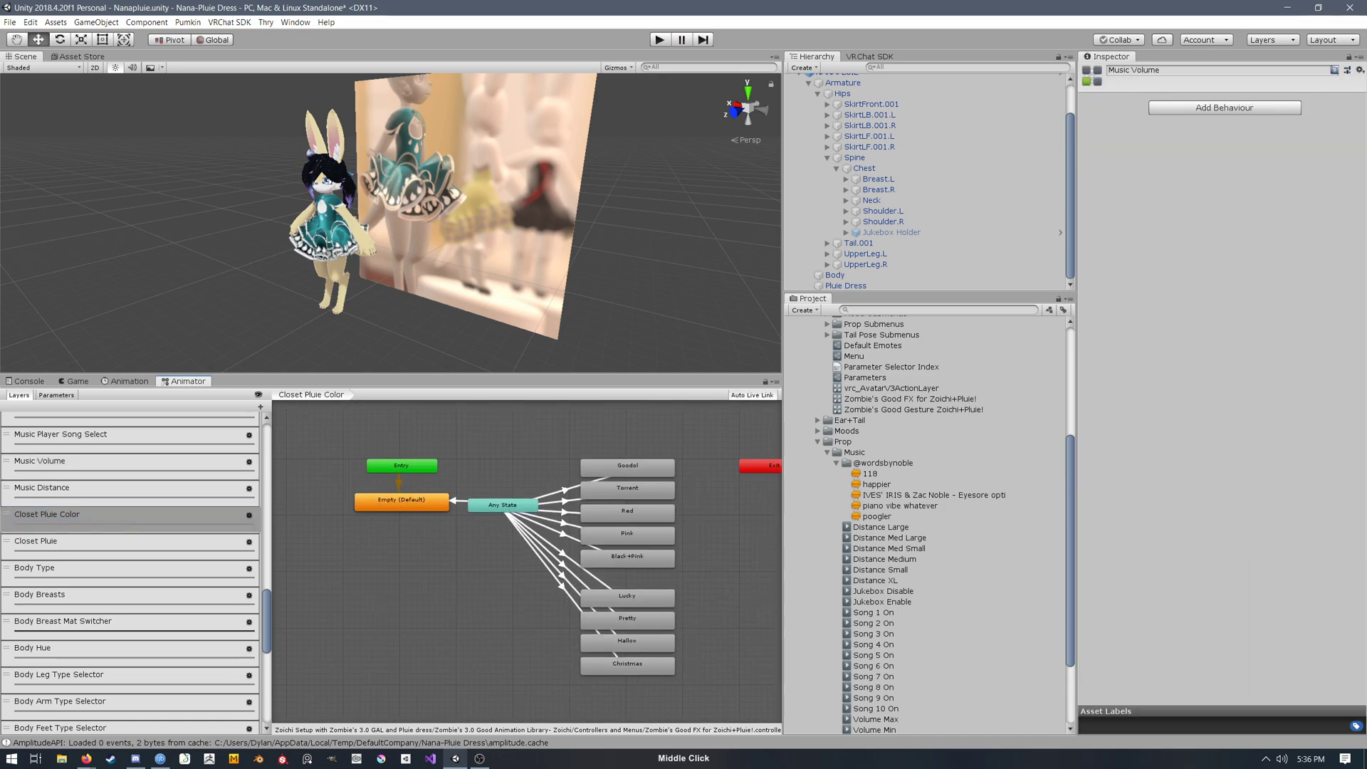
scroll(652, 456, up, 1)
click(541, 582)
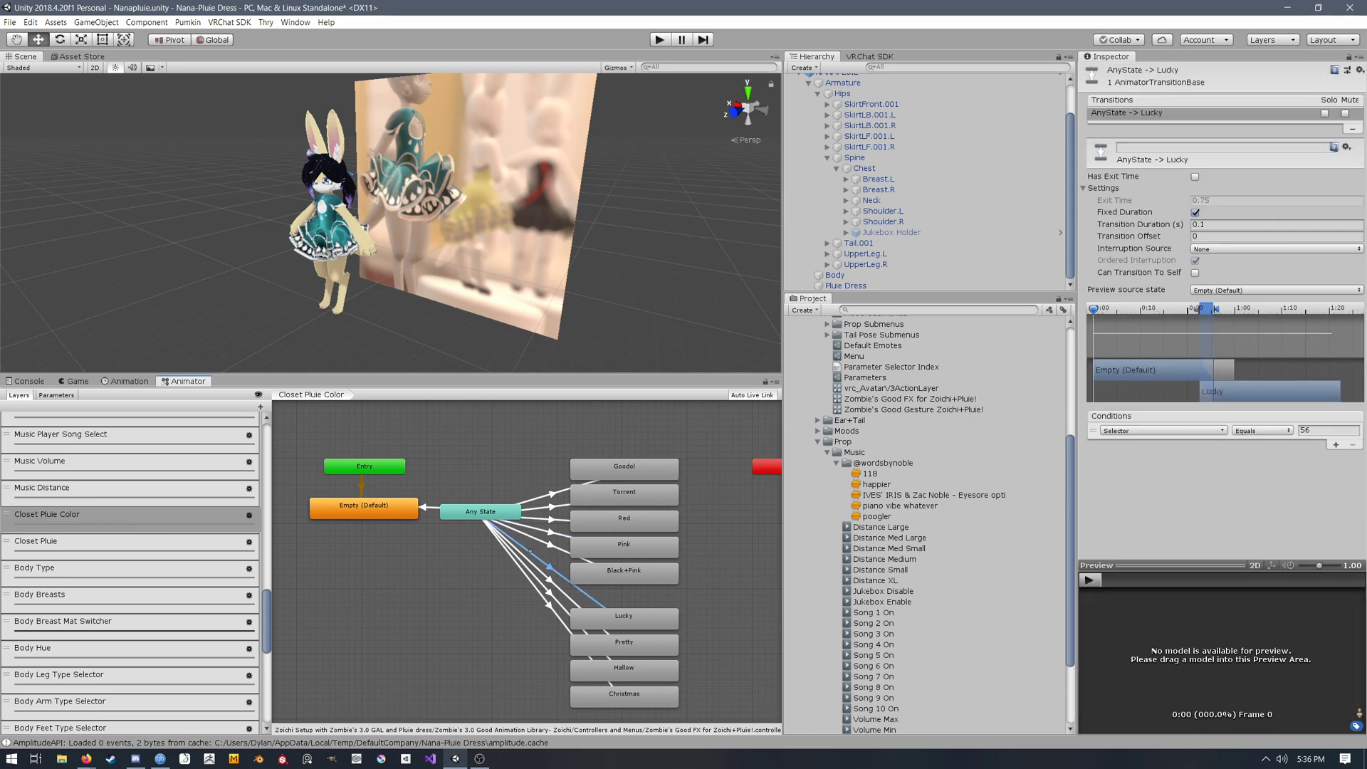
Step: Open the Closet Pluie layer and examine the transitions to Shirt On, Dress On and Listener D, plus the Listener D state
click(128, 544)
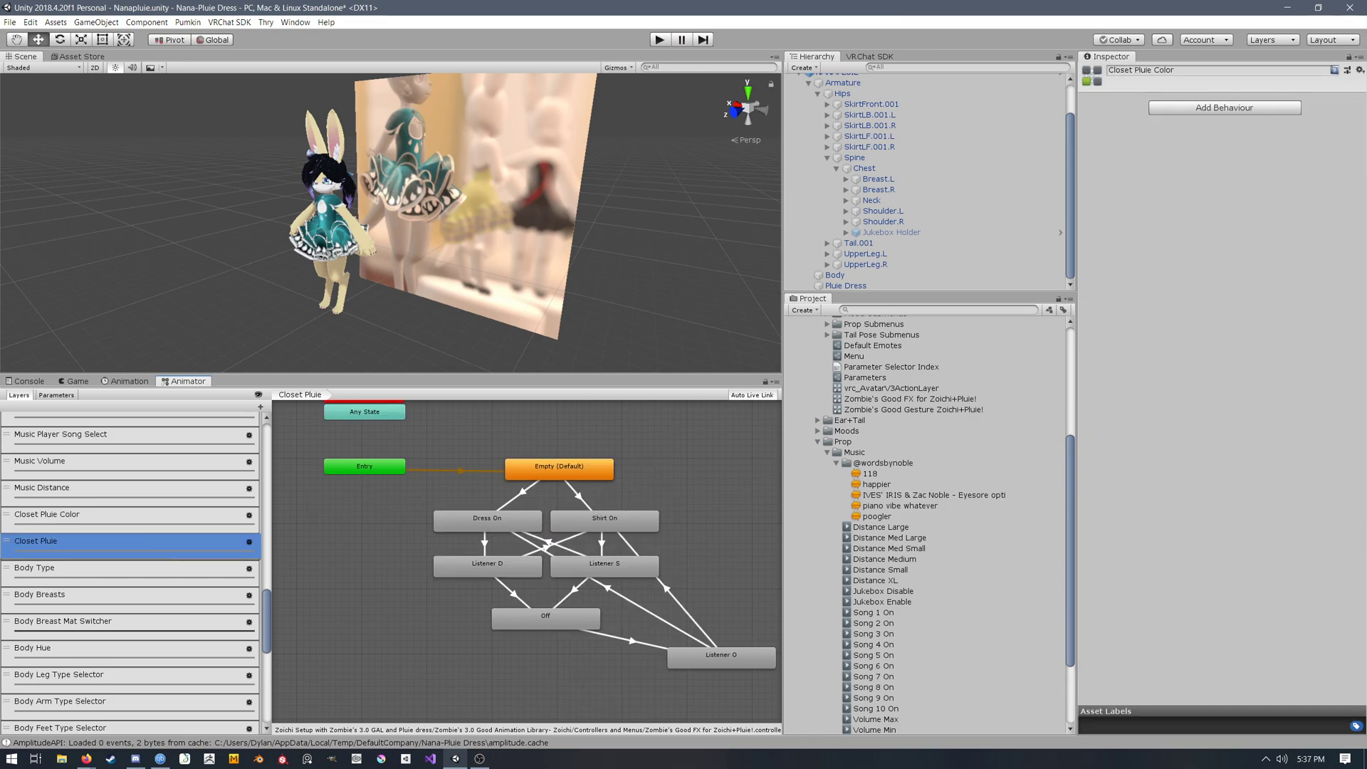
middle_drag(569, 570, 548, 600)
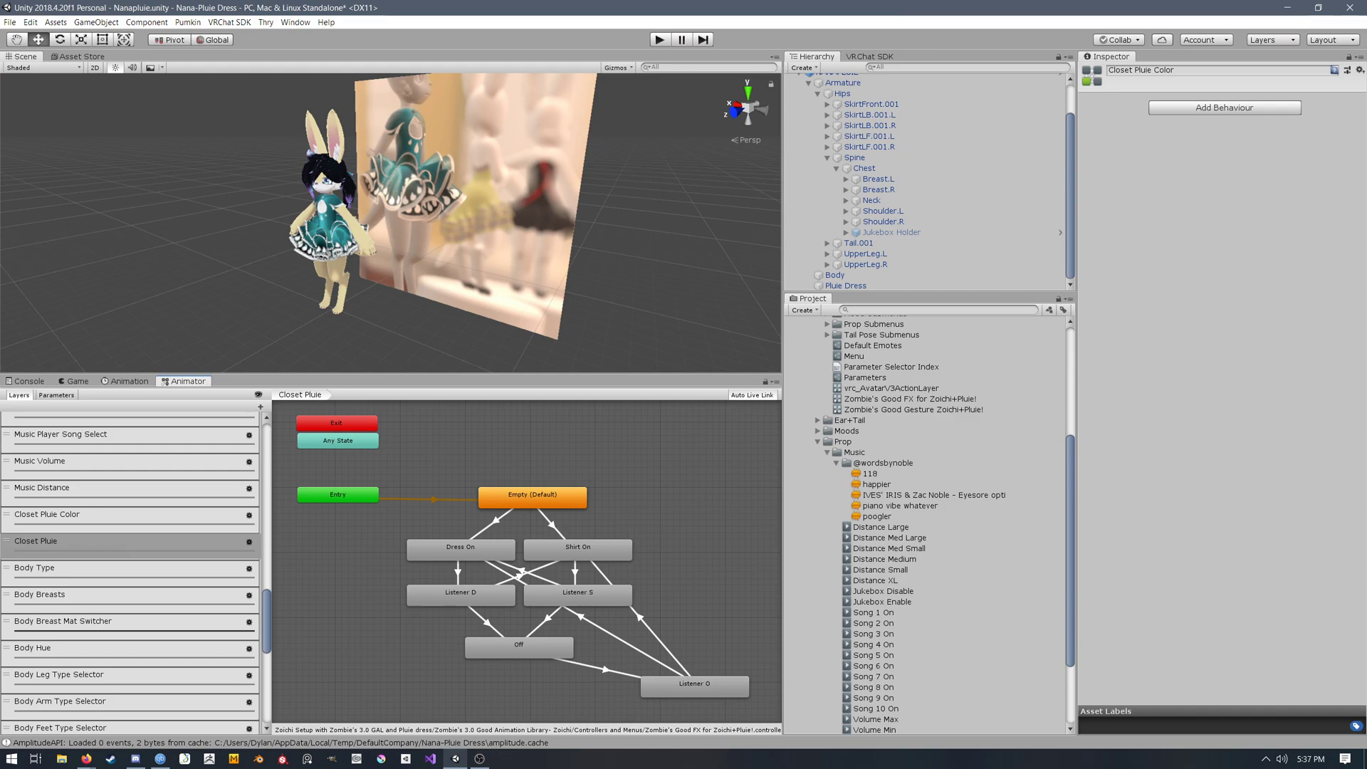
click(552, 524)
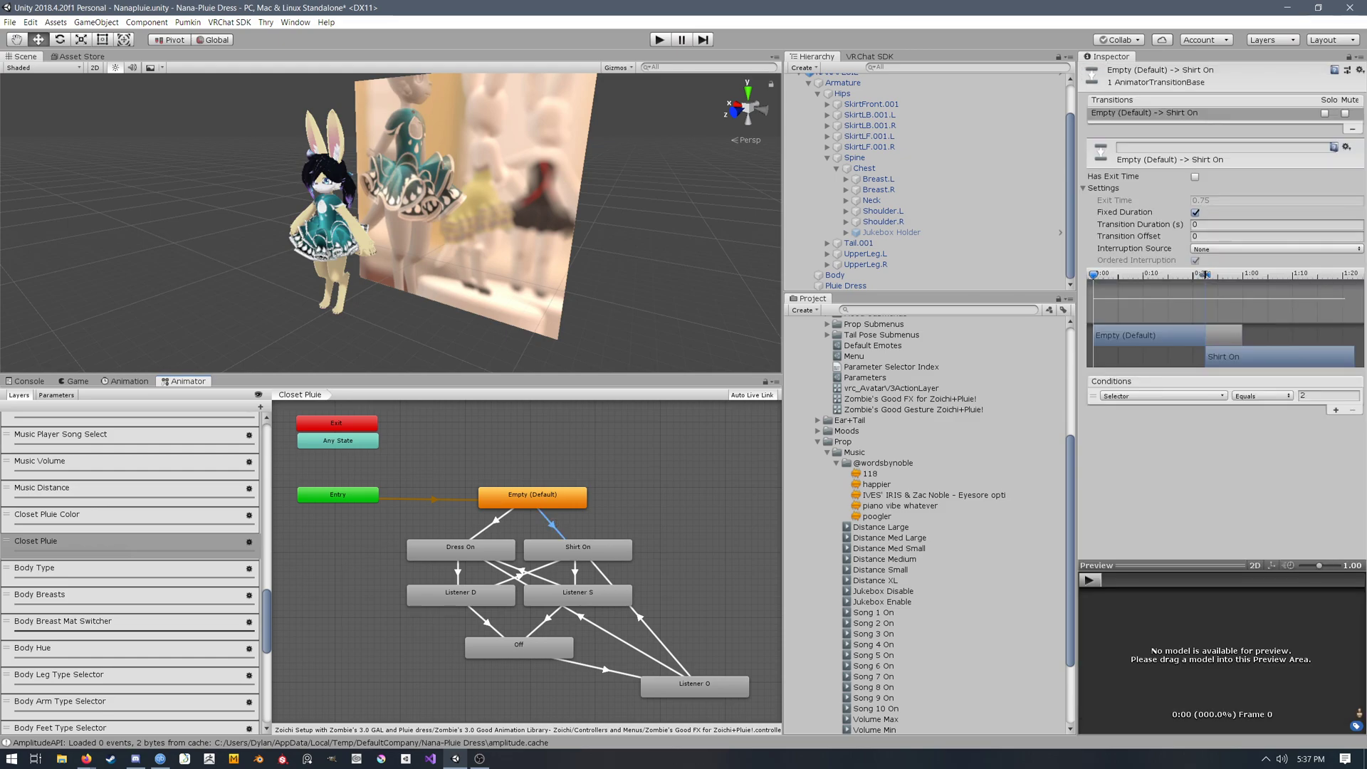
click(496, 521)
click(457, 572)
click(460, 595)
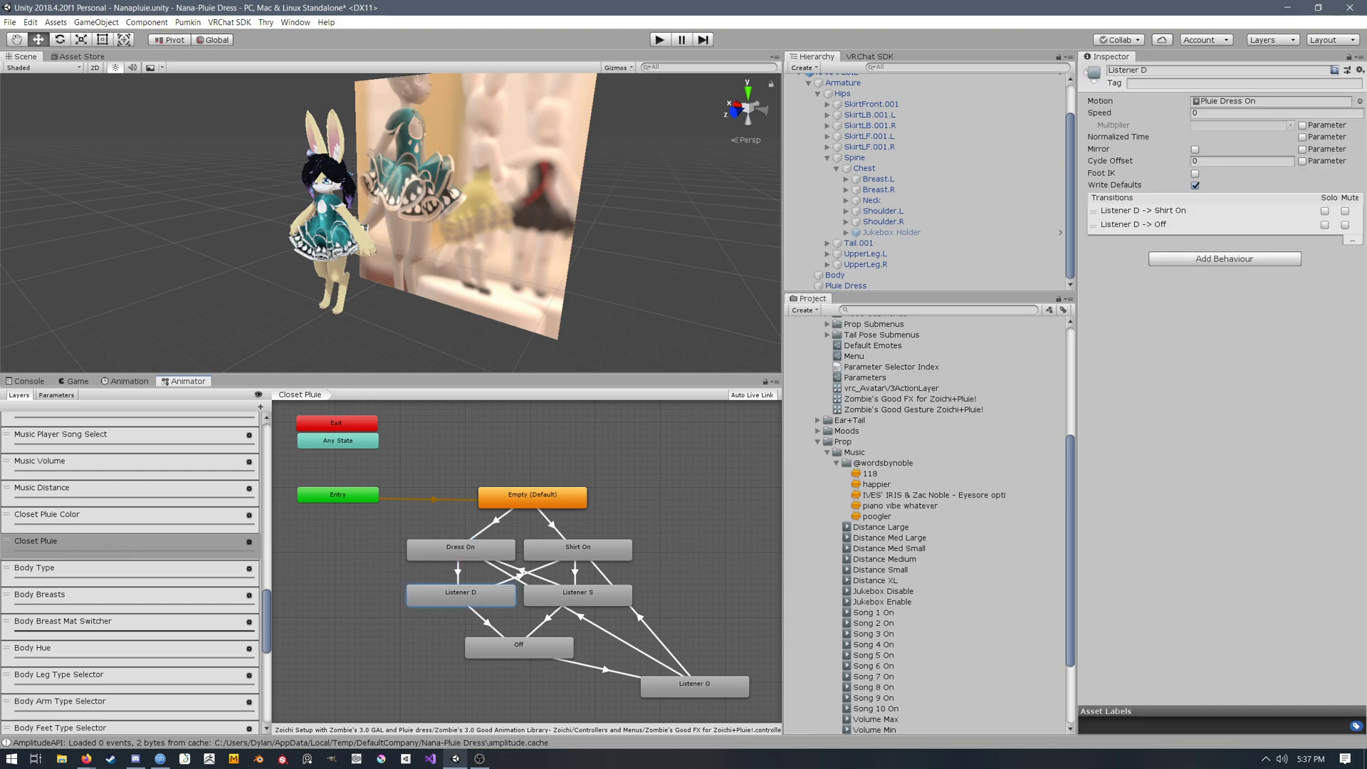
Step: Inspect the Shirt On state and its transition to Listener S in the Closet Pluie layer
click(520, 574)
click(578, 549)
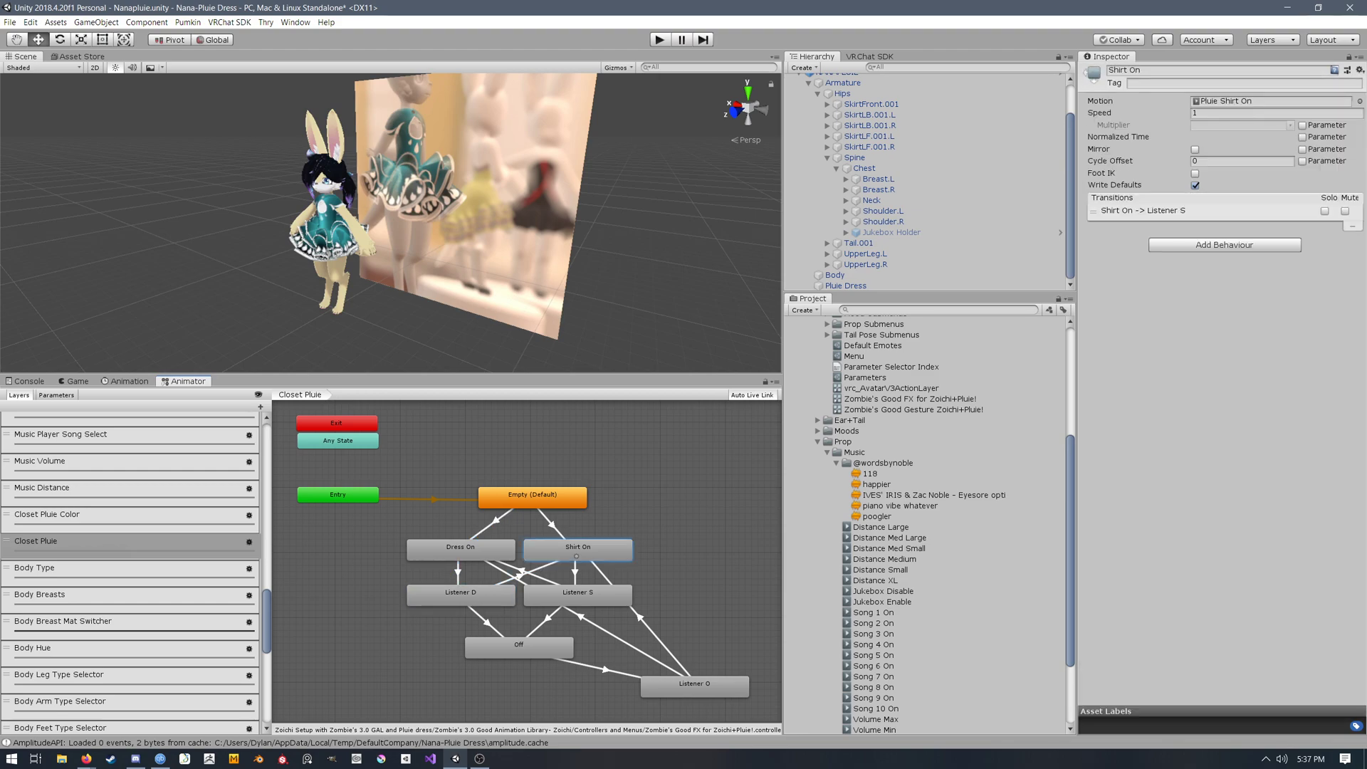
middle_drag(578, 566, 568, 556)
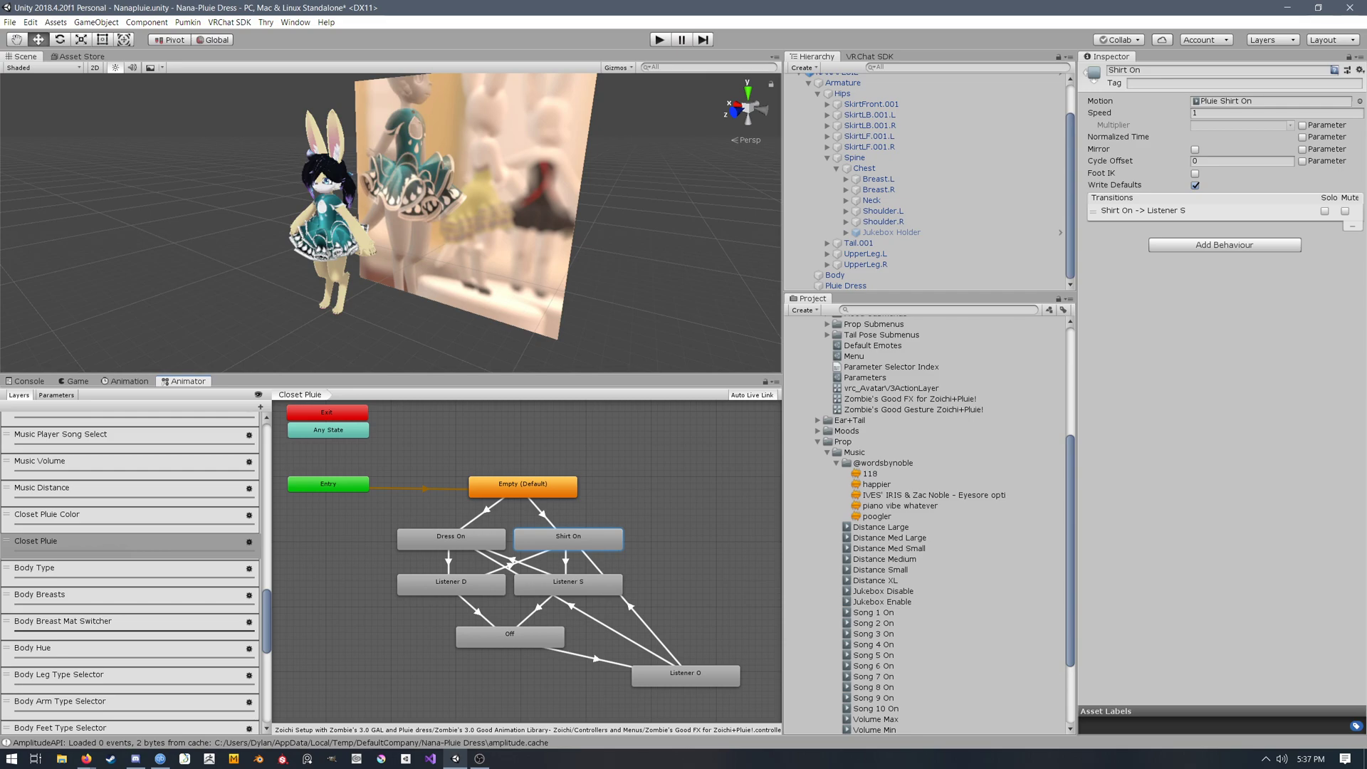
click(565, 563)
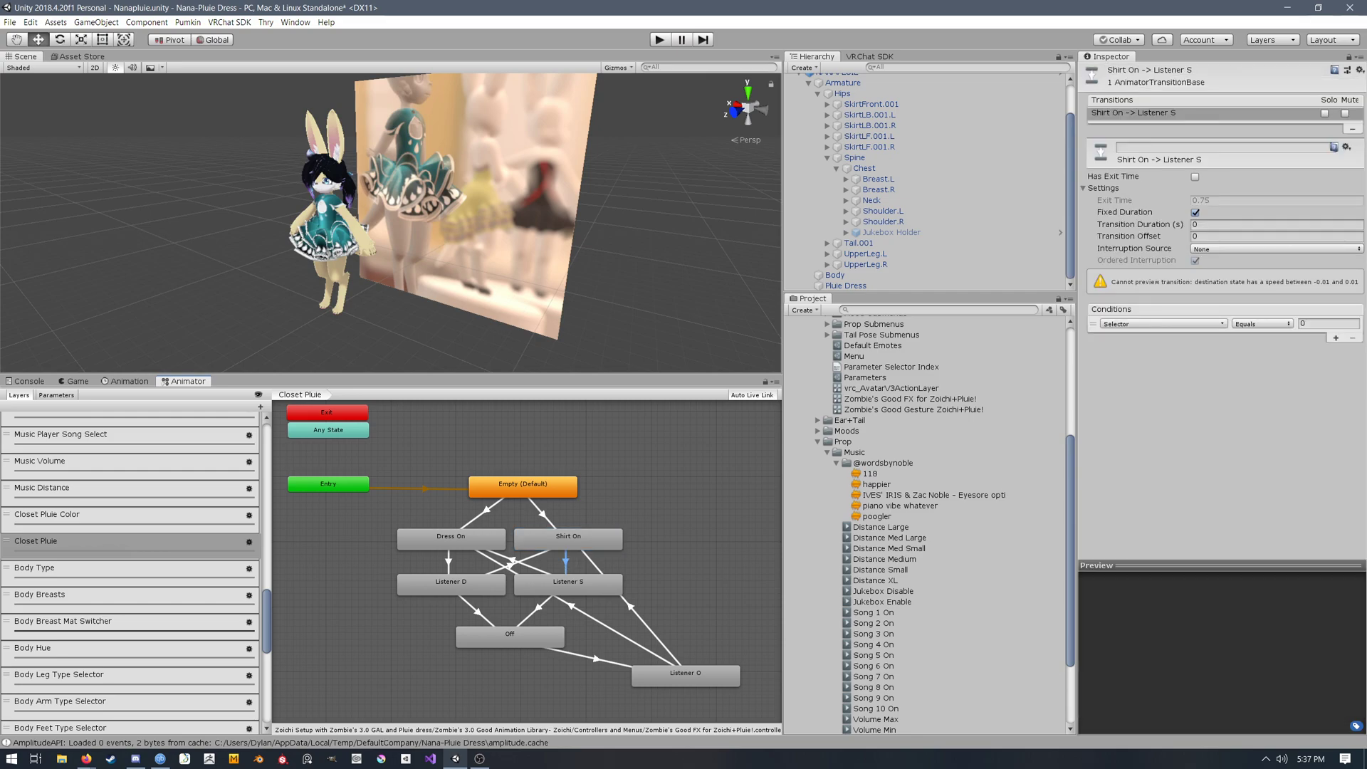
Step: Open the Body Type layer and inspect the Empty (Default) state's transitions to Body Types
click(107, 570)
middle_drag(513, 563, 501, 583)
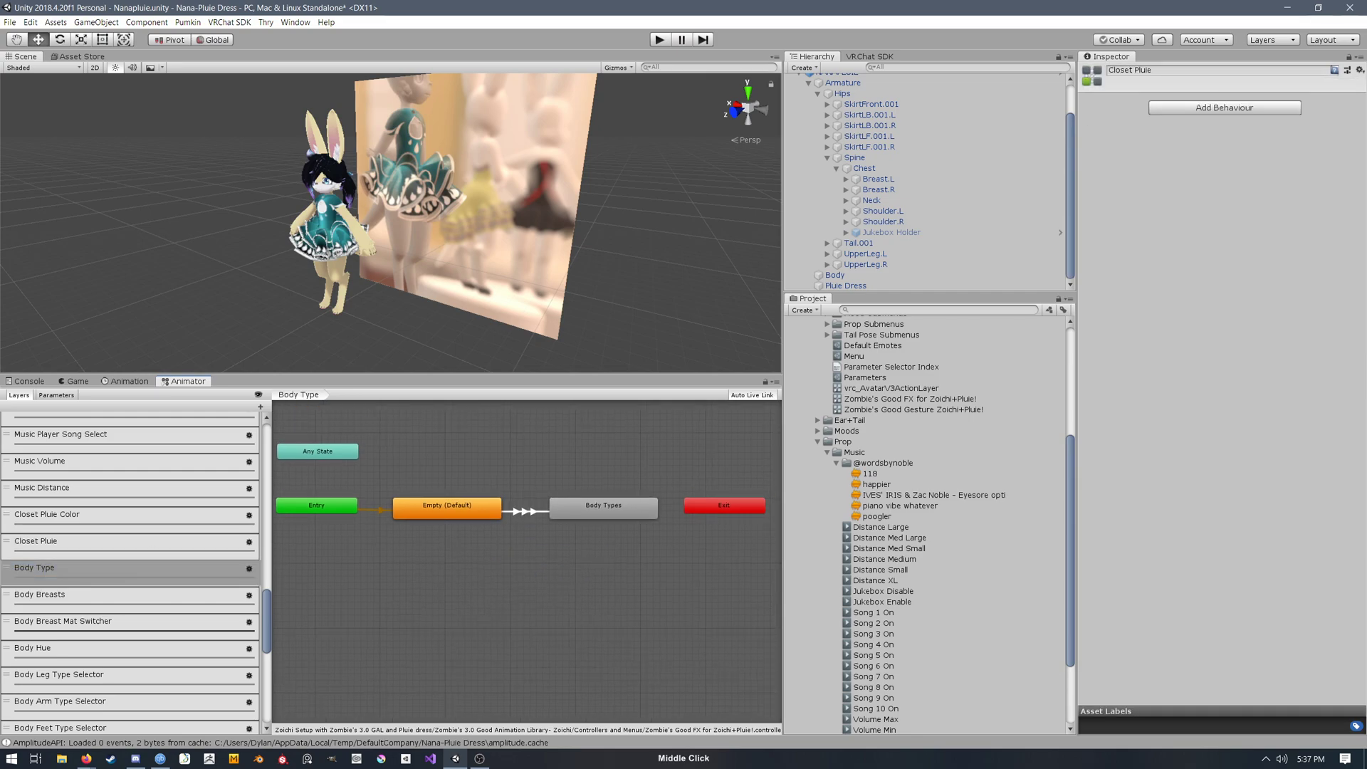
click(453, 511)
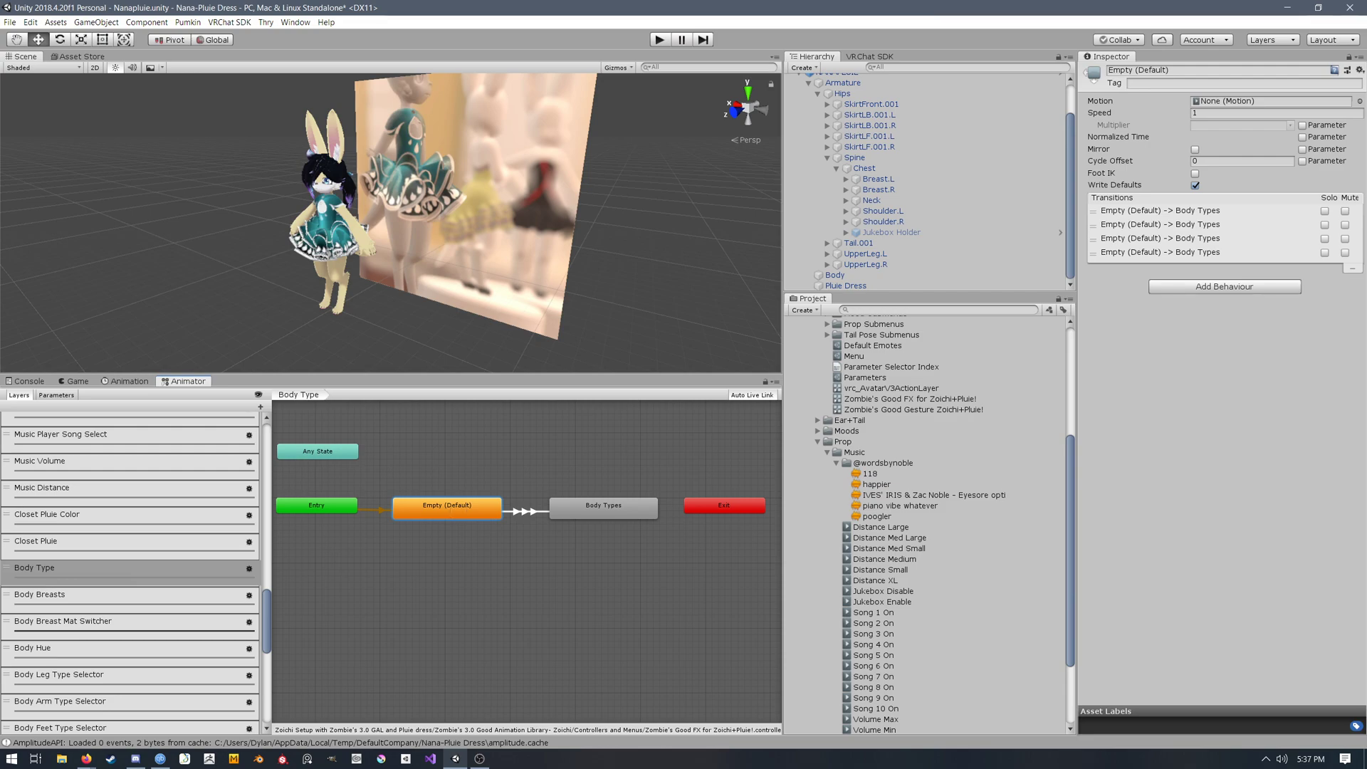
Step: Open the Body Breasts layer and examine the Breasts blend tree and the Empty (Default) state
click(107, 596)
middle_drag(512, 562, 487, 580)
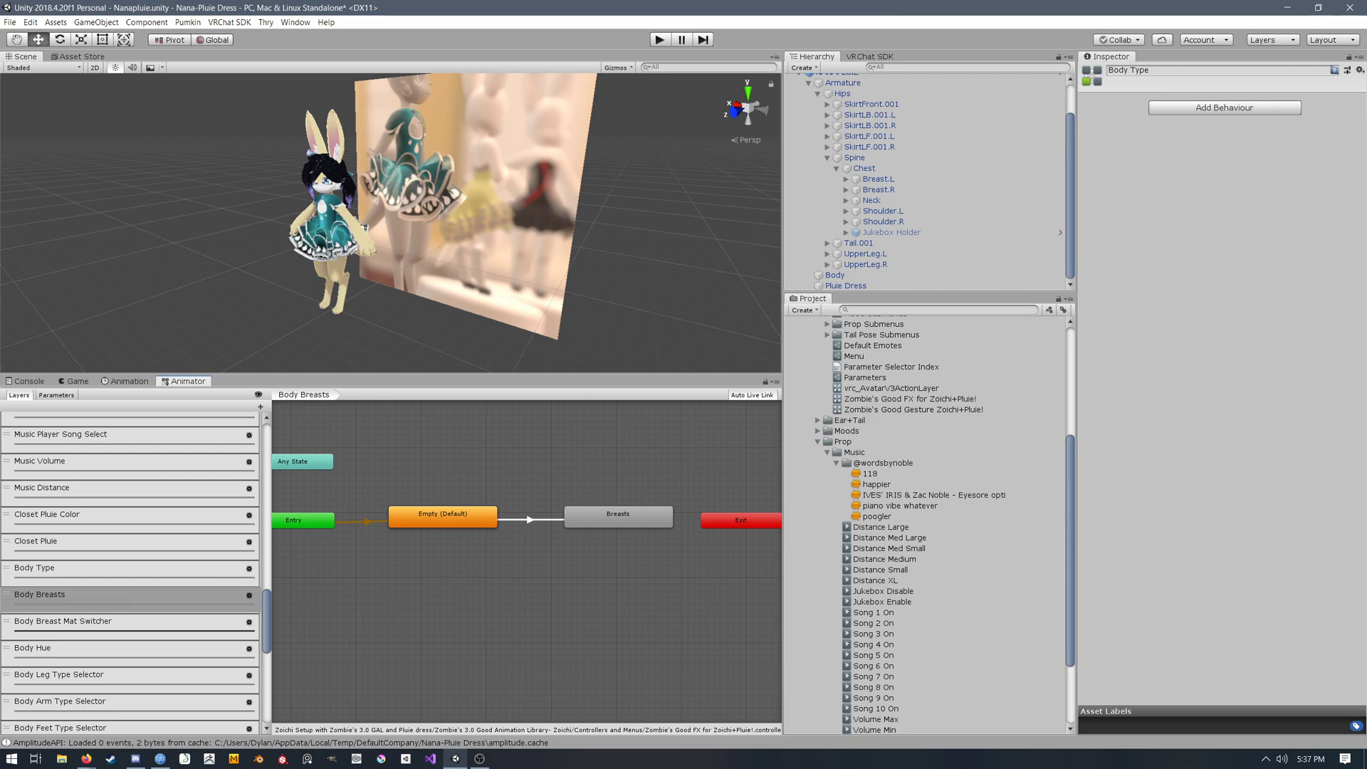
middle_drag(487, 580, 509, 570)
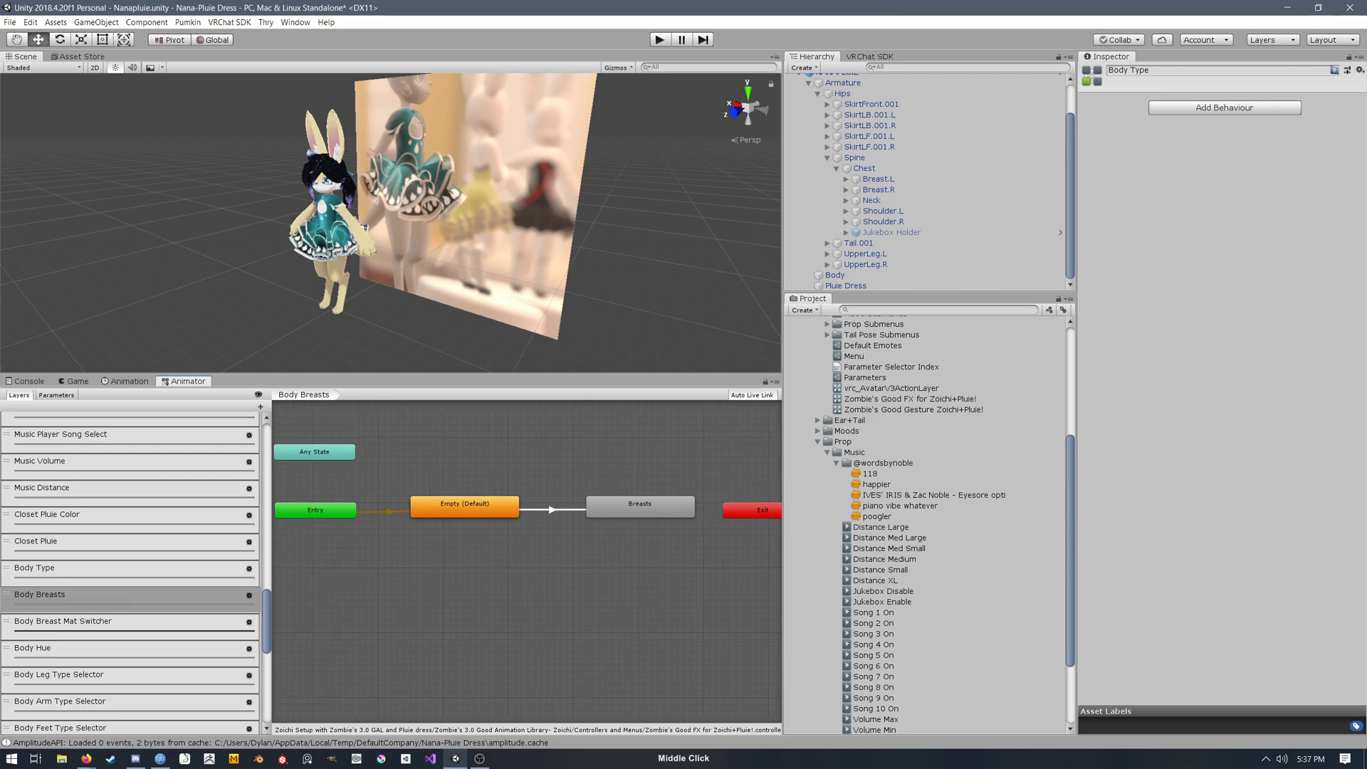
double_click(639, 507)
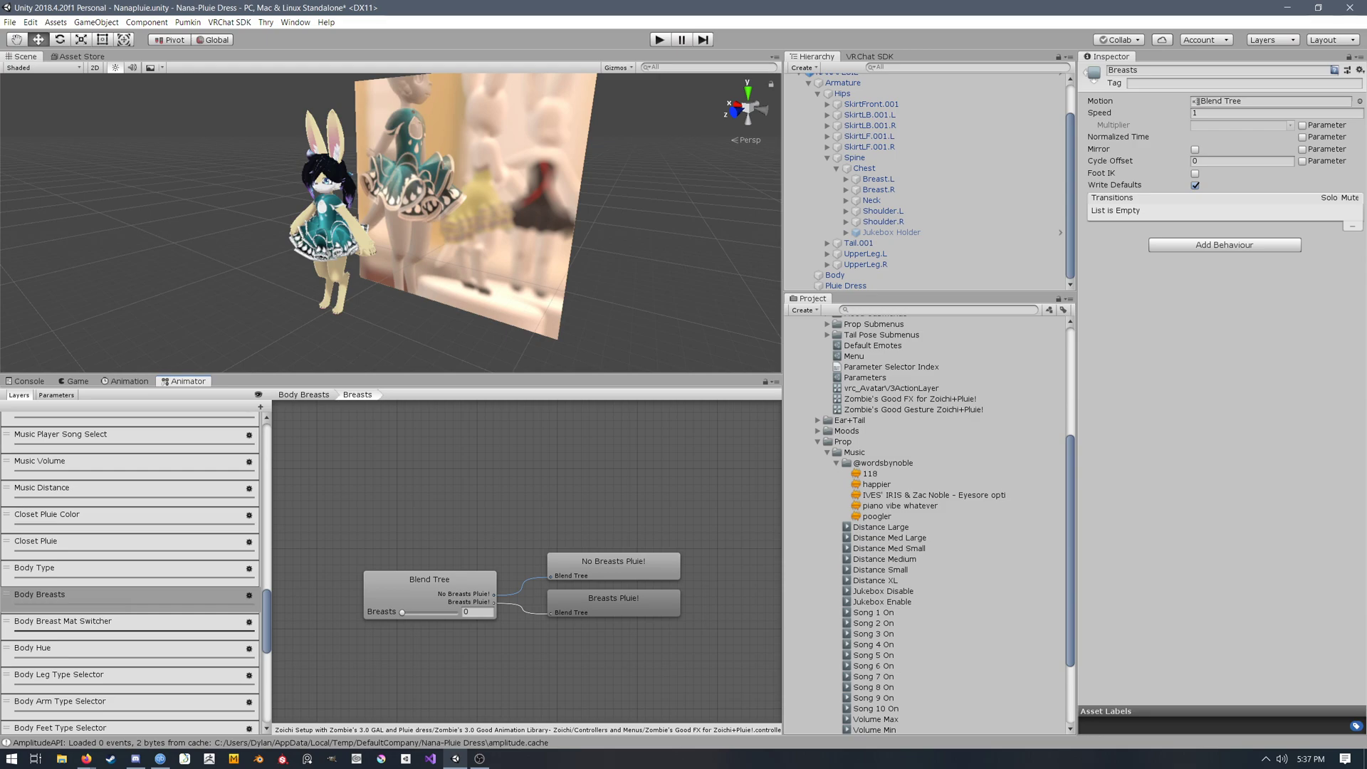
click(304, 395)
middle_drag(443, 459, 437, 472)
click(459, 519)
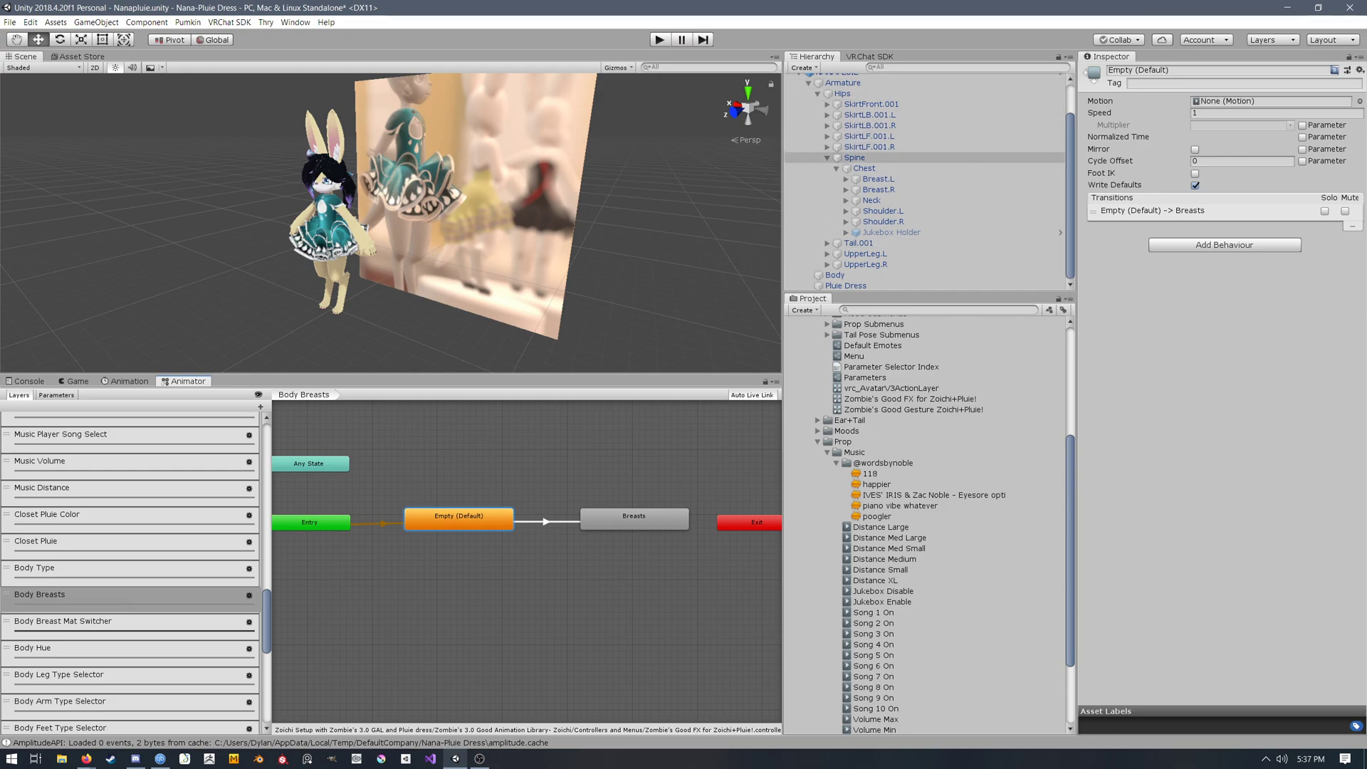
Step: Collapse the avatar's Armature hierarchy and select the Body mesh to view its blendshapes
click(809, 83)
click(835, 132)
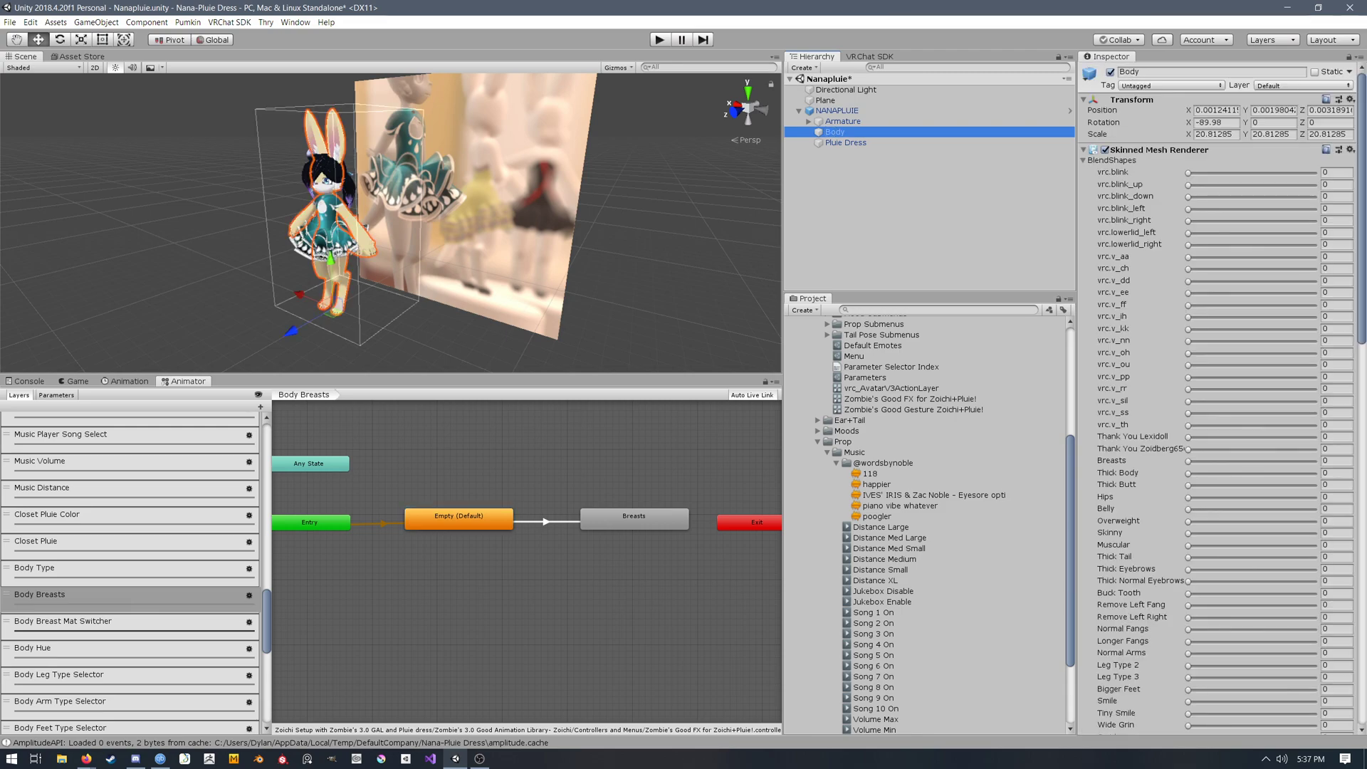
Step: Look through the Body mesh's blendshapes, and inspect the Empty (Default) state in the Body Breasts layer
scroll(1217, 398, down, 10)
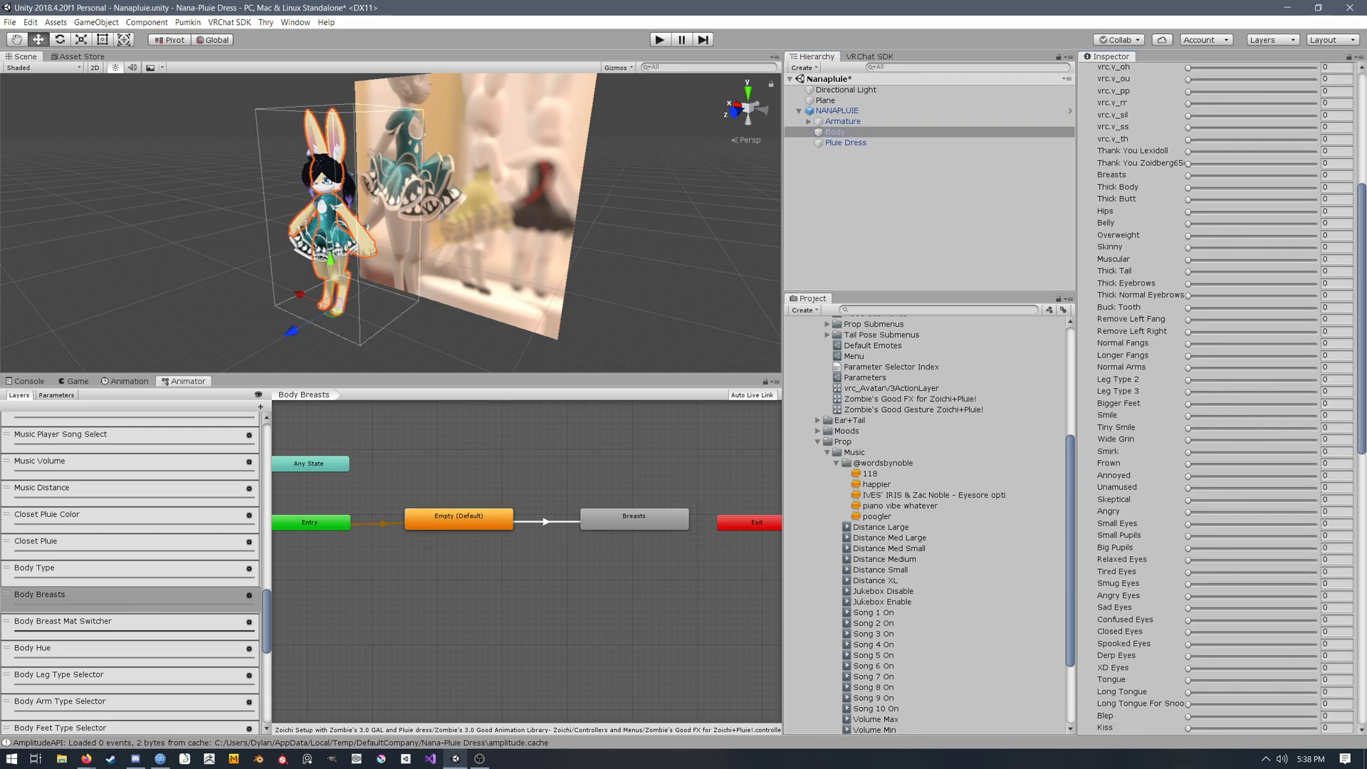
scroll(1218, 398, down, 4)
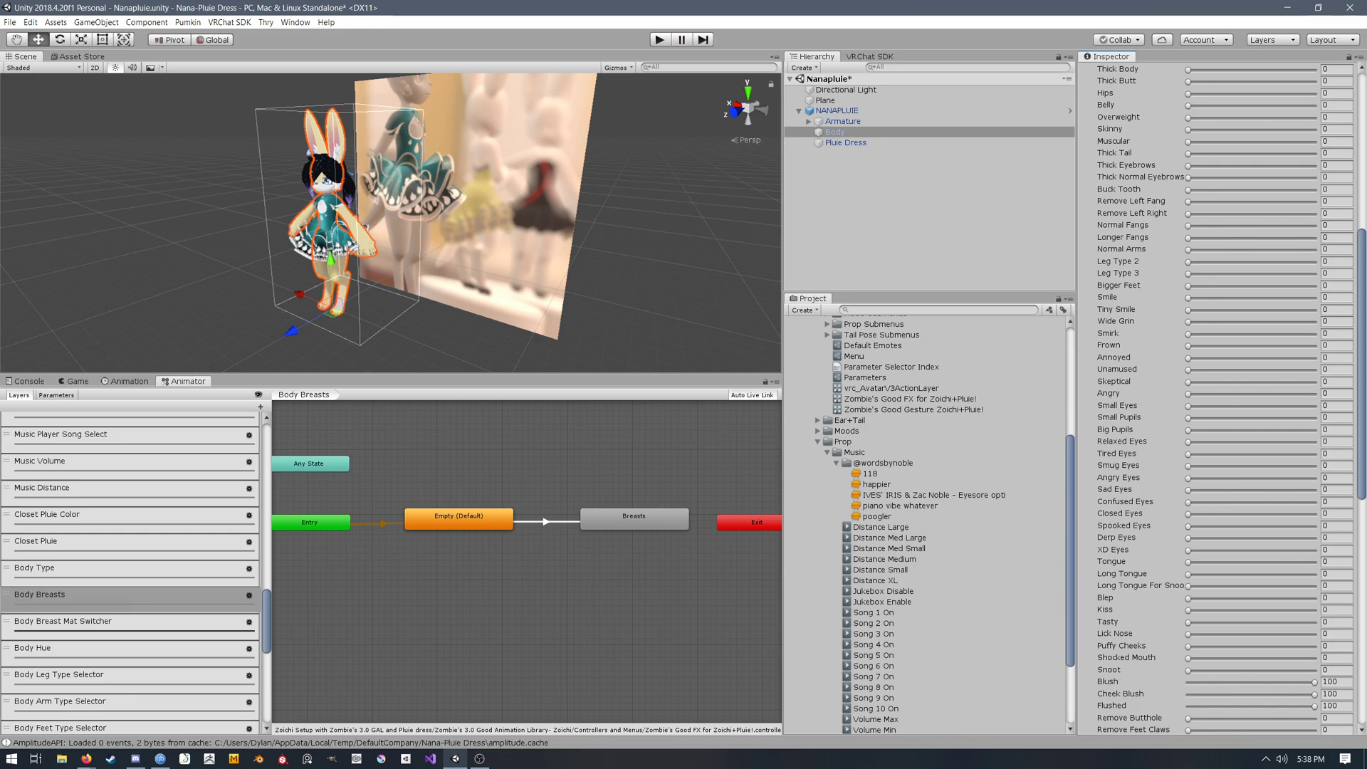
click(458, 520)
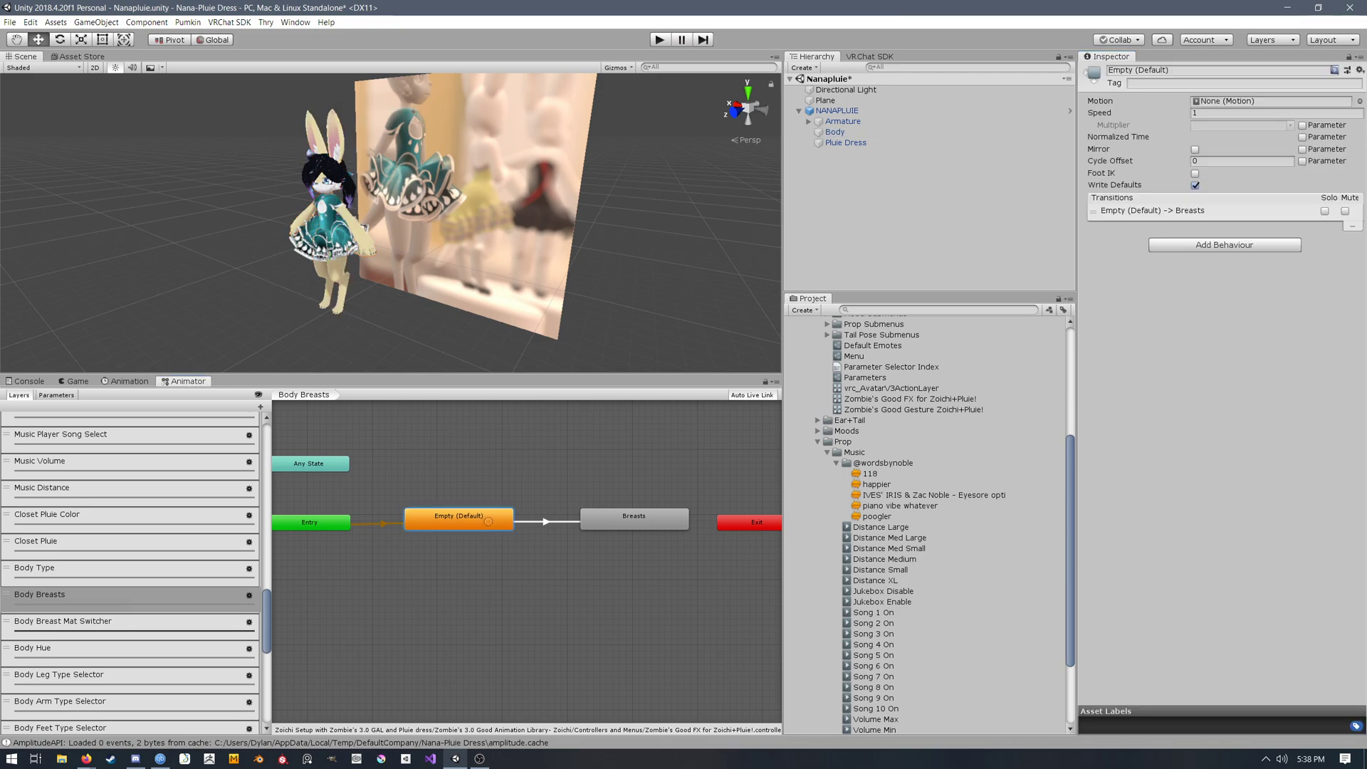
middle_drag(459, 520, 458, 526)
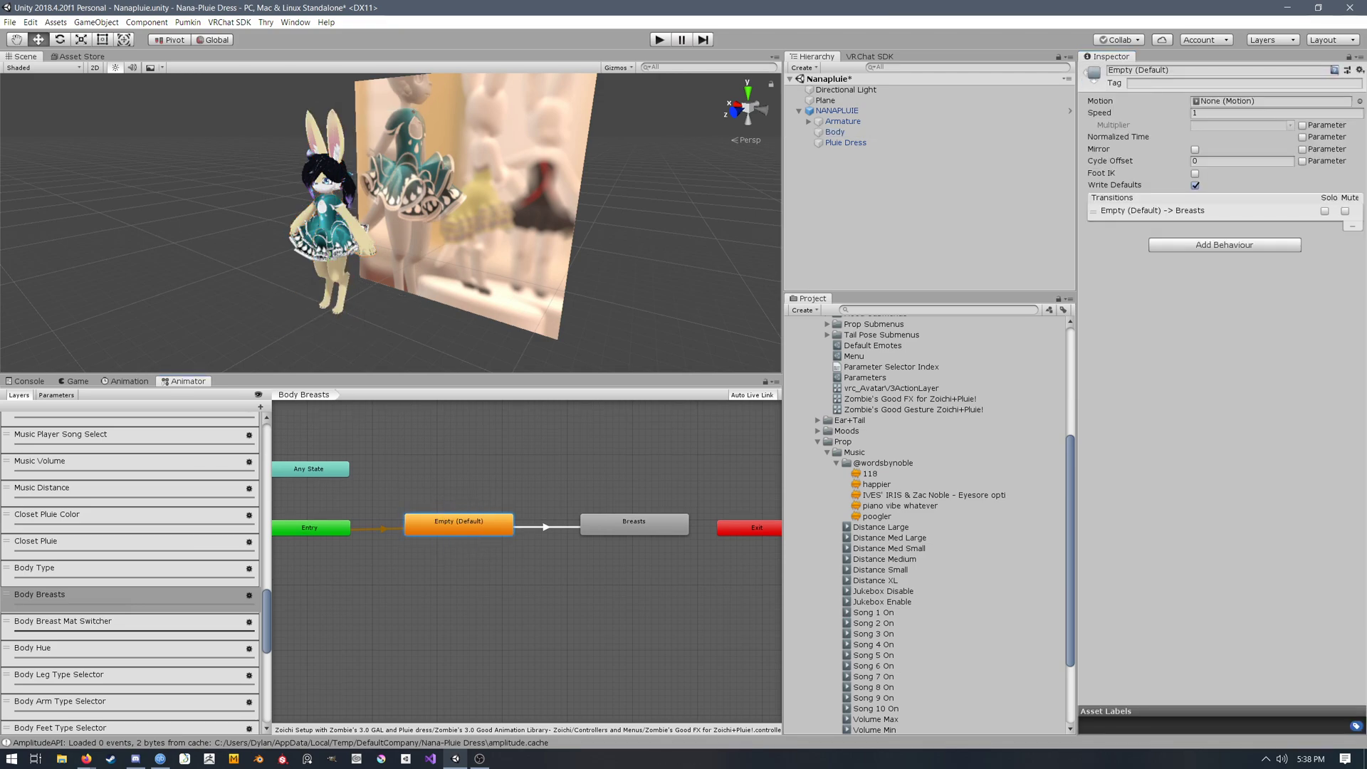
click(470, 591)
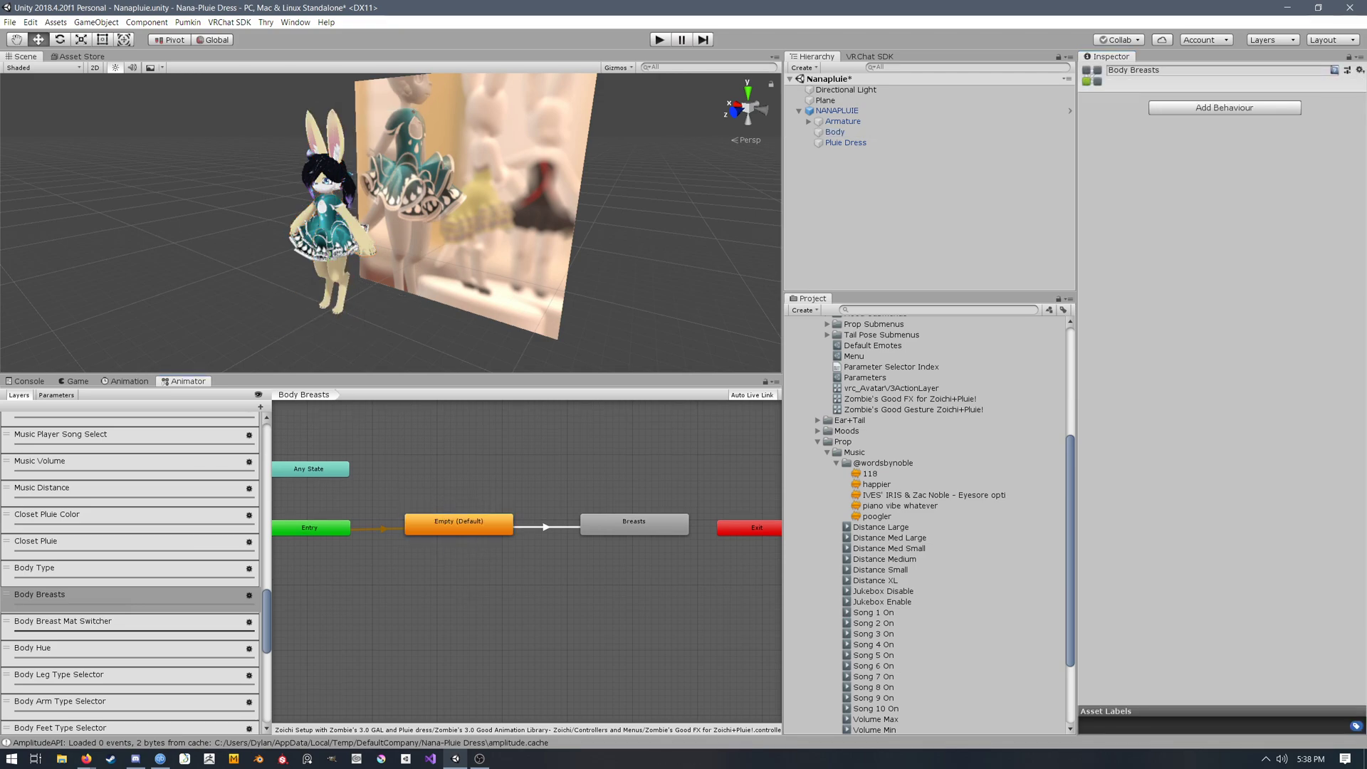
Step: Open the Body Breast Mat Switcher layer and inspect the Male Material state and its transition from Any State
click(63, 621)
middle_drag(626, 605, 609, 610)
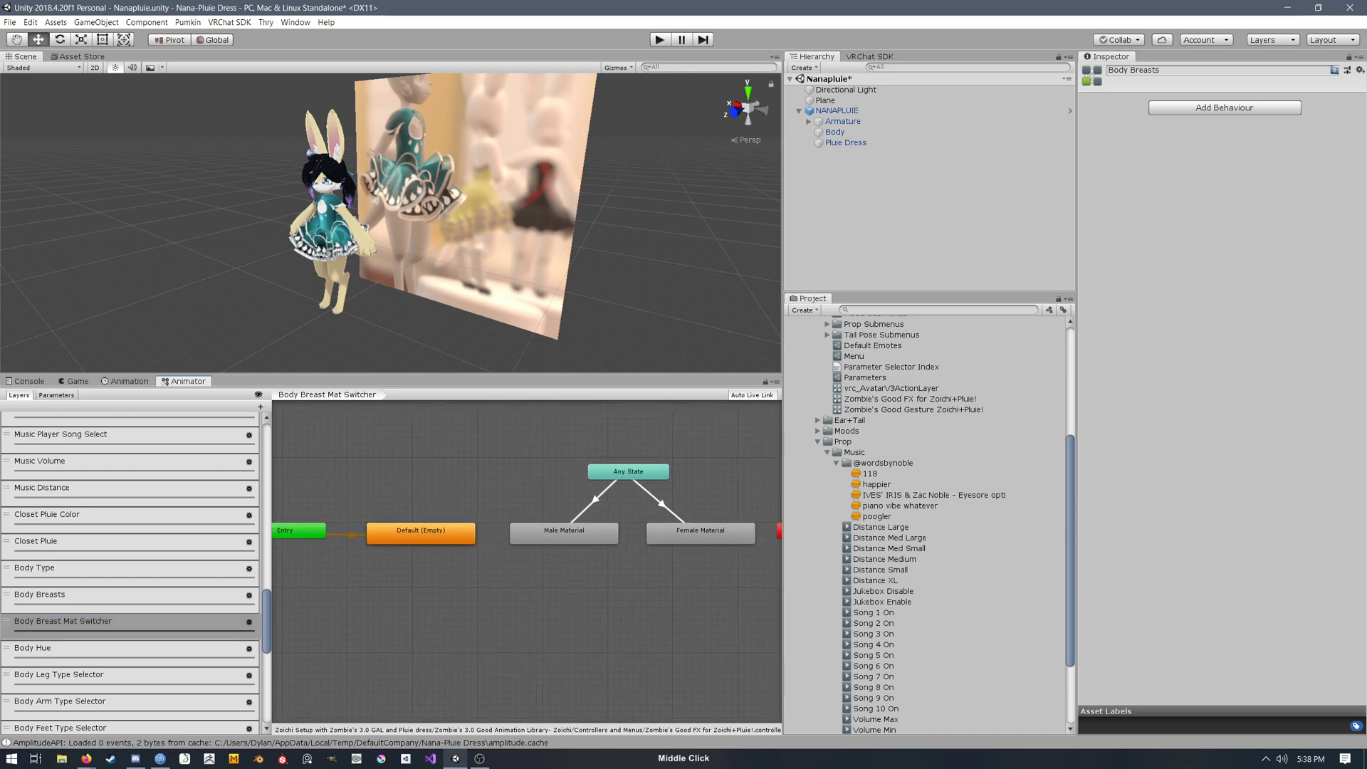
click(594, 537)
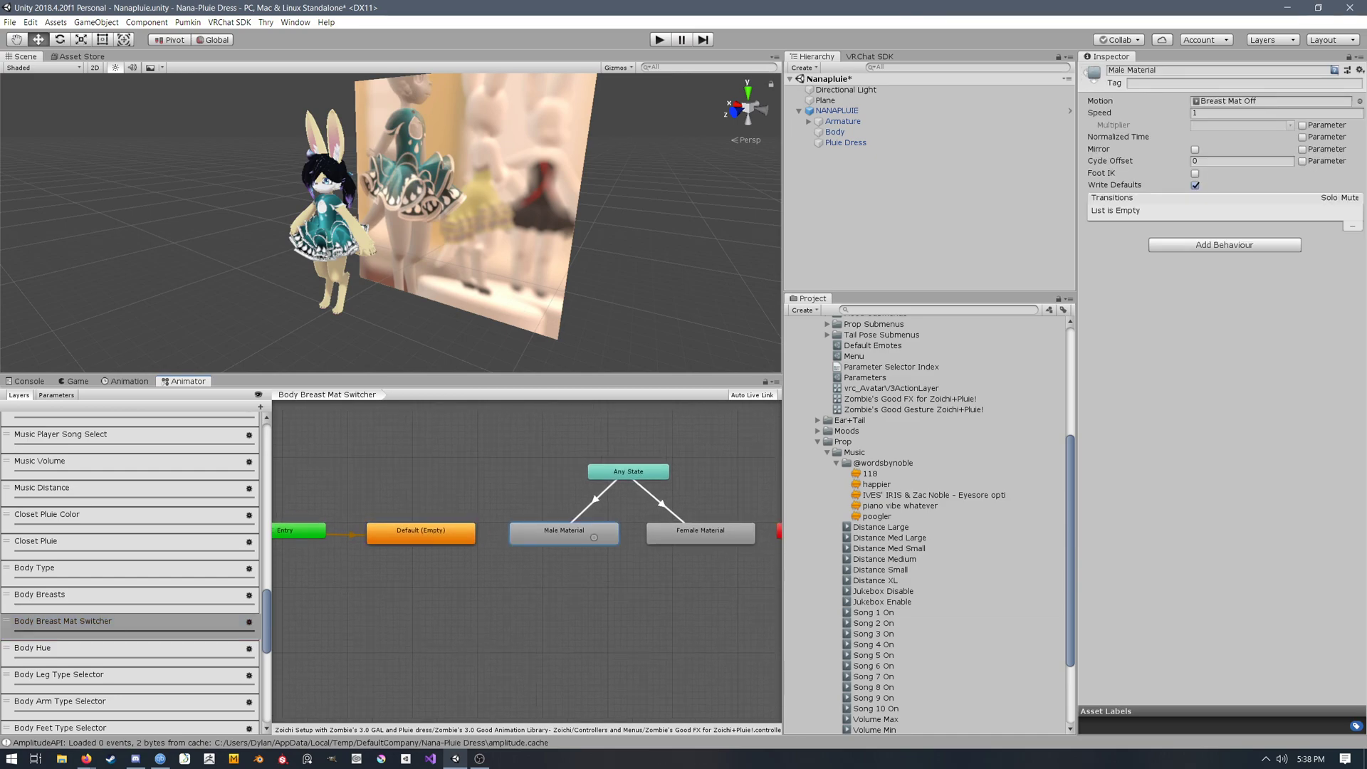
click(595, 501)
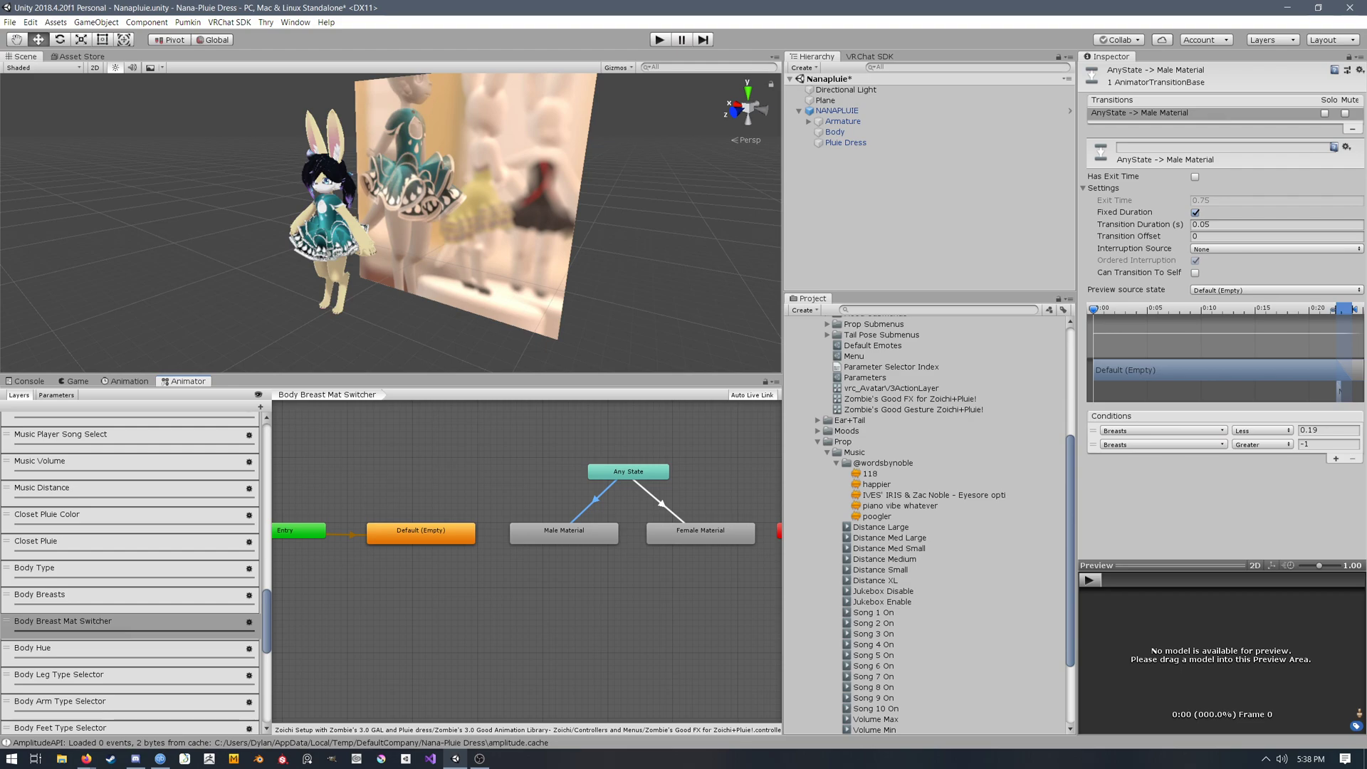
click(564, 533)
middle_drag(564, 533, 543, 529)
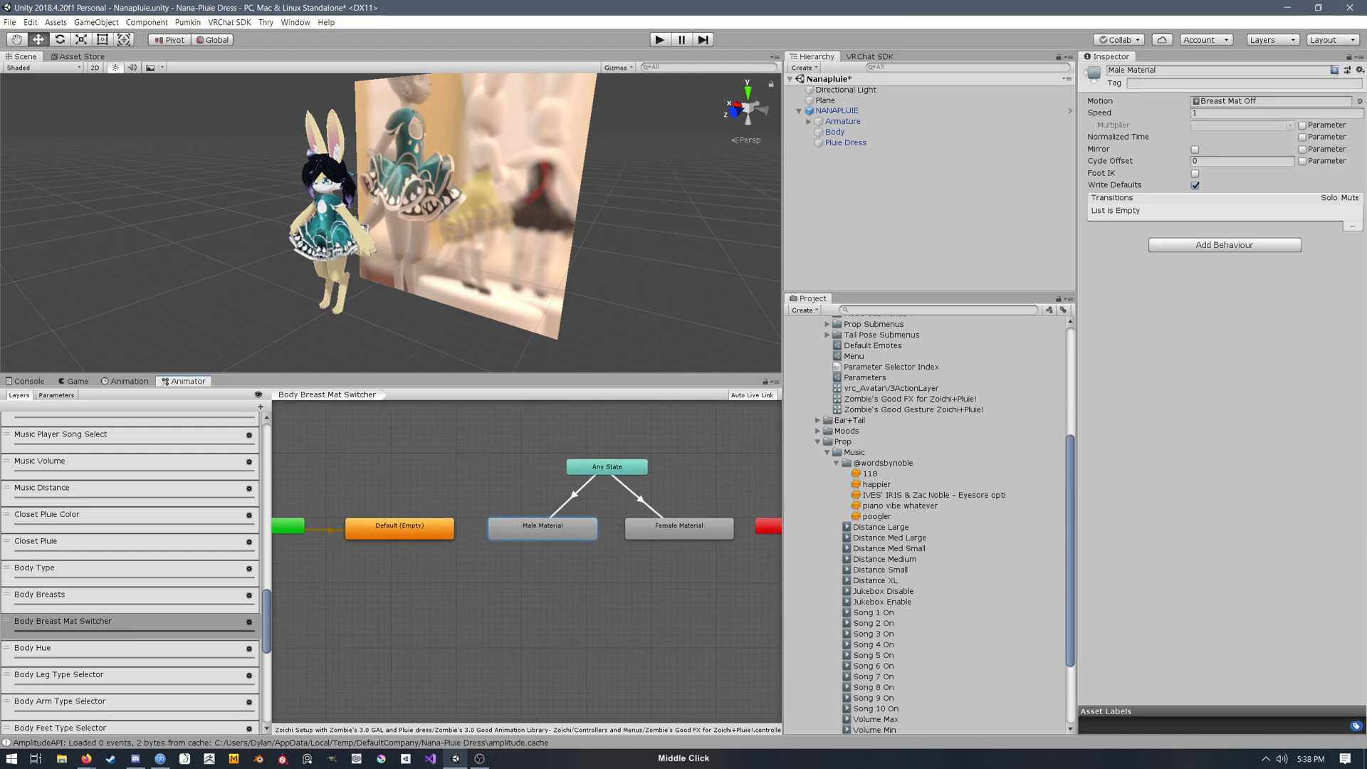
Step: Compare the conditions of the Any State transitions to Female Material and Male Material
click(646, 512)
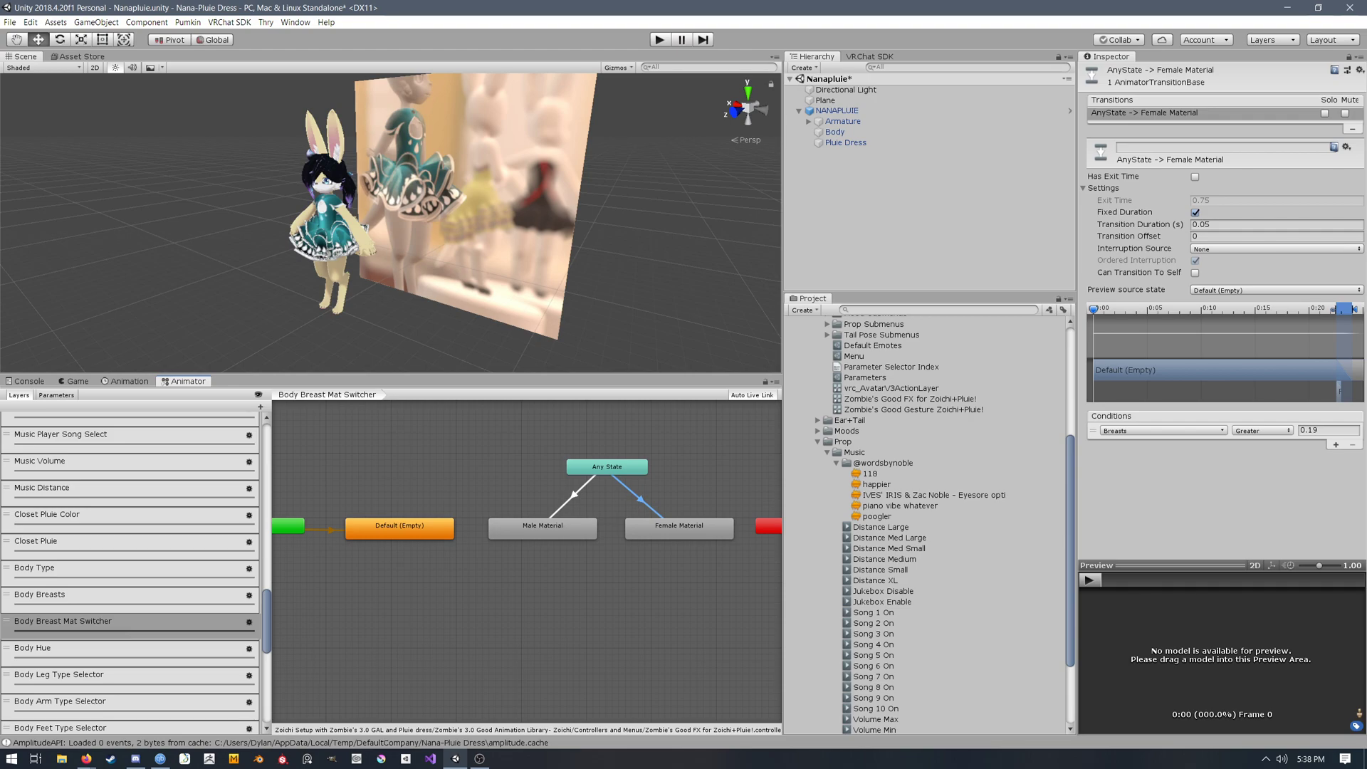
click(724, 527)
click(650, 508)
middle_click(641, 527)
click(573, 497)
click(639, 498)
click(573, 497)
click(638, 498)
click(573, 497)
click(638, 497)
Step: Open the Body Hue layer and inspect the blend tree inside its Body Hue state
scroll(132, 569, down, 3)
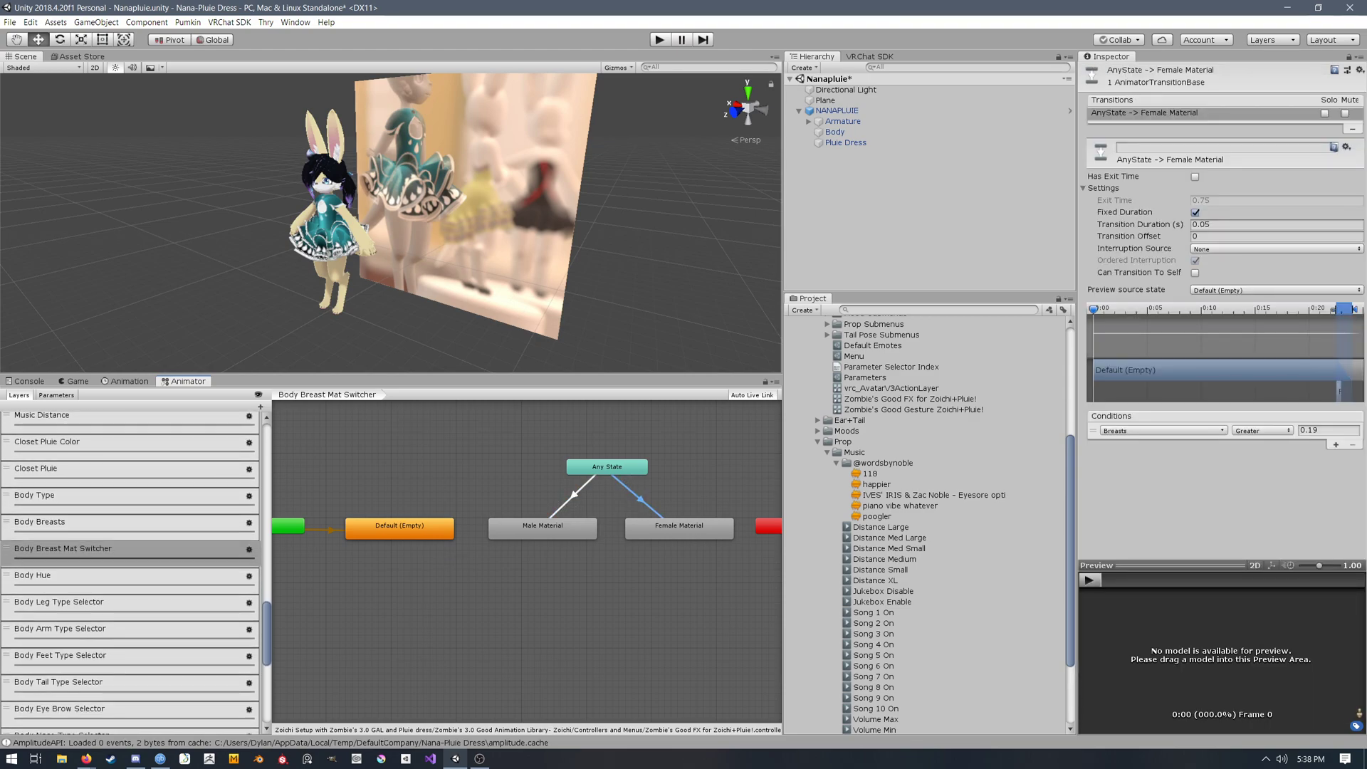
click(132, 578)
middle_click(526, 591)
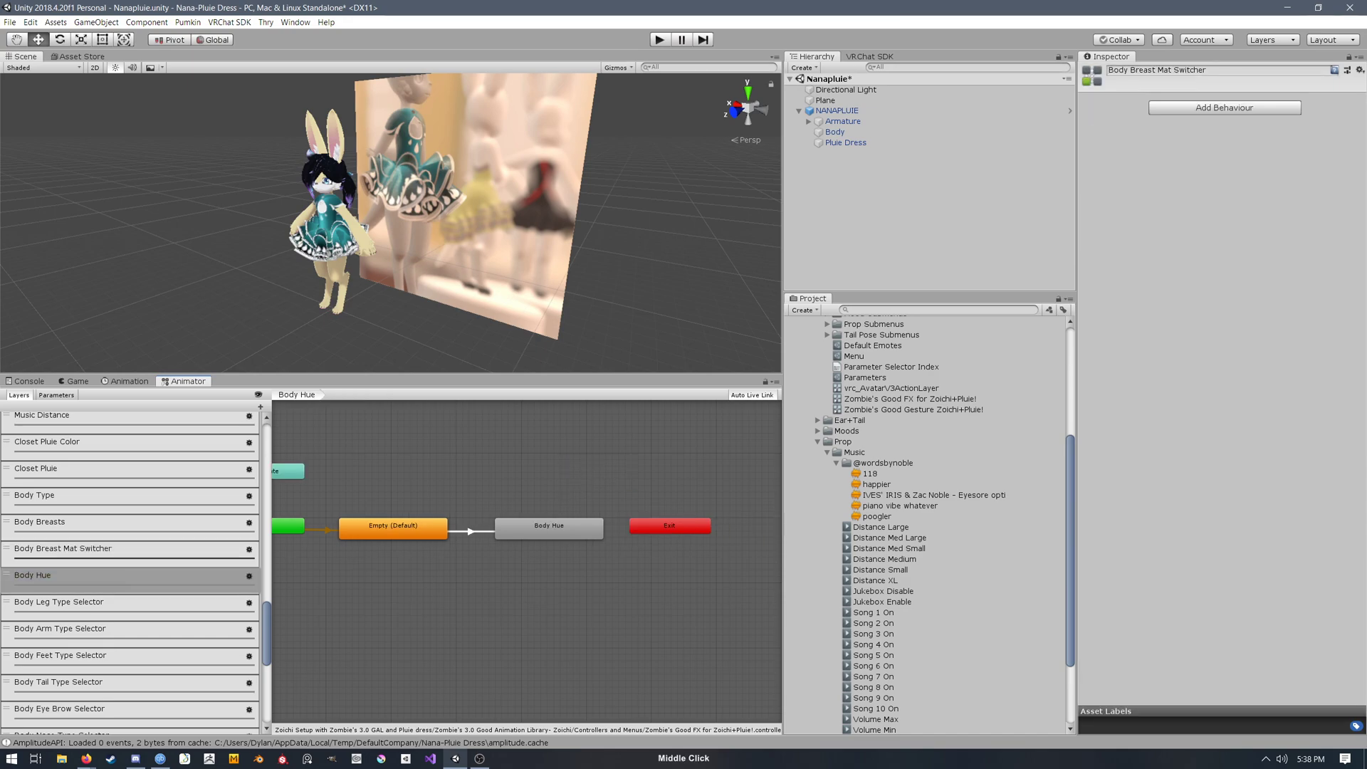
double_click(549, 525)
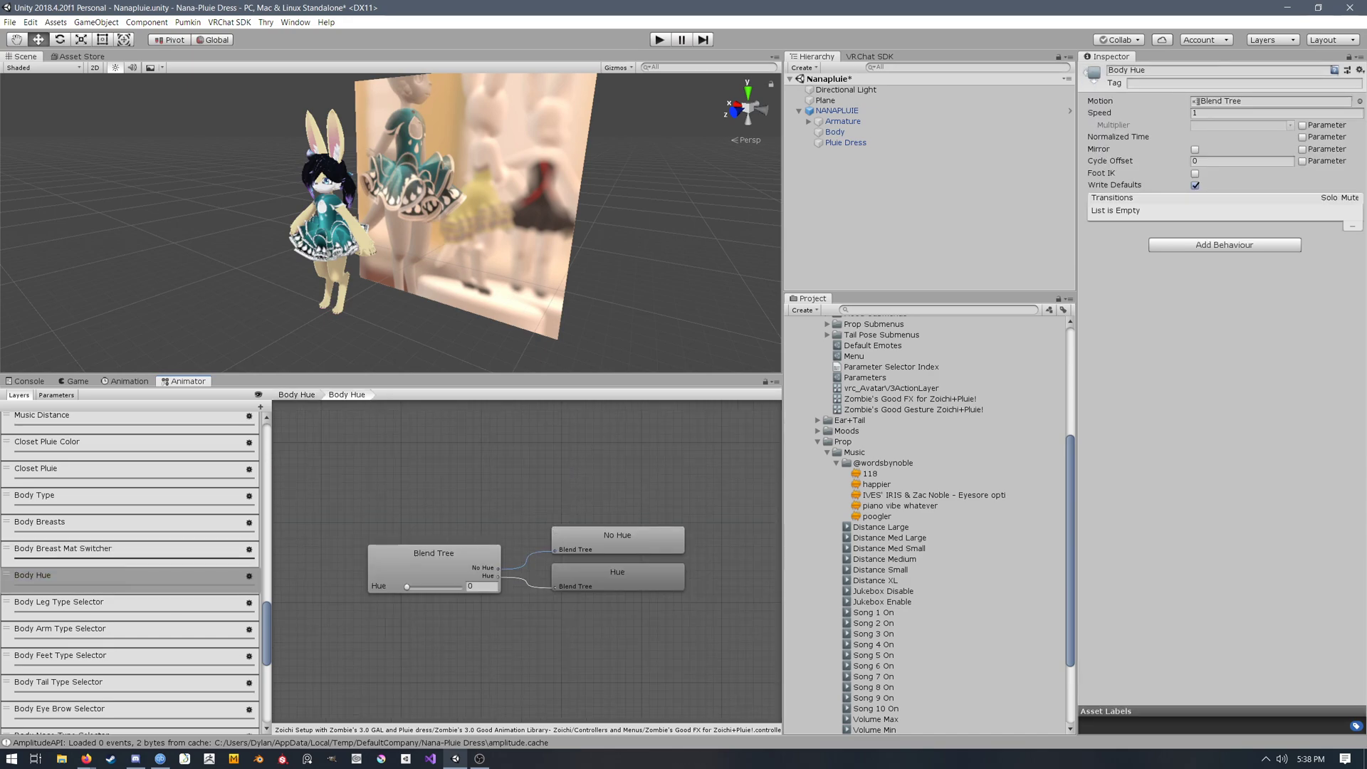
click(433, 562)
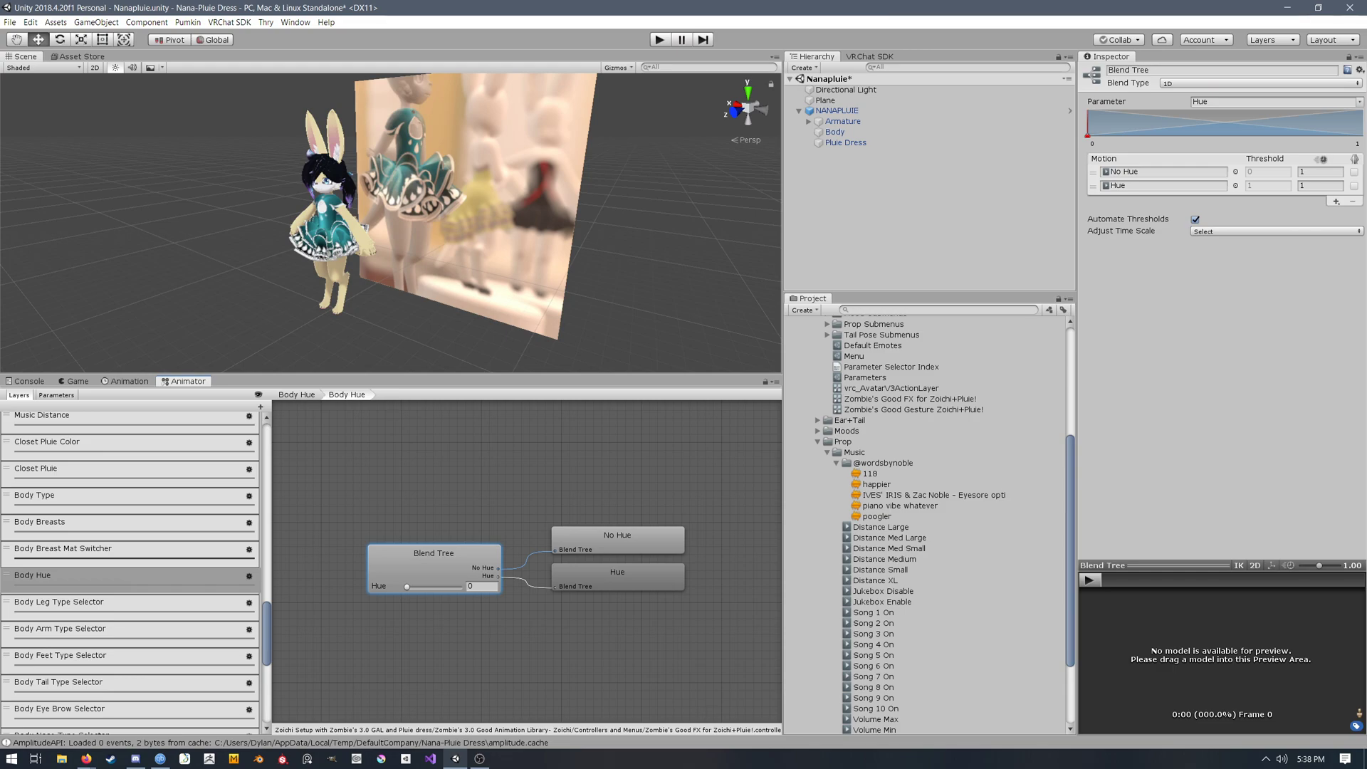
middle_drag(527, 613, 520, 610)
click(445, 554)
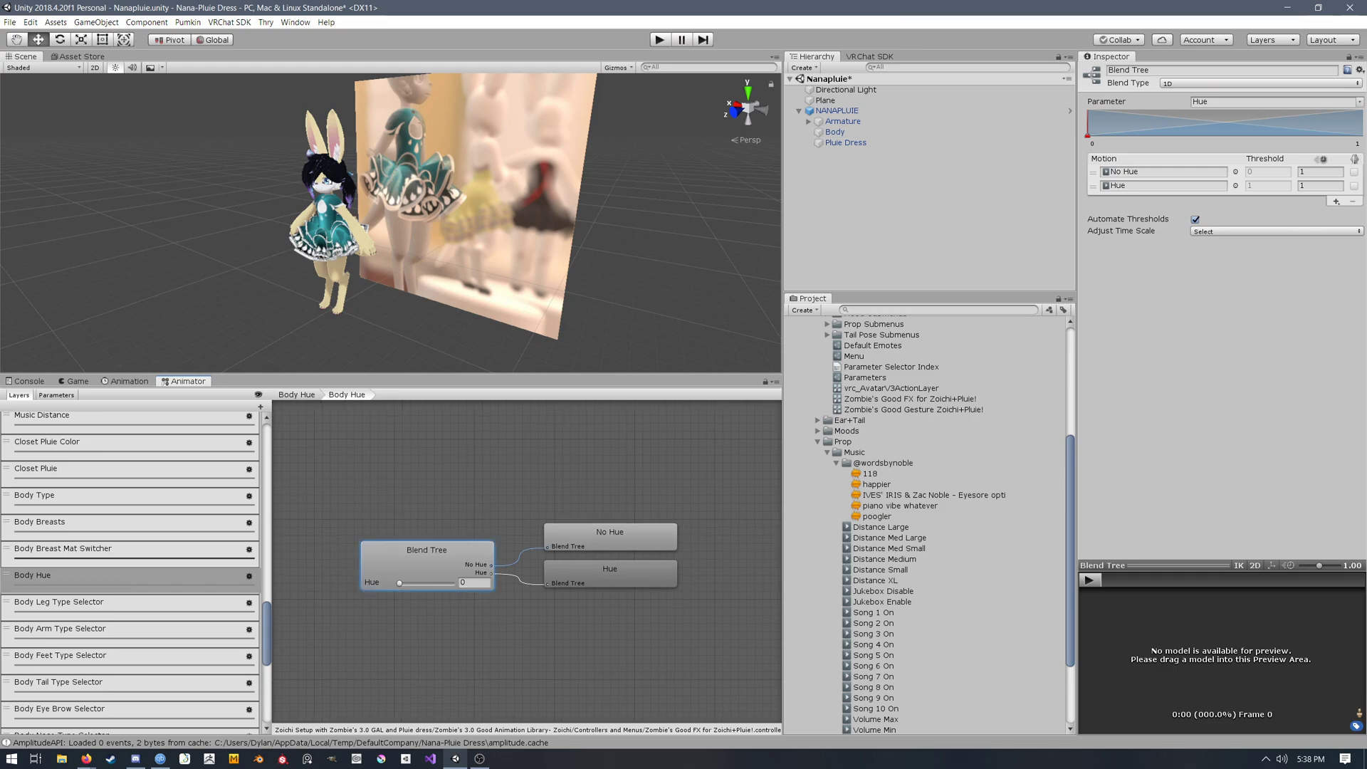
Step: Examine the Body Hue blend tree's parameter, locate its No Hue motion in the project, and view the available blend types
click(1236, 102)
click(1236, 101)
click(1176, 173)
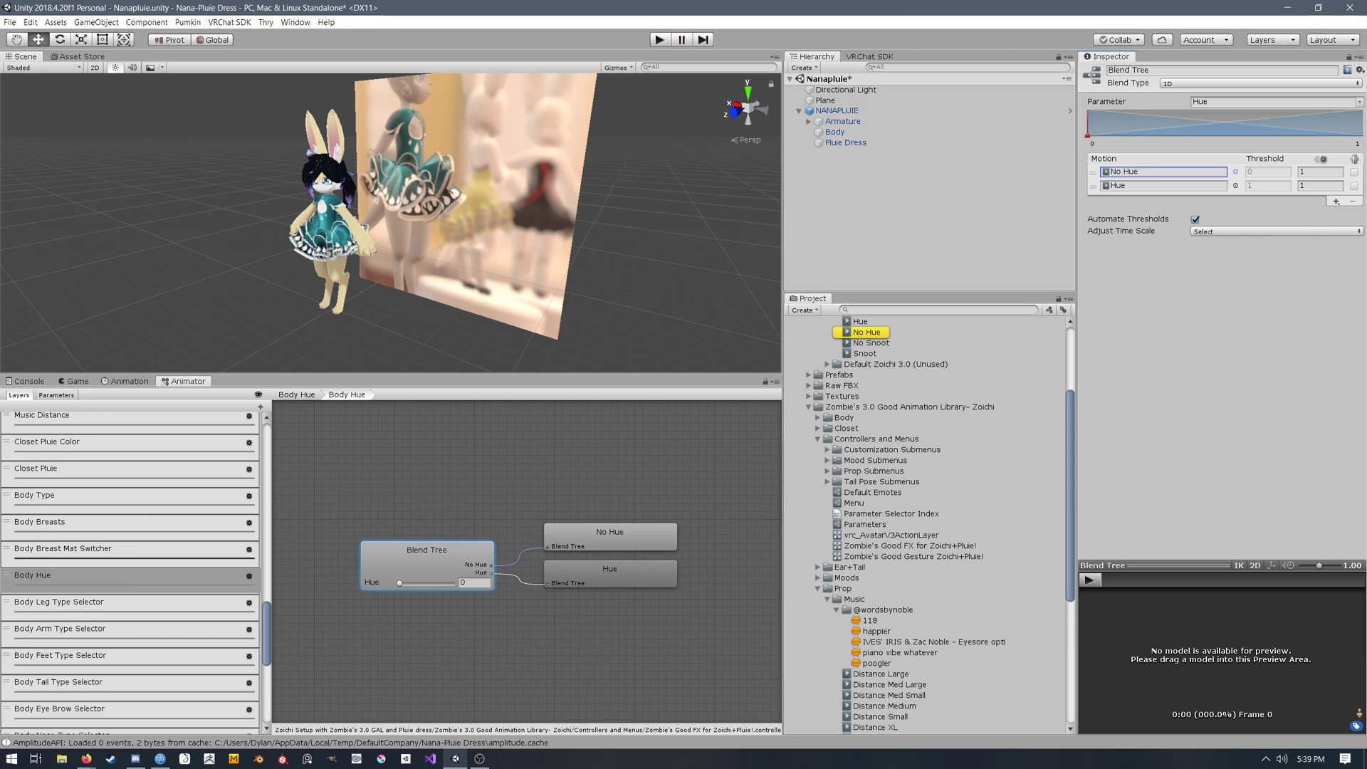
click(1205, 82)
click(1205, 81)
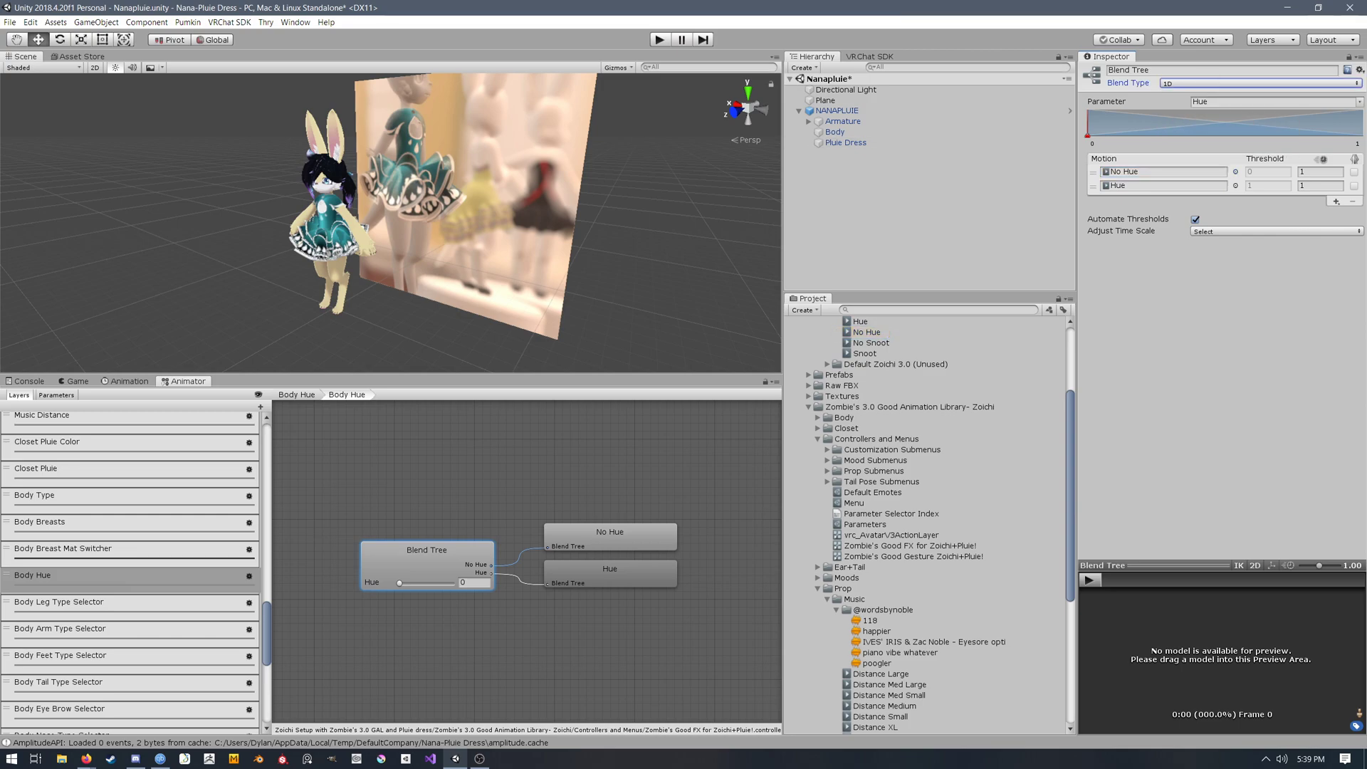
click(1205, 83)
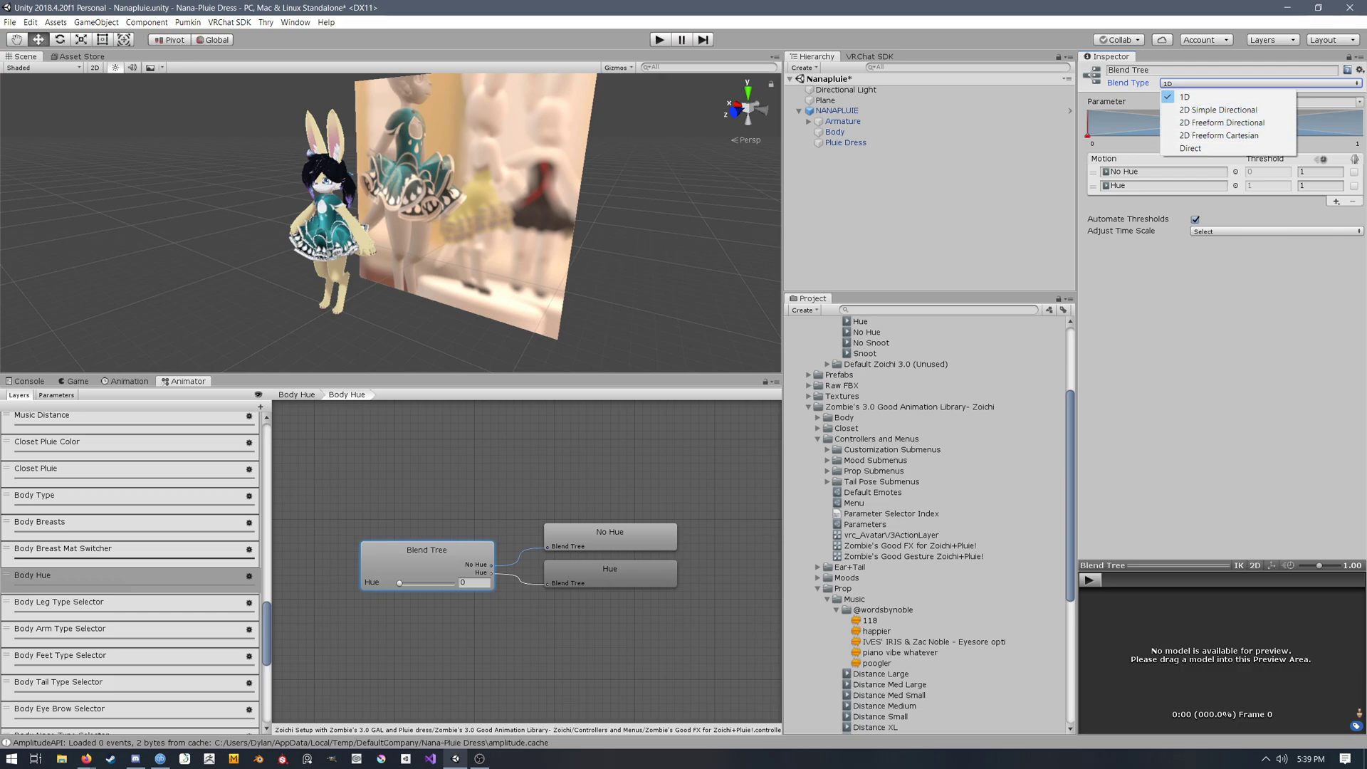
click(466, 493)
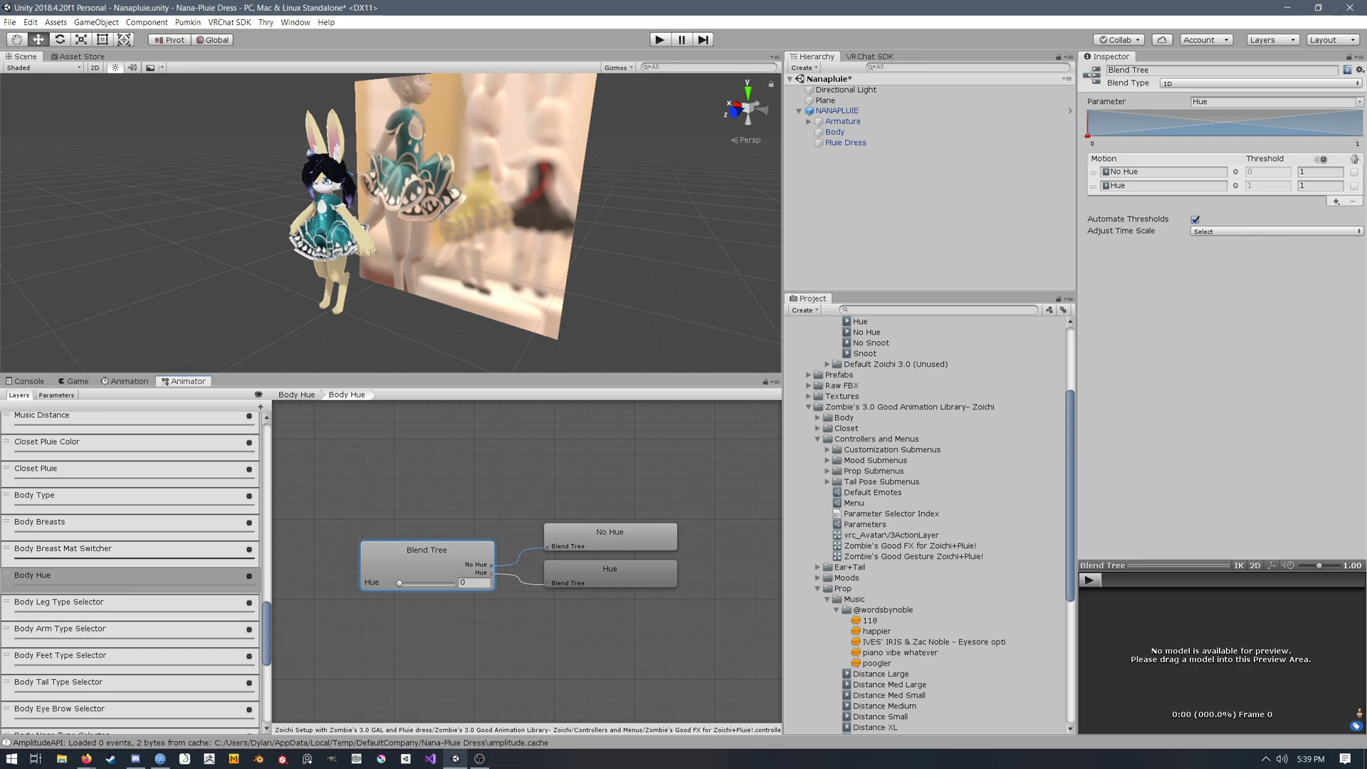
Step: Open the Body Leg Type Selector layer and inspect the Leg Type 3 state
click(121, 629)
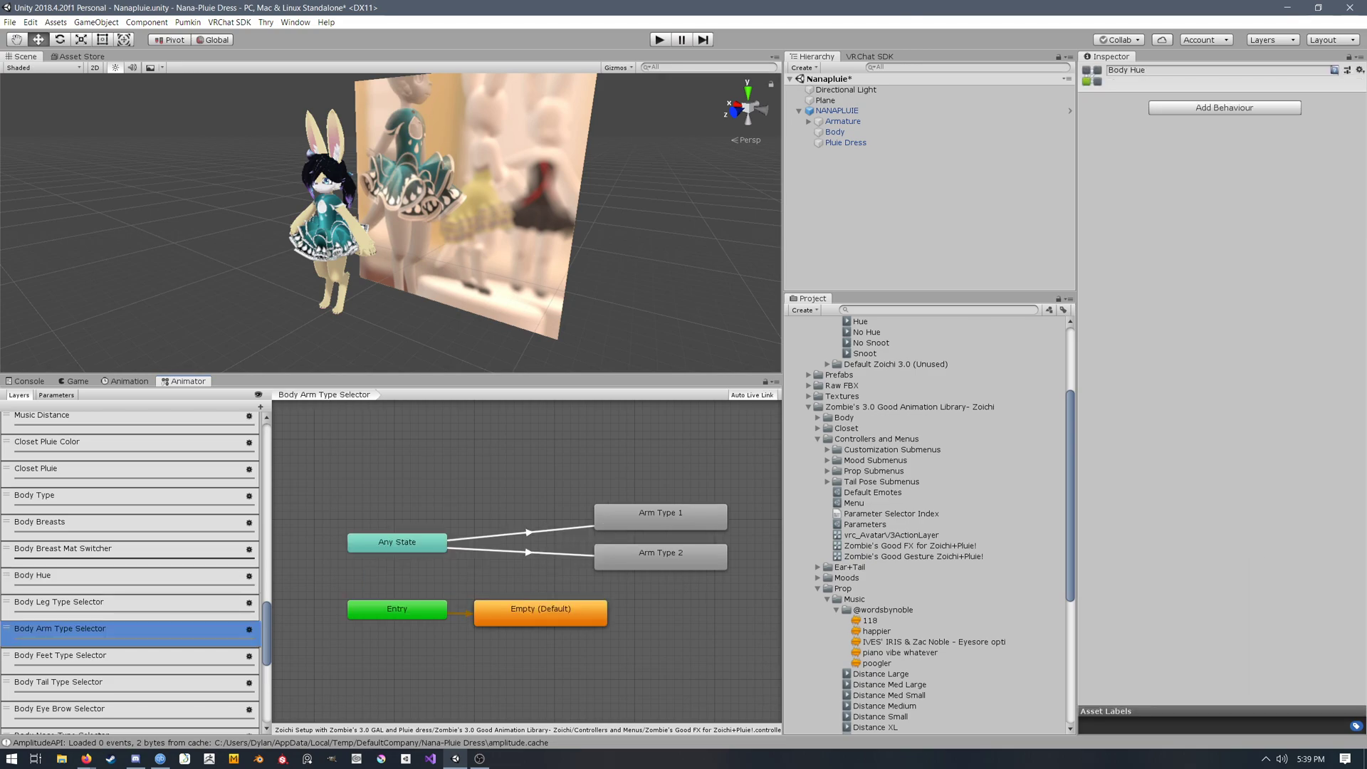
click(121, 604)
scroll(527, 562, down, 3)
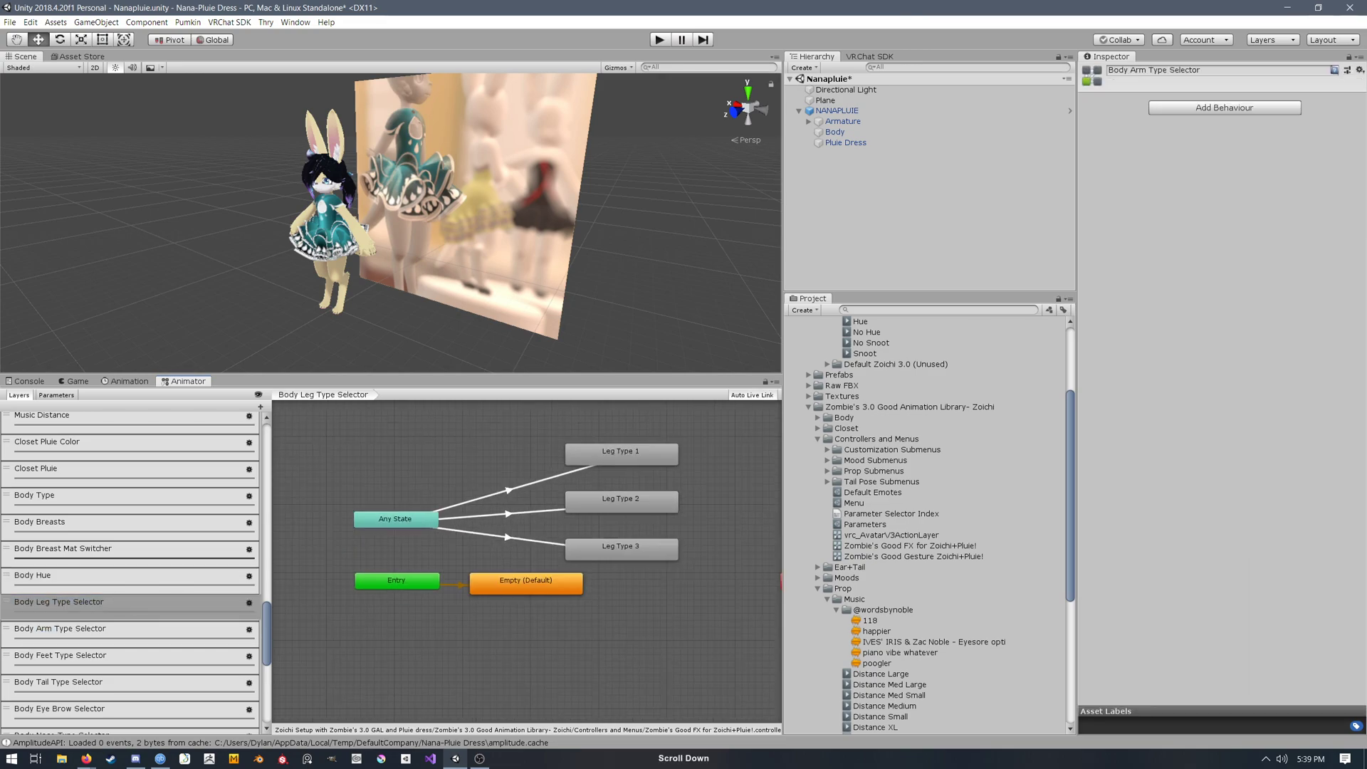
scroll(132, 569, down, 5)
scroll(131, 570, up, 1)
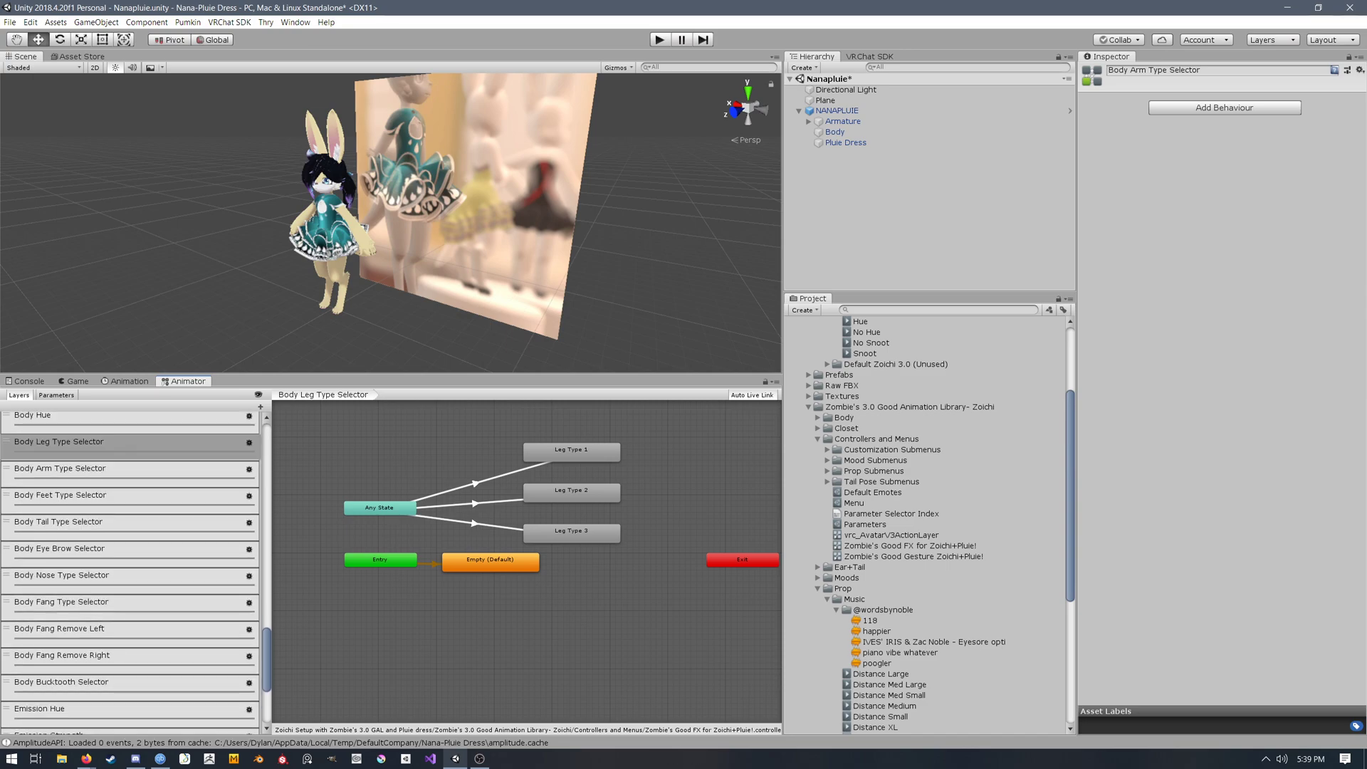
click(503, 566)
middle_drag(502, 566, 492, 570)
click(557, 537)
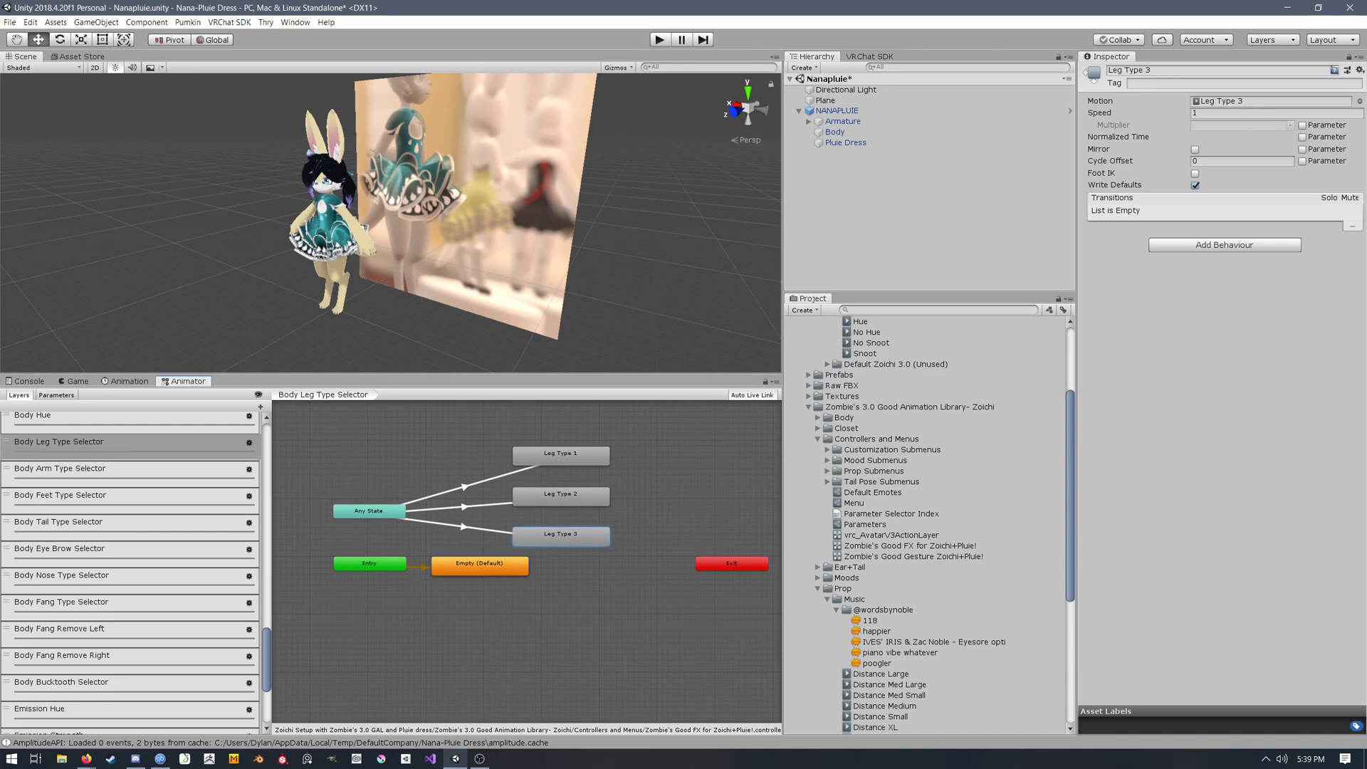
Step: Review the Body mesh's blendshapes, and inspect the Empty (Default), Leg Type 2 and Leg Type 3 states
click(836, 131)
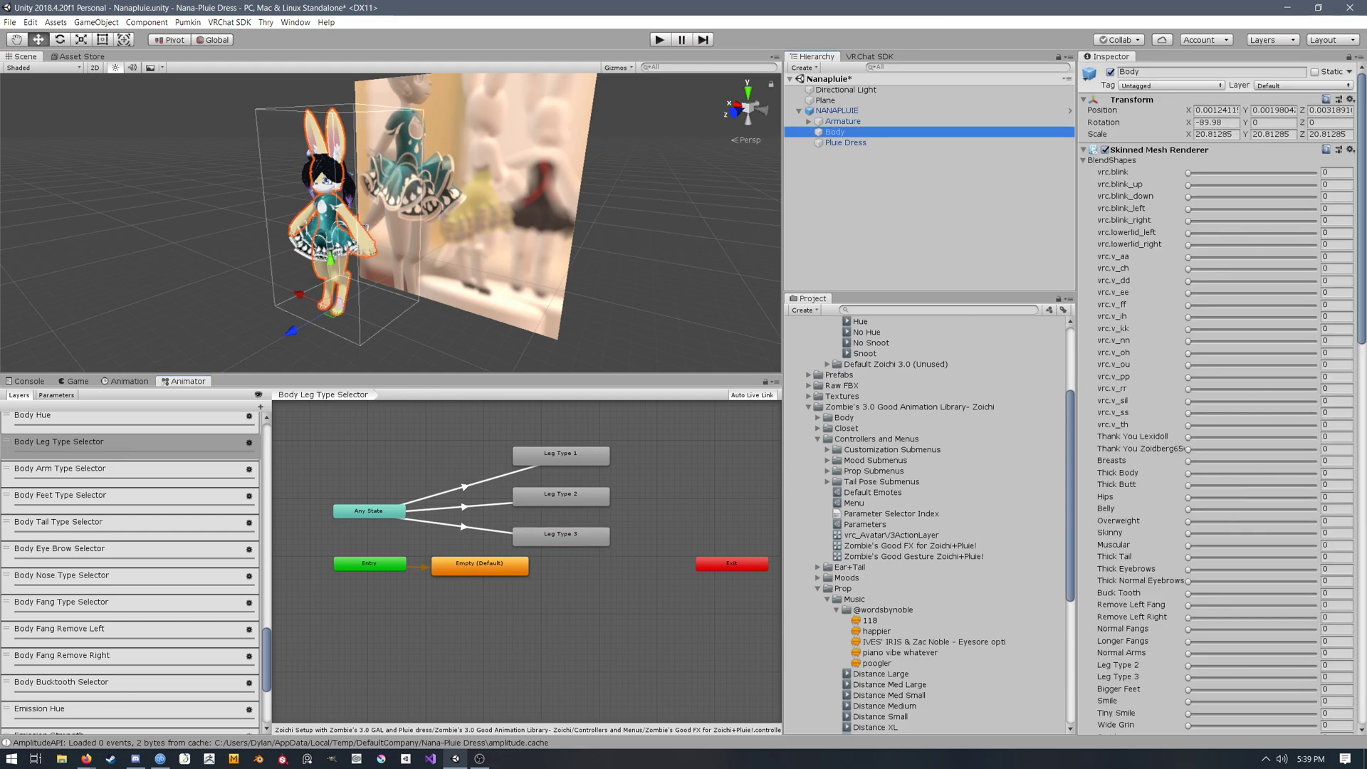
scroll(1221, 399, down, 6)
click(479, 566)
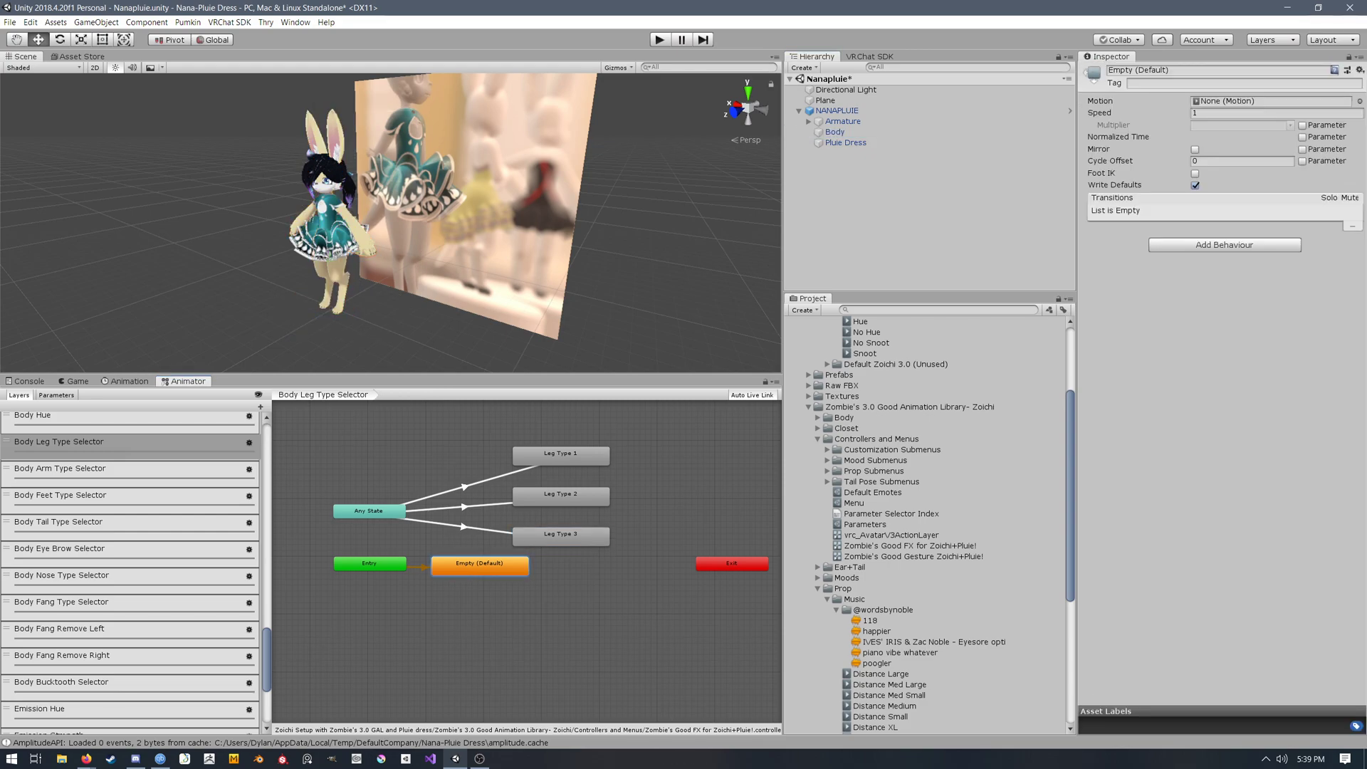
click(574, 493)
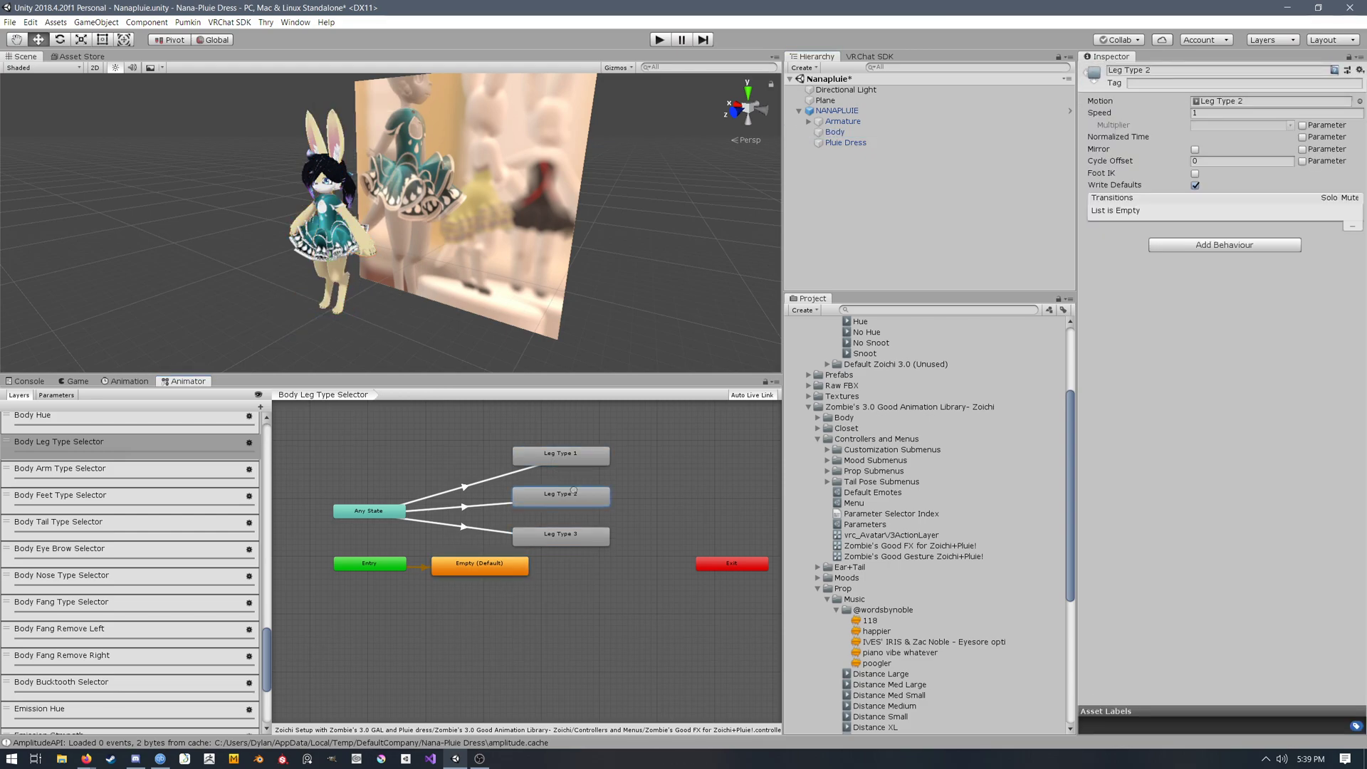
click(566, 517)
click(566, 535)
drag(351, 590, 497, 558)
click(498, 596)
click(498, 569)
click(498, 597)
click(498, 569)
click(499, 597)
click(500, 571)
click(499, 596)
click(500, 569)
click(499, 597)
click(500, 569)
click(499, 597)
click(501, 570)
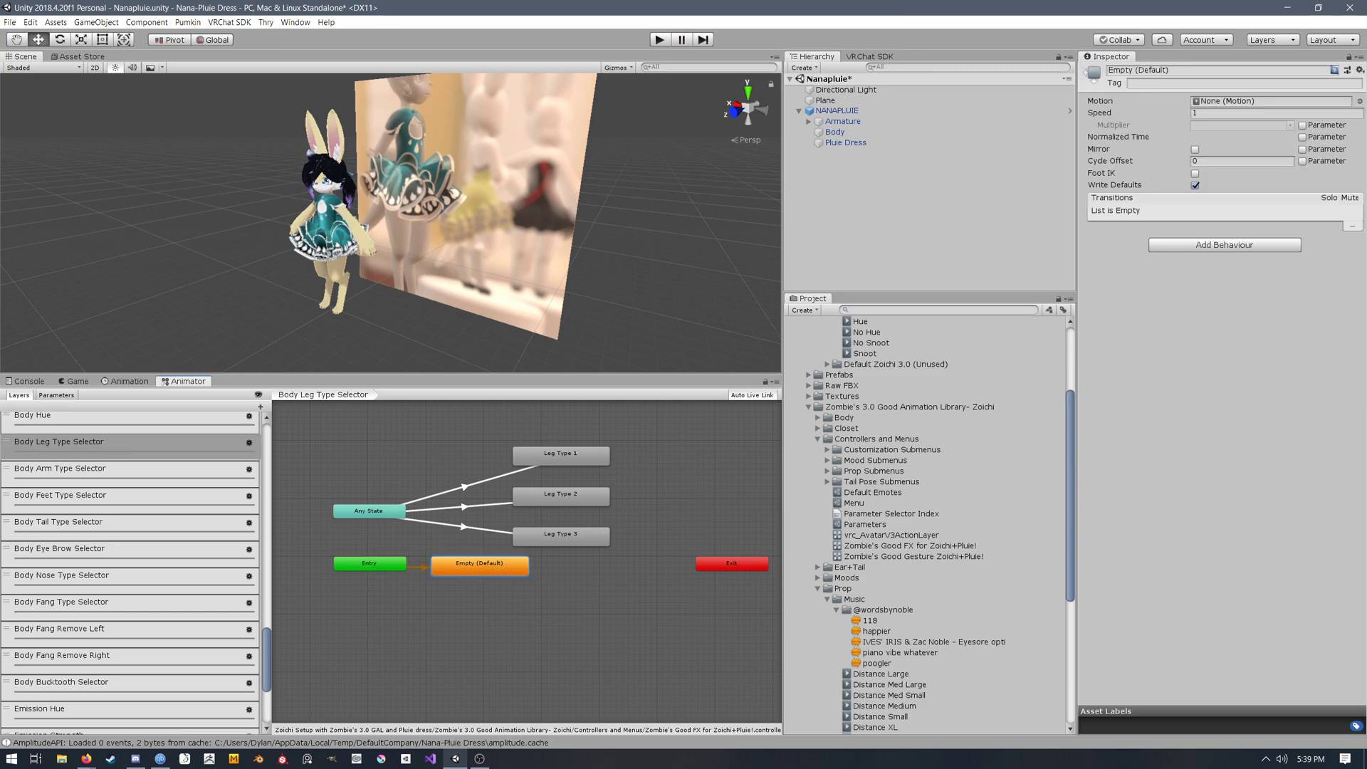
click(500, 597)
click(500, 570)
Step: View each body selector layer in order from Body Arm Type Selector through Body Fang Remove Right
click(170, 473)
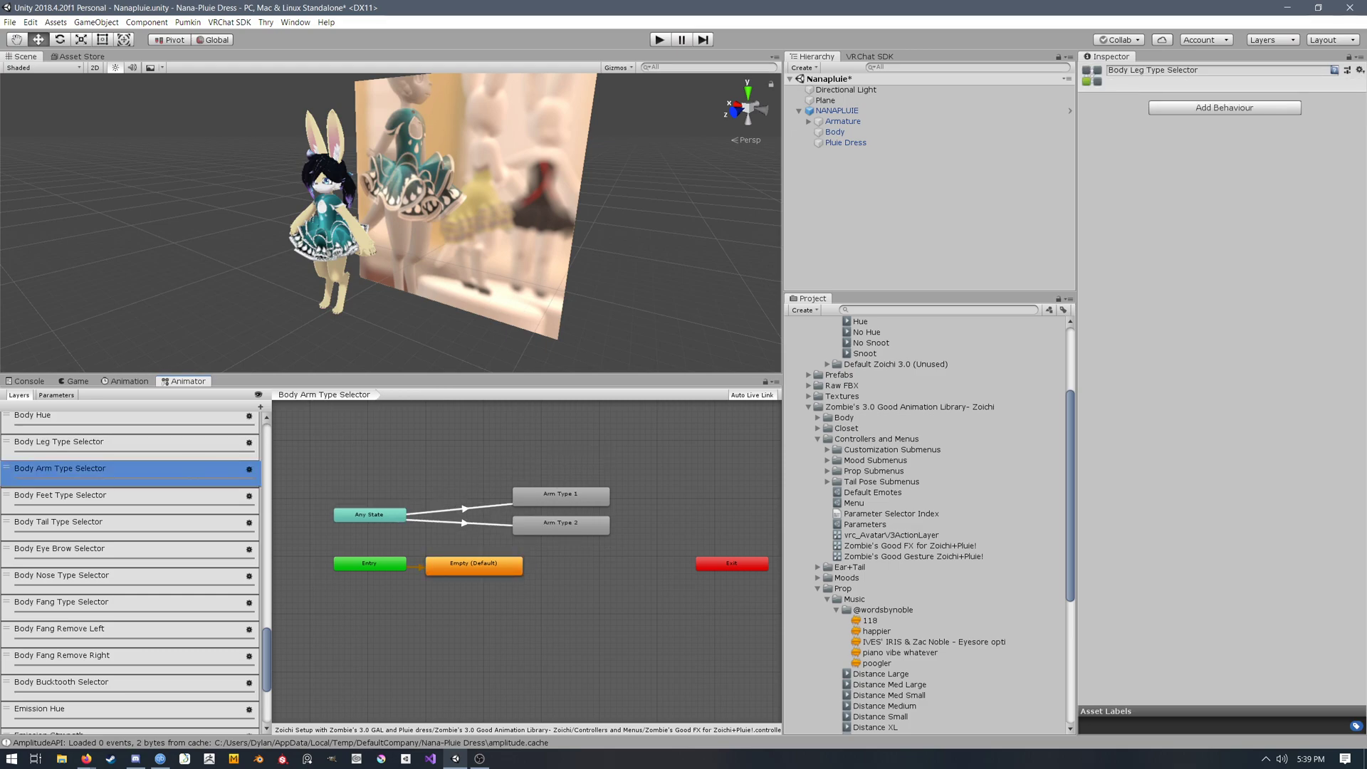
click(176, 503)
click(171, 527)
click(171, 553)
click(171, 580)
click(171, 607)
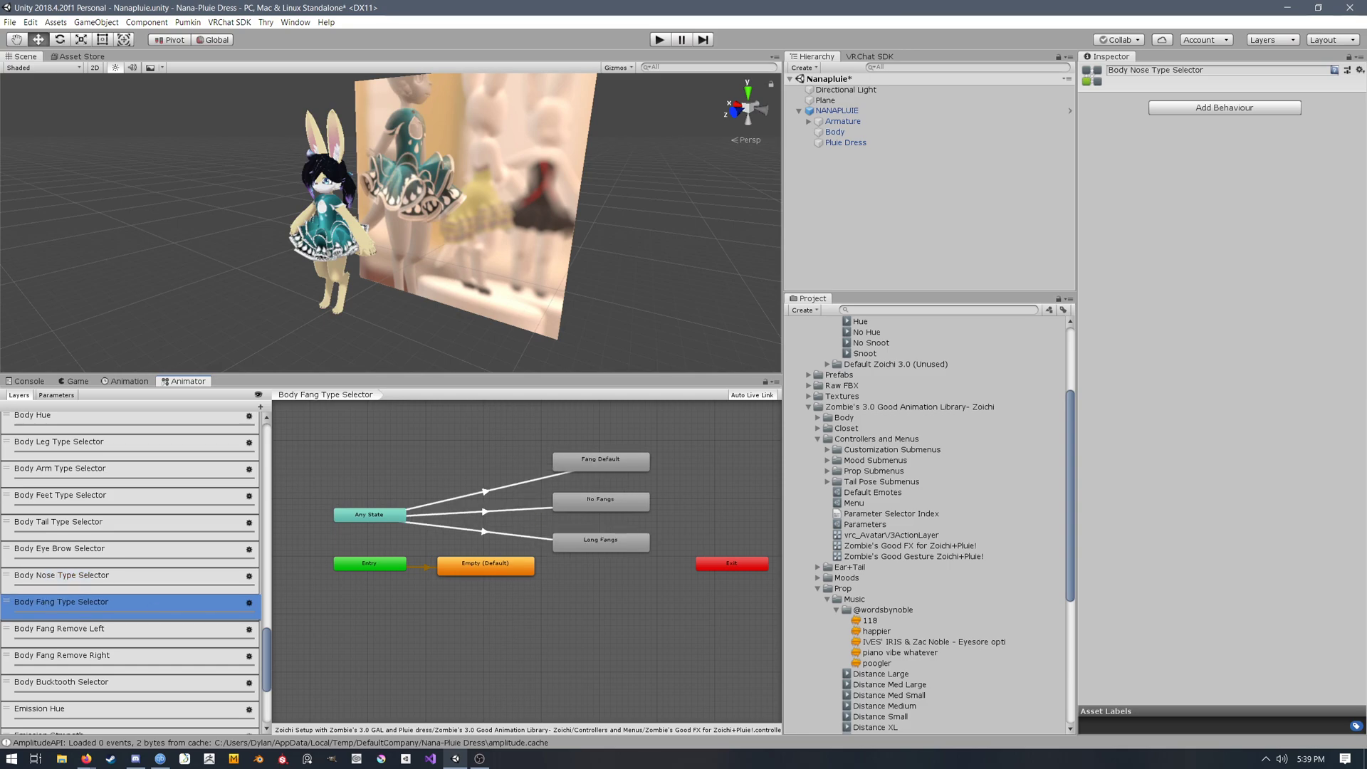
scroll(171, 607, down, 3)
click(171, 446)
click(171, 472)
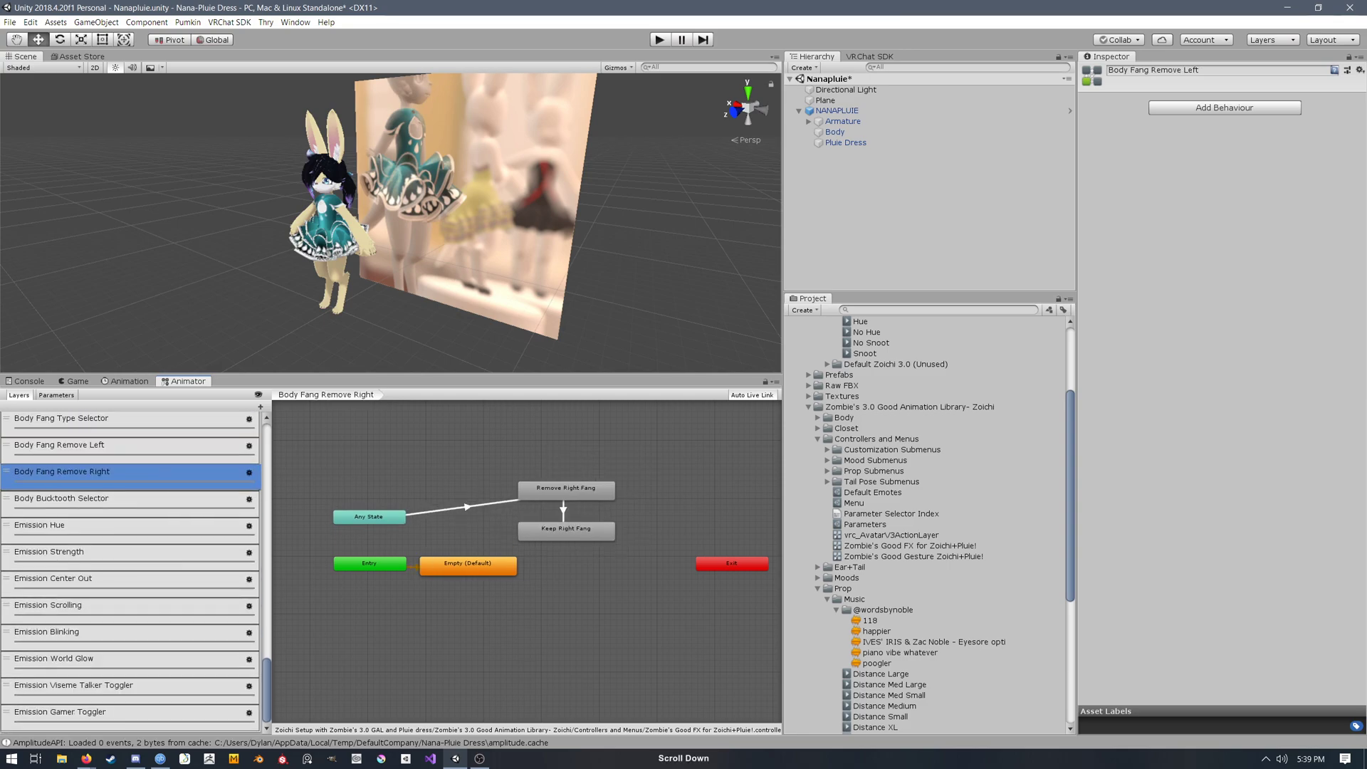
Step: Open the Body Fang Remove Left layer and inspect its two transitions and the Keep Left Fang state
scroll(132, 566, up, 3)
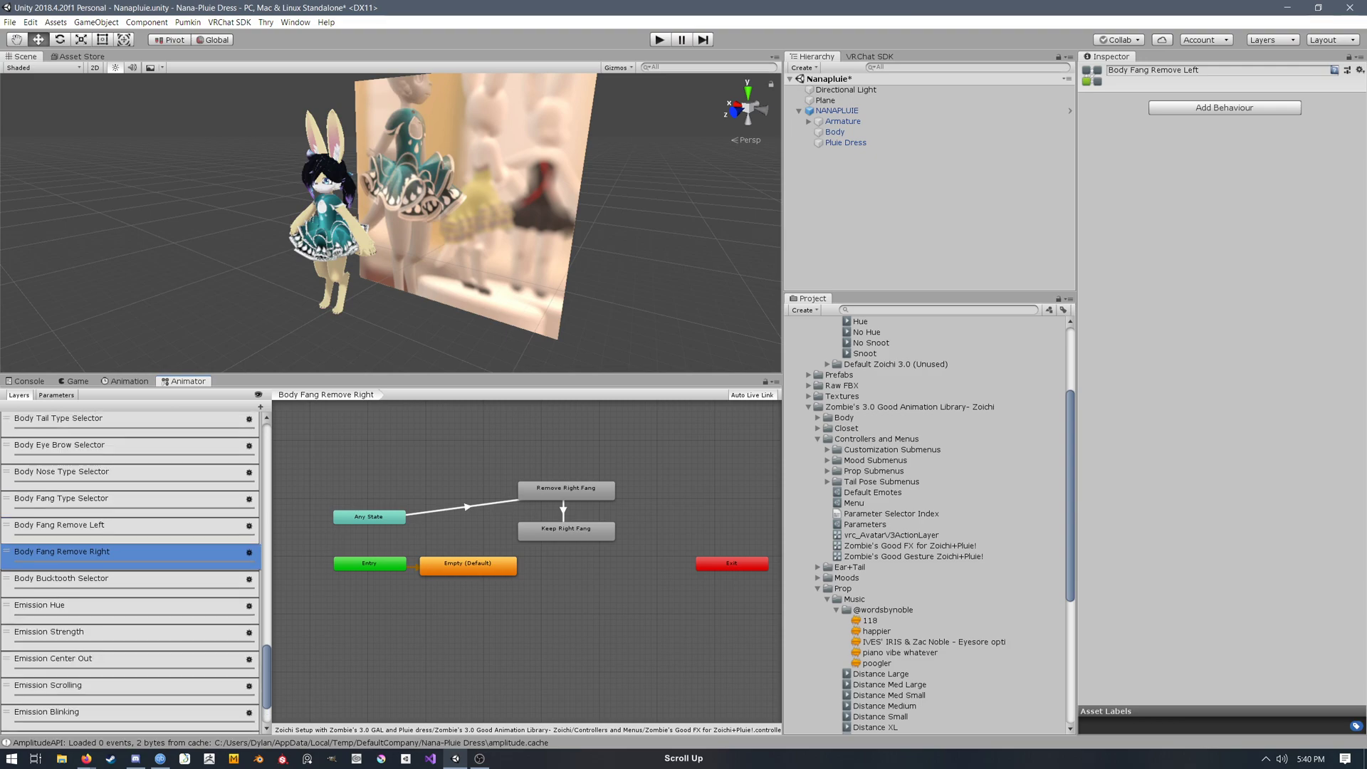
click(131, 528)
click(466, 506)
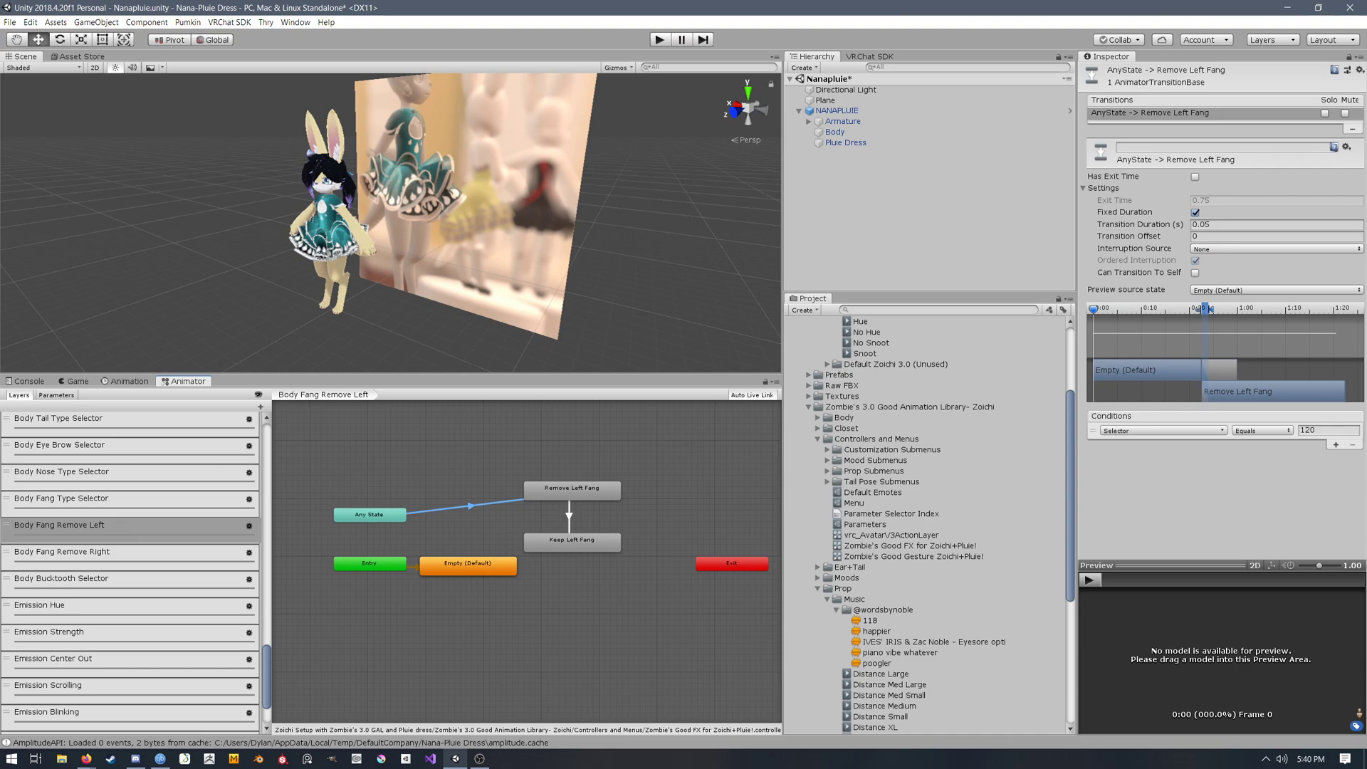
click(569, 514)
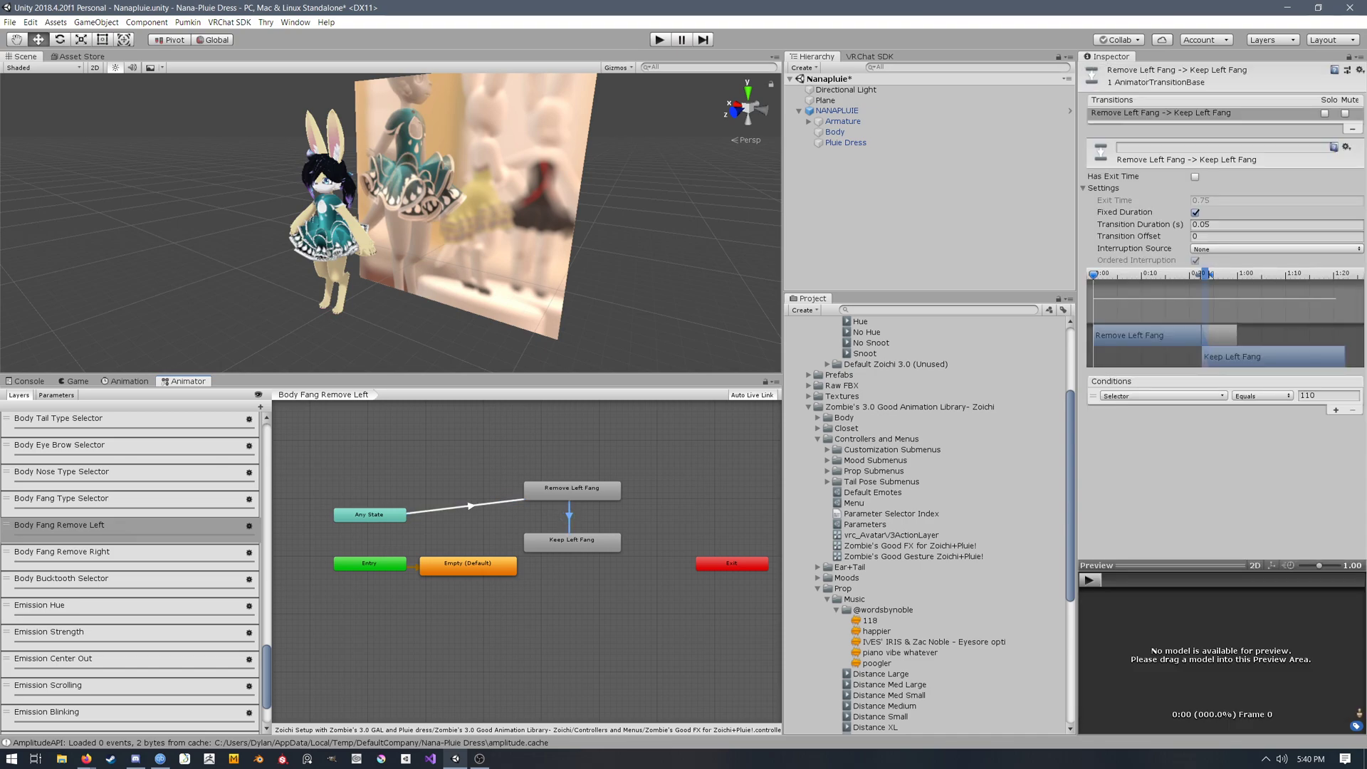
click(574, 540)
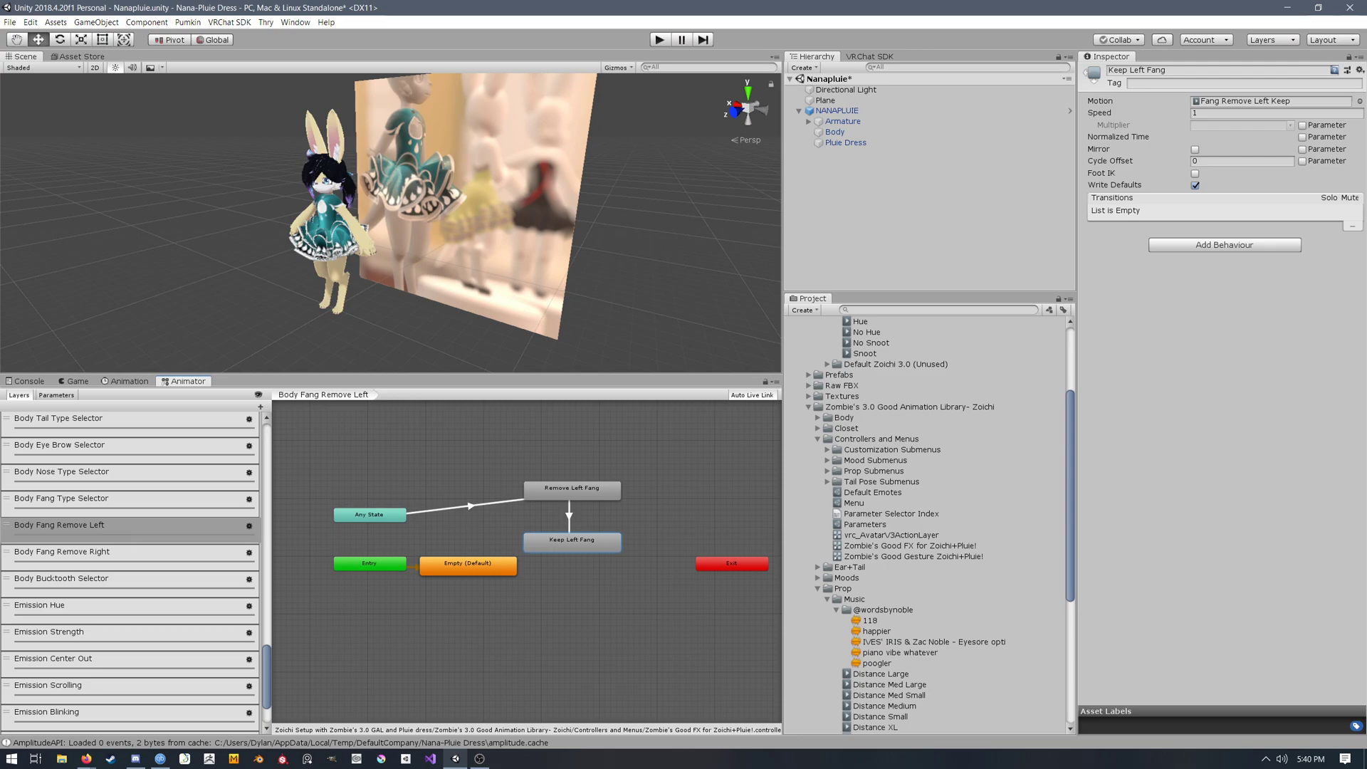
Step: Show the Parameter Selector Index file from the Controllers and Menus folder to check the selector numbers
scroll(890, 485, down, 2)
click(890, 473)
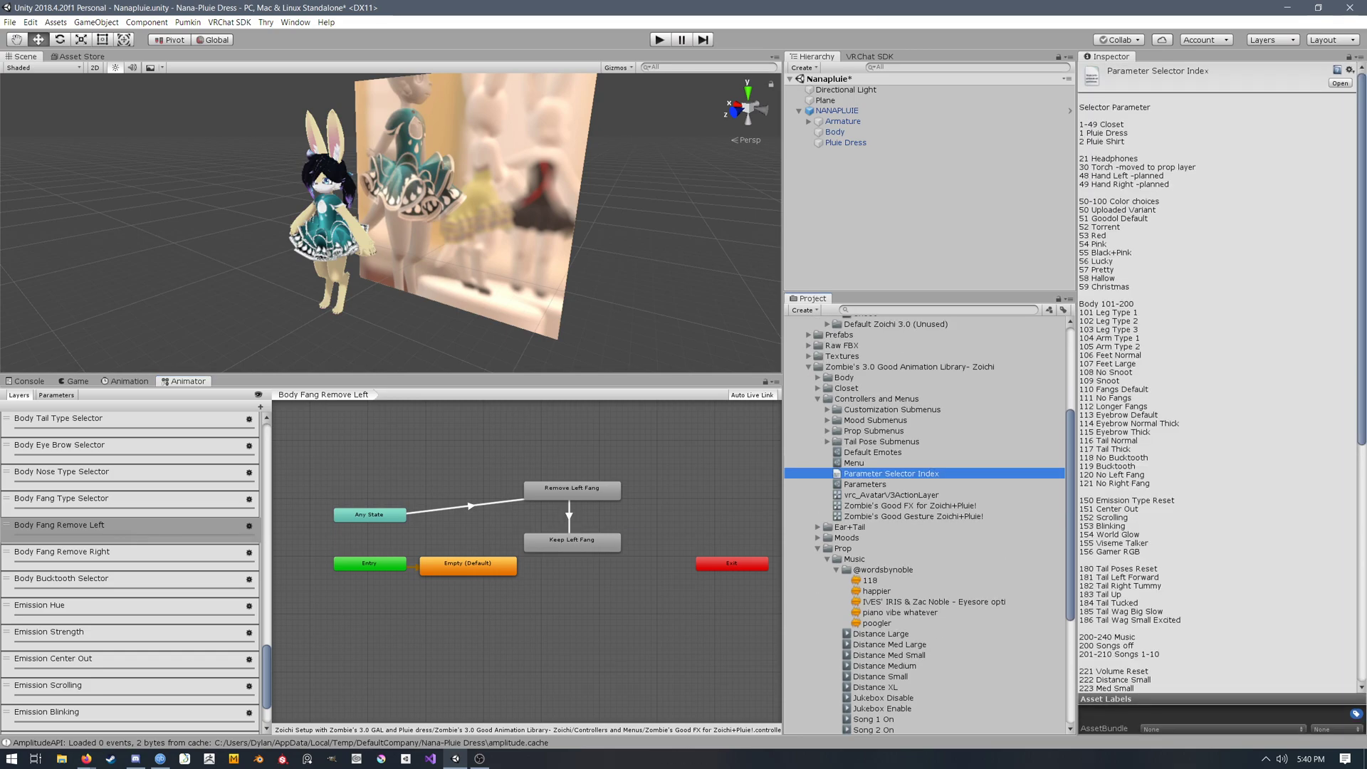
Step: Compare the selector conditions of the Any State to Remove Left Fang and Remove Left Fang to Keep Left Fang transitions
click(1145, 475)
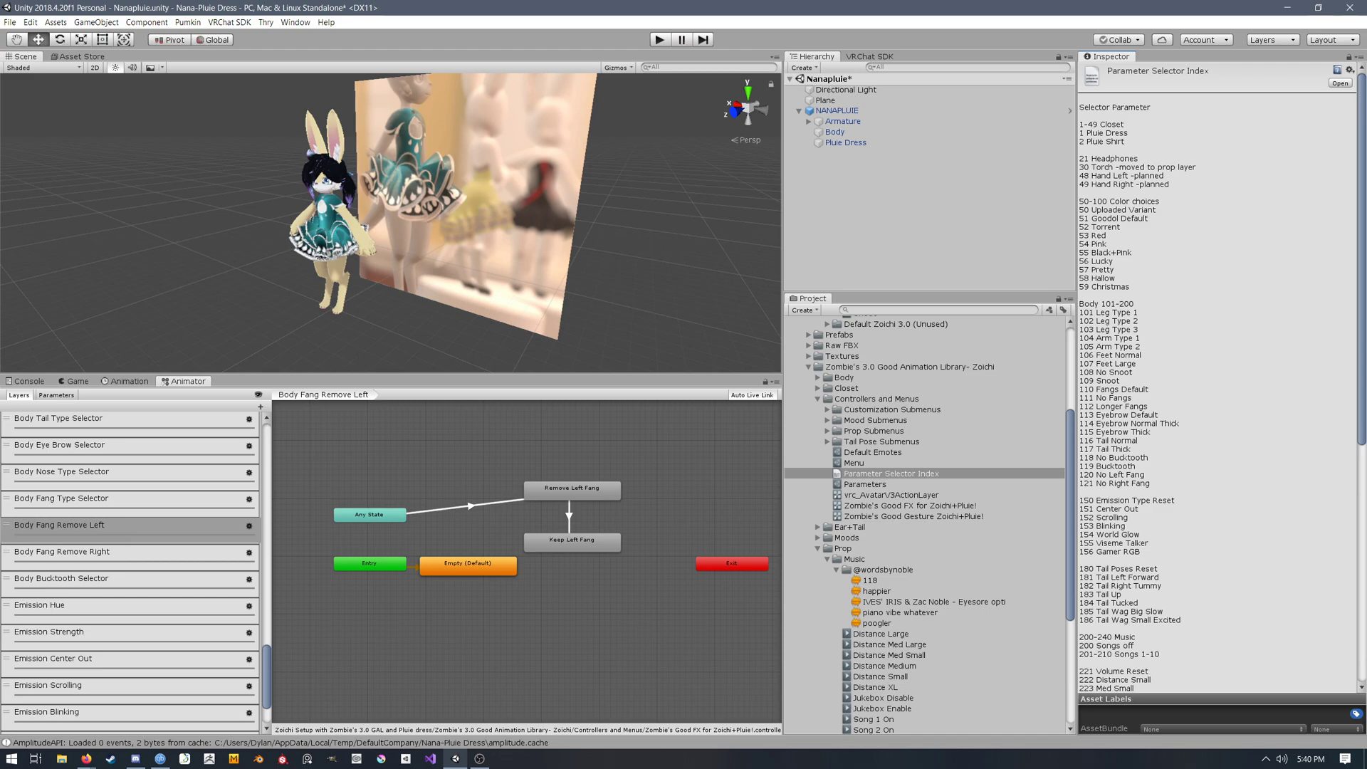
click(501, 502)
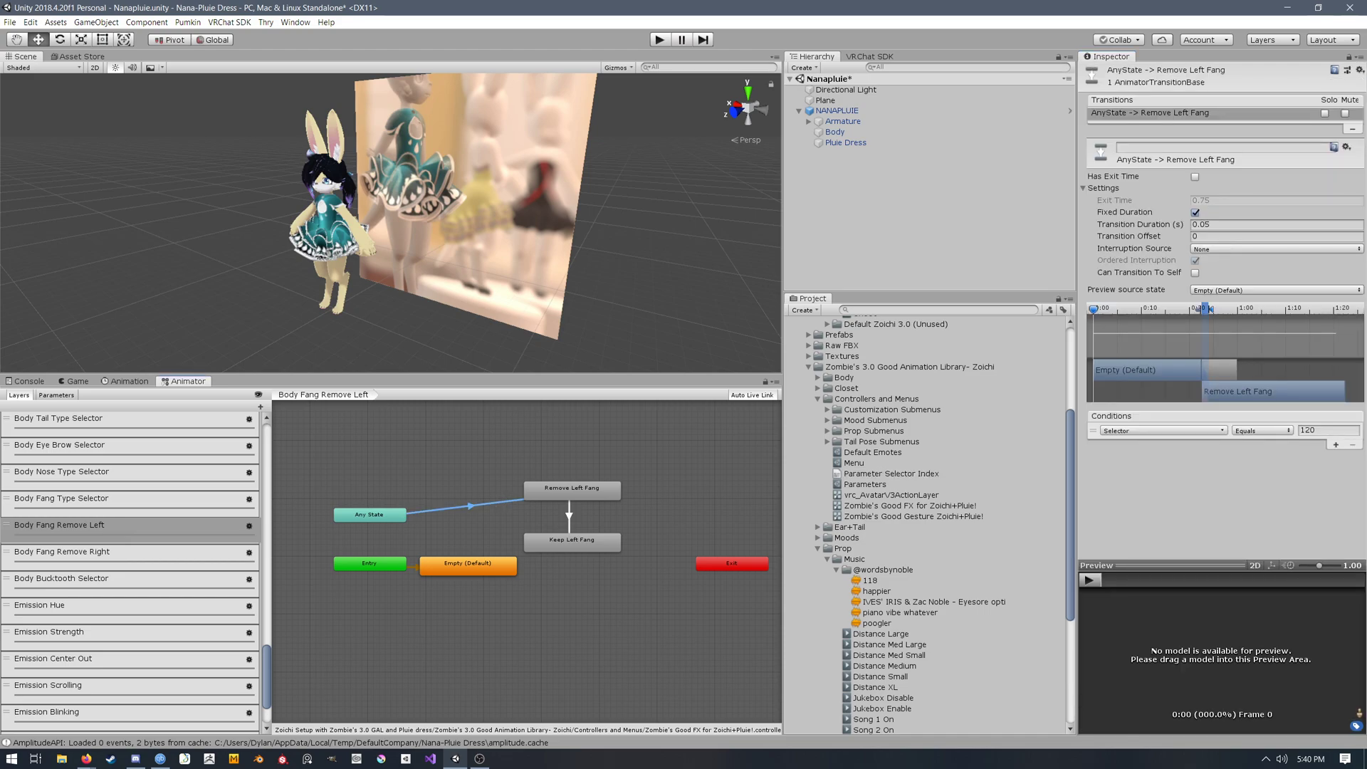
click(570, 512)
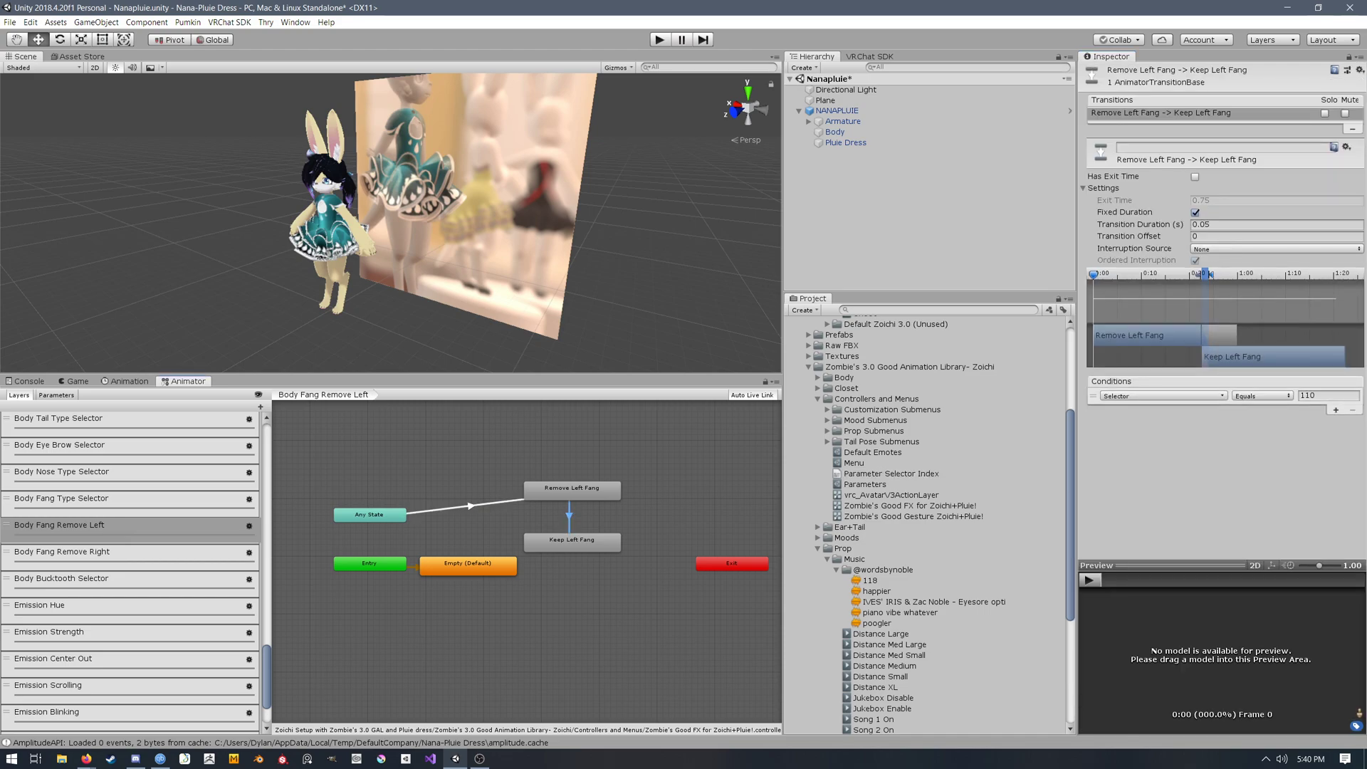
click(1323, 396)
middle_drag(576, 617, 582, 608)
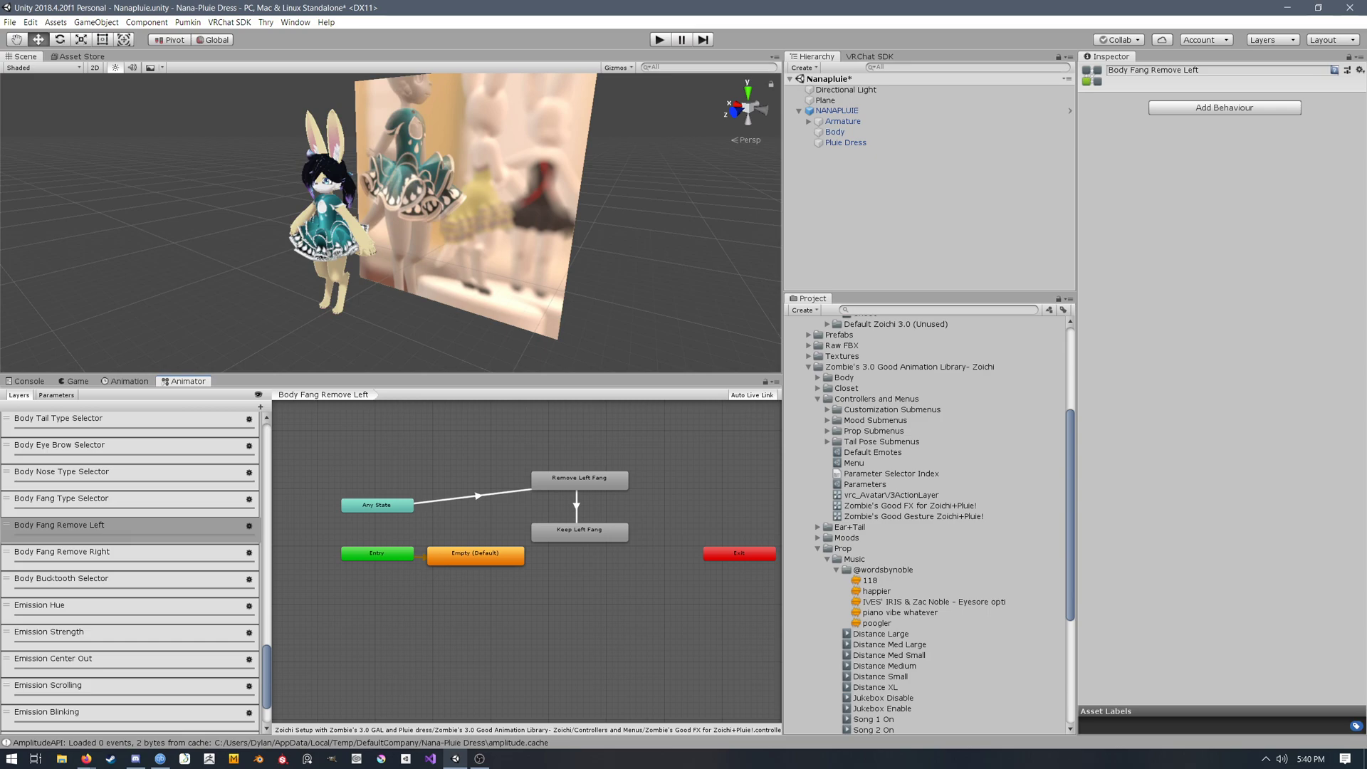
Step: View the Body Fang Remove Right and Body Bucktooth Selector layers, ending on the Emission Hue layer
click(128, 556)
click(172, 578)
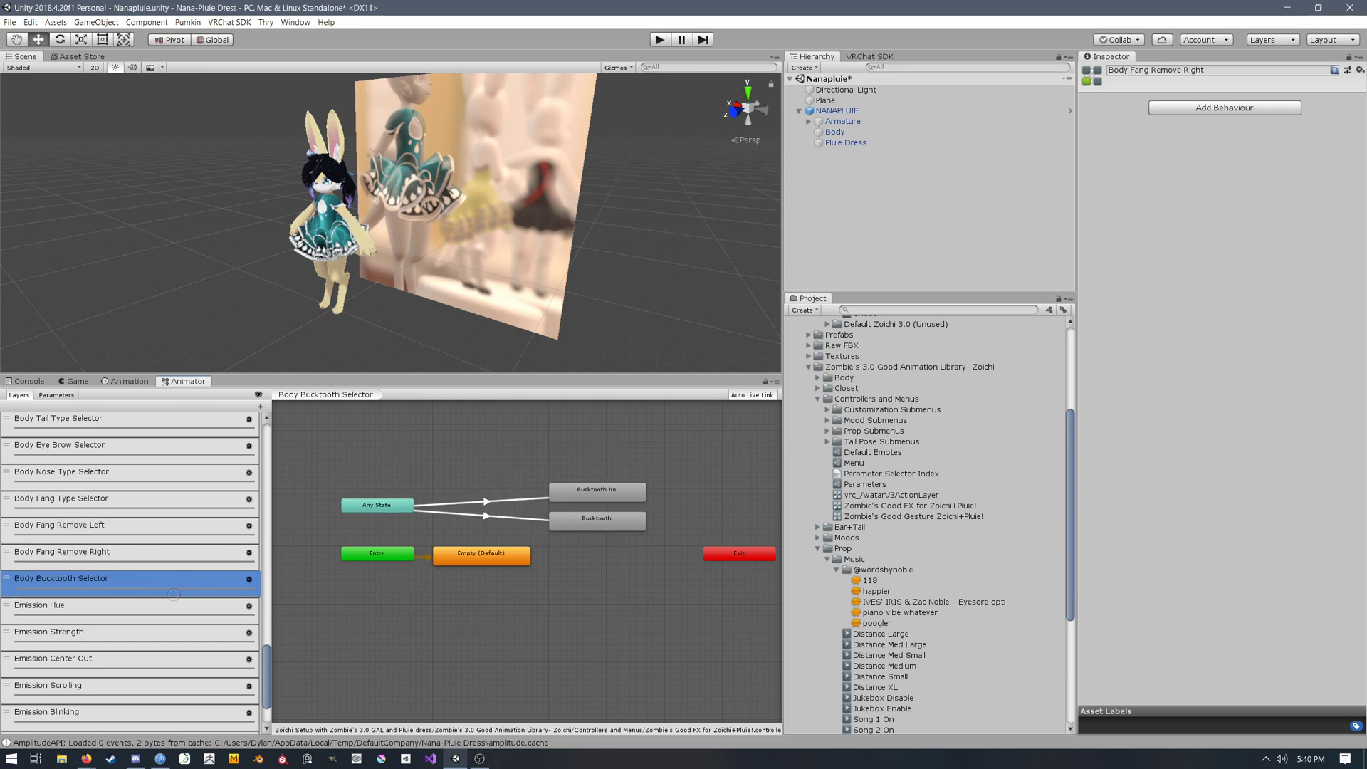
scroll(172, 595, down, 1)
click(173, 570)
middle_drag(526, 570, 499, 554)
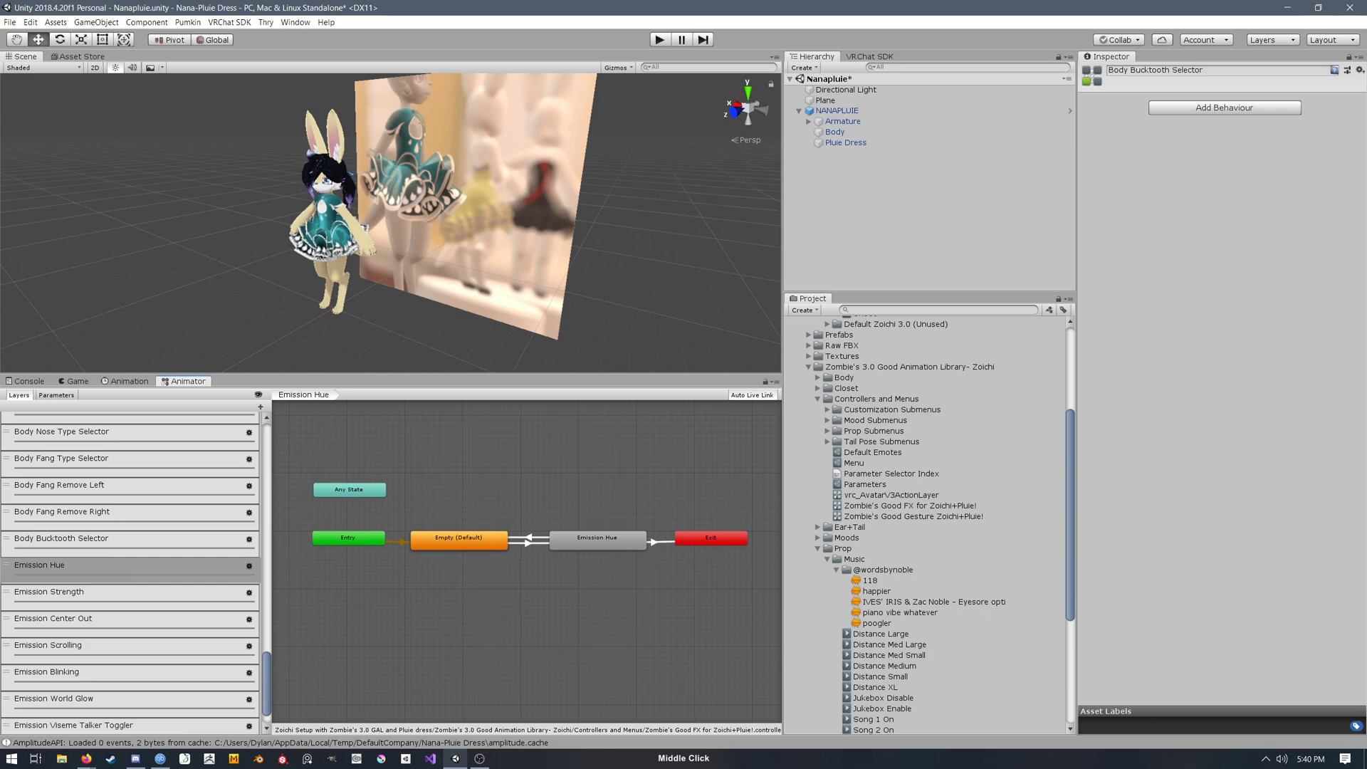
scroll(128, 562, down, 1)
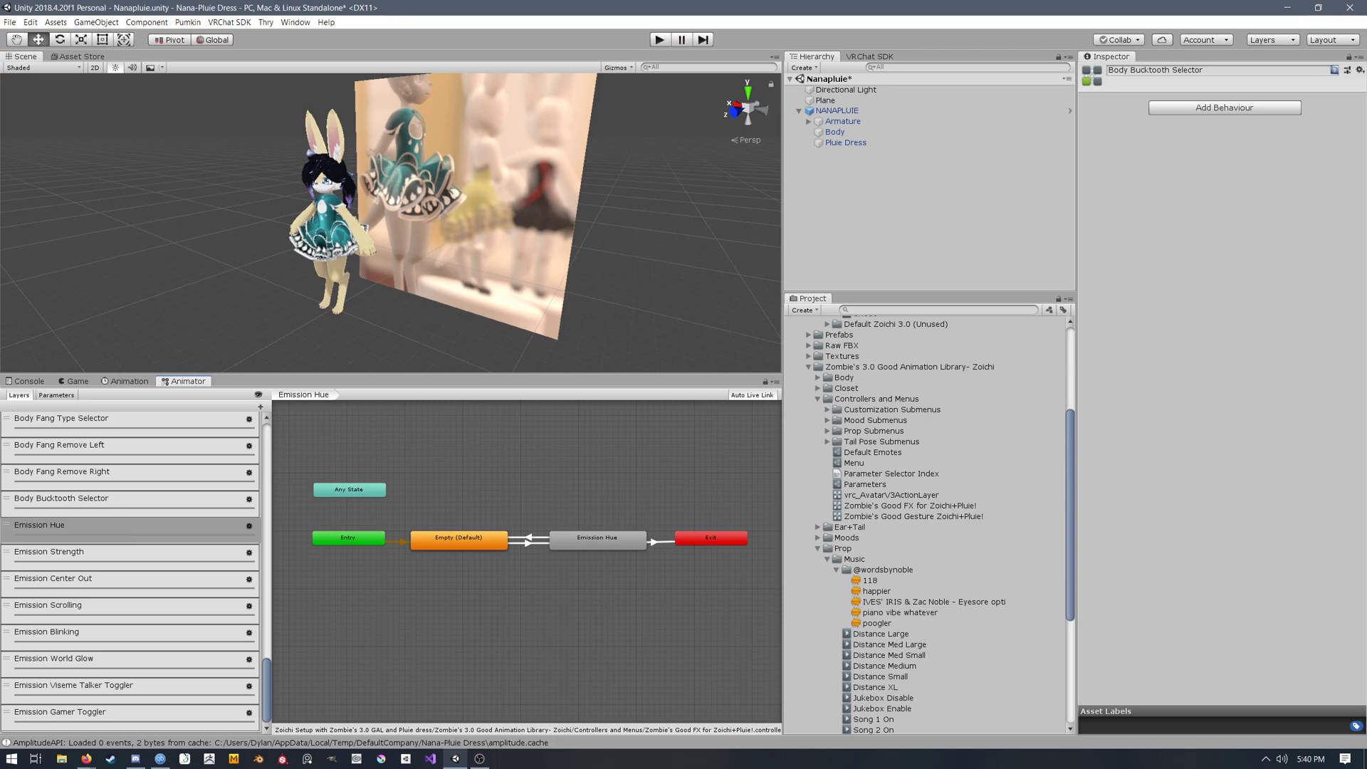
Step: Inspect the Emission Hue layer's Empty (Default) state and its Avatar Parameter Driver for HueEmission
click(472, 540)
middle_drag(472, 540, 467, 544)
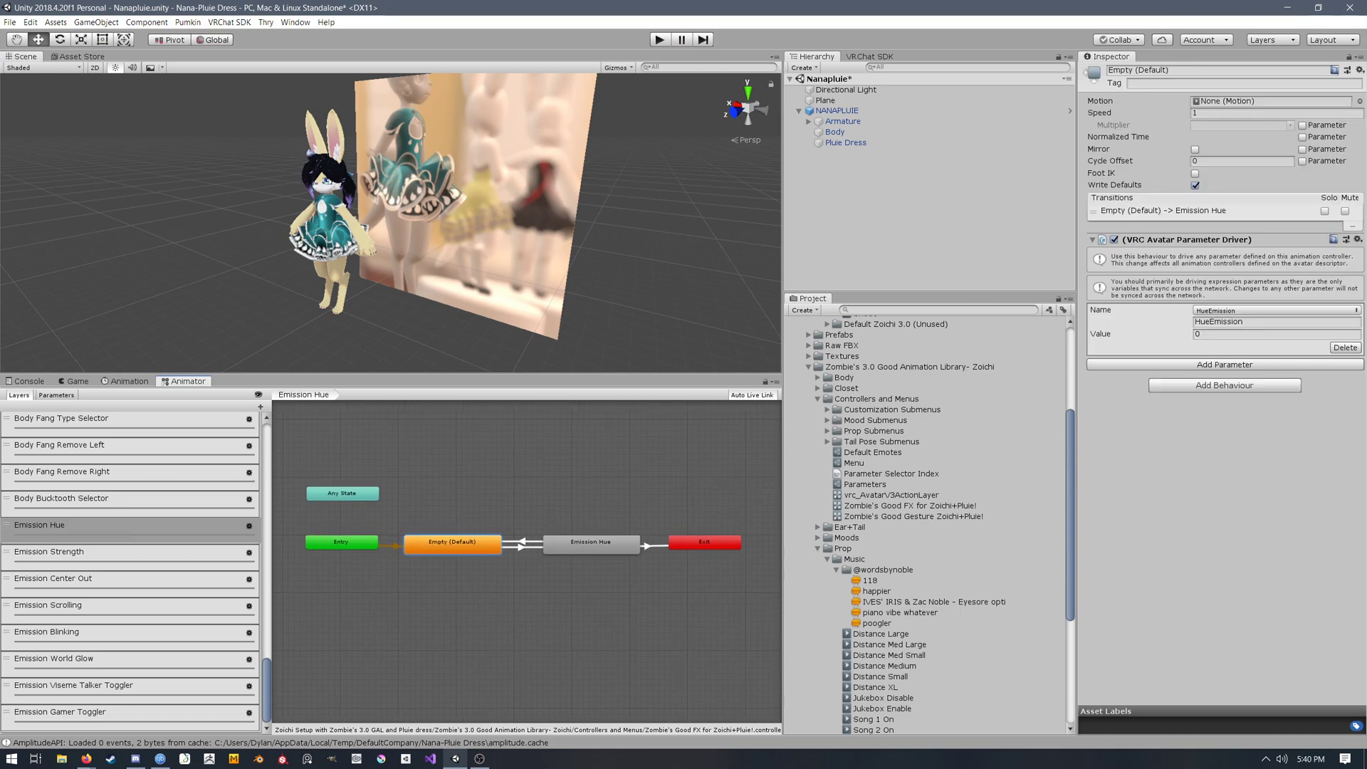
click(1275, 333)
click(527, 613)
click(452, 545)
middle_drag(452, 545, 447, 534)
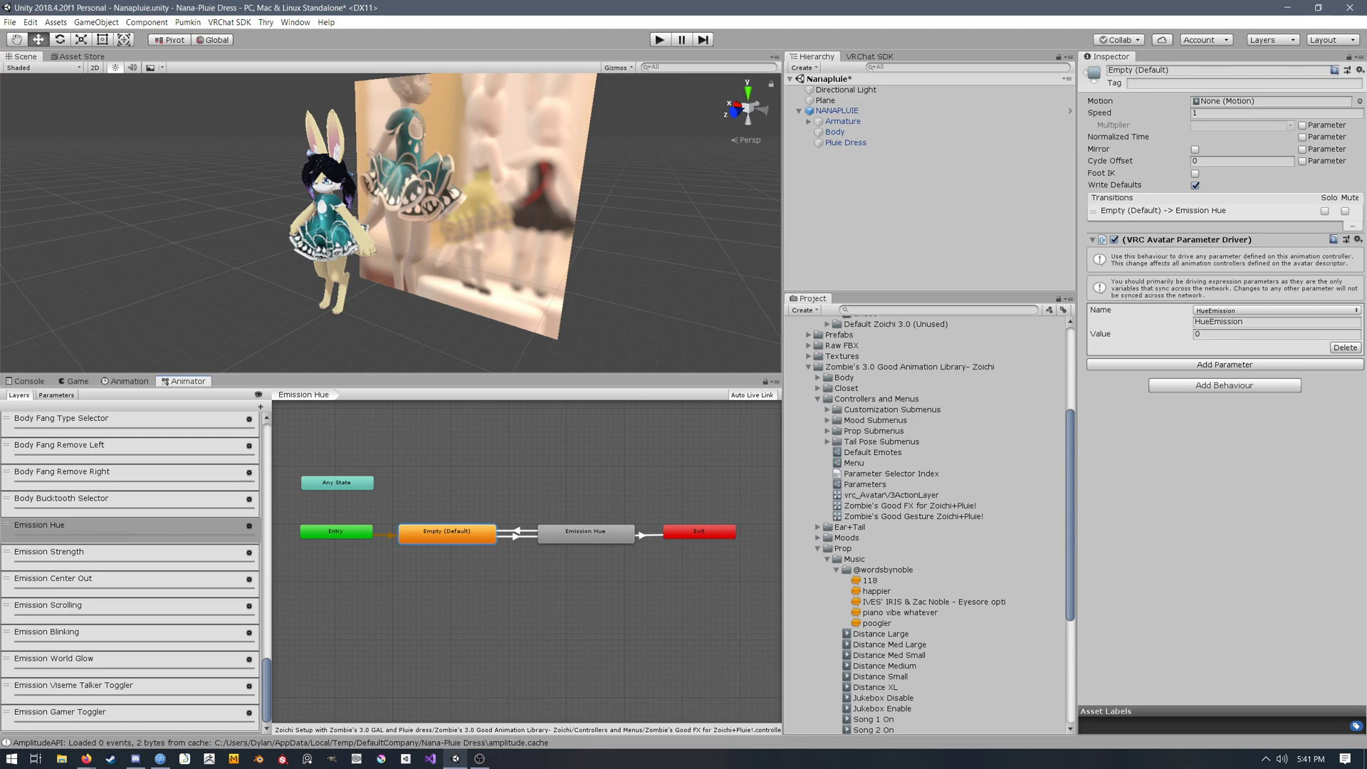
scroll(929, 525, down, 8)
scroll(928, 526, up, 9)
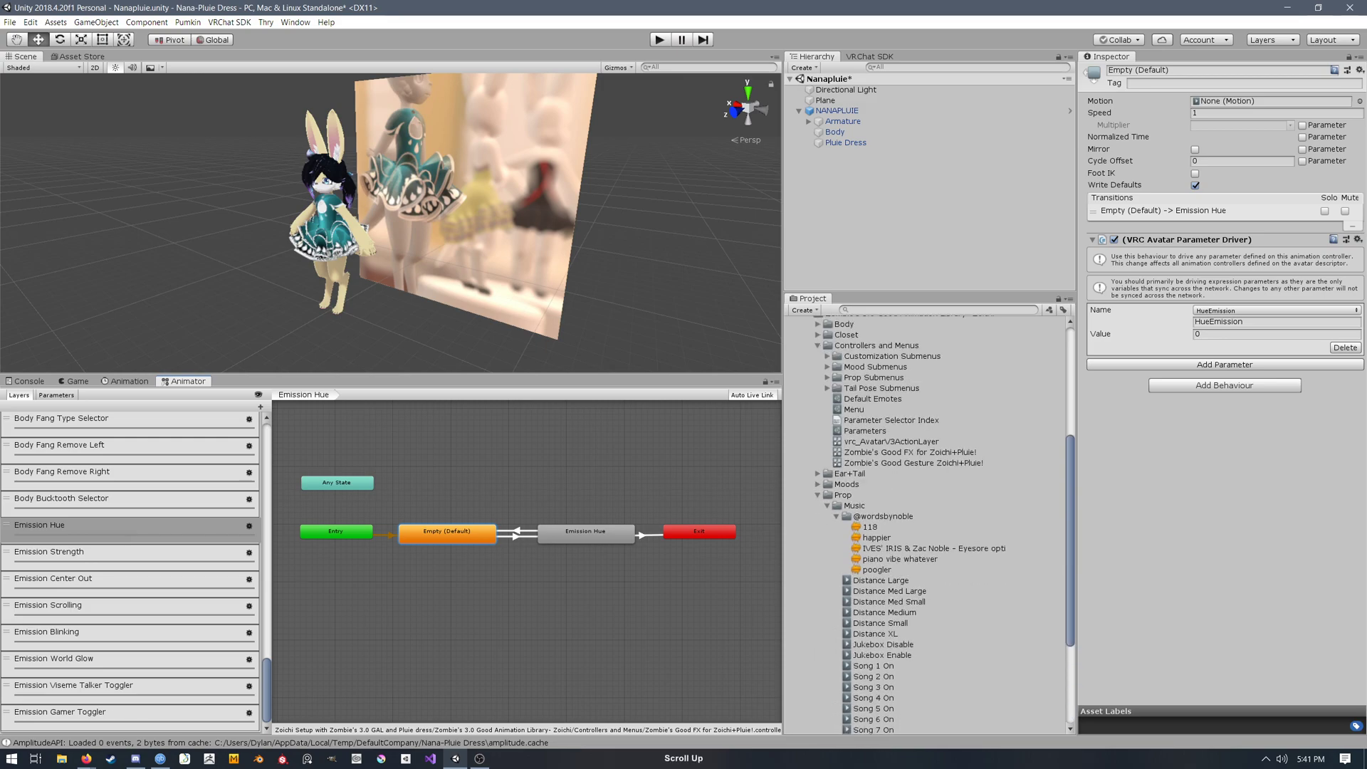
scroll(928, 525, up, 3)
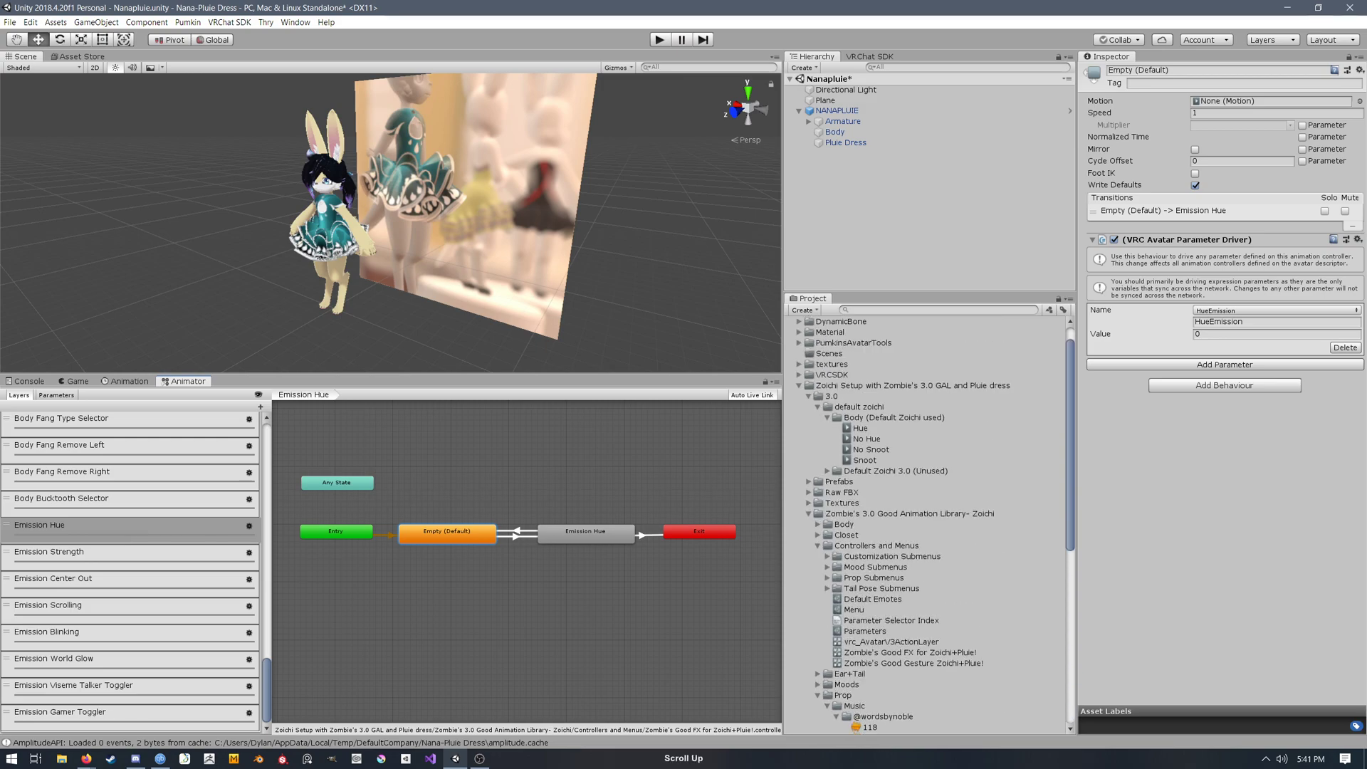
scroll(928, 526, down, 8)
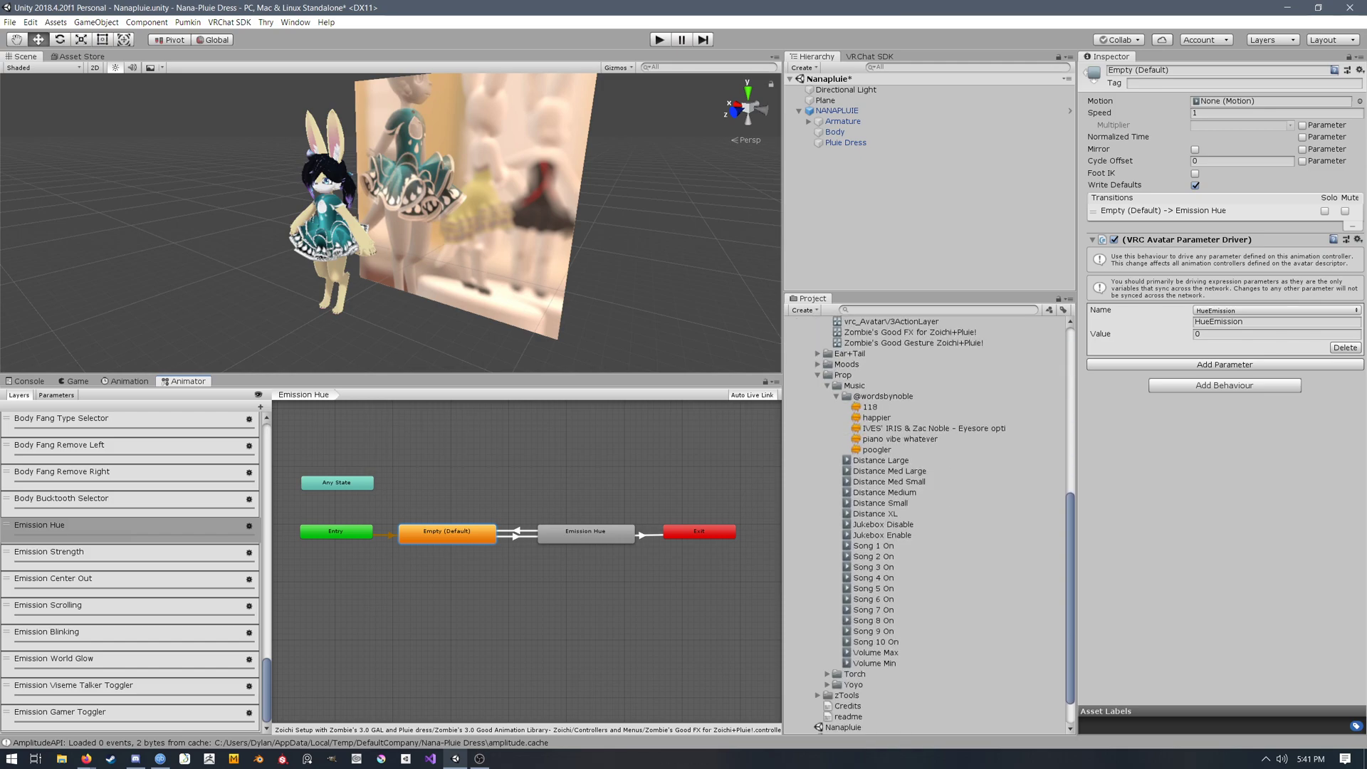
Step: Inspect the Empty (Default) to Emission Hue transition and the blend tree inside Emission Hue, returning to the layer's state graph
click(520, 536)
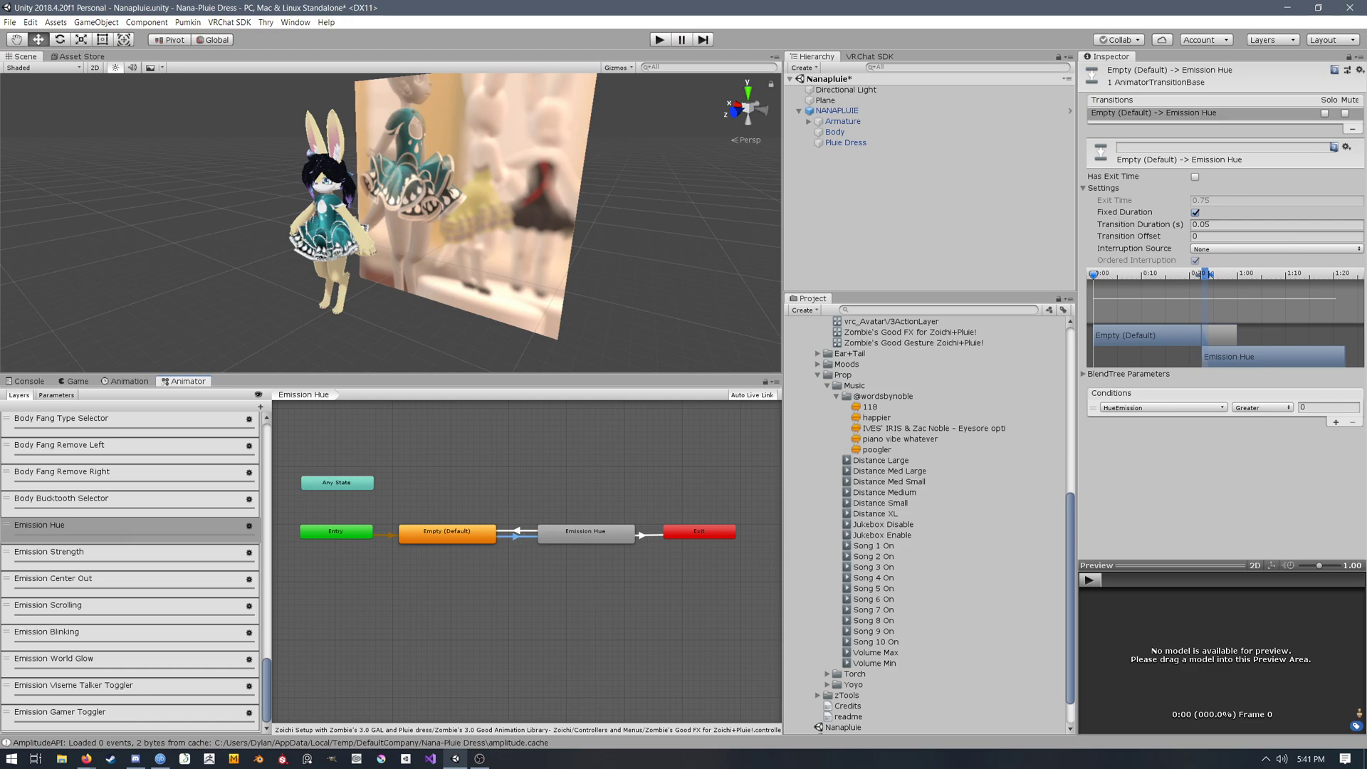
click(585, 534)
double_click(585, 534)
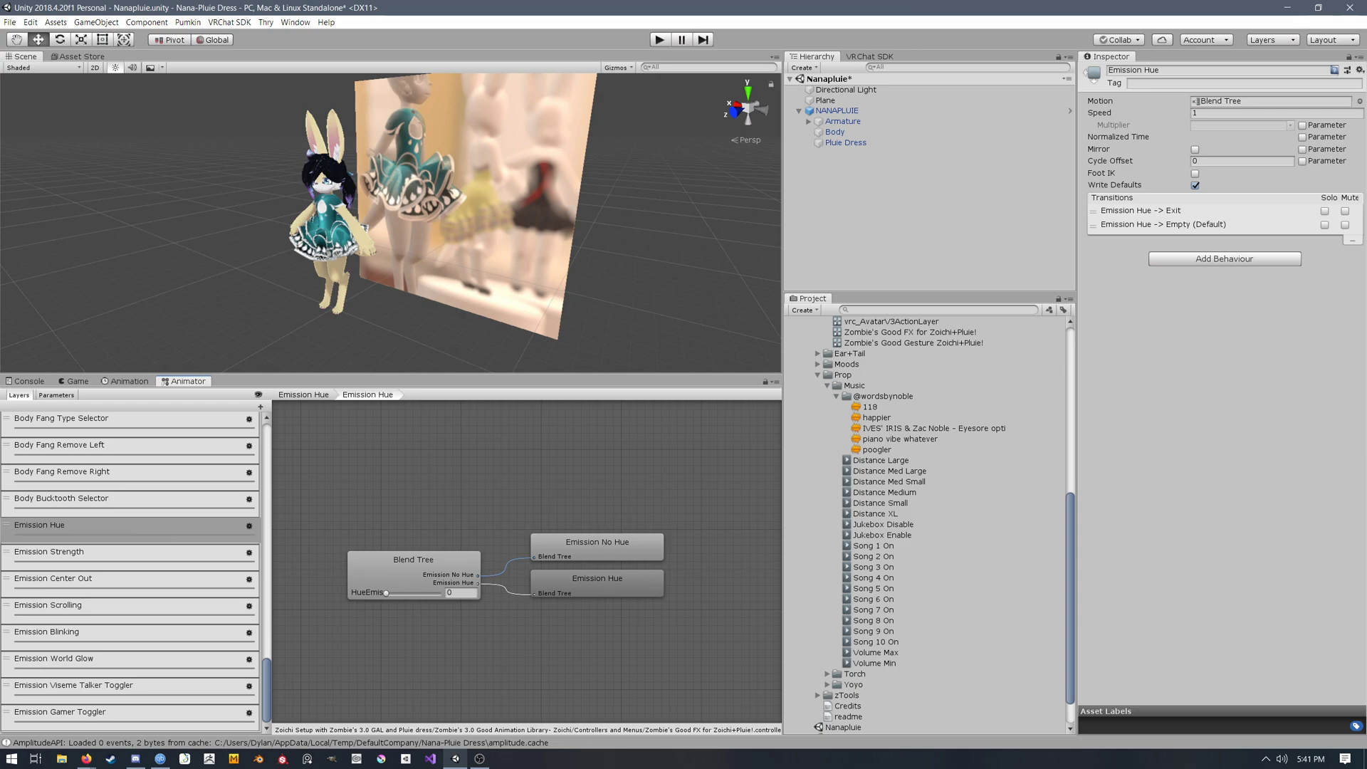
click(420, 561)
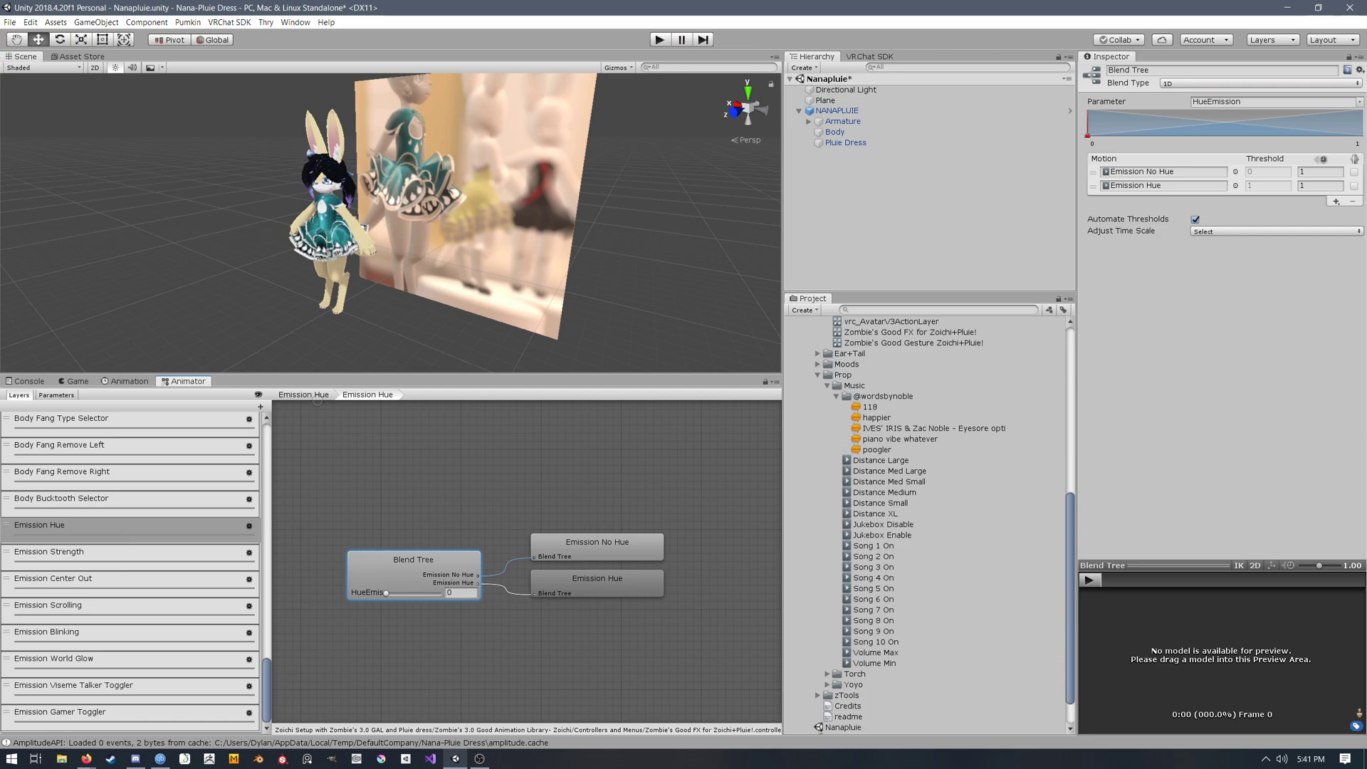
click(318, 396)
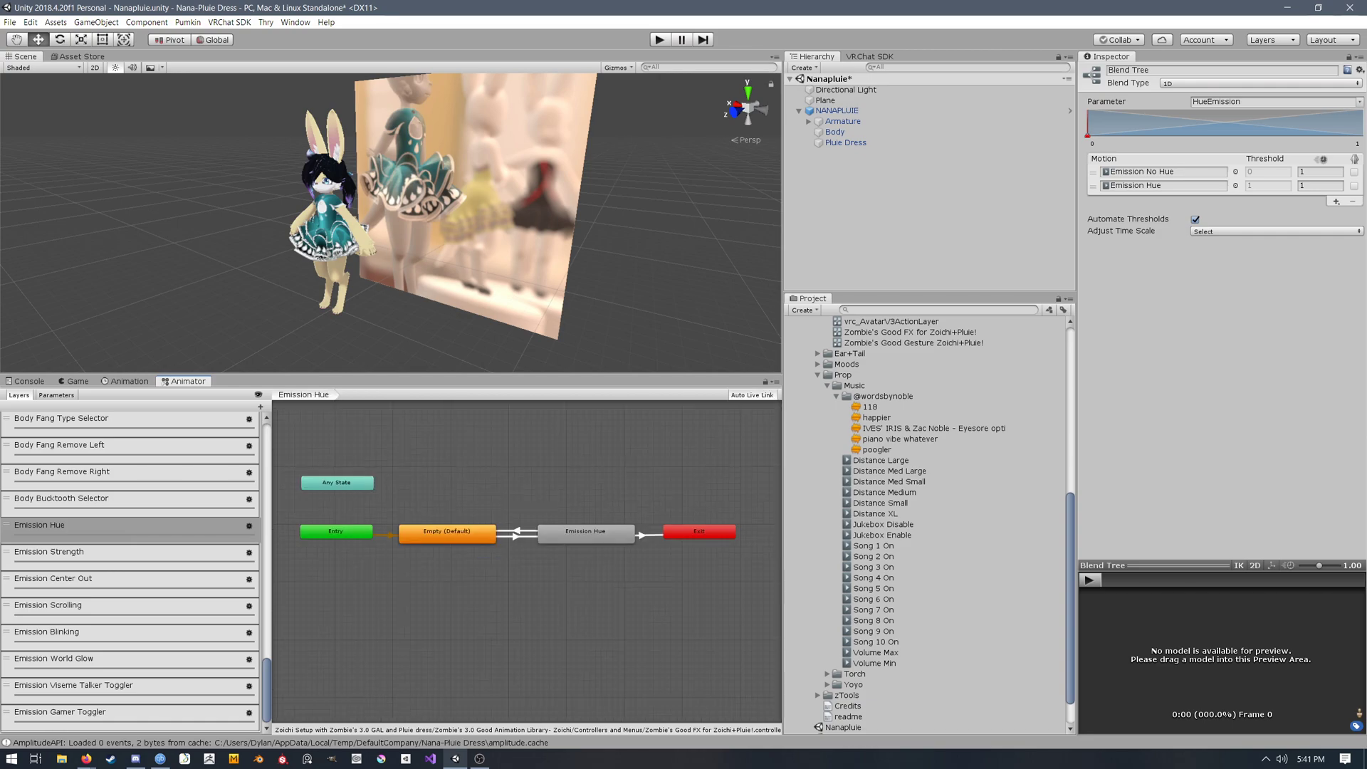
Step: Compare the selector conditions on the transitions from Emission Hue to Exit and from Emission Hue to Empty (Default)
click(655, 534)
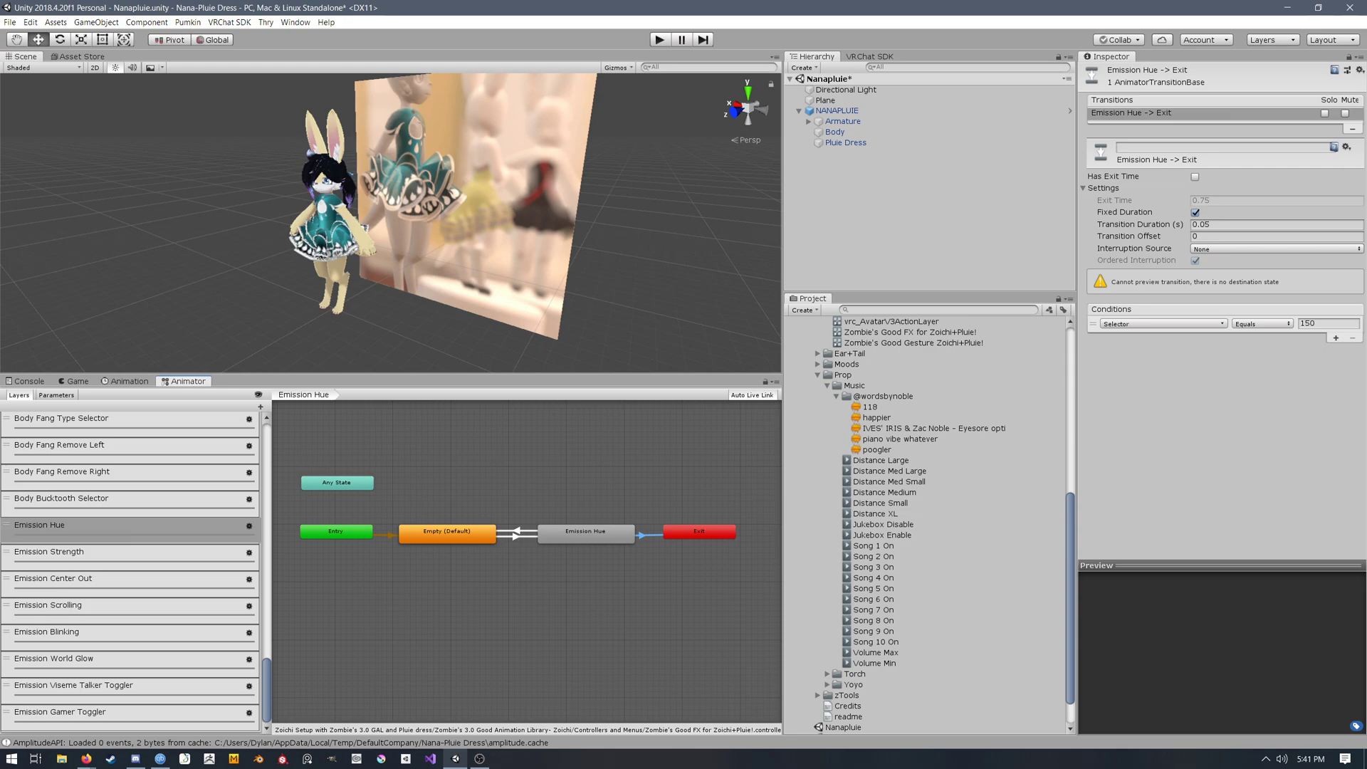
click(446, 536)
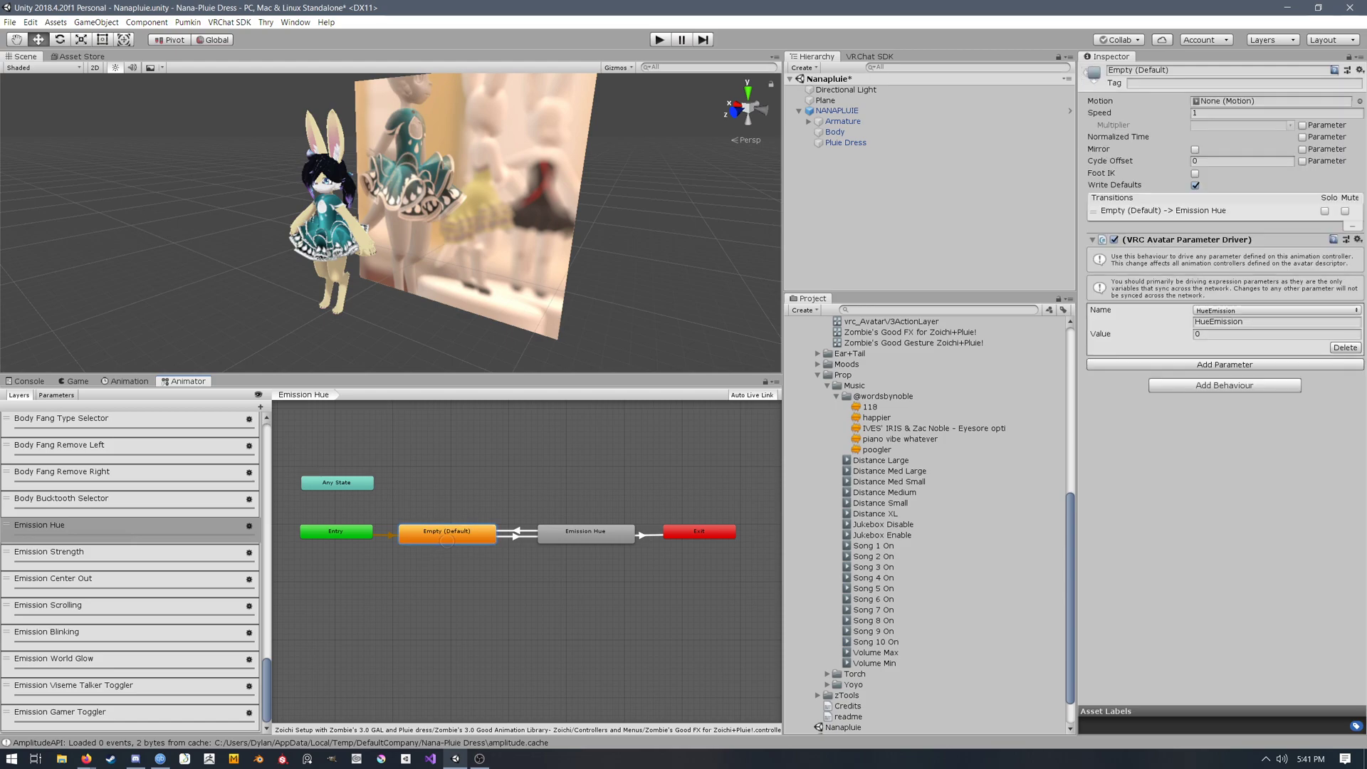
click(654, 536)
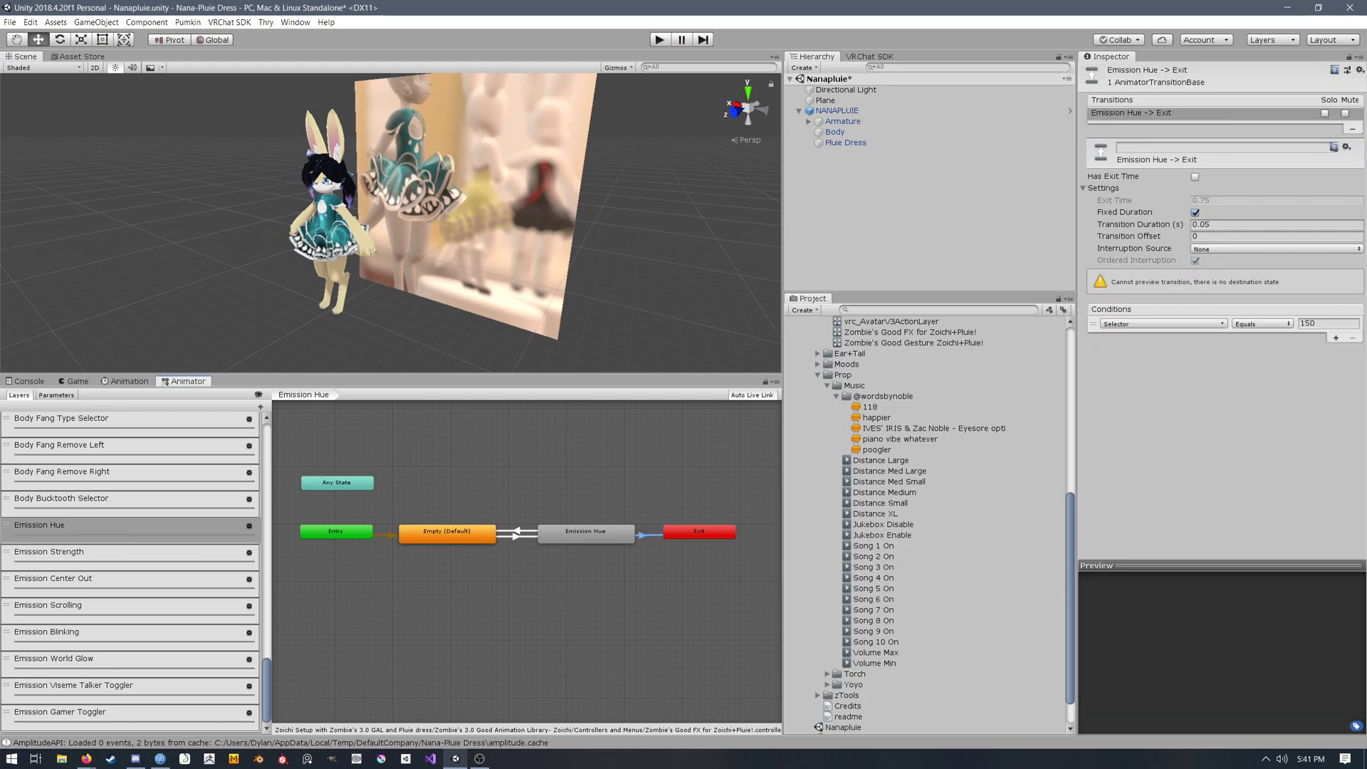
click(518, 531)
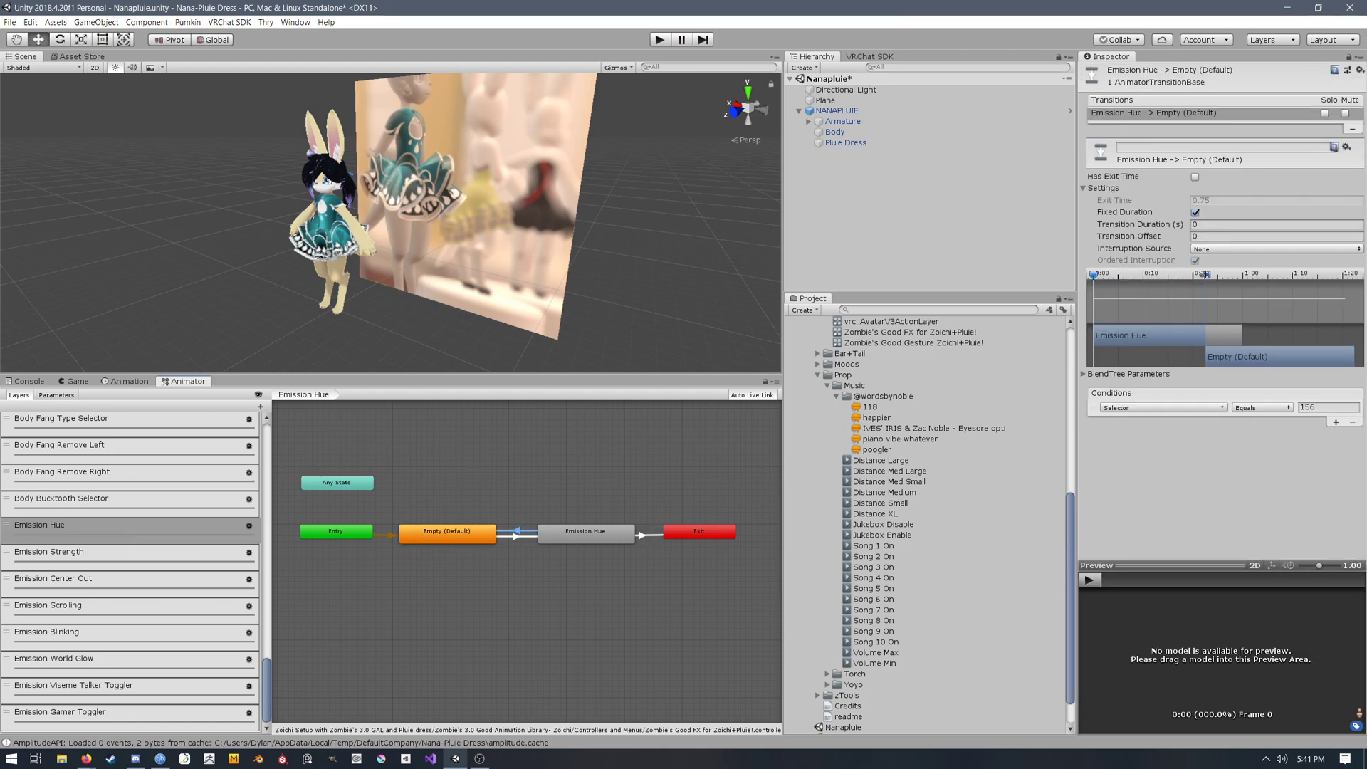
click(1318, 409)
click(1329, 408)
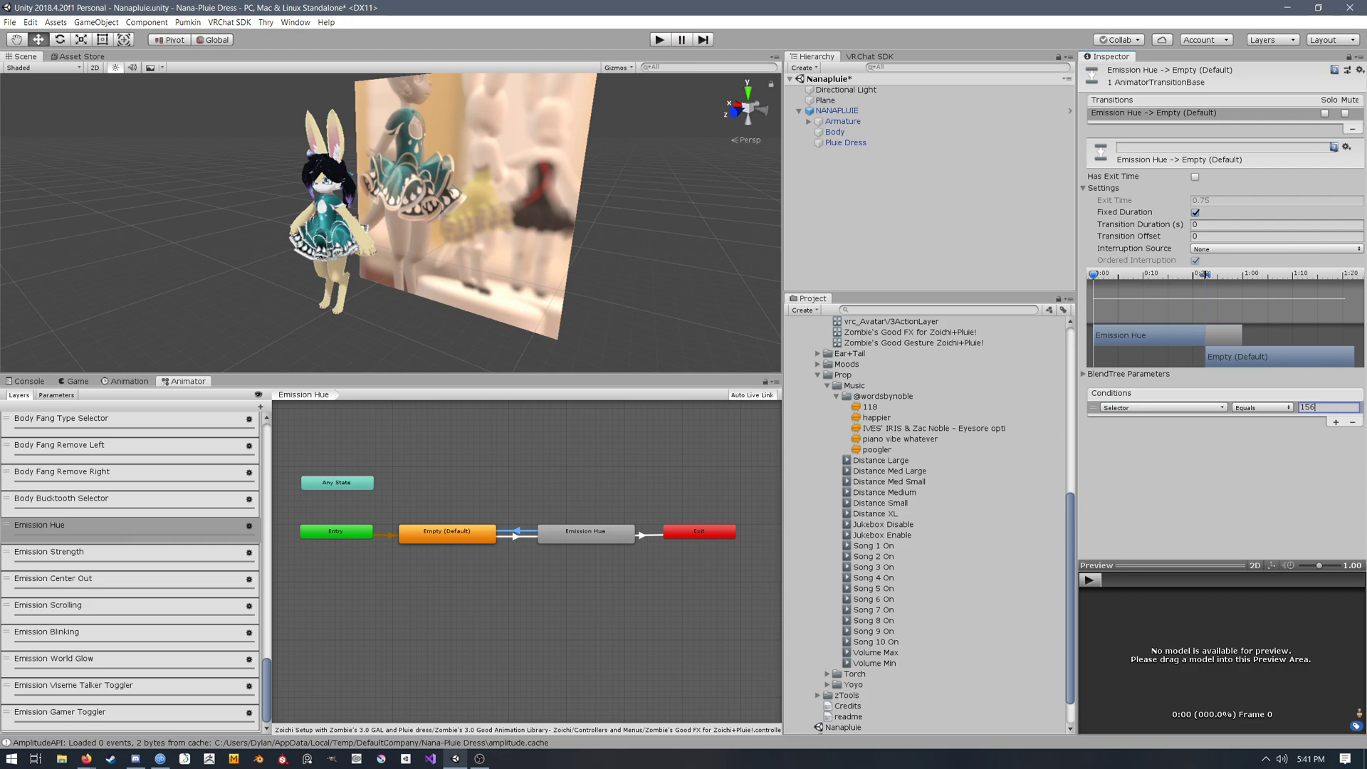
click(1318, 408)
Step: Review the Emission Hue state, its two outgoing transitions and the Empty (Default) state that resets the hue
click(613, 530)
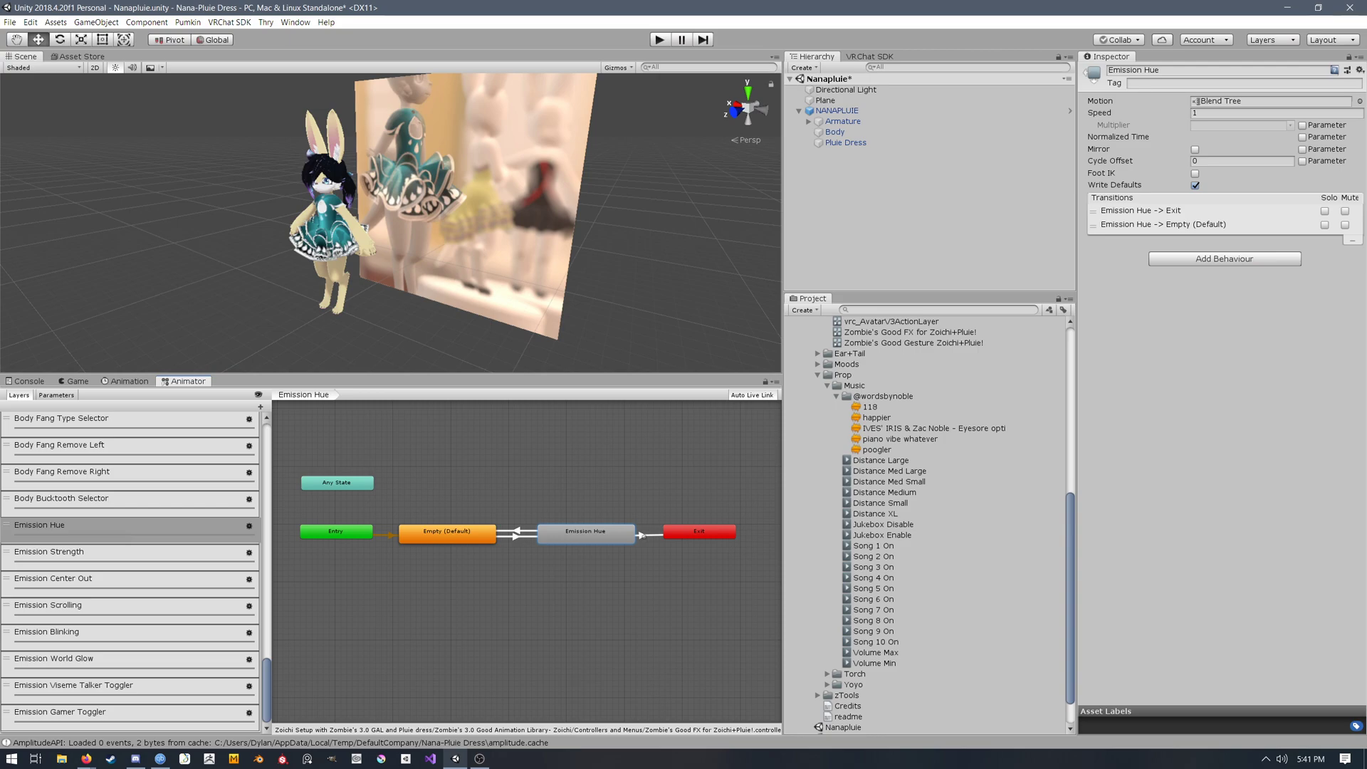
click(643, 535)
click(517, 530)
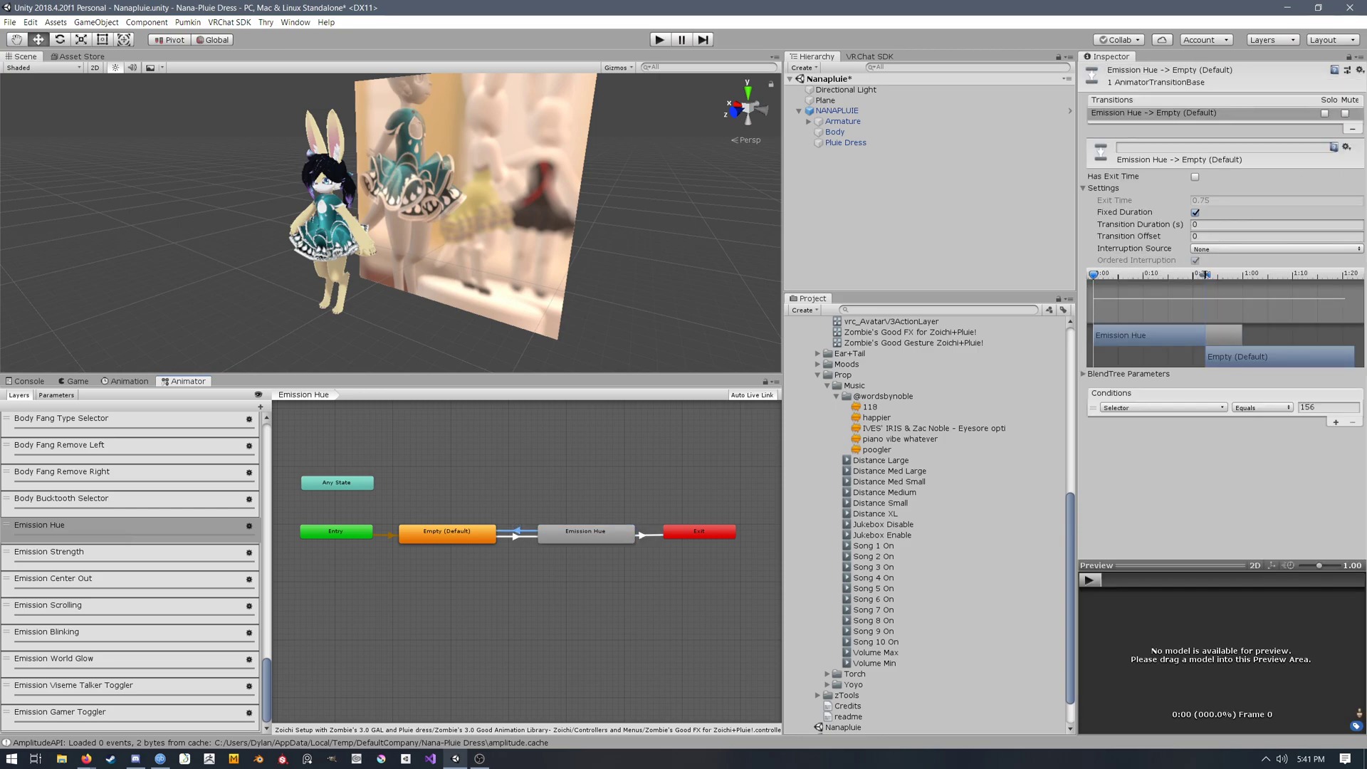
click(477, 530)
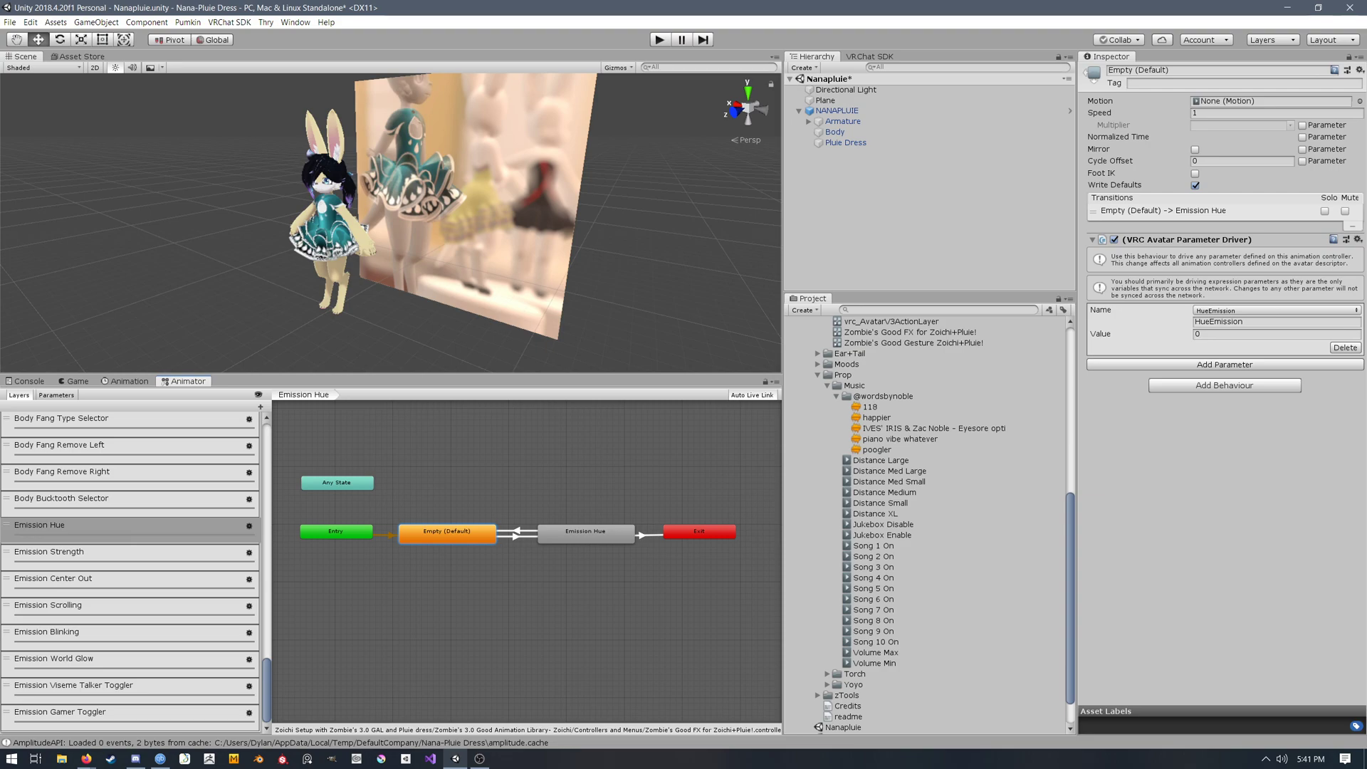
Step: Open the Emission Gamer Toggler layer and inspect the path from Empty (Default) through Gamer On and Listener to Gamer Off
click(161, 713)
middle_drag(526, 499, 516, 591)
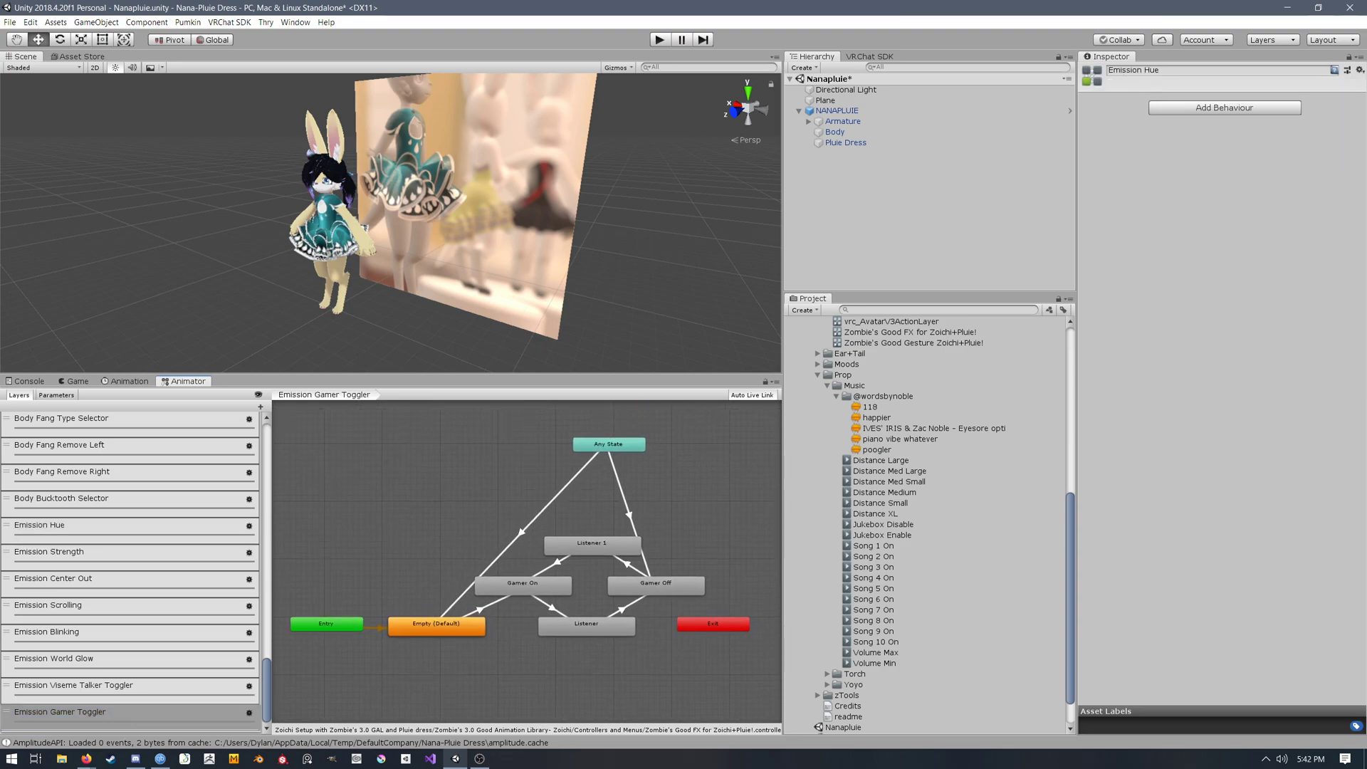
click(481, 609)
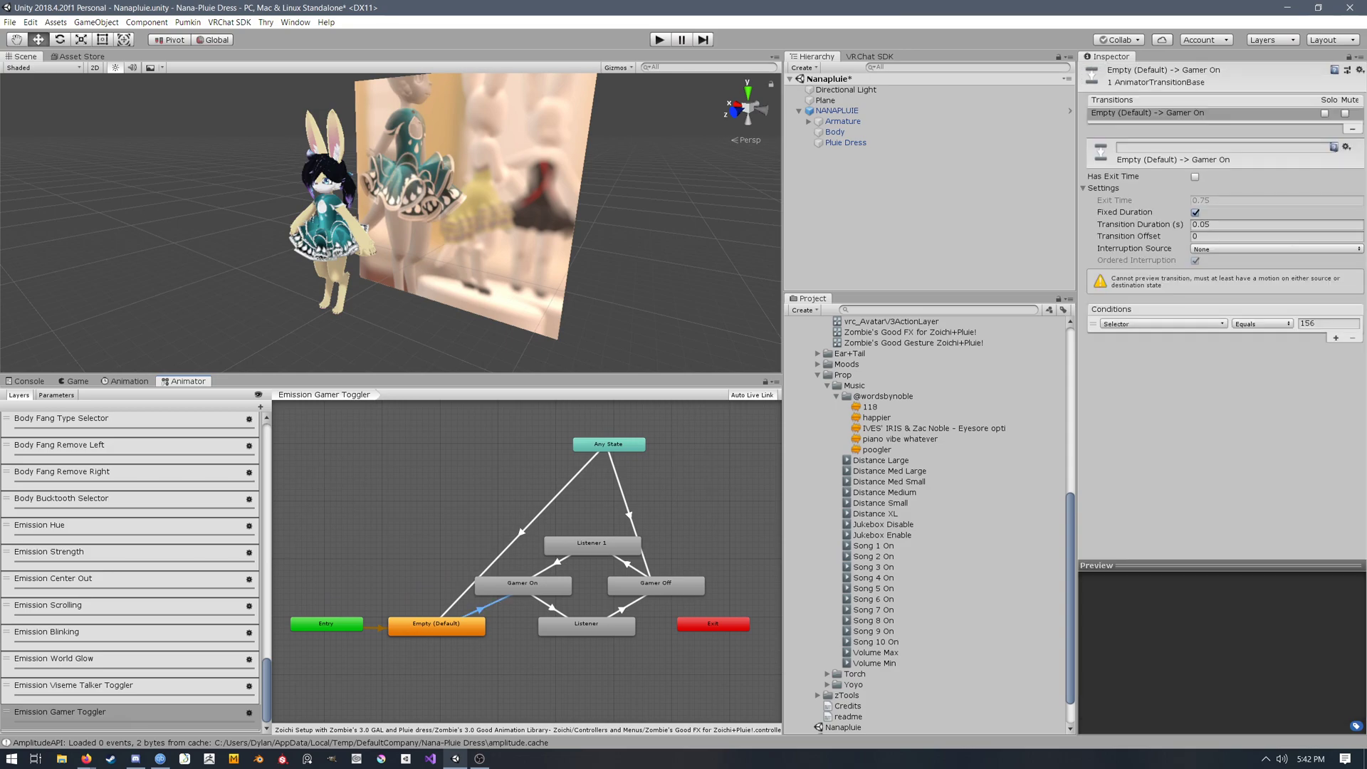
click(522, 585)
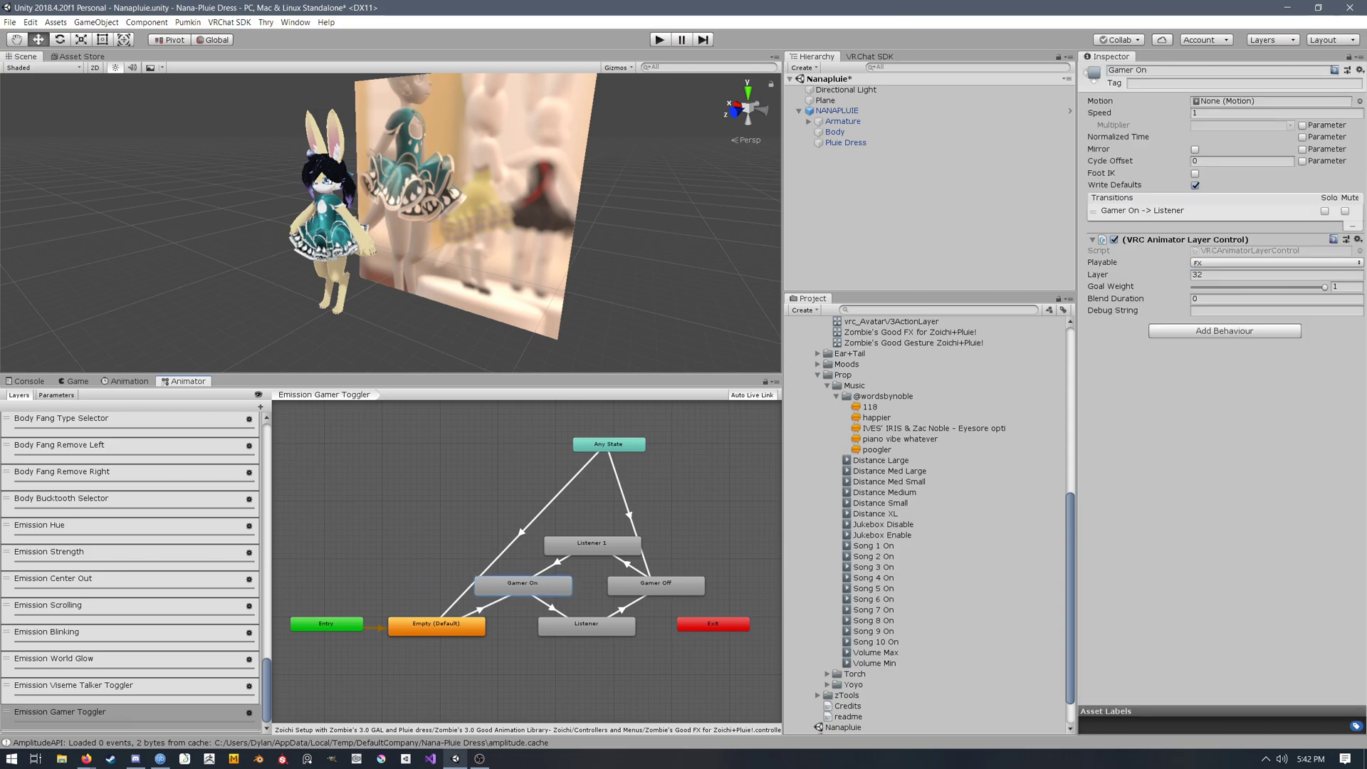
click(553, 608)
click(622, 609)
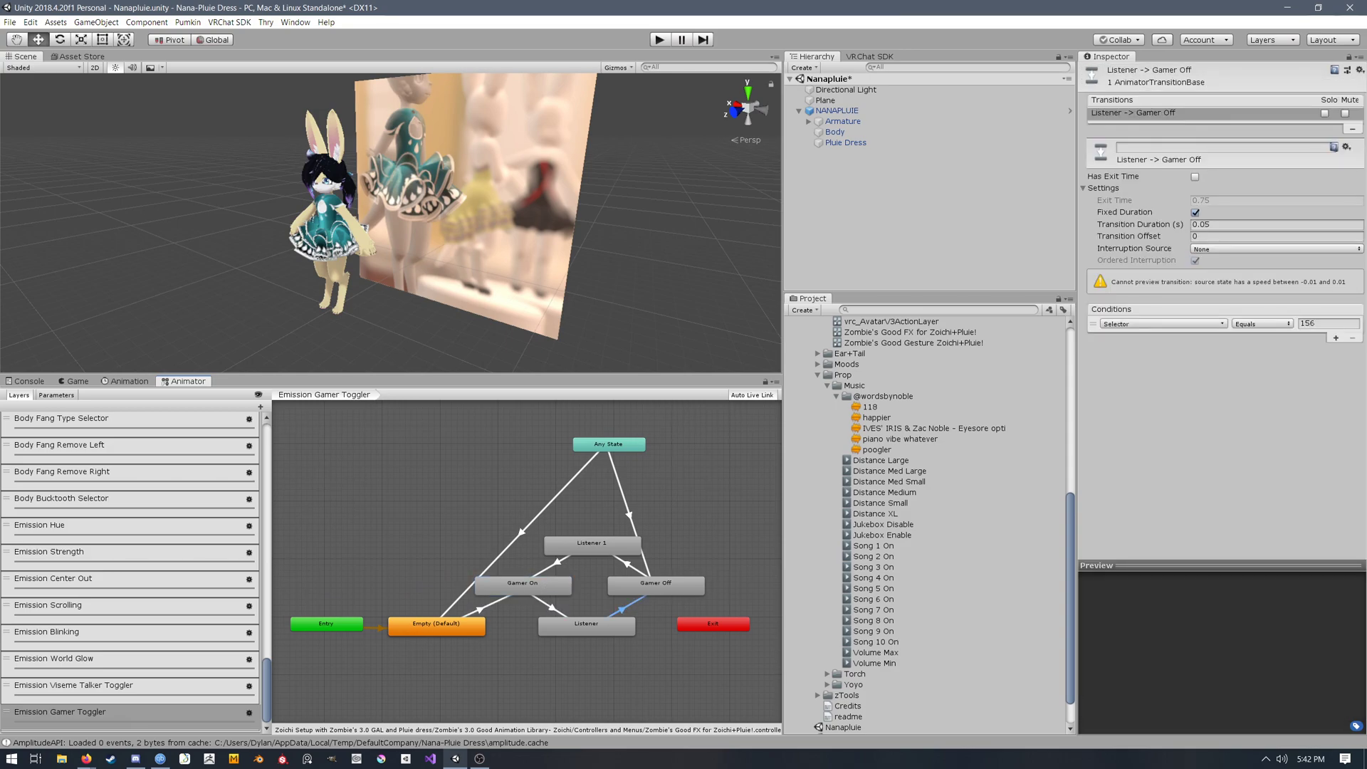
click(574, 629)
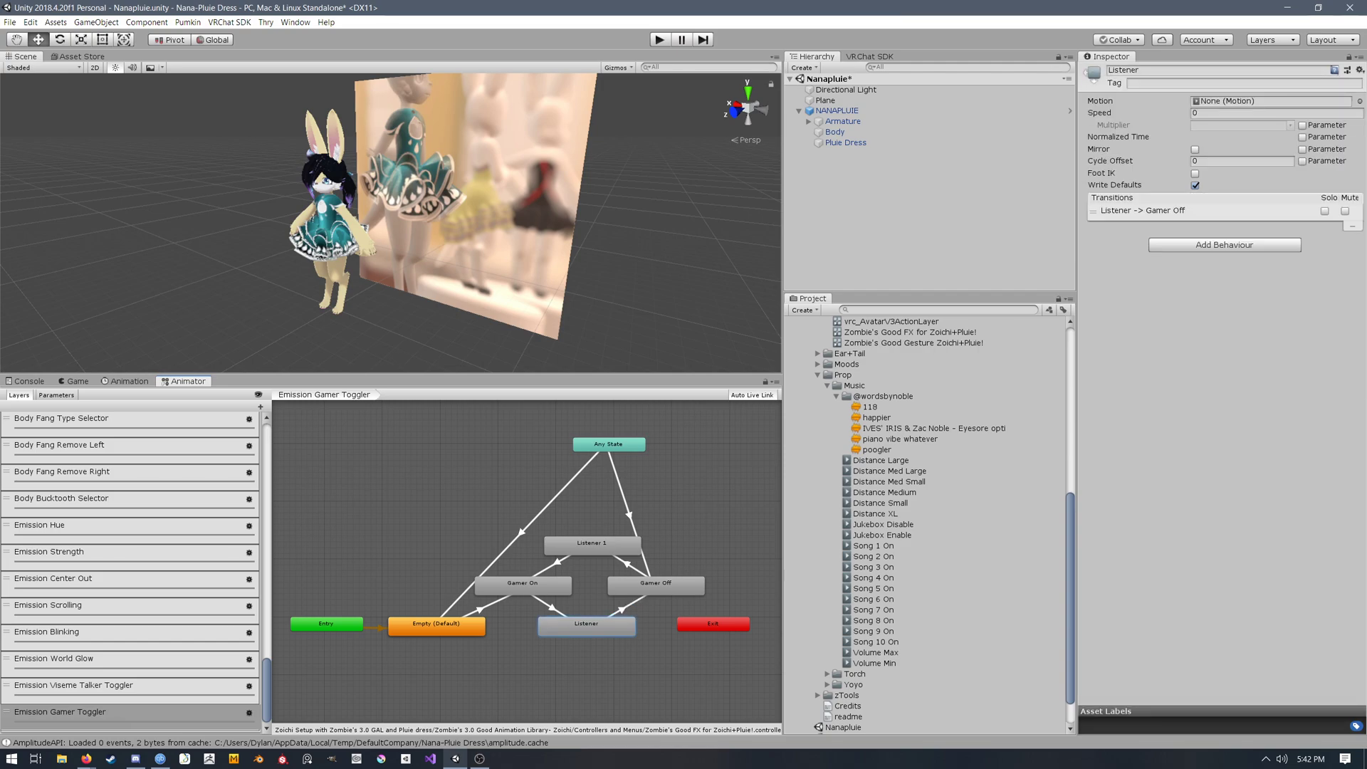
Step: Inspect the Any State transitions to Empty (Default) and Gamer Off, and the Gamer Off state's layer control
click(522, 532)
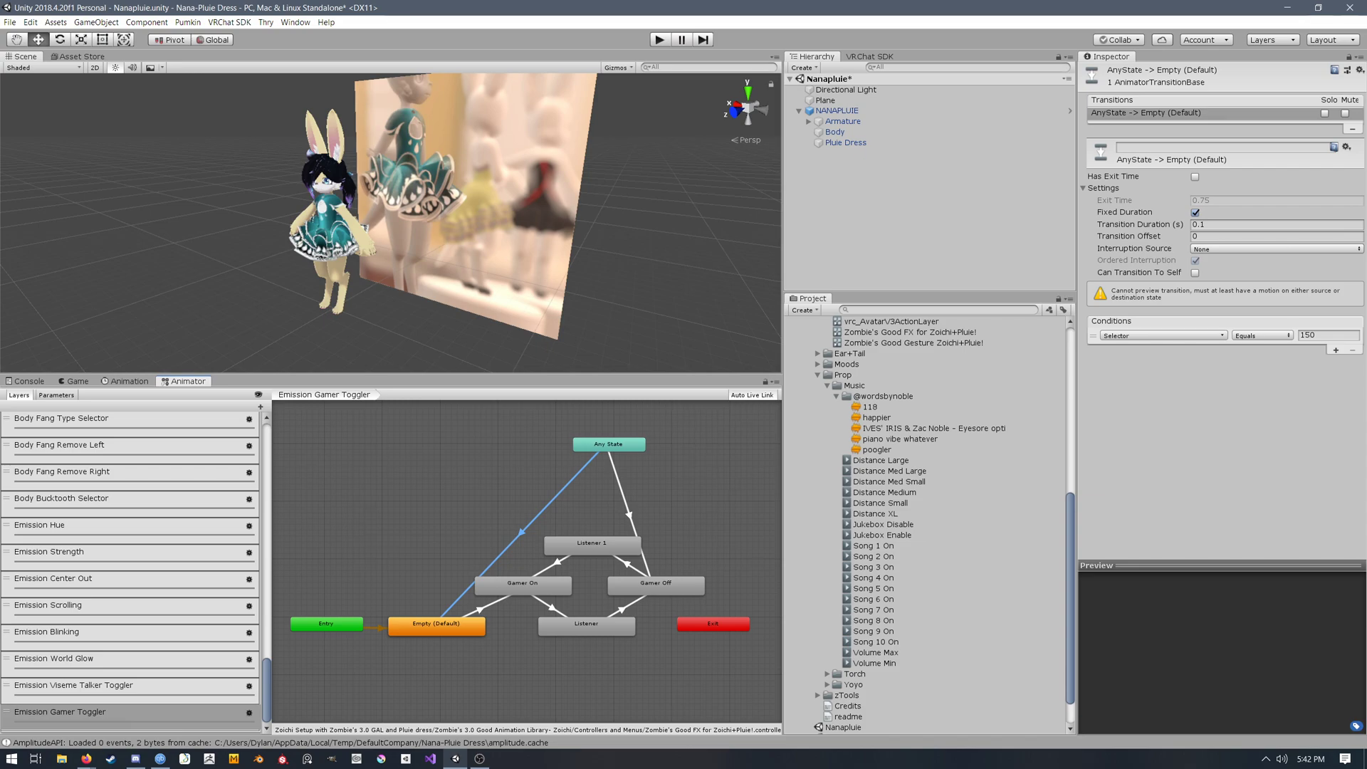
click(445, 628)
click(629, 515)
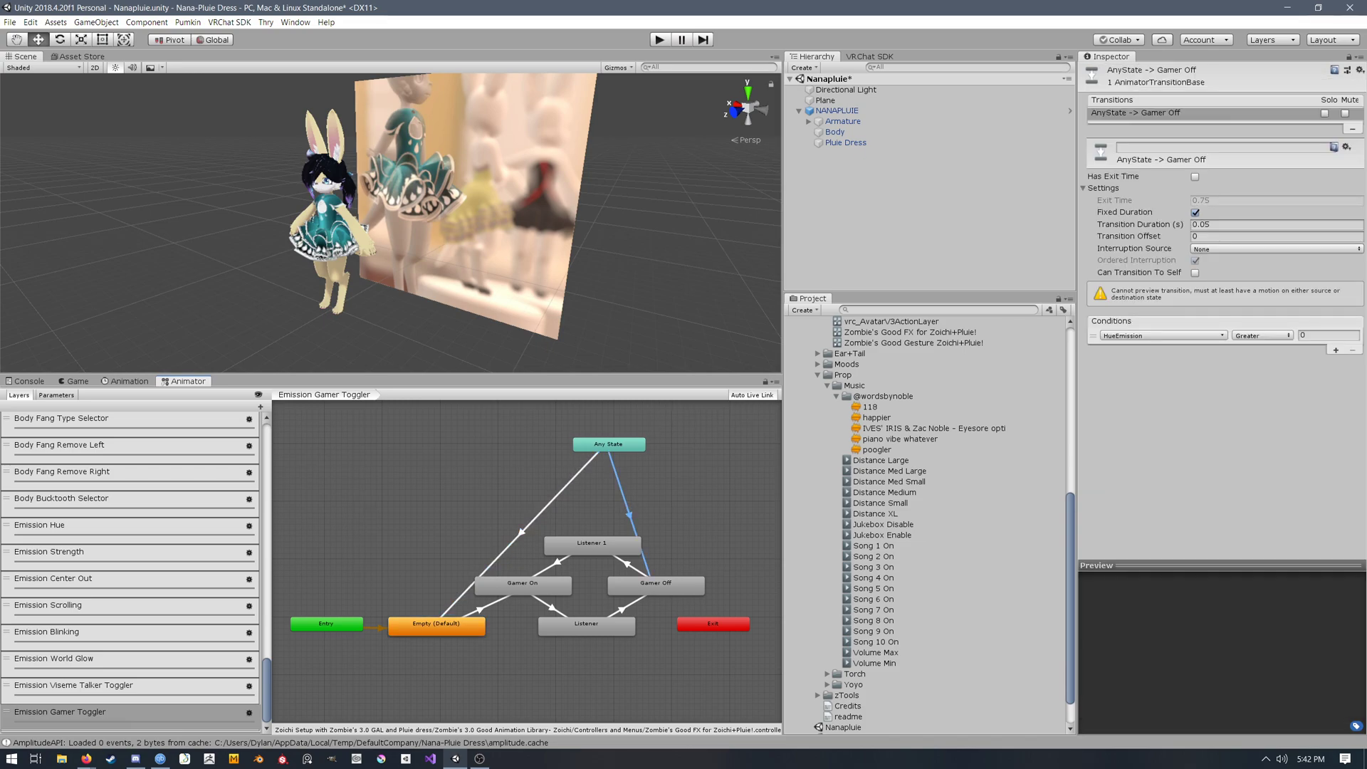
click(672, 584)
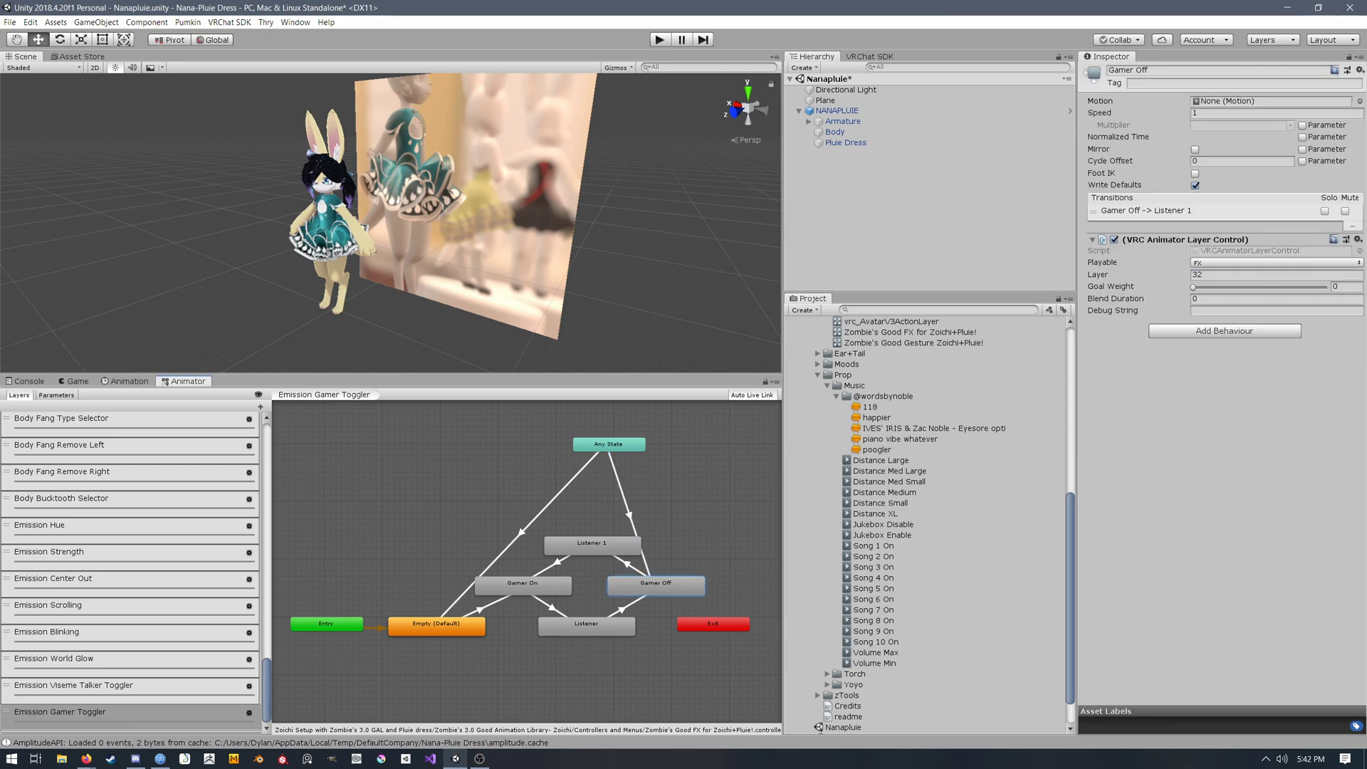
Step: Return to the Emission Hue layer and recheck the condition of its Emission Hue to Empty (Default) transition
click(78, 526)
middle_drag(508, 621, 521, 588)
click(510, 606)
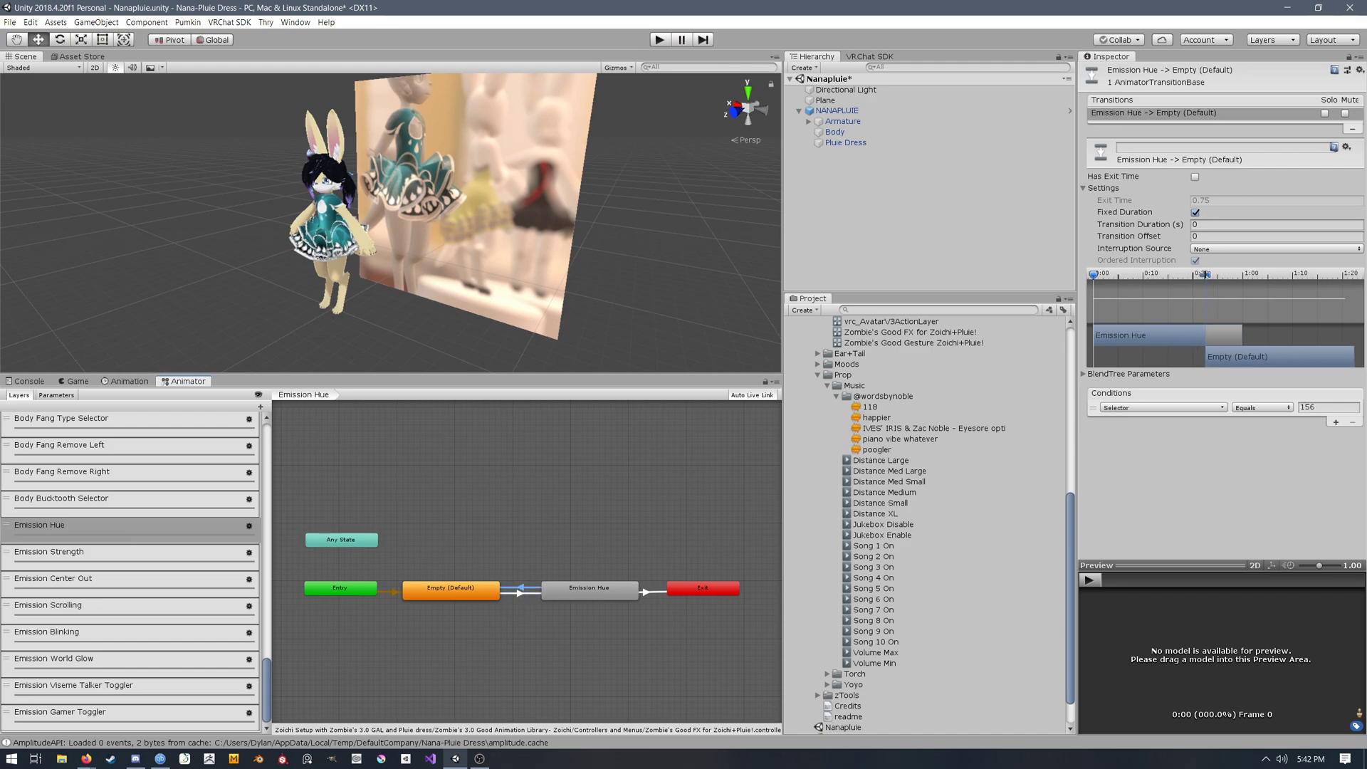
middle_drag(521, 587, 537, 559)
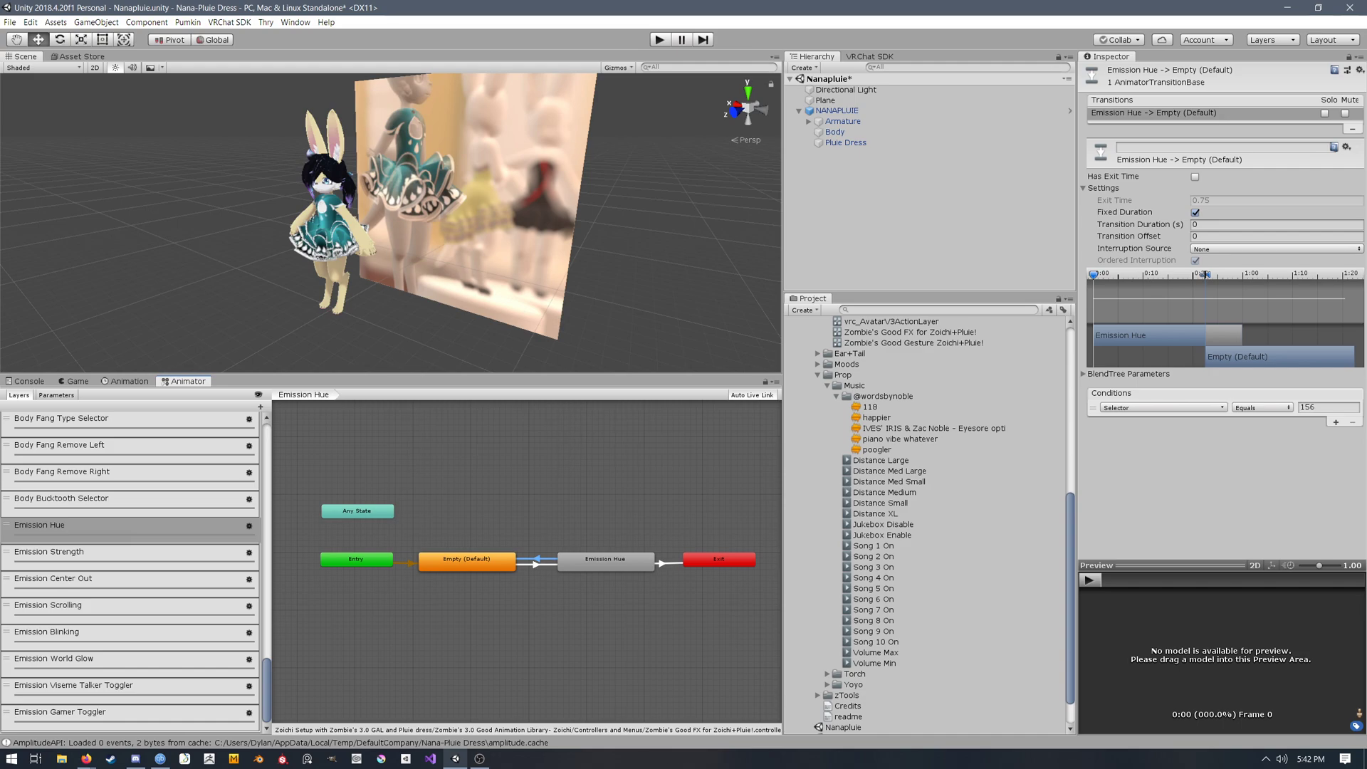
Step: Open the Emission Strength layer and inspect the condition on its Any State to Emission Strength transition
click(78, 554)
middle_drag(451, 546, 476, 554)
click(476, 522)
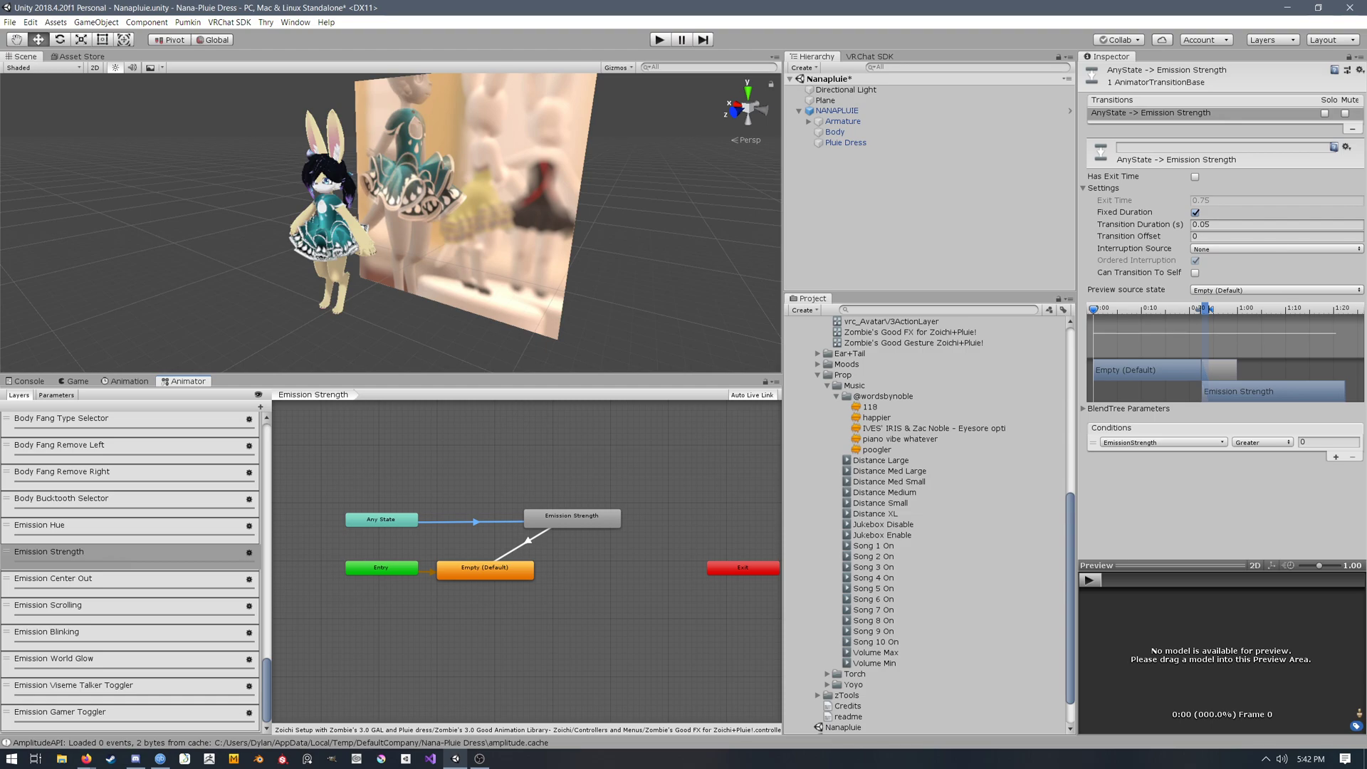
Step: Inspect the Emission Strength state's blend tree motion and the condition on its transition to Empty (Default)
double_click(573, 517)
click(331, 395)
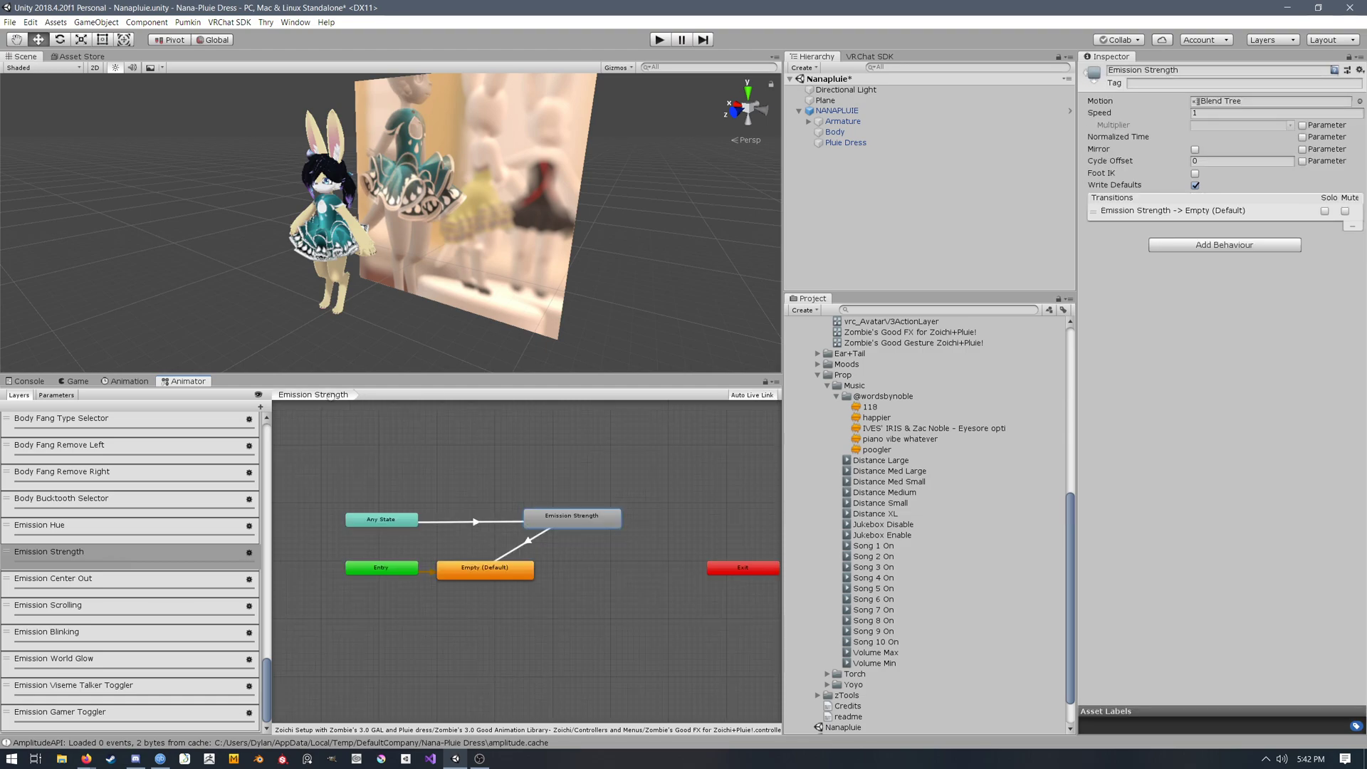
click(524, 546)
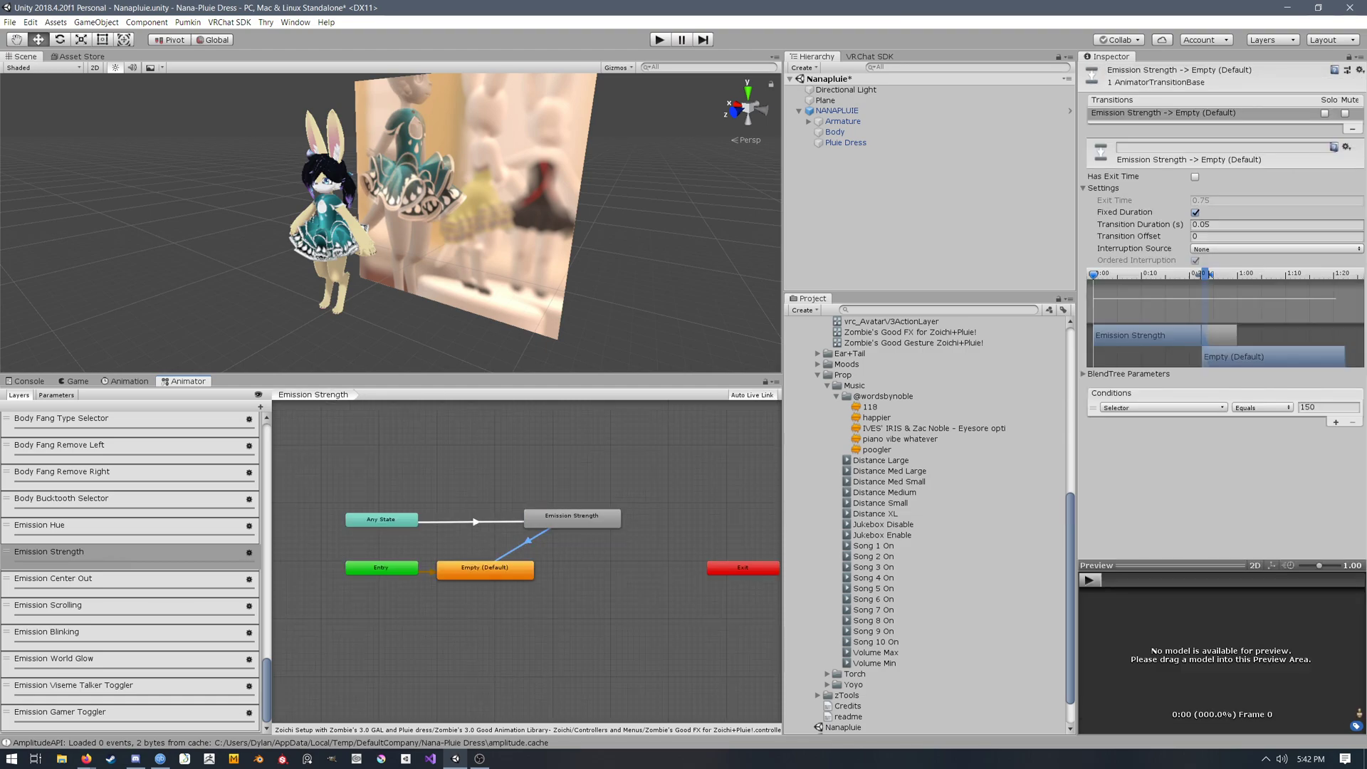
Step: Review the whole animator layer list, from AllParts and the gesture layers down to the emission layers and back
scroll(130, 570, down, 1)
scroll(130, 570, up, 10)
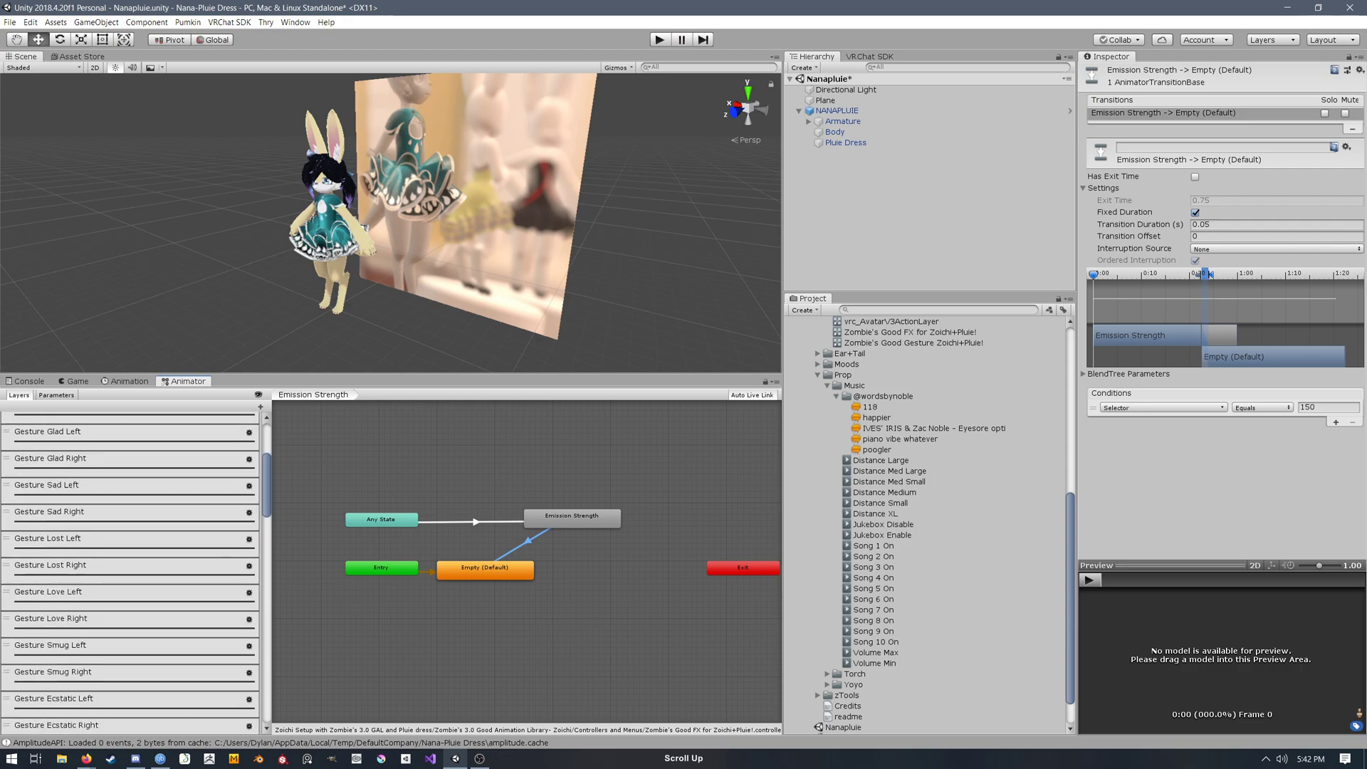
scroll(129, 570, up, 5)
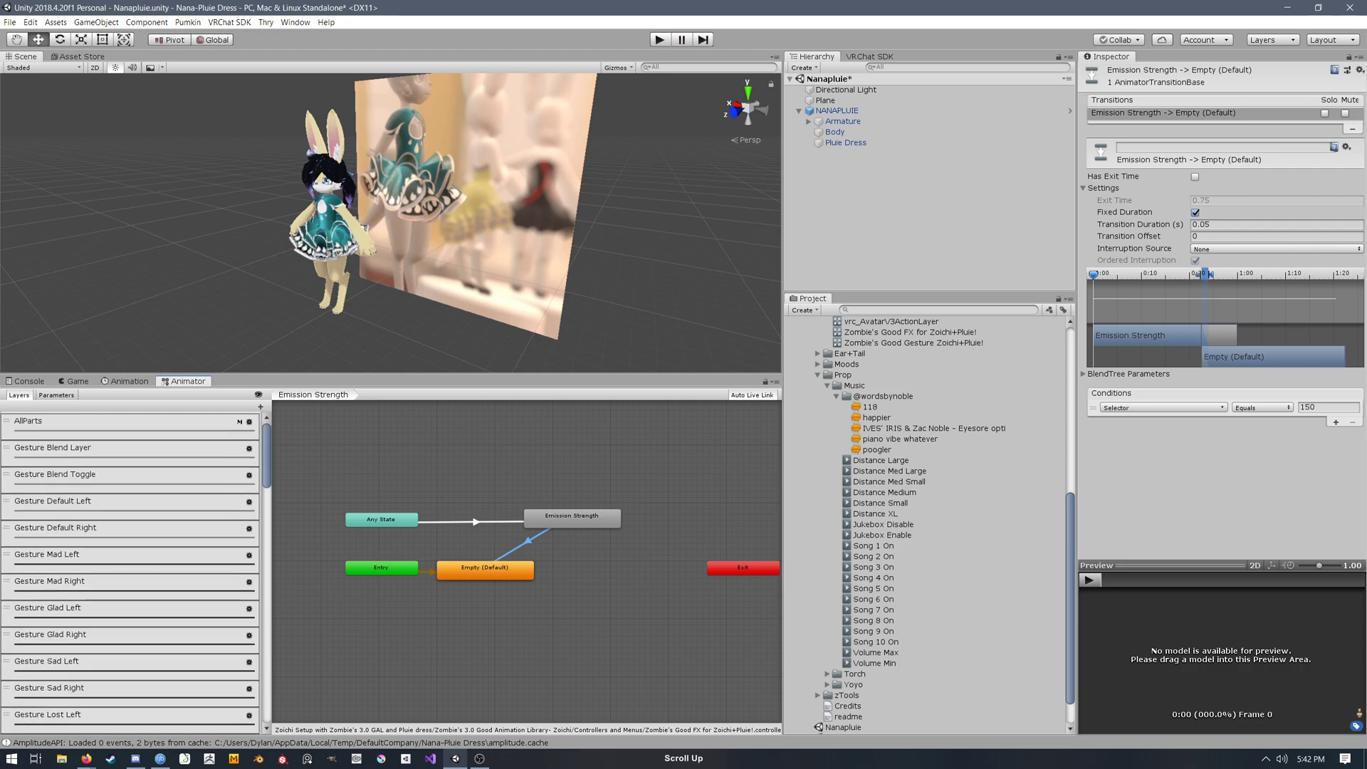
scroll(129, 569, down, 10)
scroll(130, 570, down, 10)
scroll(130, 570, down, 2)
scroll(130, 570, up, 4)
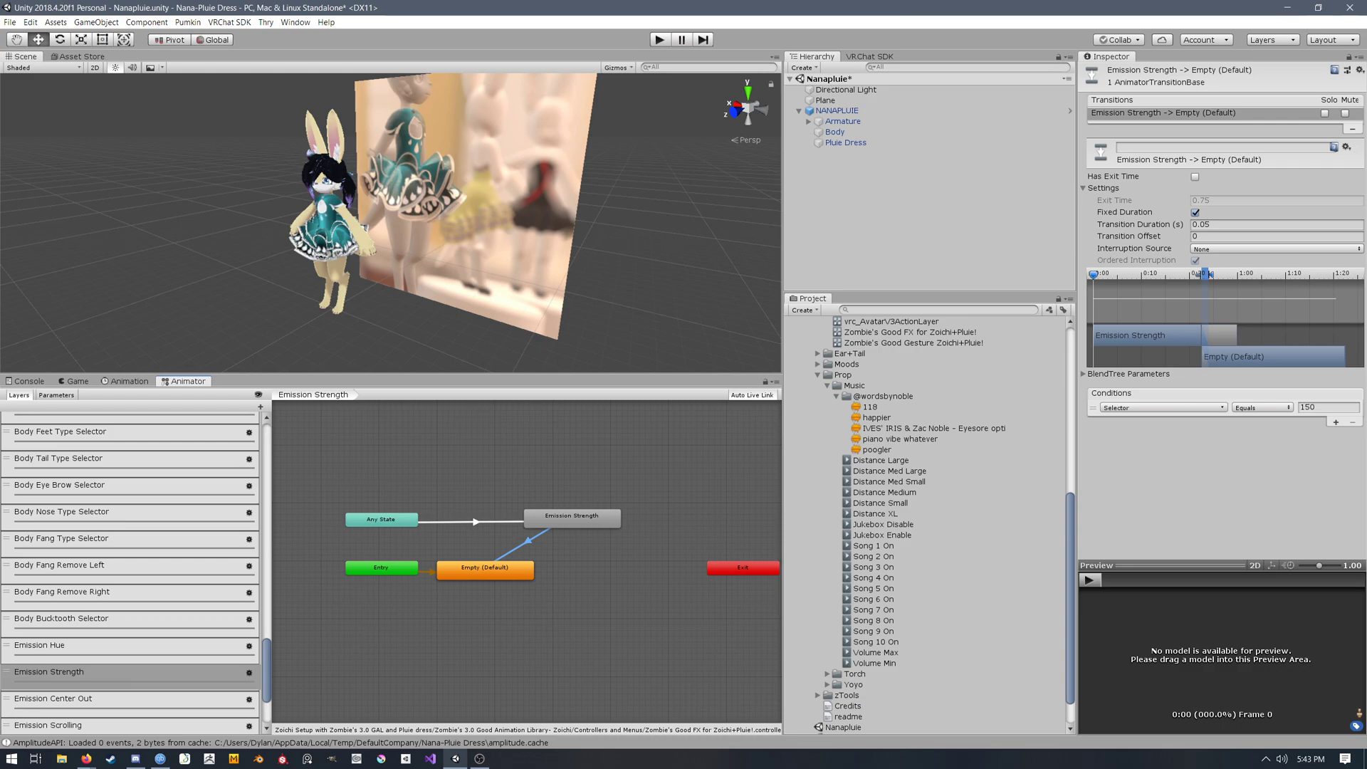
scroll(129, 569, up, 10)
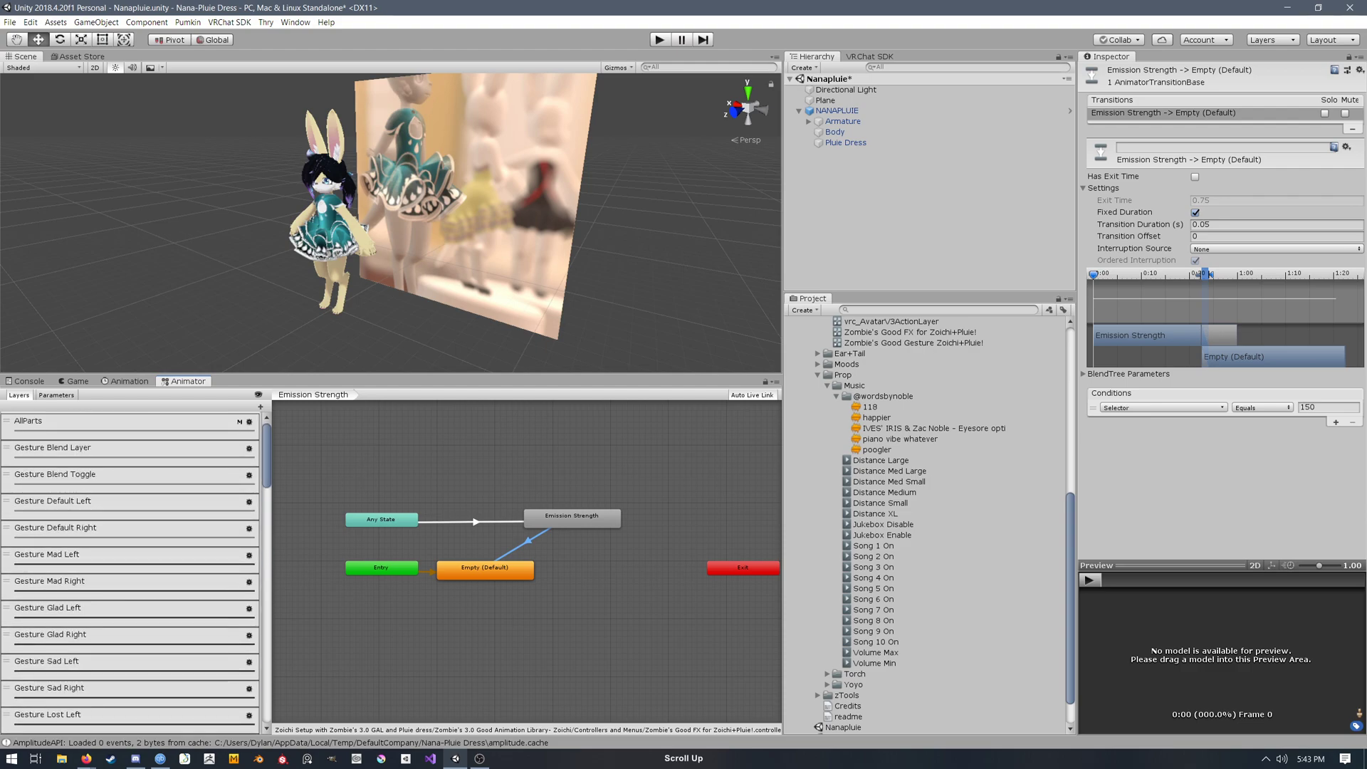
Step: Open the Gesture Default Left layer and inspect the motions of its hand gesture states from Fist through RockNRoll
click(128, 501)
middle_drag(570, 514, 570, 506)
click(607, 500)
click(612, 531)
click(610, 558)
click(610, 588)
scroll(128, 569, down, 5)
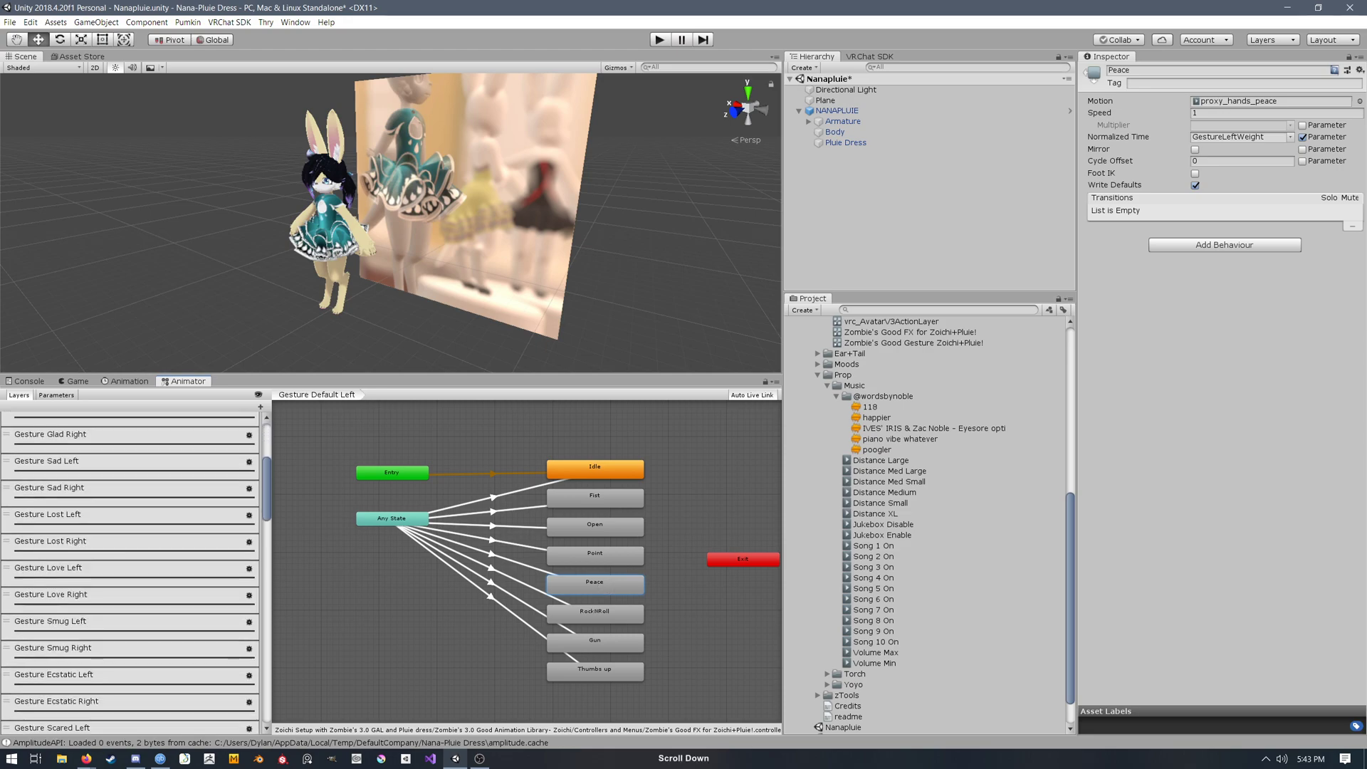
scroll(128, 569, up, 5)
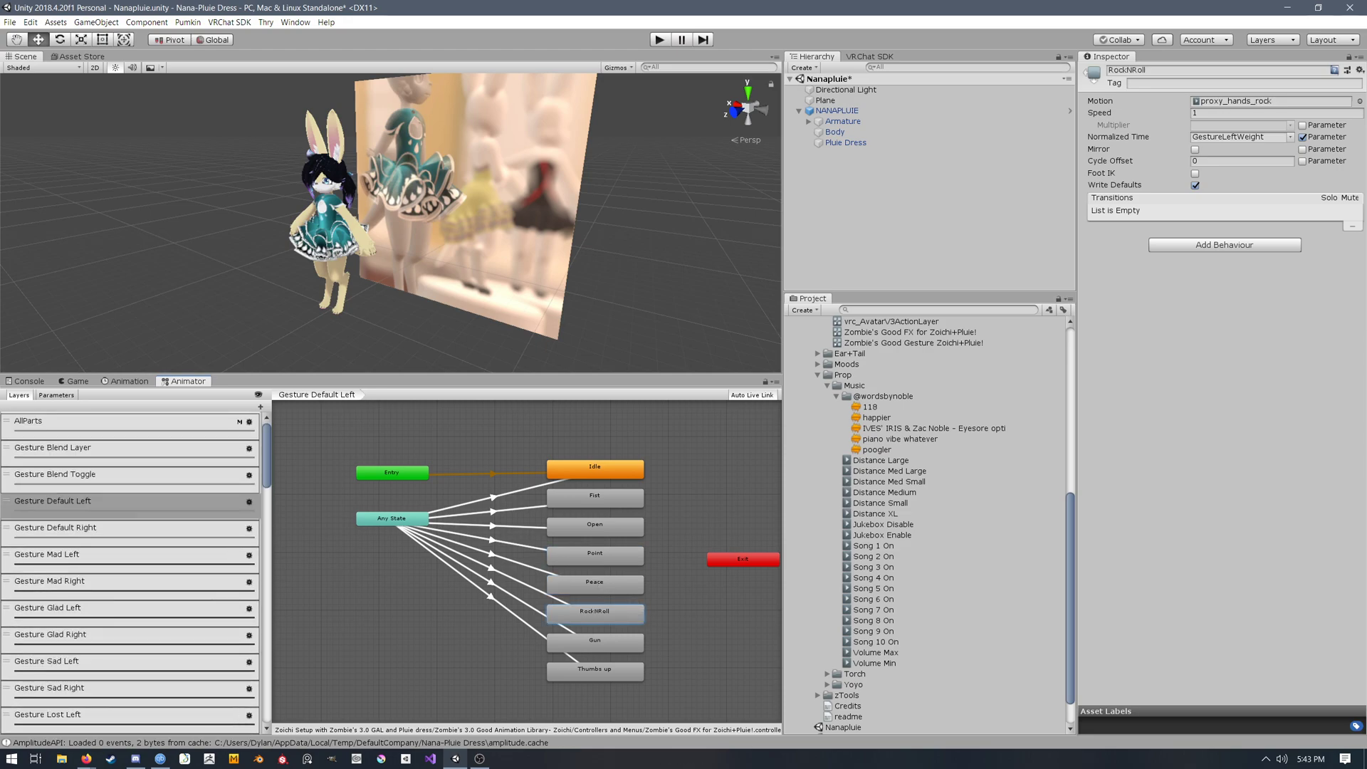
click(672, 527)
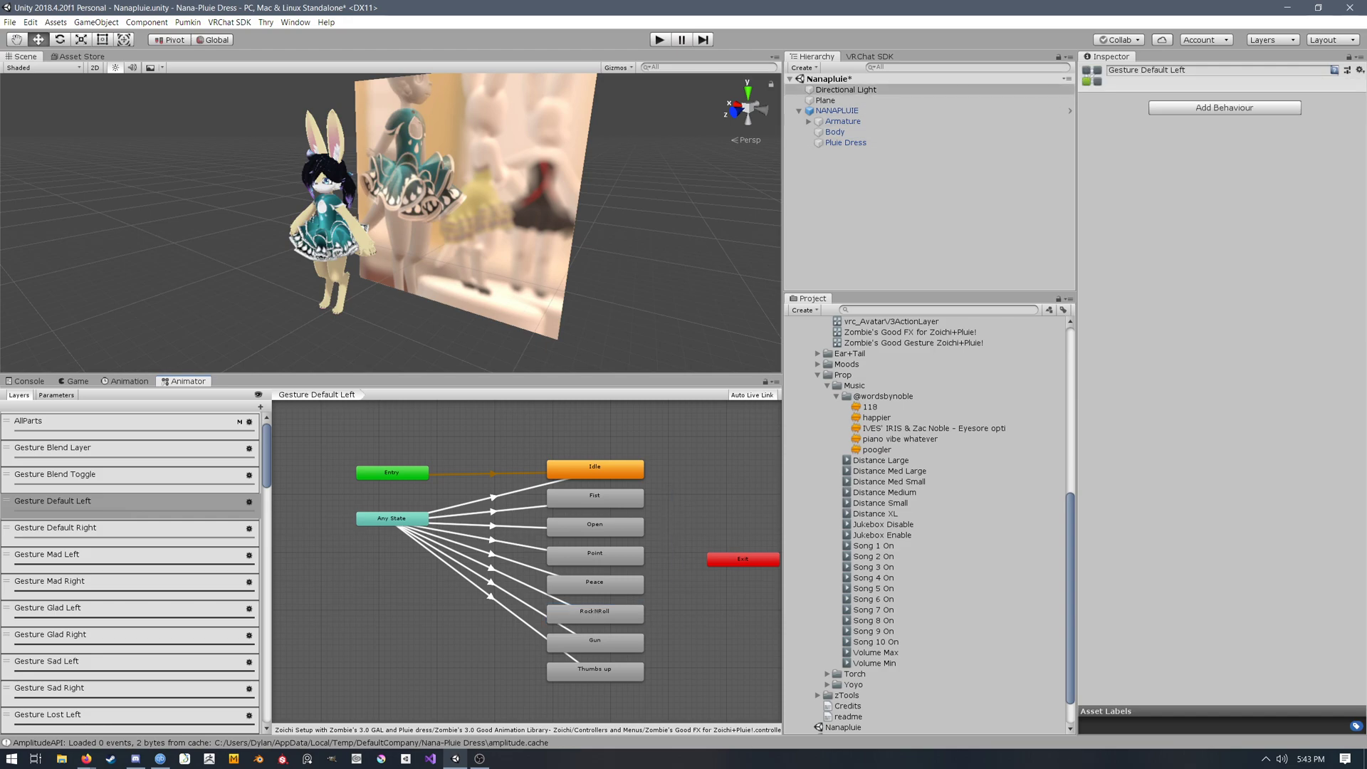
middle_drag(428, 214, 432, 219)
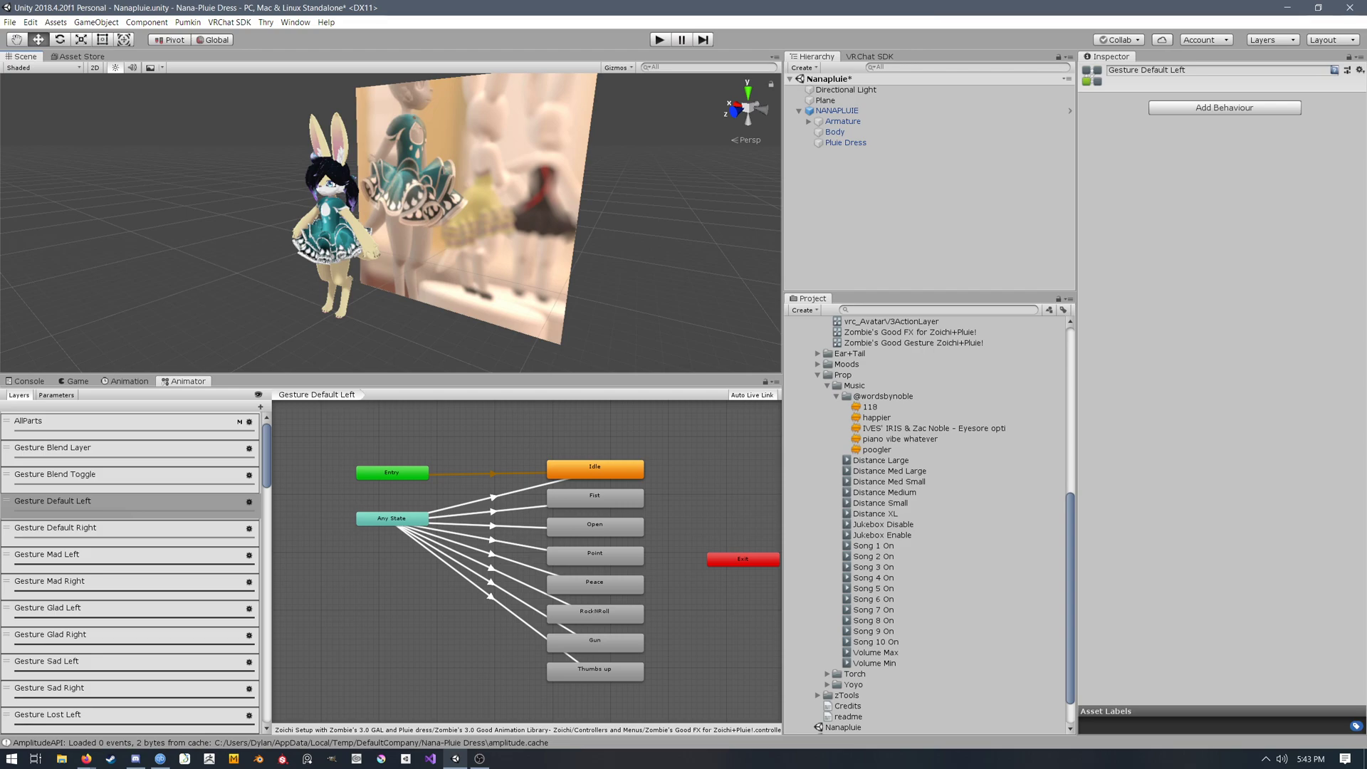
scroll(128, 570, down, 15)
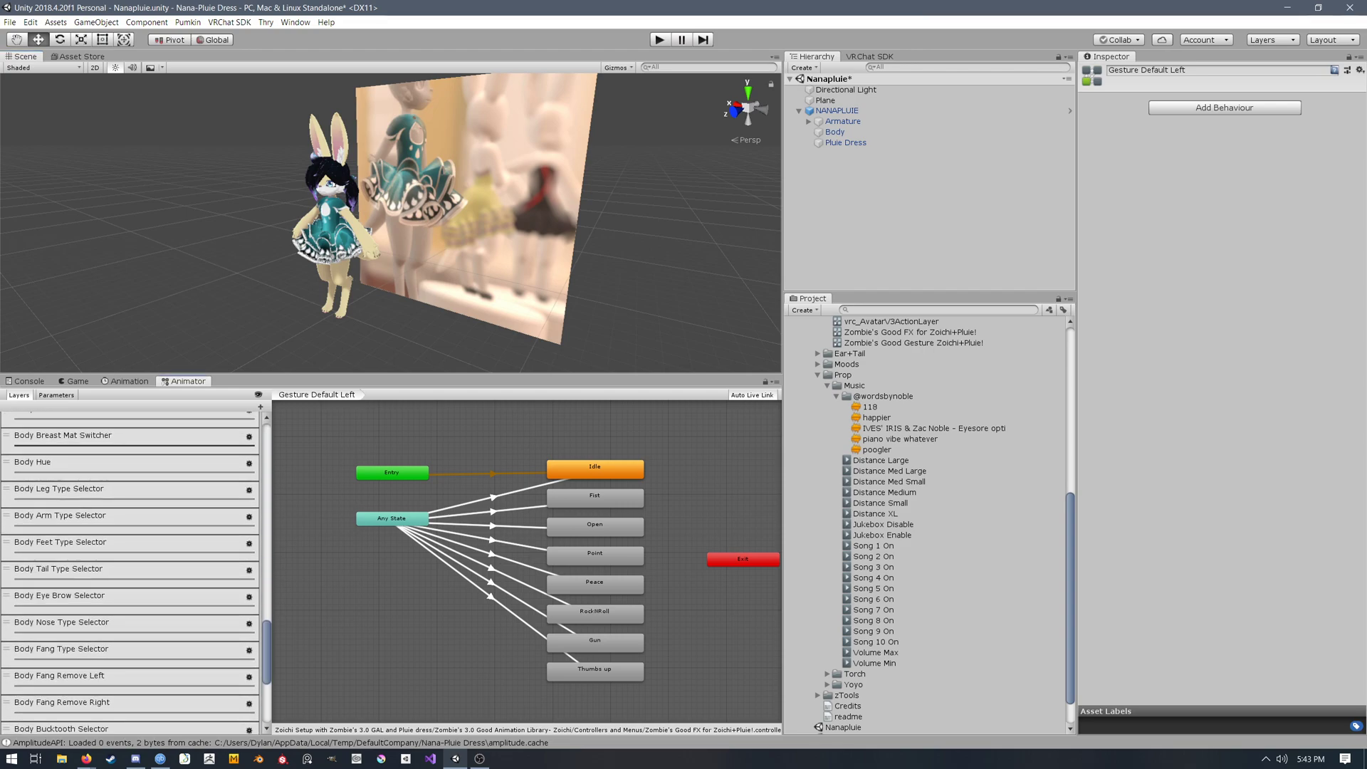
scroll(128, 569, up, 15)
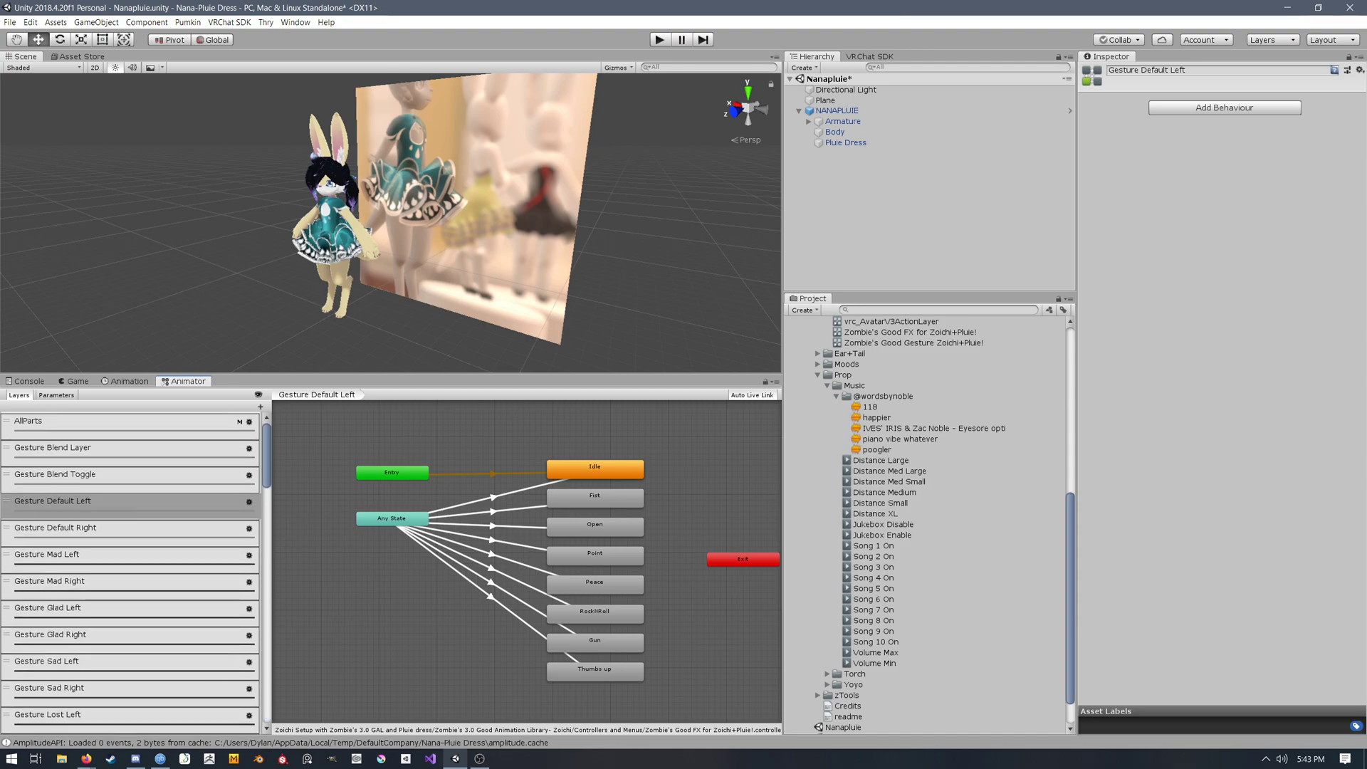
Step: Collapse the 3.0 folder and expand the Textures folder inside the Zoichi Setup project folder
scroll(925, 524, up, 10)
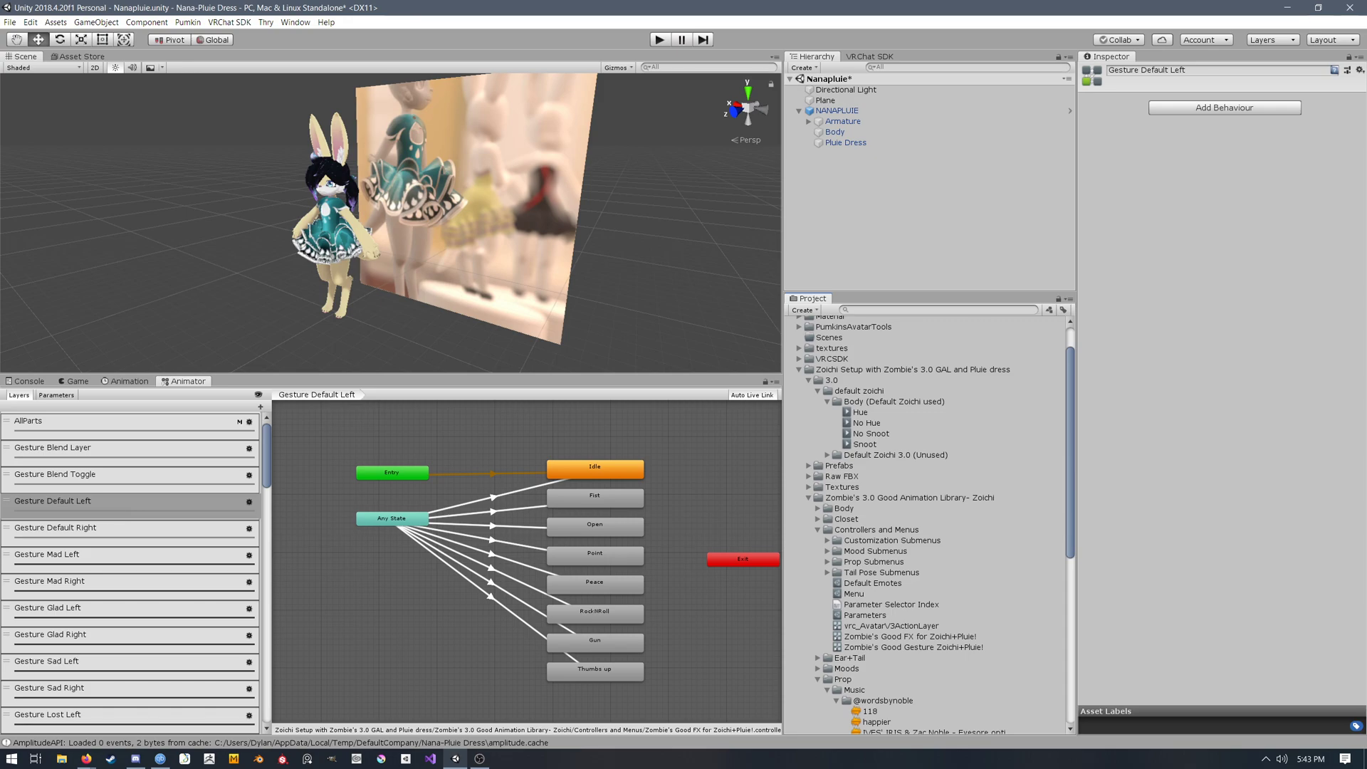
scroll(925, 524, down, 1)
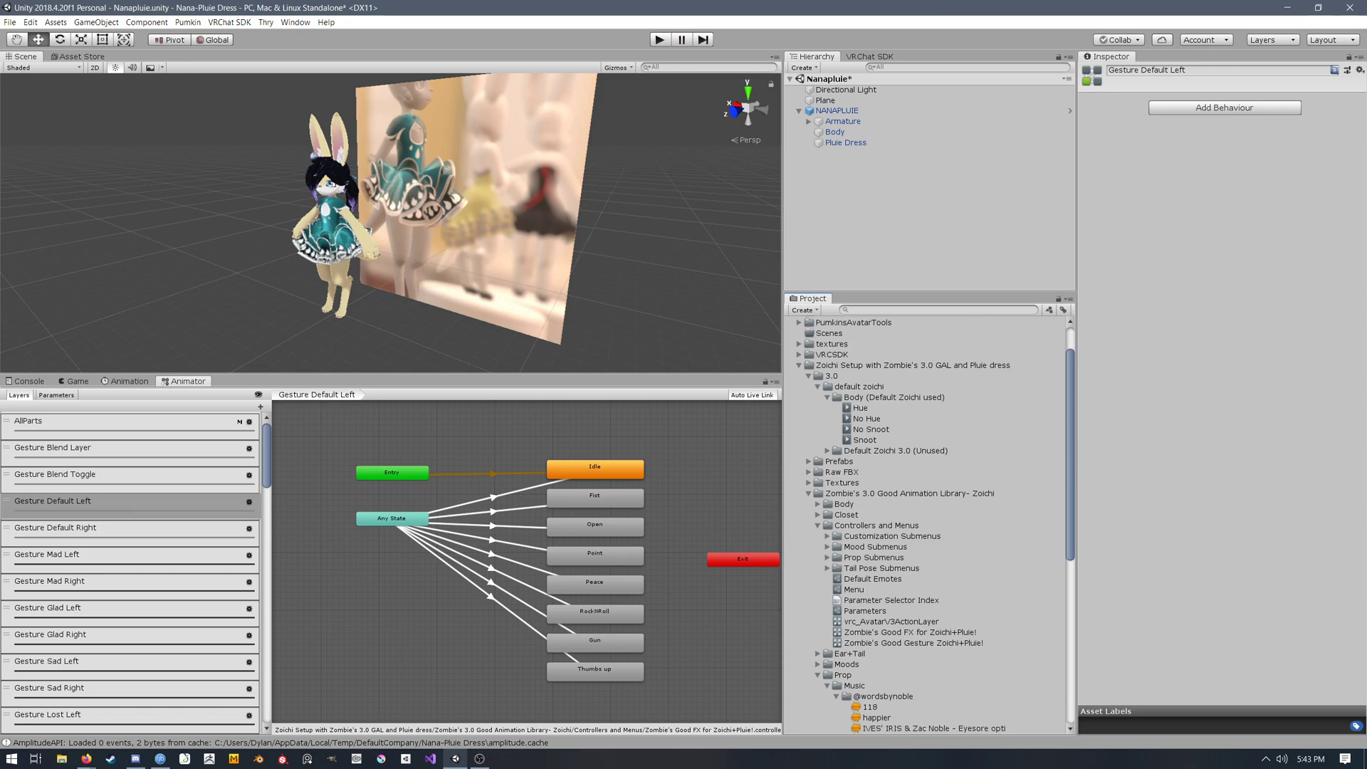
click(809, 375)
click(809, 408)
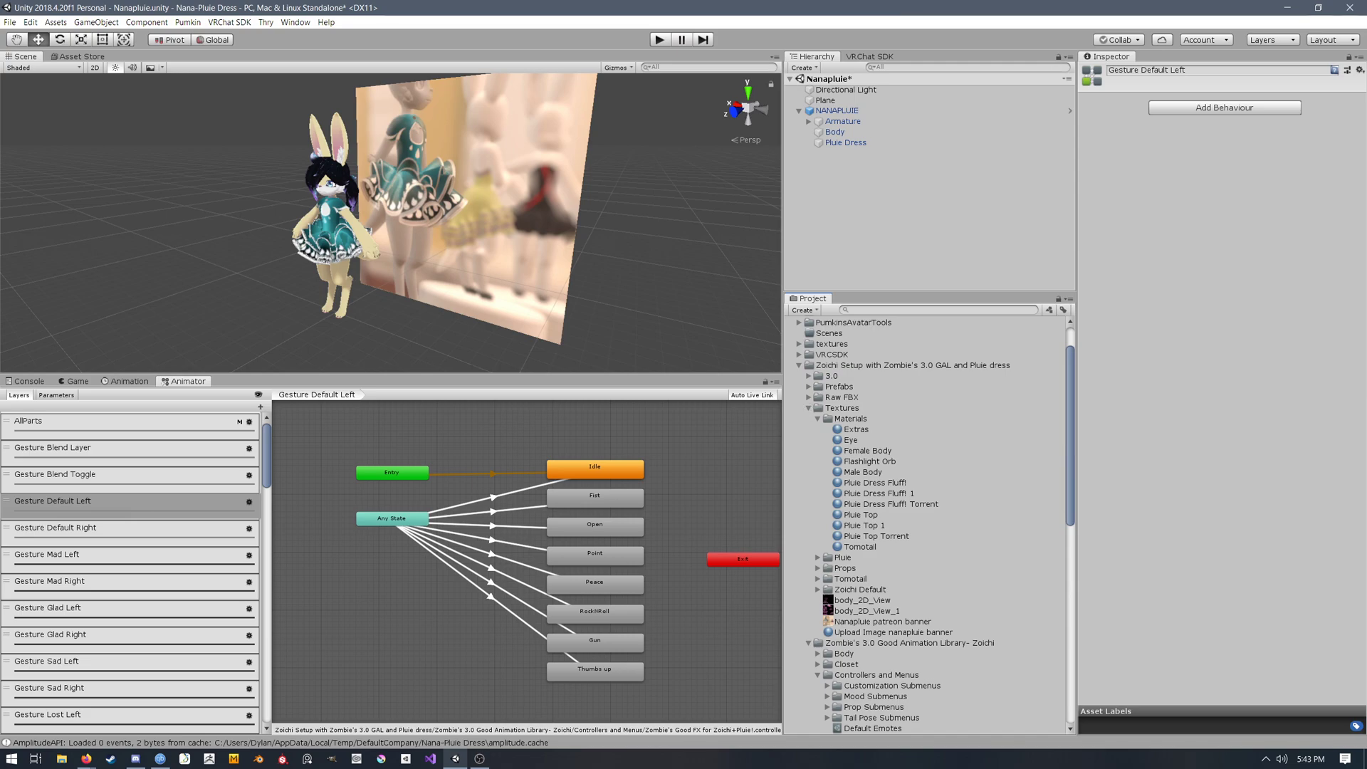
Step: Check the Goodoldwhat's textures in the Pluie folder, collapse it, and select the Pluie Dress Fluff! material
click(817, 558)
scroll(929, 524, down, 2)
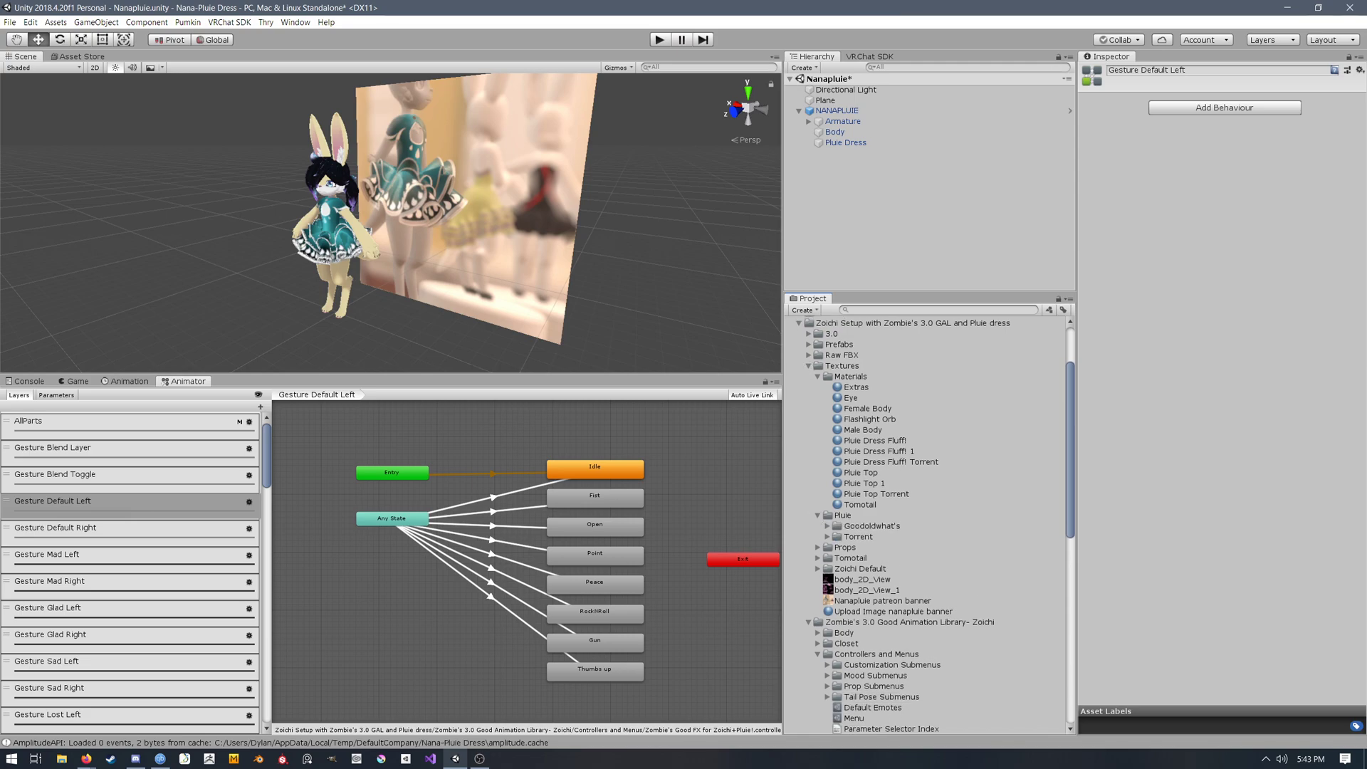
click(827, 525)
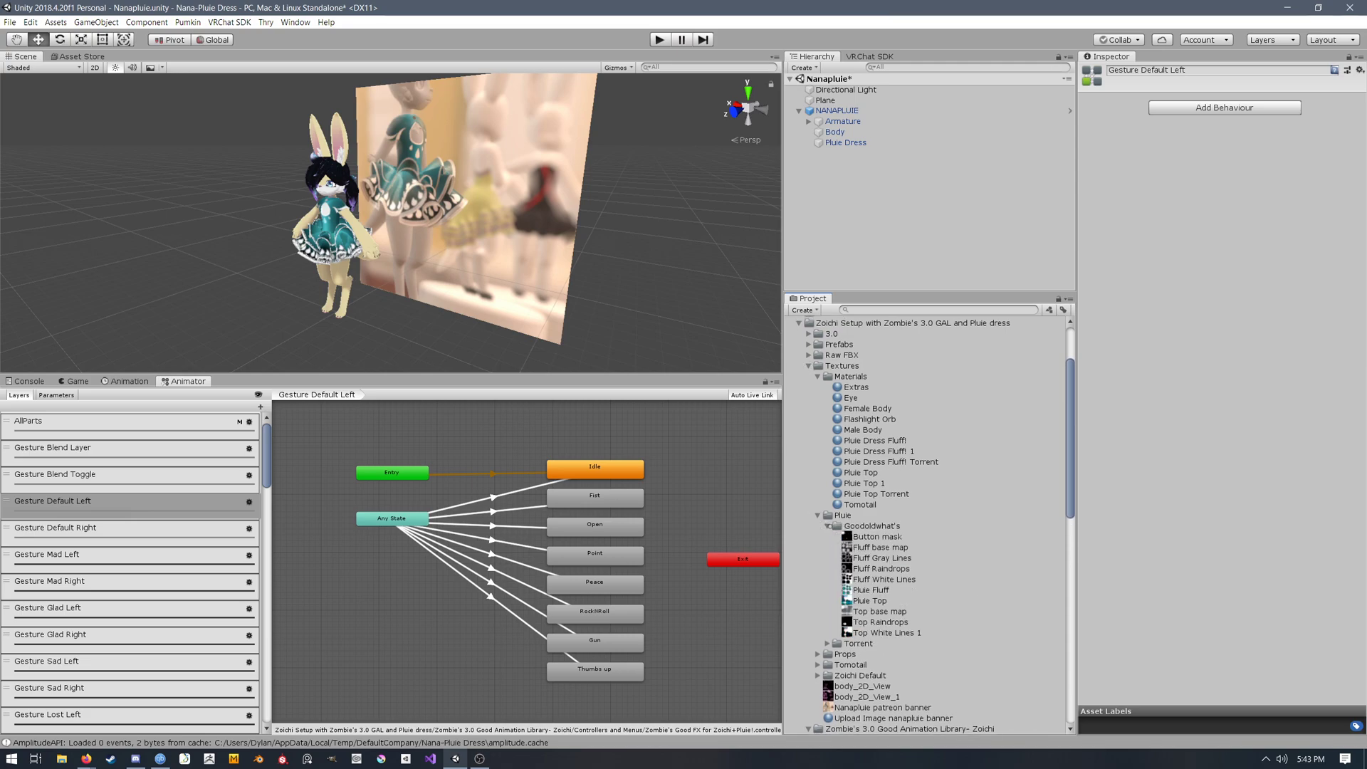
click(834, 526)
click(828, 526)
click(818, 515)
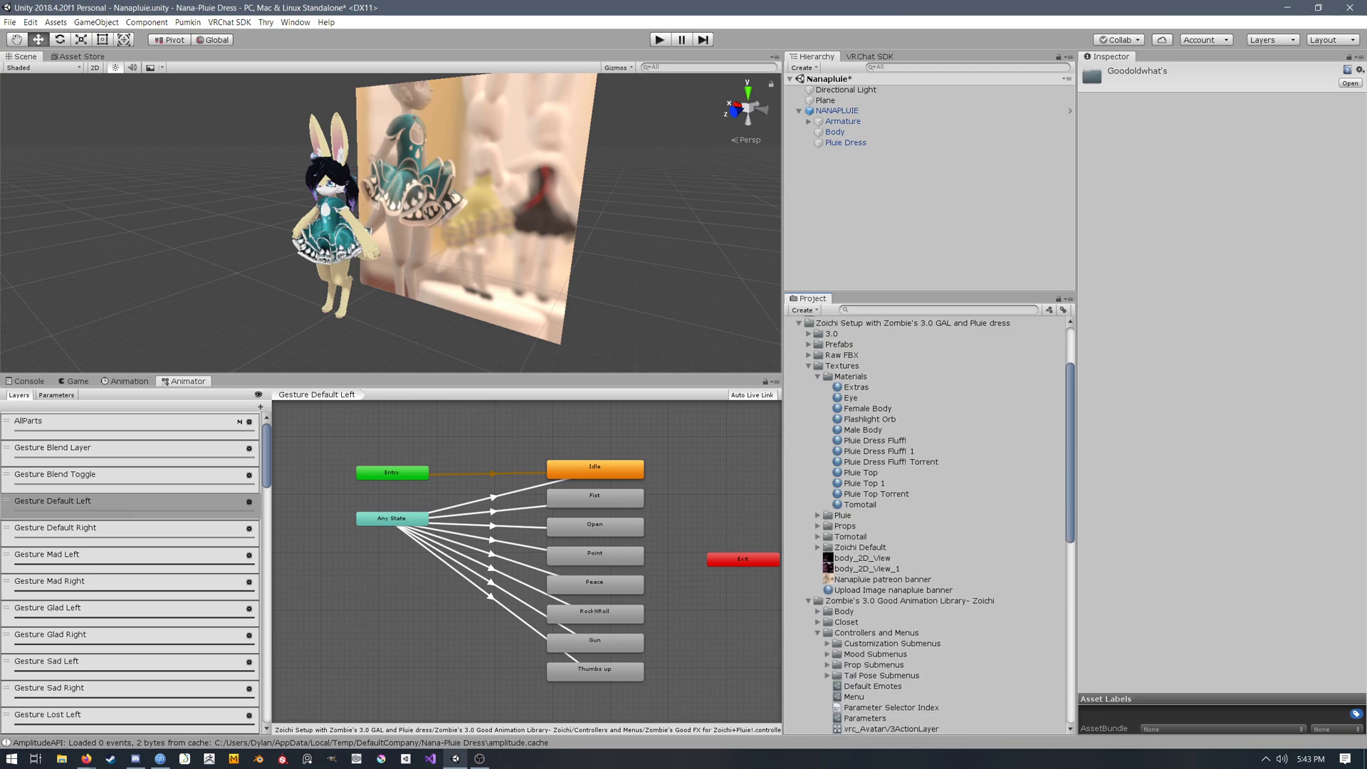
click(875, 440)
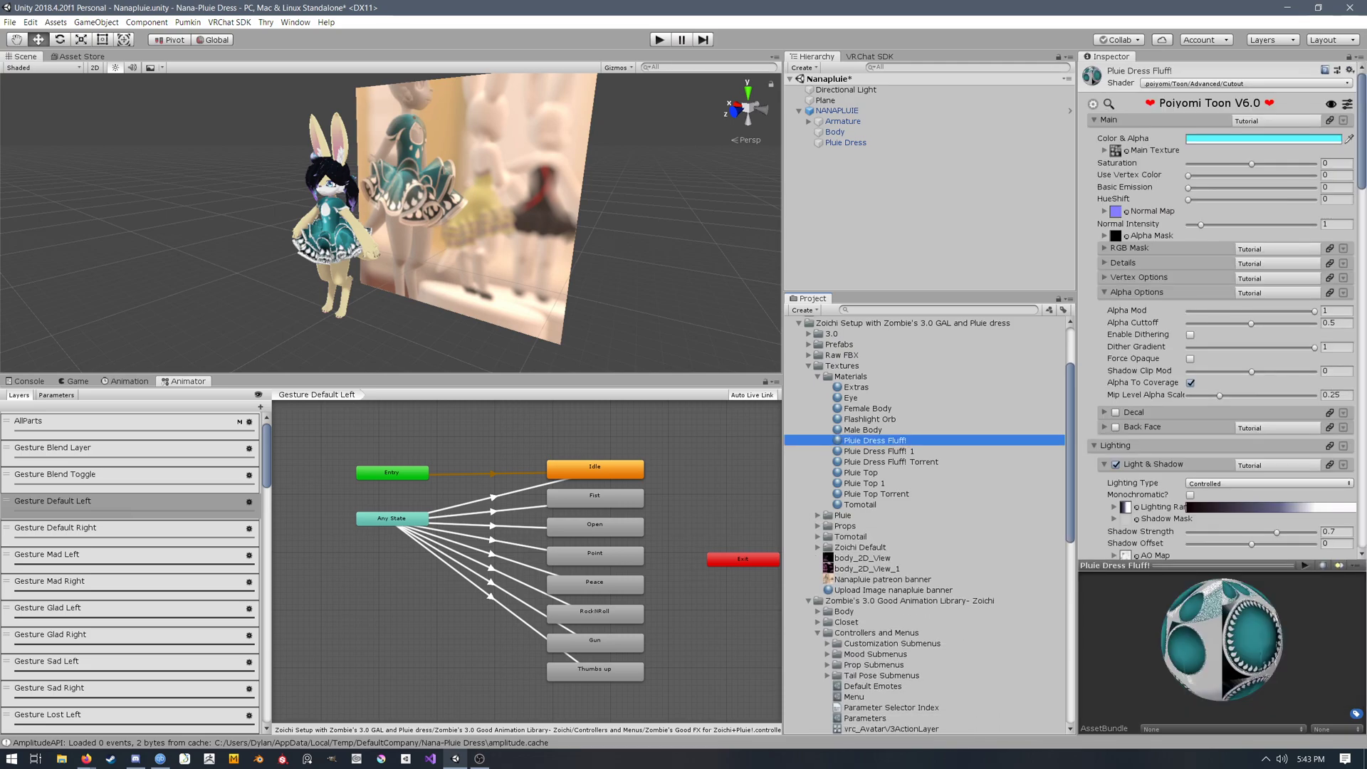
Step: Set the main Color & Alpha of the Pluie Dress Fluff! material to the saturated cyan 00F2FF
click(1261, 139)
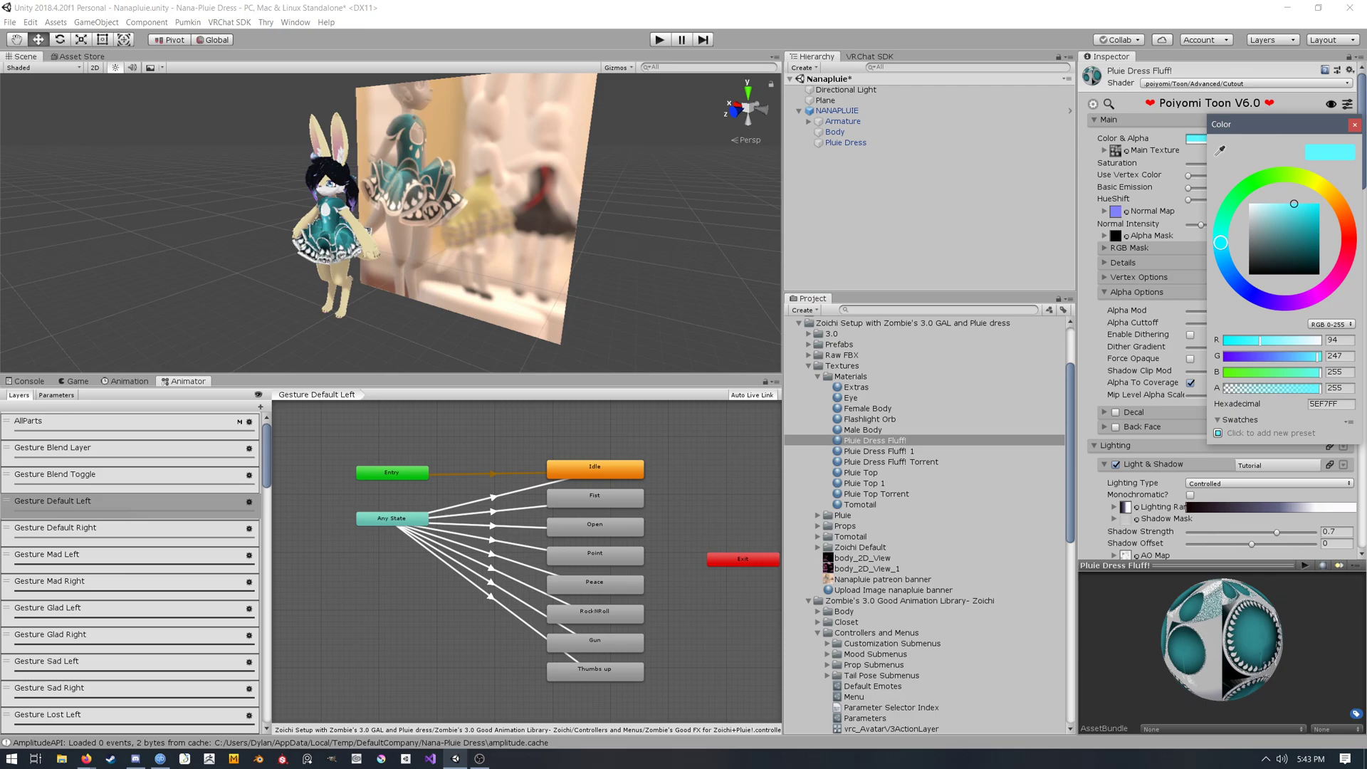
drag(1293, 204, 1319, 204)
click(1355, 125)
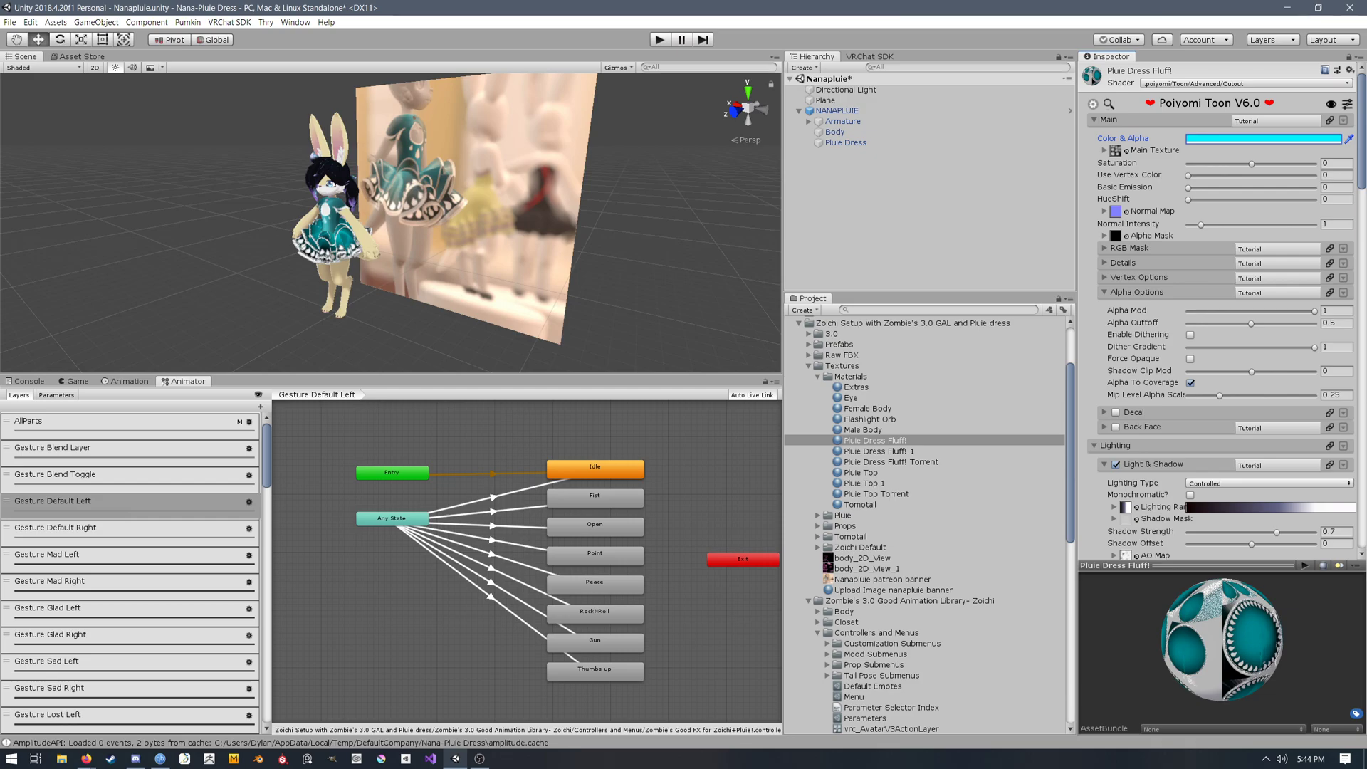
scroll(1221, 310, down, 5)
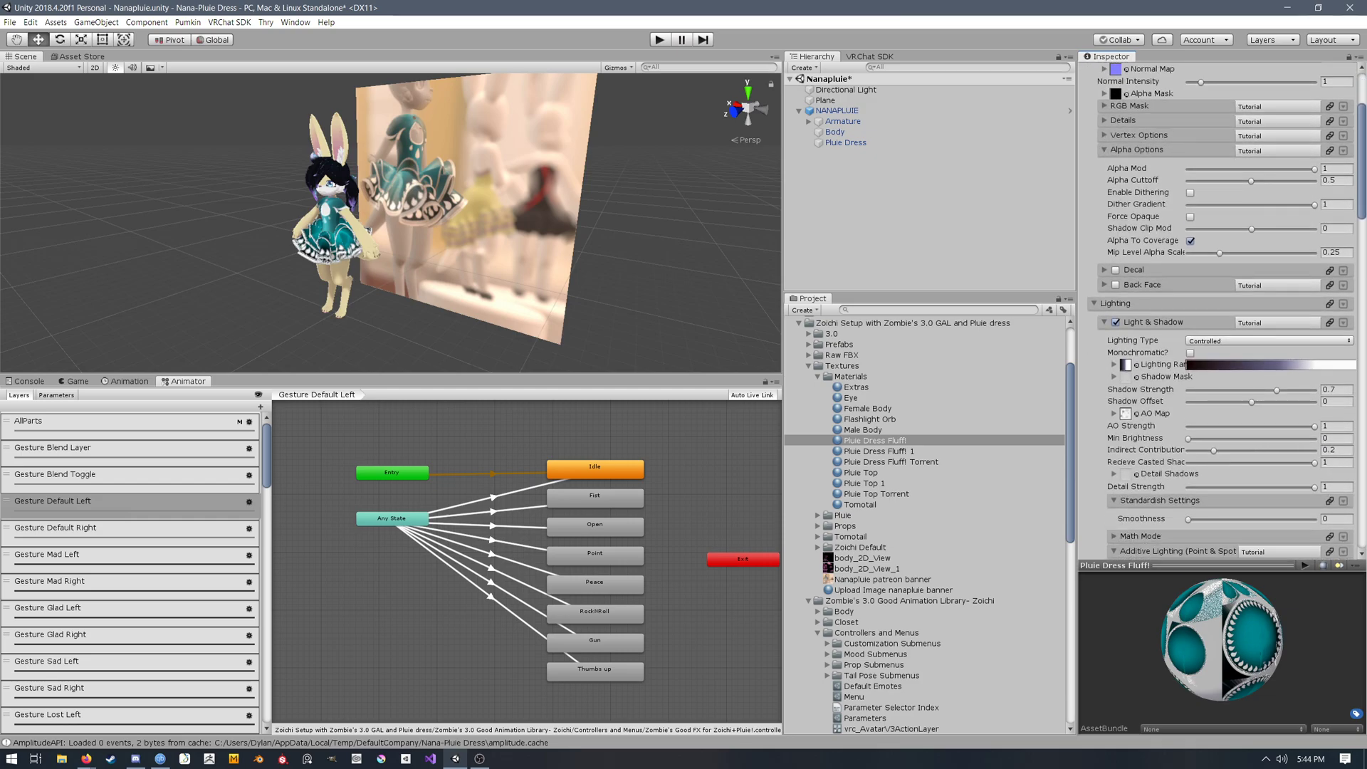
scroll(1221, 311, down, 5)
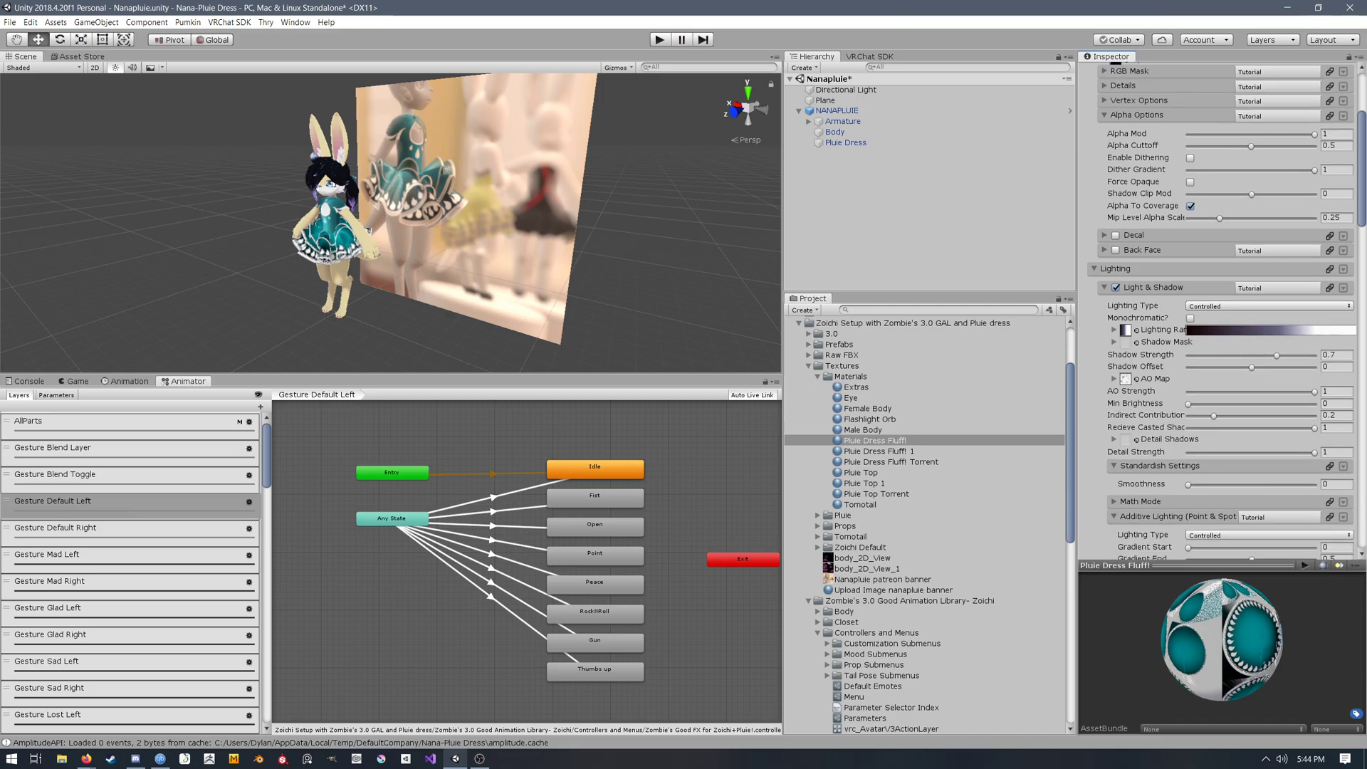
scroll(1221, 310, up, 10)
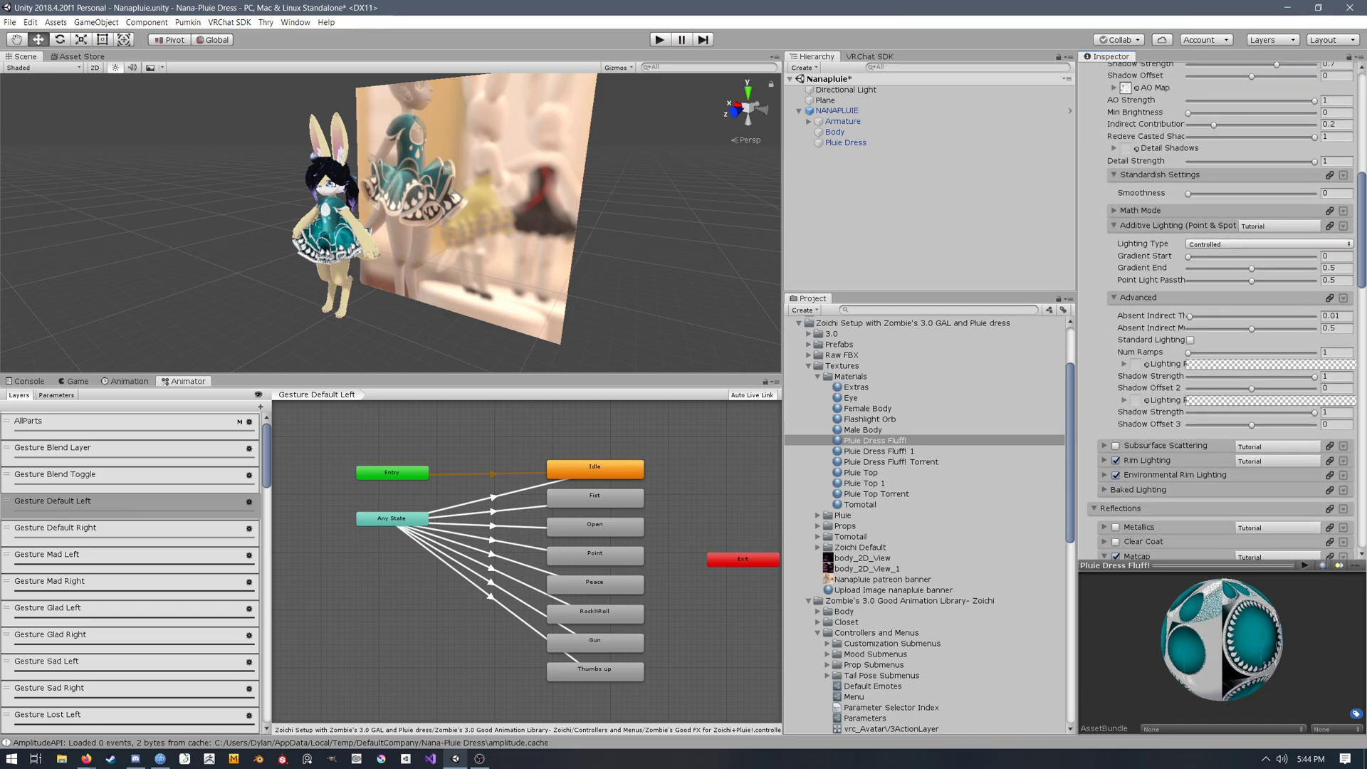
Step: Change the Pluie Dress Fluff! material's main Color & Alpha to red, FF0800
click(1263, 139)
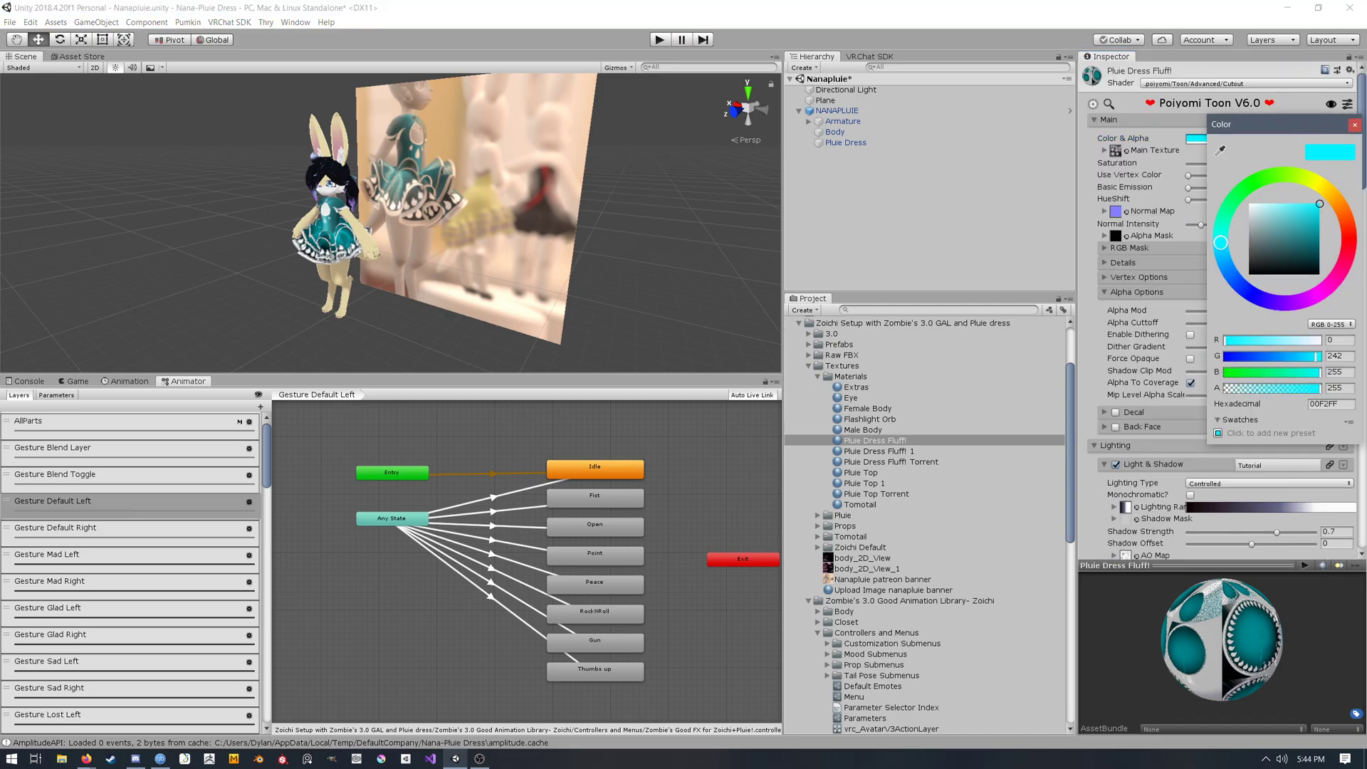
click(1348, 237)
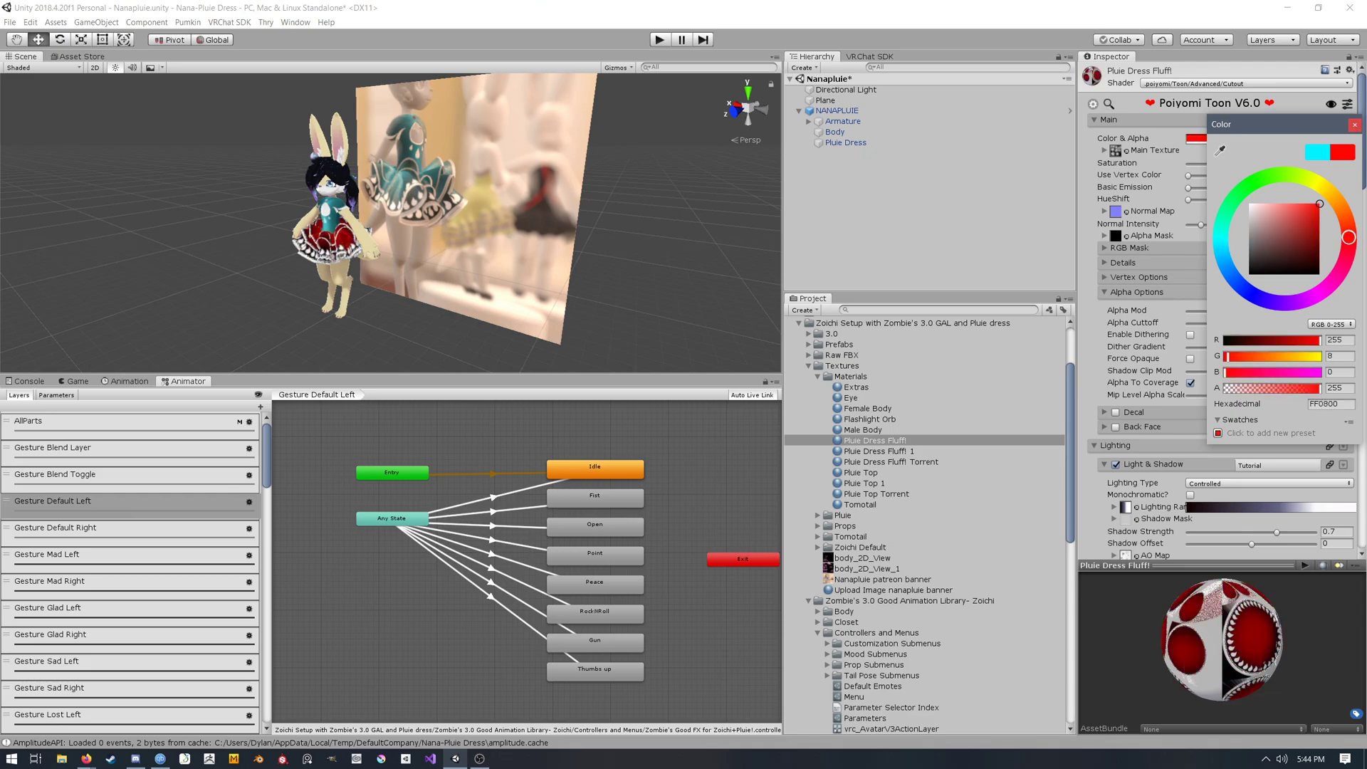
Step: Set the first Matcap's color on the Pluie Dress Fluff! material to a fully saturated green
scroll(1221, 310, down, 10)
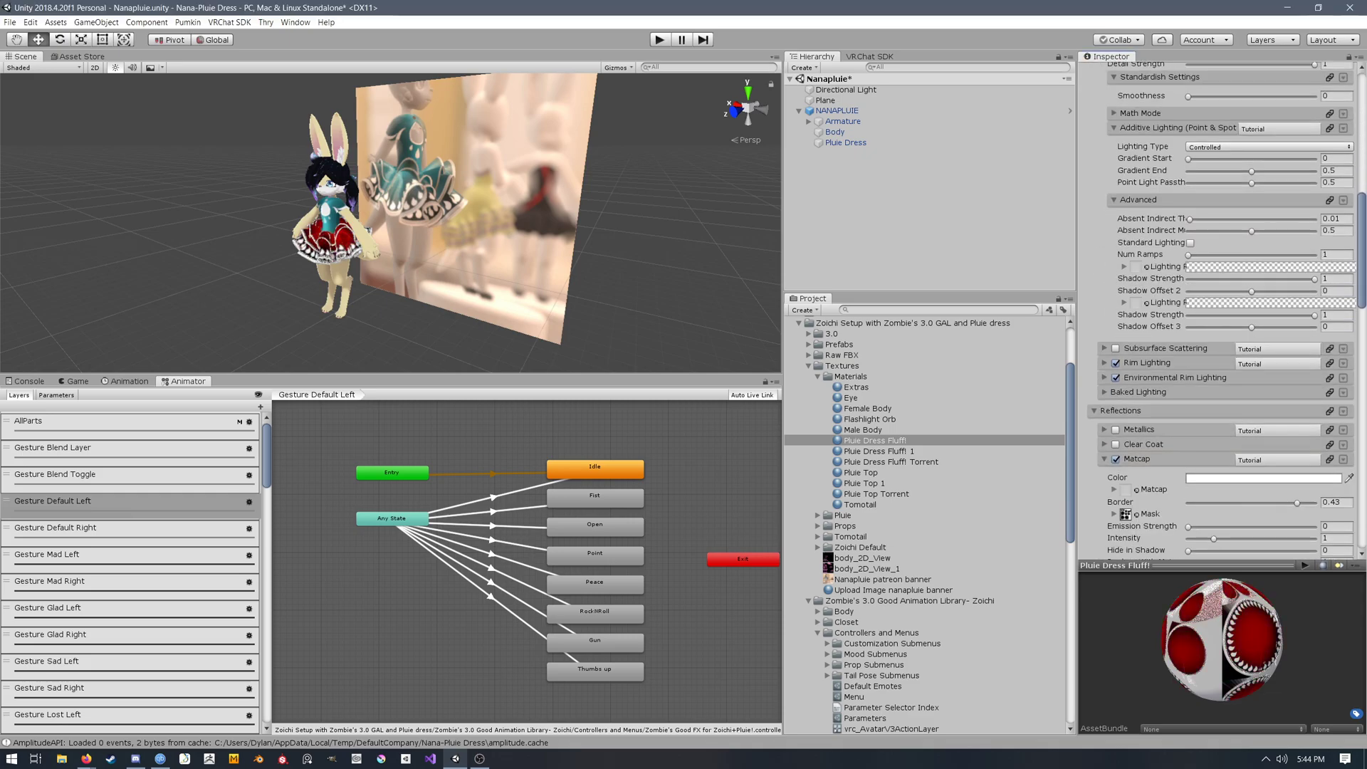
scroll(1221, 311, down, 8)
scroll(1221, 311, down, 1)
scroll(335, 228, up, 6)
middle_drag(335, 228, 420, 200)
scroll(392, 203, up, 4)
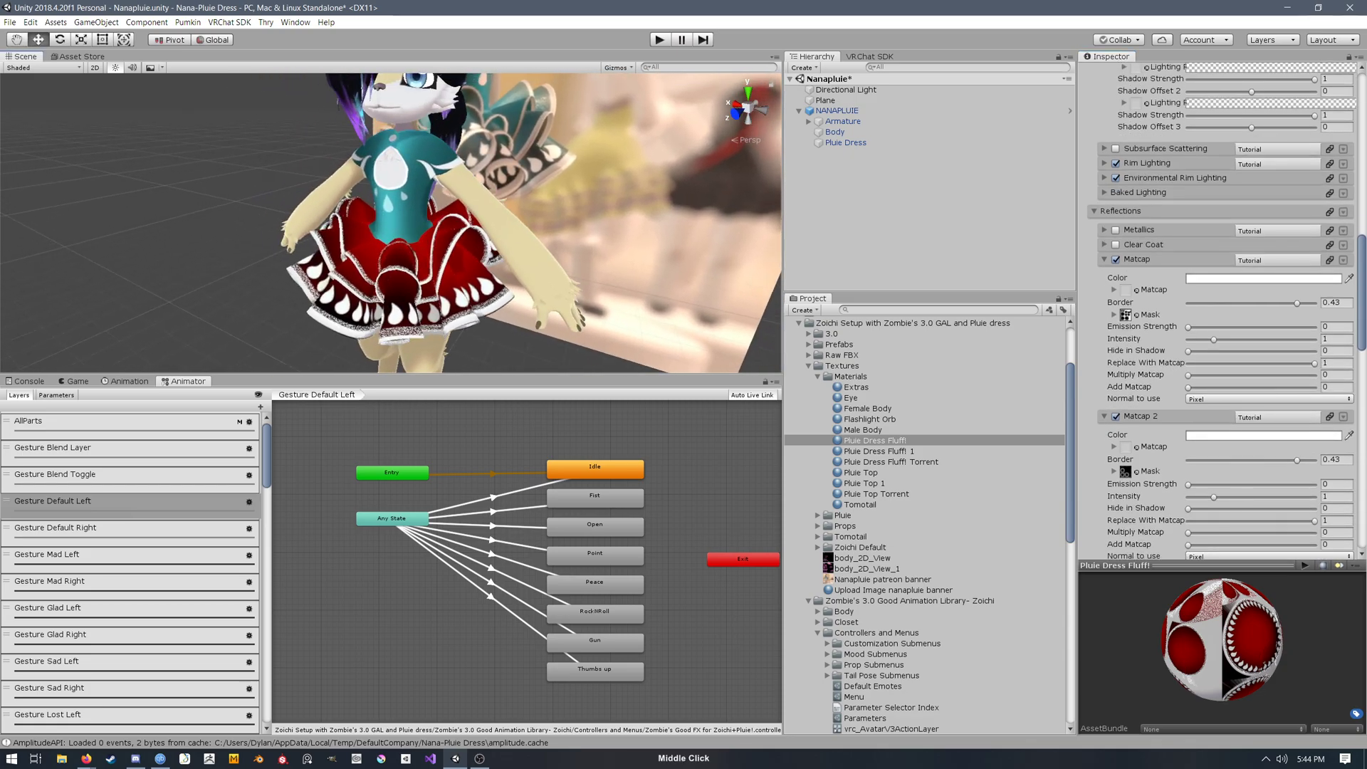
click(1263, 279)
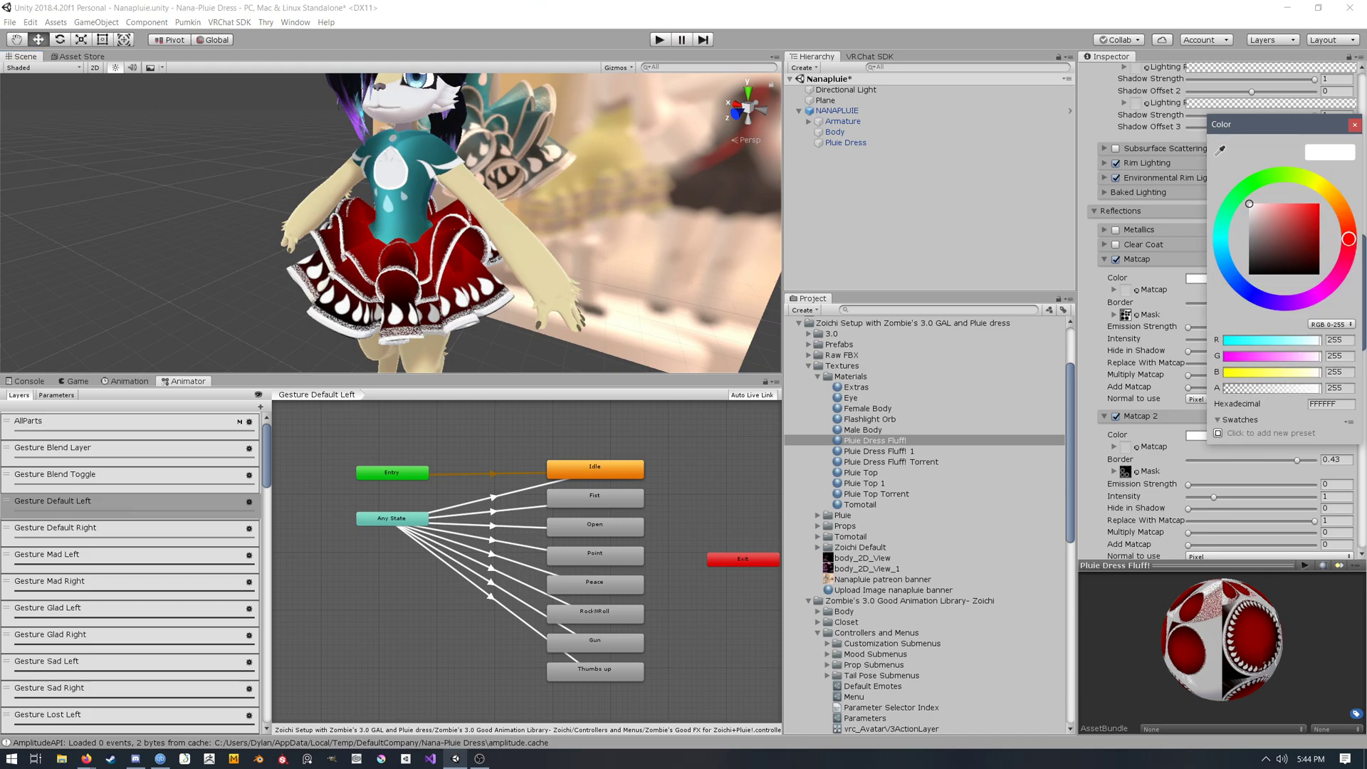
click(1249, 186)
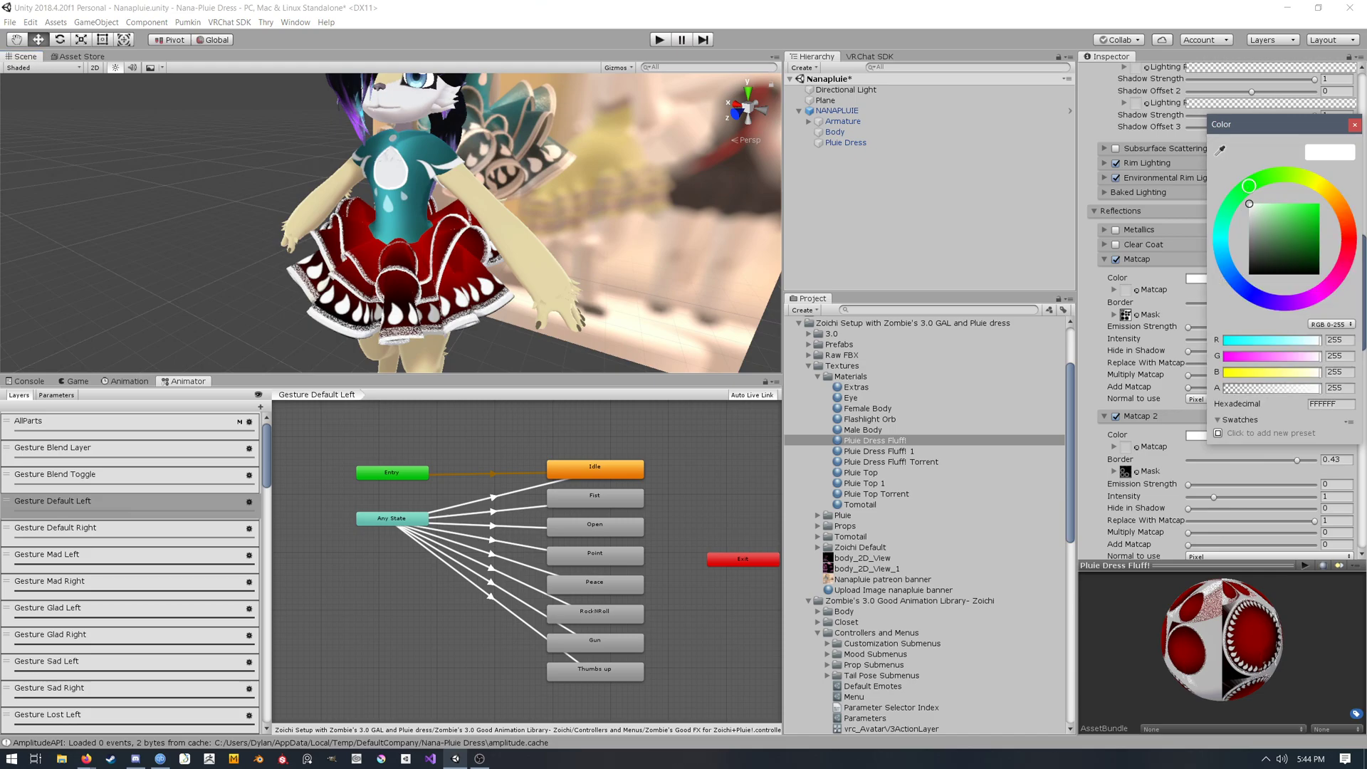
drag(1248, 204, 1319, 204)
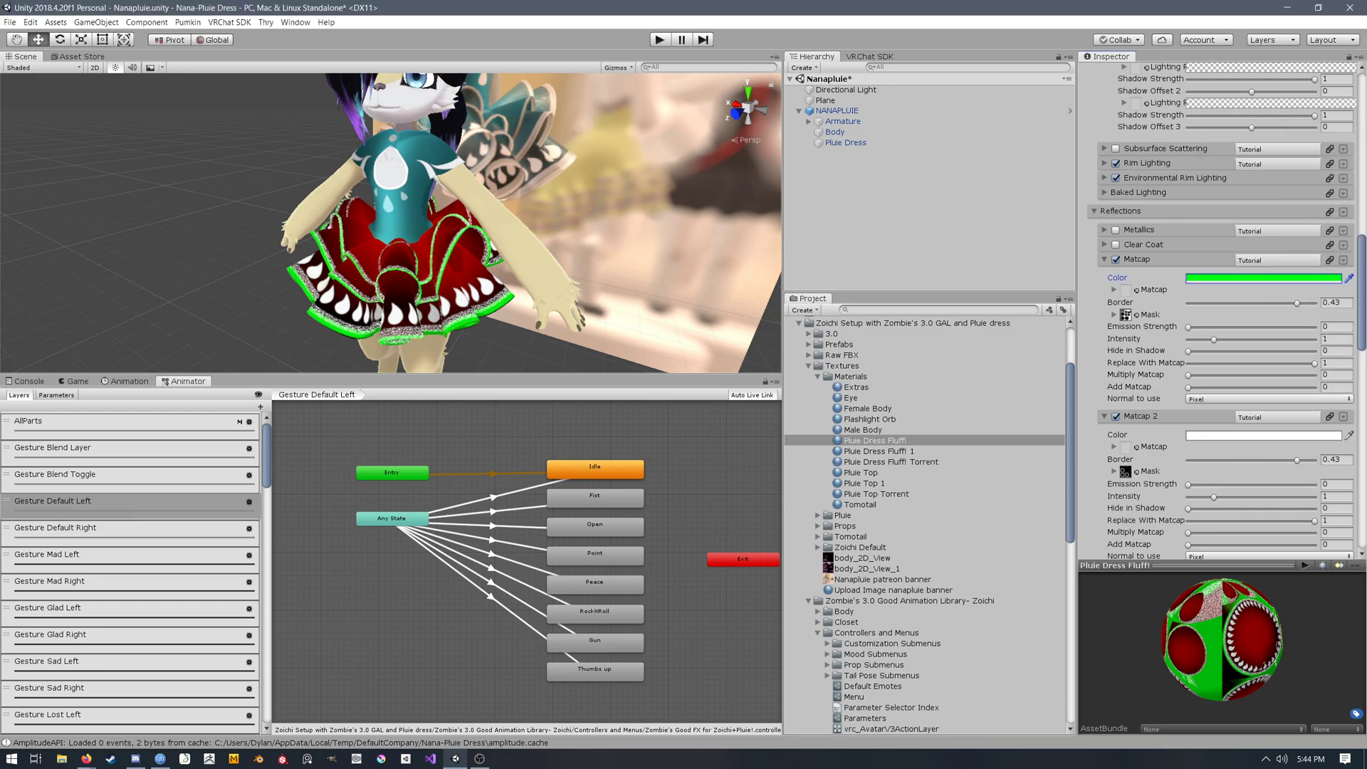
Step: Set the Matcap 2 color of the dress material to the same saturated green
scroll(1146, 320, down, 1)
click(1254, 183)
click(1319, 207)
click(1354, 125)
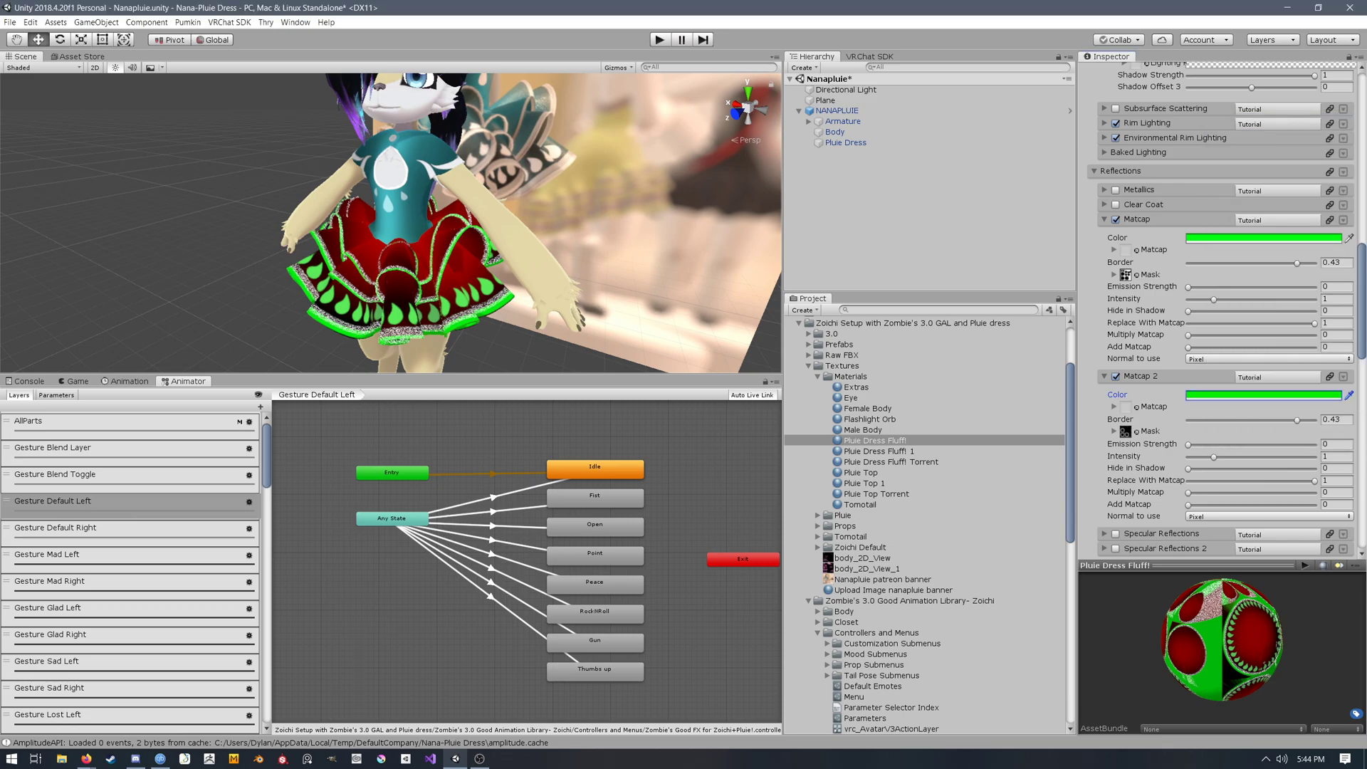
Step: Review the Emission / Glow settings under the dress material's Special Effects section
scroll(1218, 321, down, 1)
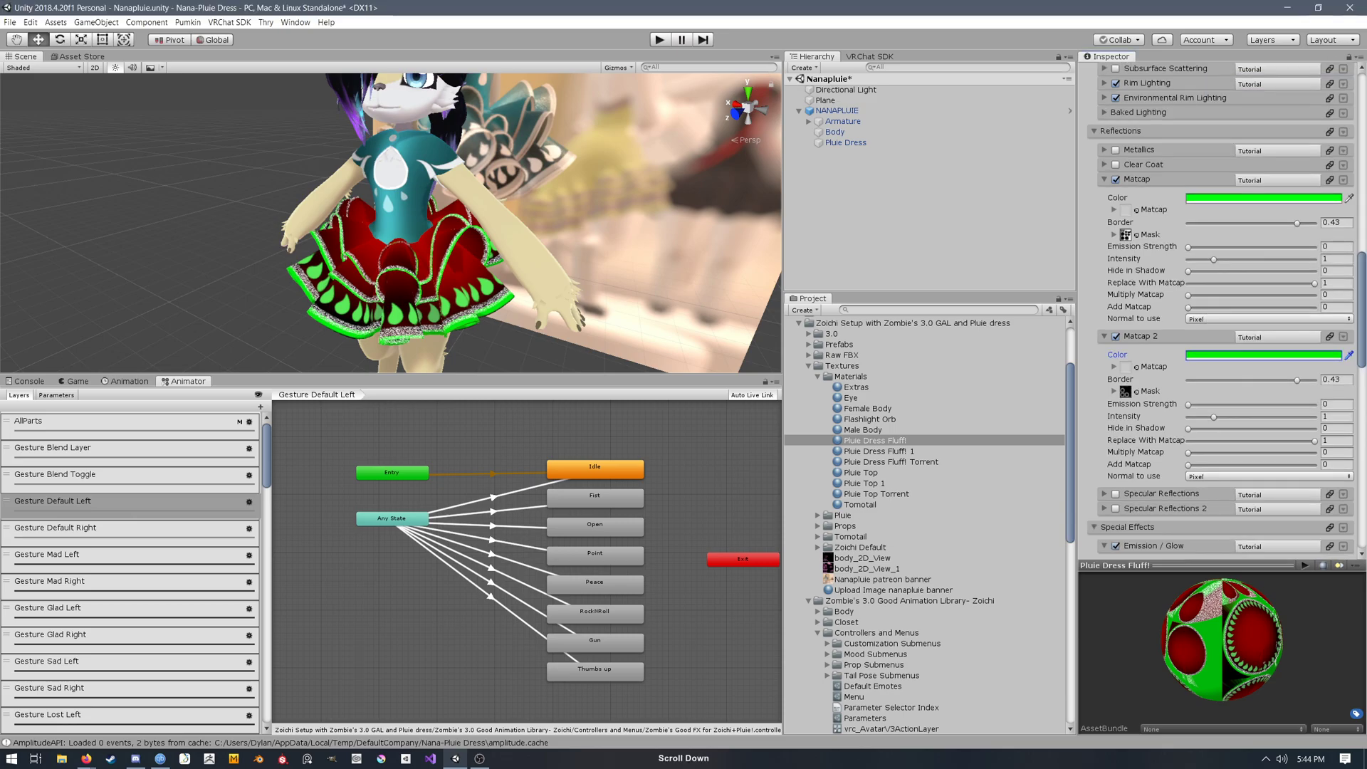
scroll(1217, 320, down, 3)
scroll(1221, 311, down, 3)
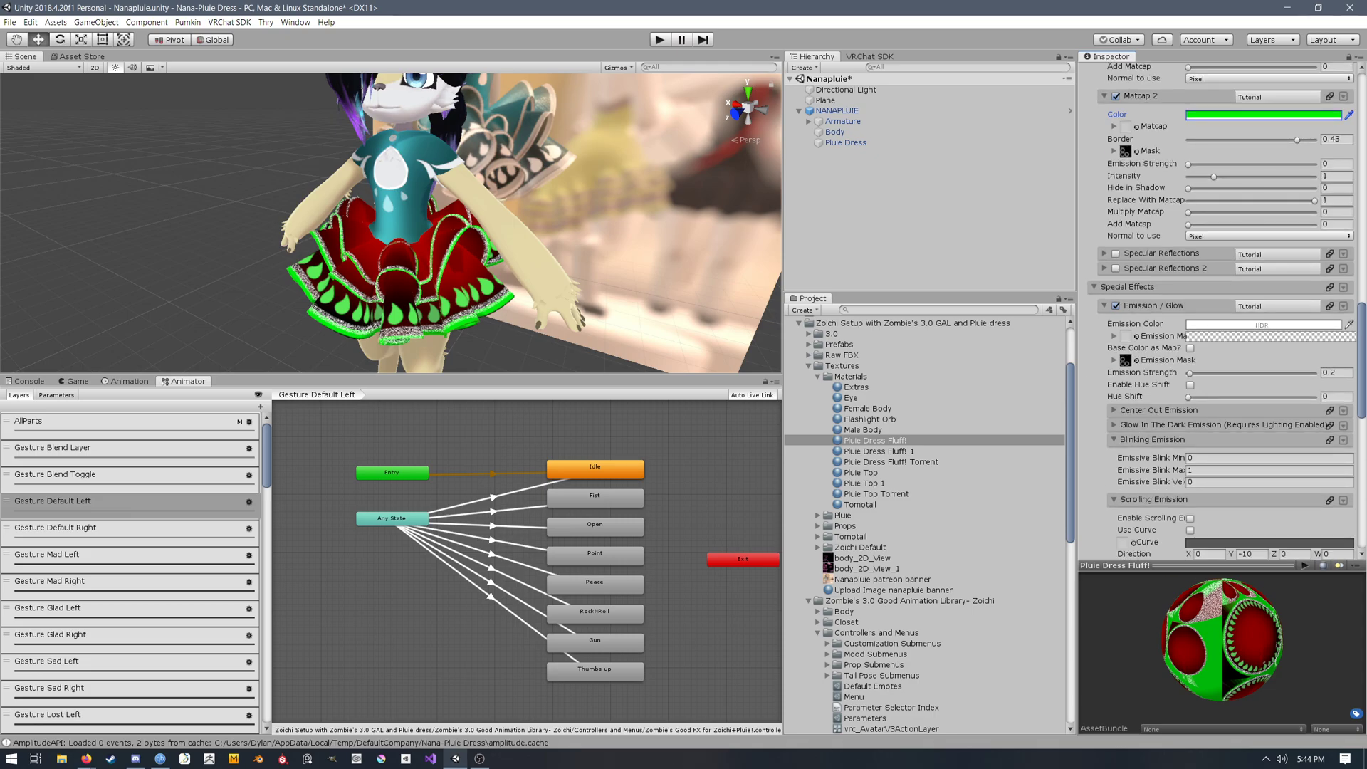
scroll(1221, 310, up, 3)
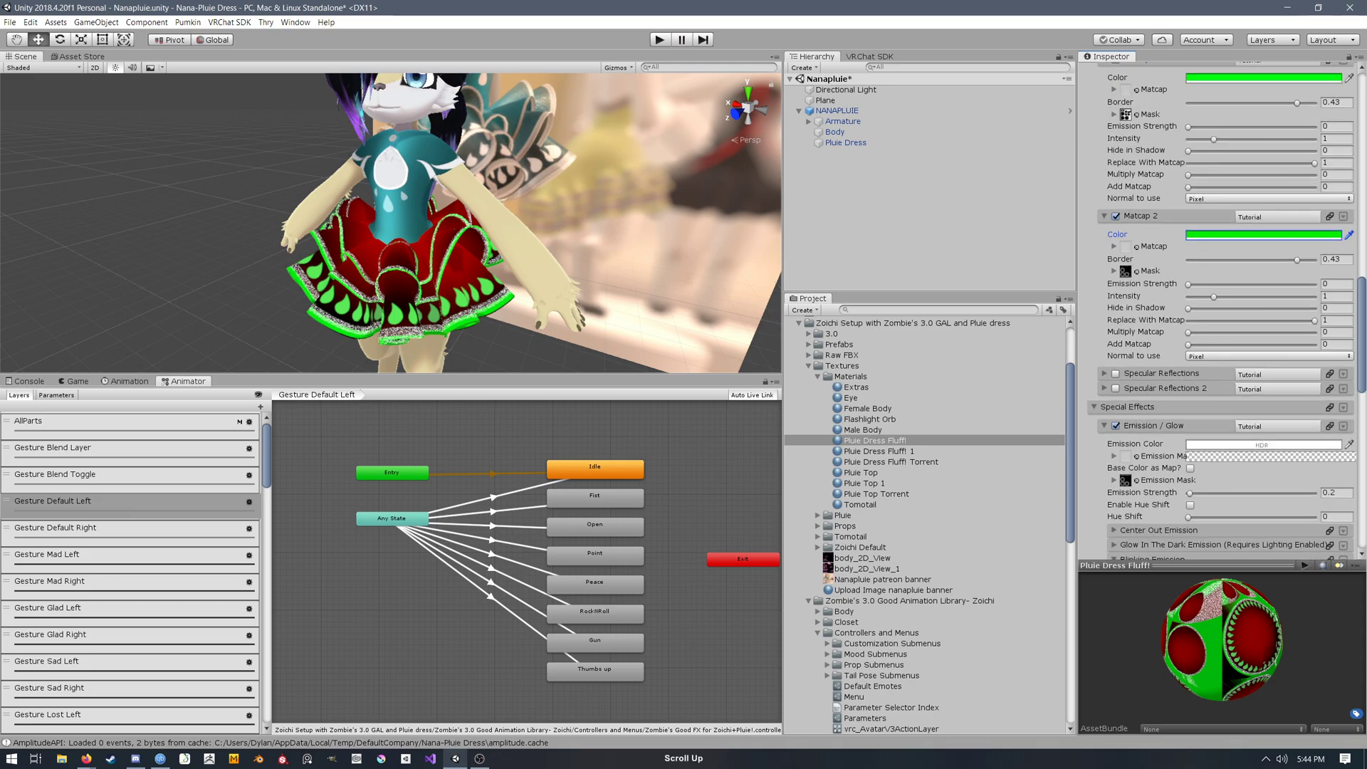
Step: Set the Glitter / Sparkle color of the Pluie Dress Fluff! material to yellow-green, CBFF00
scroll(1221, 311, down, 2)
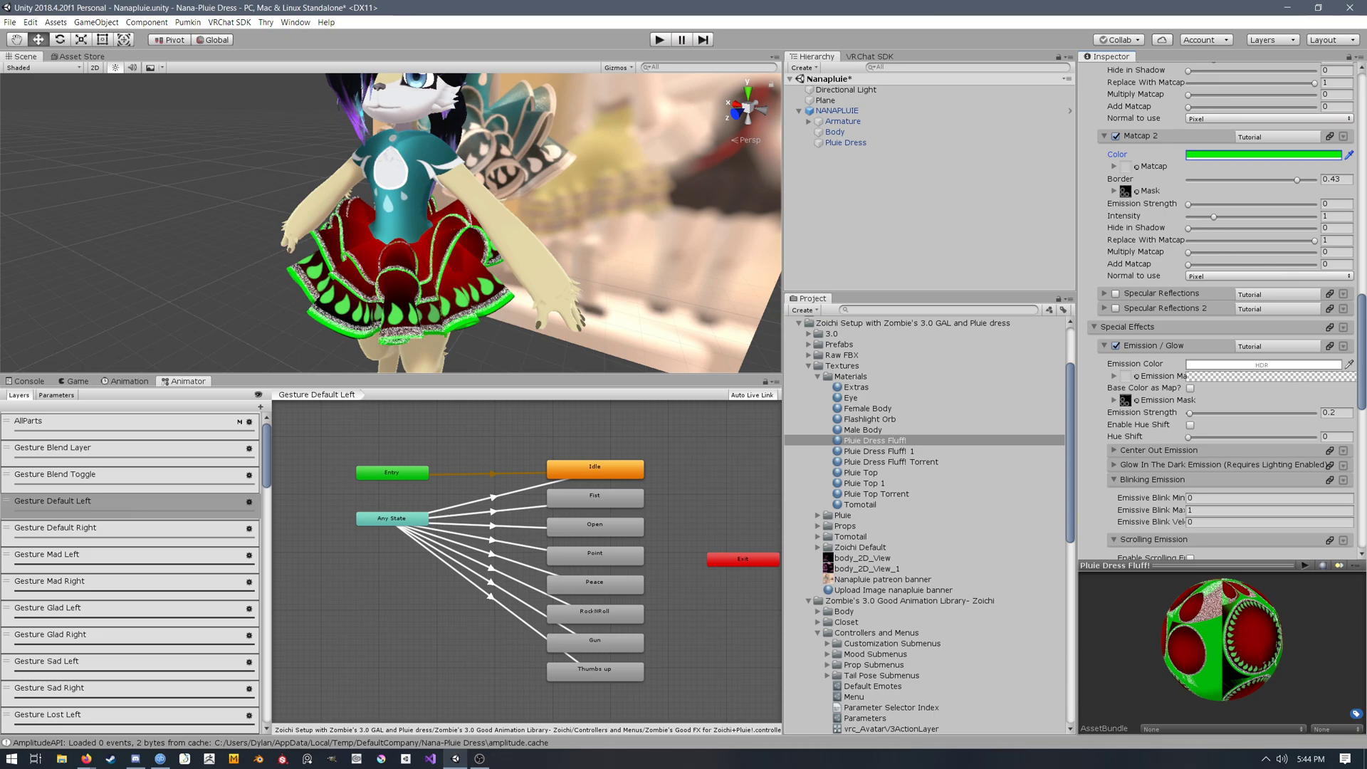
scroll(1221, 311, up, 1)
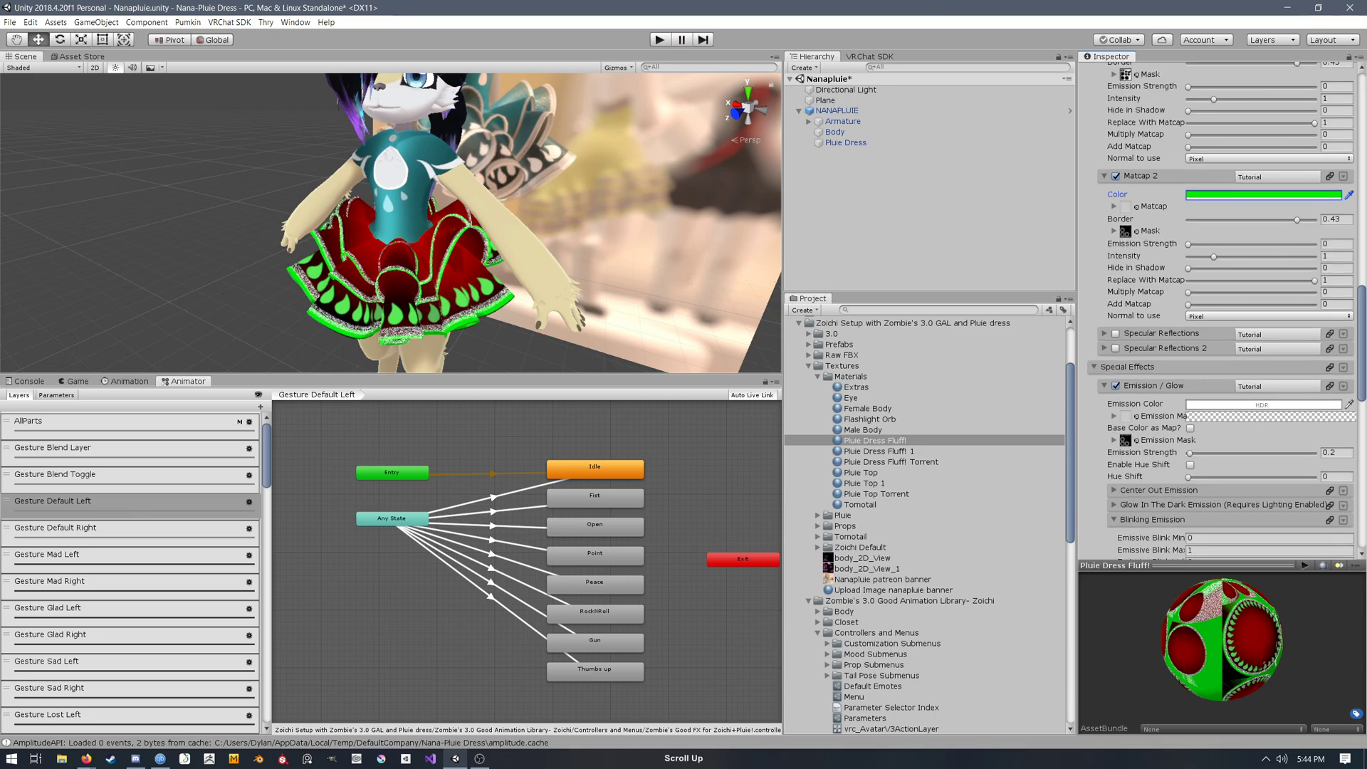
scroll(1221, 310, down, 2)
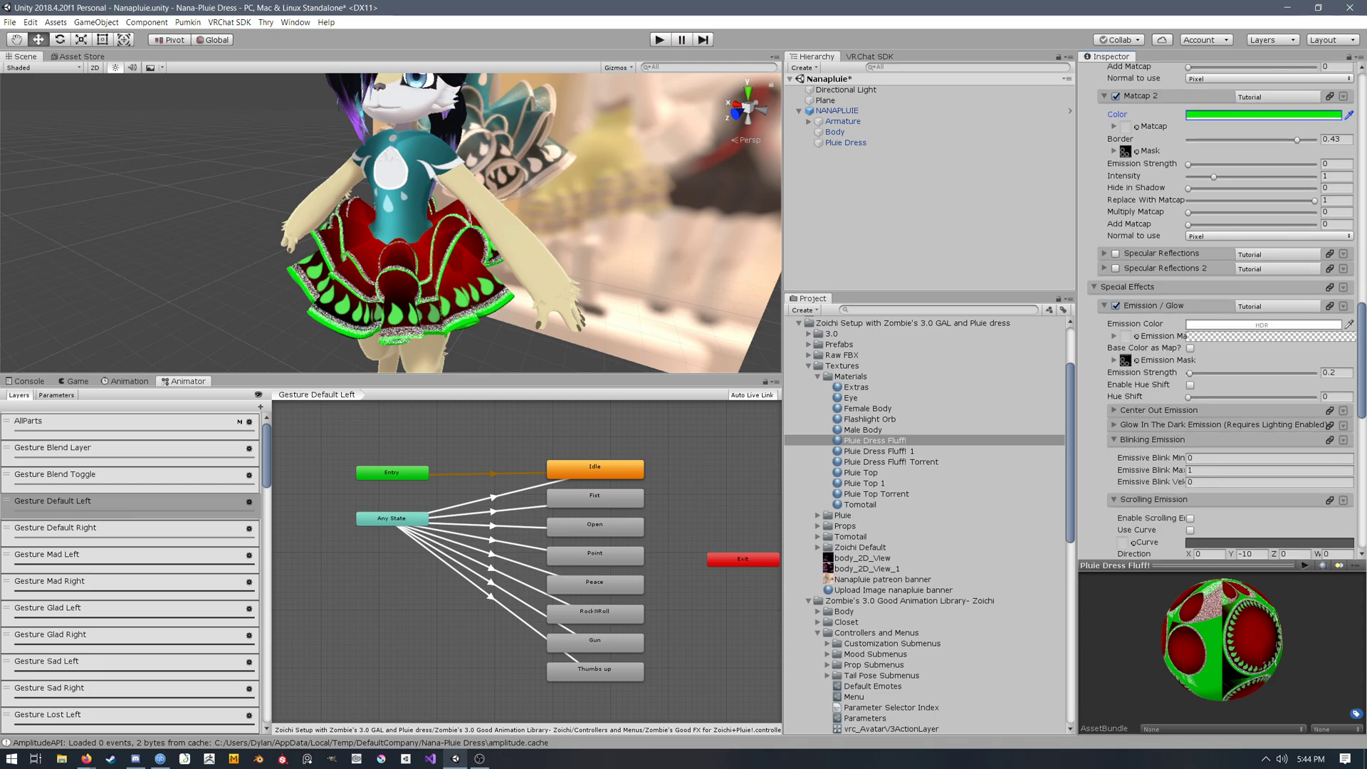
scroll(1221, 310, down, 5)
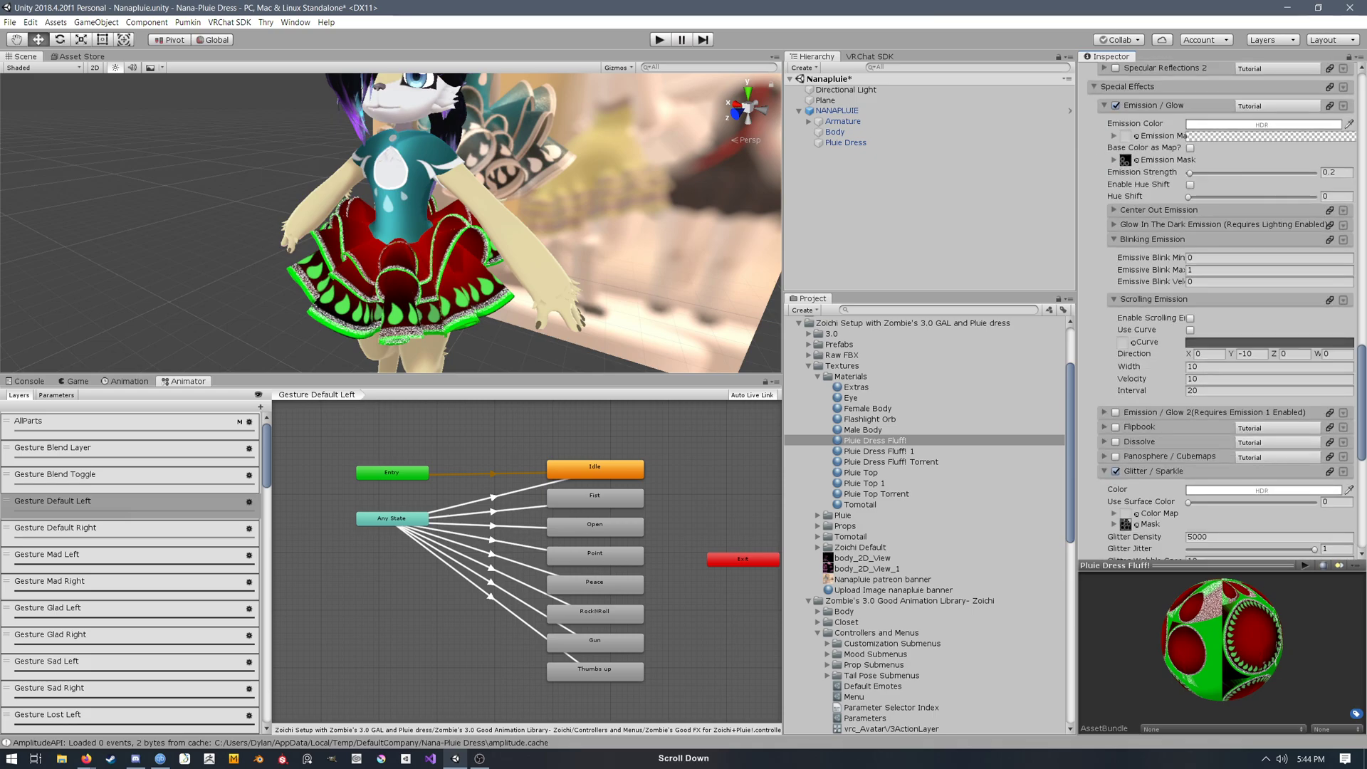
scroll(1222, 310, down, 2)
scroll(1222, 310, down, 3)
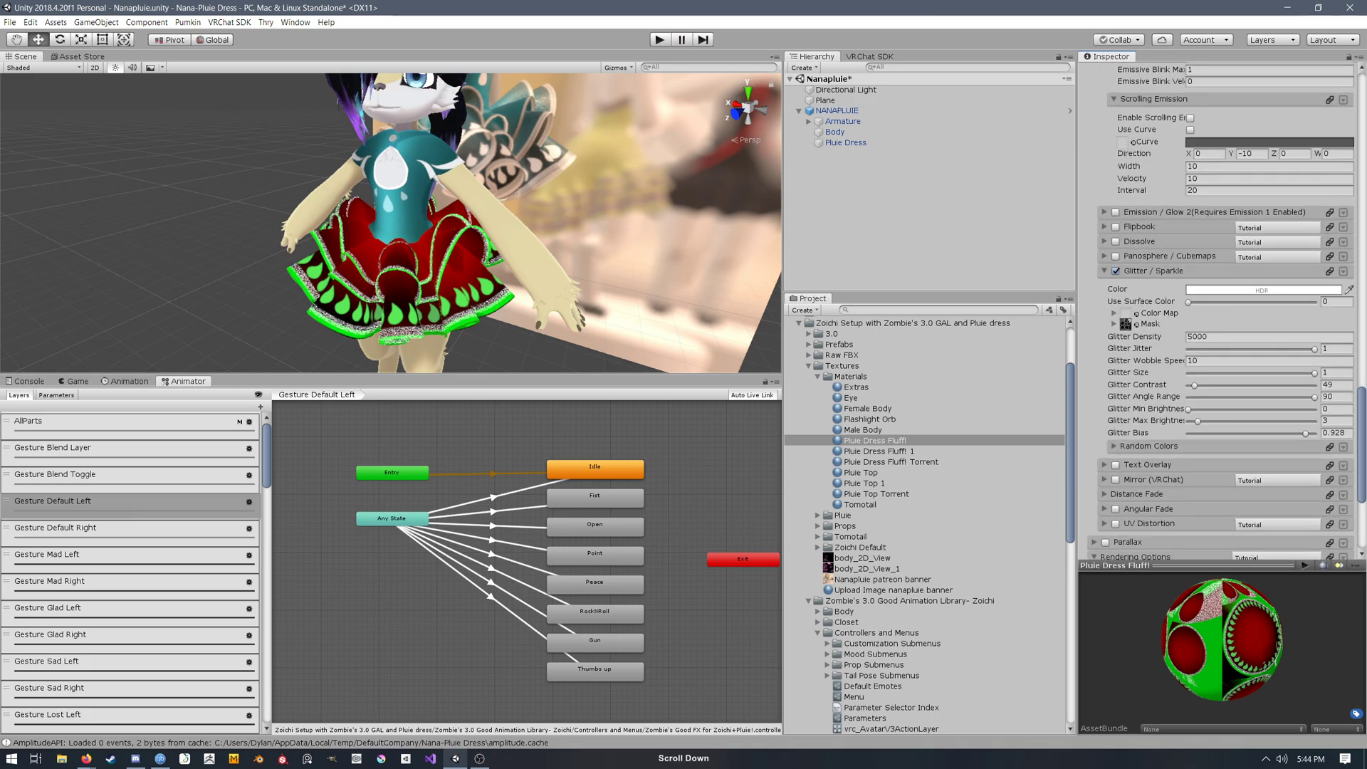
scroll(399, 213, up, 4)
scroll(398, 213, down, 4)
click(1245, 289)
click(1304, 178)
click(1319, 203)
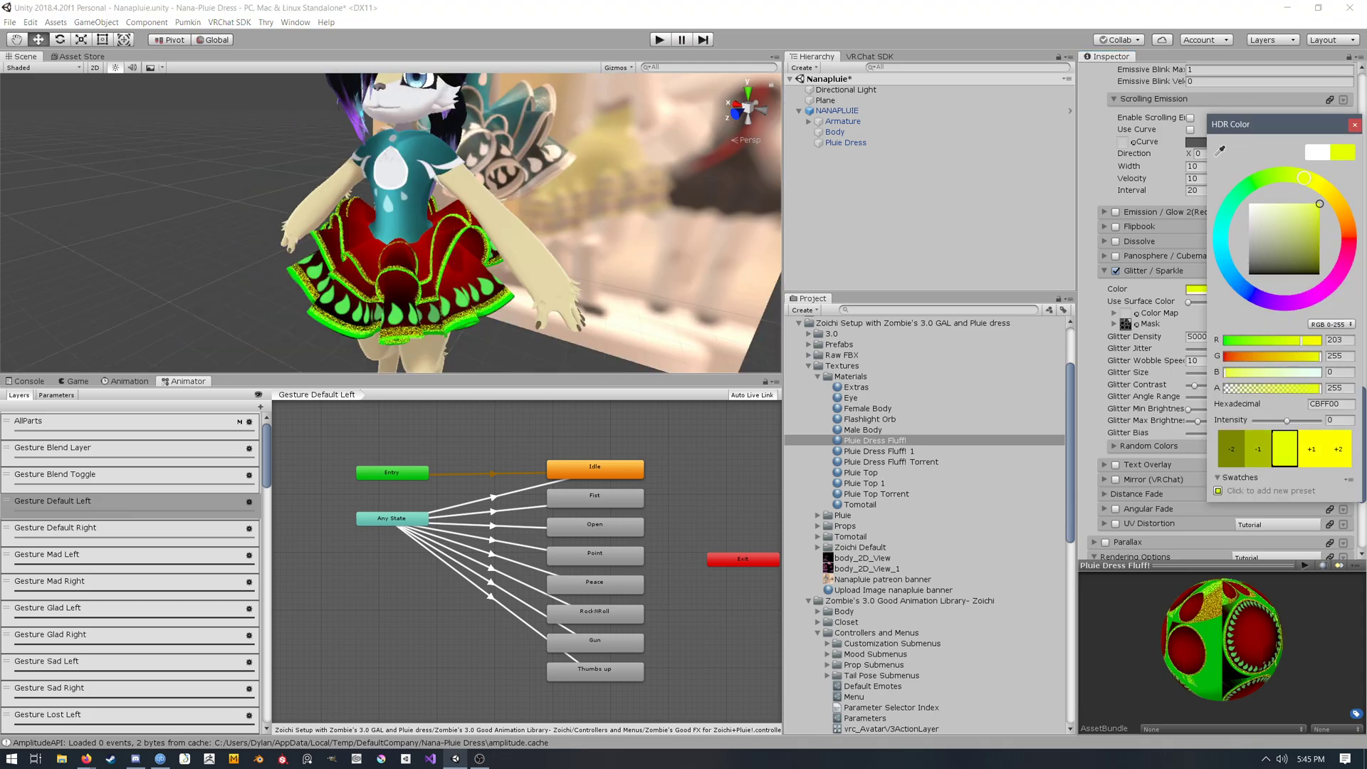
click(1355, 125)
Step: Inspect the recolored dress on the avatar in the scene view
scroll(399, 213, up, 2)
scroll(399, 214, down, 4)
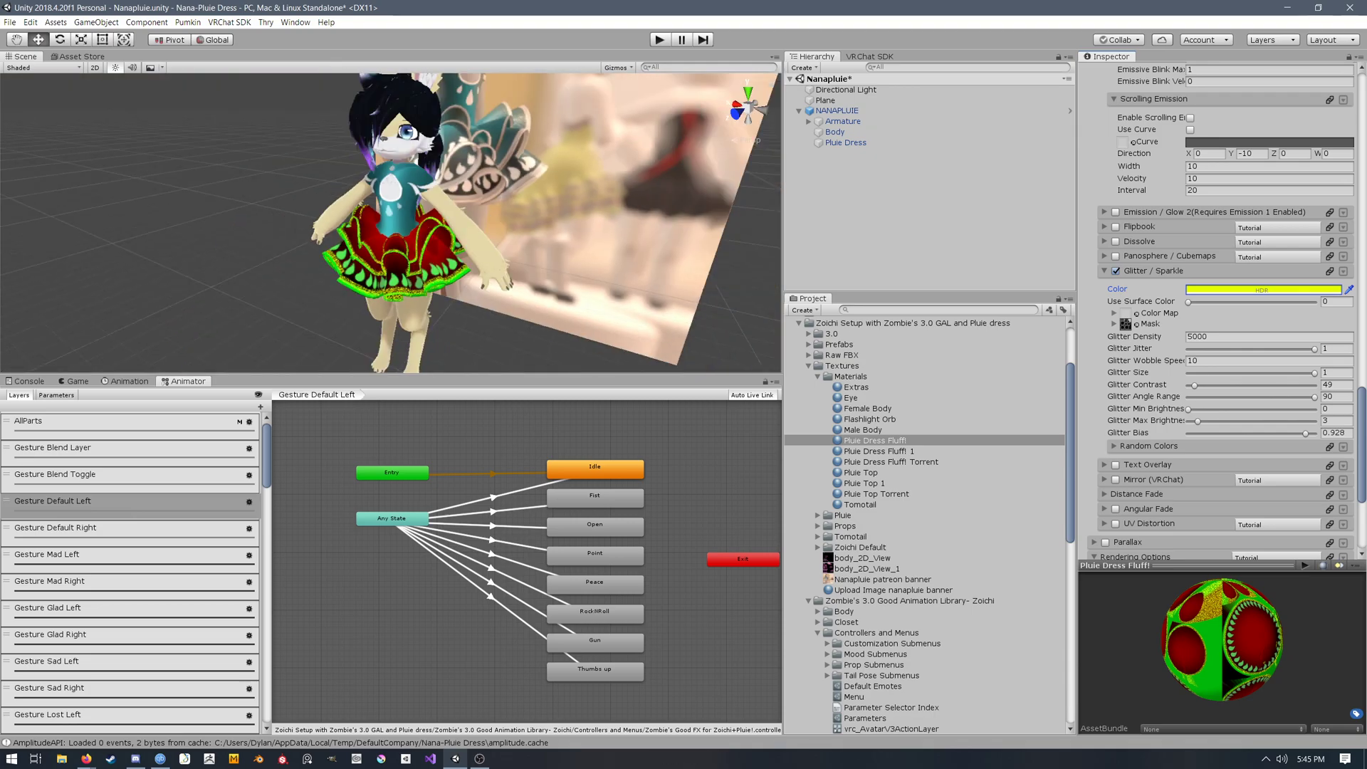
right_drag(398, 214, 399, 197)
mouse_move(399, 198)
middle_down()
mouse_move(365, 165)
mouse_move(363, 178)
mouse_move(413, 185)
middle_up()
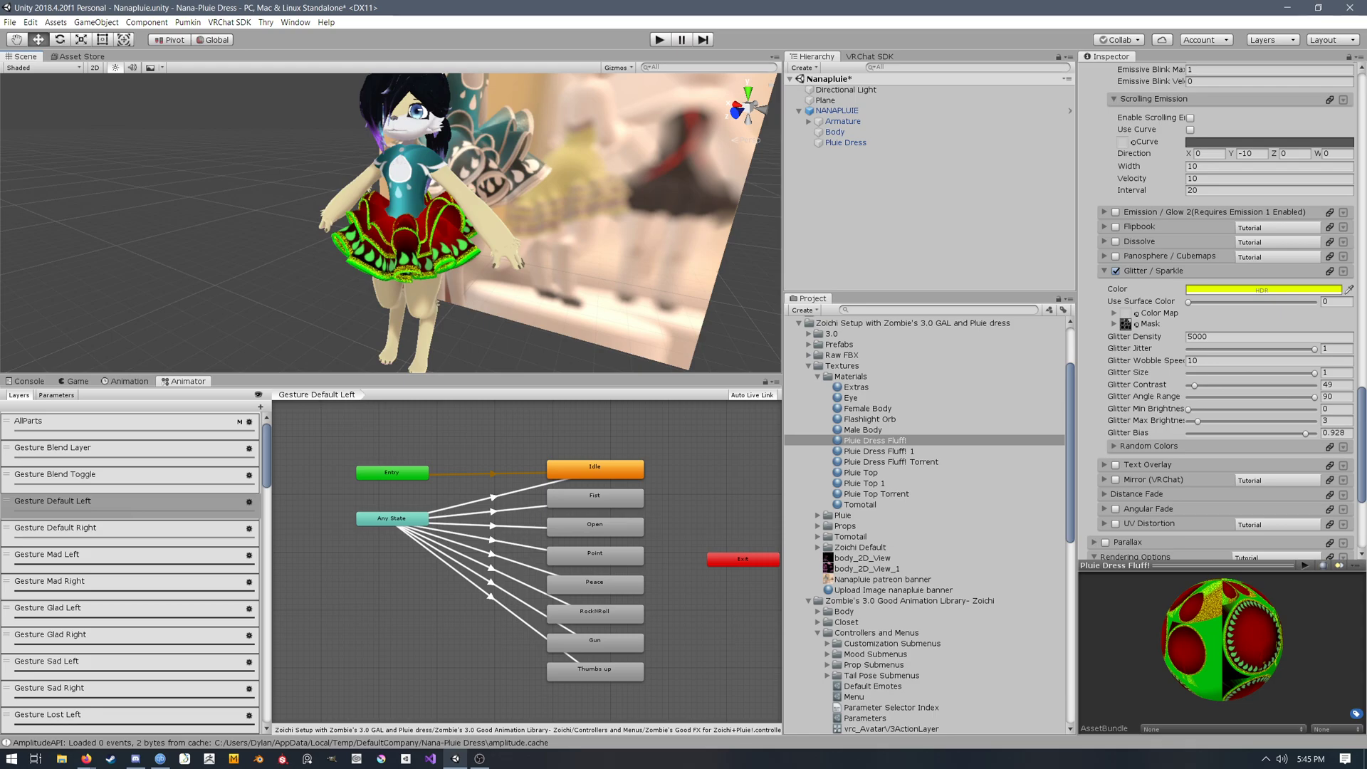
Step: Open the Pluie Top material and review its Poiyomi settings from Main through the Glitter / Sparkle section
click(880, 472)
scroll(1221, 320, up, 15)
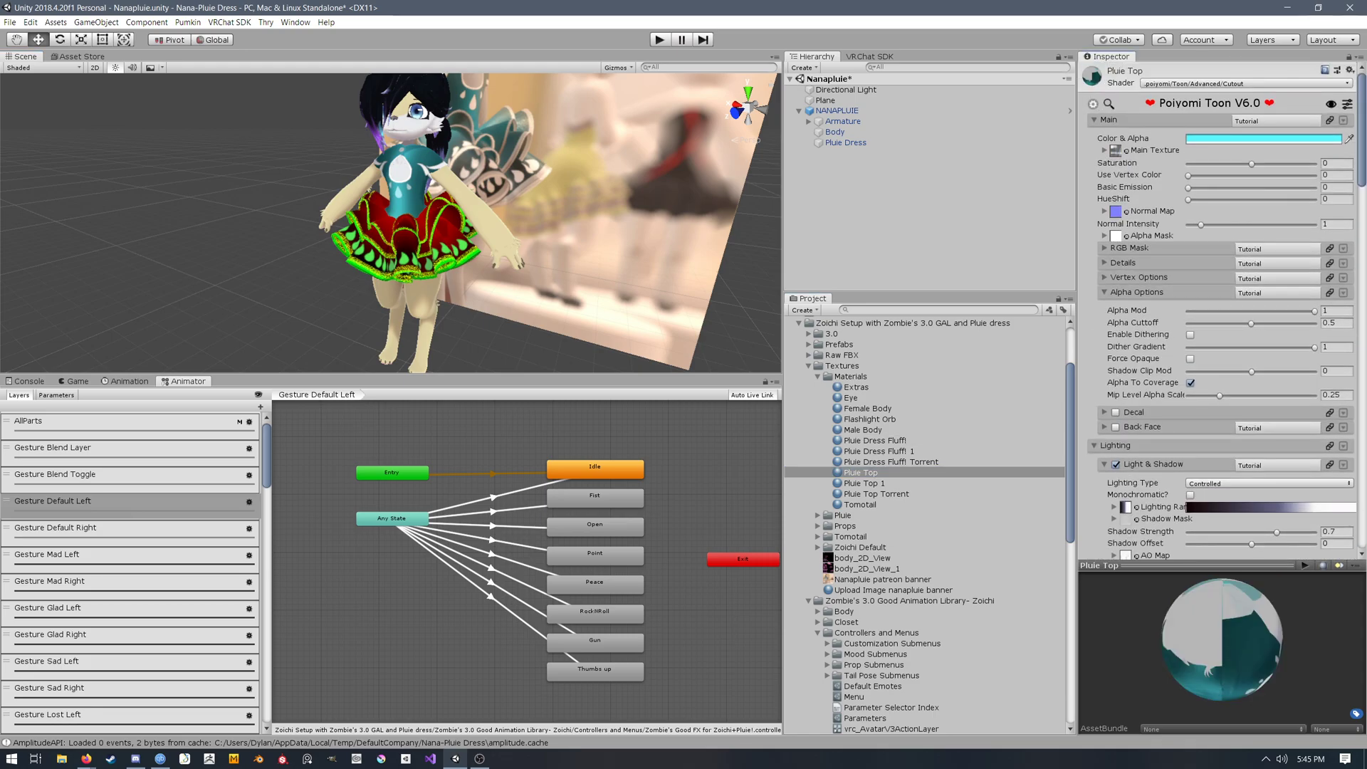
scroll(1220, 320, down, 15)
scroll(1221, 321, down, 13)
scroll(1221, 321, down, 1)
scroll(1221, 320, down, 15)
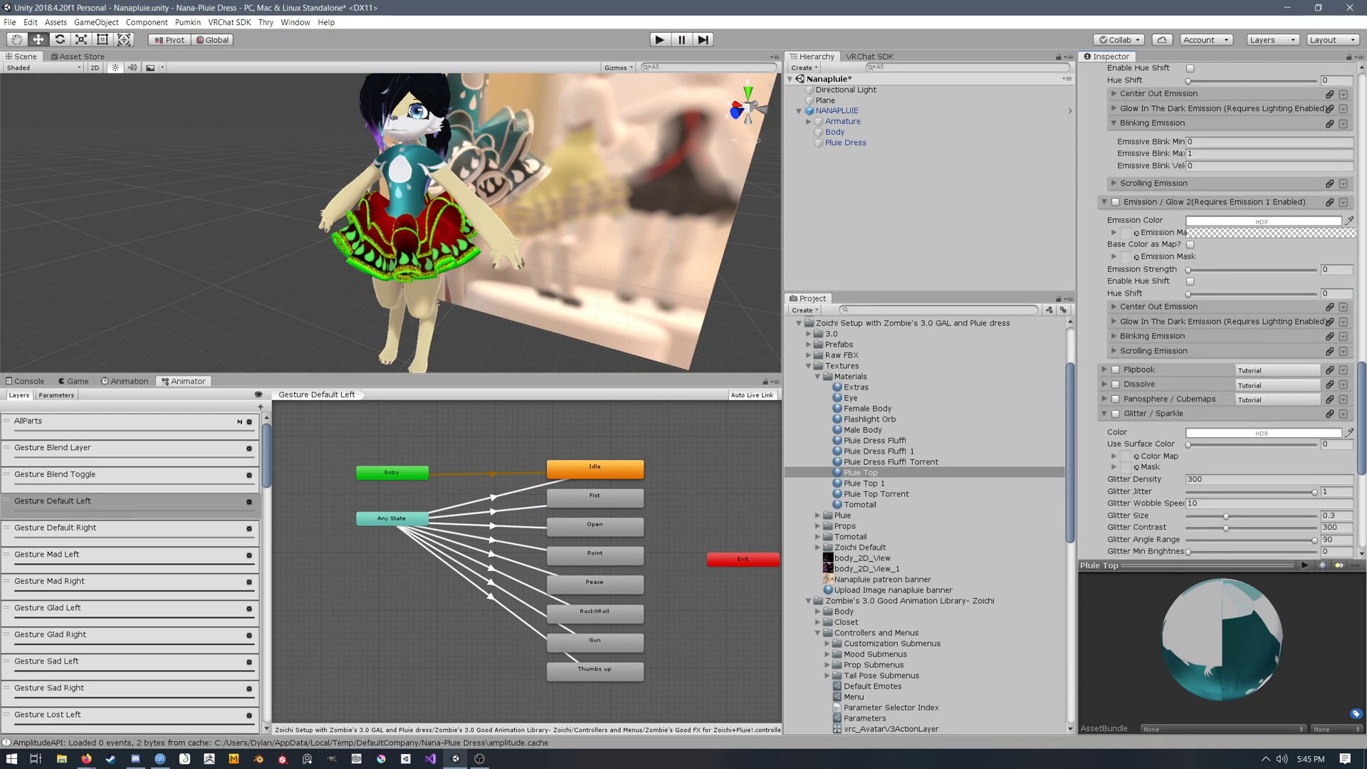
scroll(1221, 321, down, 2)
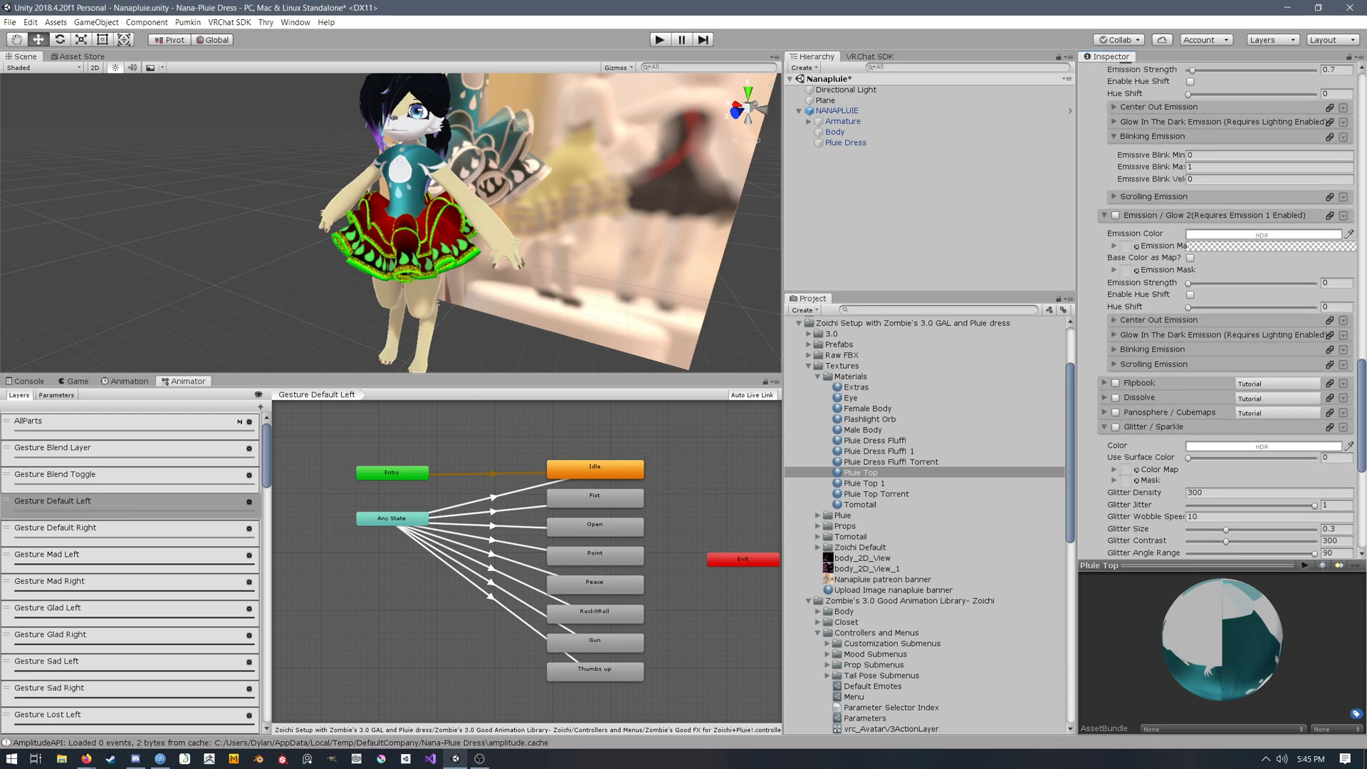
scroll(1221, 320, down, 4)
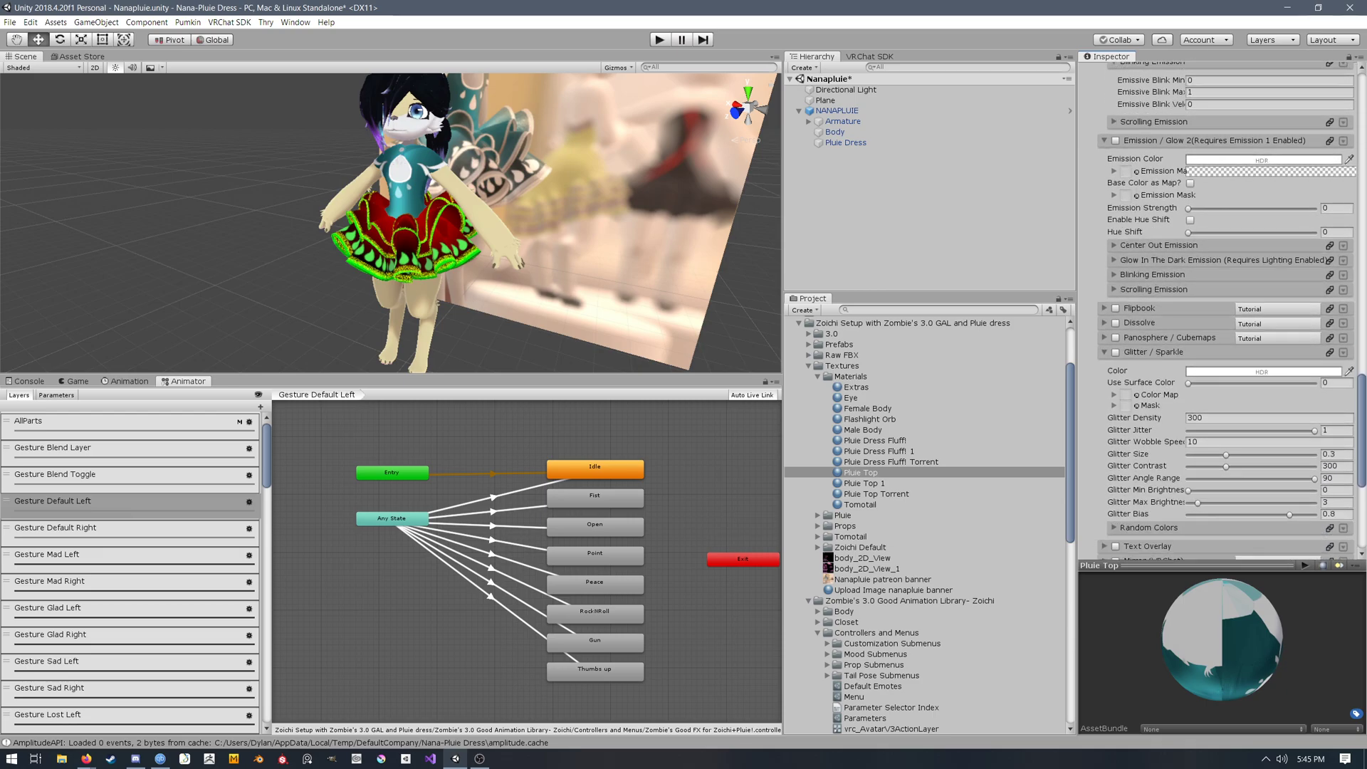
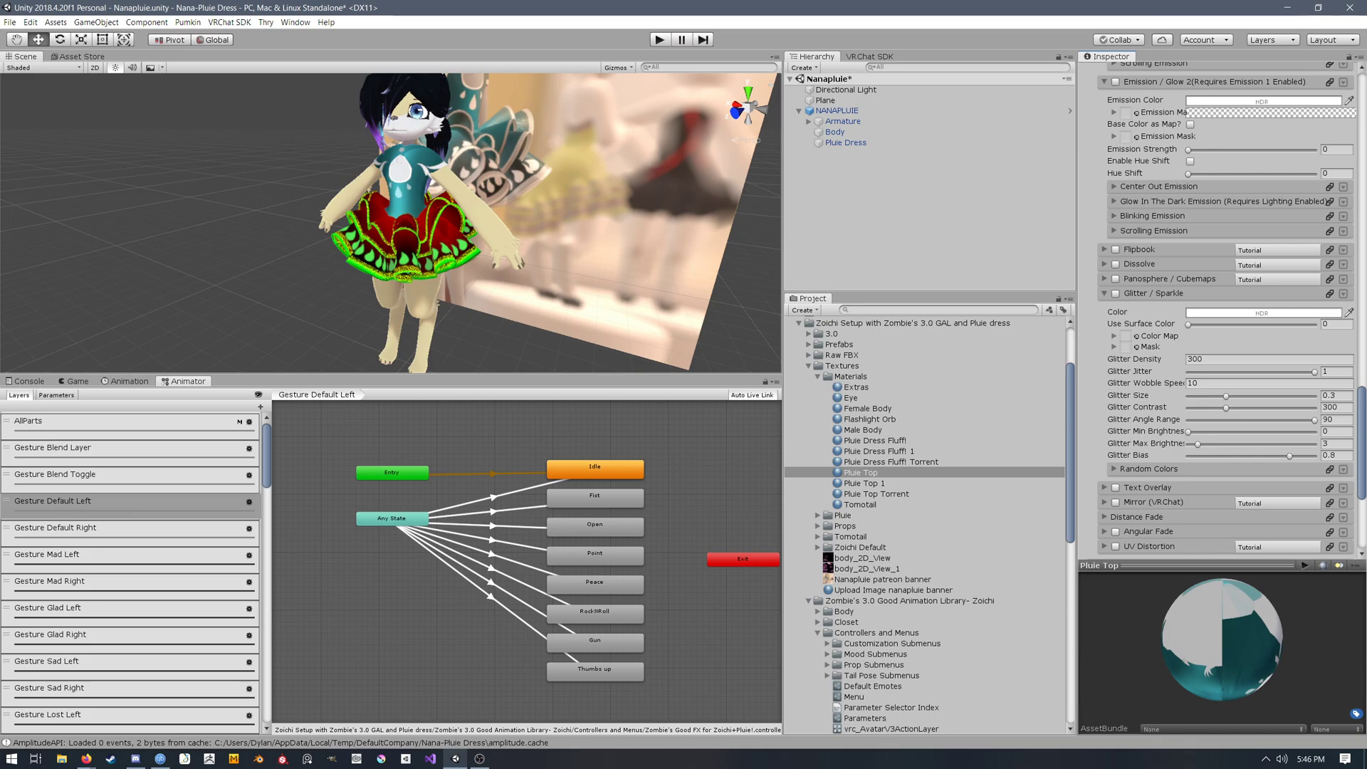
Step: Re-examine the Pluie Top material's Emission / Glow and Glitter / Sparkle settings, ending back at its Main section
scroll(1224, 306, up, 3)
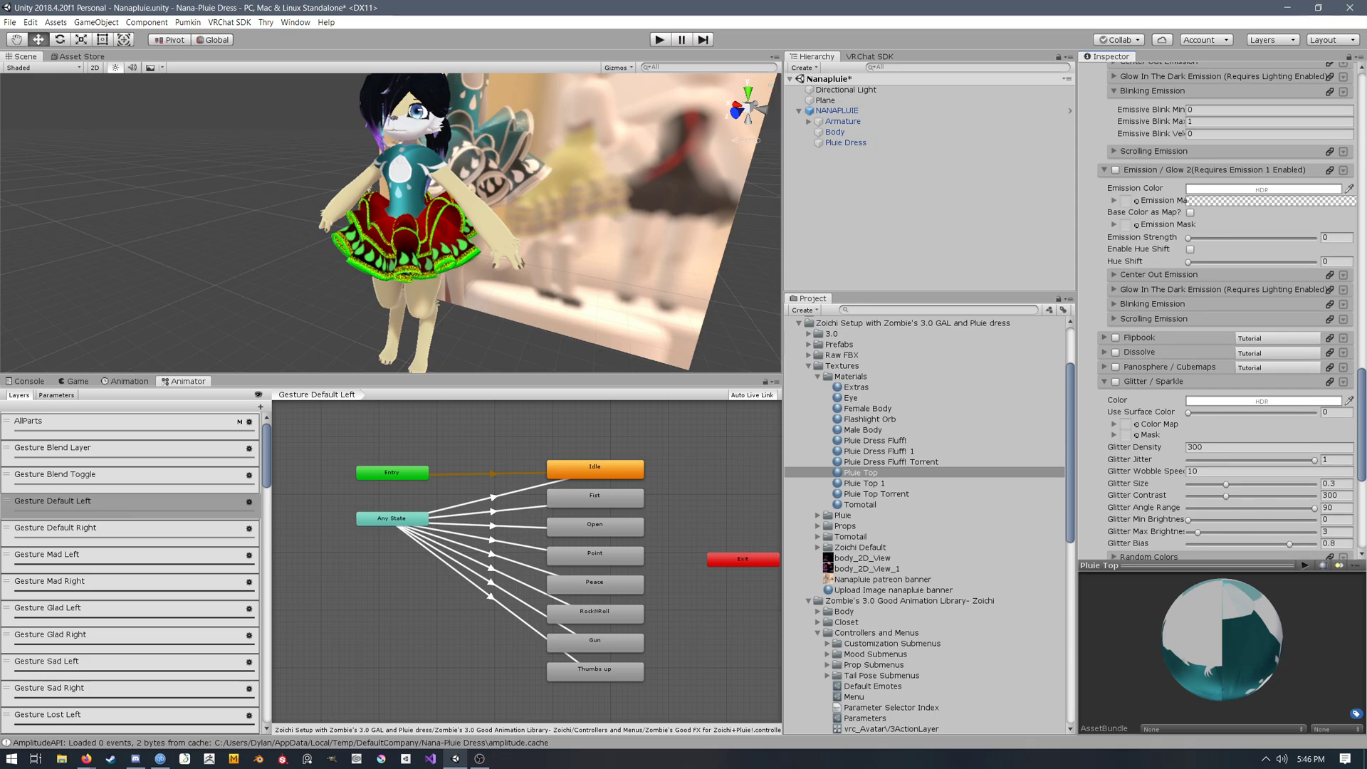
scroll(1225, 306, up, 3)
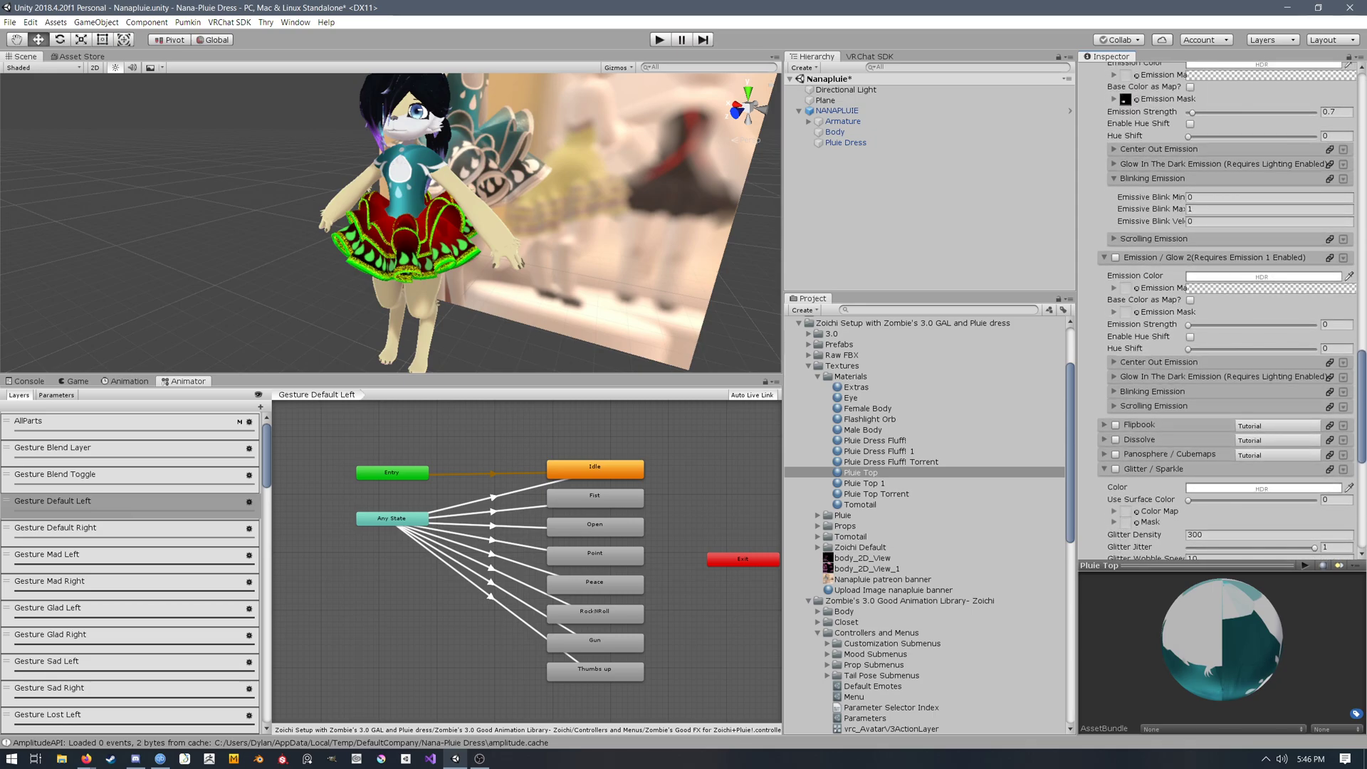
drag(1361, 396, 1361, 396)
scroll(1225, 306, up, 3)
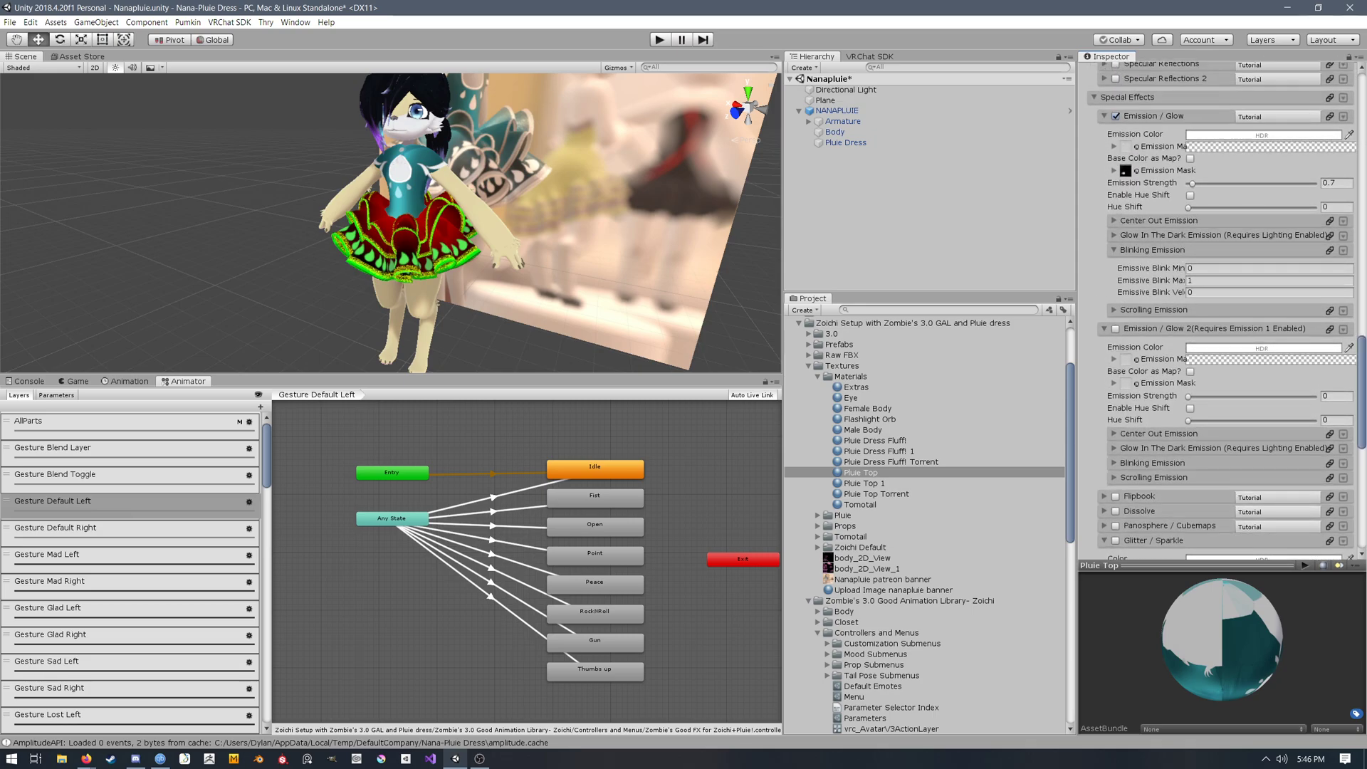
scroll(1224, 306, up, 2)
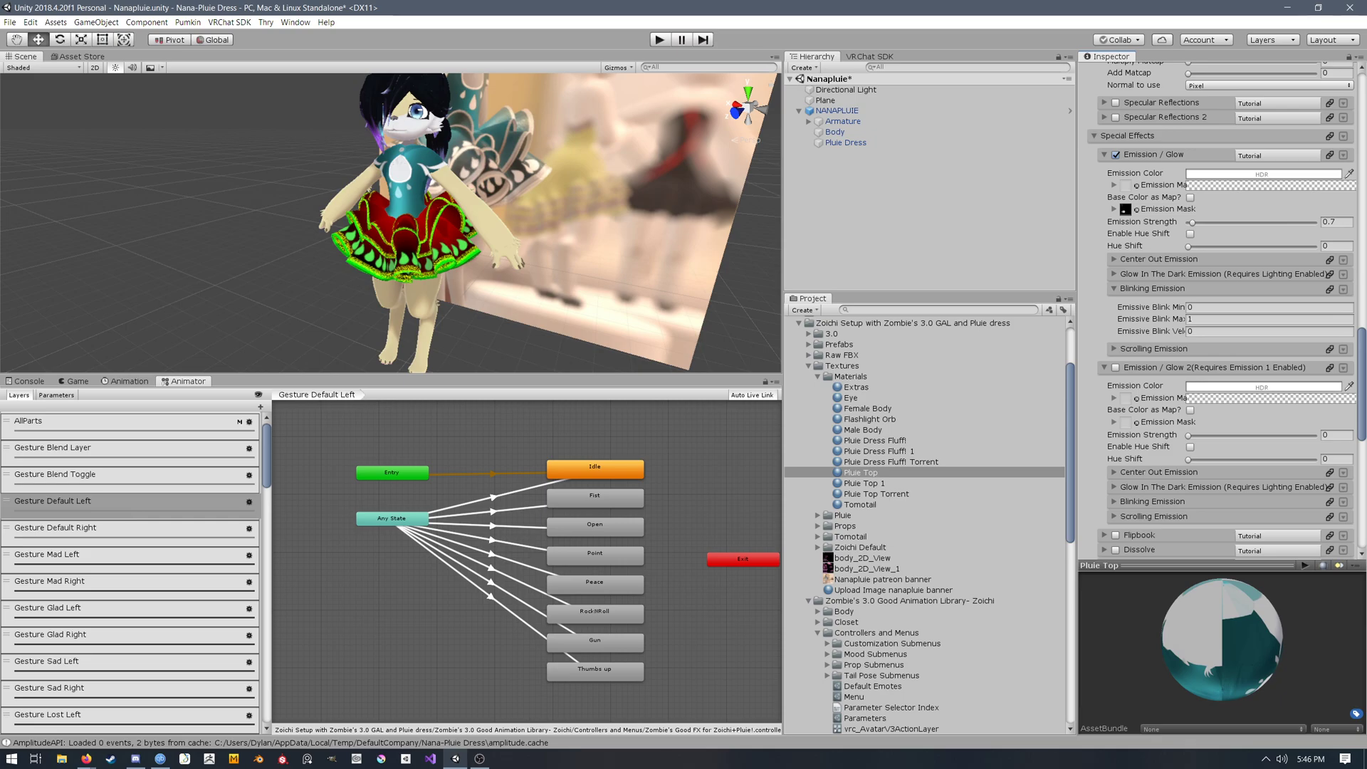
scroll(1221, 309, down, 5)
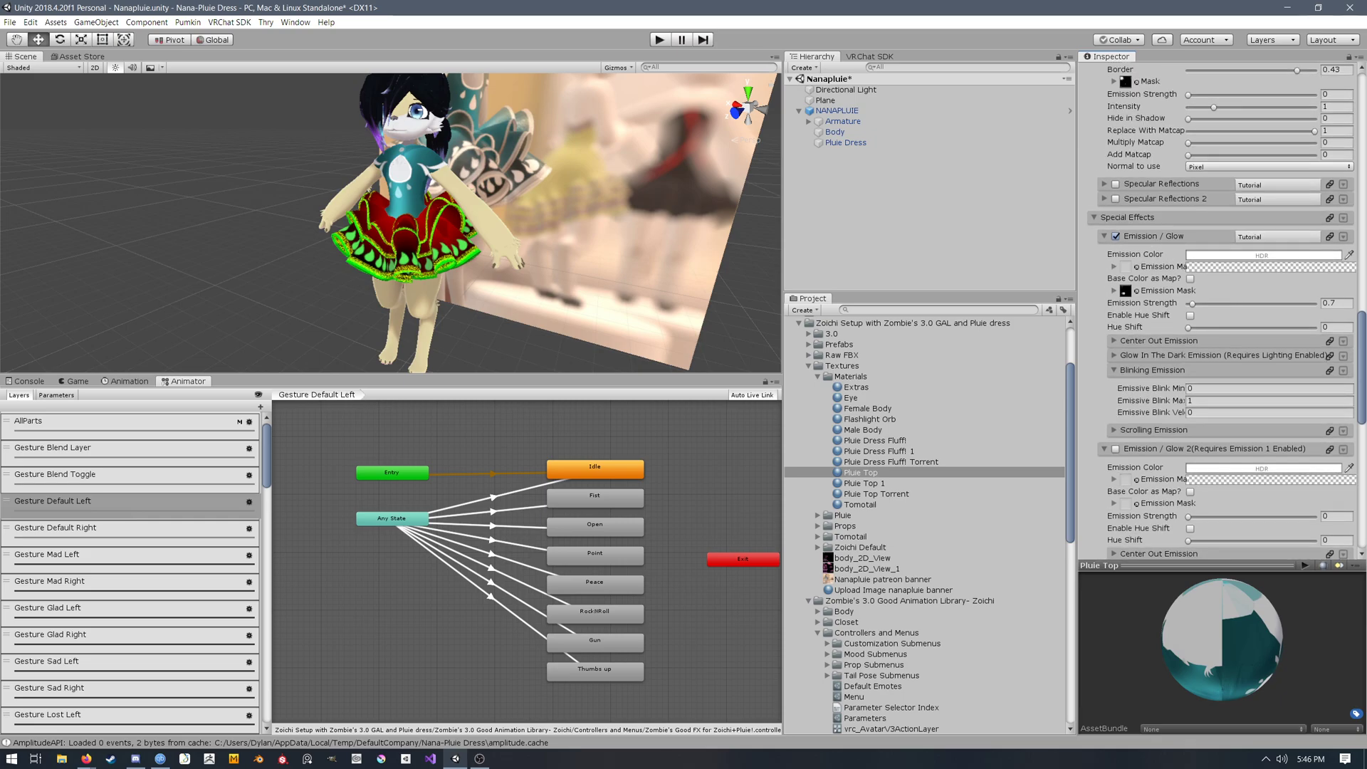
scroll(1232, 311, down, 3)
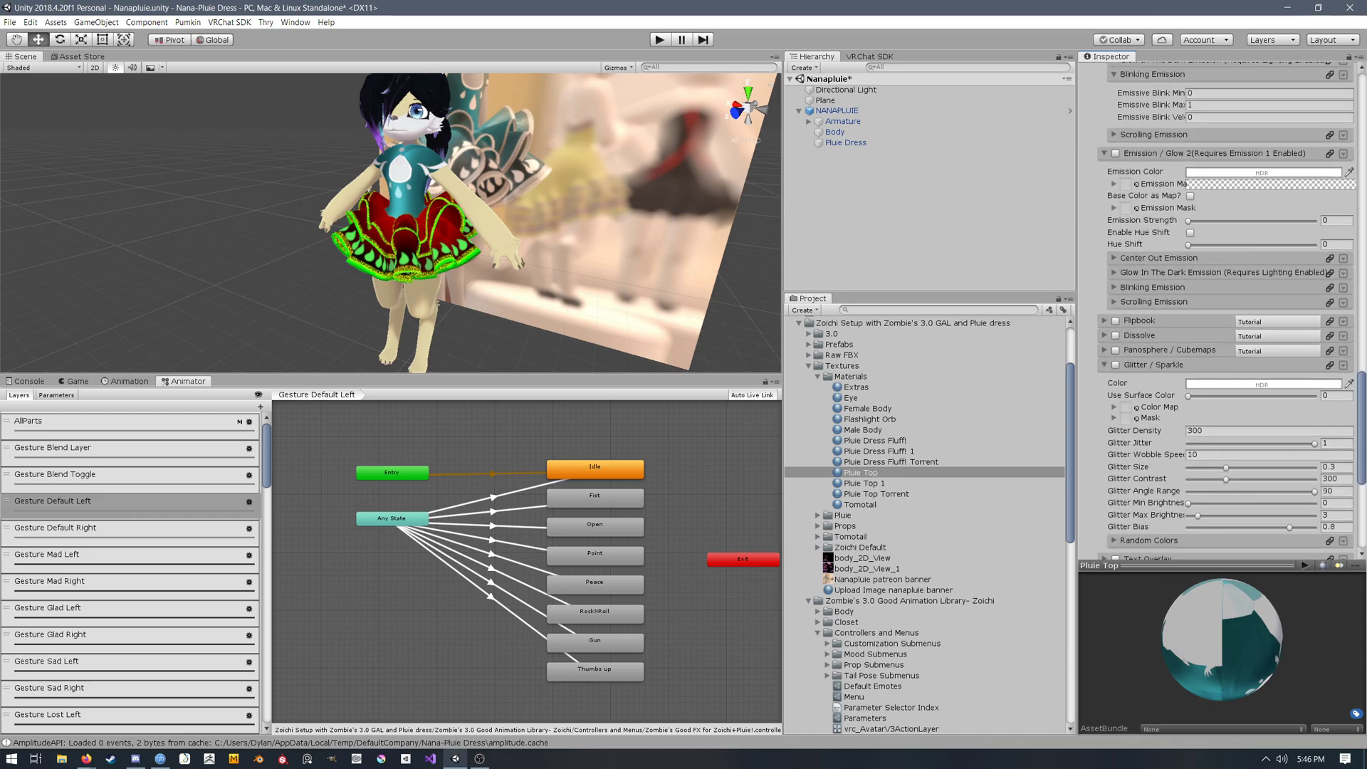
scroll(1231, 311, up, 3)
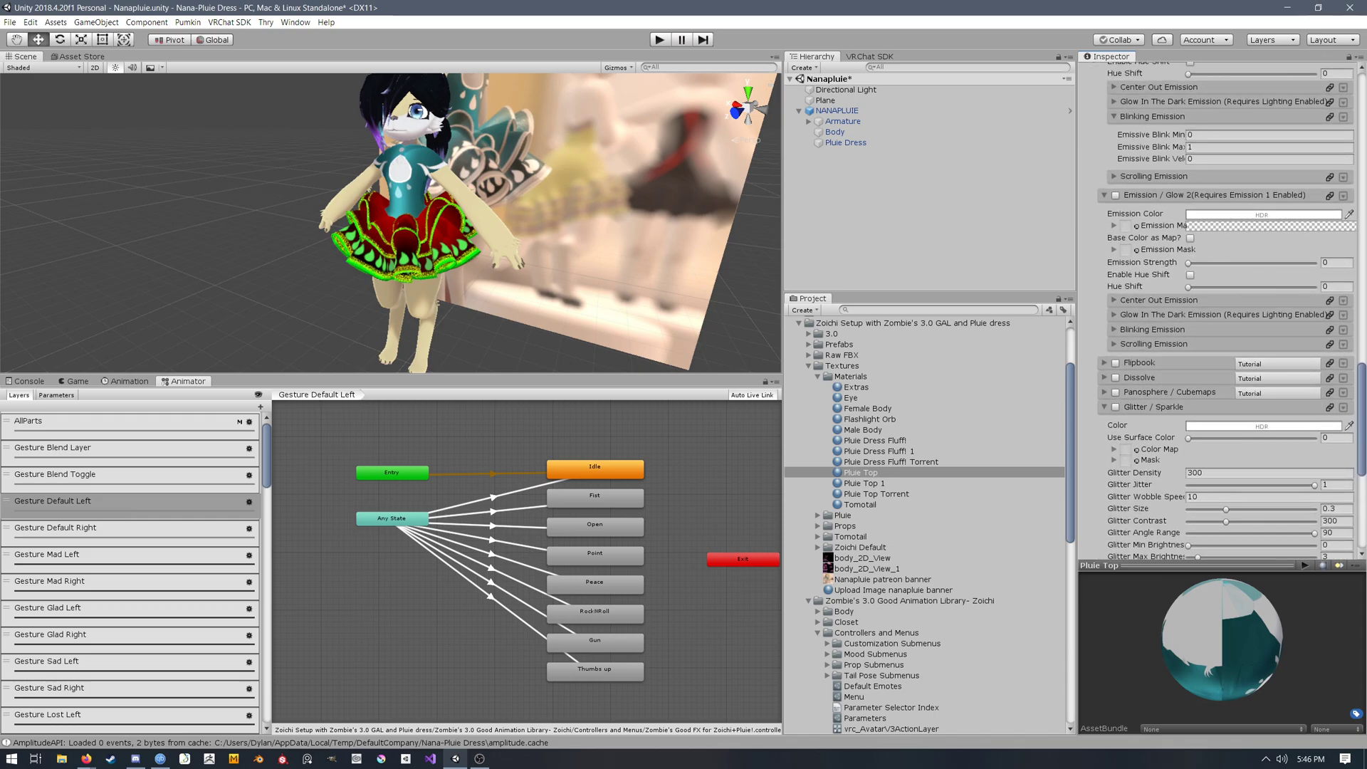
scroll(1231, 311, down, 1)
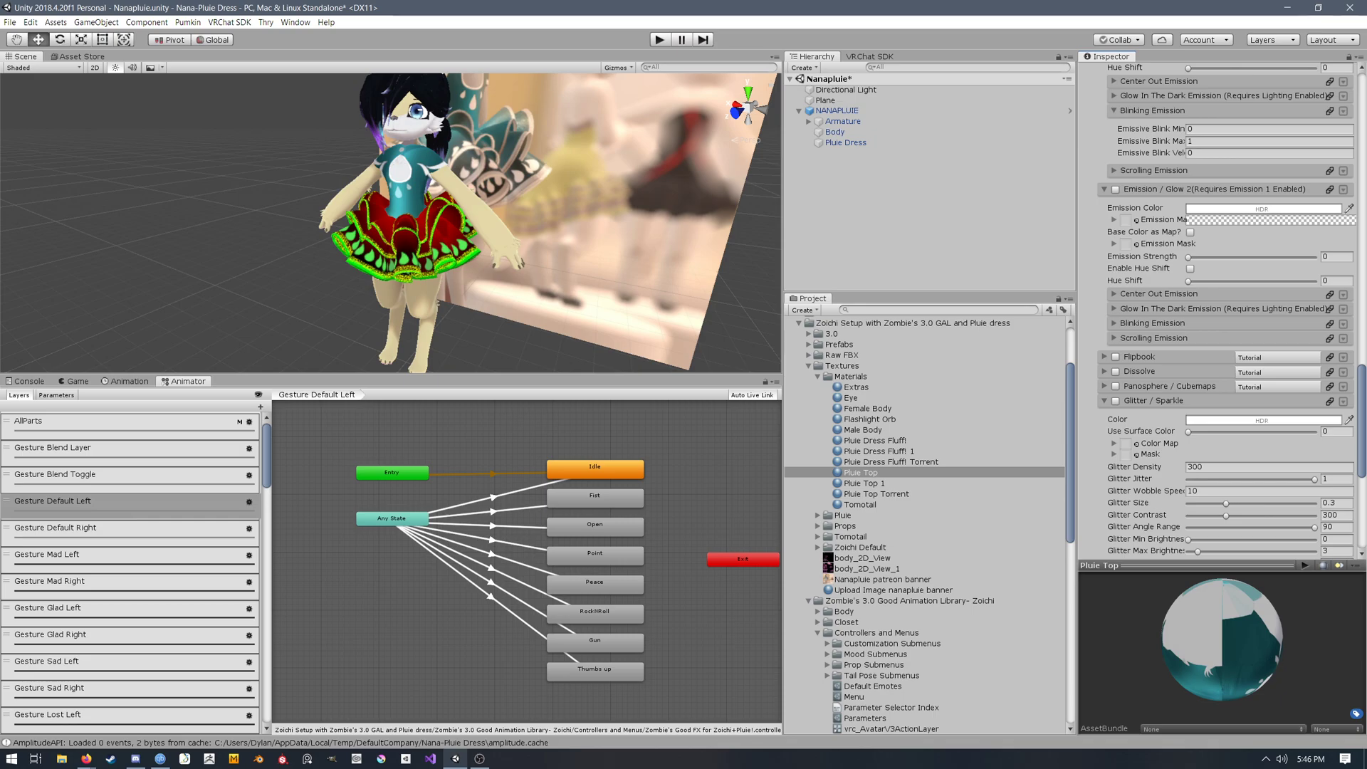
scroll(1231, 311, up, 15)
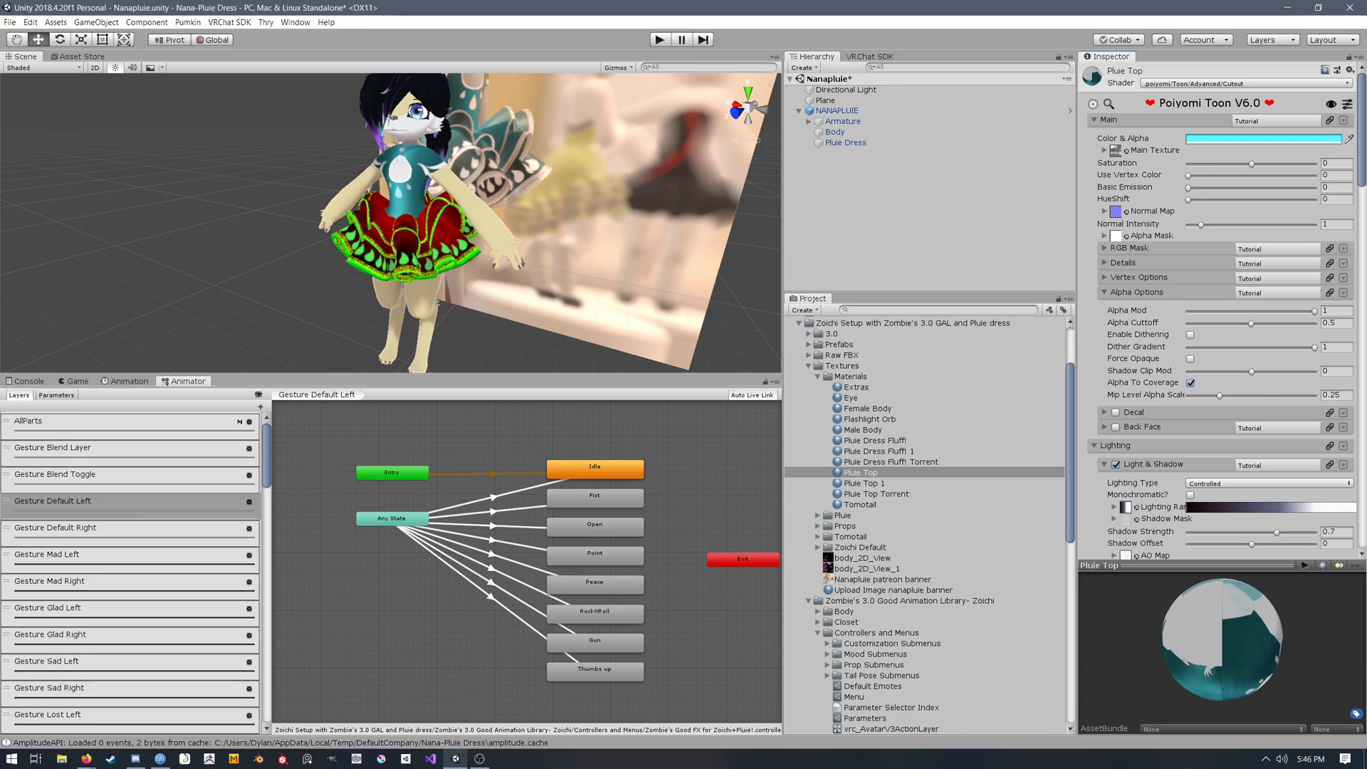
Step: Collapse the Textures folder and open the Zombie's Good Gesture Zoichi+Pluie! animator controller
click(808, 365)
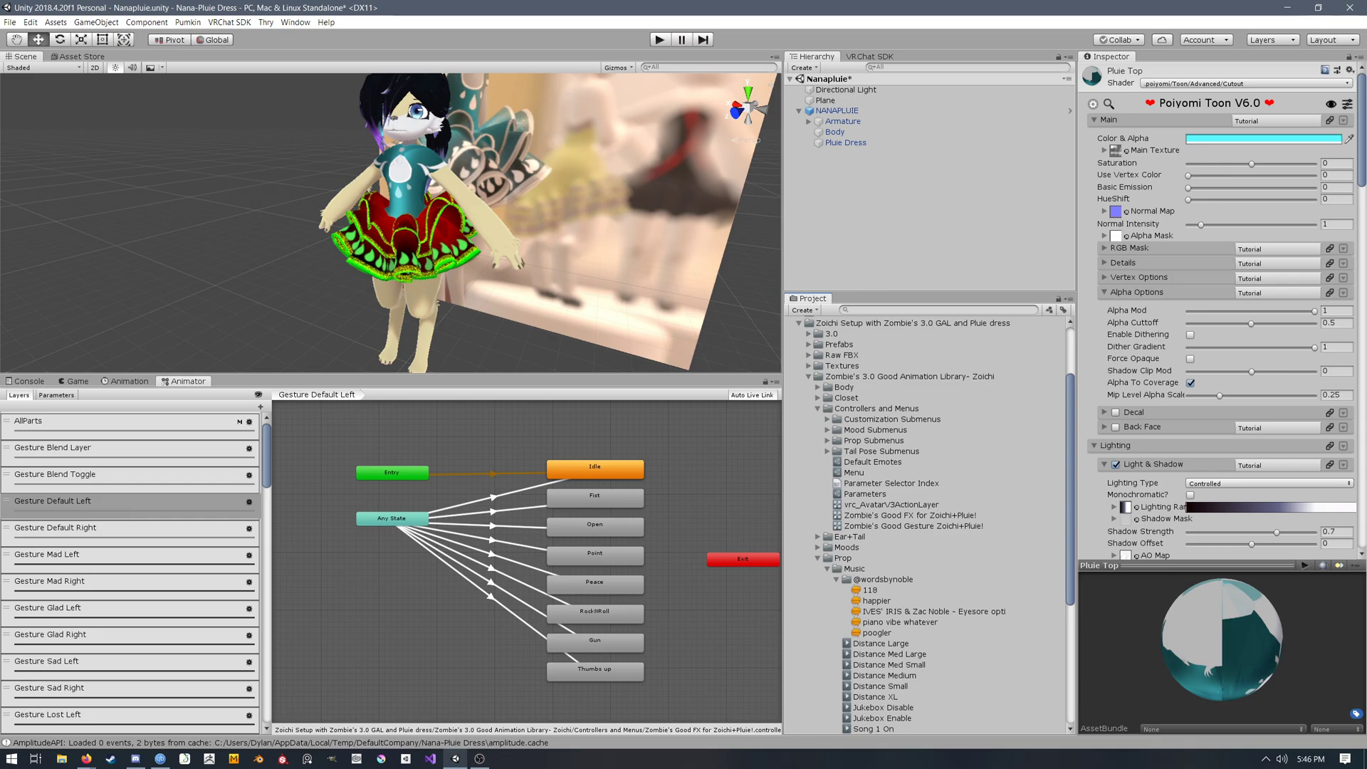
scroll(926, 527, down, 1)
click(913, 524)
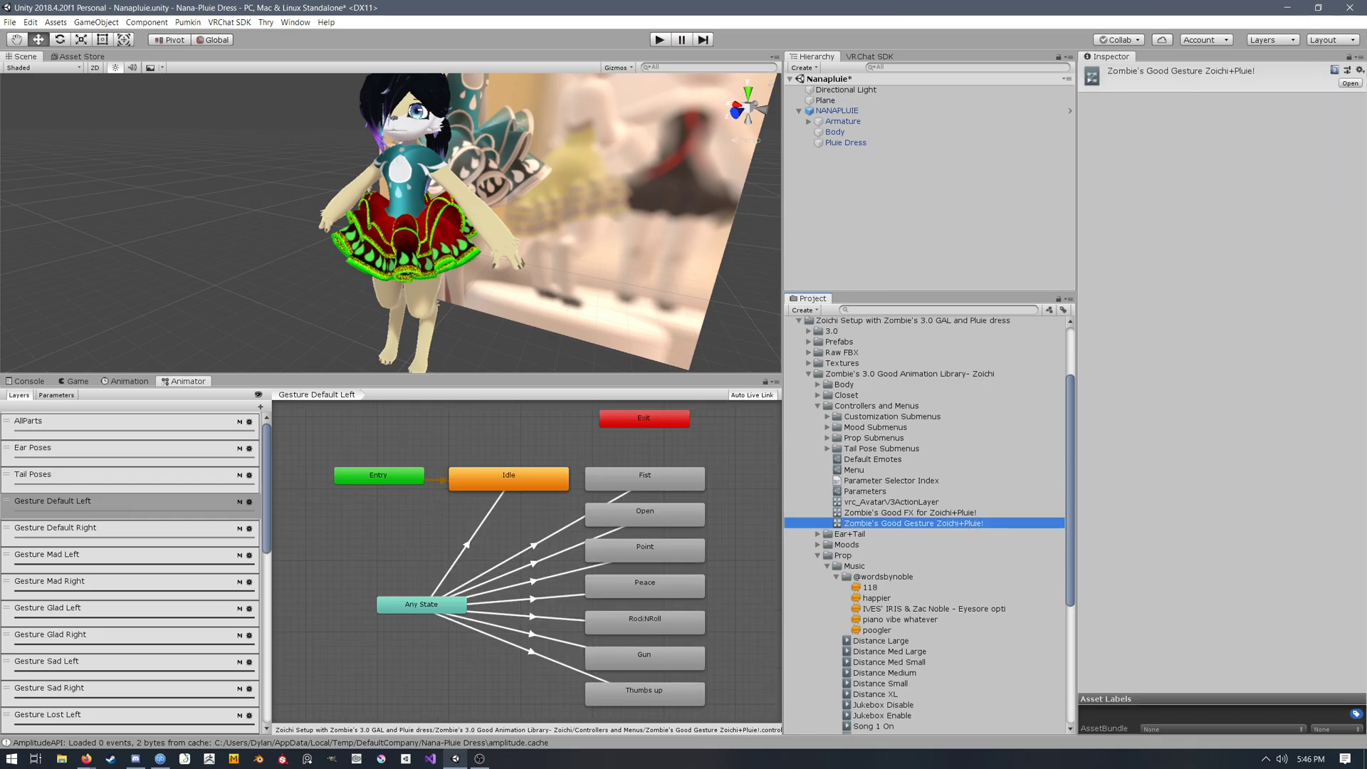
Step: View the state graphs of the gesture controller's Ear Poses and Tail Poses layers
click(128, 449)
middle_drag(458, 469, 467, 588)
scroll(467, 588, down, 4)
click(128, 476)
middle_drag(589, 609, 594, 499)
scroll(583, 531, up, 1)
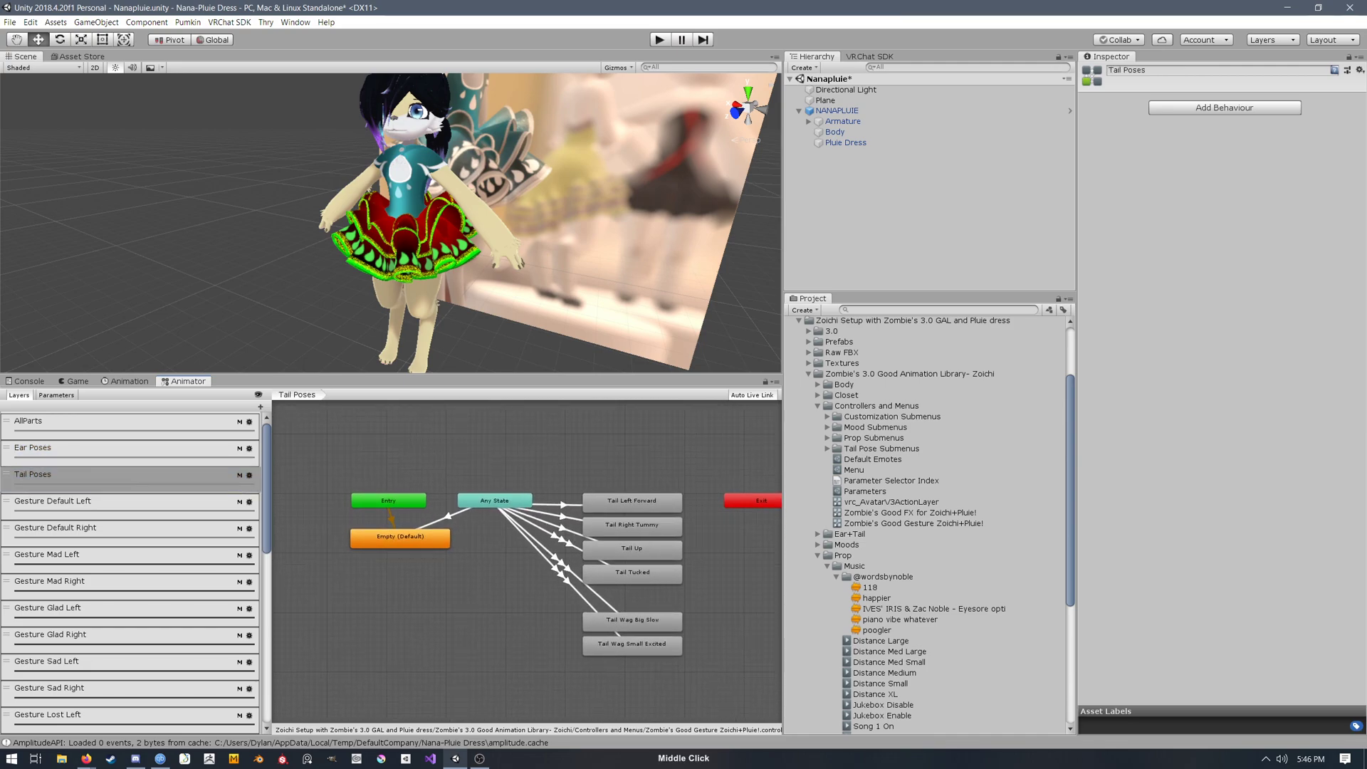
Step: Inspect the Any State to Tail Tucked transition and the tail wag, Tail Up and Tail Right Tummy states
click(562, 539)
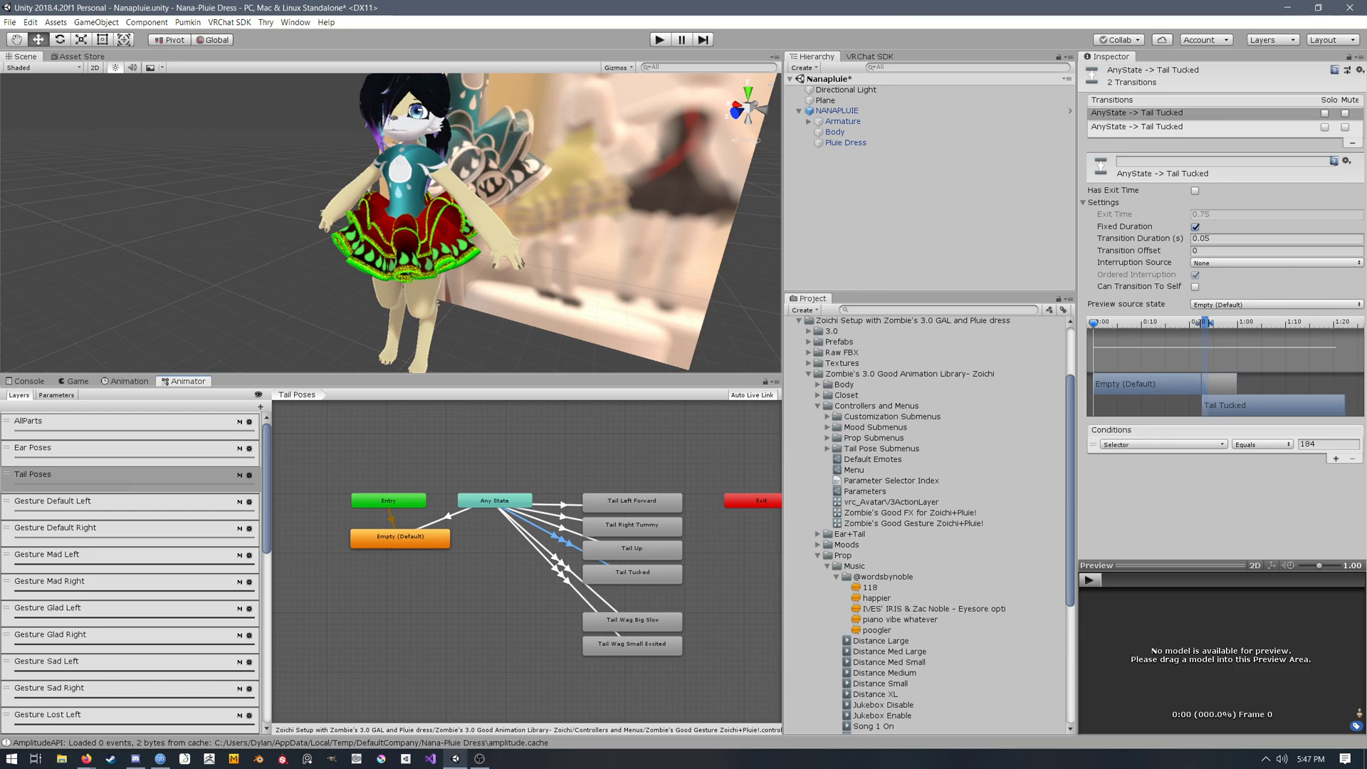
click(637, 645)
click(639, 622)
click(644, 550)
click(649, 525)
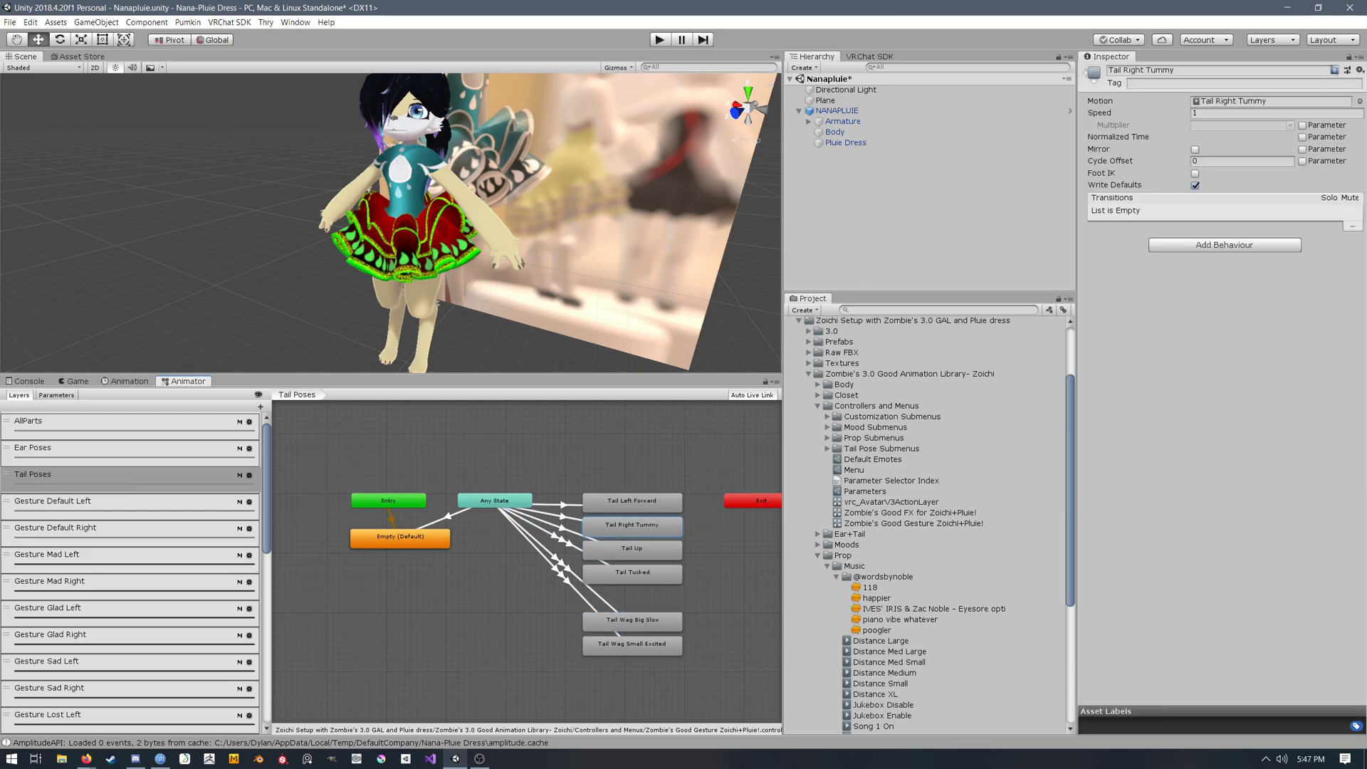
Step: Compare the Selector conditions of the two Any State to Tail Tucked transitions and check the neighboring tail states
click(563, 540)
mouse_move(564, 540)
middle_down()
mouse_move(576, 546)
mouse_move(564, 534)
middle_up()
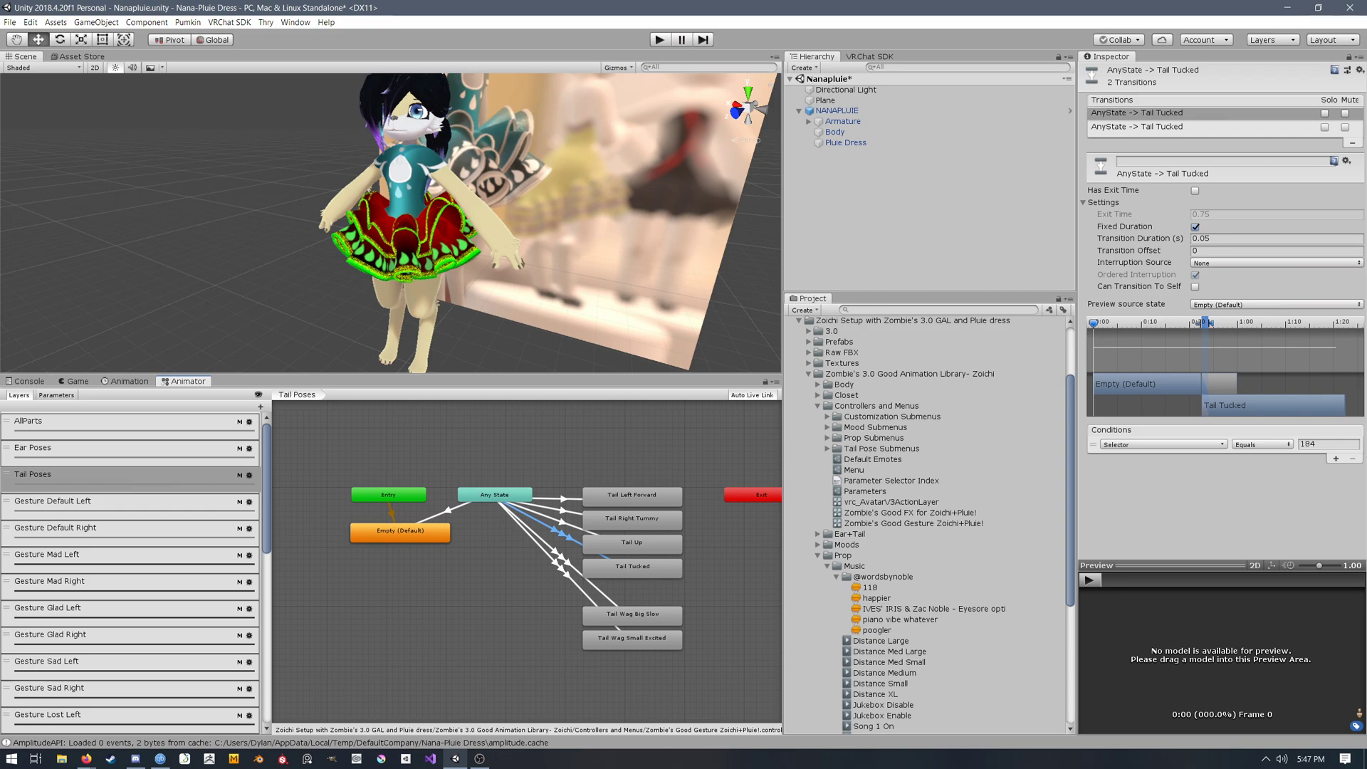
click(1193, 112)
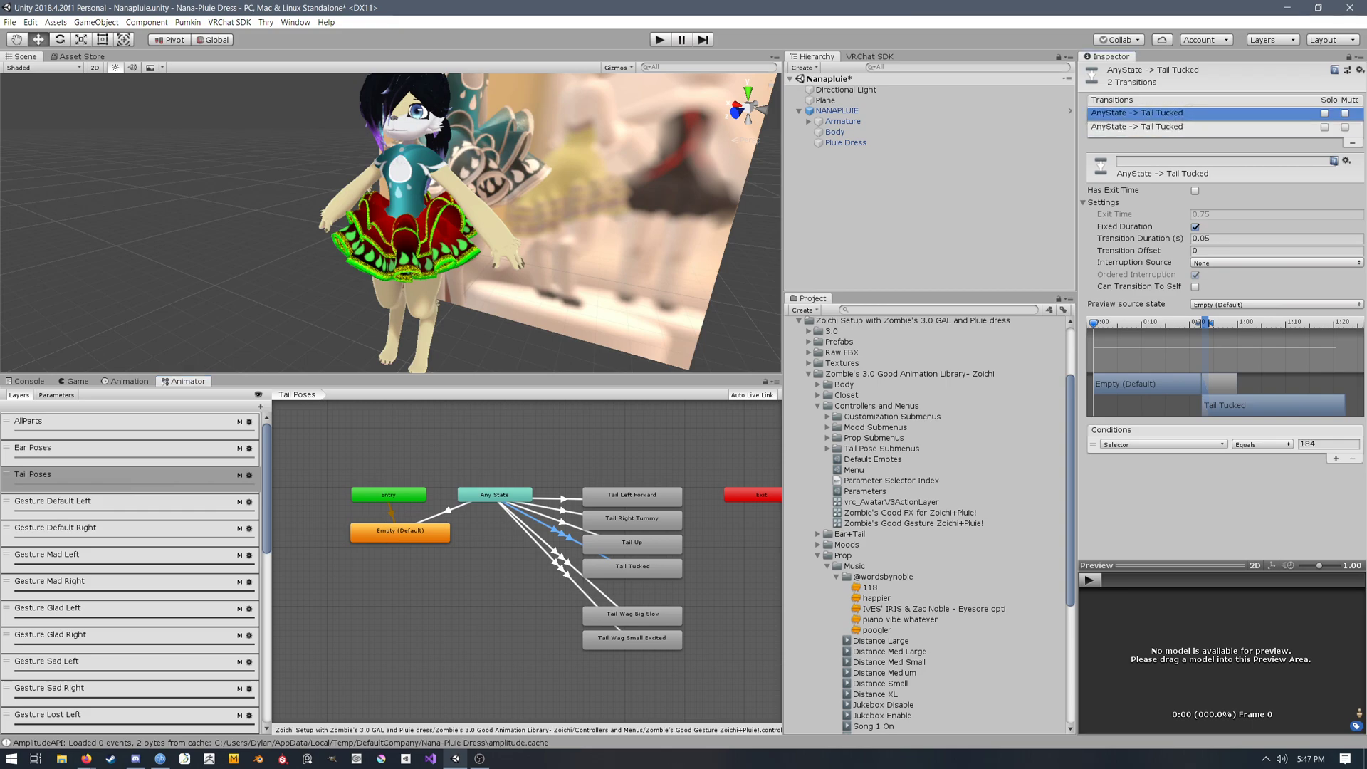
click(1203, 127)
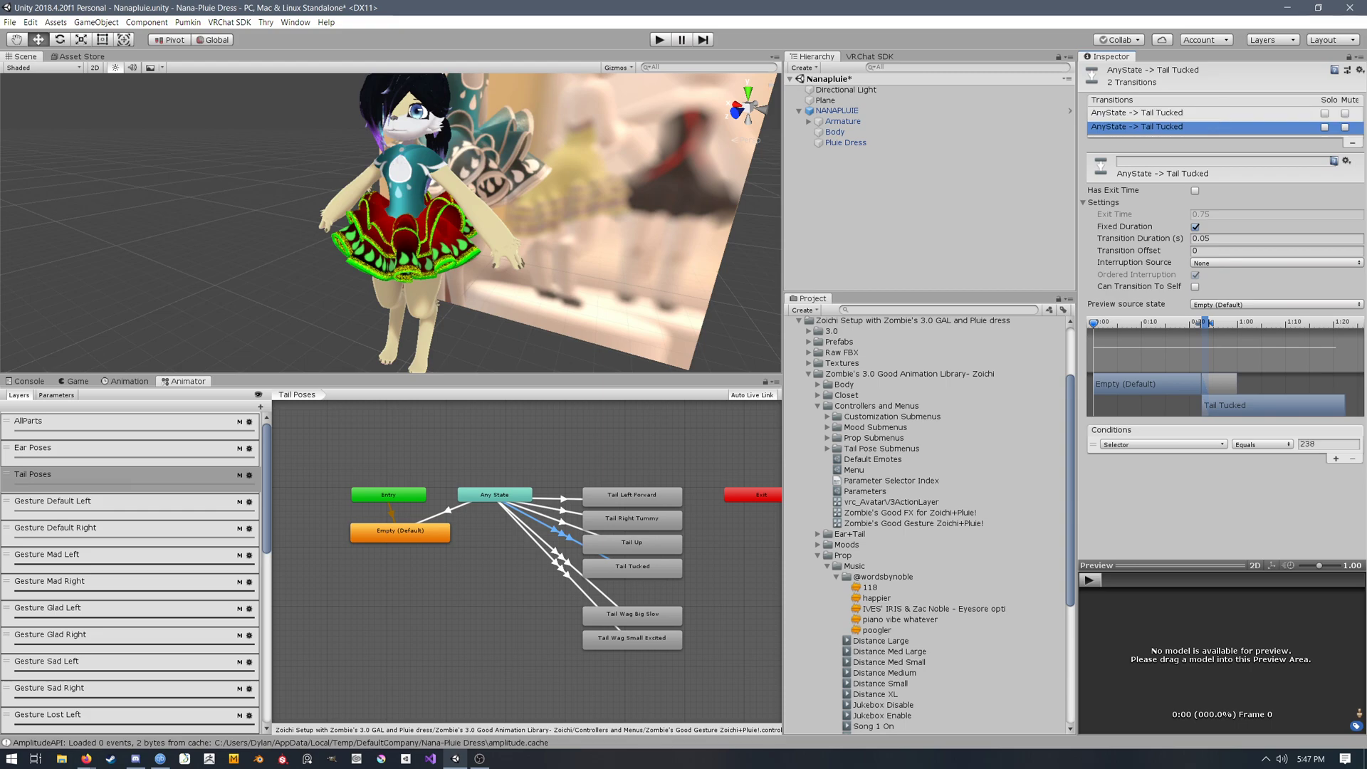
click(1200, 114)
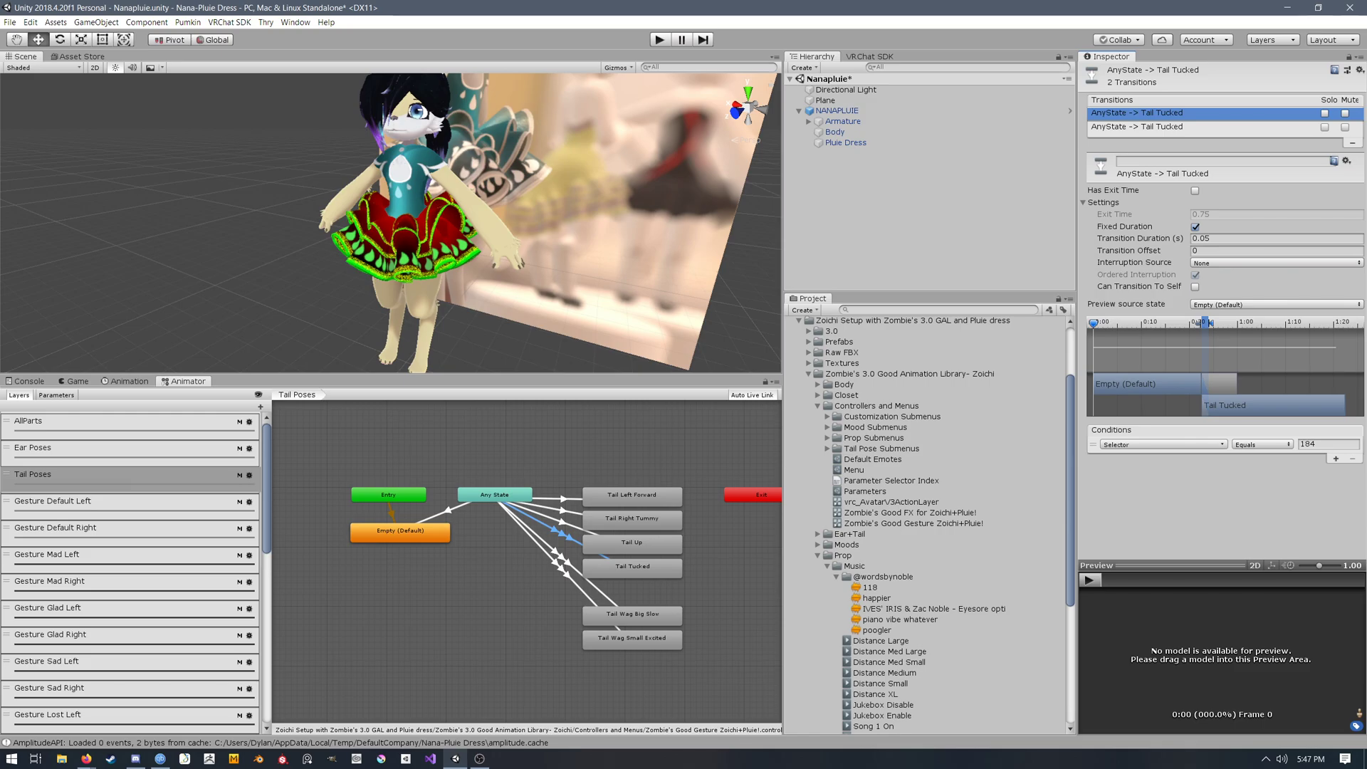
click(632, 544)
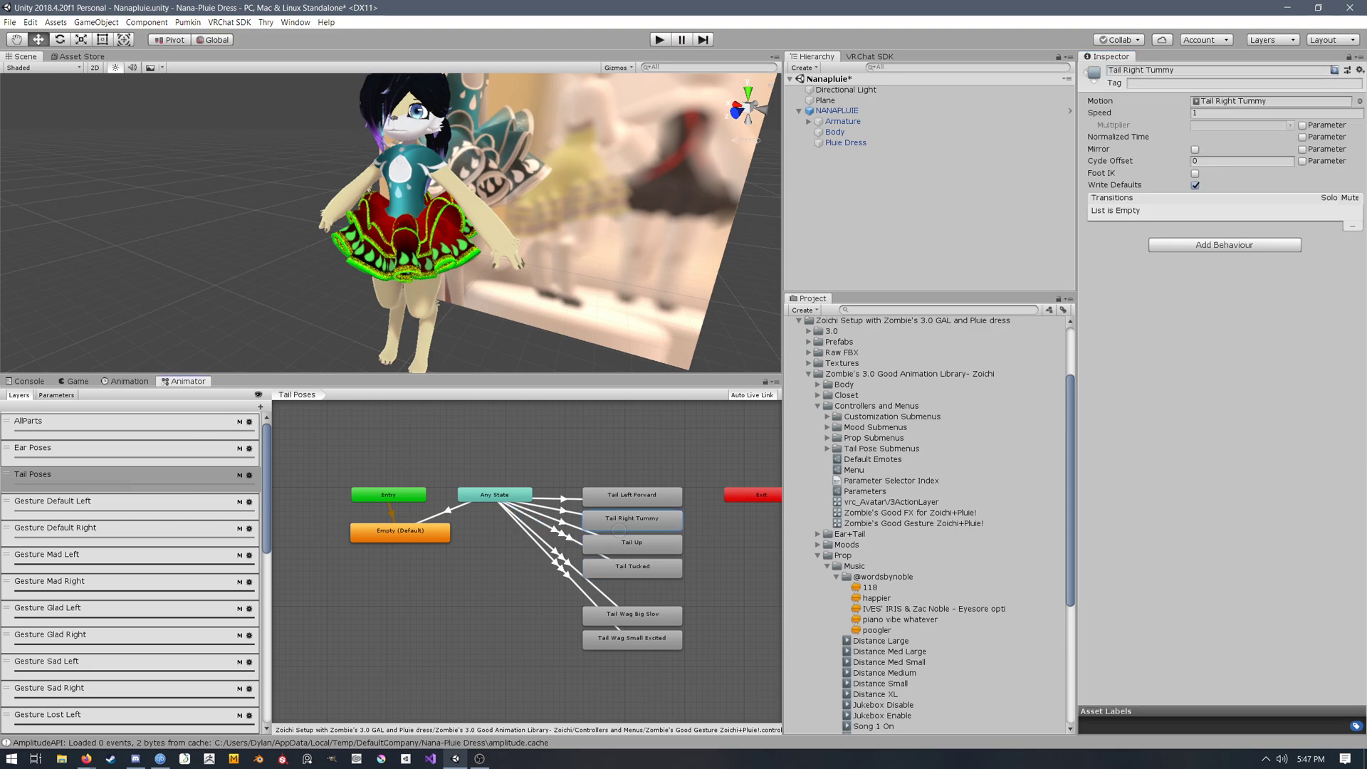
click(627, 570)
Step: Return to the Ear Poses layer's states and view the avatar's ears in the scene
click(107, 451)
middle_drag(484, 527, 489, 654)
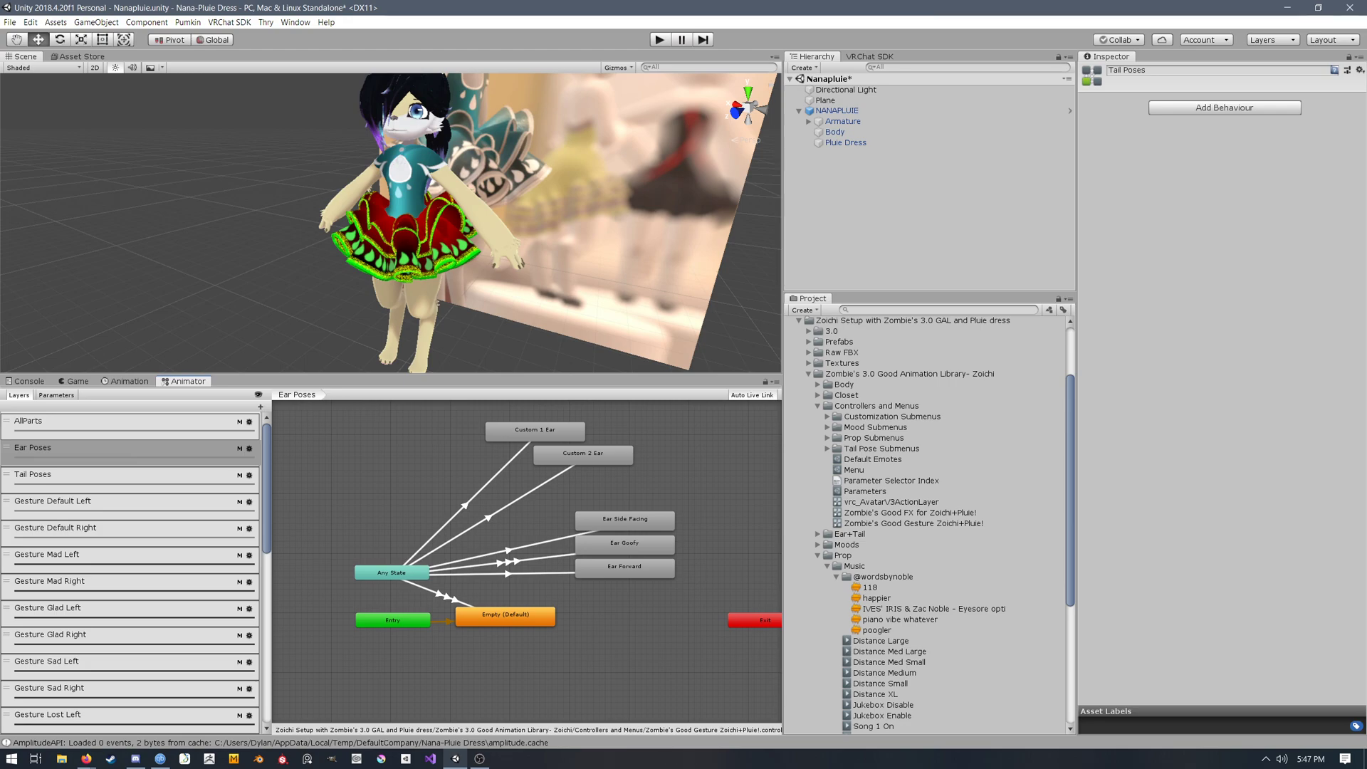
click(107, 452)
mouse_move(498, 527)
middle_down()
mouse_move(499, 511)
mouse_move(508, 526)
middle_up()
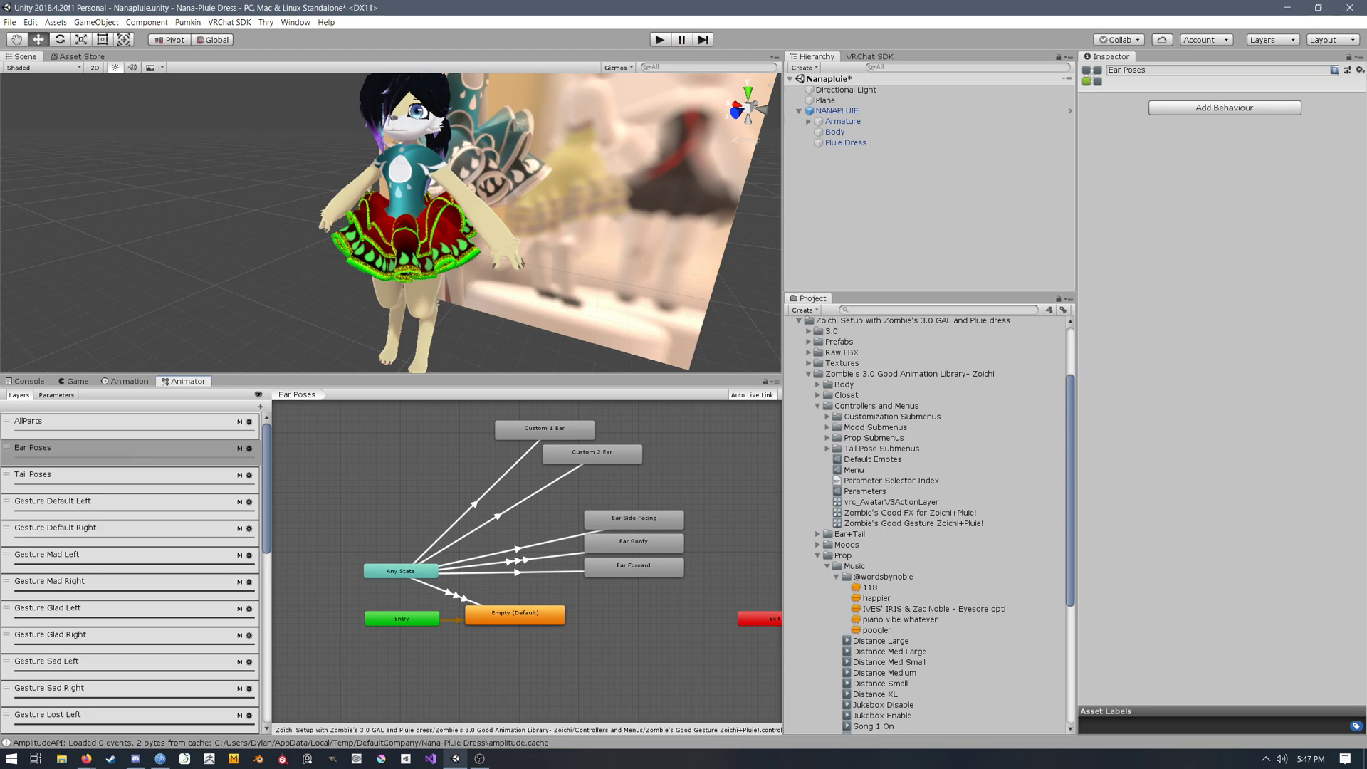
scroll(398, 206, up, 4)
middle_drag(427, 171, 426, 223)
scroll(399, 221, down, 4)
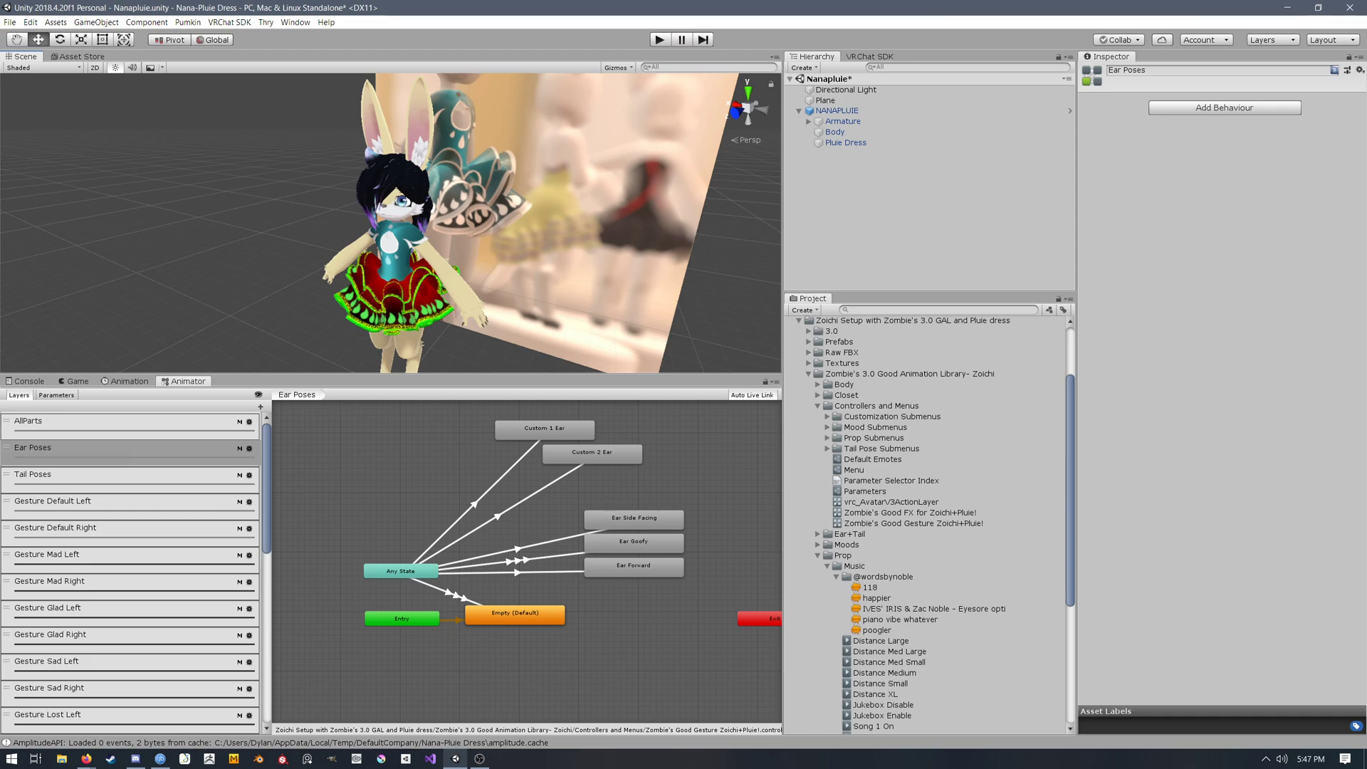
Step: View the Tail Poses layer's states, and check the Photoshoot Left and Photoshoot Right layers further down the gesture controller
click(175, 478)
middle_drag(527, 569, 529, 446)
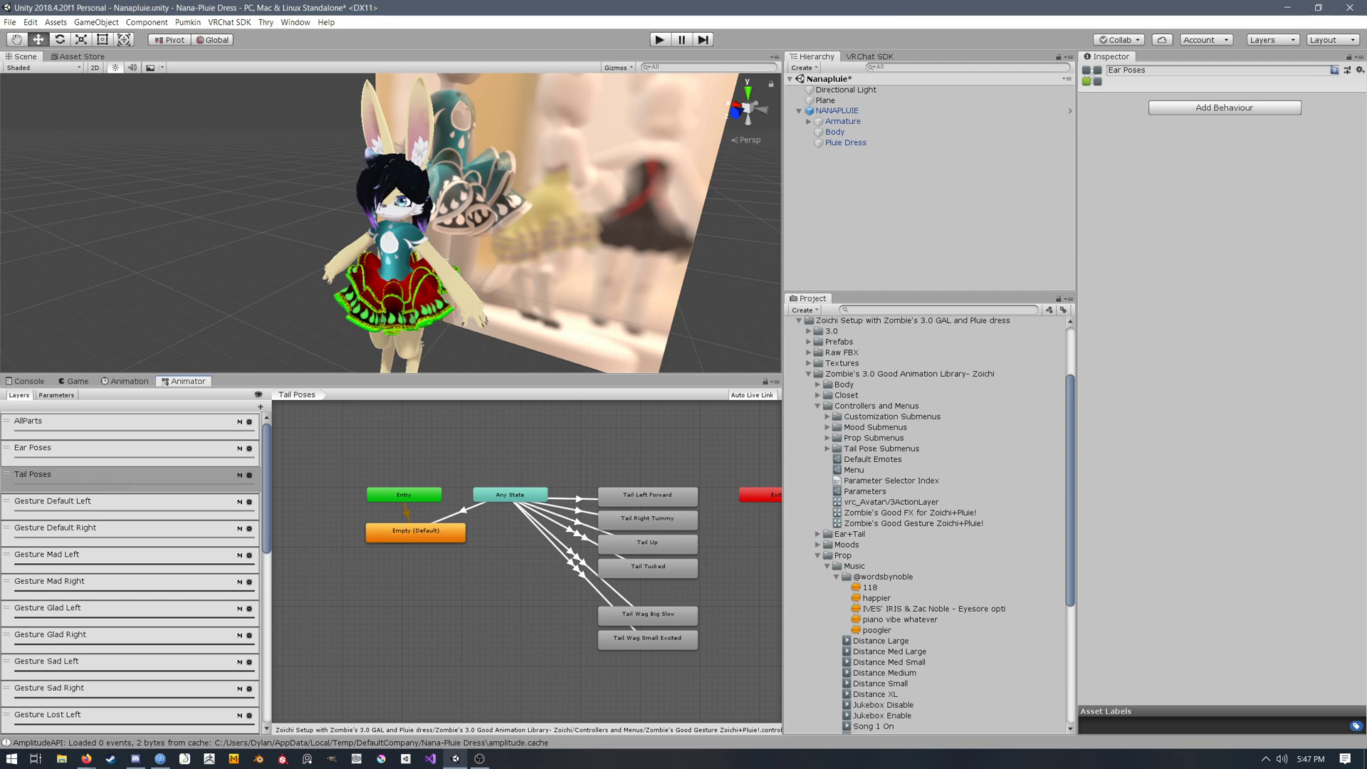
scroll(128, 570, down, 1)
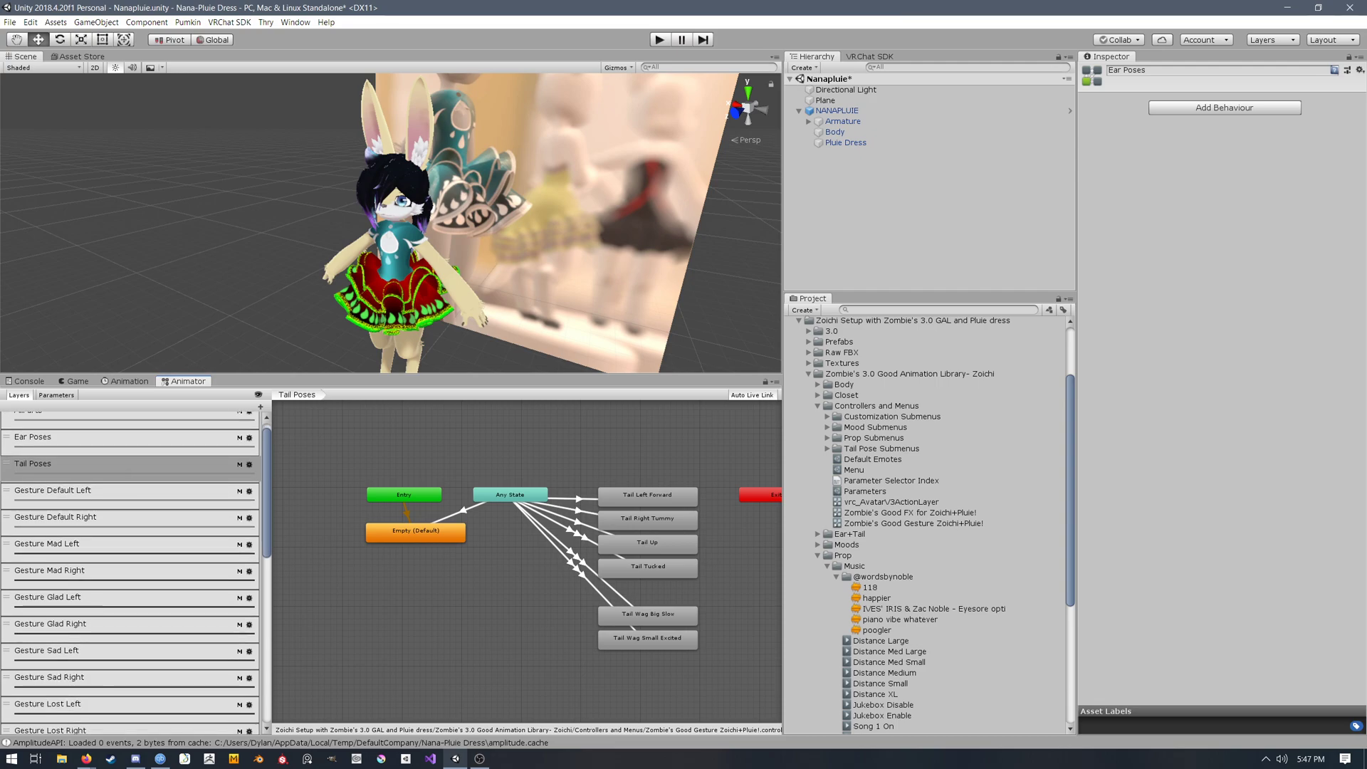
scroll(128, 569, down, 5)
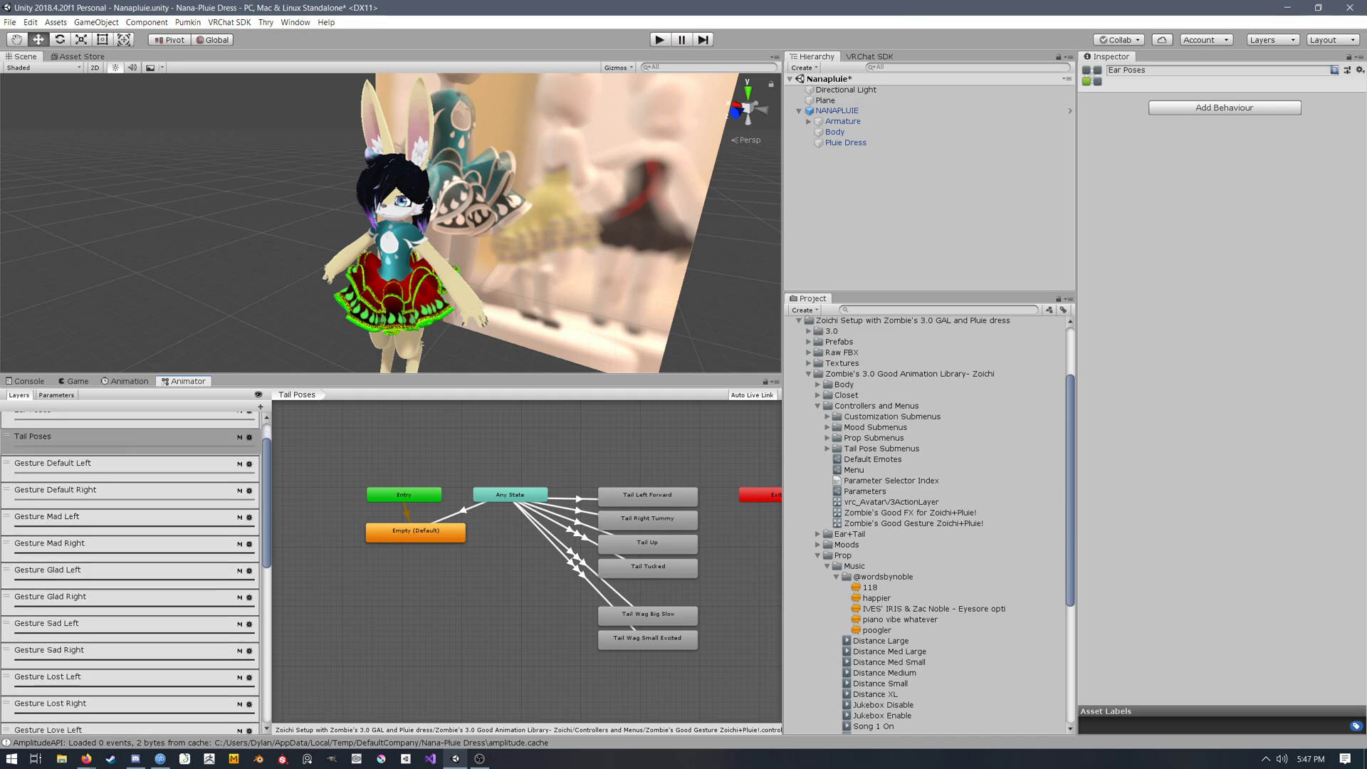
scroll(128, 569, down, 15)
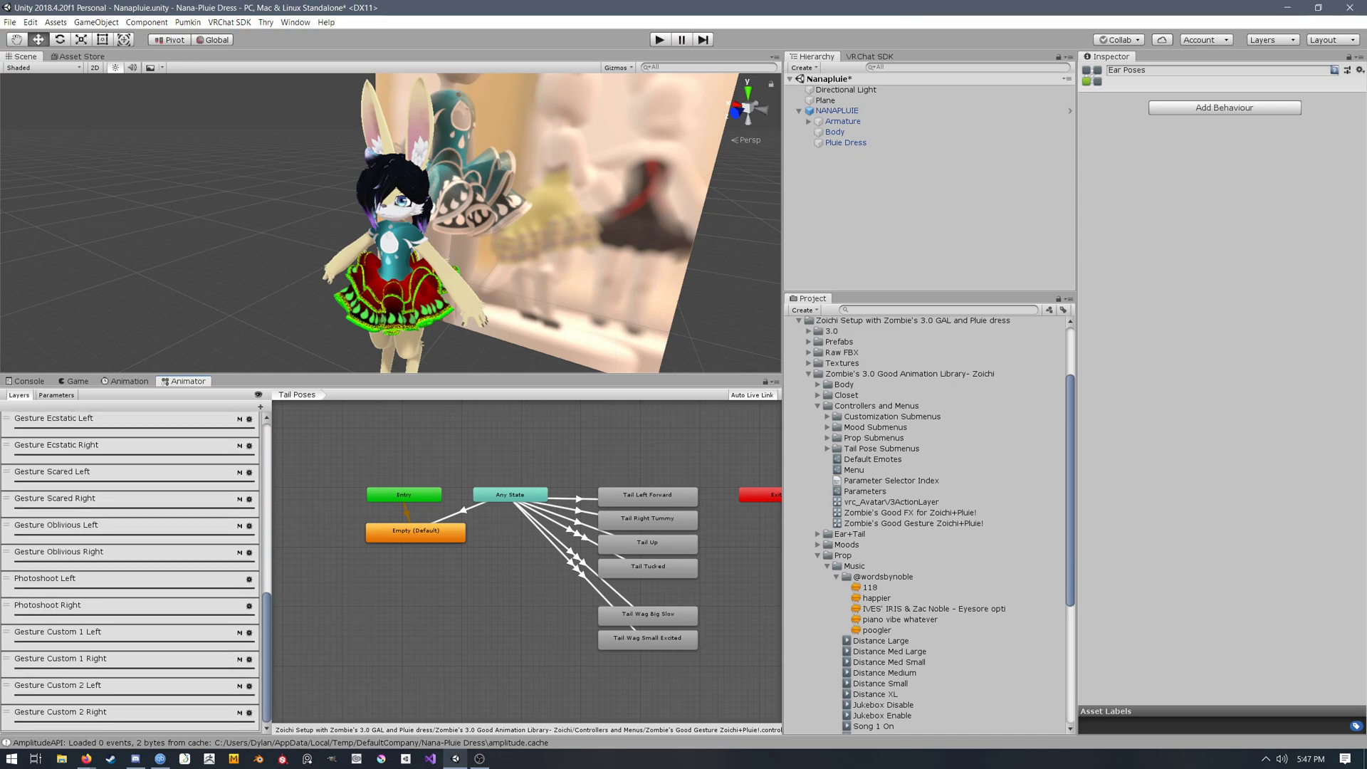
click(107, 580)
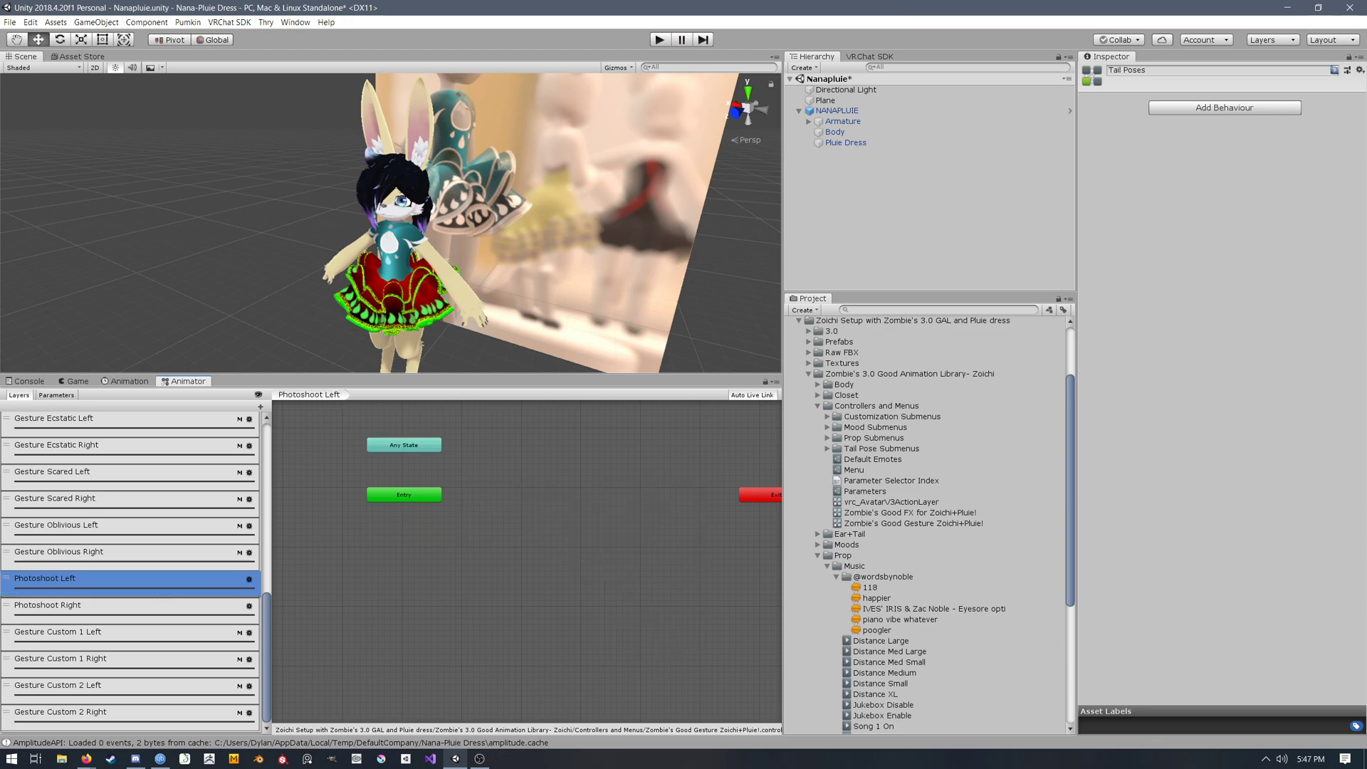
middle_drag(499, 499, 439, 544)
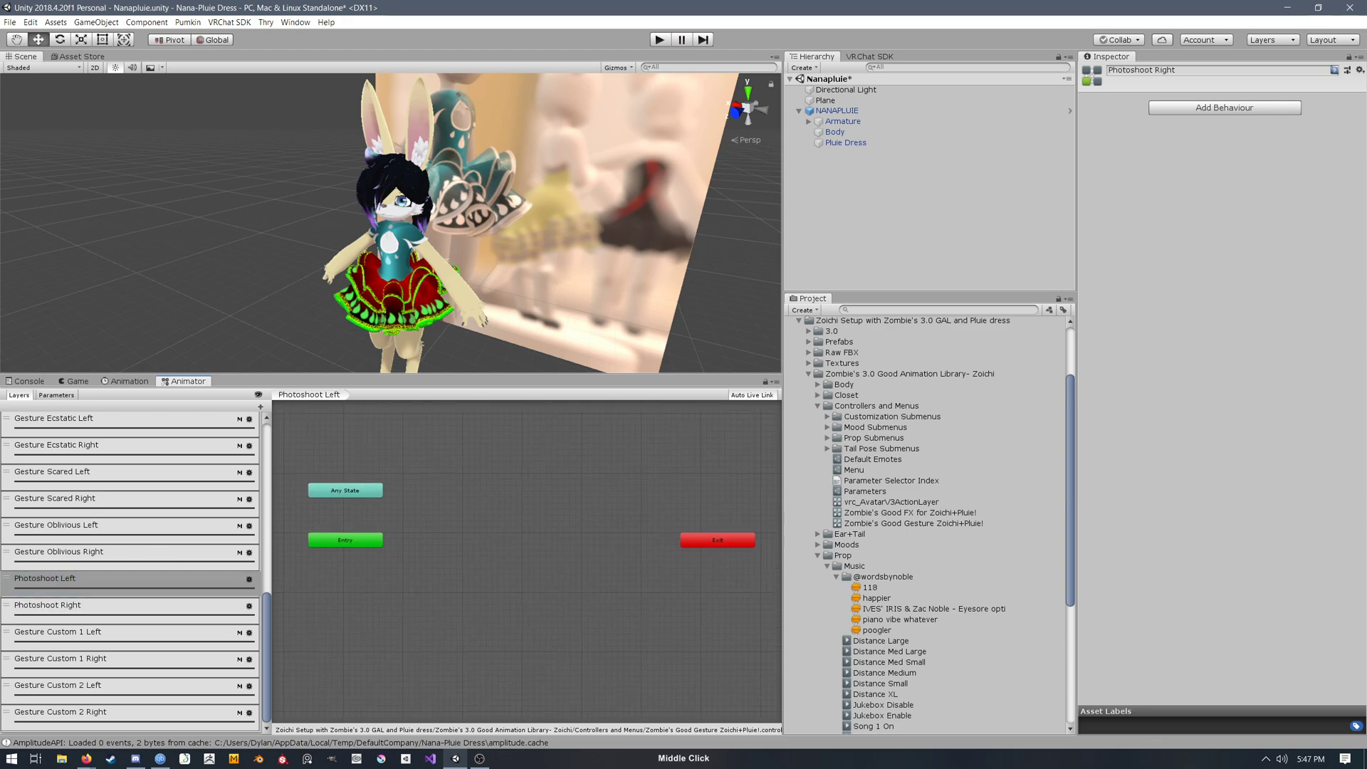
click(171, 590)
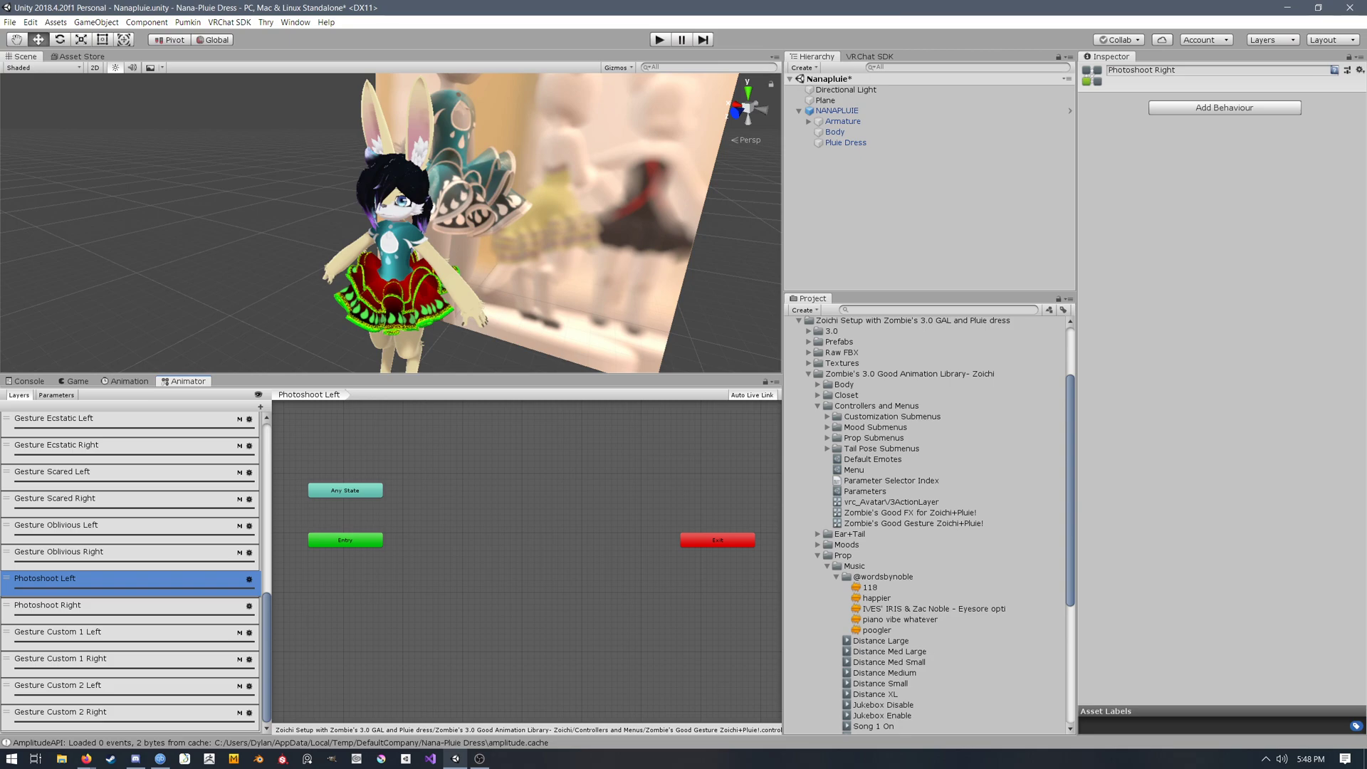
Step: View the Gesture Oblivious Right layer's states and check its weight, mask and blending settings
click(186, 561)
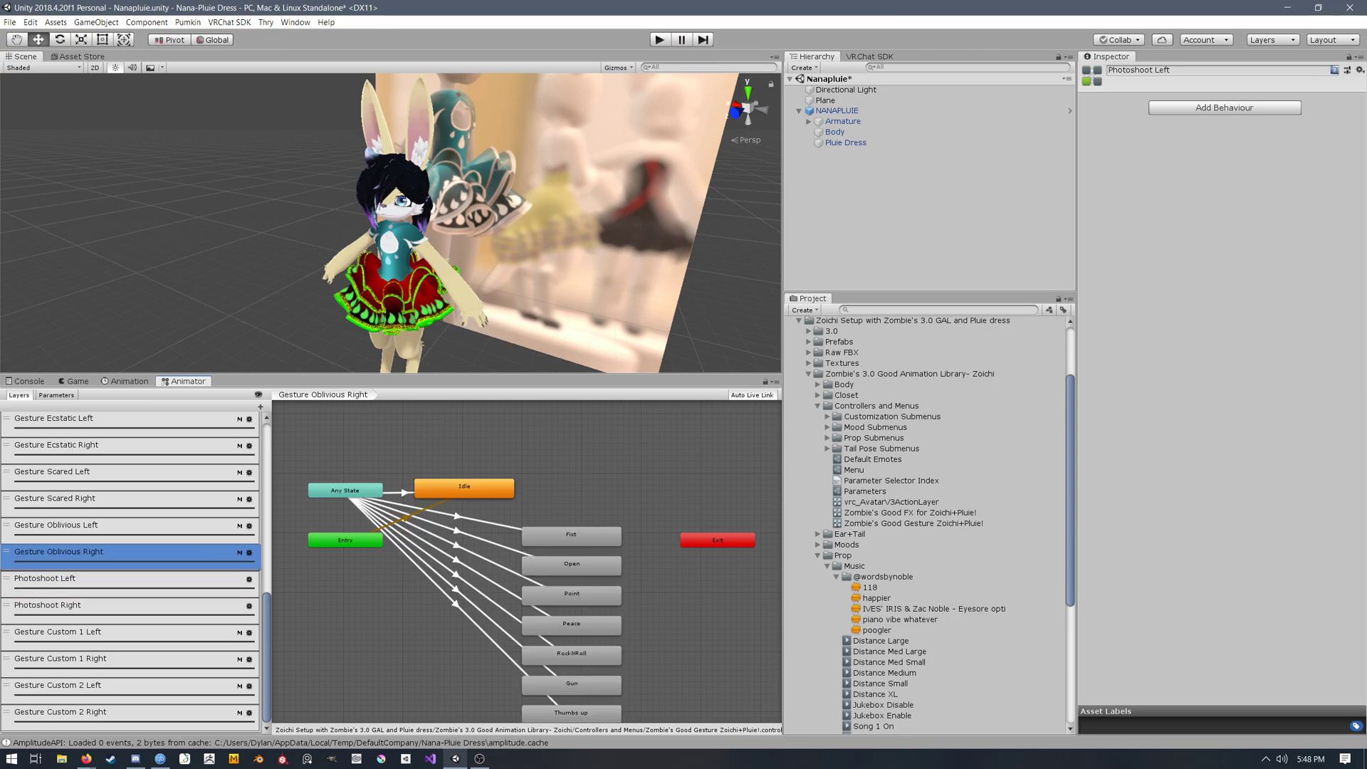
click(250, 552)
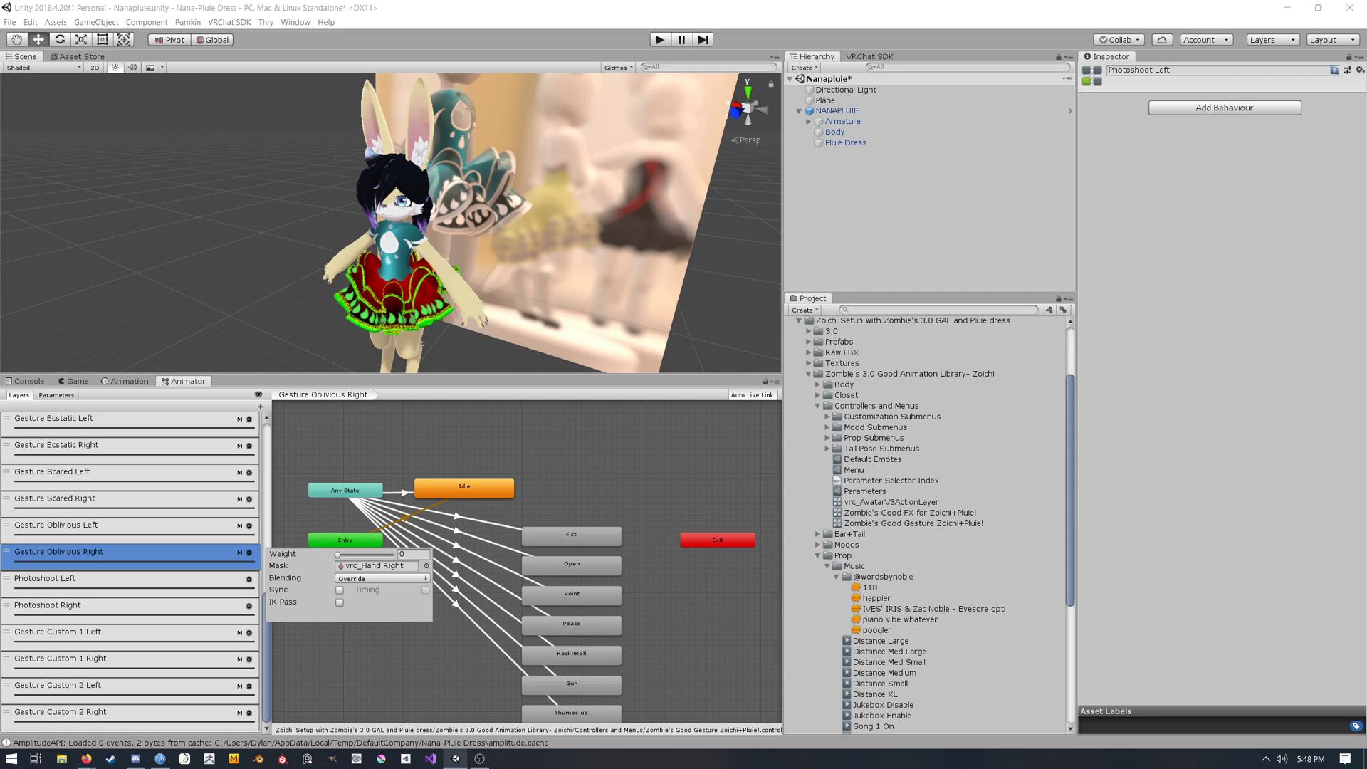
click(290, 527)
scroll(132, 570, up, 10)
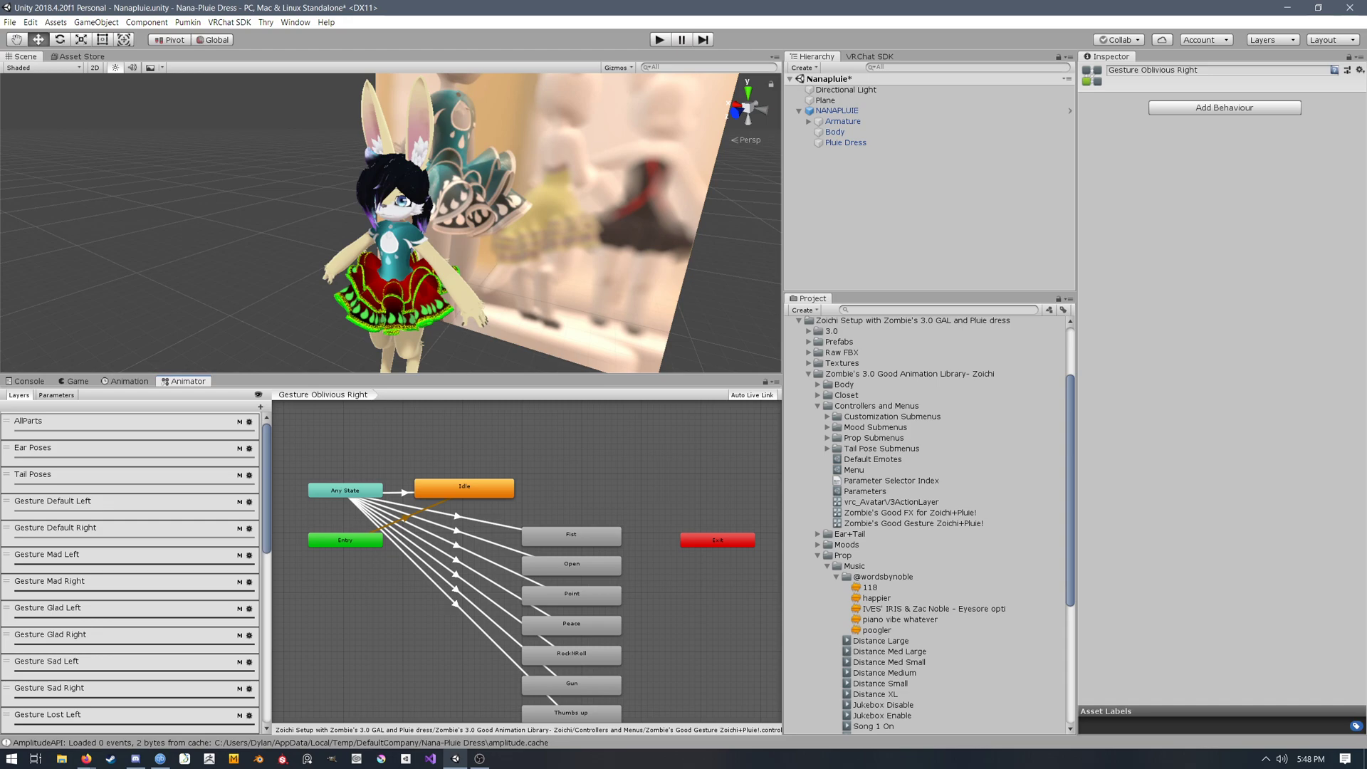
Step: Review the layer list of Zombie's Good FX for Zoichi+Pluie and return to the Zombie's Good Gesture controller
click(910, 512)
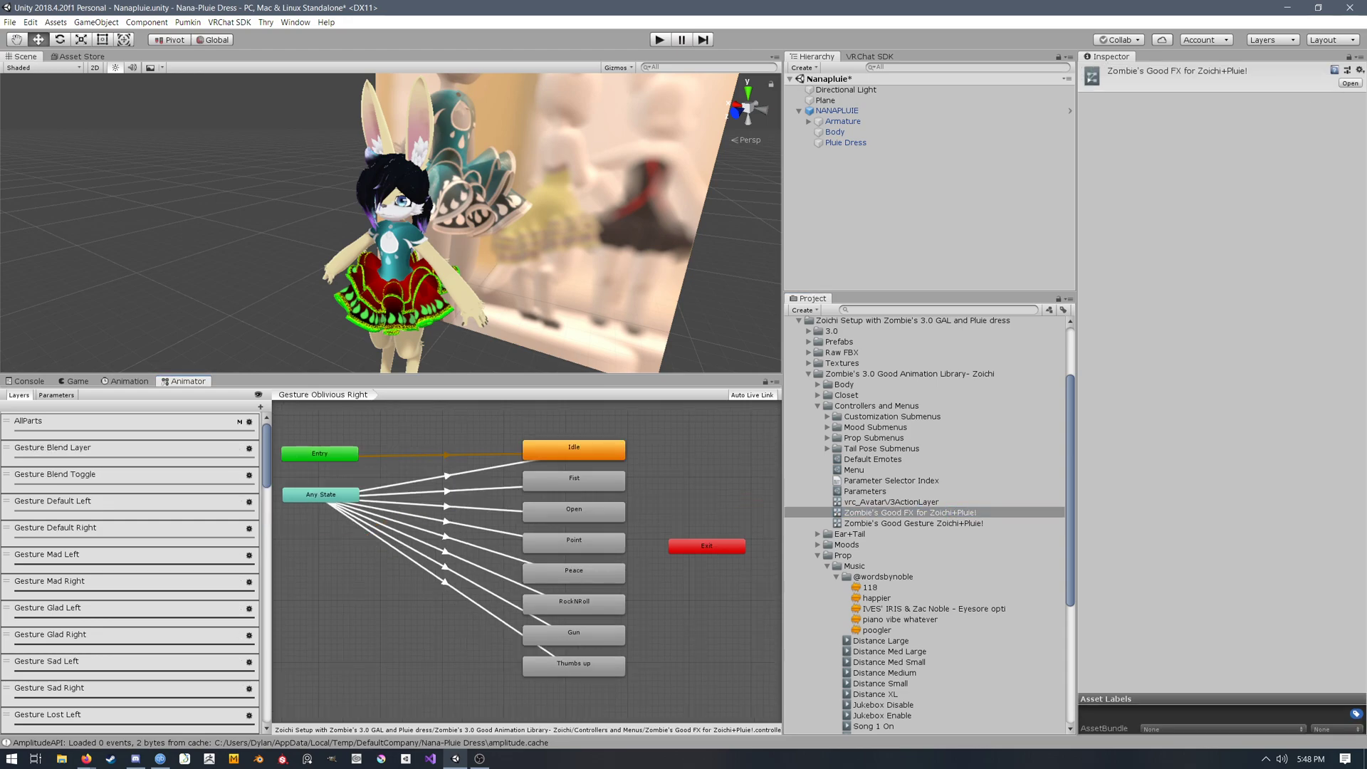
scroll(132, 569, down, 10)
scroll(132, 569, down, 10)
scroll(132, 570, up, 20)
click(947, 524)
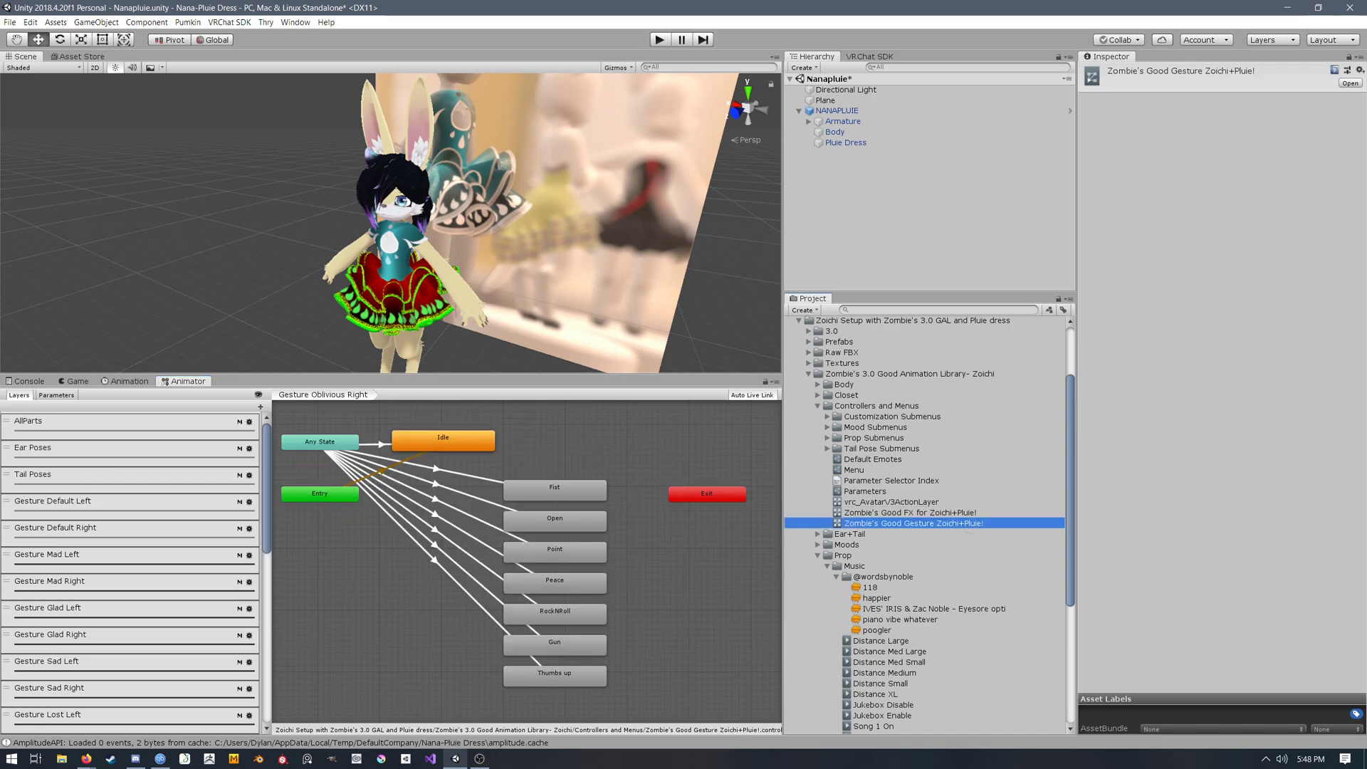
Step: Inspect the Any State to Fist transition in the gesture controller and reopen the FX controller's matching gesture layer
mouse_move(267, 484)
mouse_down()
mouse_move(269, 637)
mouse_move(270, 484)
mouse_up()
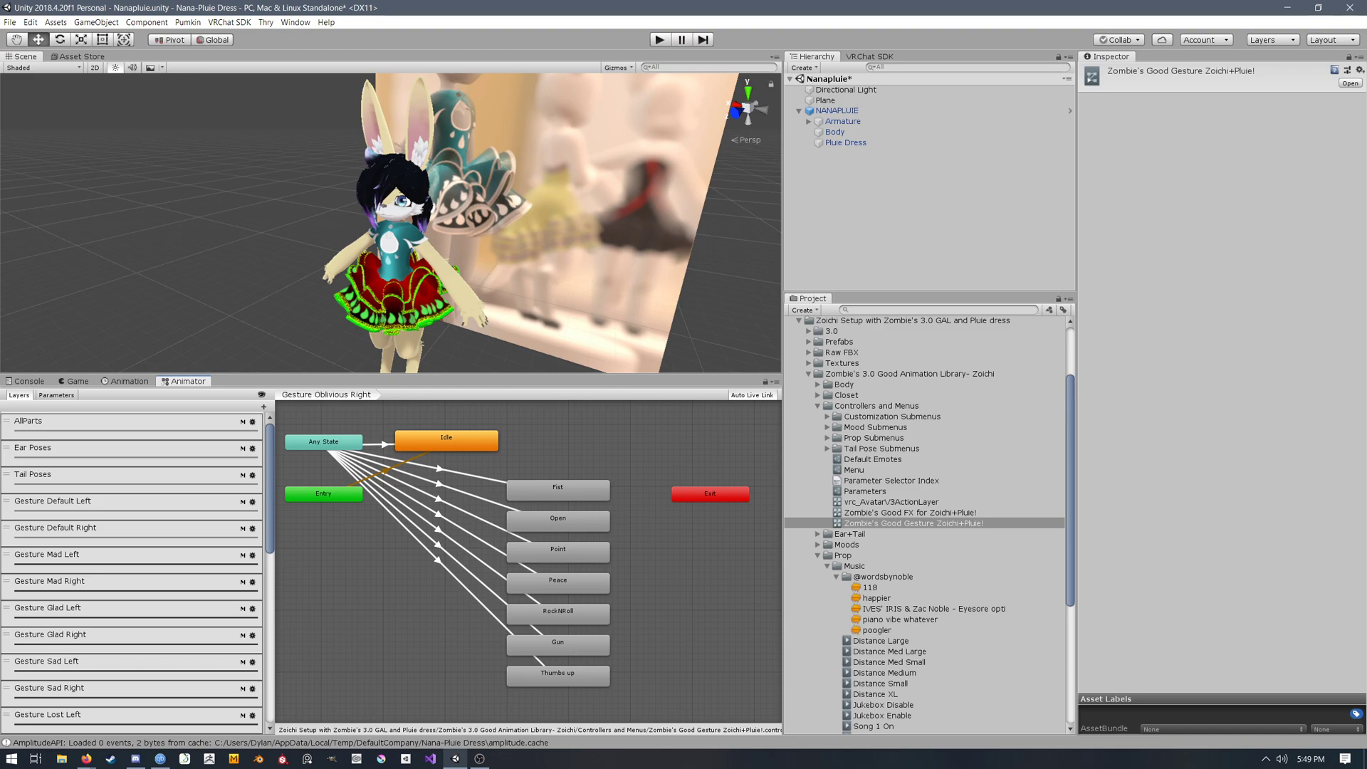
middle_drag(452, 472, 462, 480)
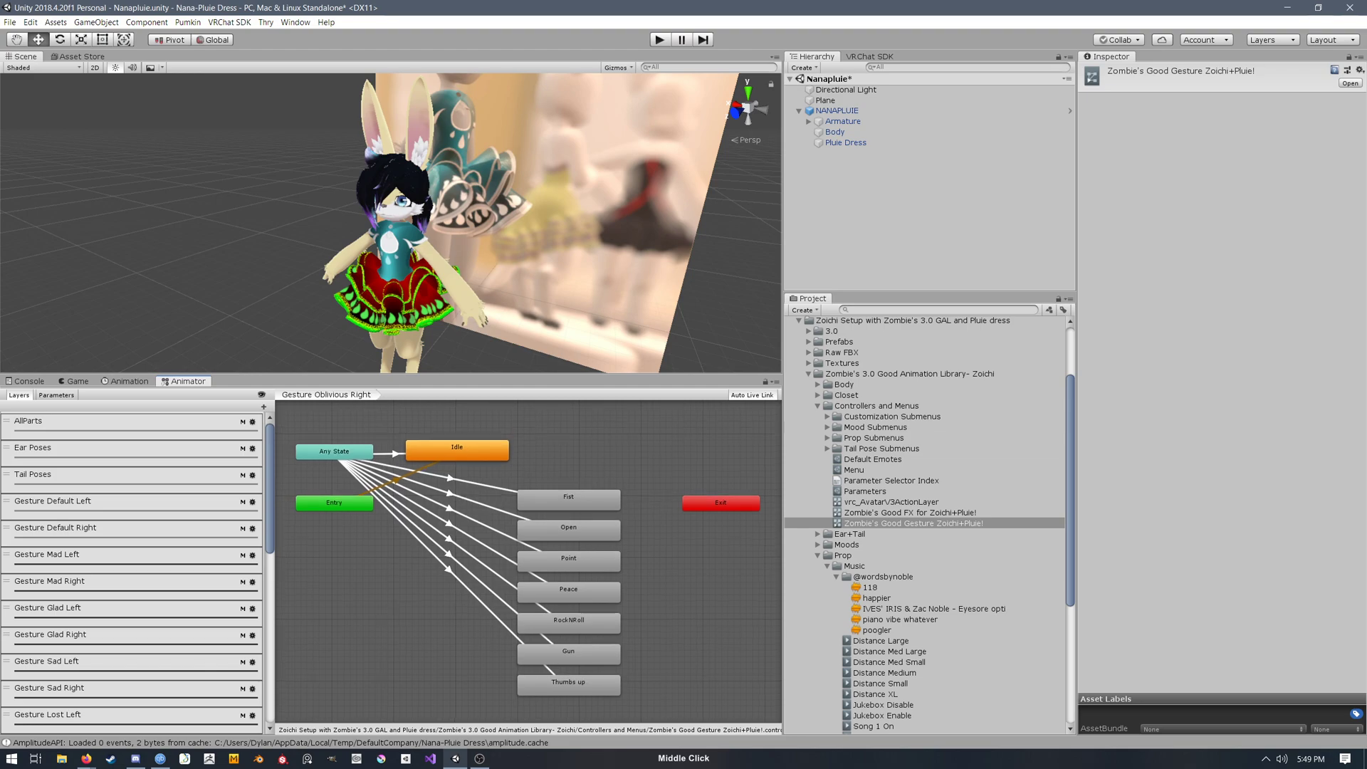
click(462, 481)
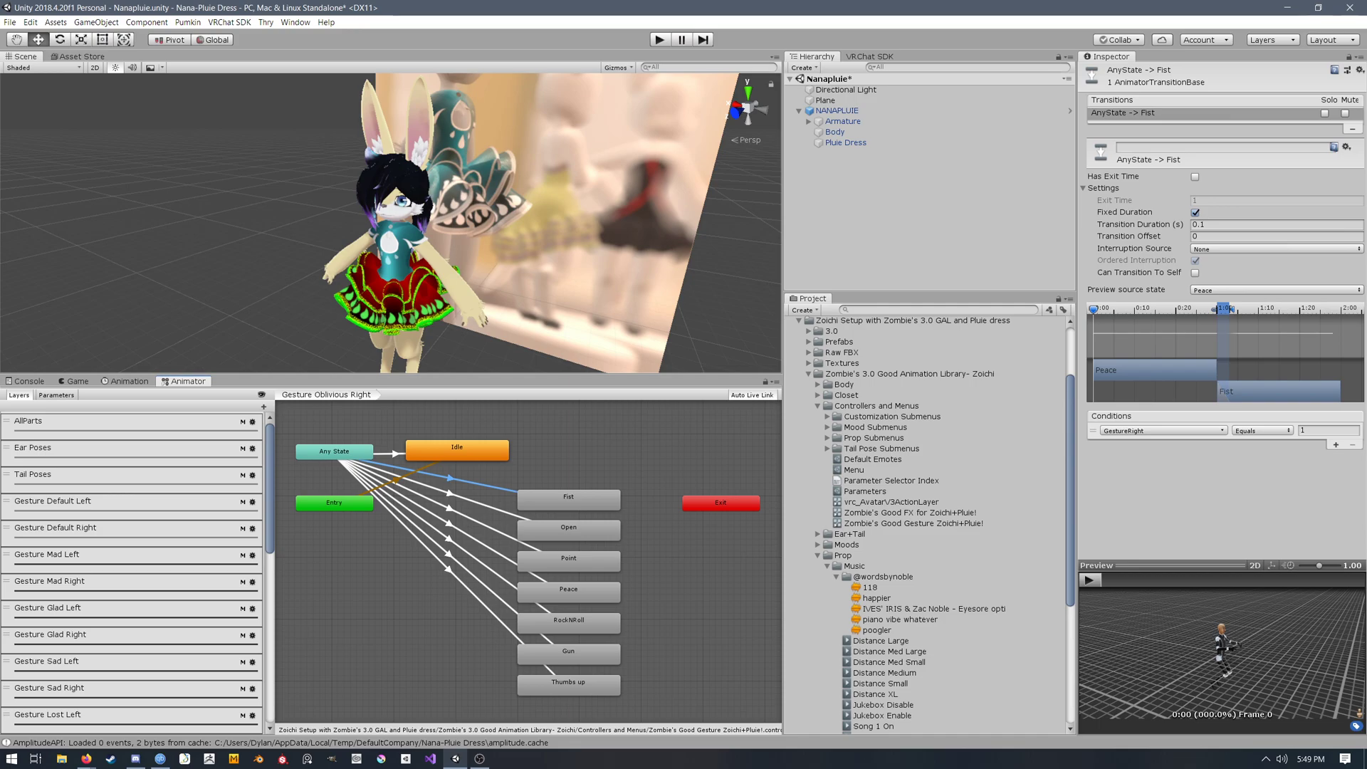
click(954, 513)
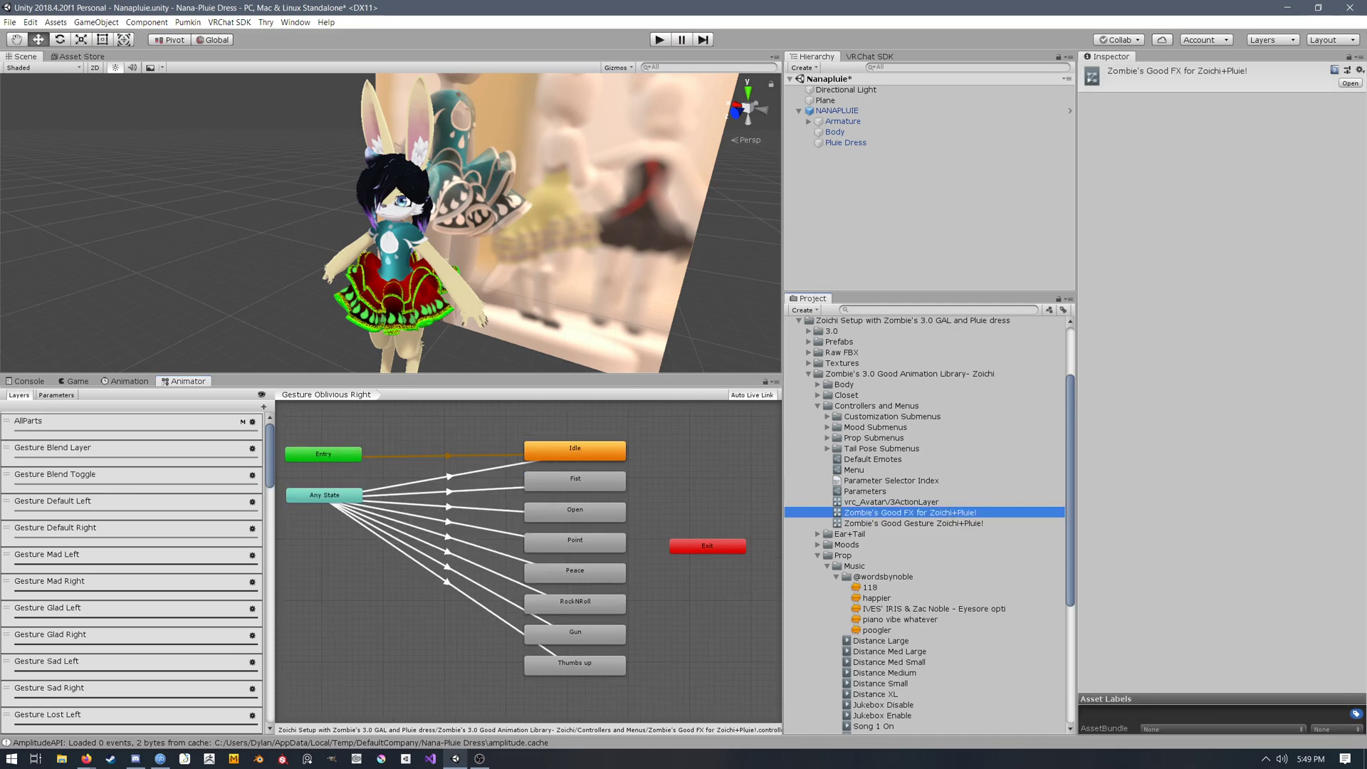
middle_drag(456, 555, 469, 559)
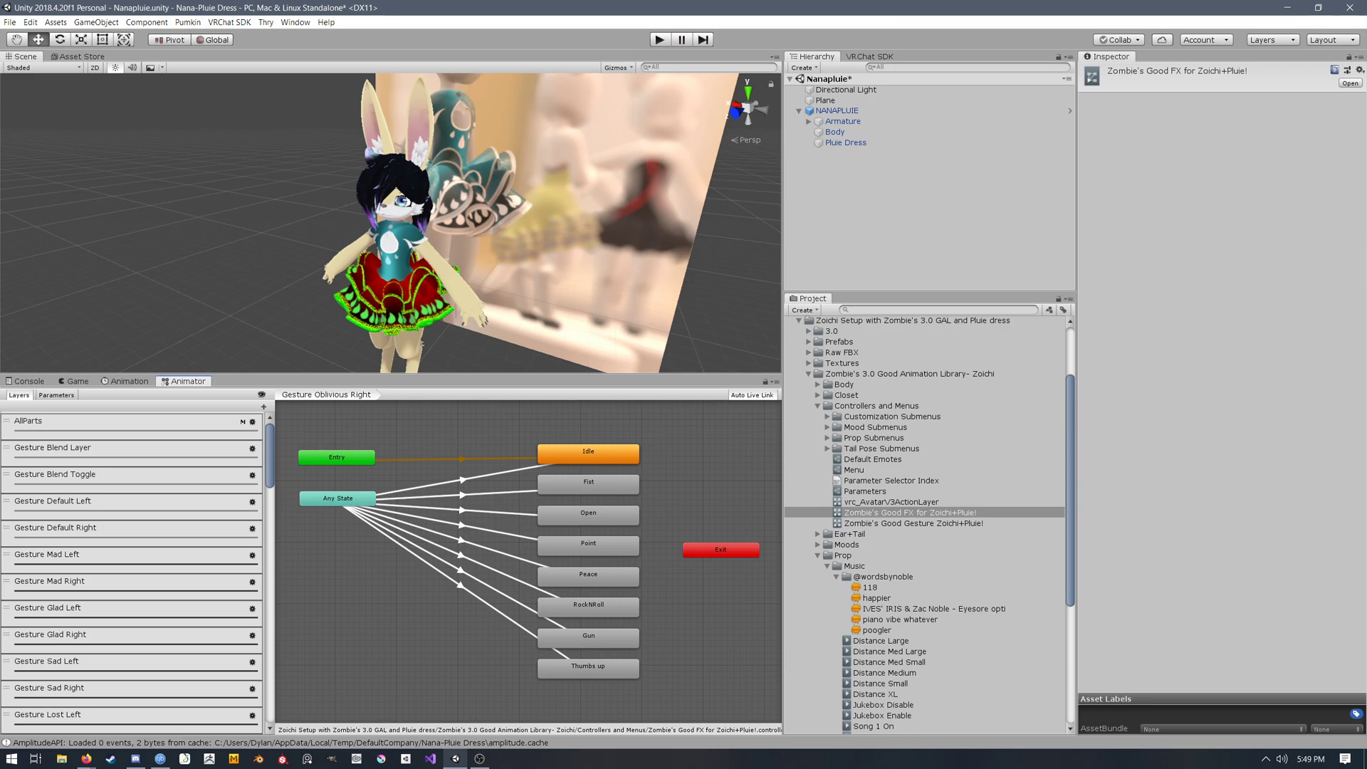
Step: Add an Int expression parameter named ToggleSweater as Parameter 11 in the Parameters asset
click(933, 491)
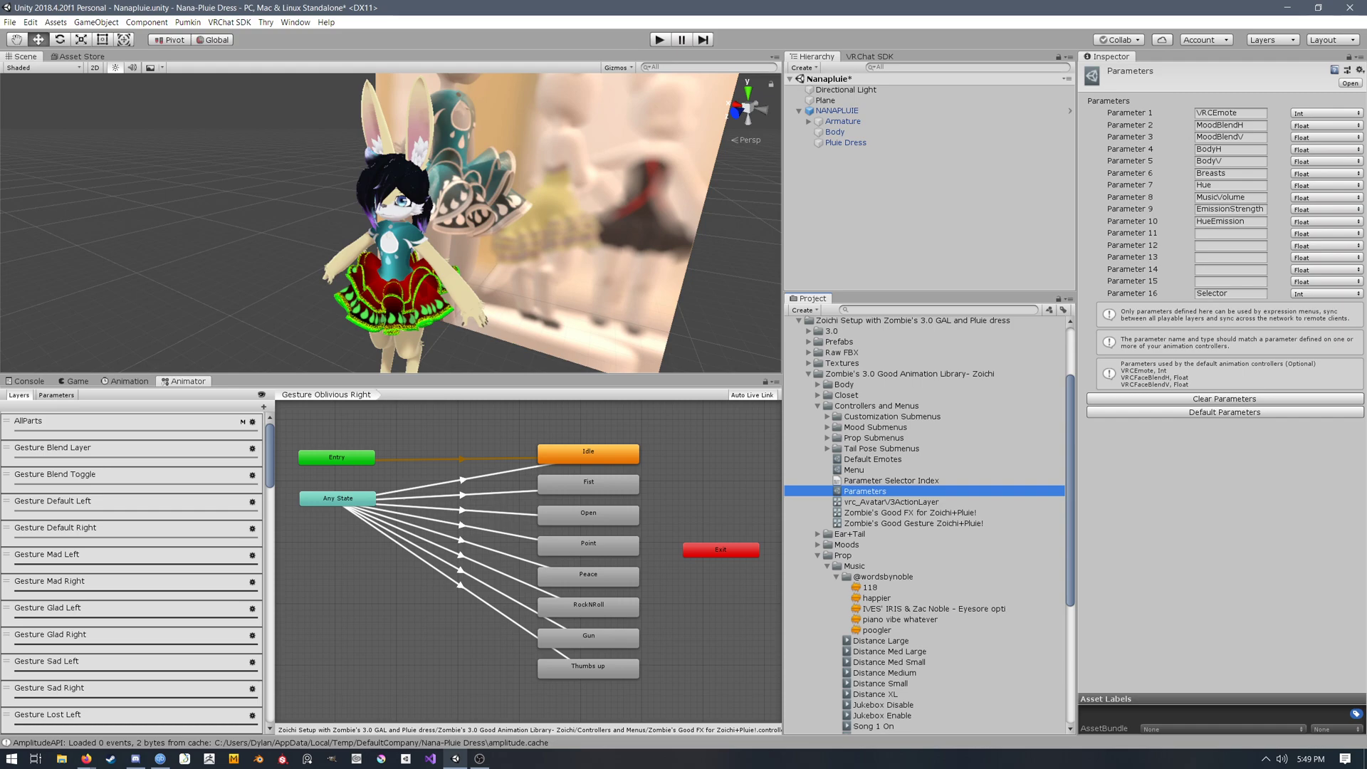
click(1216, 233)
text(T)
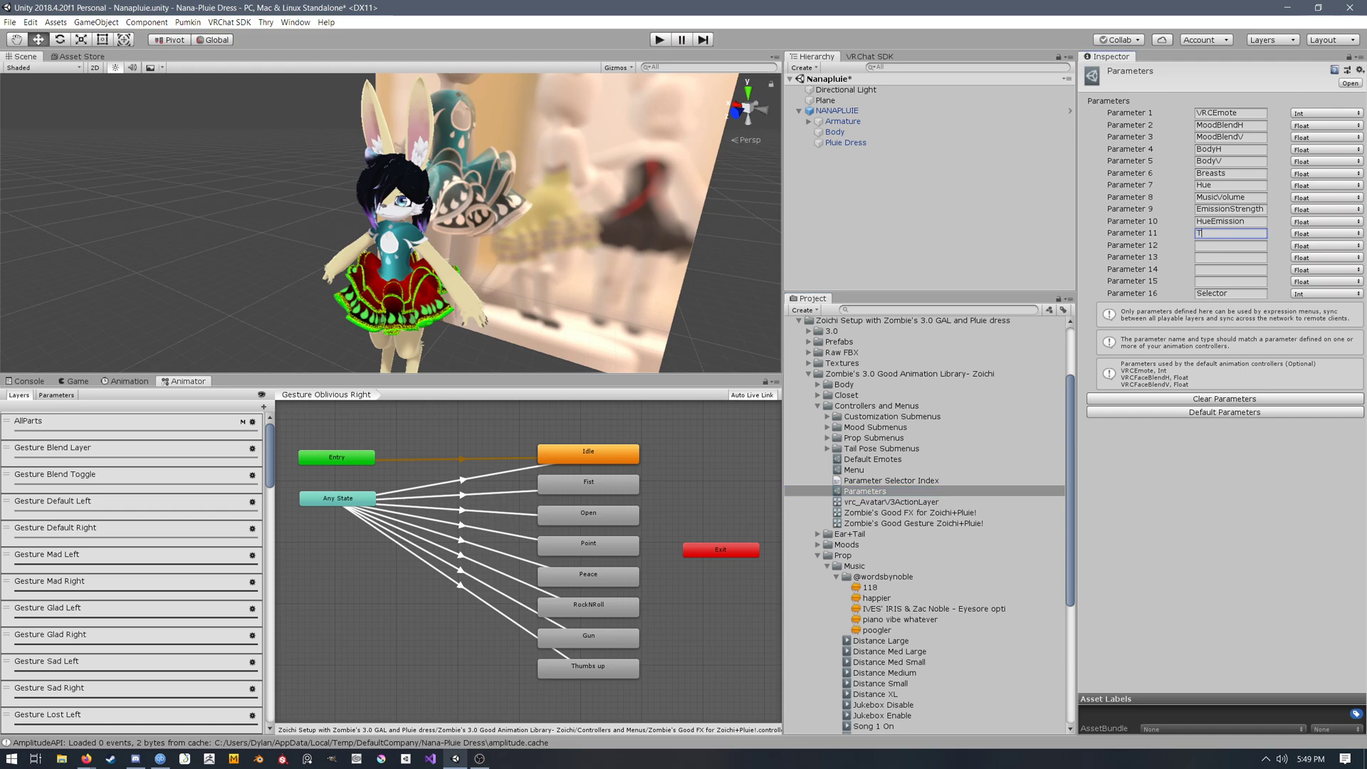
text(oggleSweater)
click(1325, 232)
click(1310, 244)
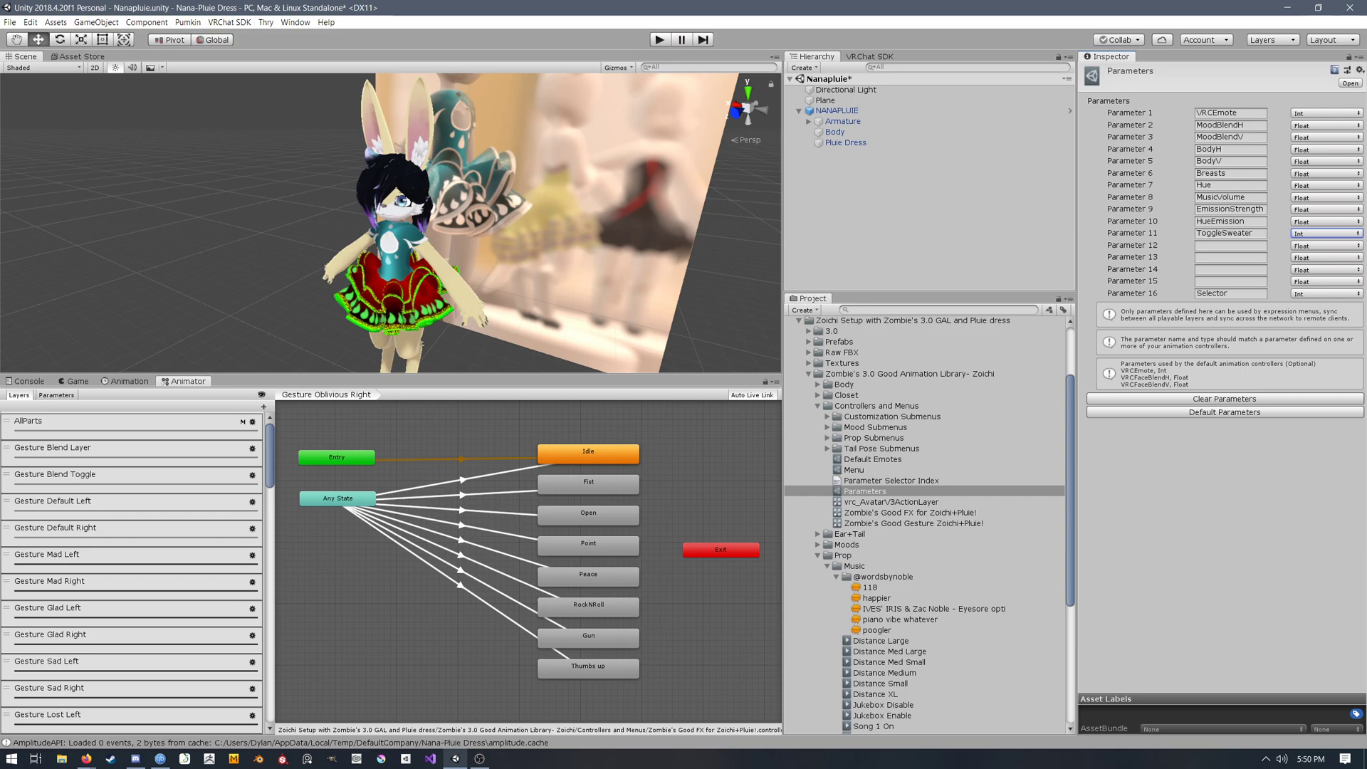
Step: Clear the ToggleSweater name from Parameter 11 and set its type back to Float
click(1256, 234)
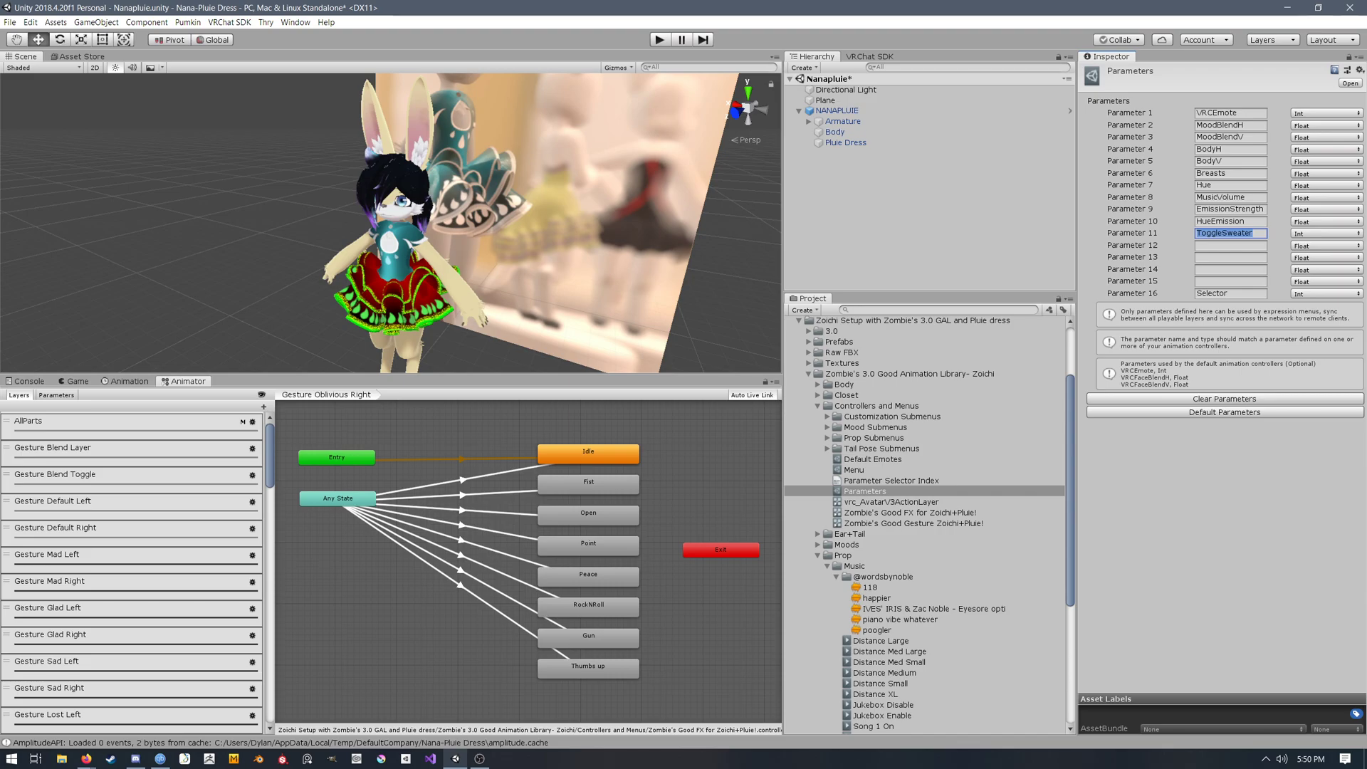
middle_drag(462, 563, 472, 562)
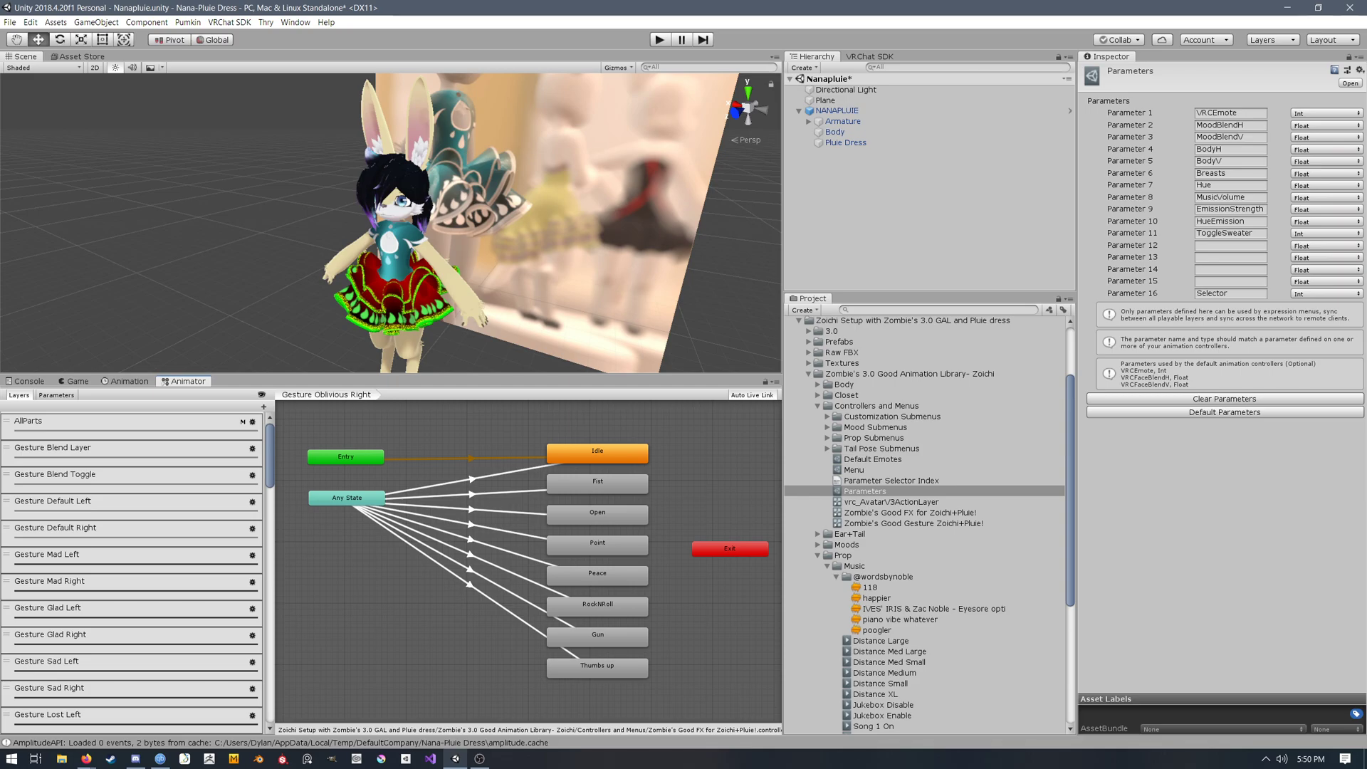
click(1230, 233)
click(1326, 234)
click(1310, 255)
key(BackSpace)
key(Tab)
key(Tab)
key(Tab)
key(Tab)
mouse_move(484, 569)
middle_down()
mouse_move(504, 561)
mouse_move(489, 574)
middle_up()
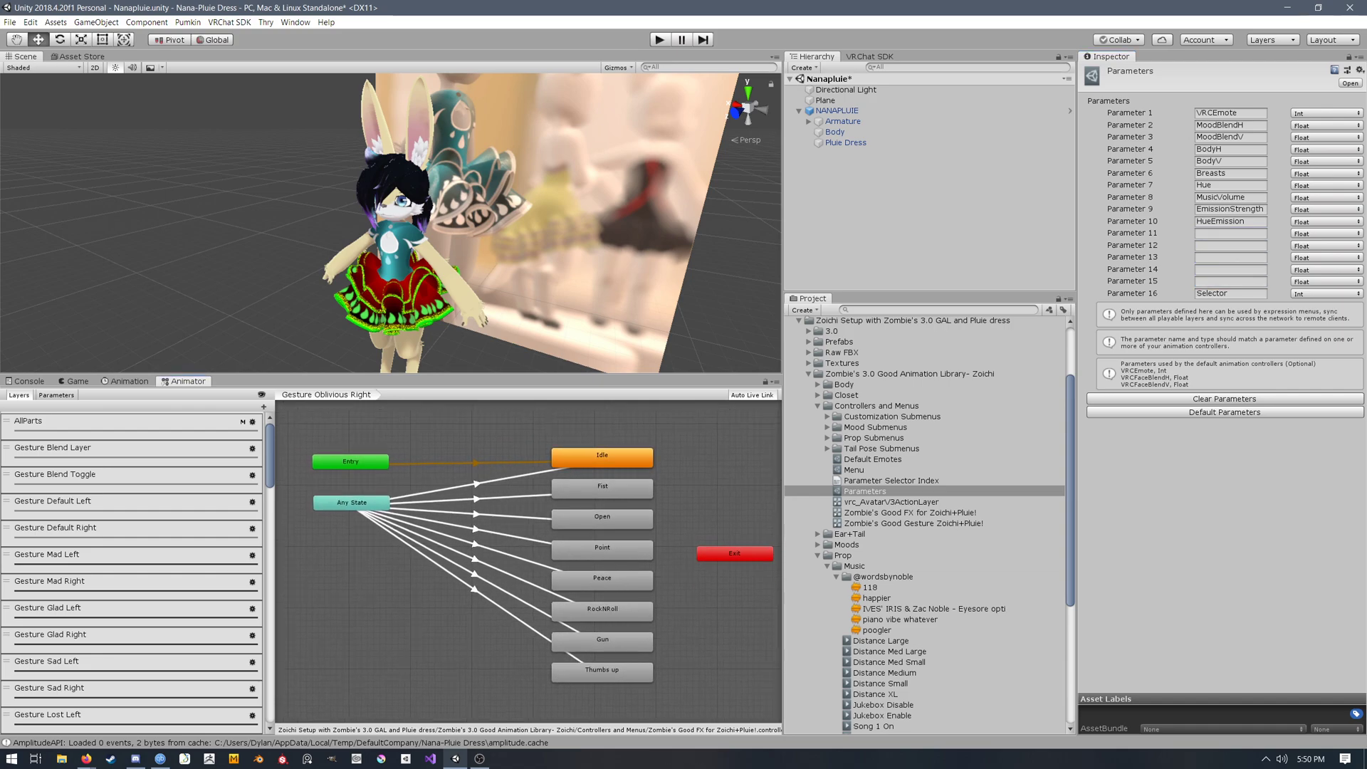
Step: Check the empty expression parameter slots and inspect the Any State to Idle transition in the FX controller
click(1243, 270)
click(1237, 246)
click(477, 484)
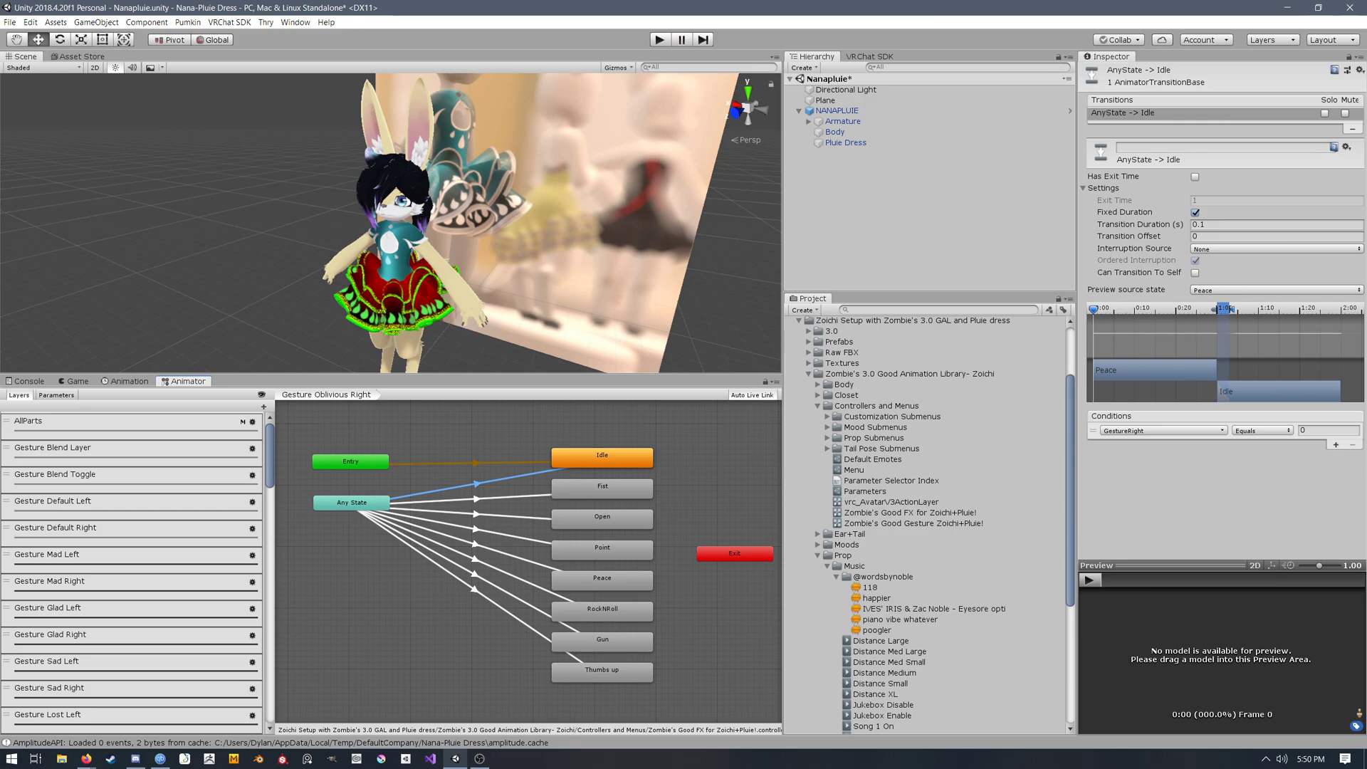
Step: Inspect the Gesture Blend Layer's Scrubber state and the Selector conditions of its transitions to Default and Mad
click(92, 450)
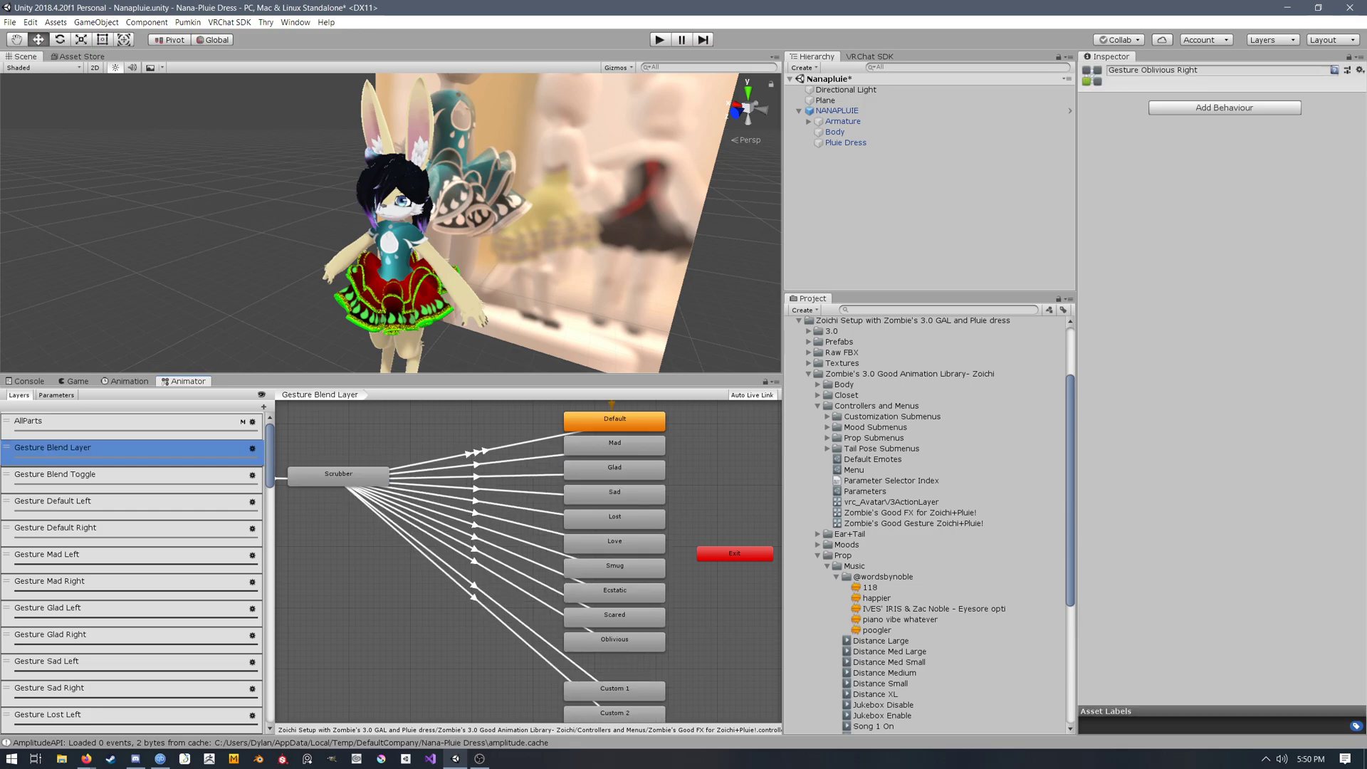
middle_drag(398, 544, 469, 563)
click(408, 494)
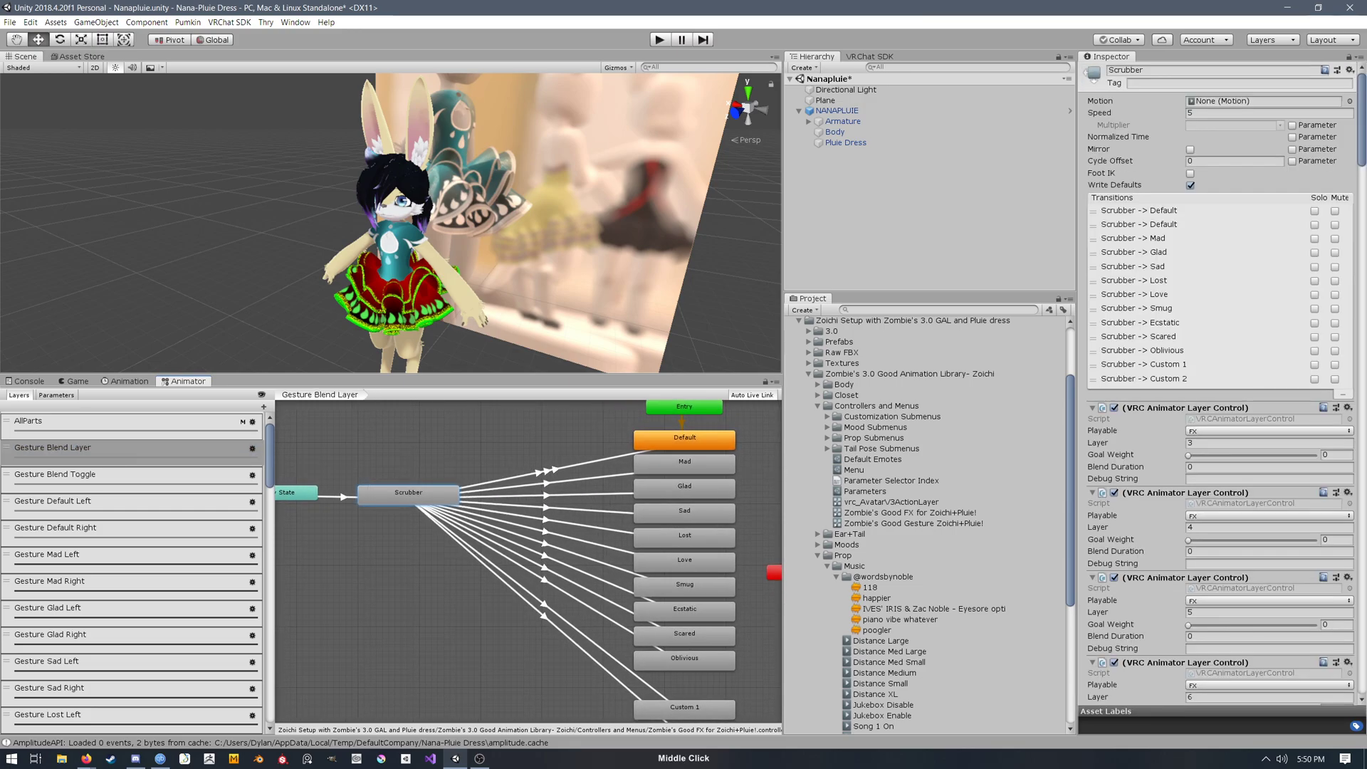
click(338, 496)
click(404, 495)
click(566, 468)
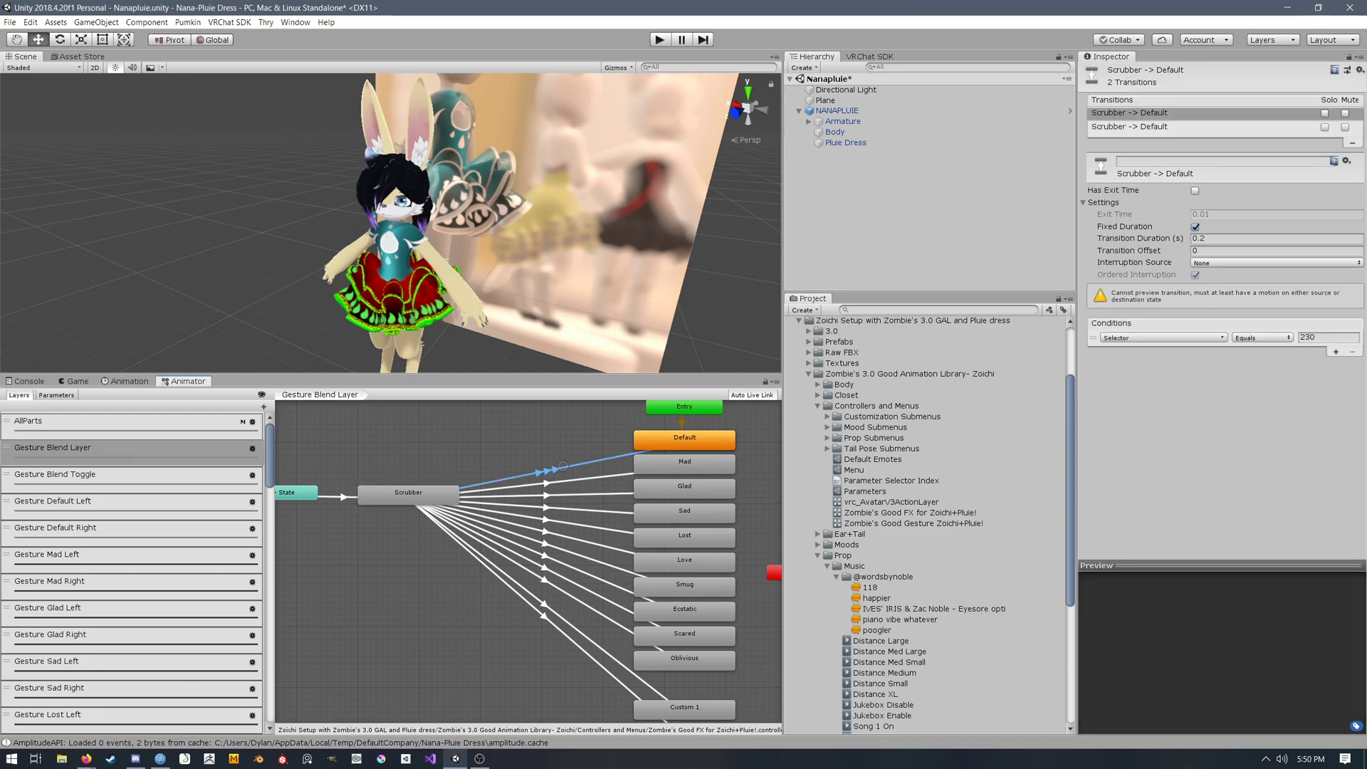
click(567, 481)
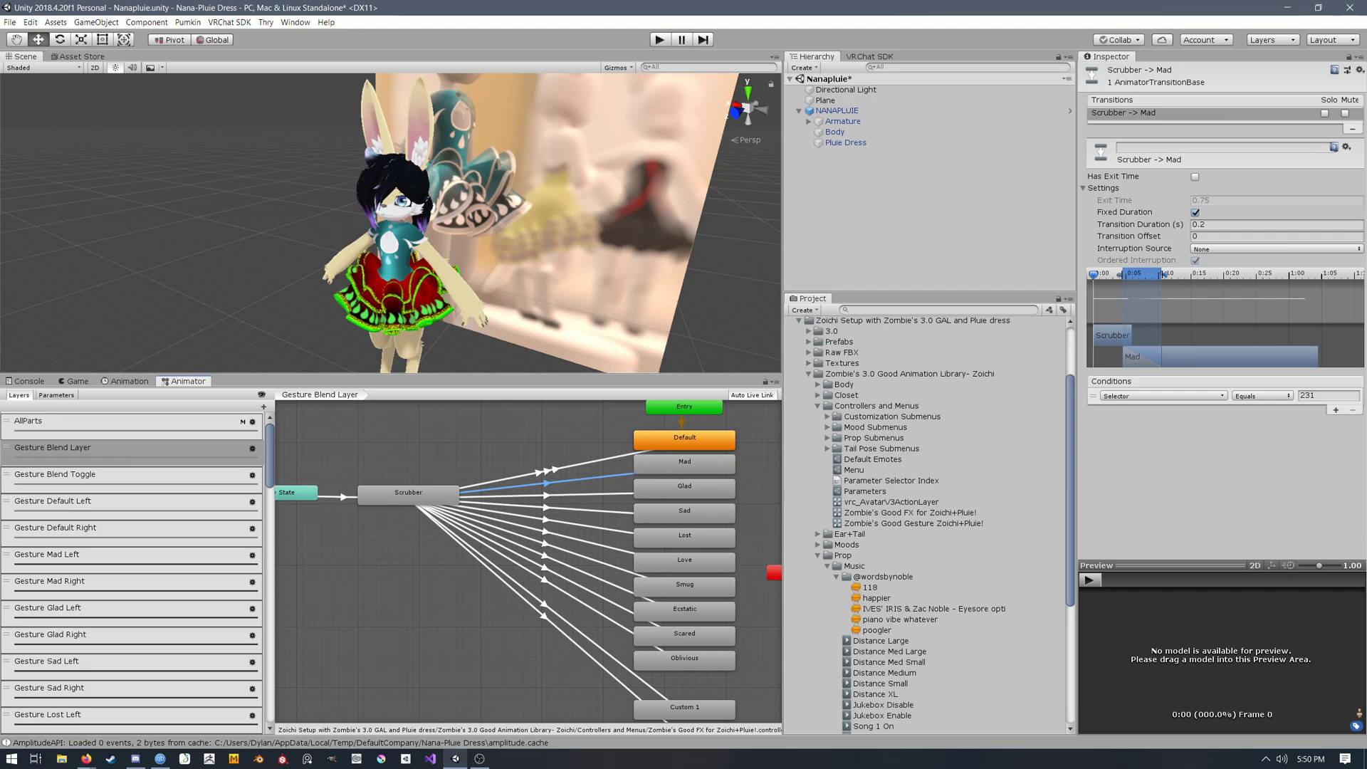
Step: Select Viseme among the FX controller's parameters, and read the viseme values on VRChat's Animator Parameters page in the browser
click(56, 394)
click(149, 485)
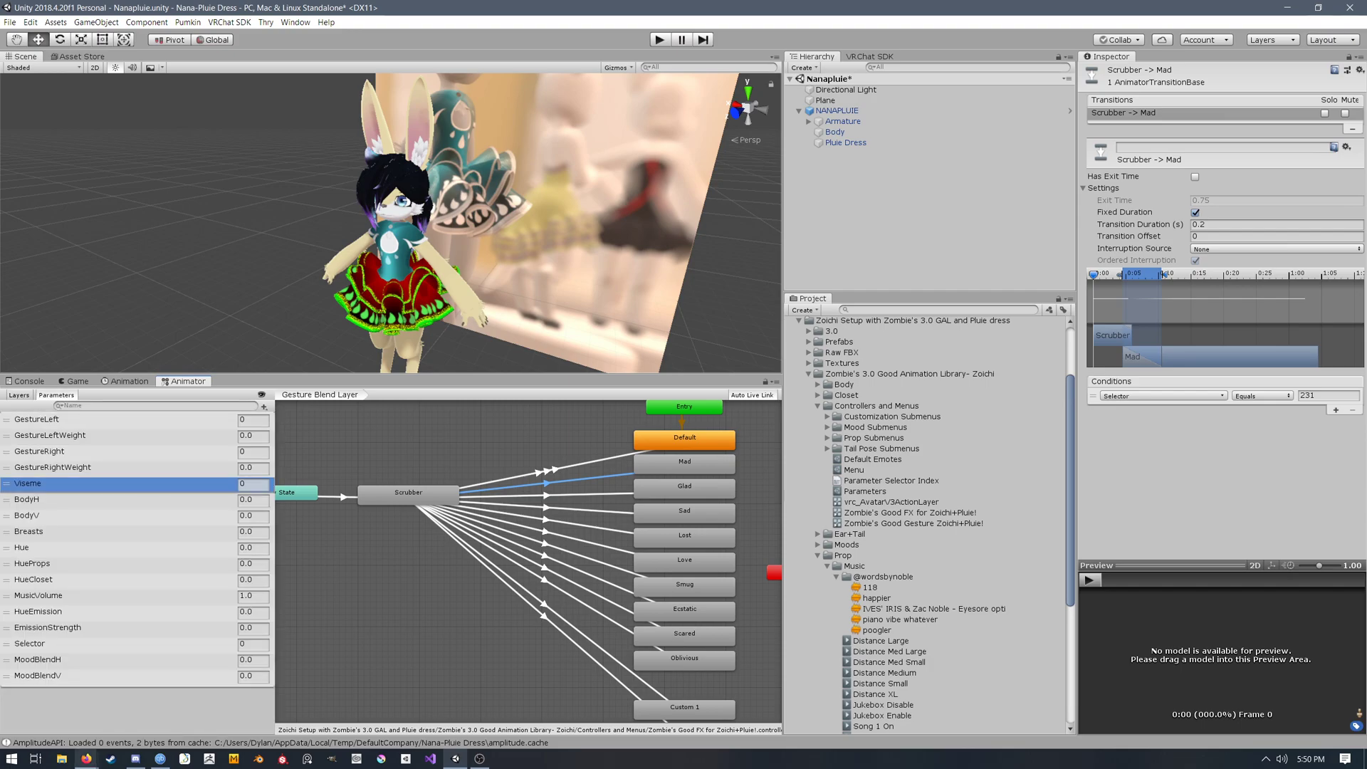
click(86, 758)
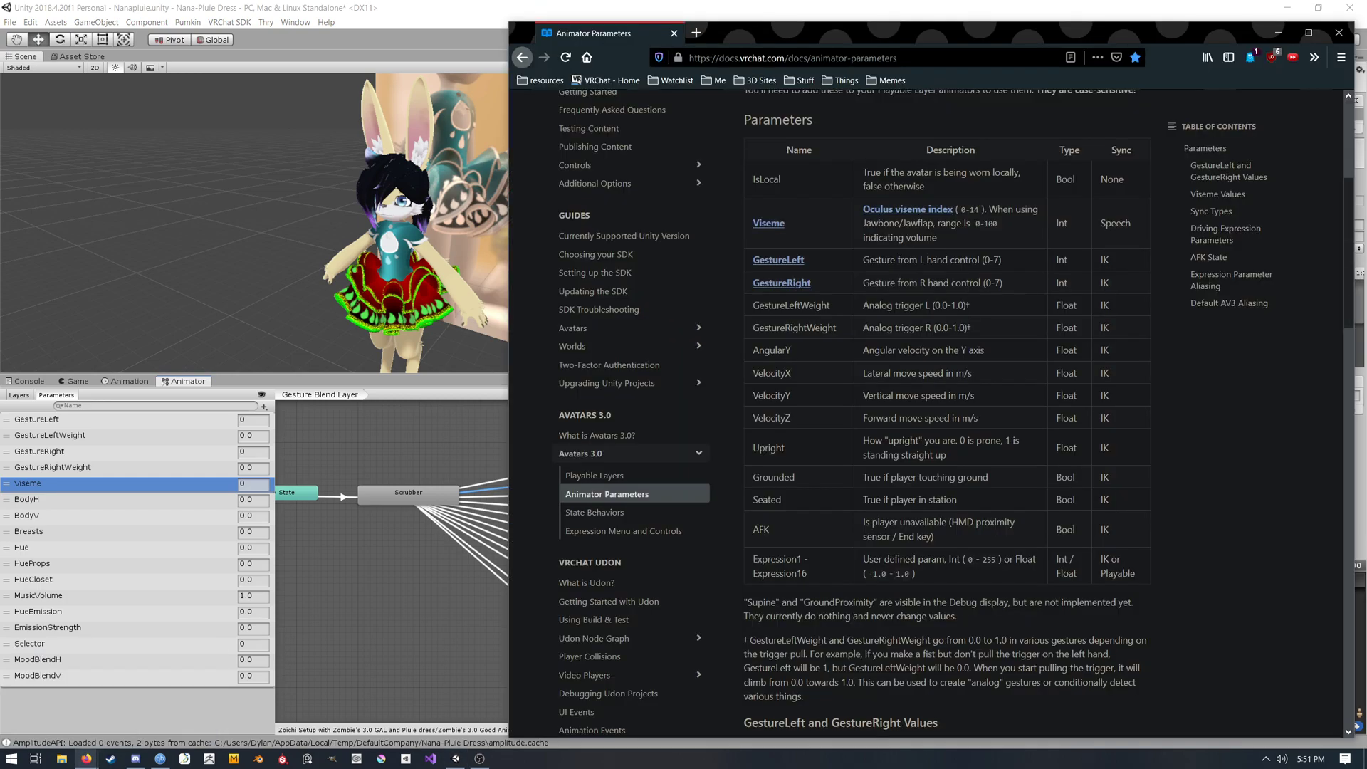
scroll(946, 411, down, 10)
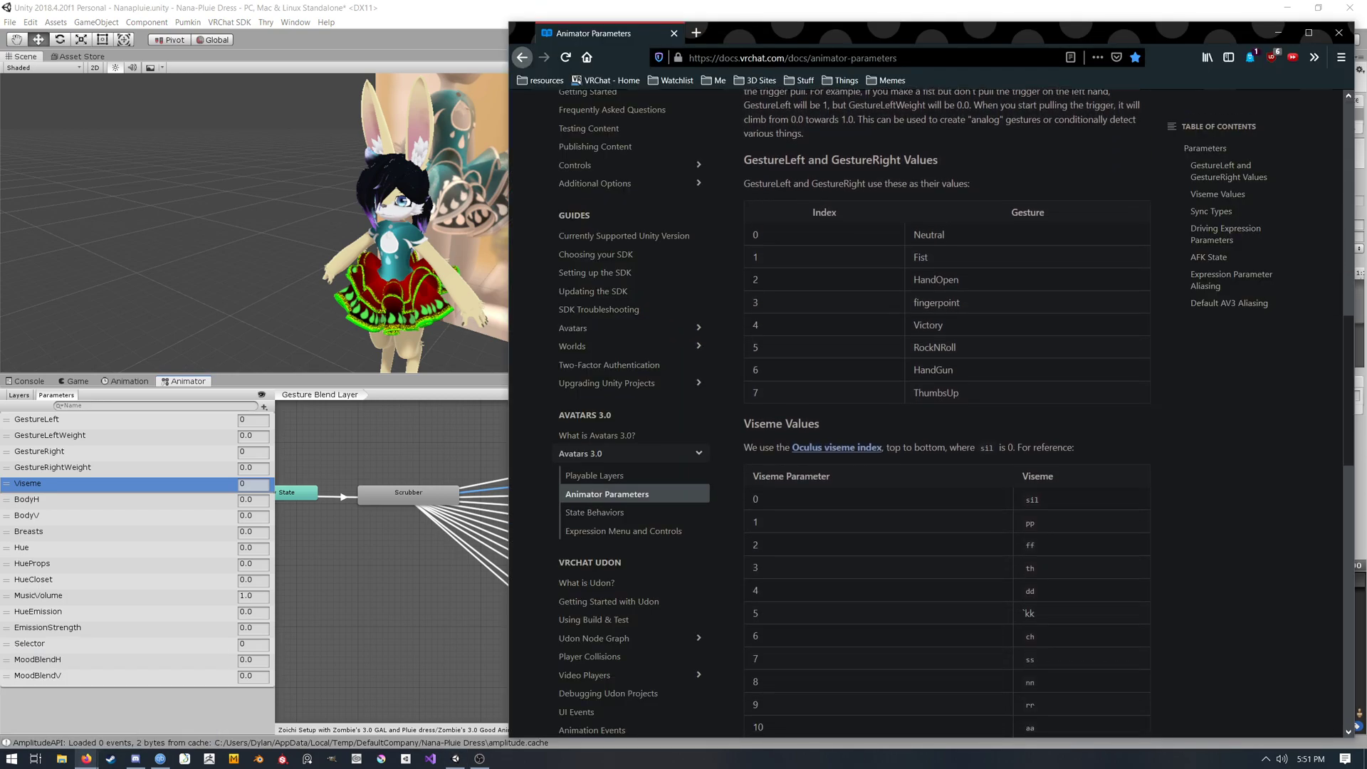
scroll(946, 413, down, 1)
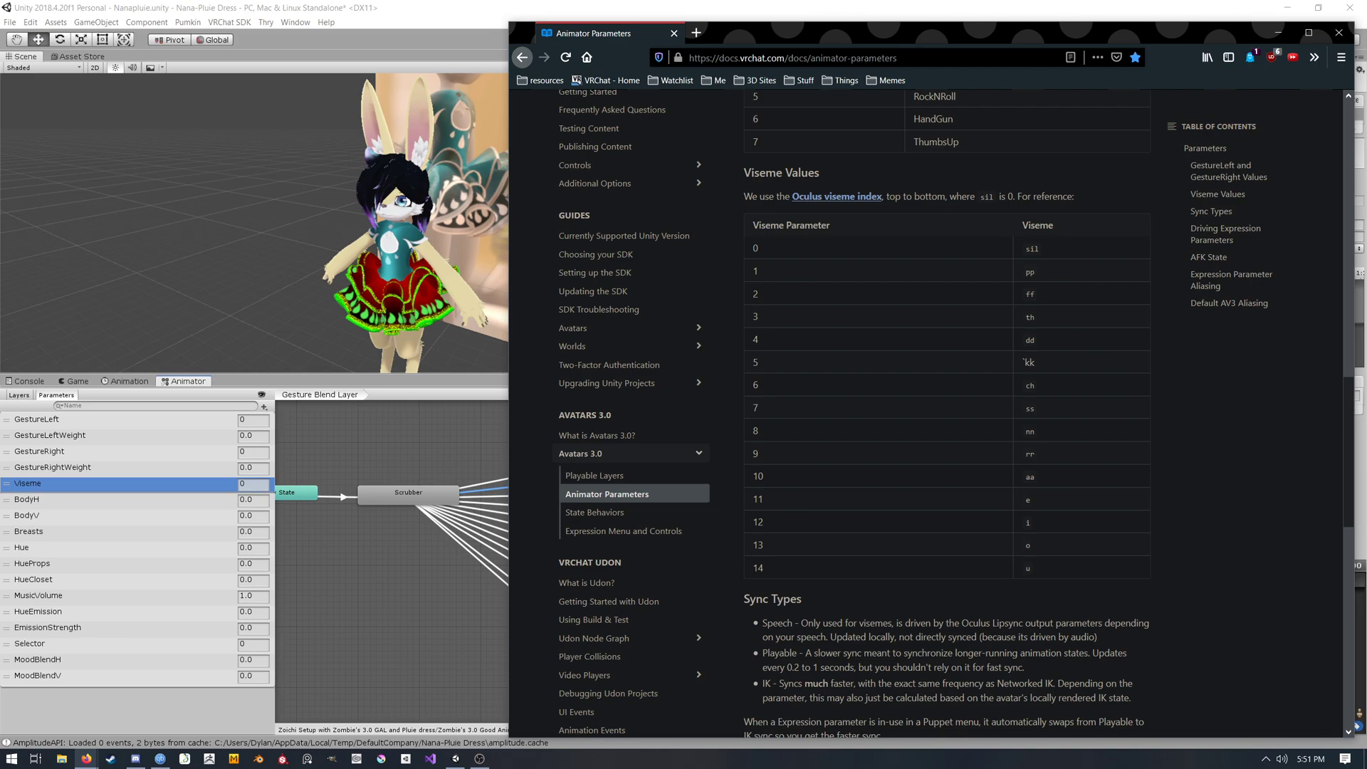
scroll(946, 413, down, 1)
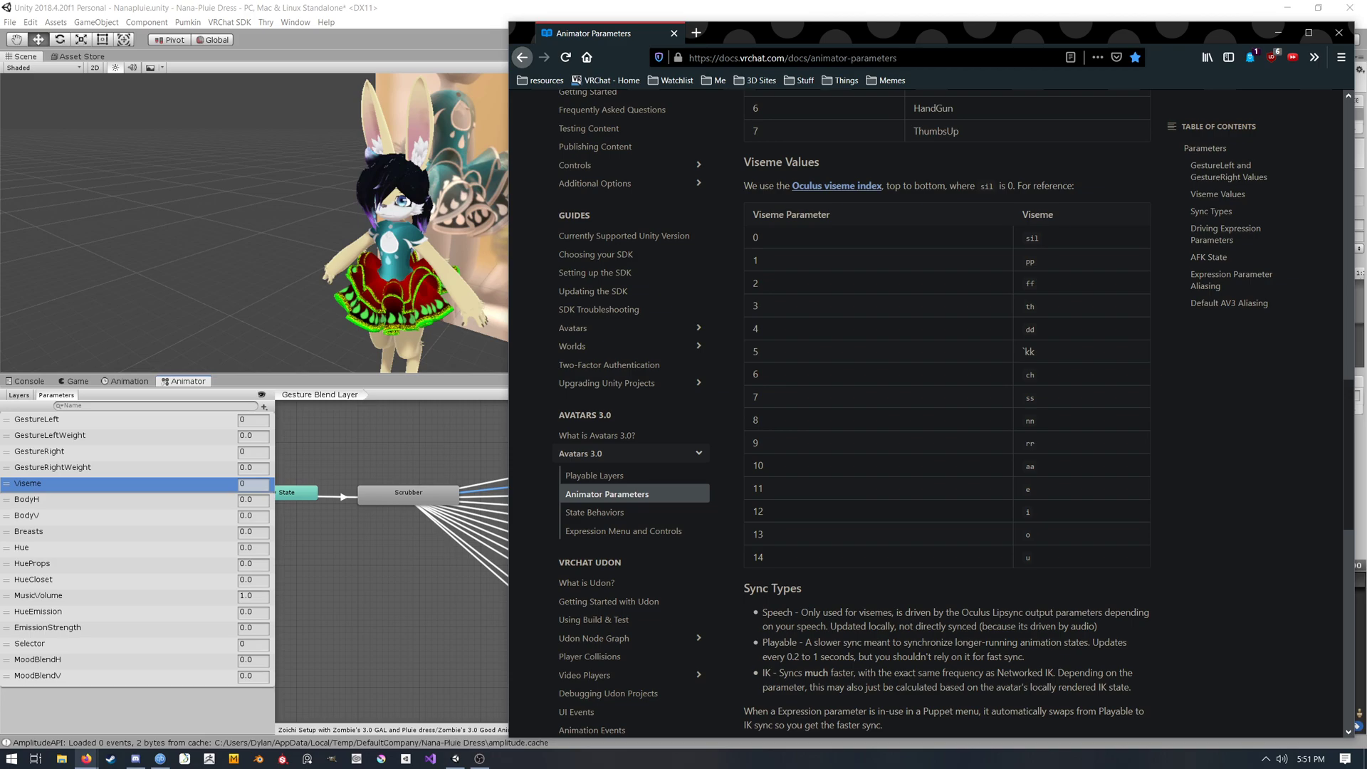
scroll(1046, 413, down, 1)
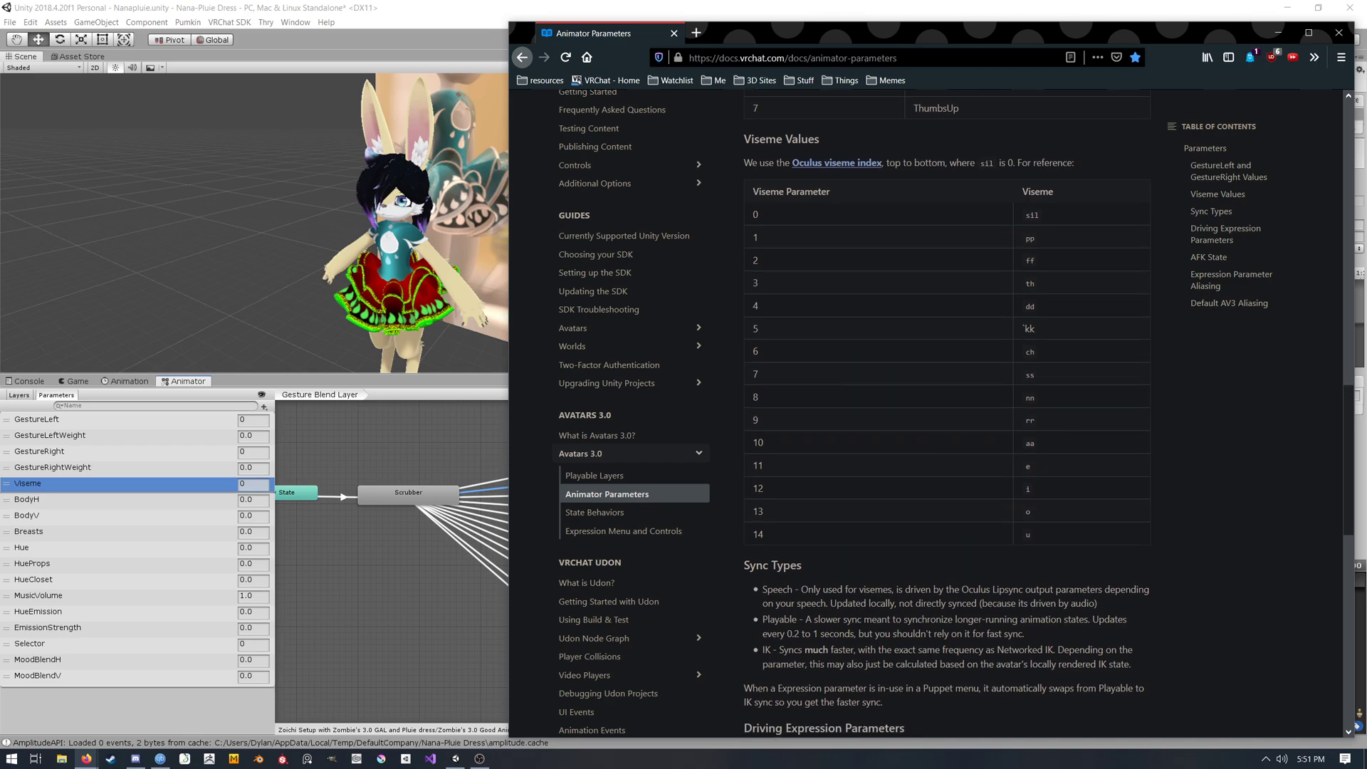
scroll(1046, 413, up, 1)
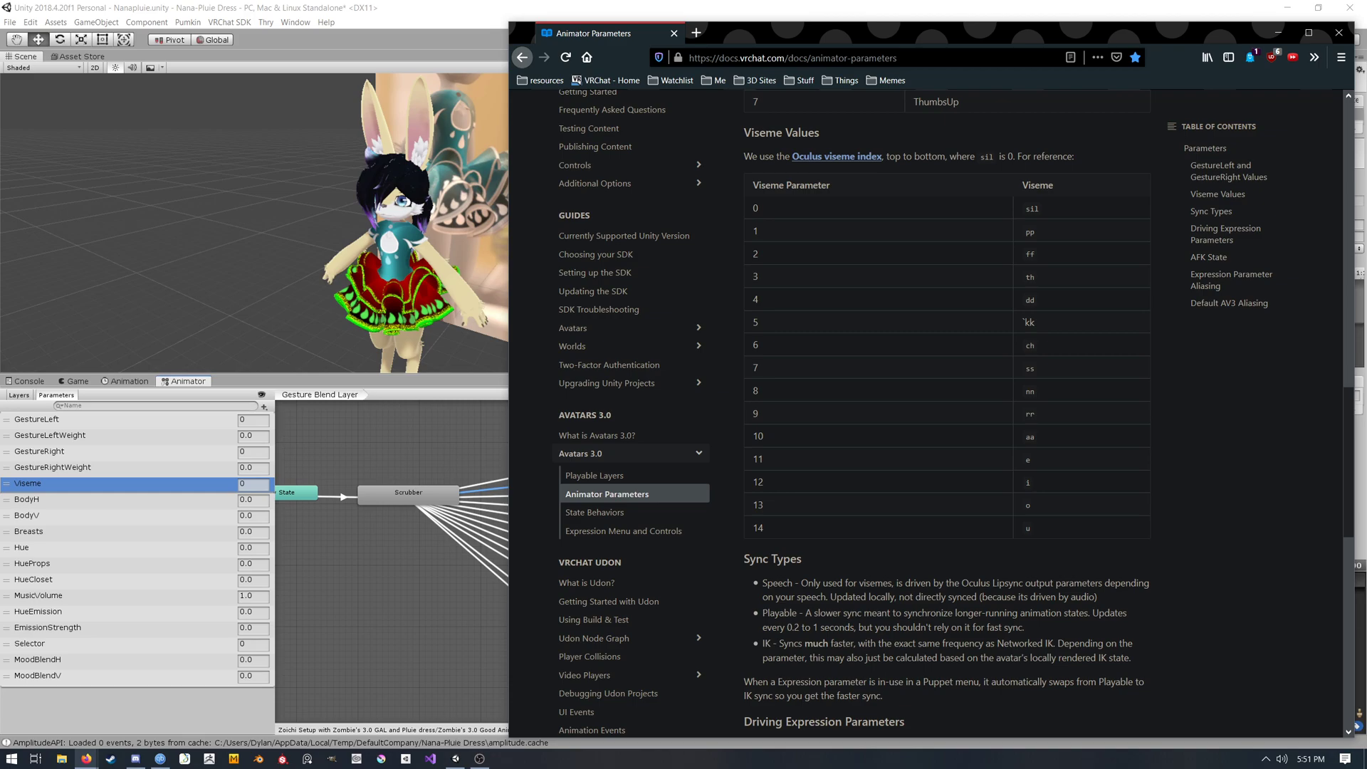
Step: Switch back to Unity, open the FX controller's Emission Viseme Talker Toggler layer and inspect its Viseme On state
scroll(947, 413, up, 1)
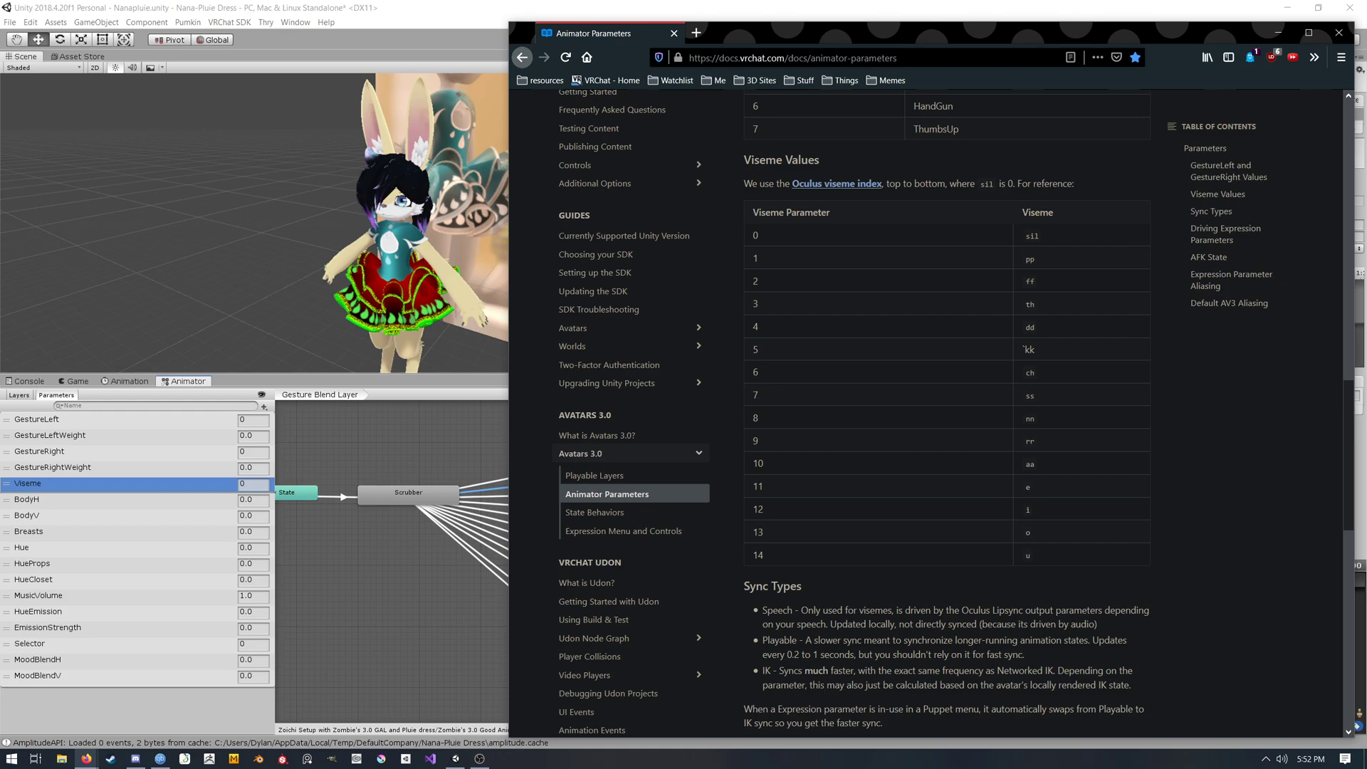
key(alt+Tab)
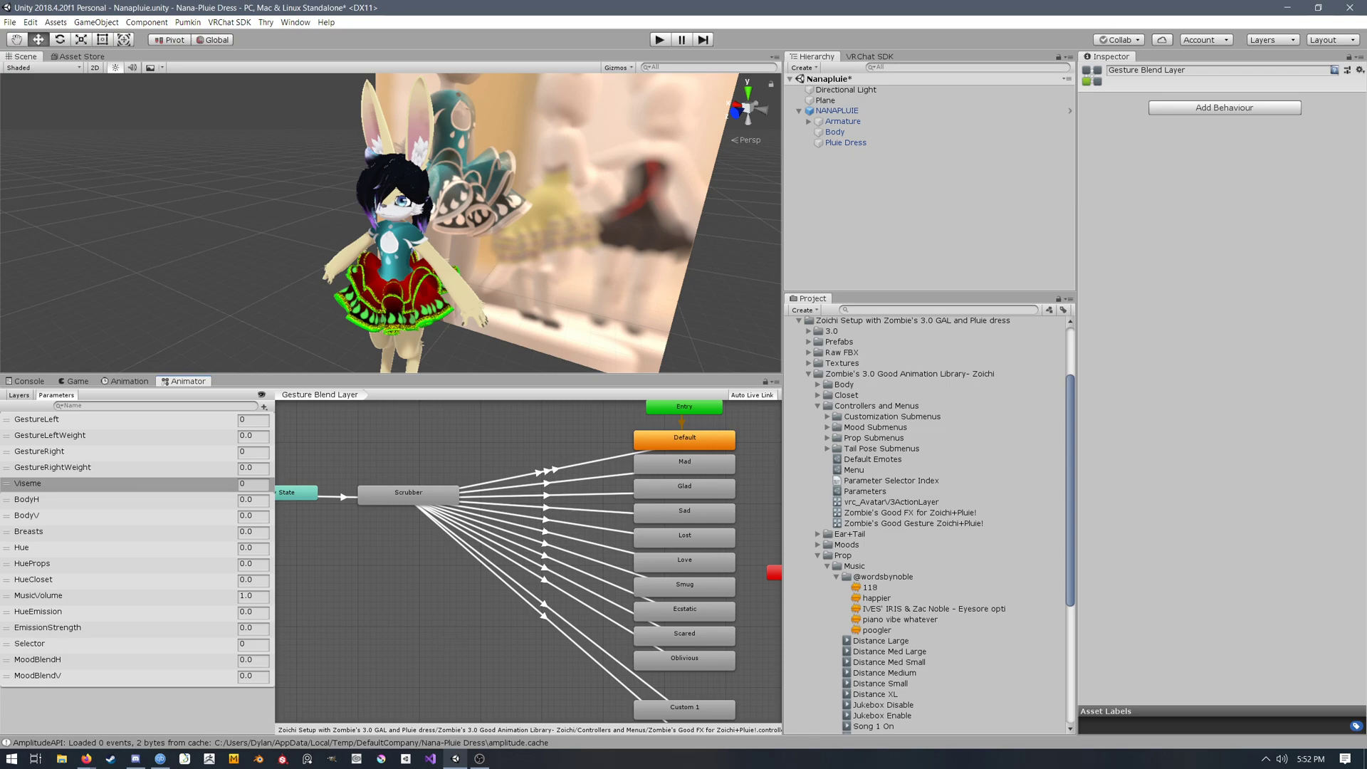
click(19, 395)
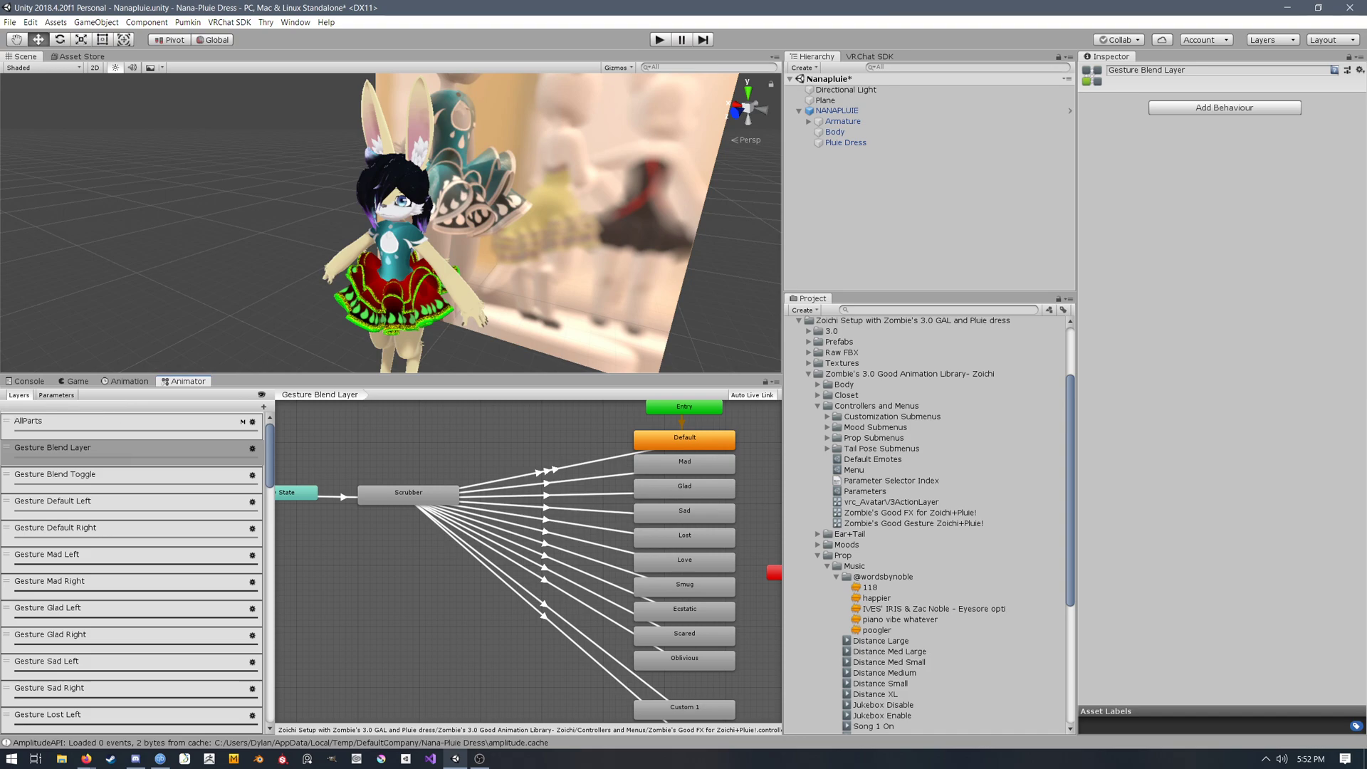
scroll(131, 569, down, 15)
scroll(132, 570, down, 3)
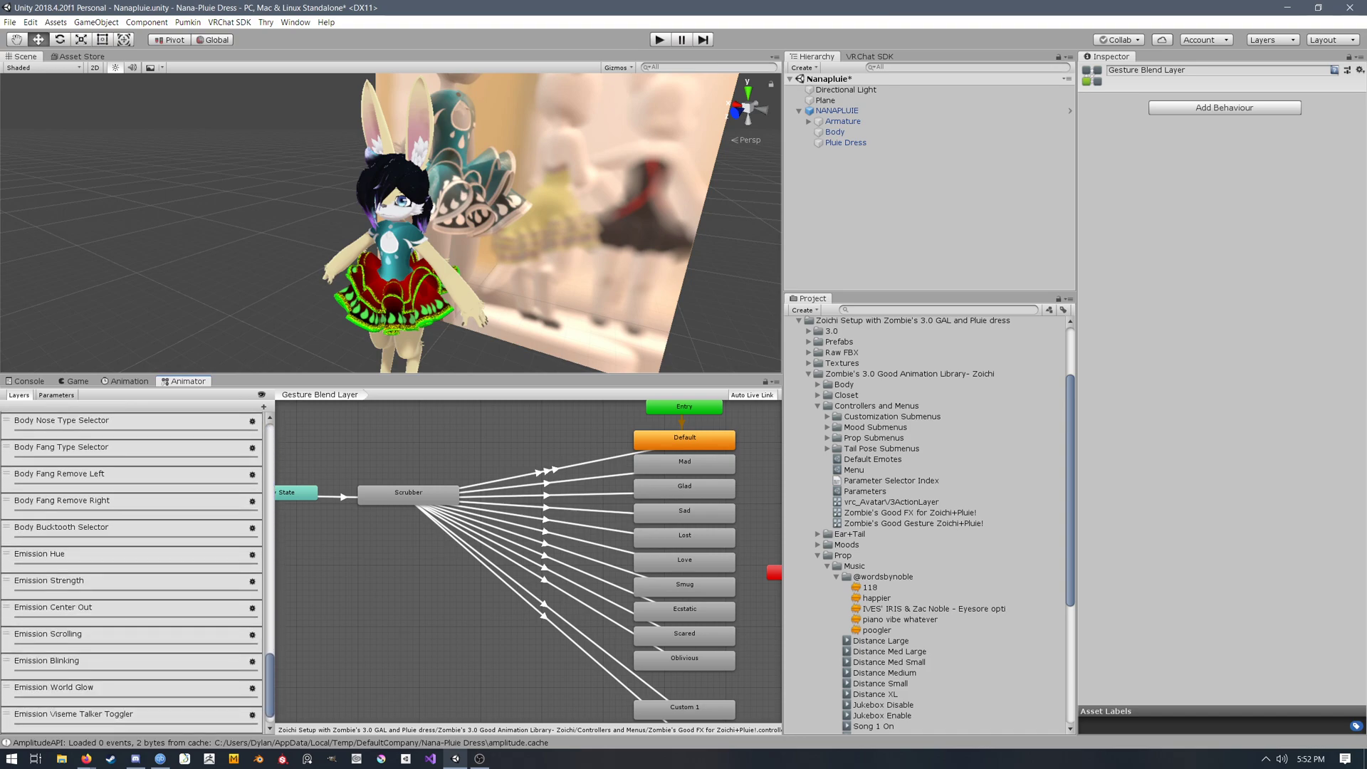
scroll(132, 570, up, 1)
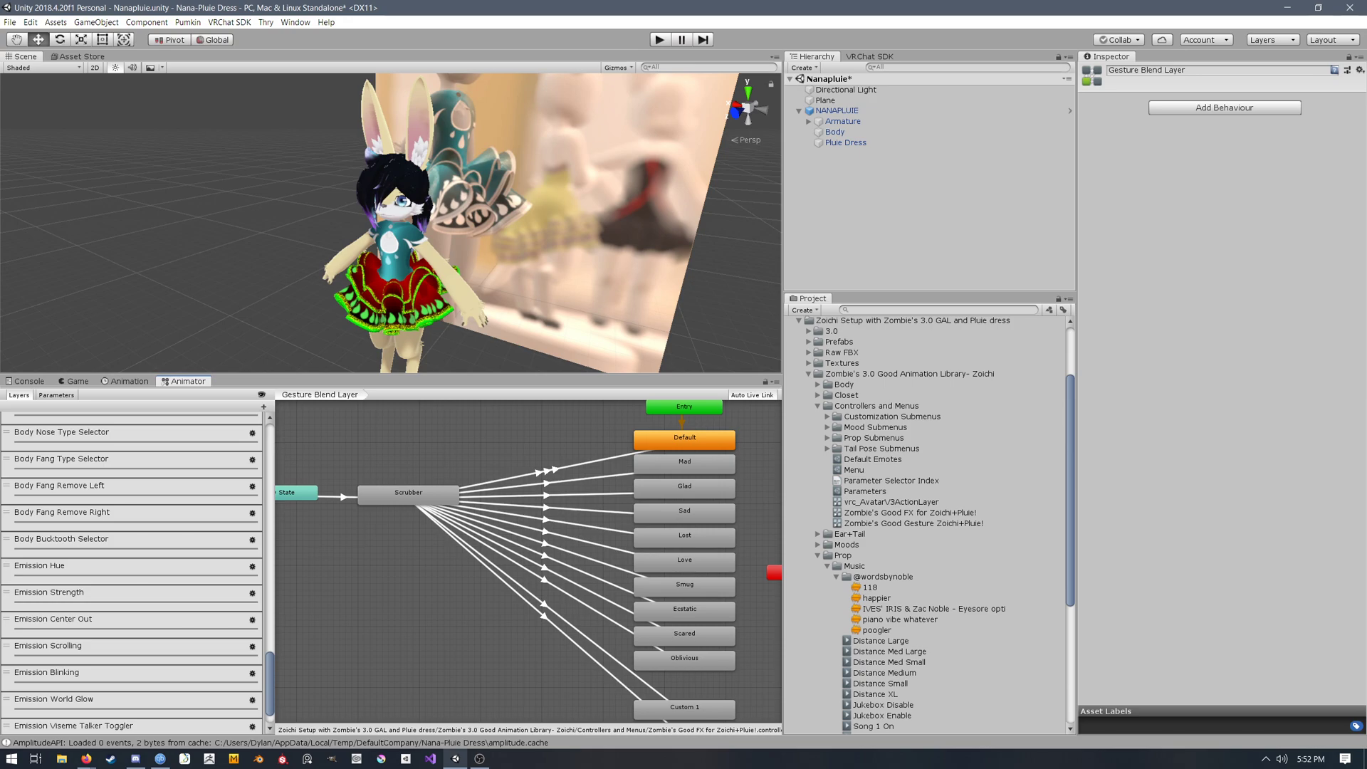
scroll(132, 570, down, 1)
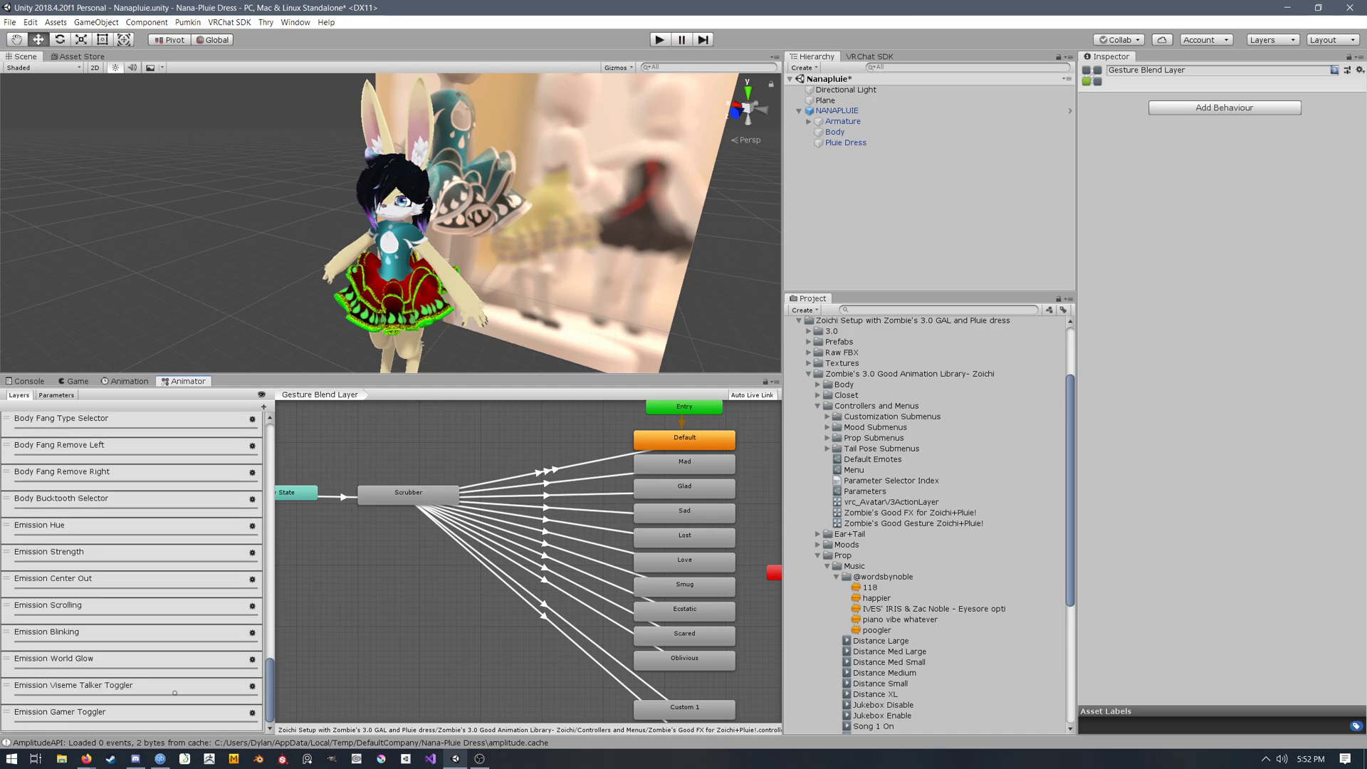
click(73, 689)
middle_drag(527, 627, 465, 627)
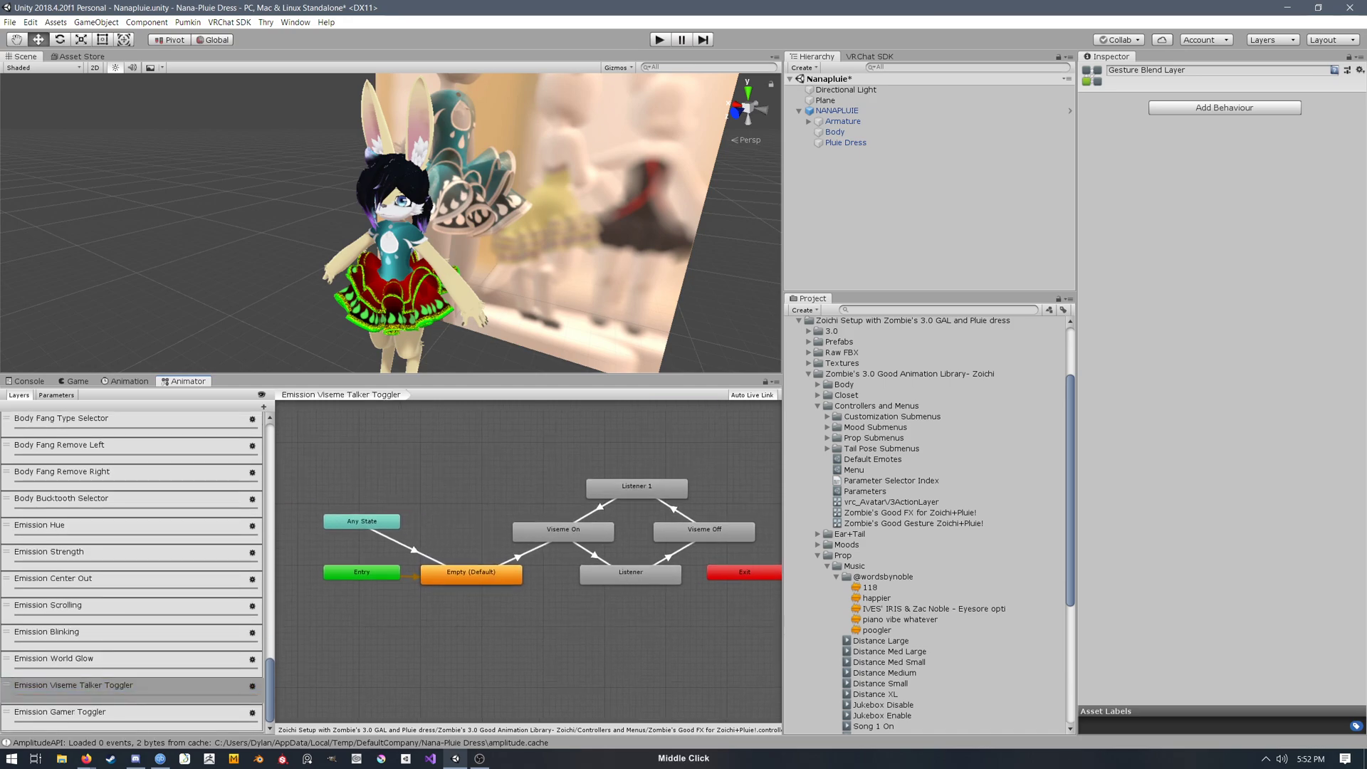
click(594, 535)
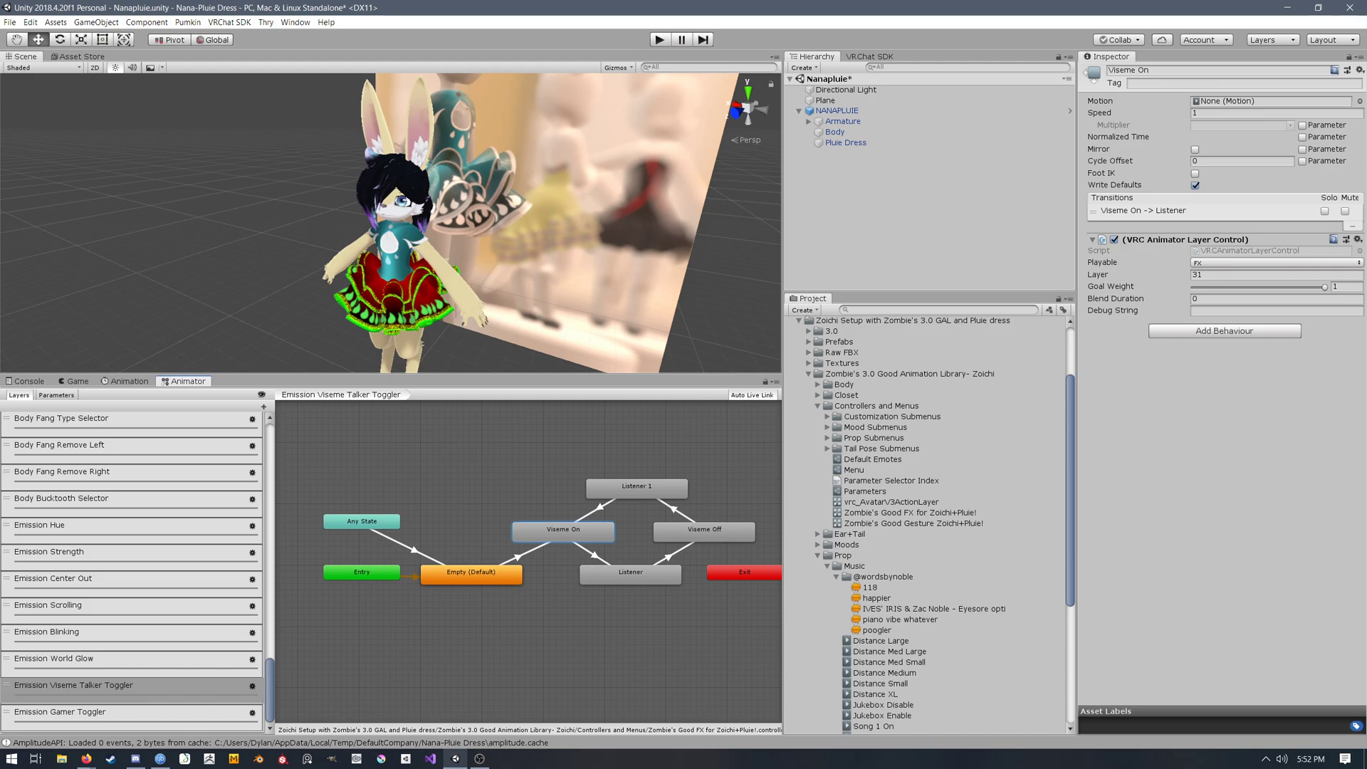
Step: Open the Emission Viseme Talker layer and inspect the Any State to Mask 1 transition and the Mask 1 state
scroll(131, 569, up, 15)
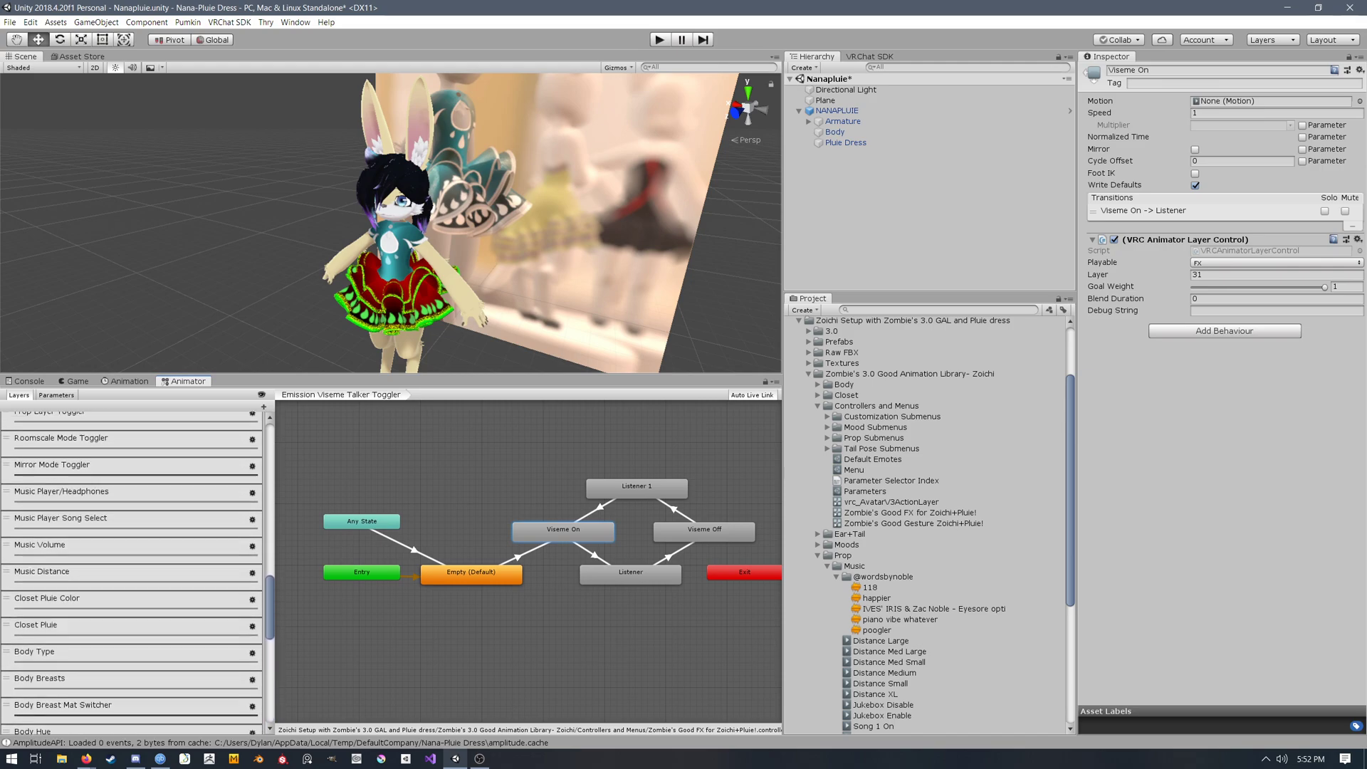
drag(270, 578, 270, 566)
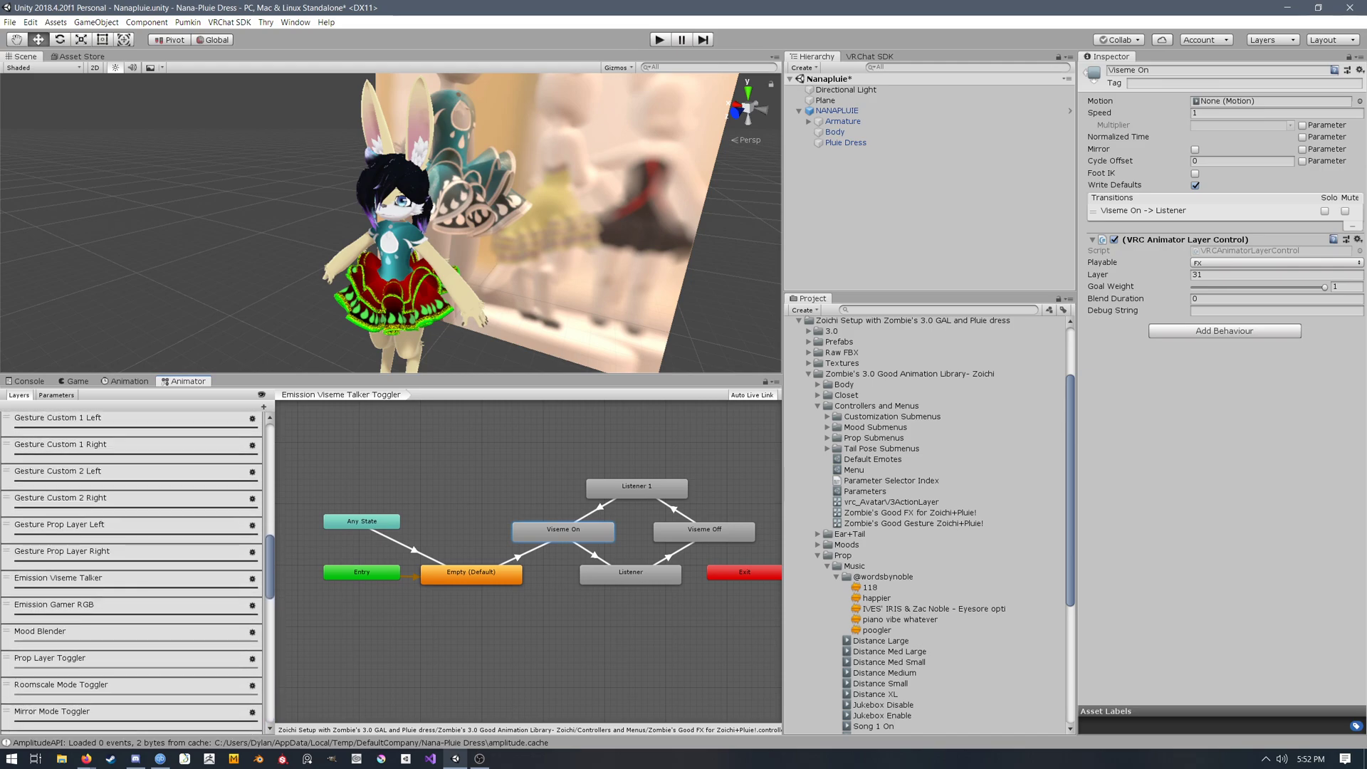
click(128, 578)
middle_drag(492, 626, 511, 599)
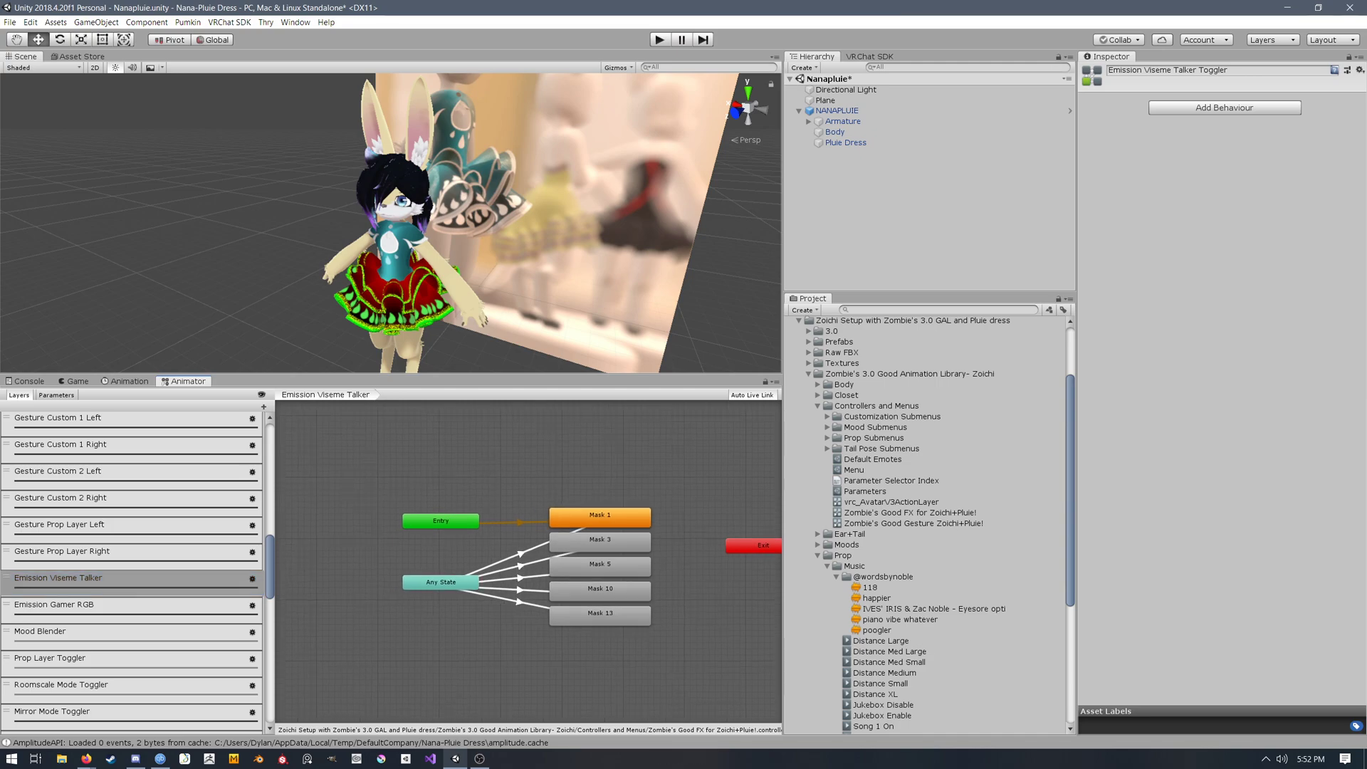
middle_click(511, 599)
click(521, 554)
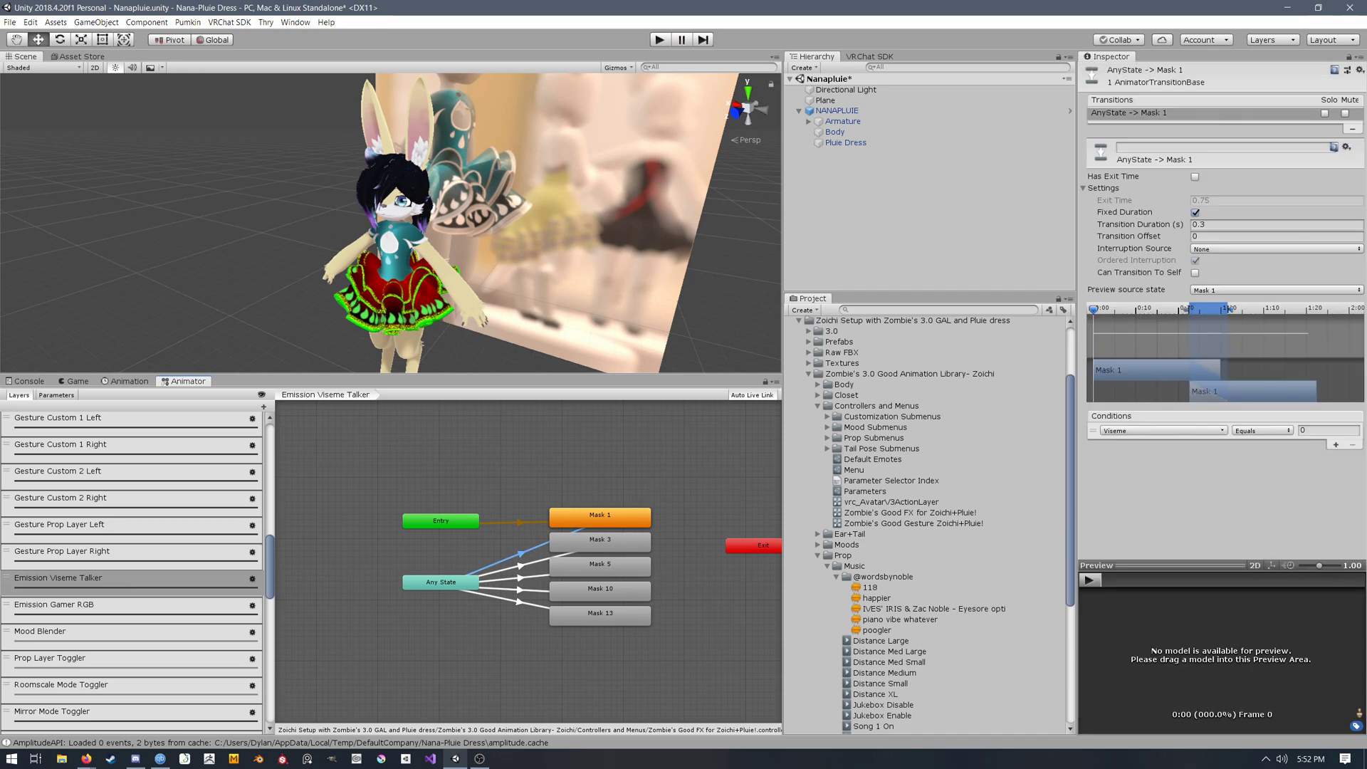
click(600, 518)
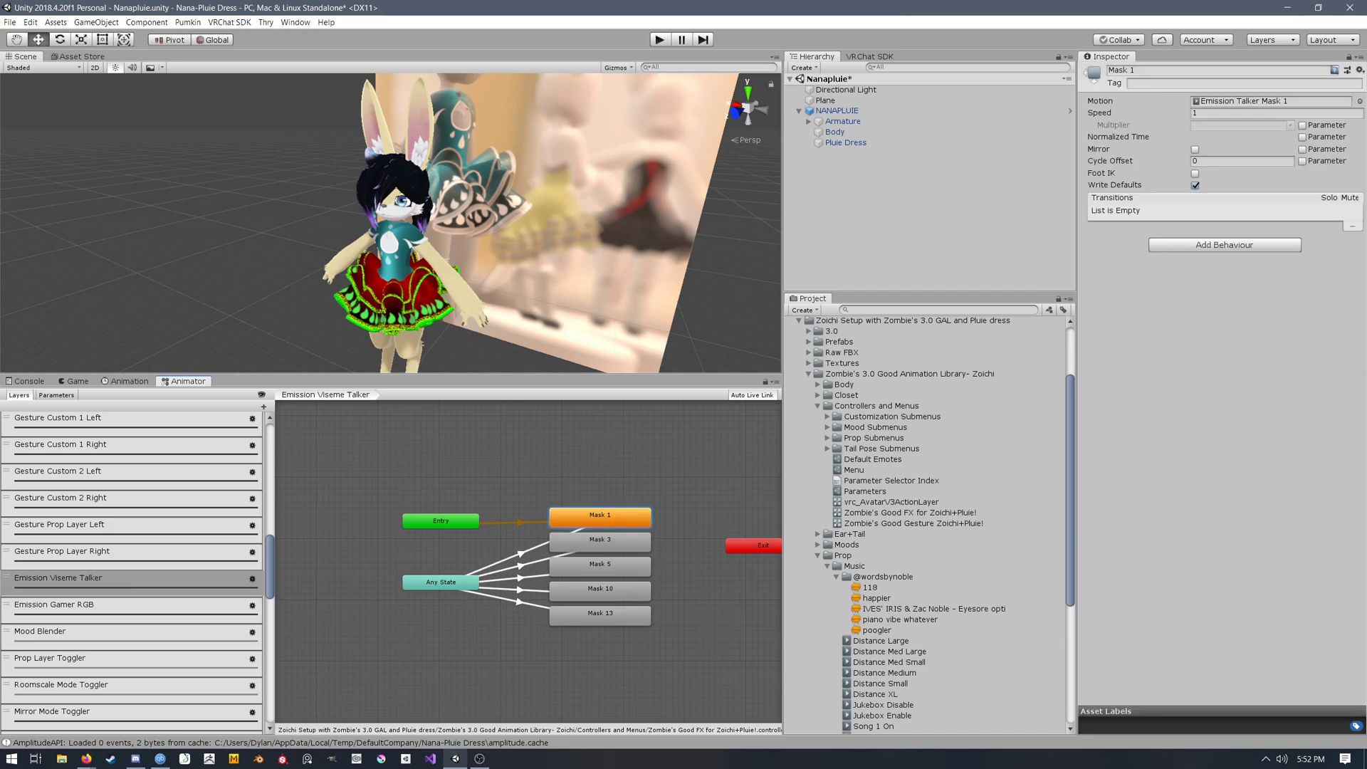
Step: Locate the Mask 1 state's Emission Talker Mask 1 clip in the project and examine its animated property
click(1274, 101)
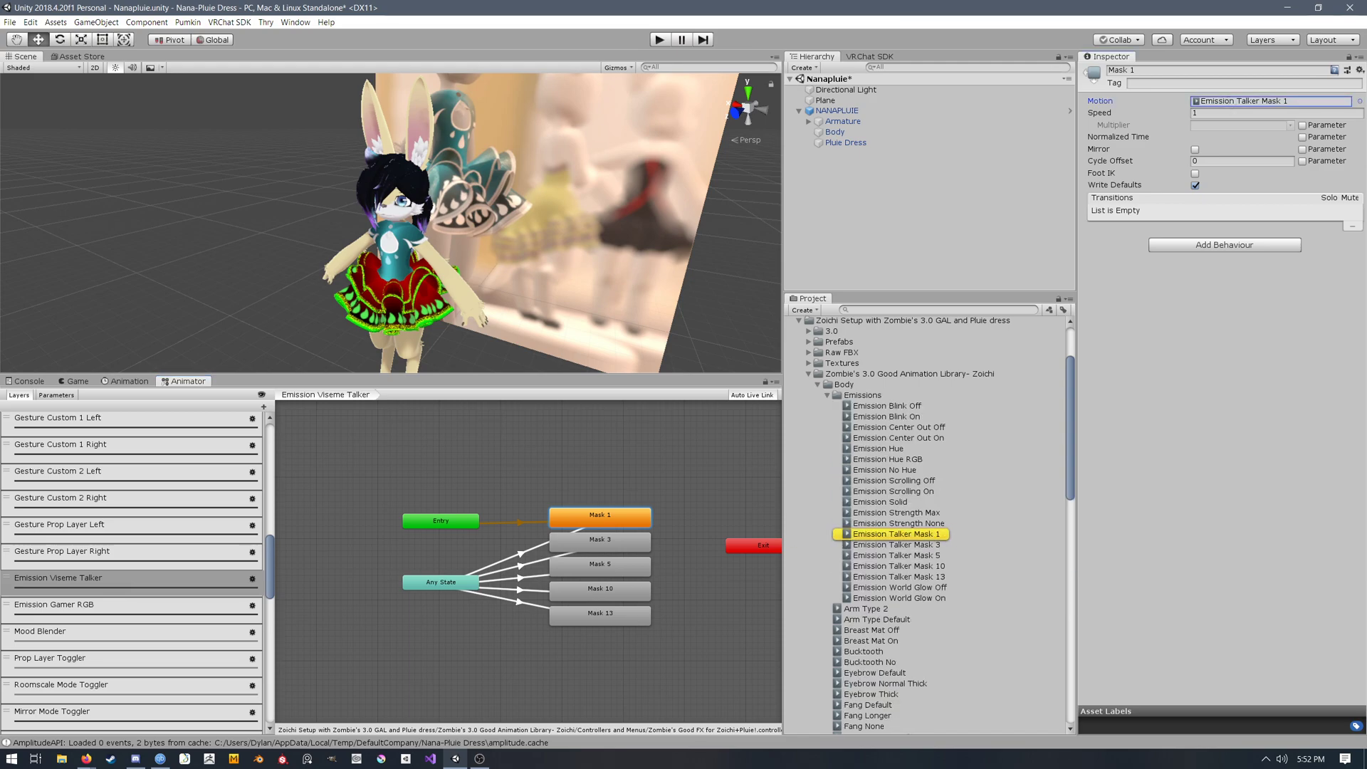
click(908, 534)
click(137, 383)
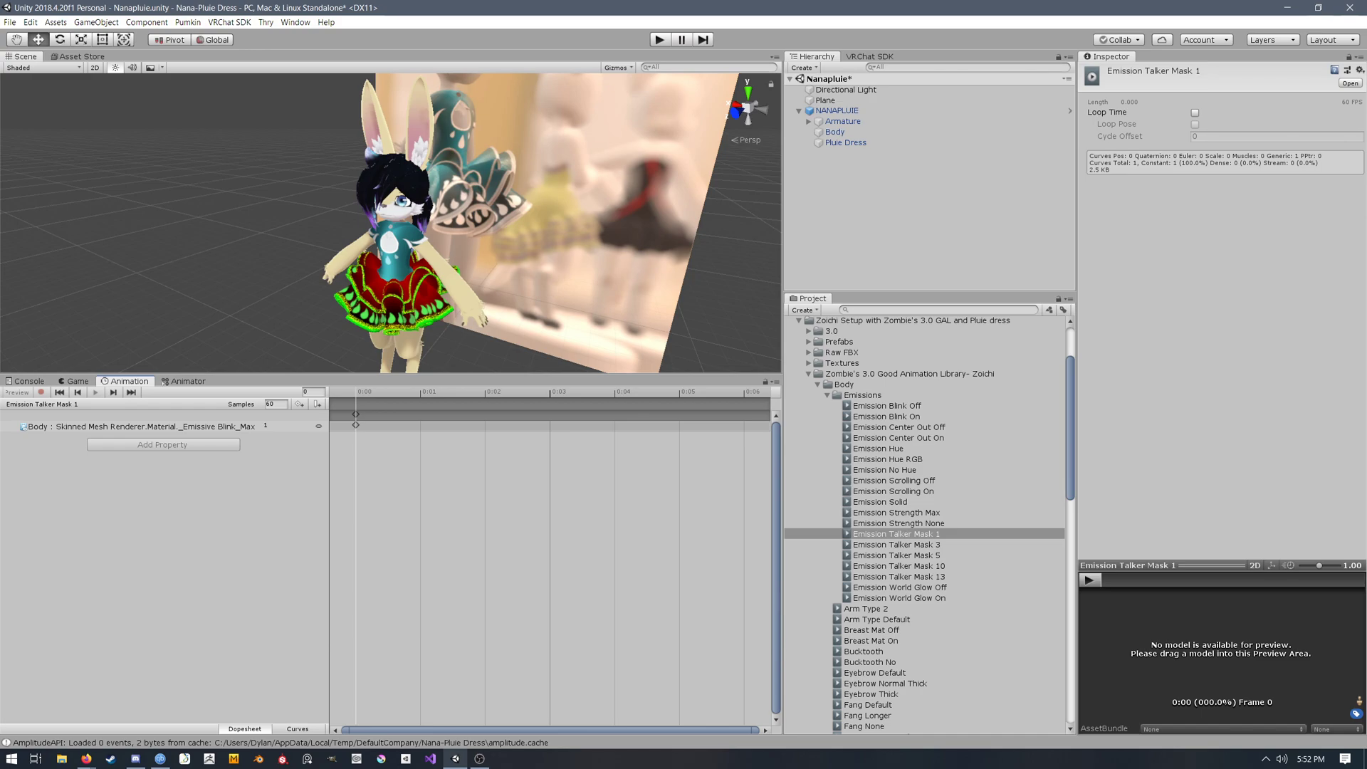
click(187, 382)
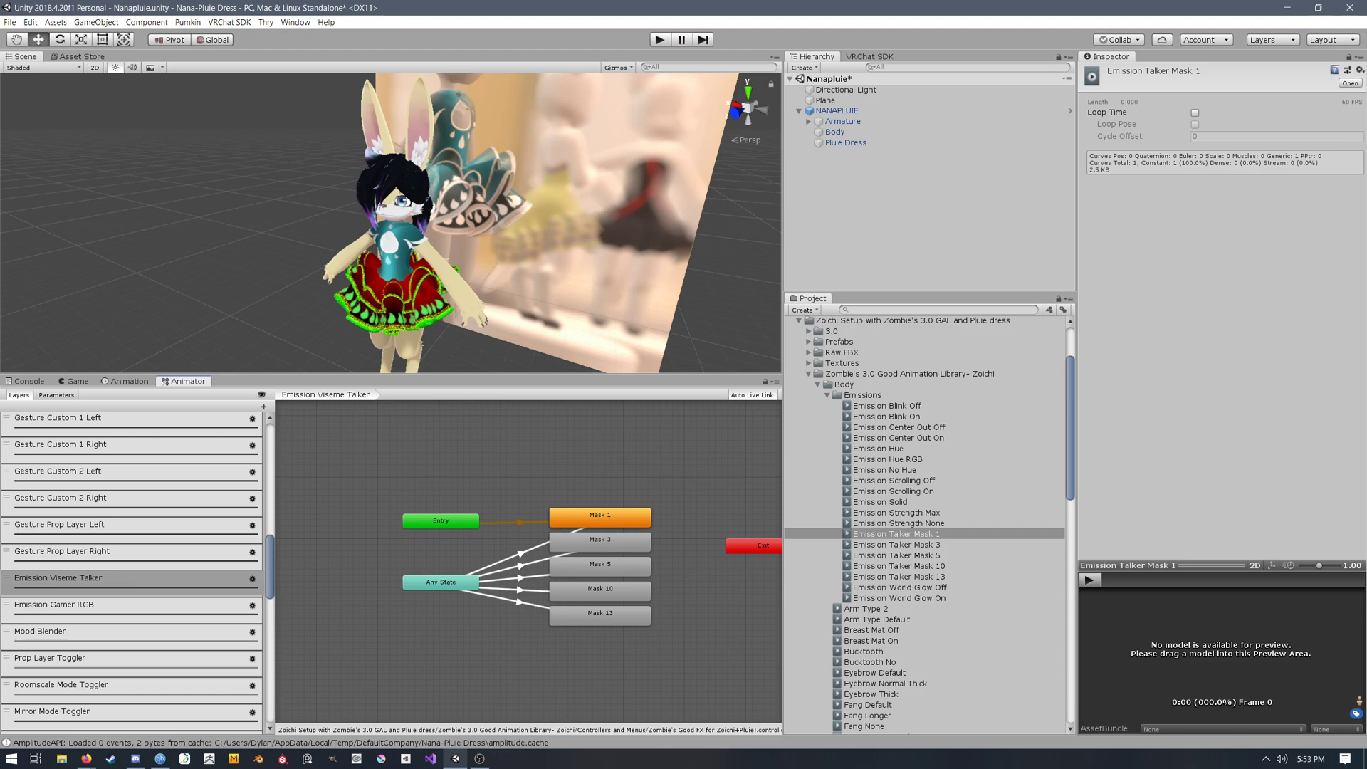
Step: Compare the Viseme conditions of the Any State to Mask 3 transition with the viseme table on VRChat's Animator Parameters page
click(520, 566)
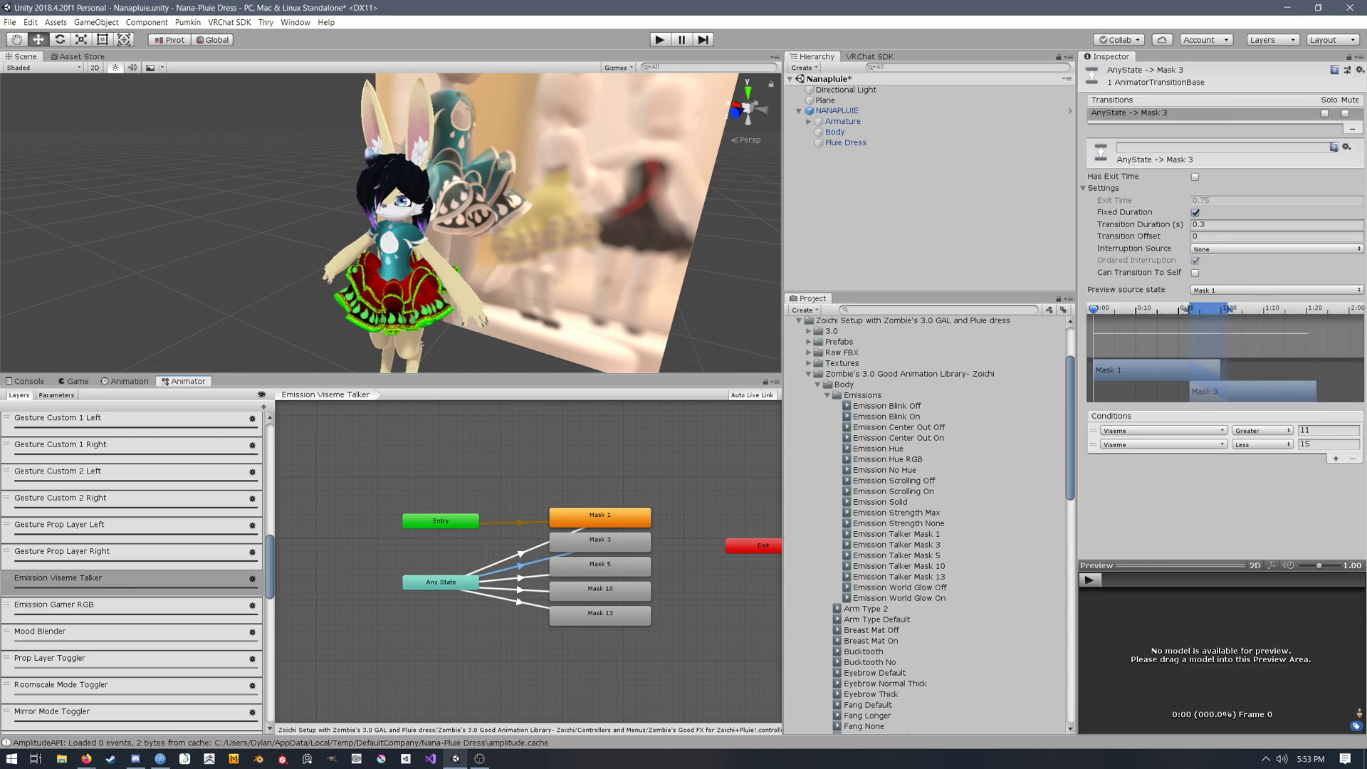
click(86, 758)
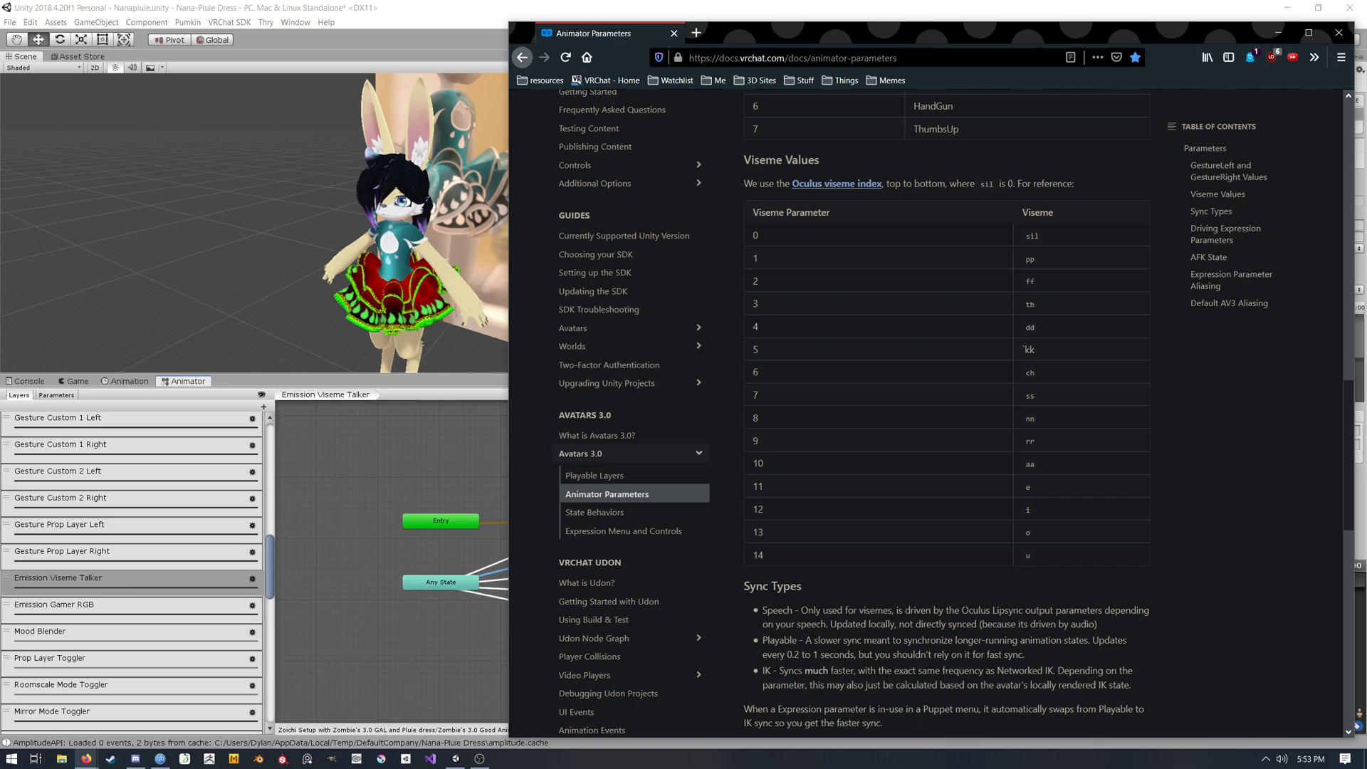
click(435, 470)
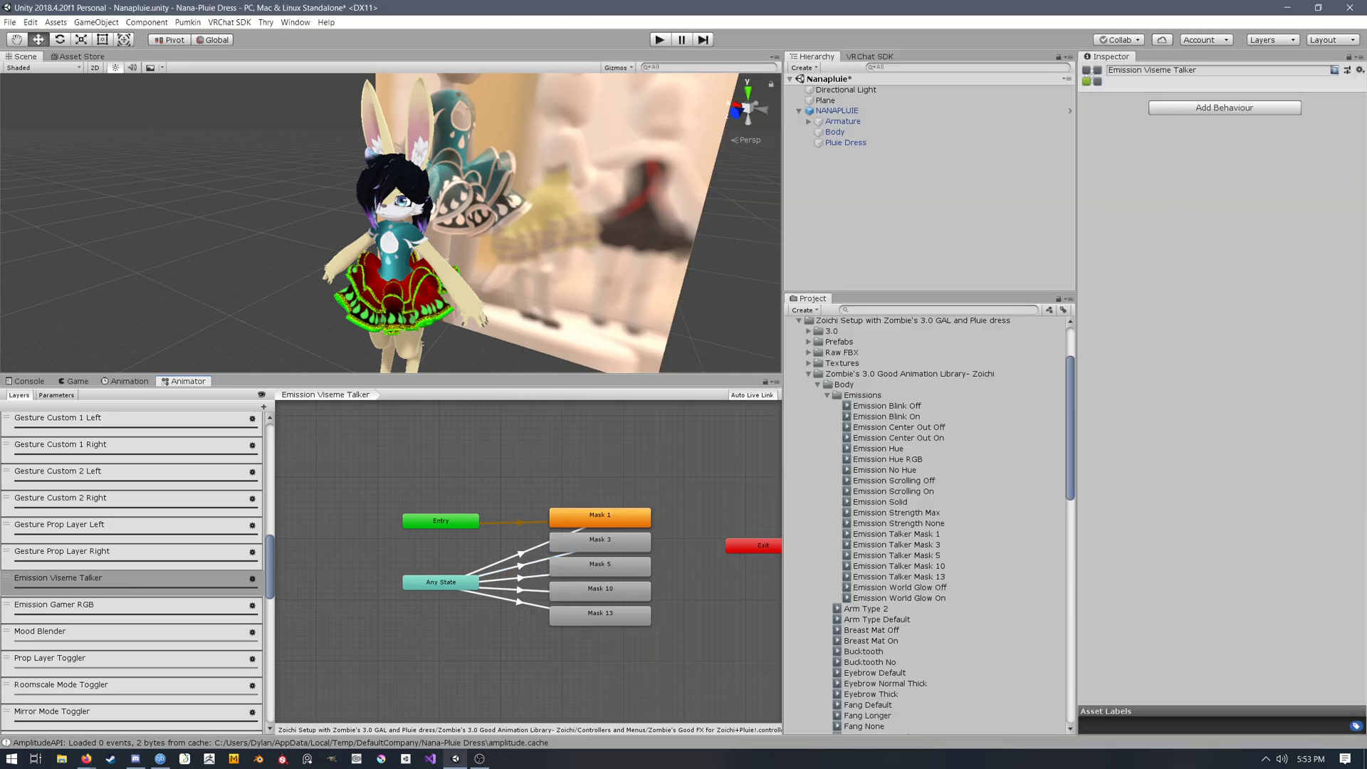
click(521, 566)
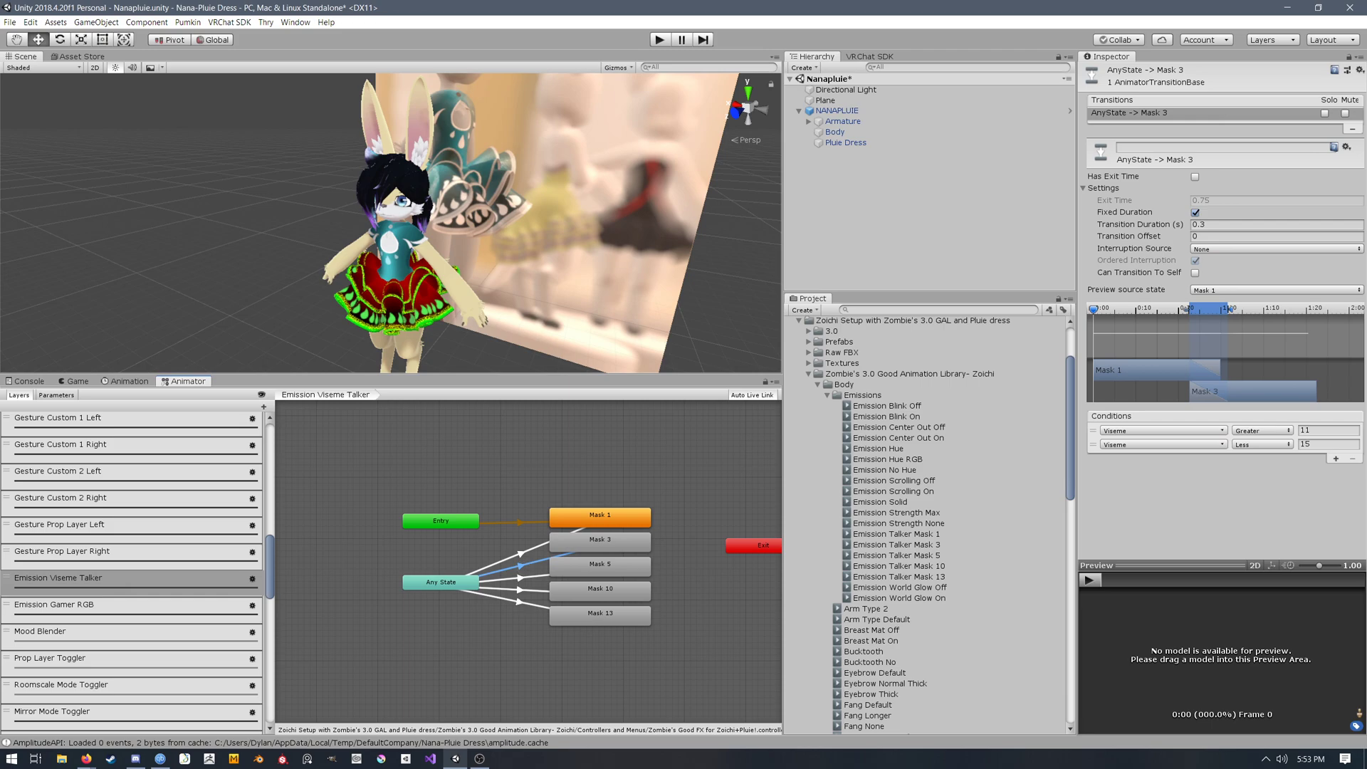
Step: Inspect the motions of the Mask 3 and Mask 5 states and the Viseme conditions of the Mask 5 and Mask 13 transitions
click(614, 548)
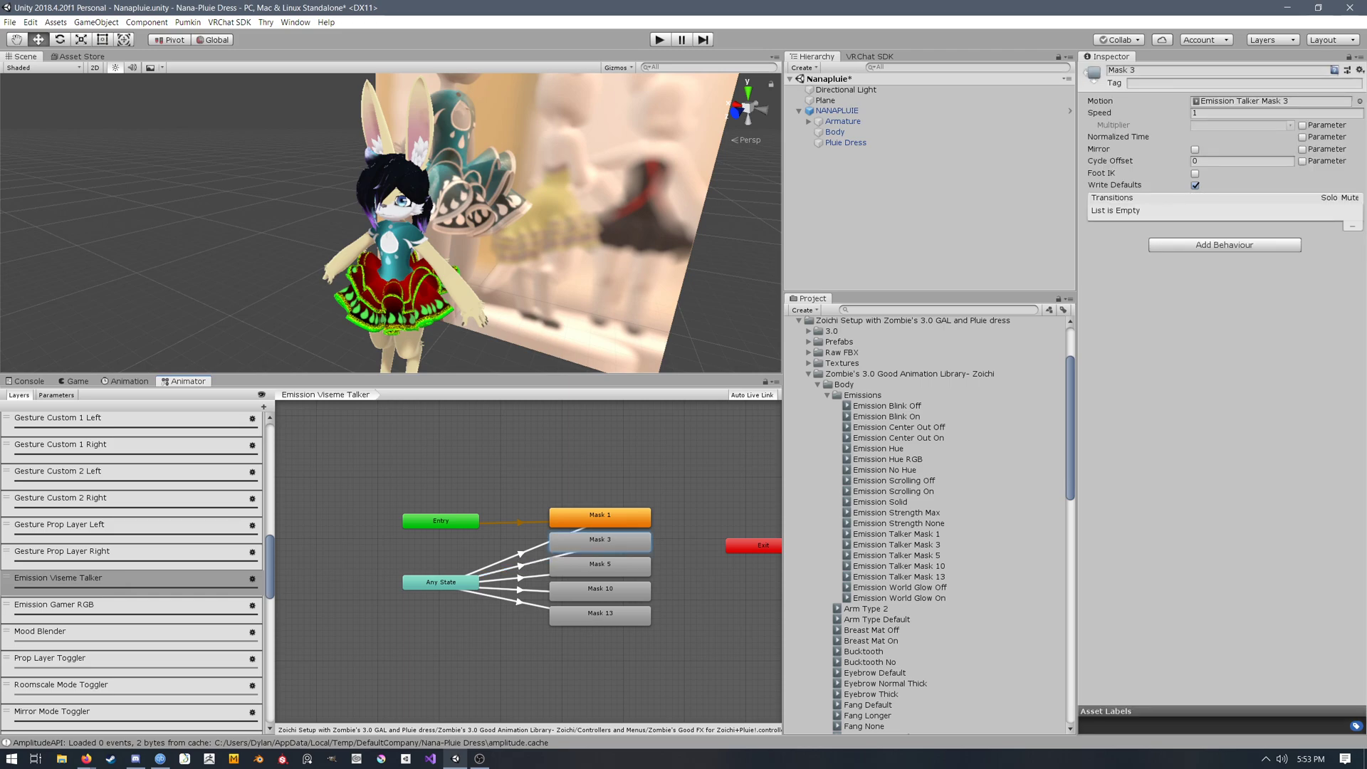
click(603, 519)
click(629, 571)
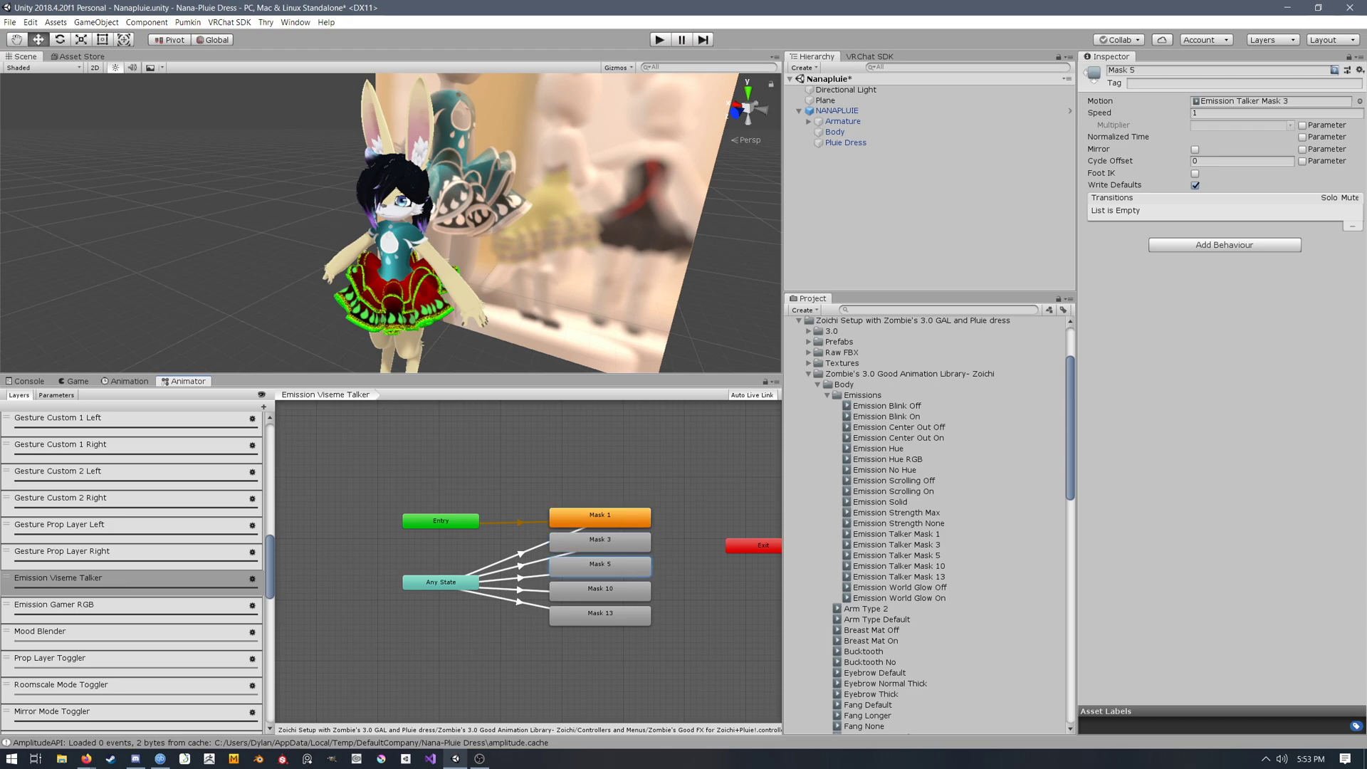
click(528, 577)
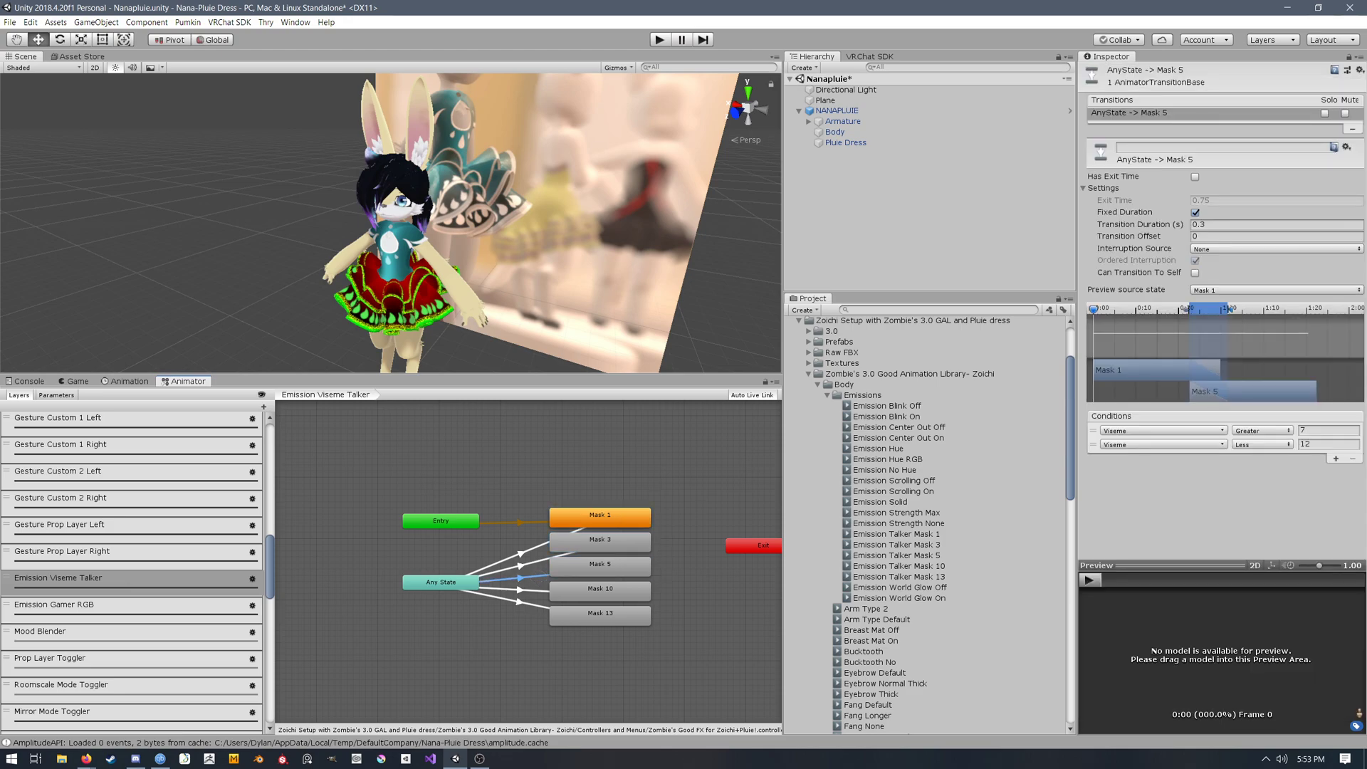
click(523, 602)
middle_drag(531, 570, 537, 574)
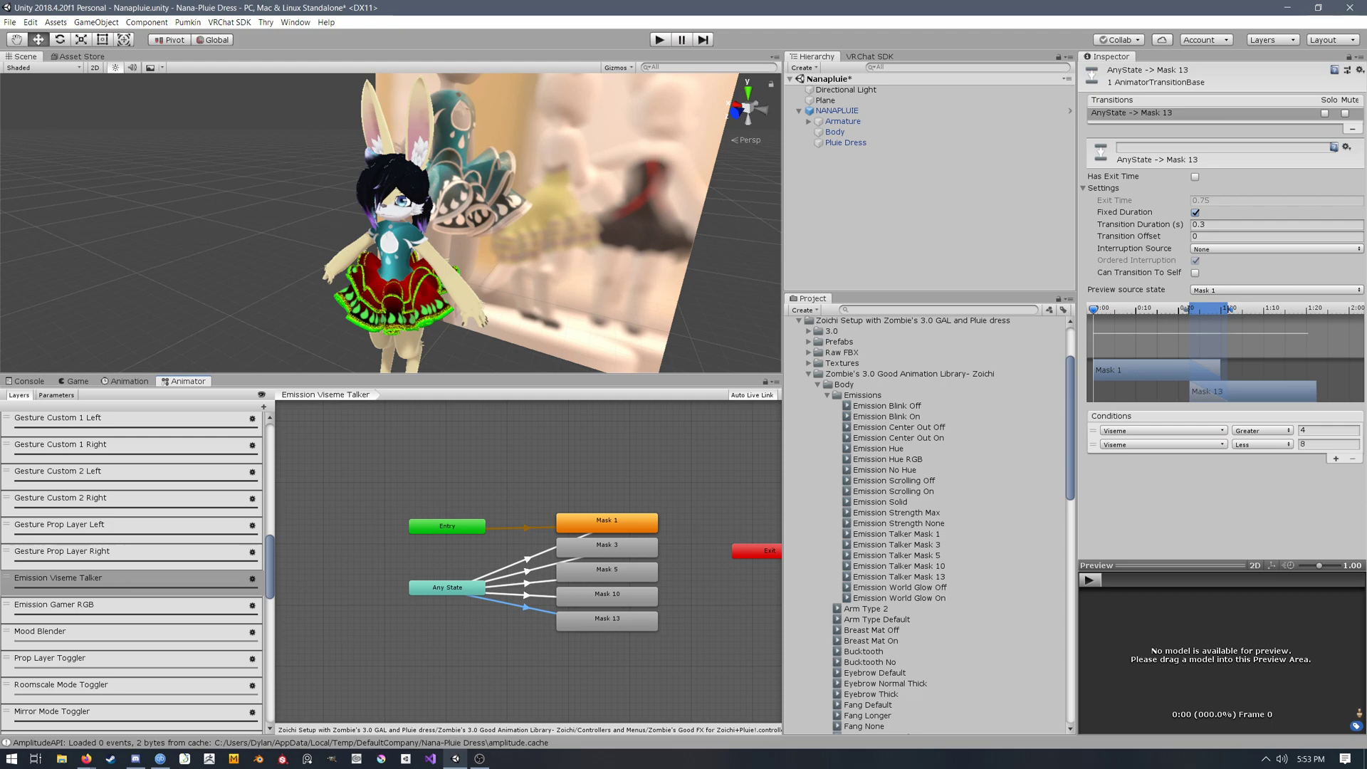
Step: Select the Body Tail Type Selector layer and look through the FX layers from there back to the custom gesture layers
scroll(183, 658, up, 5)
click(183, 657)
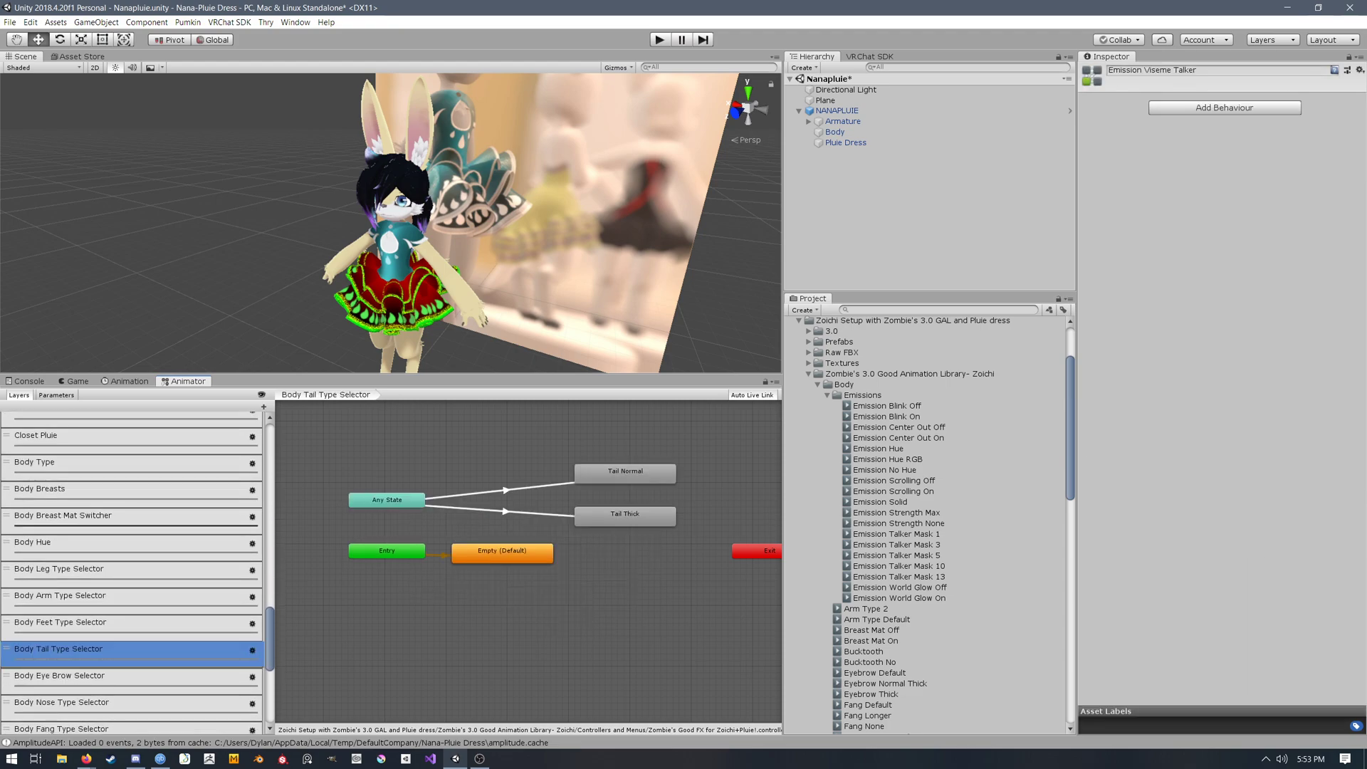
scroll(132, 573, up, 10)
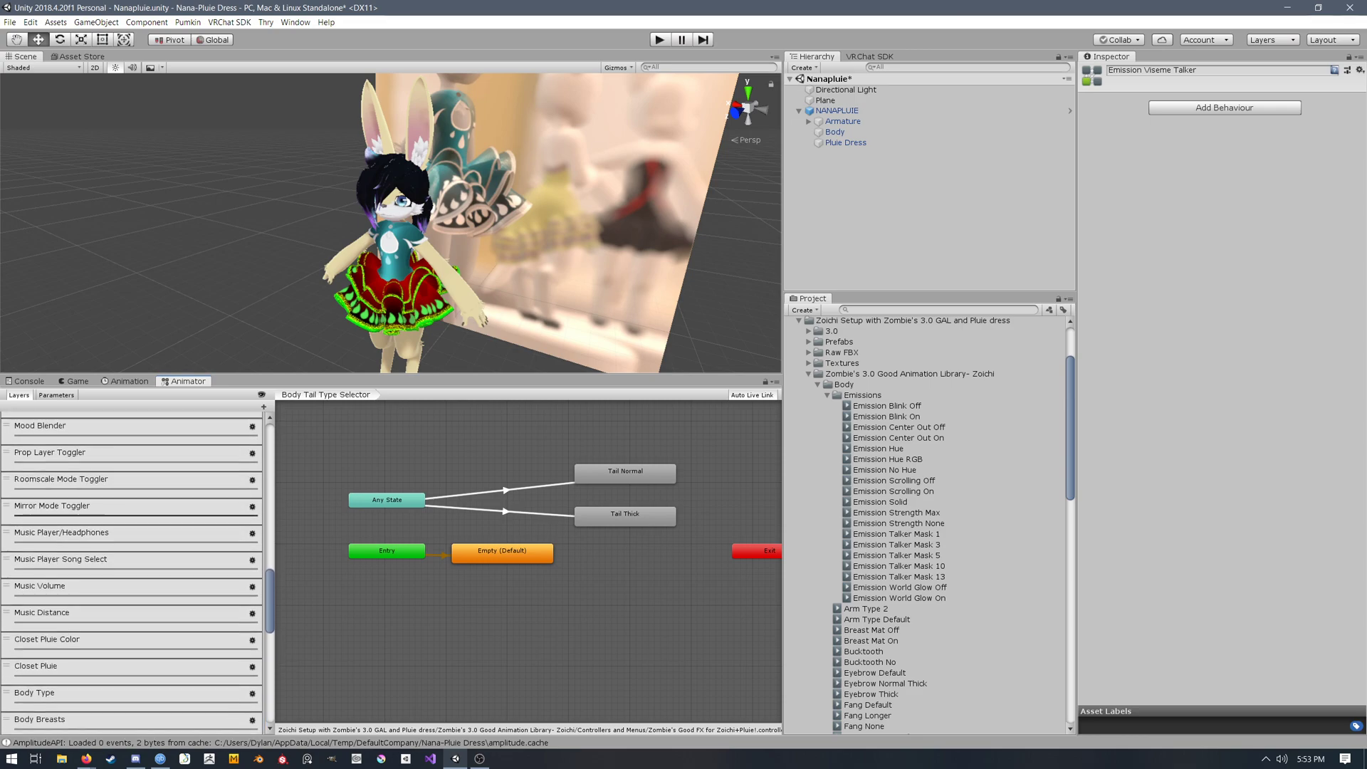
scroll(132, 573, up, 3)
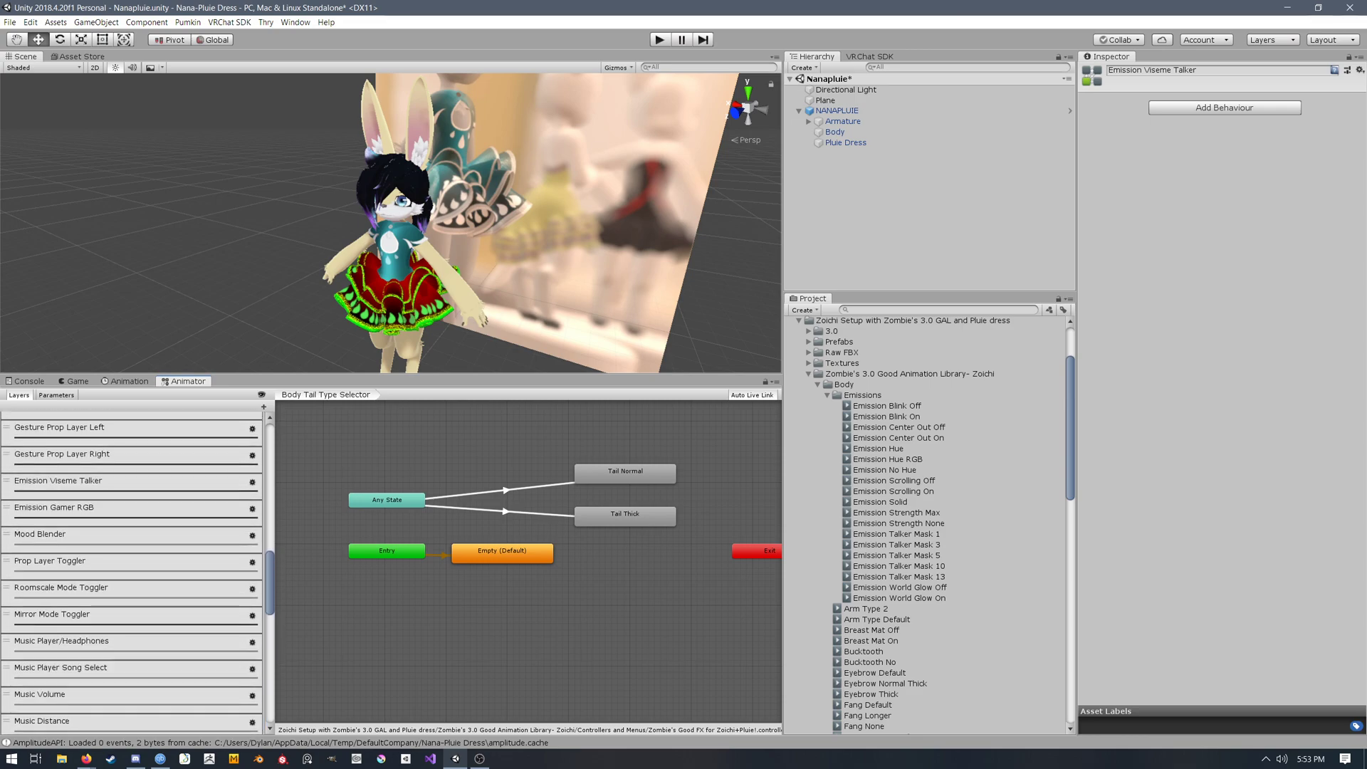
scroll(132, 573, up, 3)
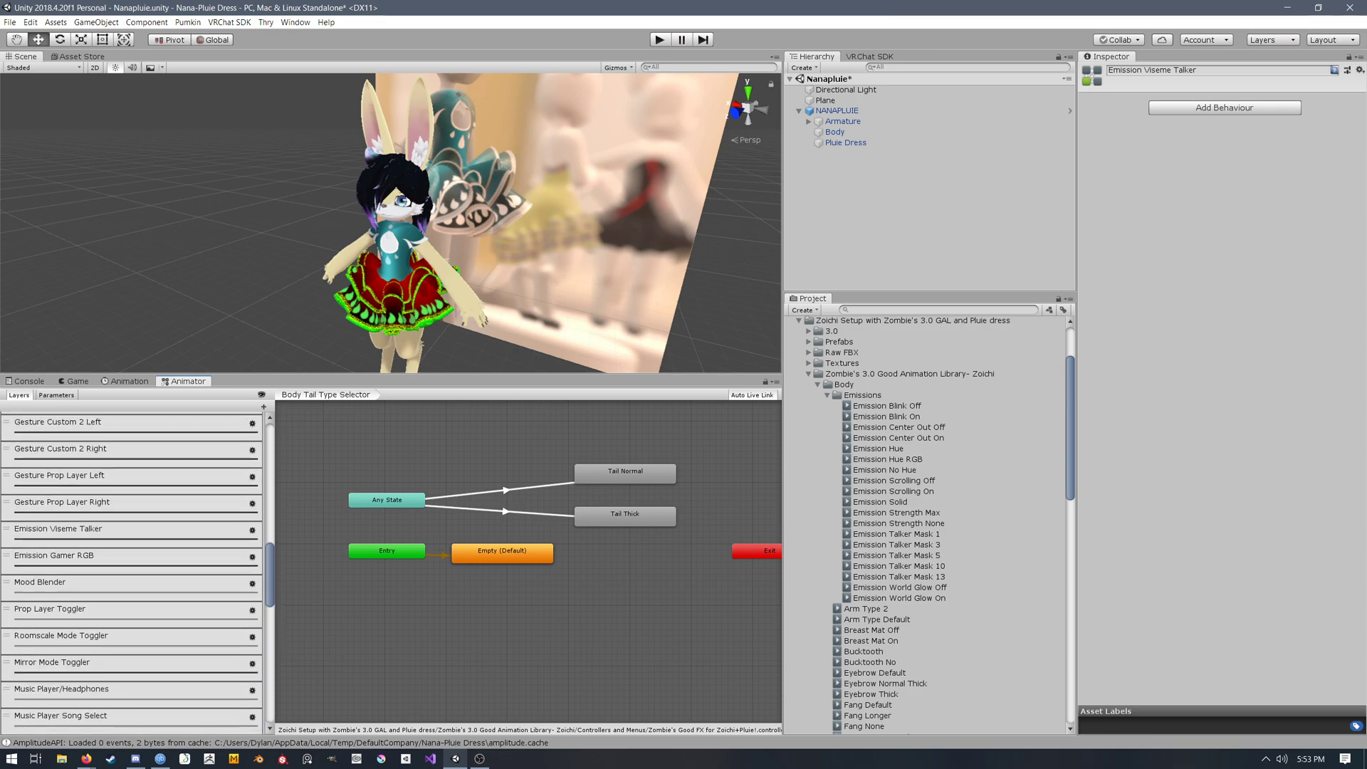
scroll(132, 573, up, 3)
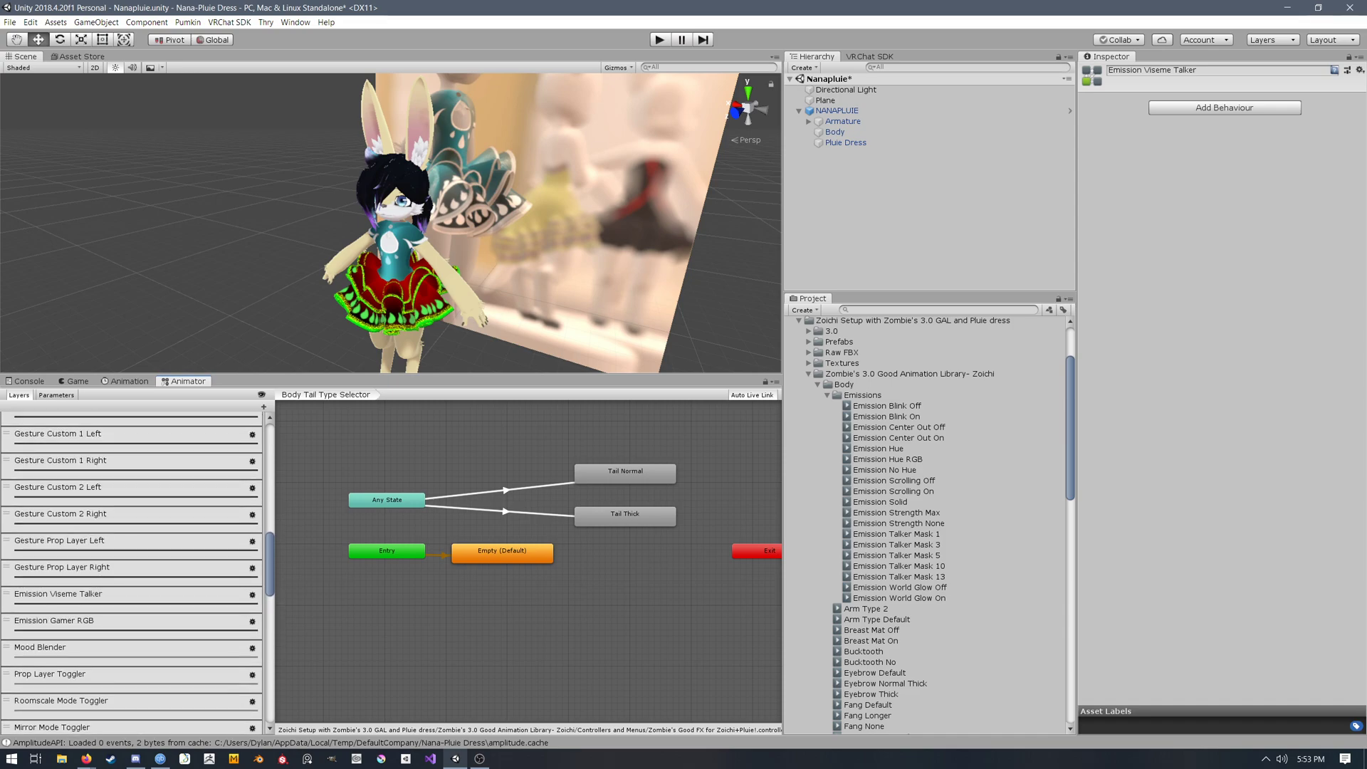
middle_drag(427, 228, 408, 220)
right_click(407, 221)
right_drag(408, 220, 396, 222)
middle_drag(396, 222, 389, 223)
right_drag(389, 224, 400, 214)
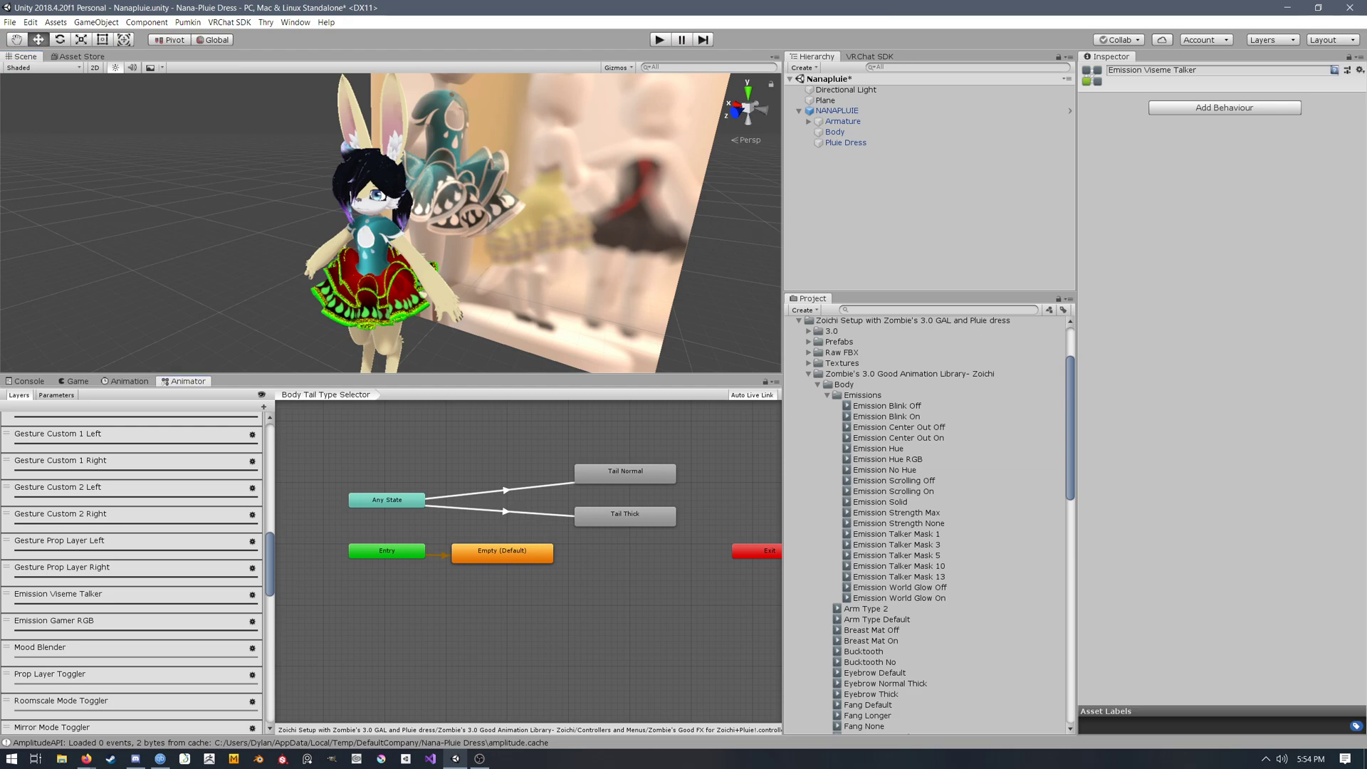
Step: Collapse the Emissions and Body folders in the project's animation library
scroll(131, 570, up, 15)
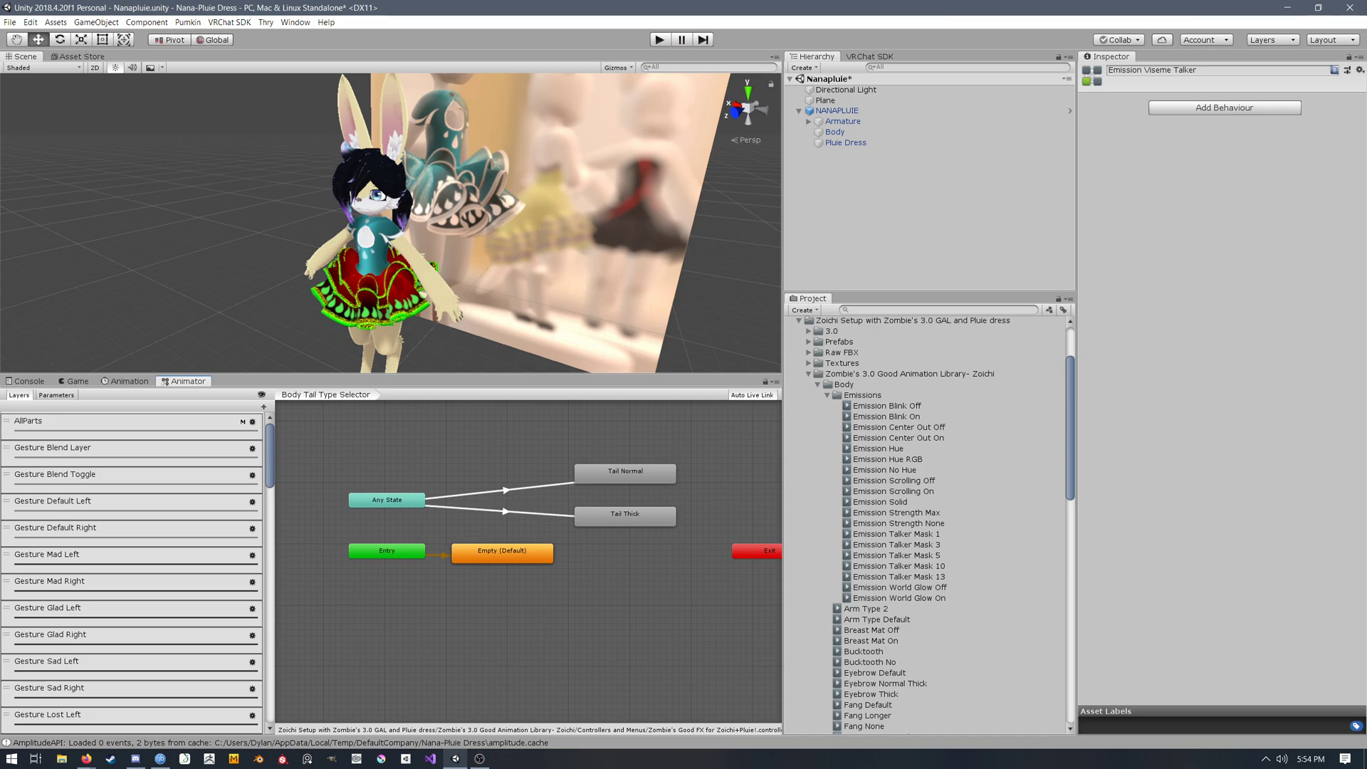
click(332, 562)
click(827, 395)
click(818, 385)
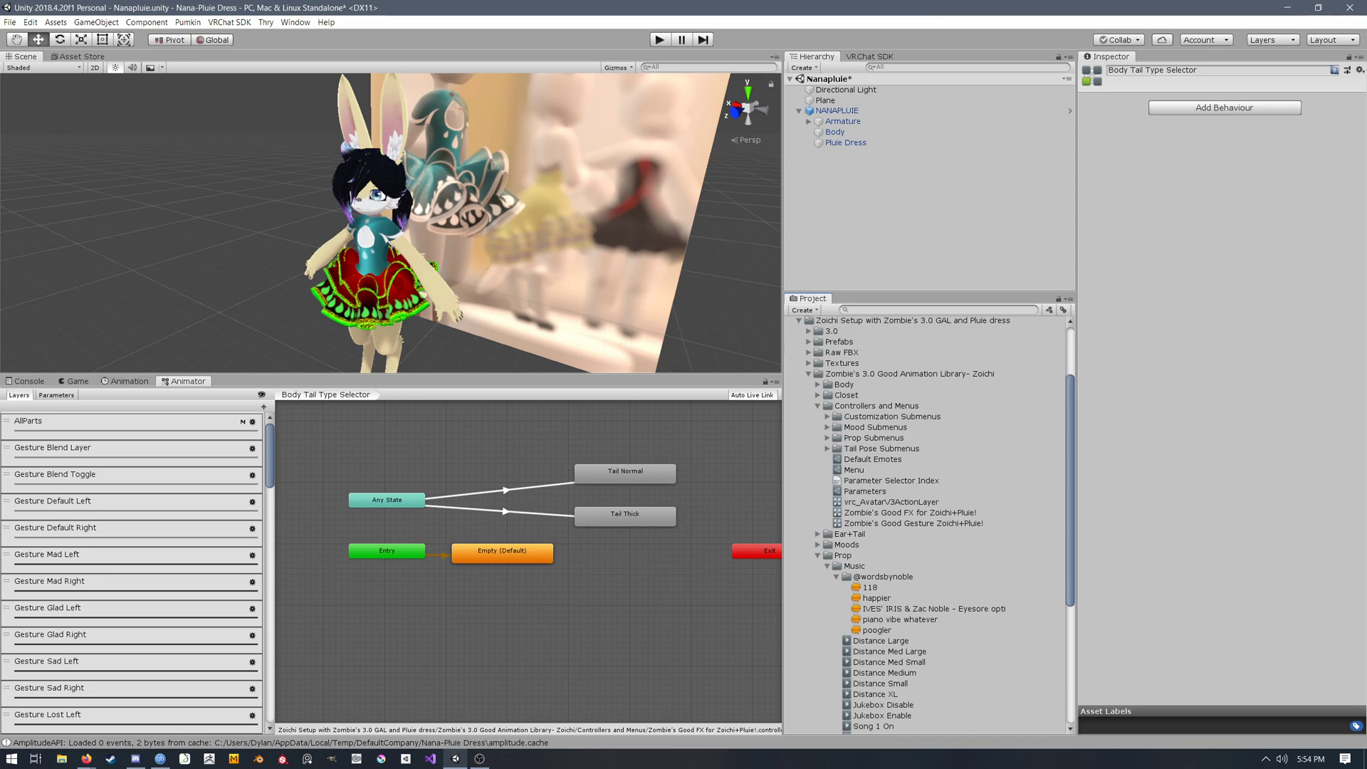
Step: Delete all FX gesture layers from Gesture Glad Left up to the one just before Gesture Photoshoot Toggle
scroll(131, 570, down, 8)
scroll(131, 570, up, 8)
click(161, 619)
key(Delete)
click(157, 618)
key(Delete)
click(157, 638)
click(156, 618)
key(Delete)
key(Delete)
click(155, 618)
key(Delete)
click(155, 618)
key(Delete)
key(Delete)
key(Delete)
key(Delete)
key(Delete)
key(Delete)
key(Delete)
key(Delete)
key(Delete)
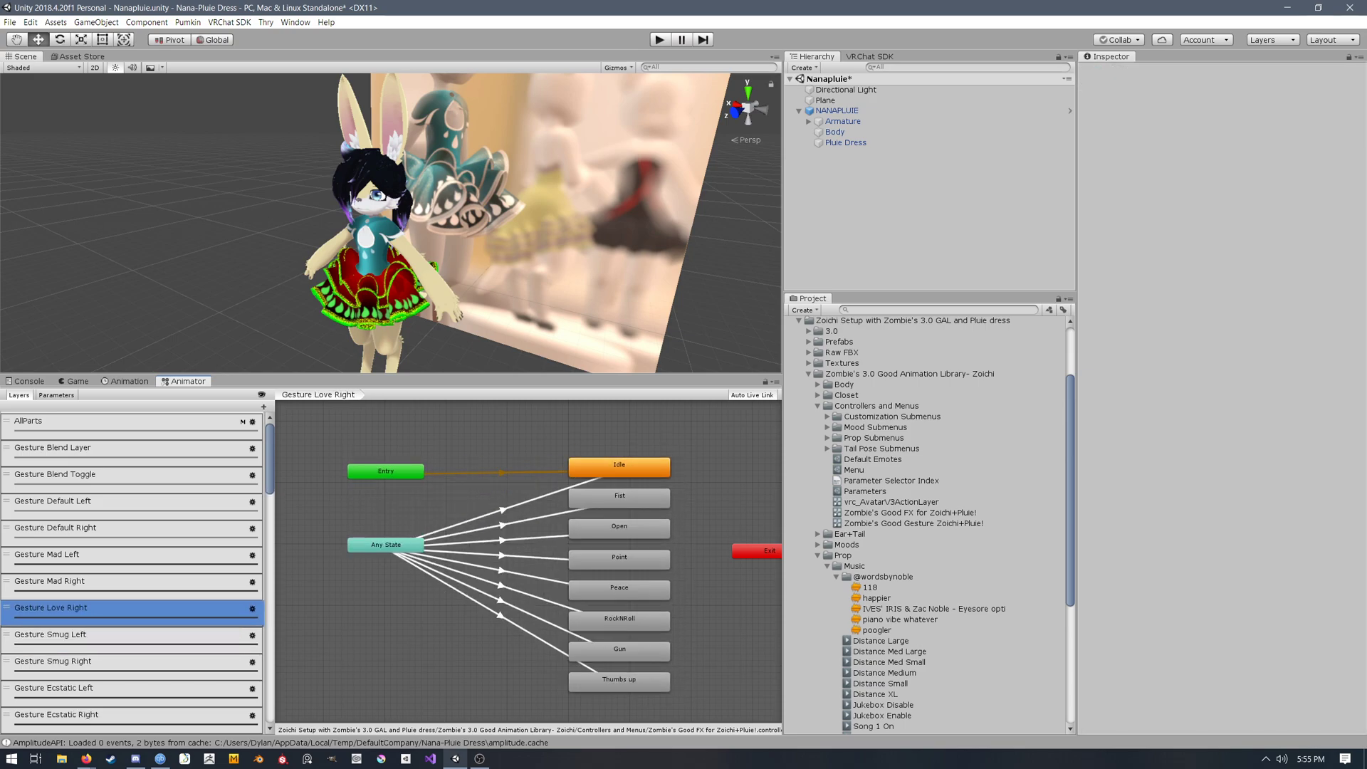
key(Delete)
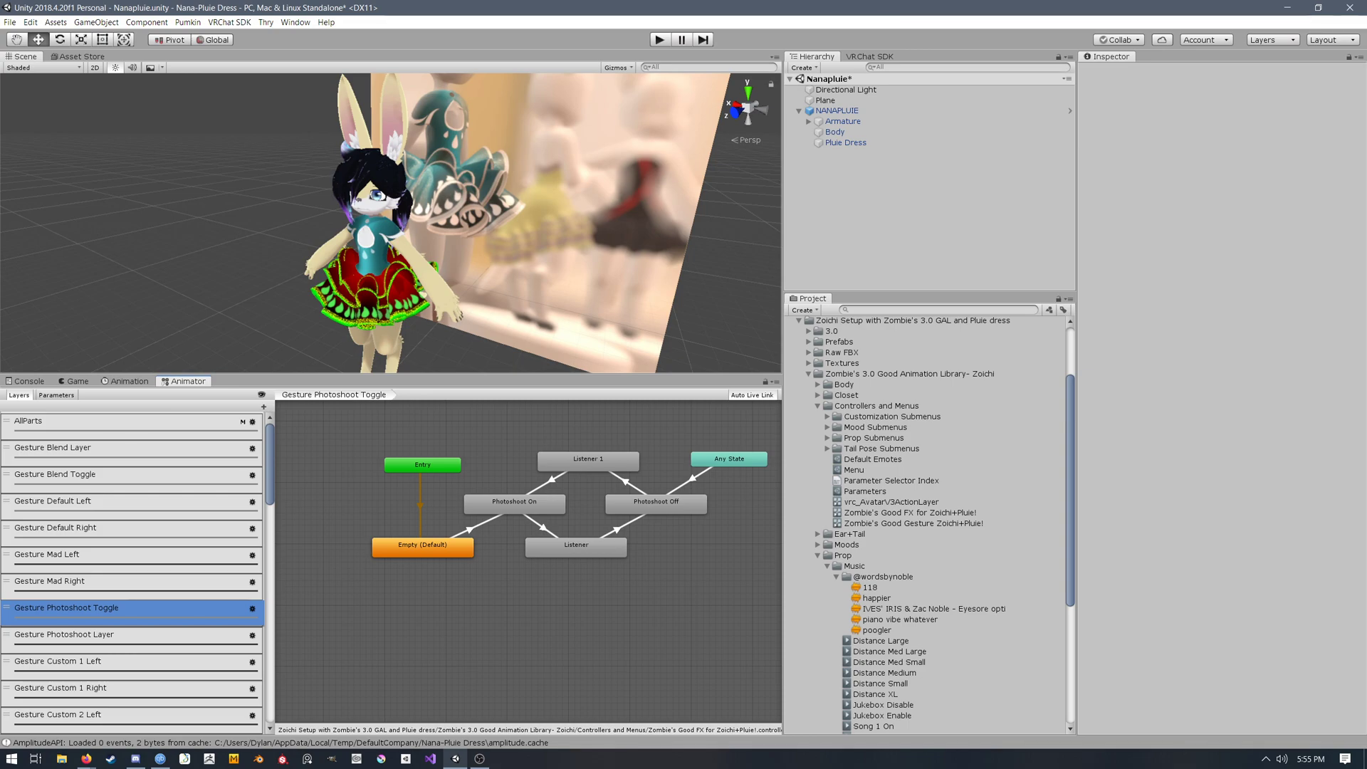
Step: Delete the Gesture Custom 1 Left, Custom 1 Right, Custom 2 Left and Custom 2 Right layers
click(107, 662)
key(Delete)
key(Delete)
key(Delete)
key(Delete)
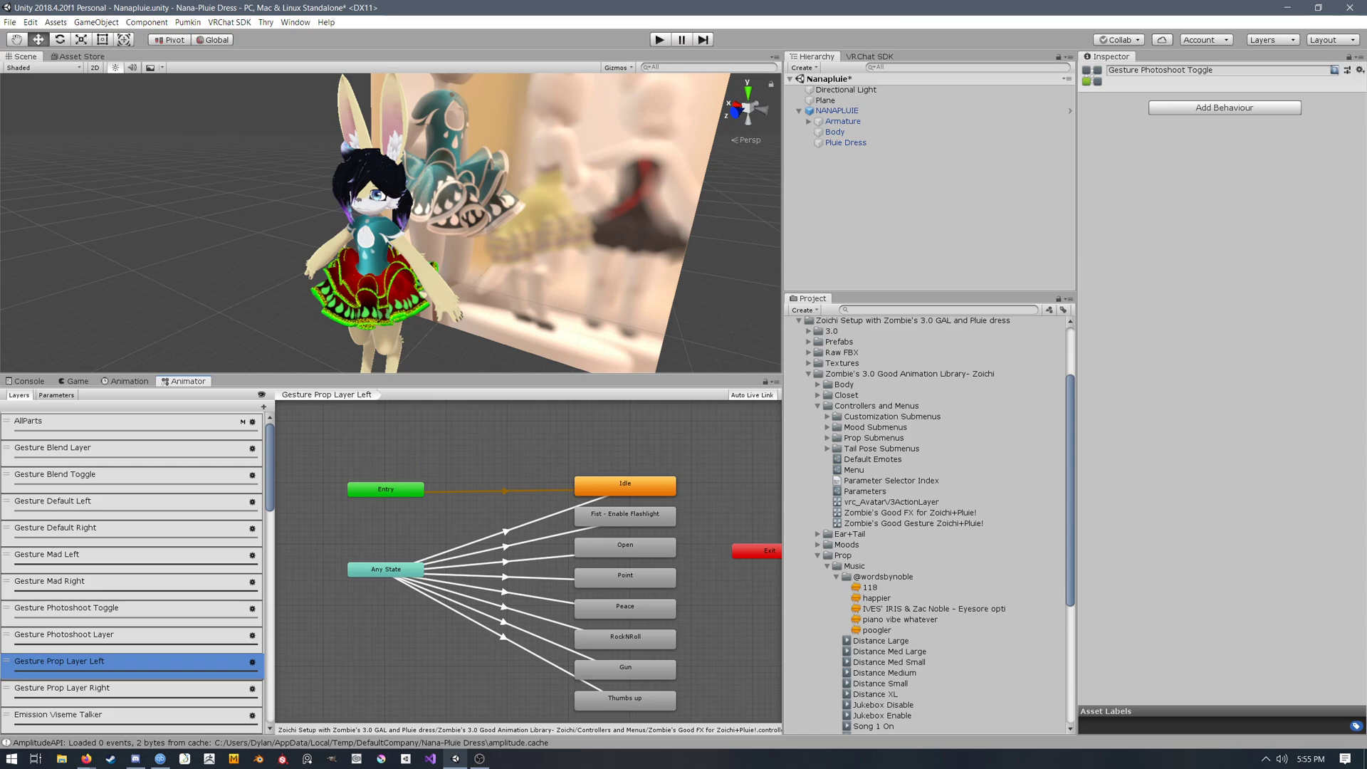
Step: Create a VRChat expressions menu asset under its default name in the Controllers and Menus folder, and delete it again
click(853, 470)
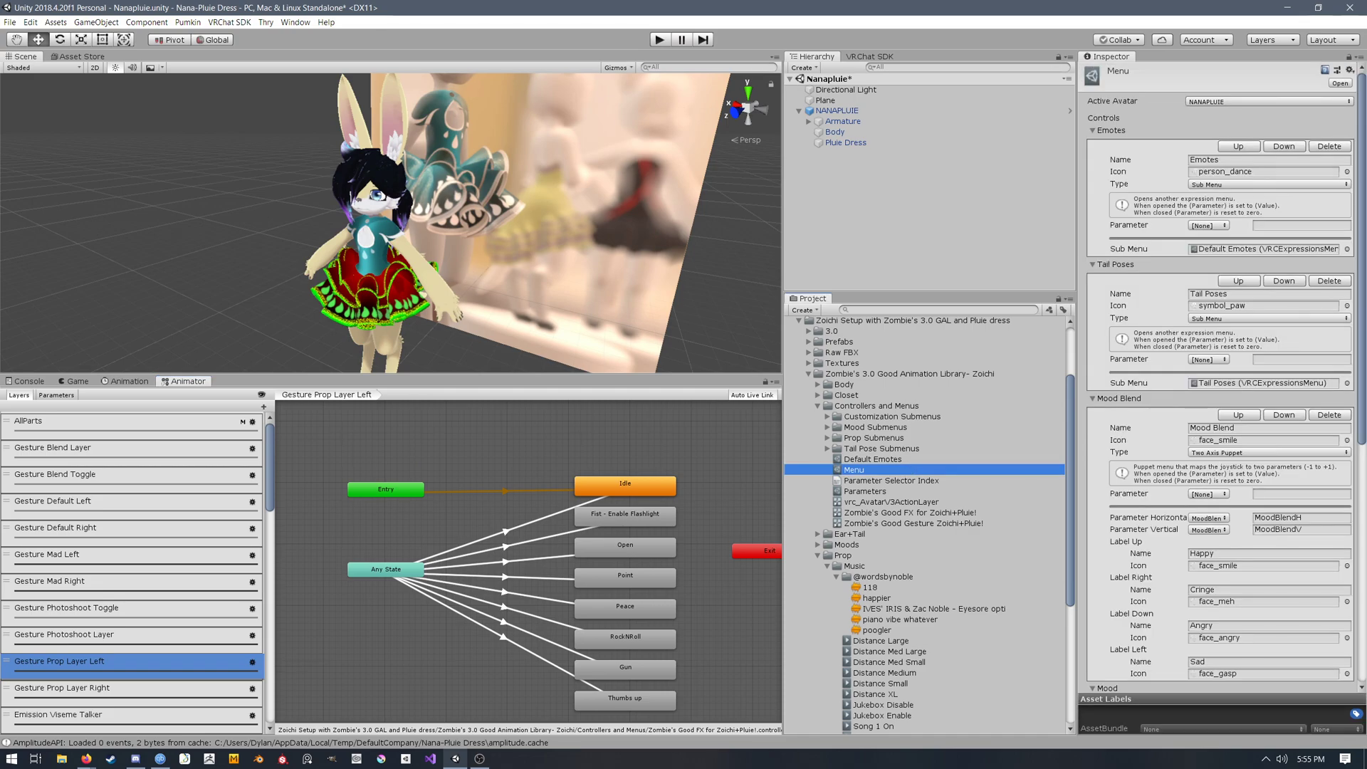
click(1361, 257)
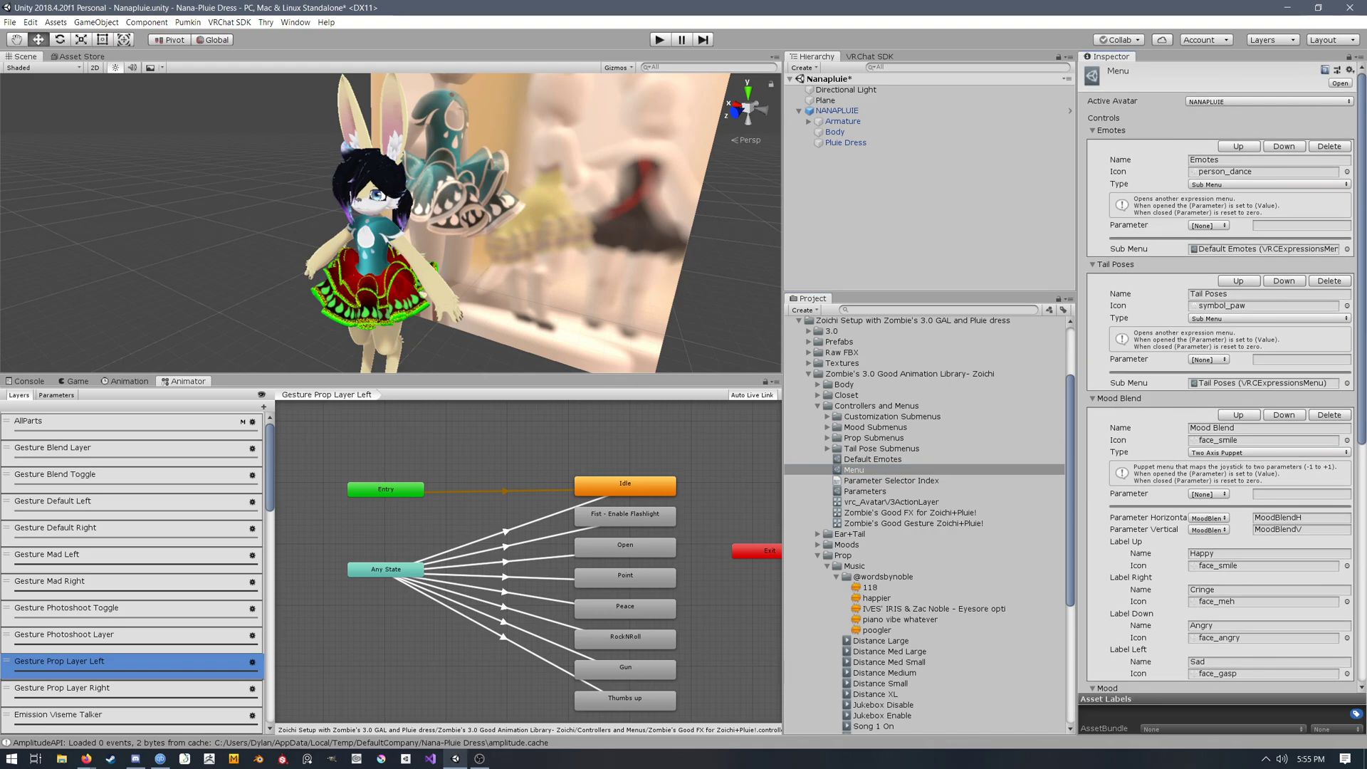
right_click(903, 407)
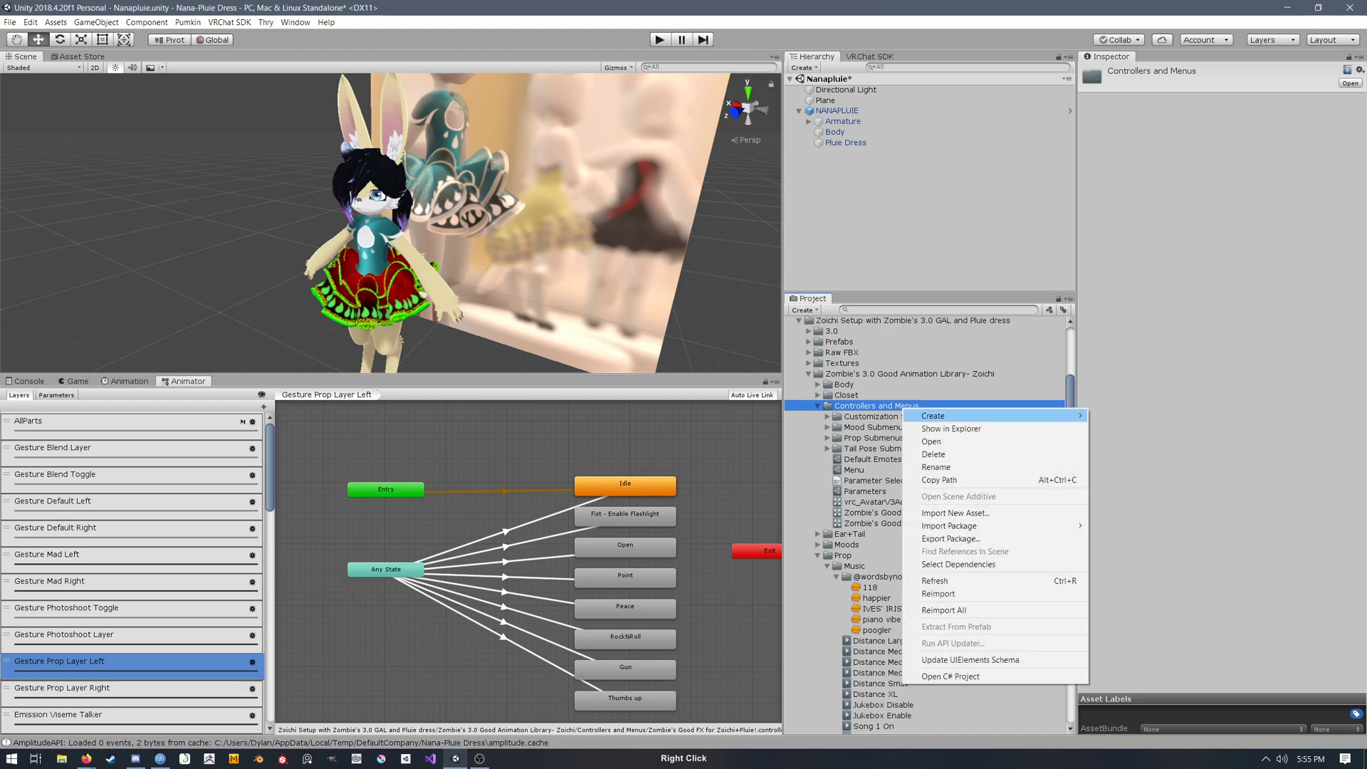
mouse_move(997, 416)
mouse_move(1167, 306)
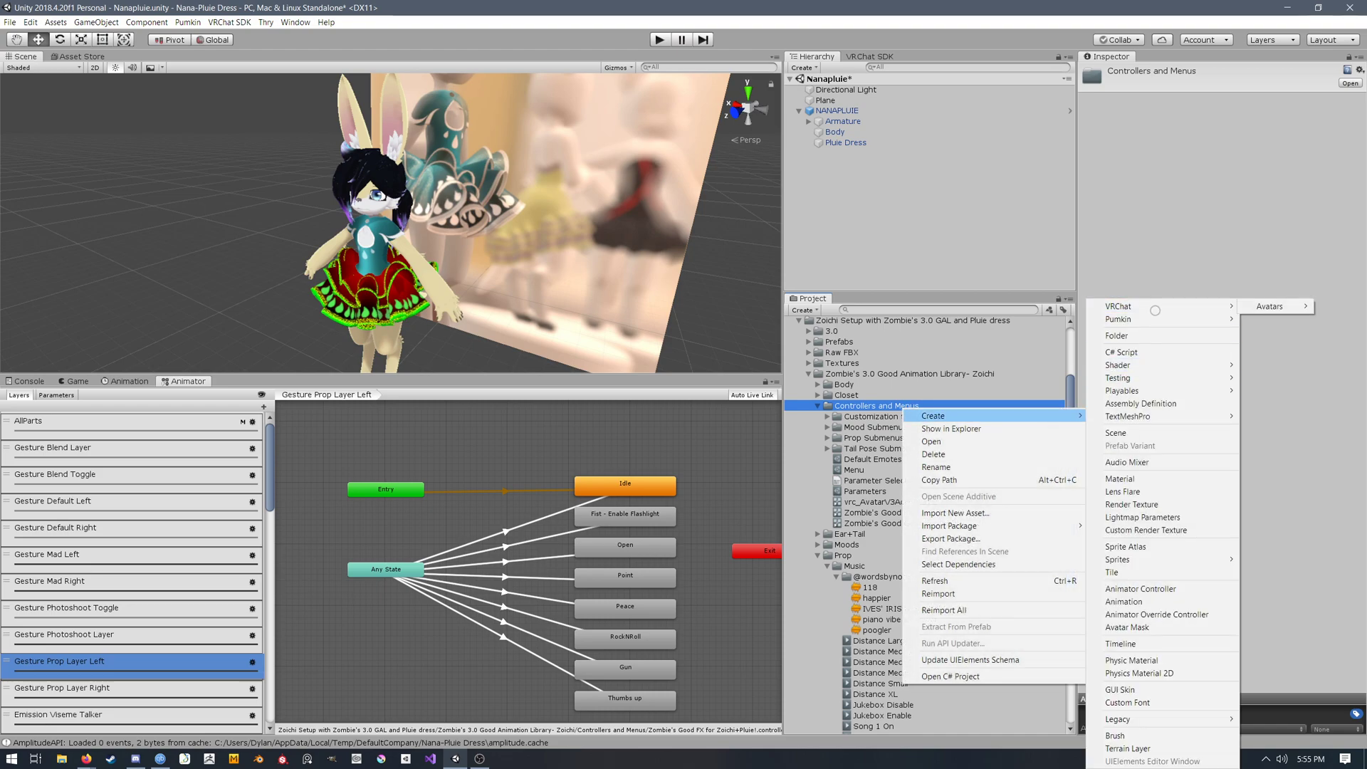
mouse_move(1270, 306)
click(1160, 306)
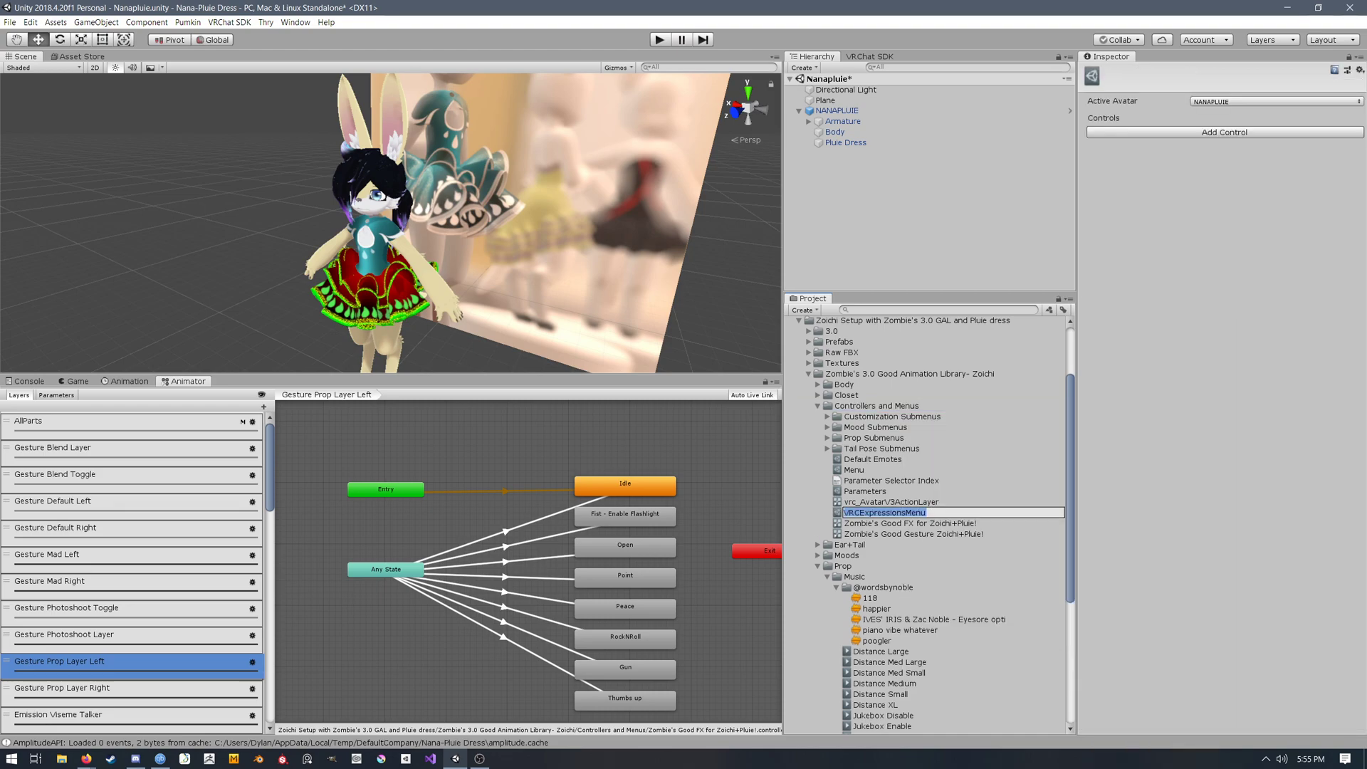
key(Return)
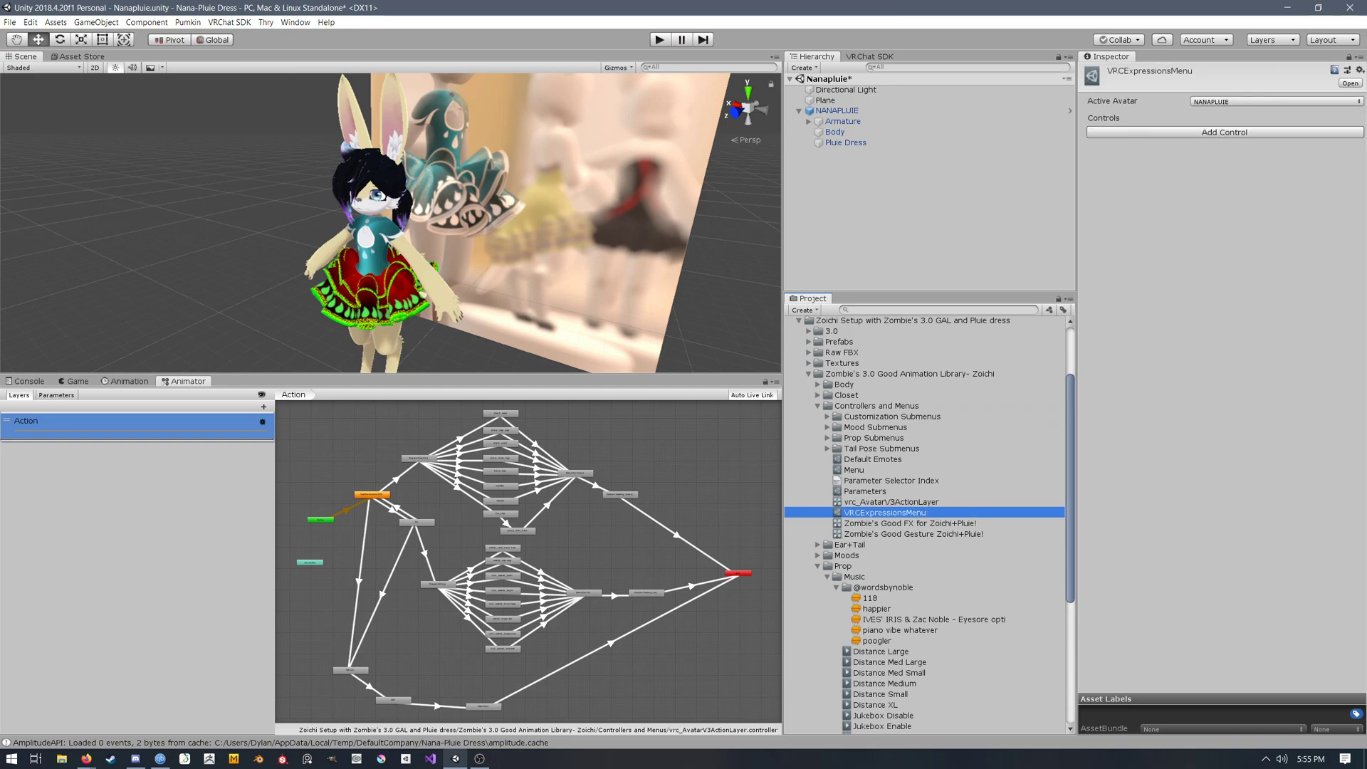
key(Delete)
key(Return)
Step: View the Parameter Selector Index, the vrc_AvatarV3ActionLayer controller and the Zoichi+Pluie FX and Gesture controllers
click(919, 481)
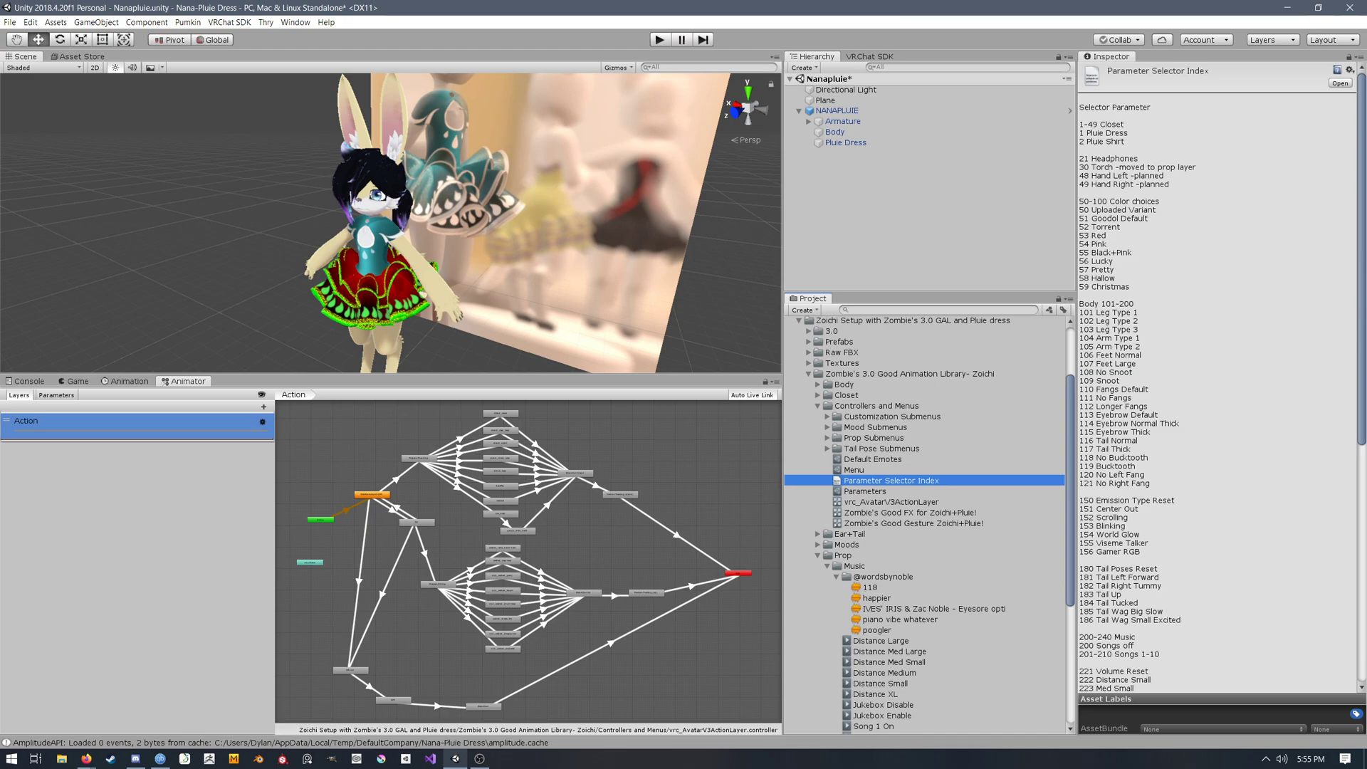
click(892, 502)
click(913, 523)
click(909, 512)
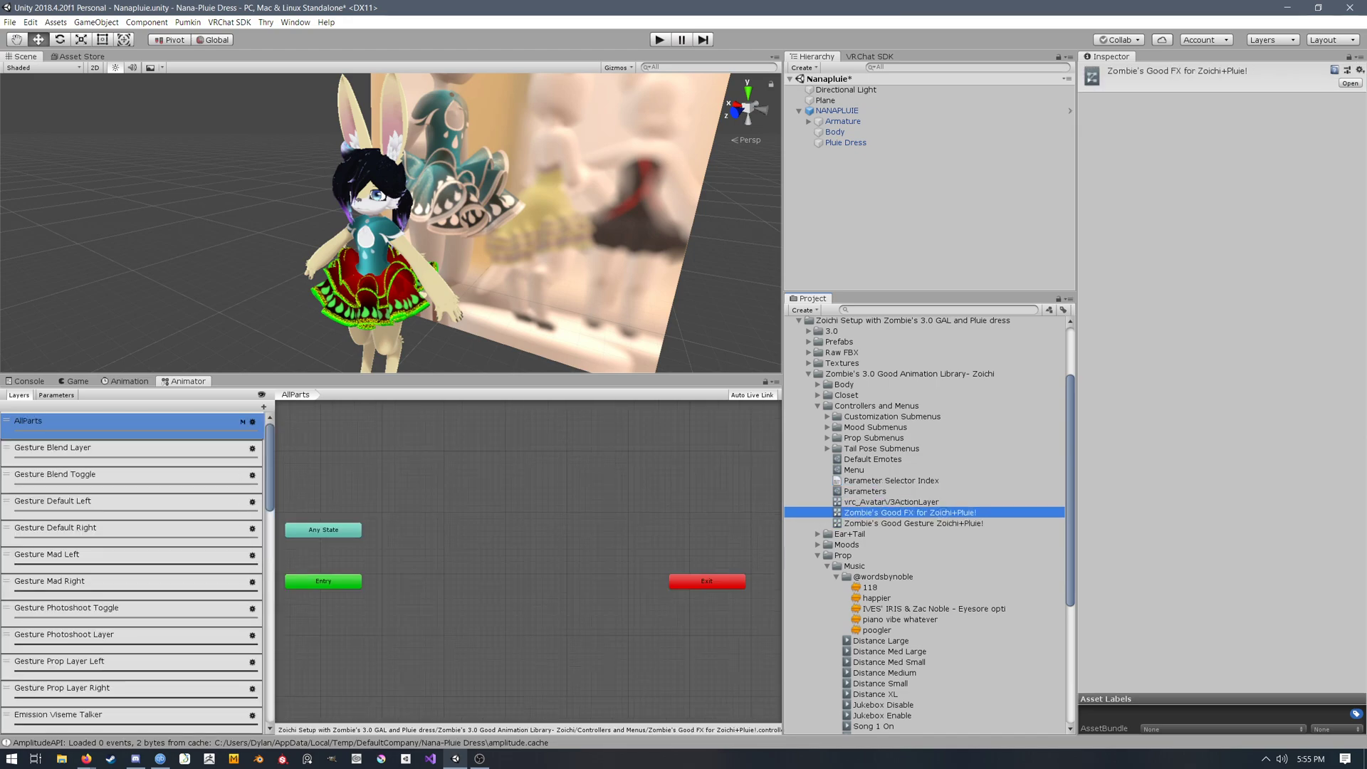
click(891, 502)
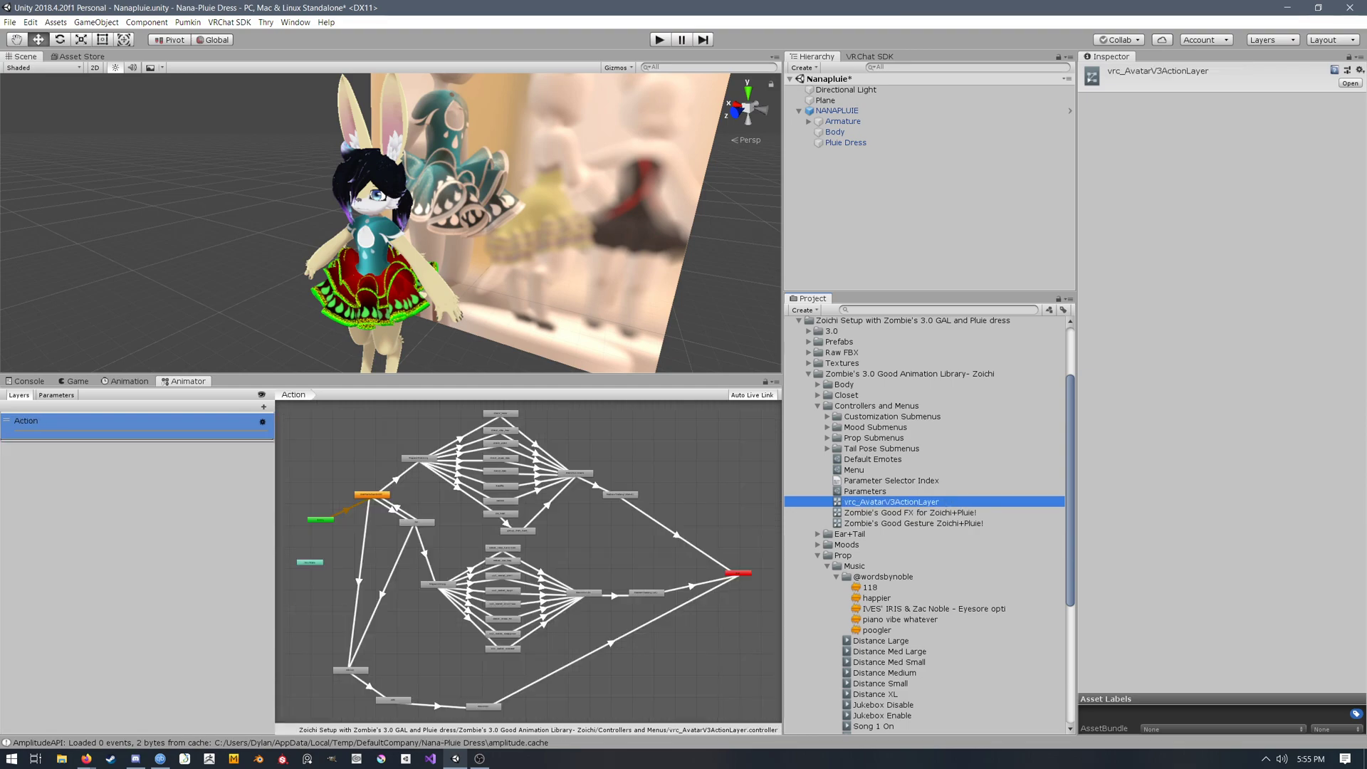
drag(327, 698, 738, 413)
click(738, 420)
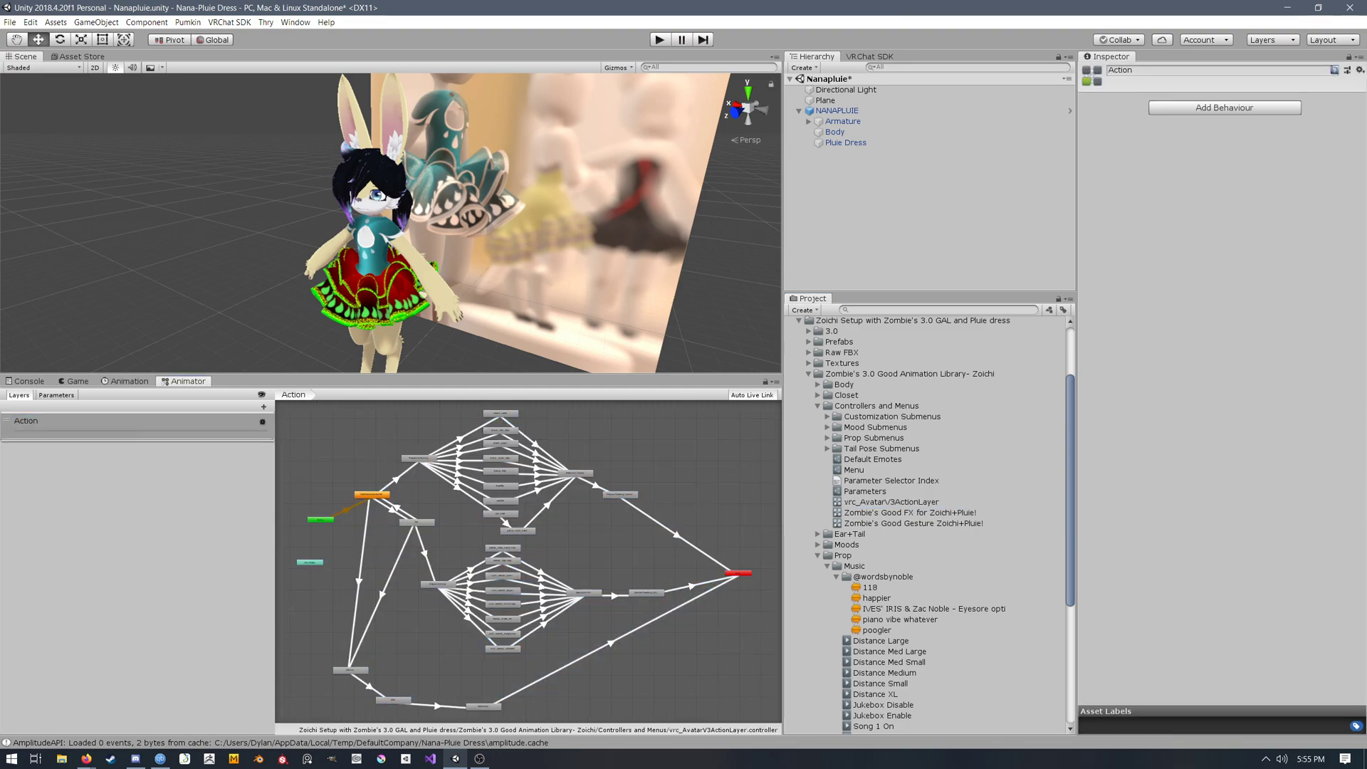
click(892, 502)
click(910, 512)
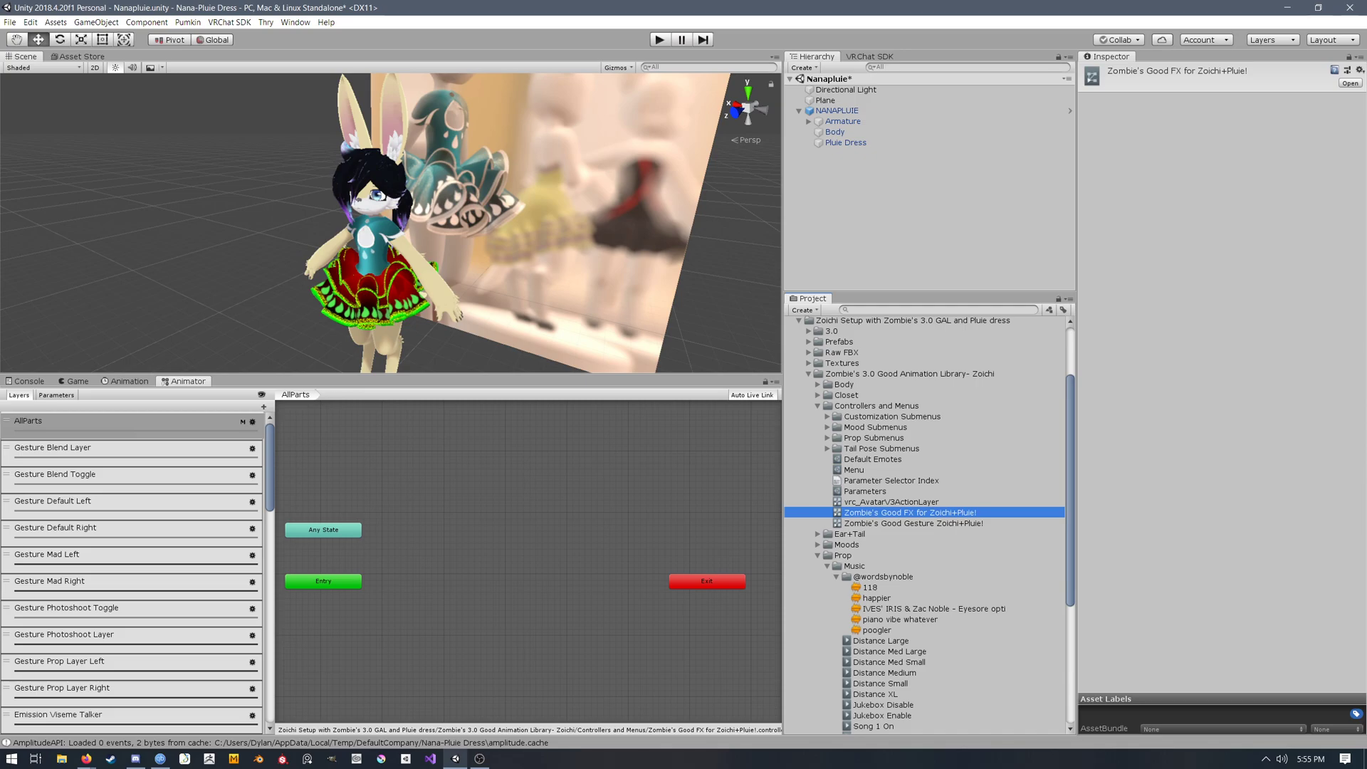
Step: Examine the main Menu asset's controls from Emotes and Tail Poses through Mood Blend, Mood and Music Player
click(890, 468)
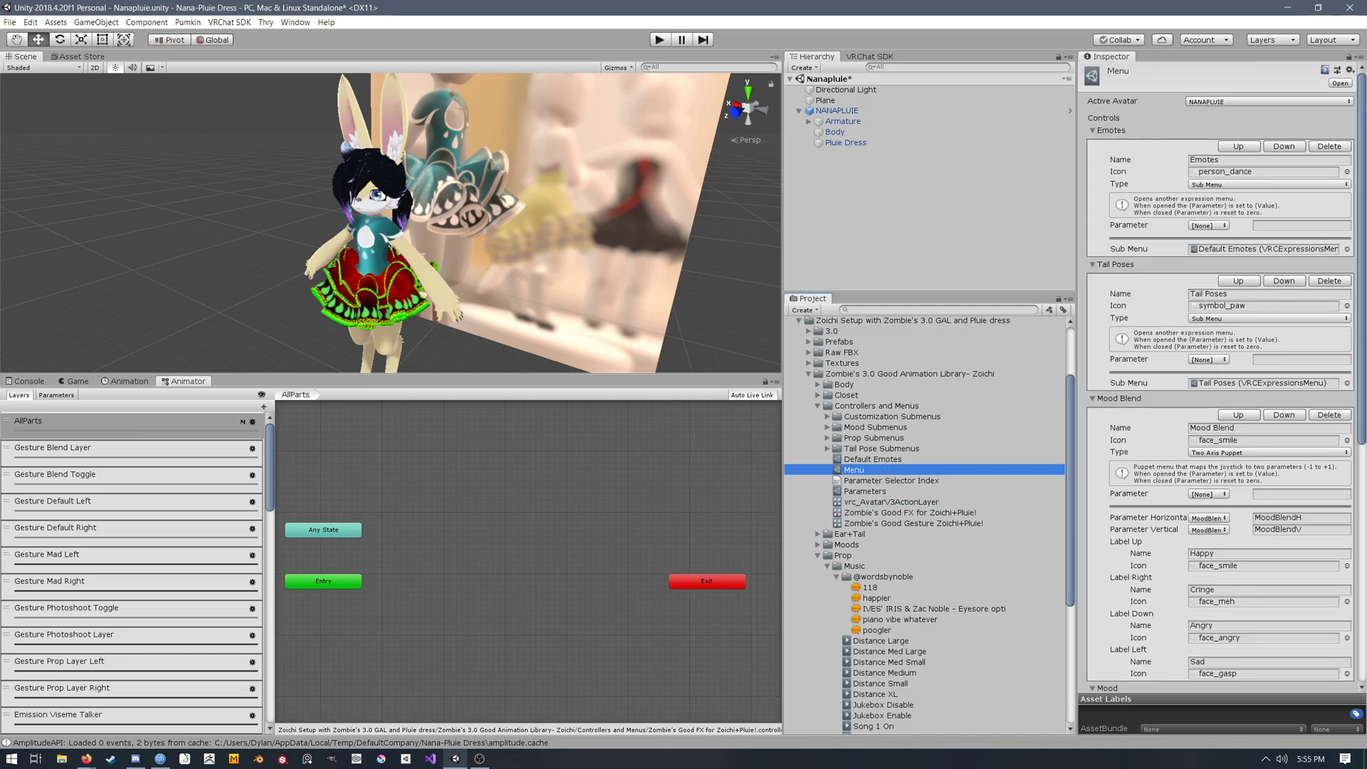
scroll(1221, 377, down, 10)
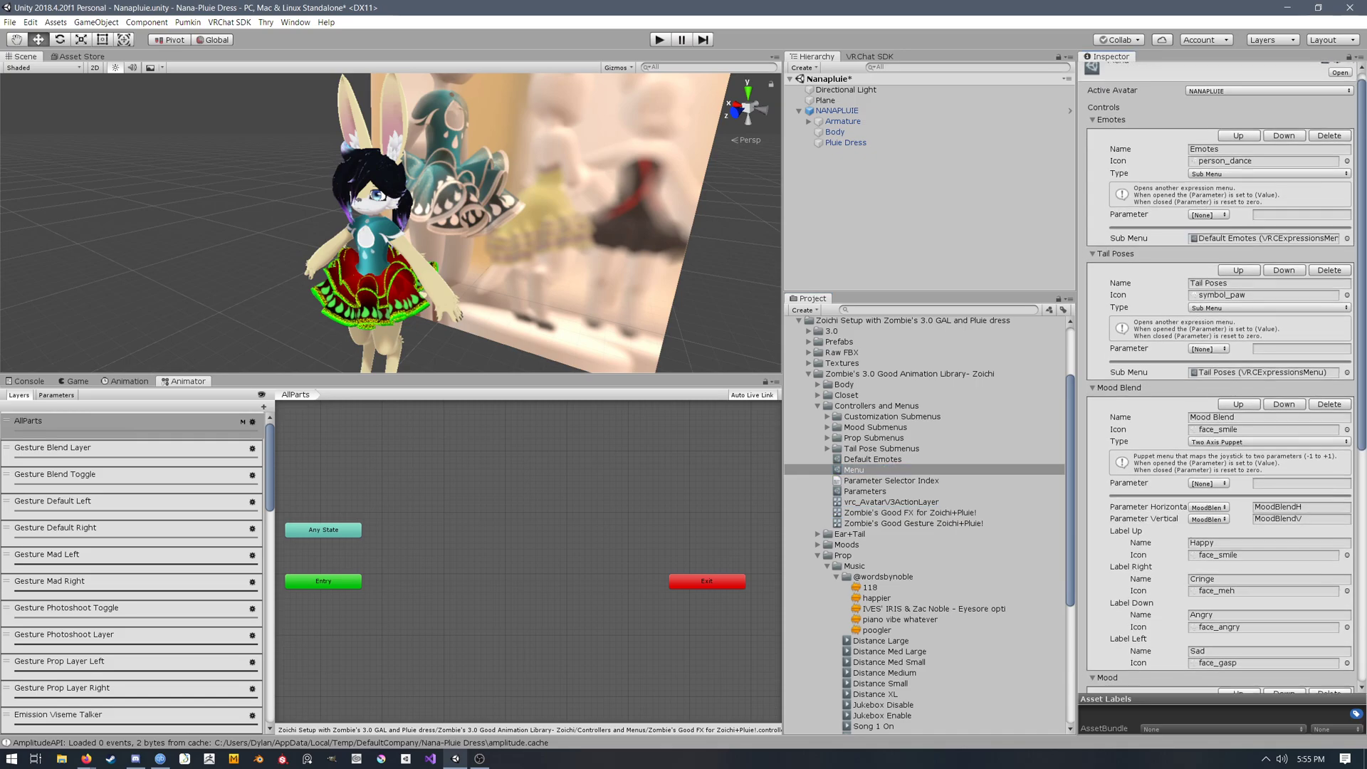
scroll(1221, 377, down, 6)
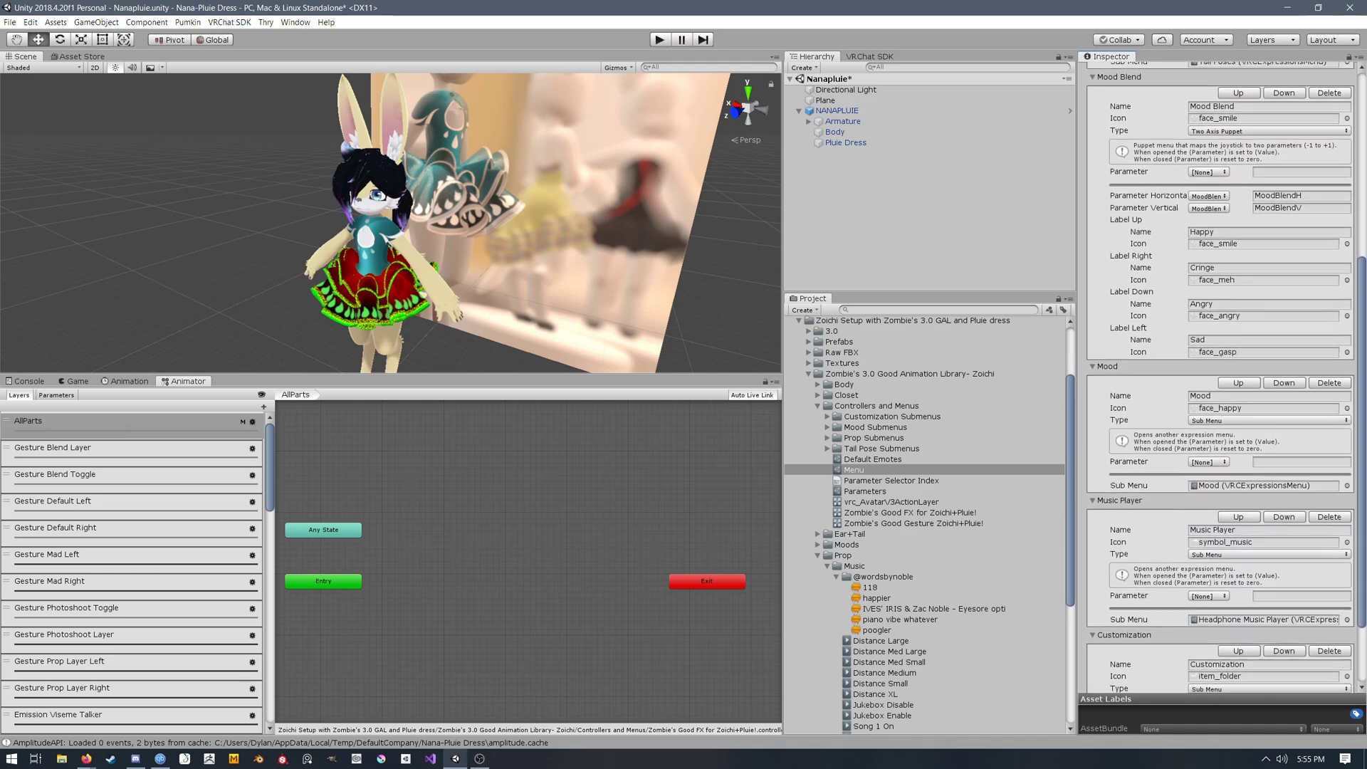
scroll(1221, 377, up, 3)
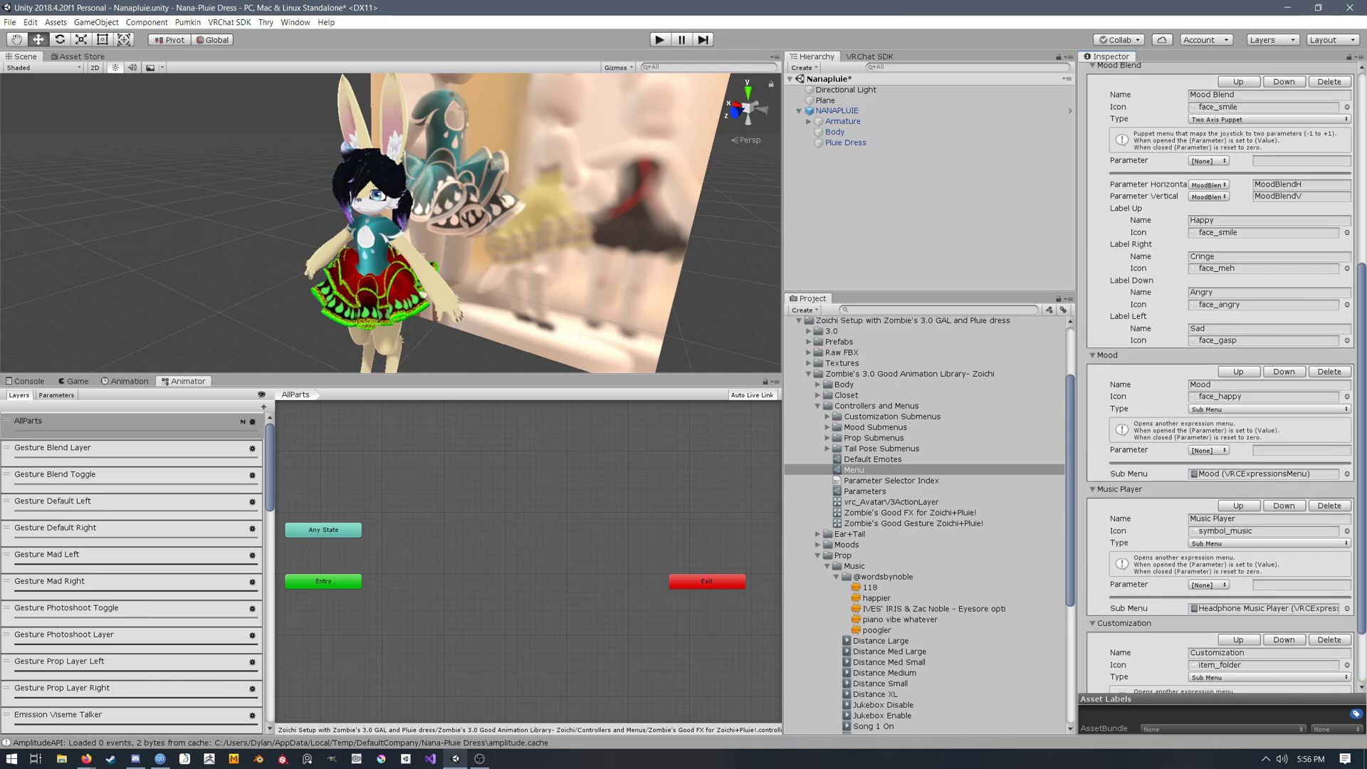
scroll(1222, 378, up, 10)
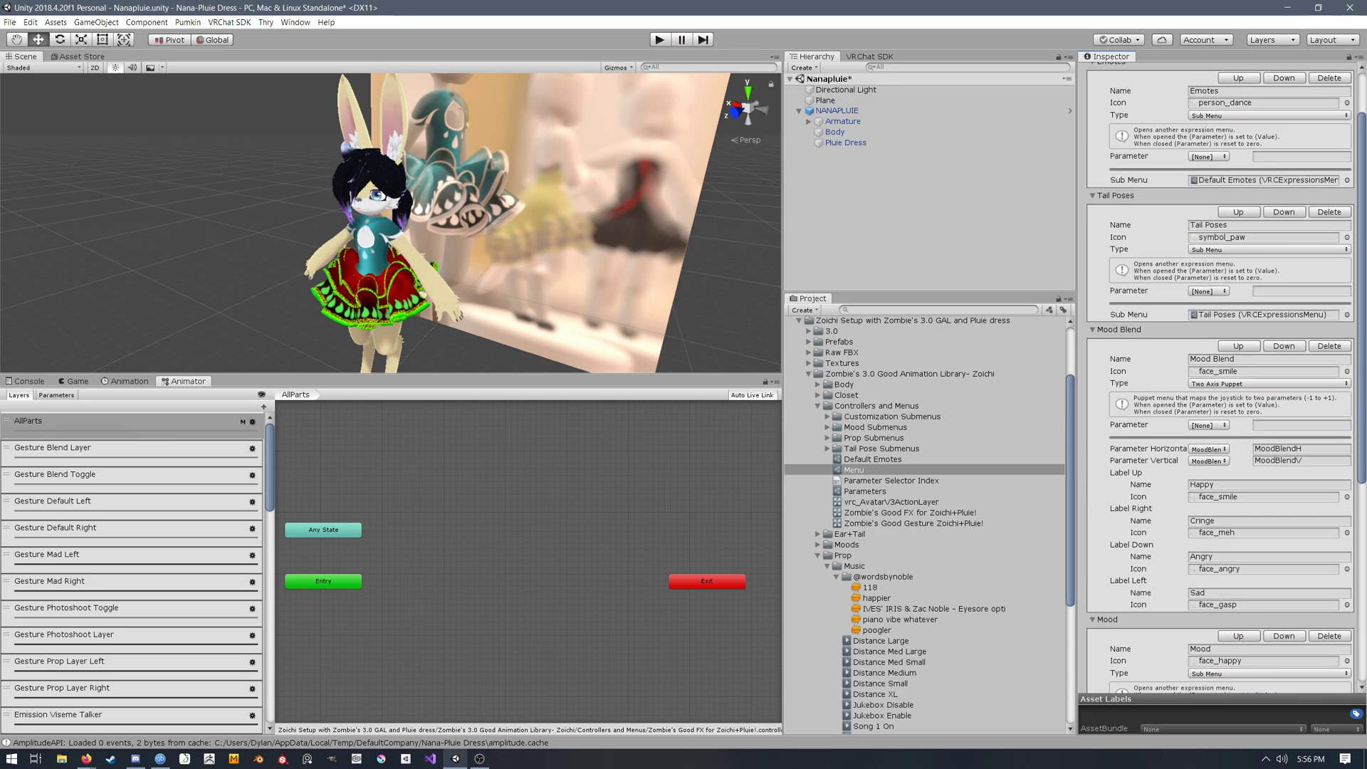
scroll(1274, 548, down, 7)
Step: Locate the submenu linked to the main menu's Mood control and examine its mood buttons and their Selector values
click(1264, 547)
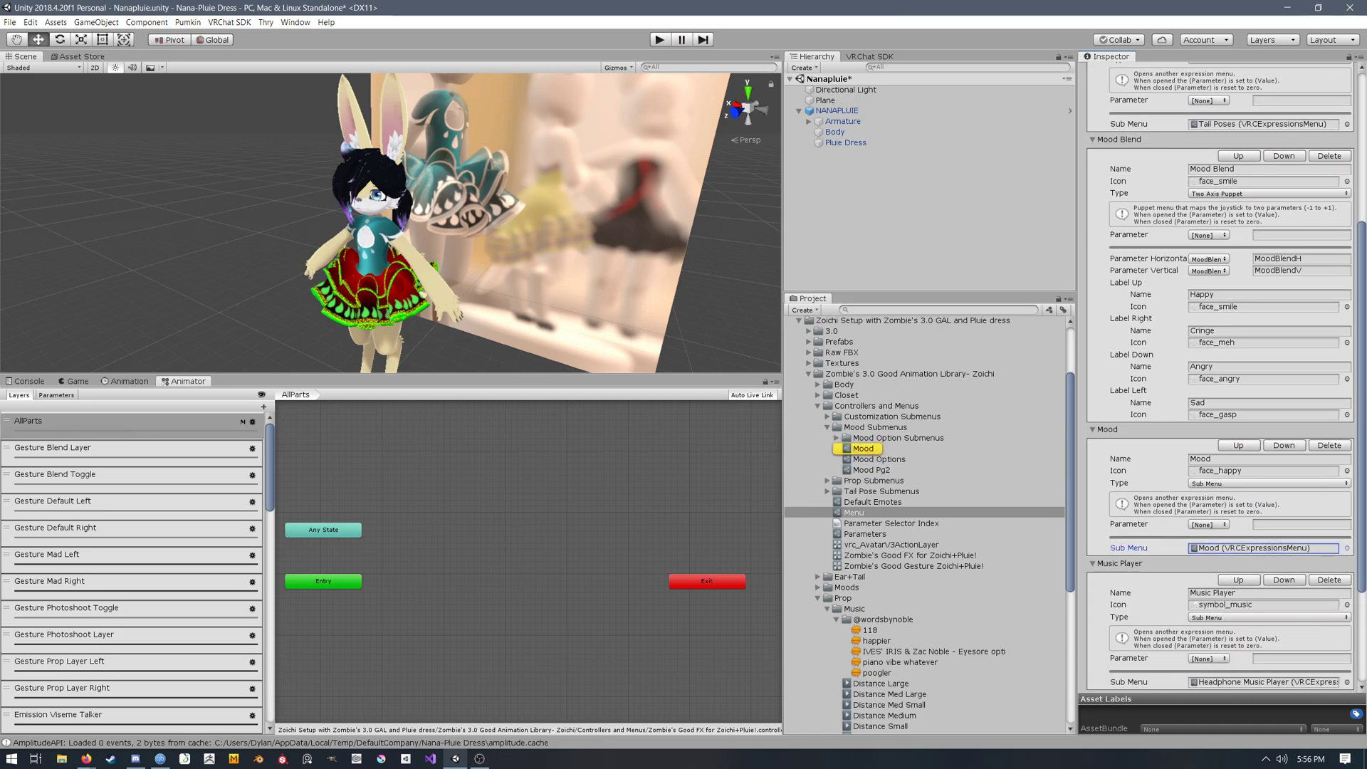
click(862, 449)
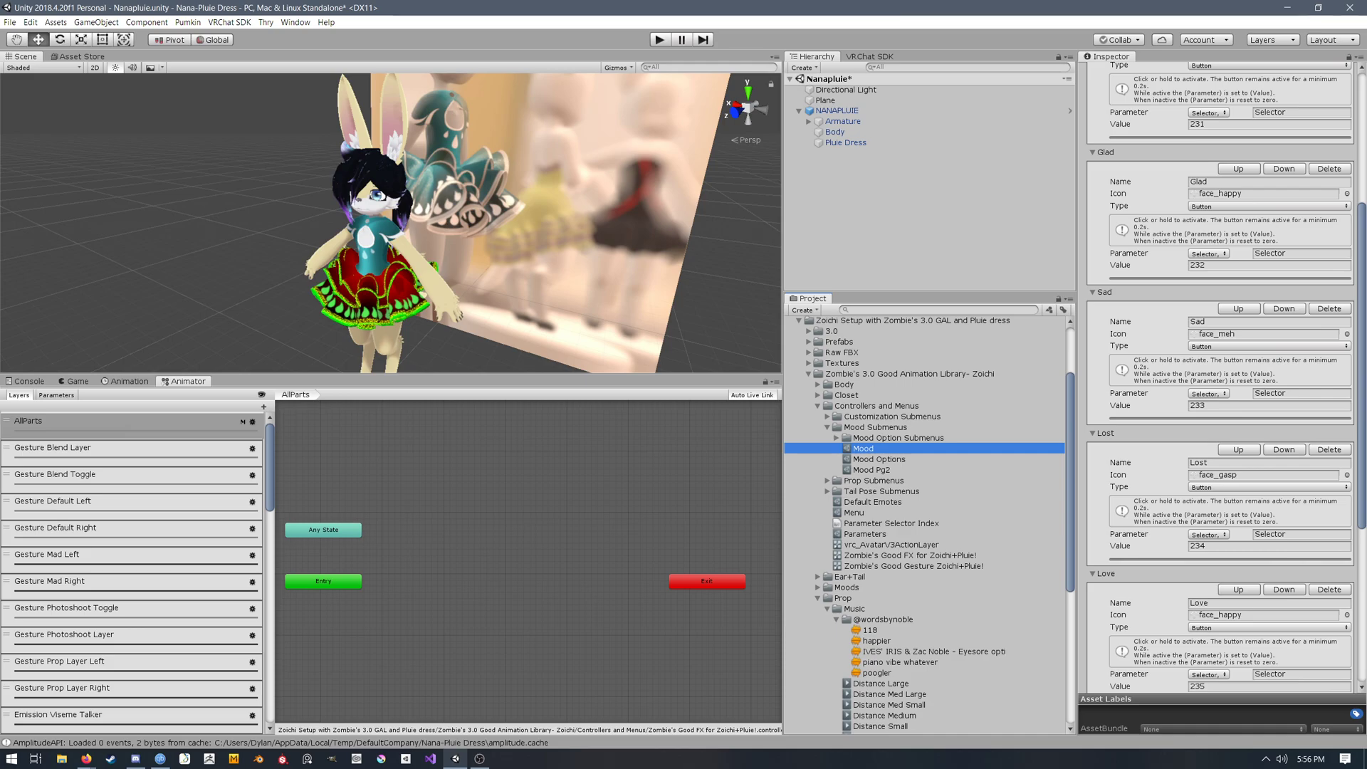
scroll(1222, 377, up, 9)
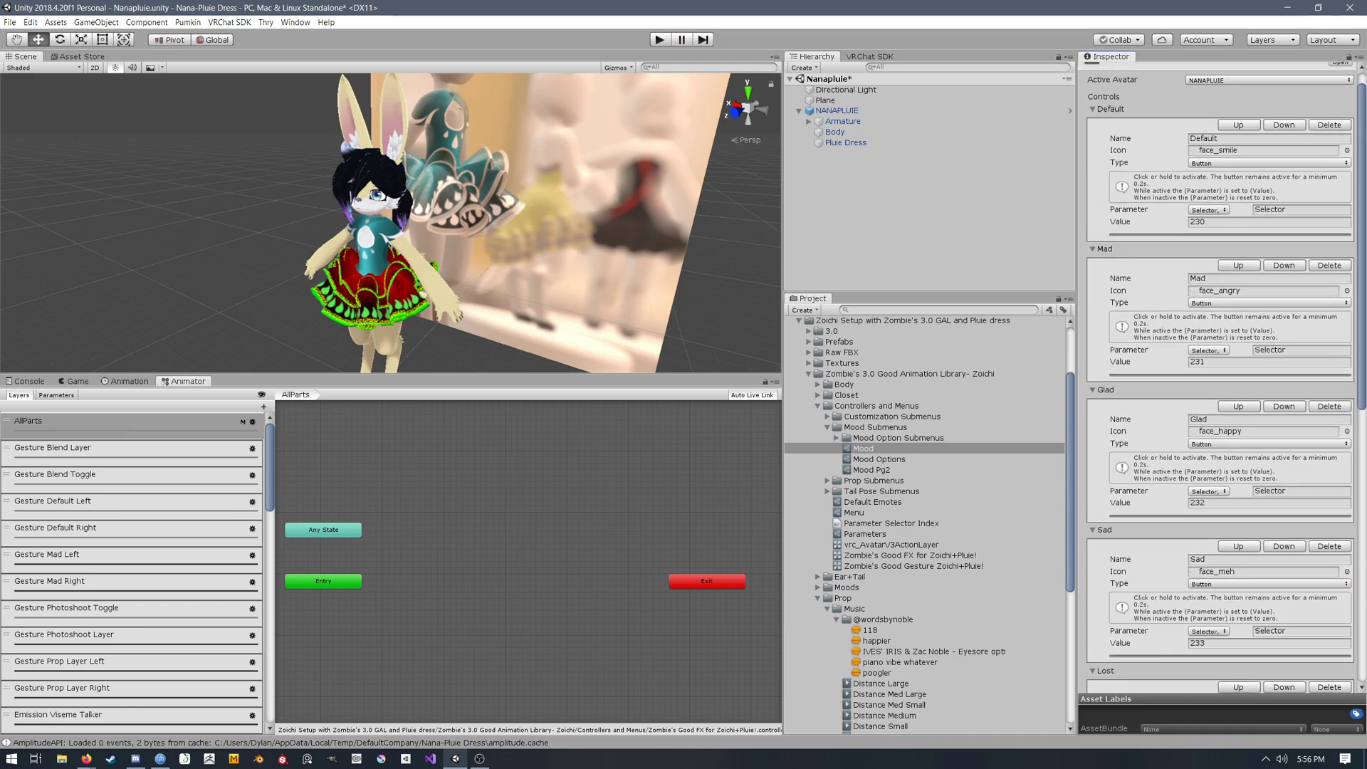
scroll(1222, 377, up, 1)
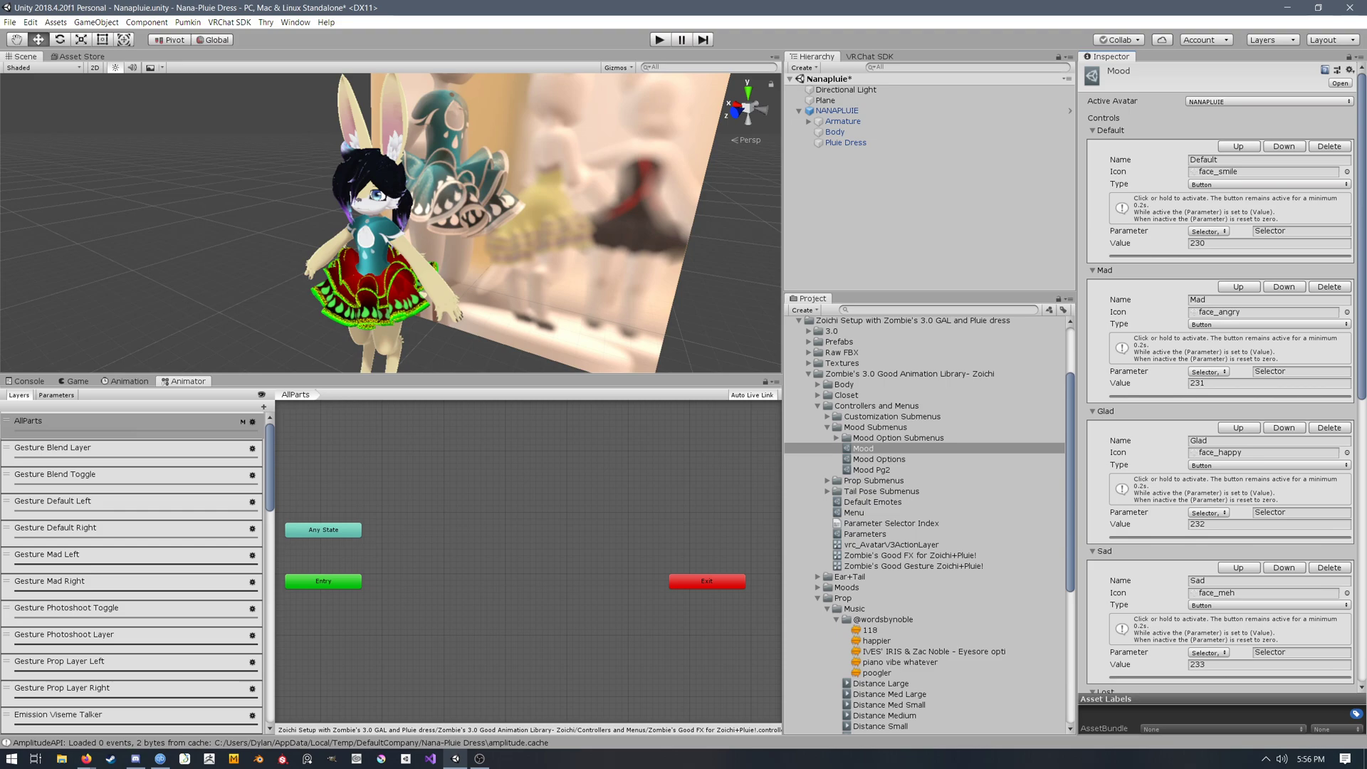
click(1224, 524)
click(1224, 524)
Step: Read the Parameter Selector Index down to its Gesture Sets / Moods section and TODO notes
click(922, 524)
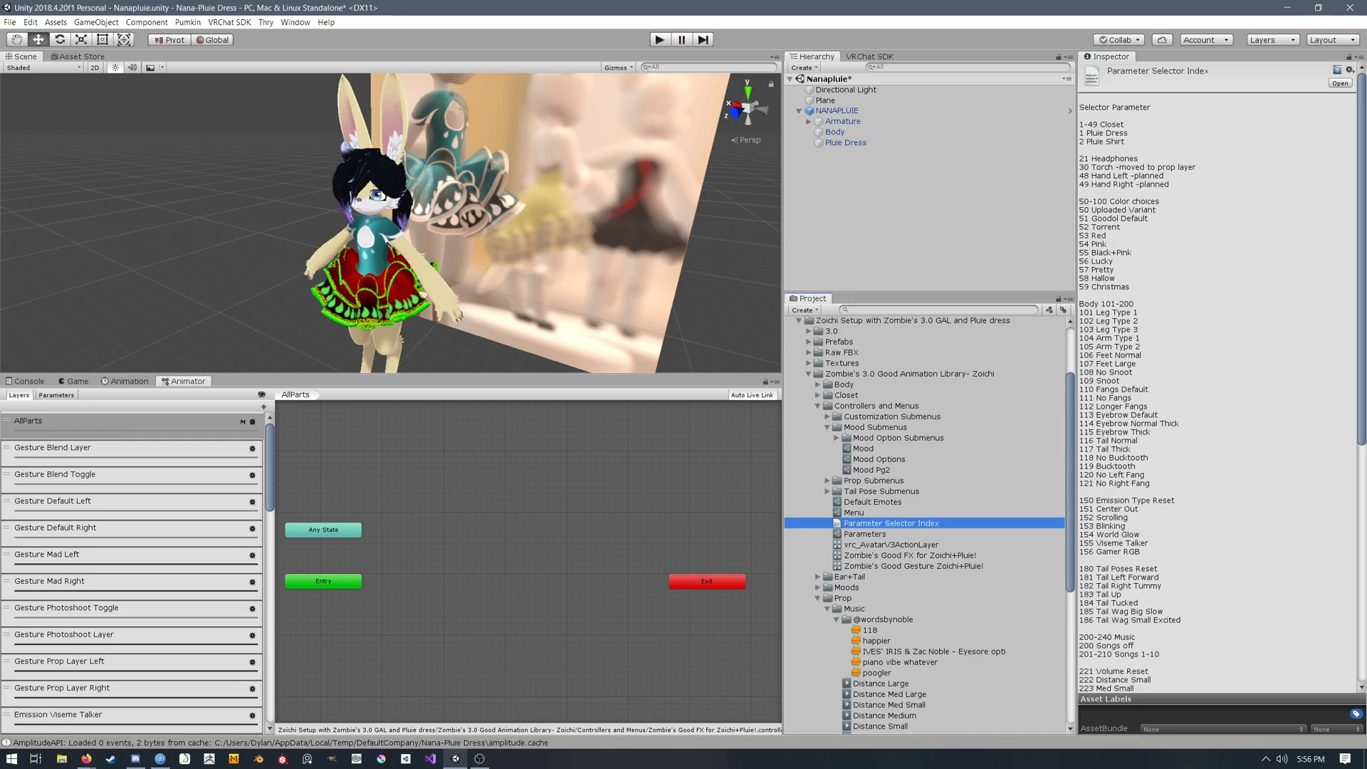
drag(1361, 306, 1361, 372)
scroll(1218, 377, down, 2)
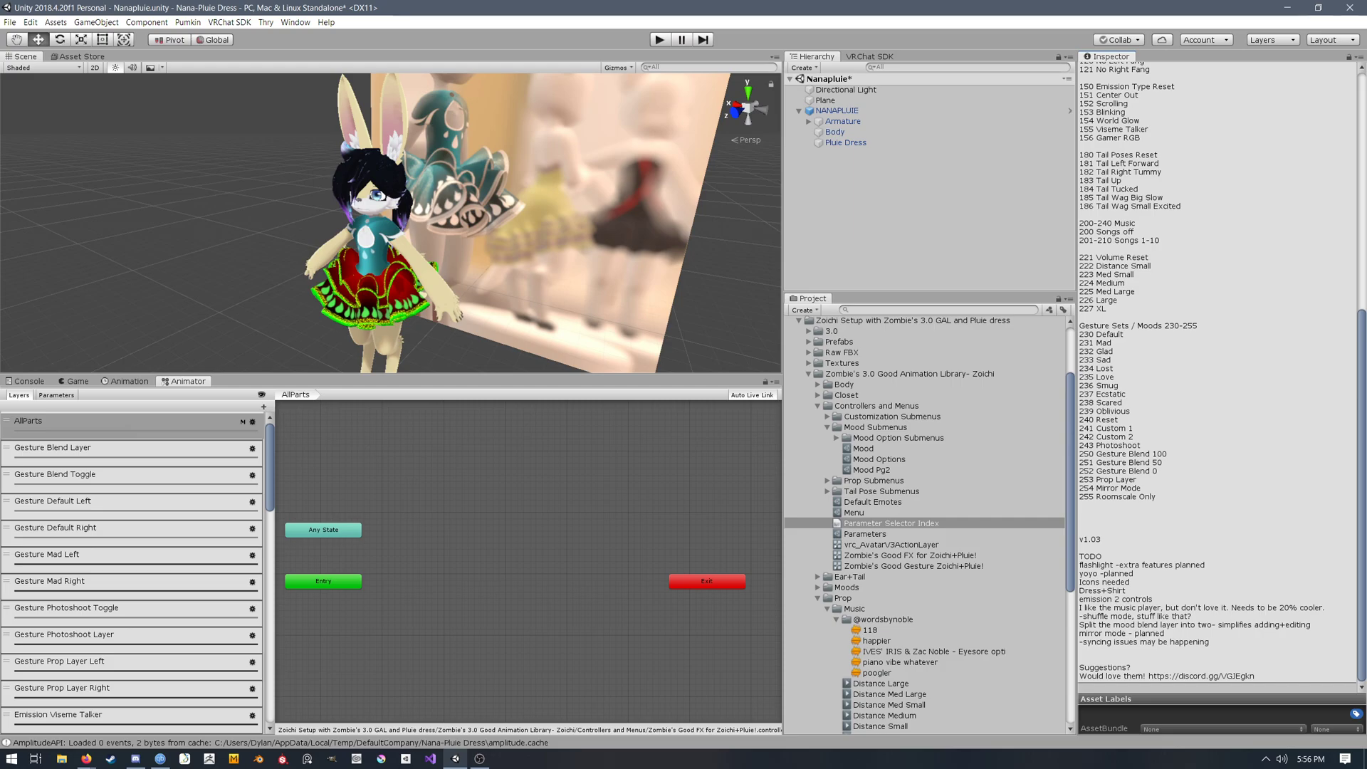
drag(1361, 496, 1361, 466)
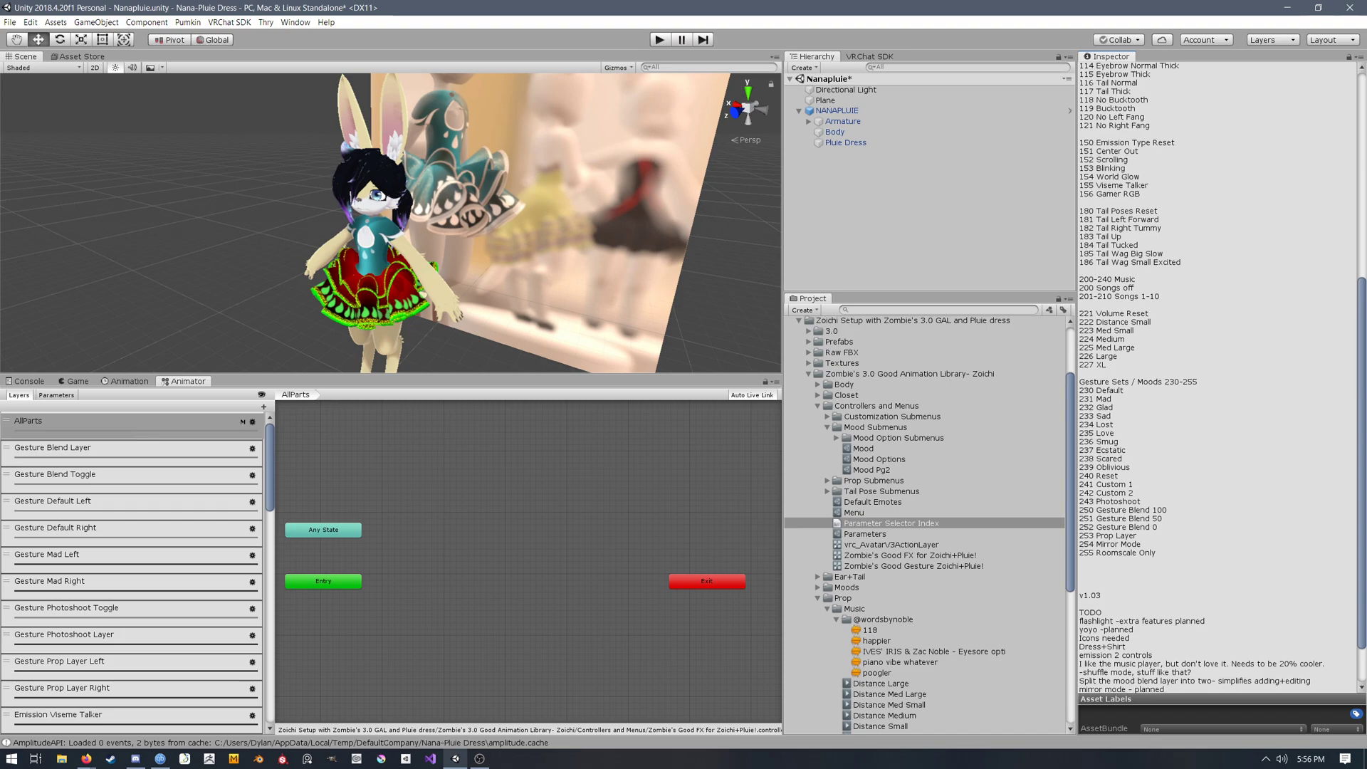
drag(1361, 466, 1361, 467)
drag(1361, 468, 1362, 467)
Step: View the parameter choices for the main menu's Music Player control, leaving it at [None]
click(853, 513)
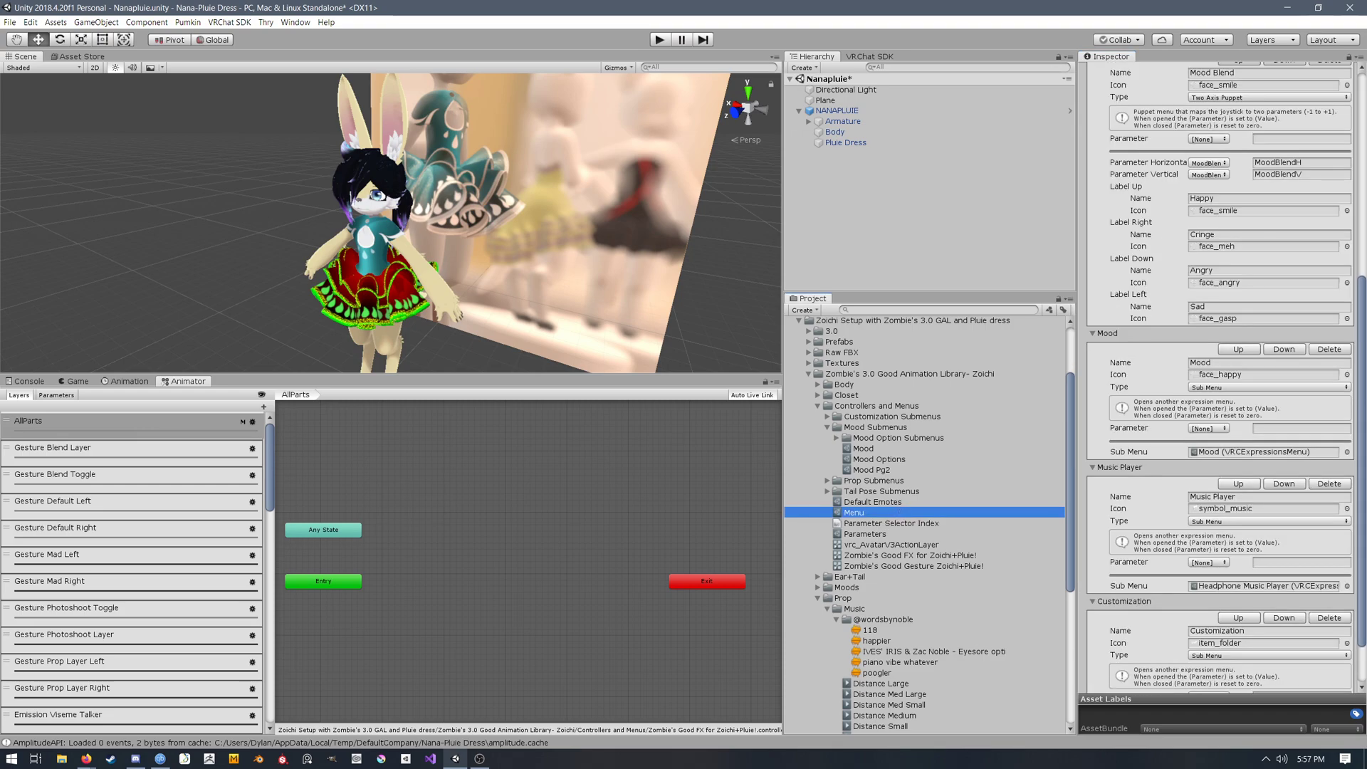
drag(1361, 470, 1361, 503)
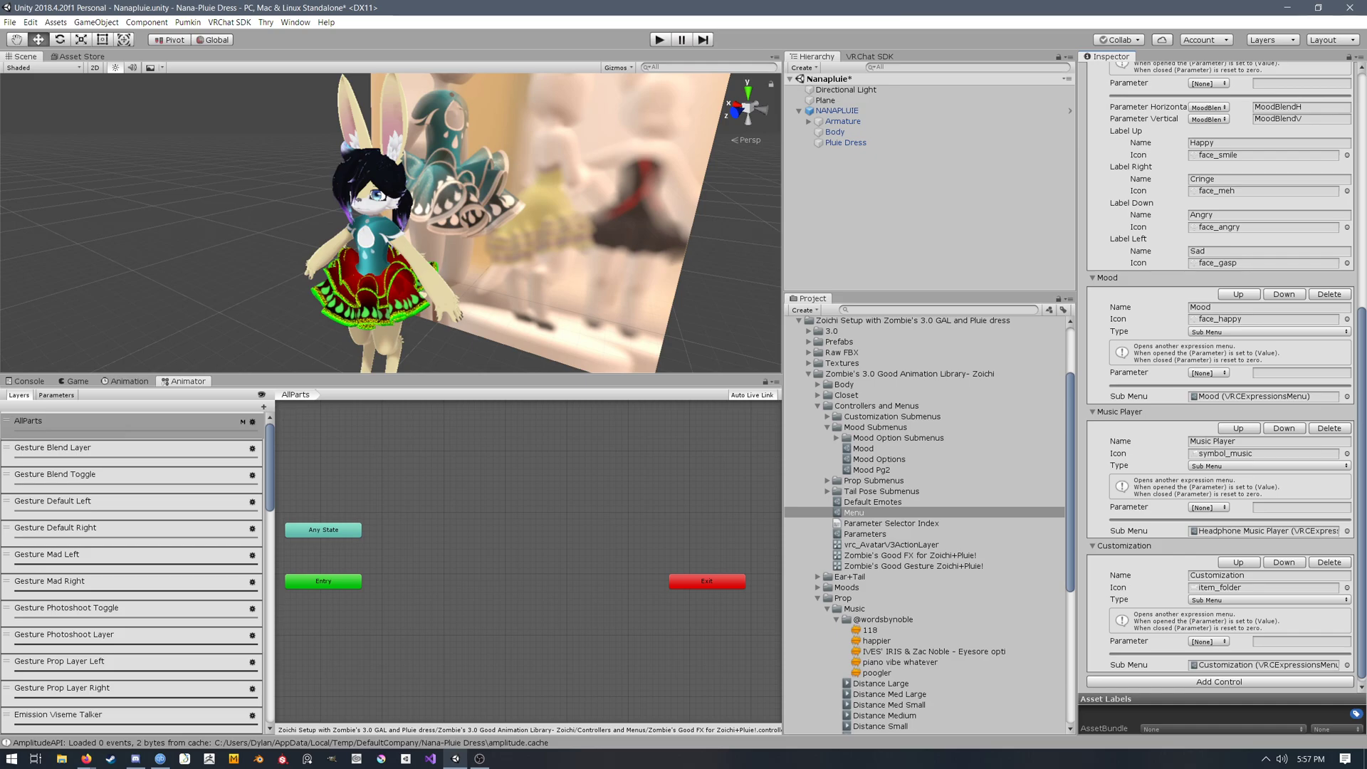
click(1208, 507)
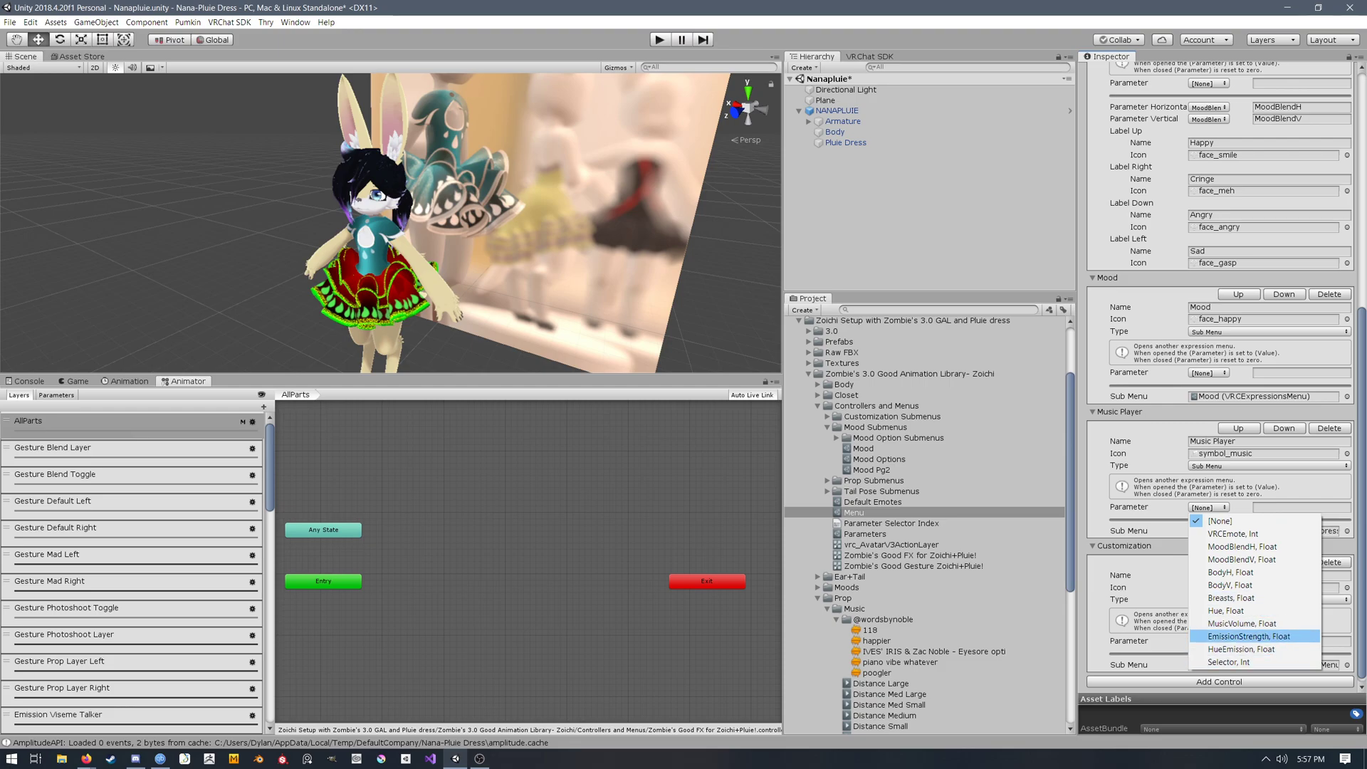
click(1220, 520)
click(1303, 508)
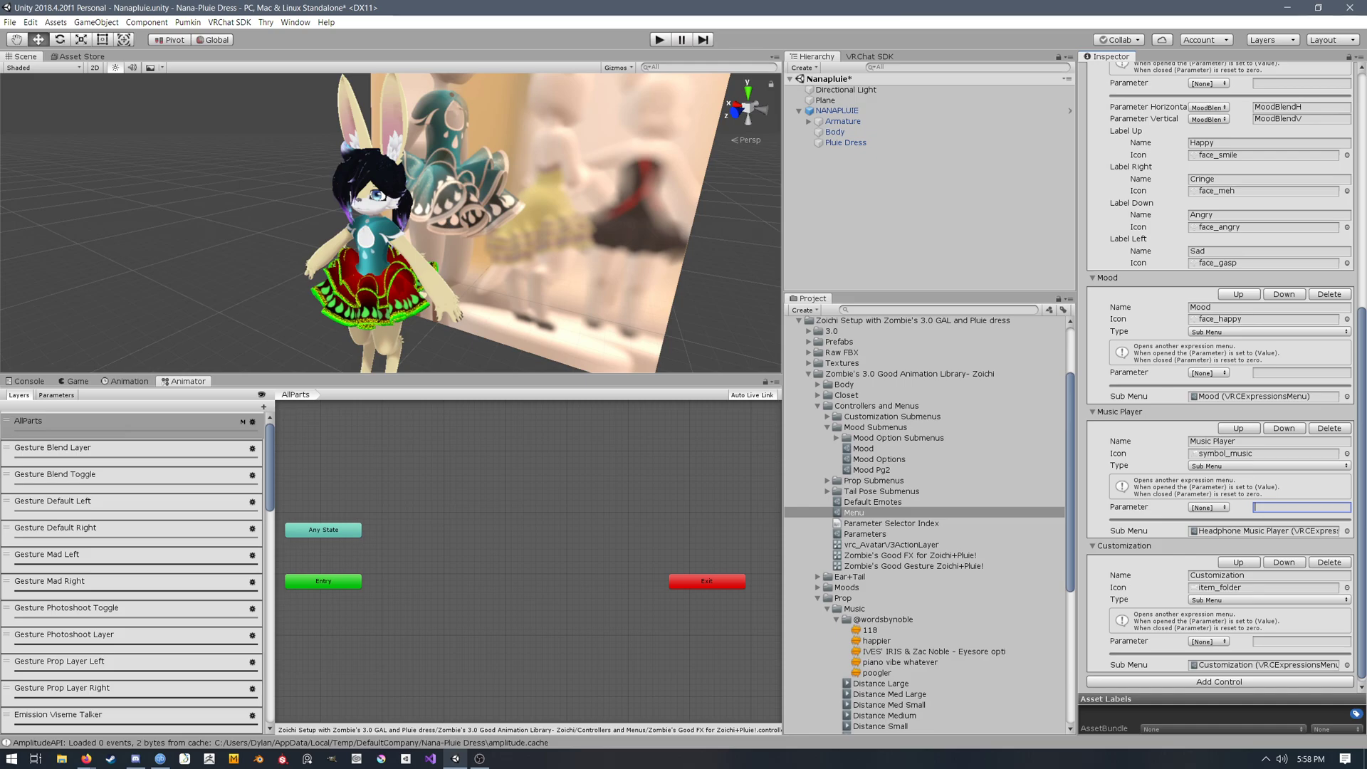
click(1209, 507)
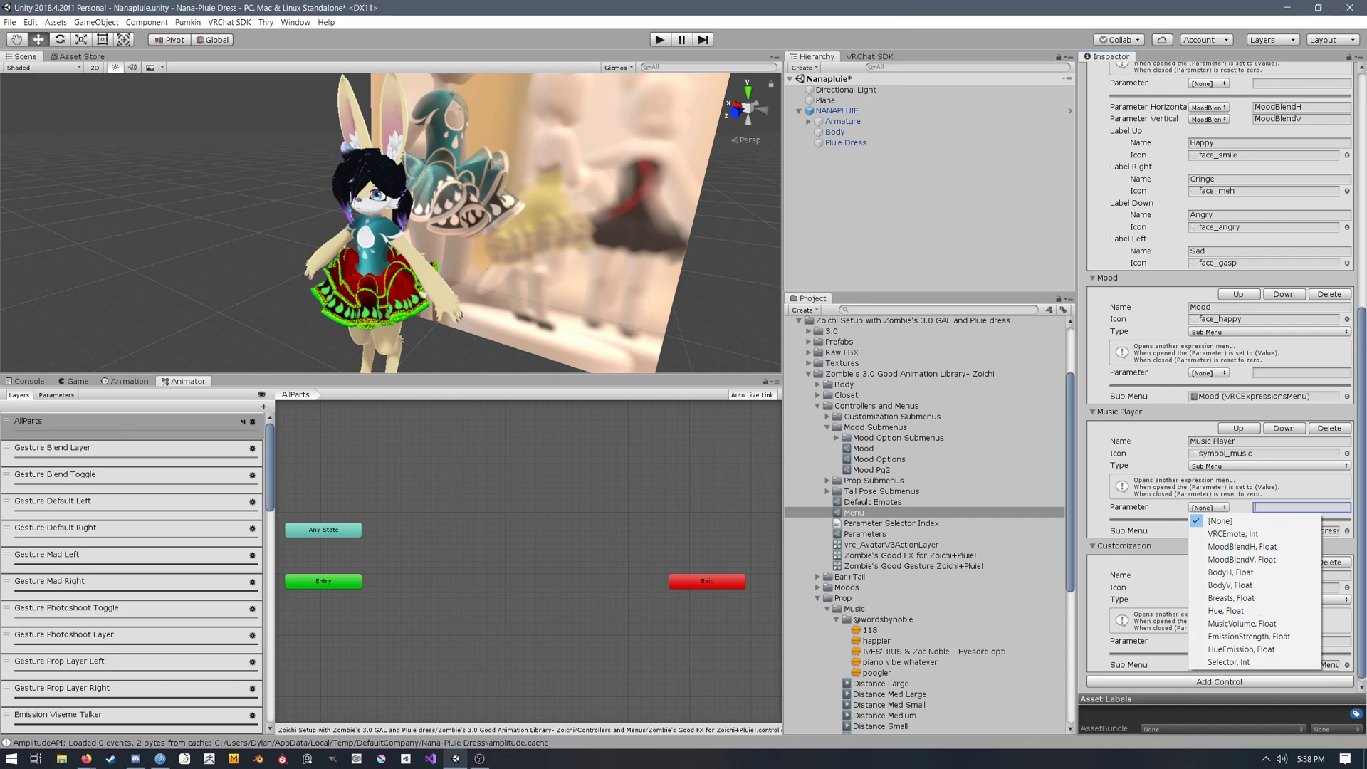
key(Escape)
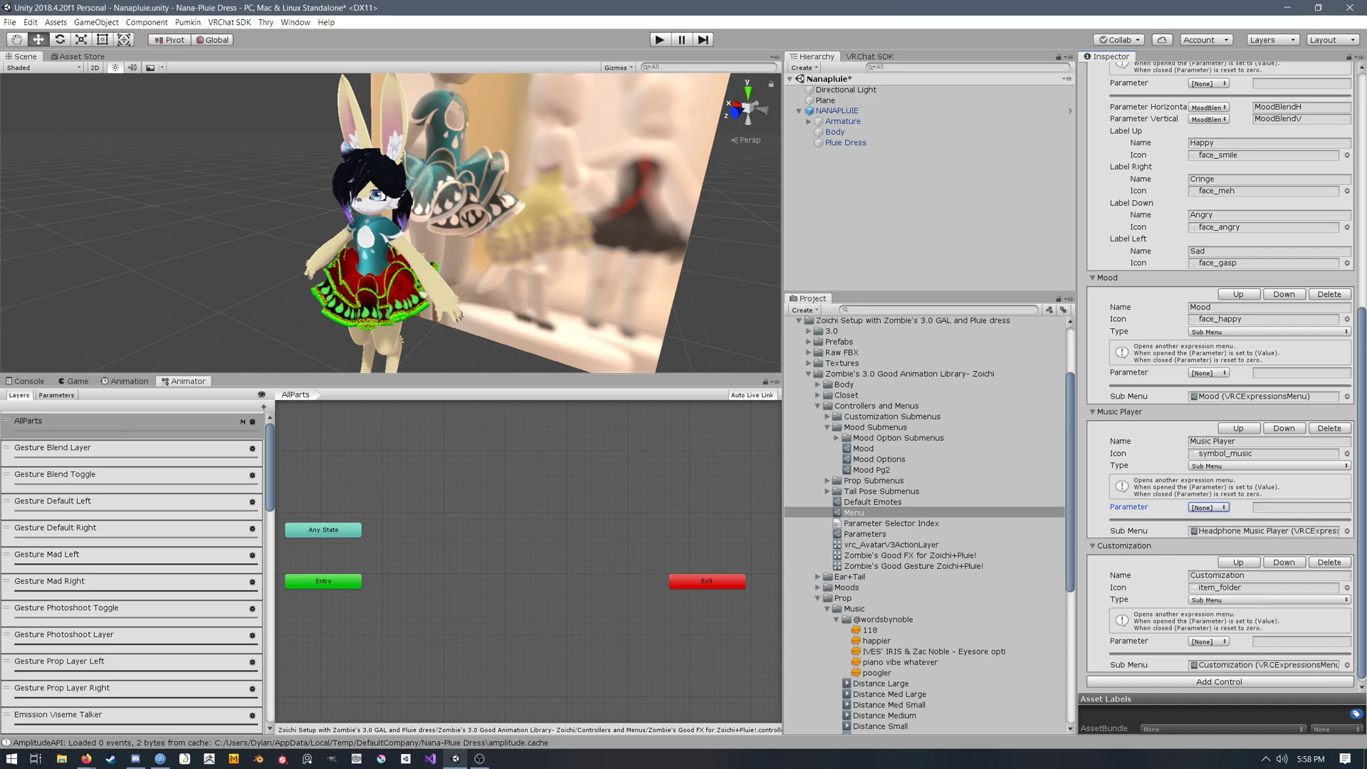
click(528, 527)
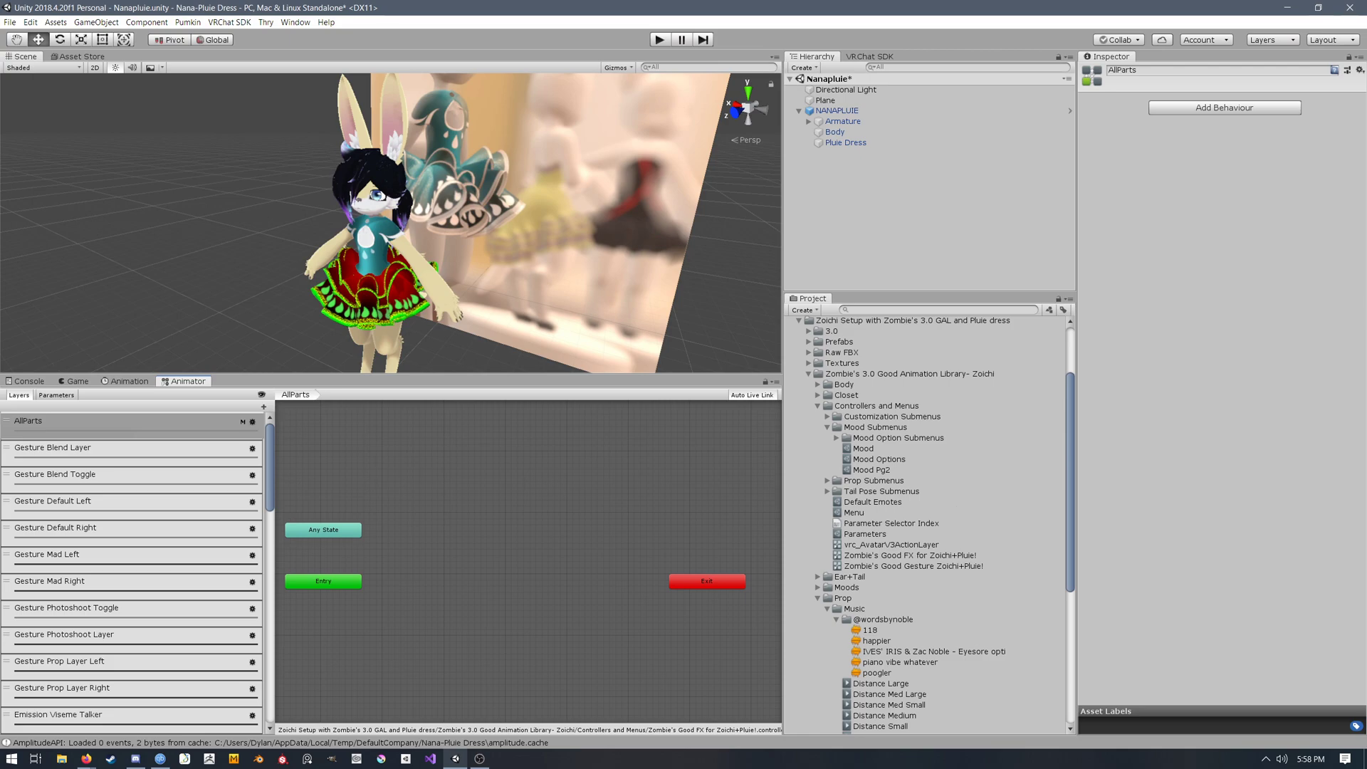
Step: Return to the Mood submenu through the main menu's Mood control and inspect the Selector values of its Default, Mad, Glad and Sad buttons
click(965, 510)
click(1362, 258)
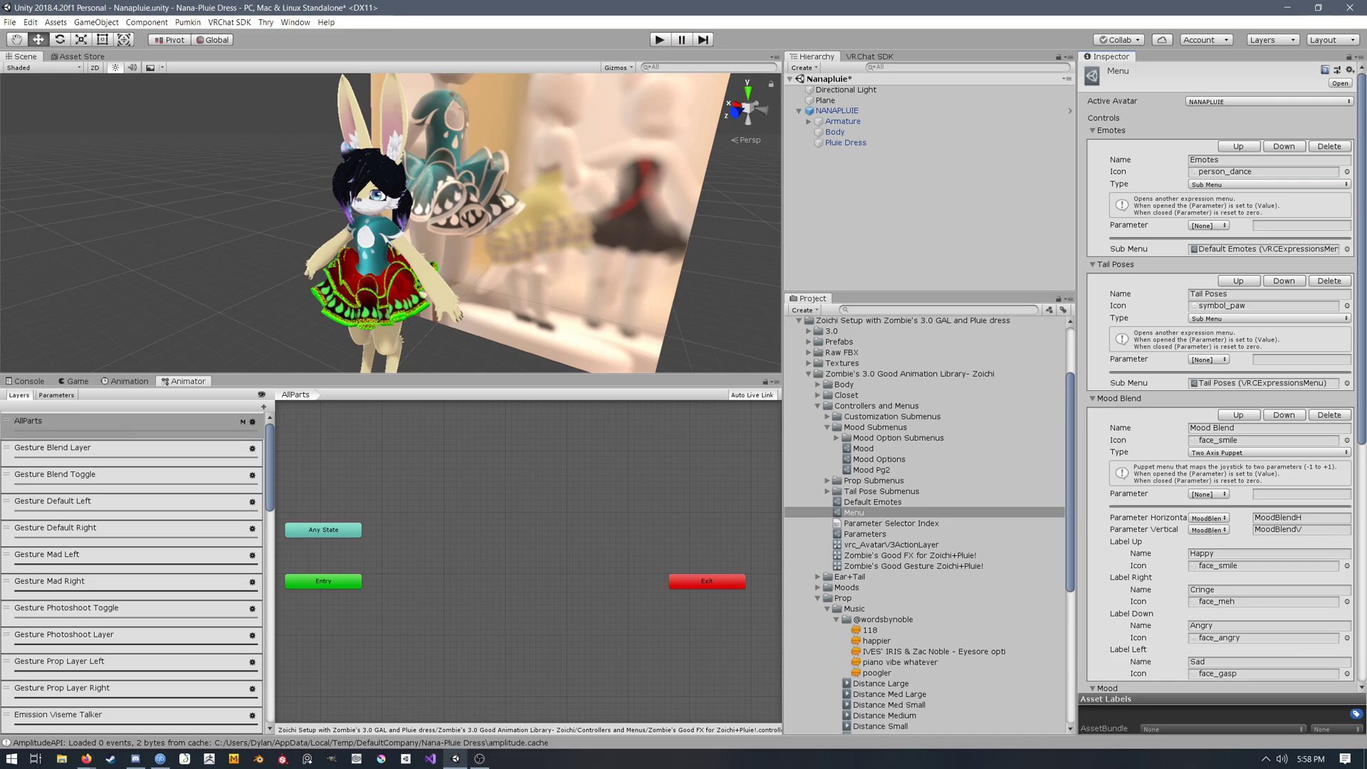
scroll(1221, 378, down, 6)
click(1263, 546)
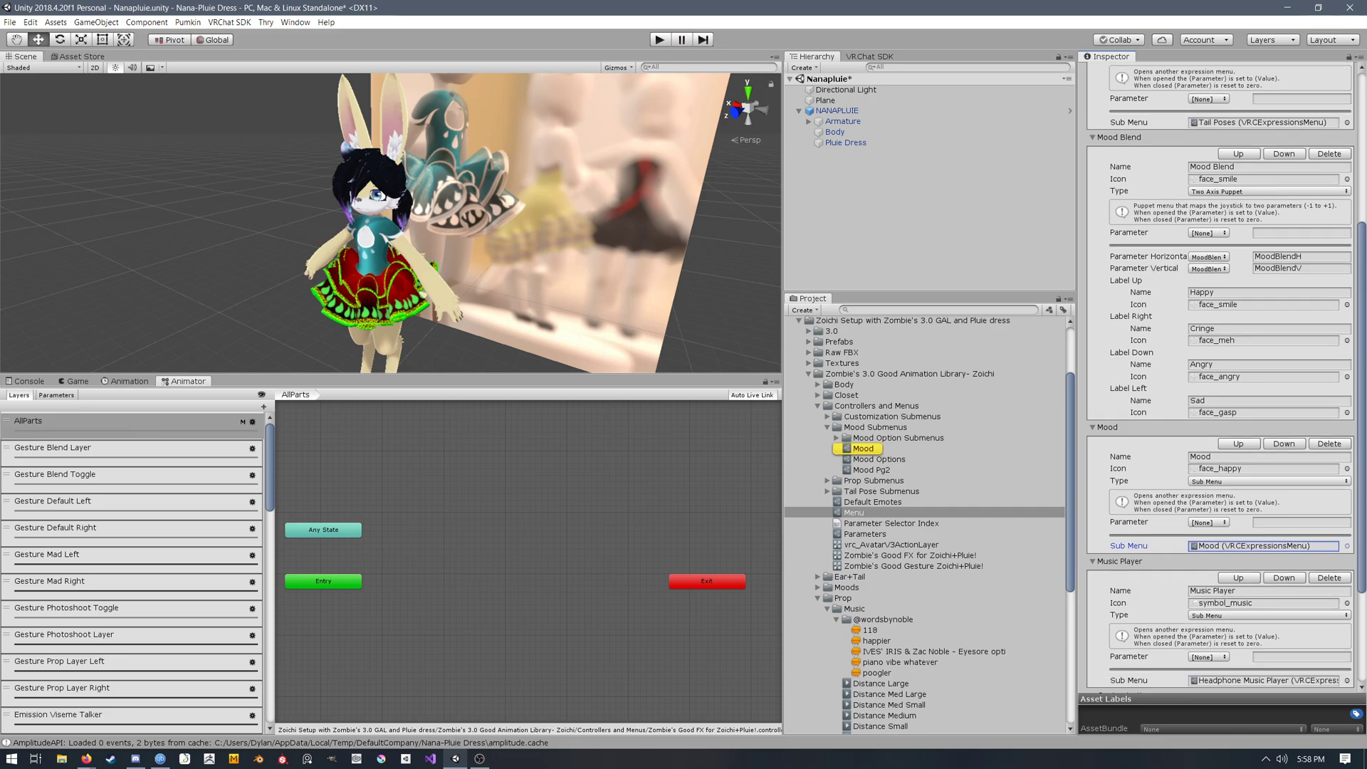
click(863, 448)
scroll(1220, 378, up, 3)
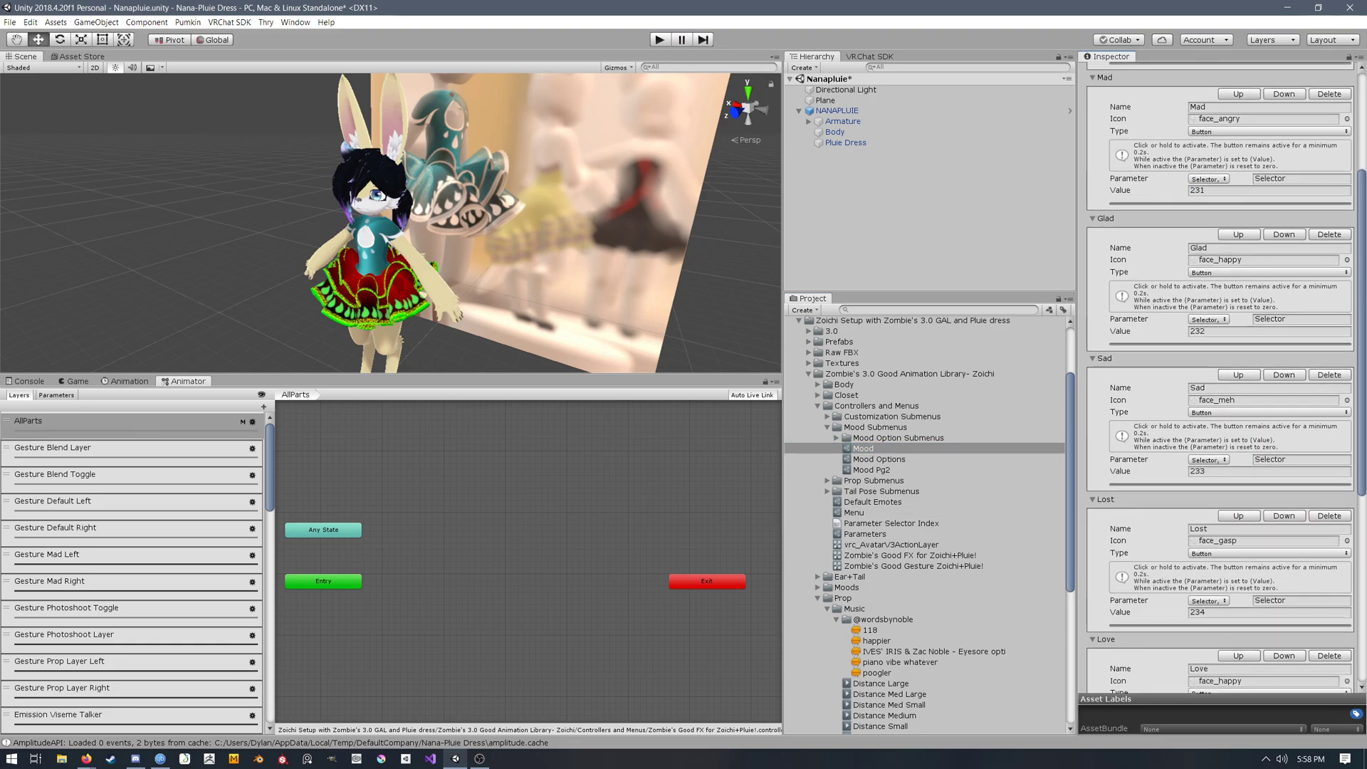
click(1239, 547)
click(1266, 549)
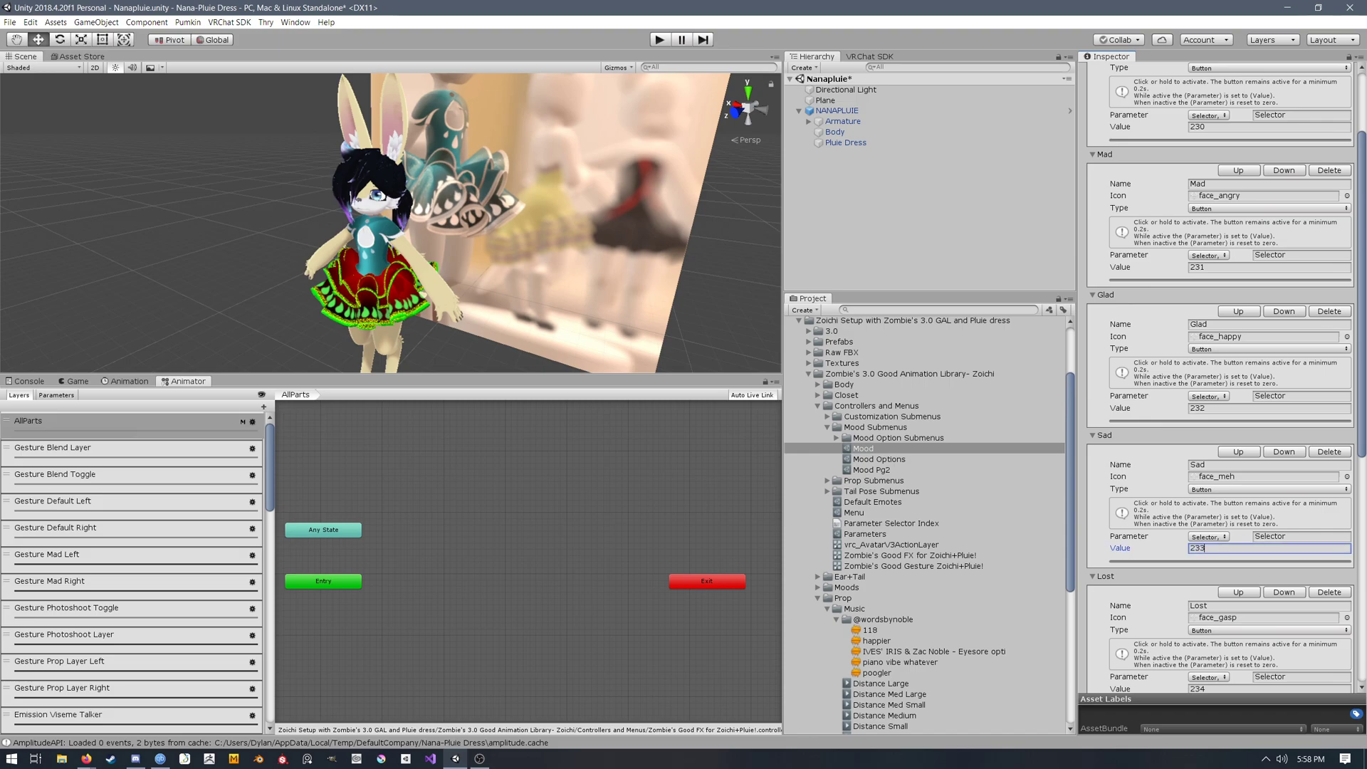
scroll(1219, 377, up, 4)
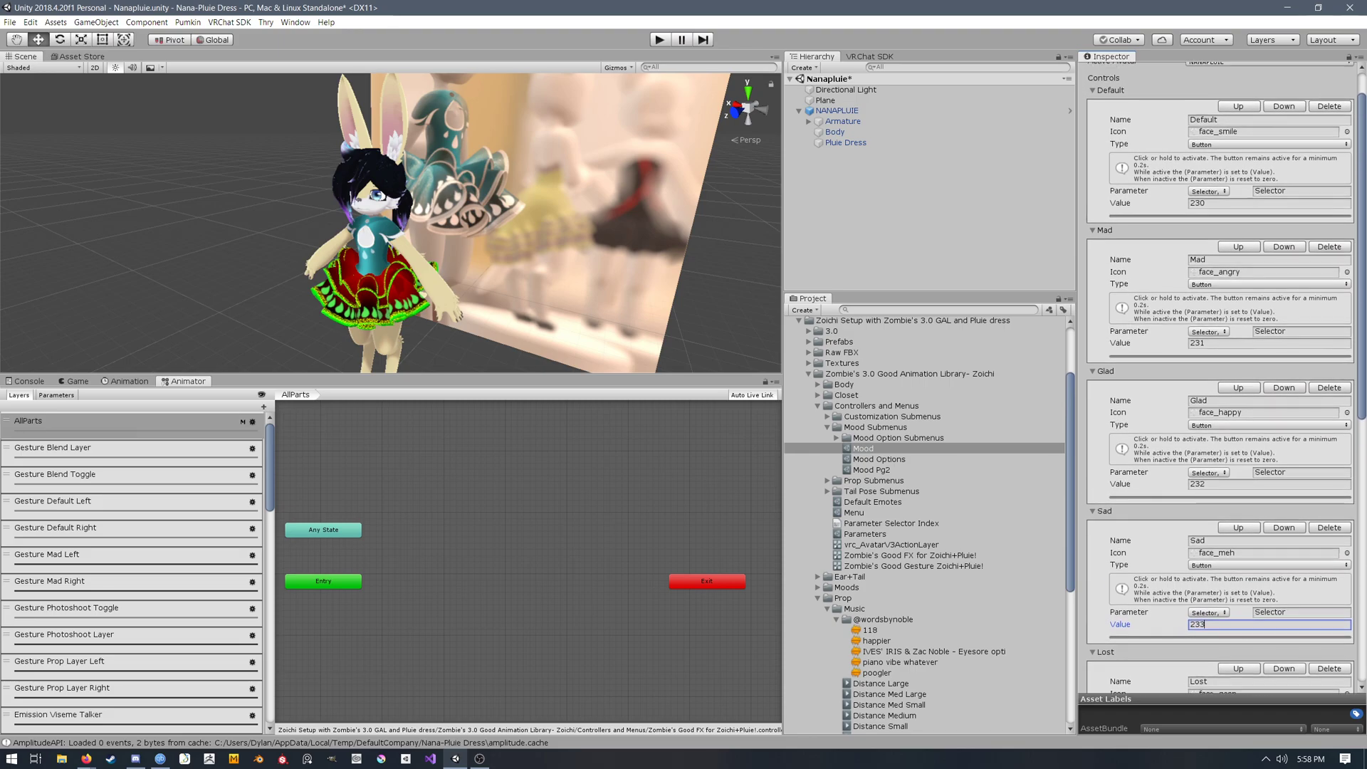
Step: Delete the Glad, Sad, Lost, Love and Mood Page 2 controls from the Mood menu
click(1331, 427)
click(1331, 427)
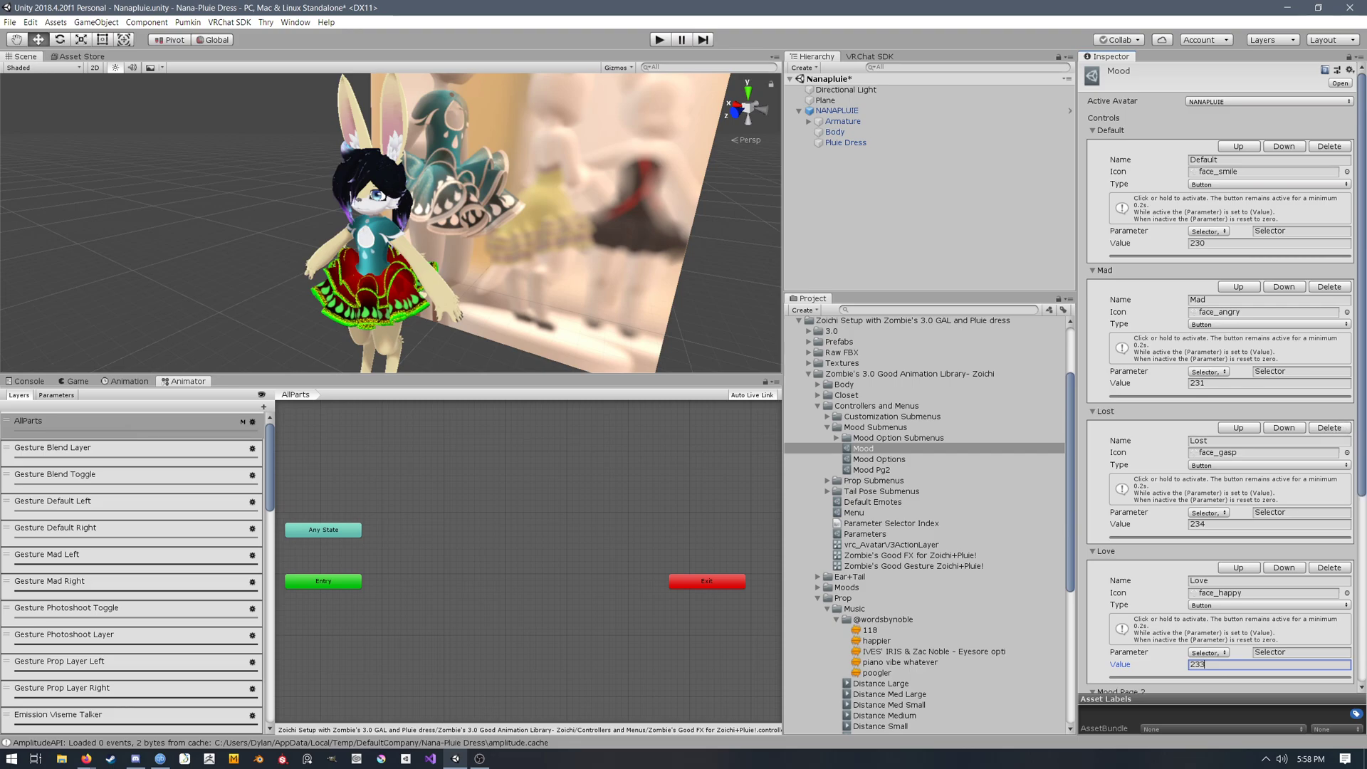
click(1332, 428)
click(1332, 428)
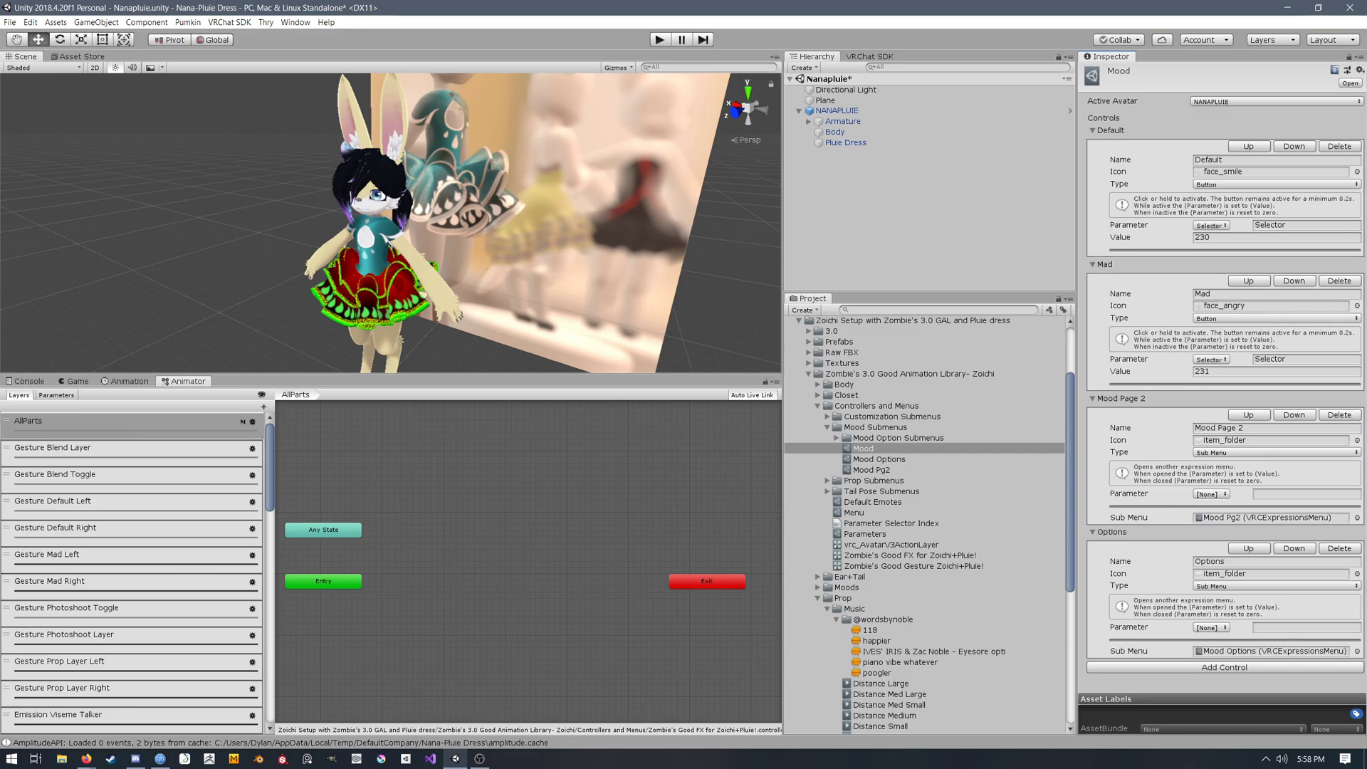
click(1339, 414)
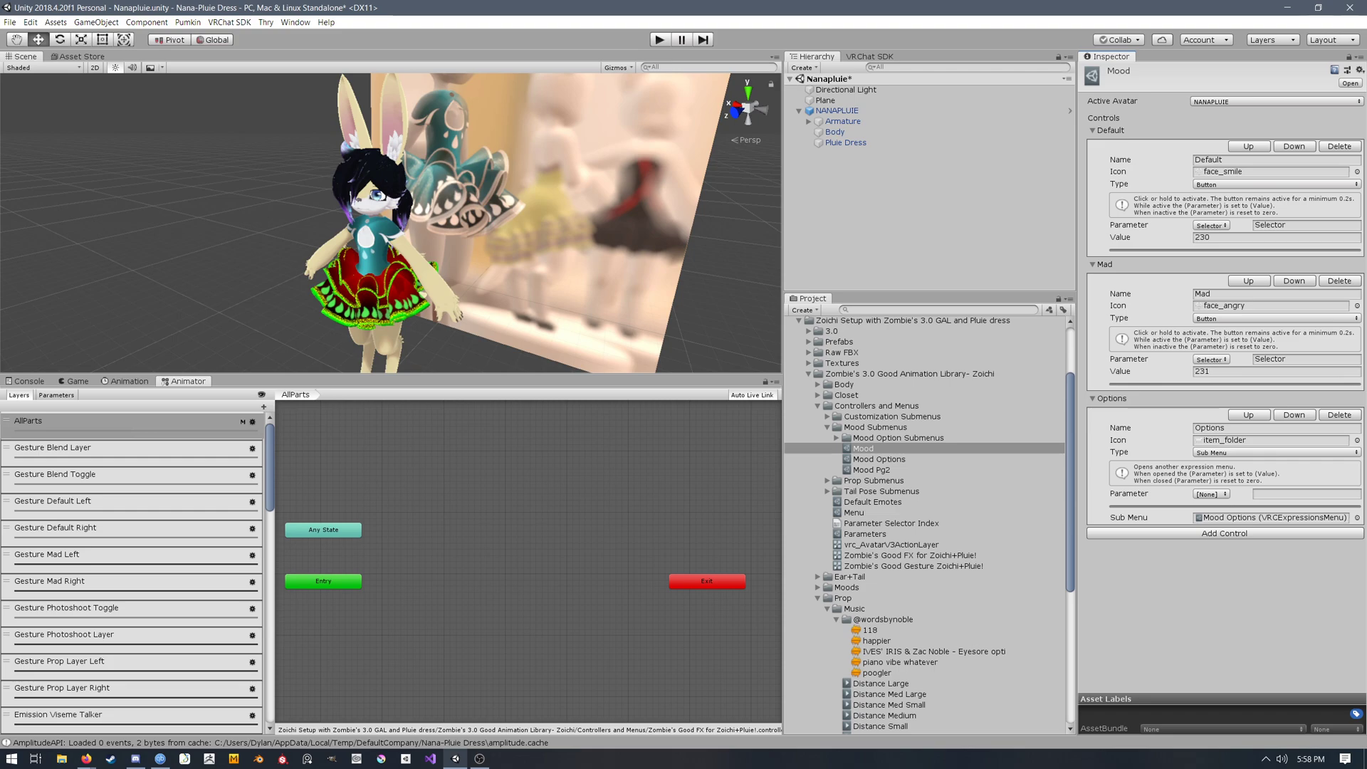
Step: Add a new control to the end of the Mood menu and name it Glad
click(1248, 533)
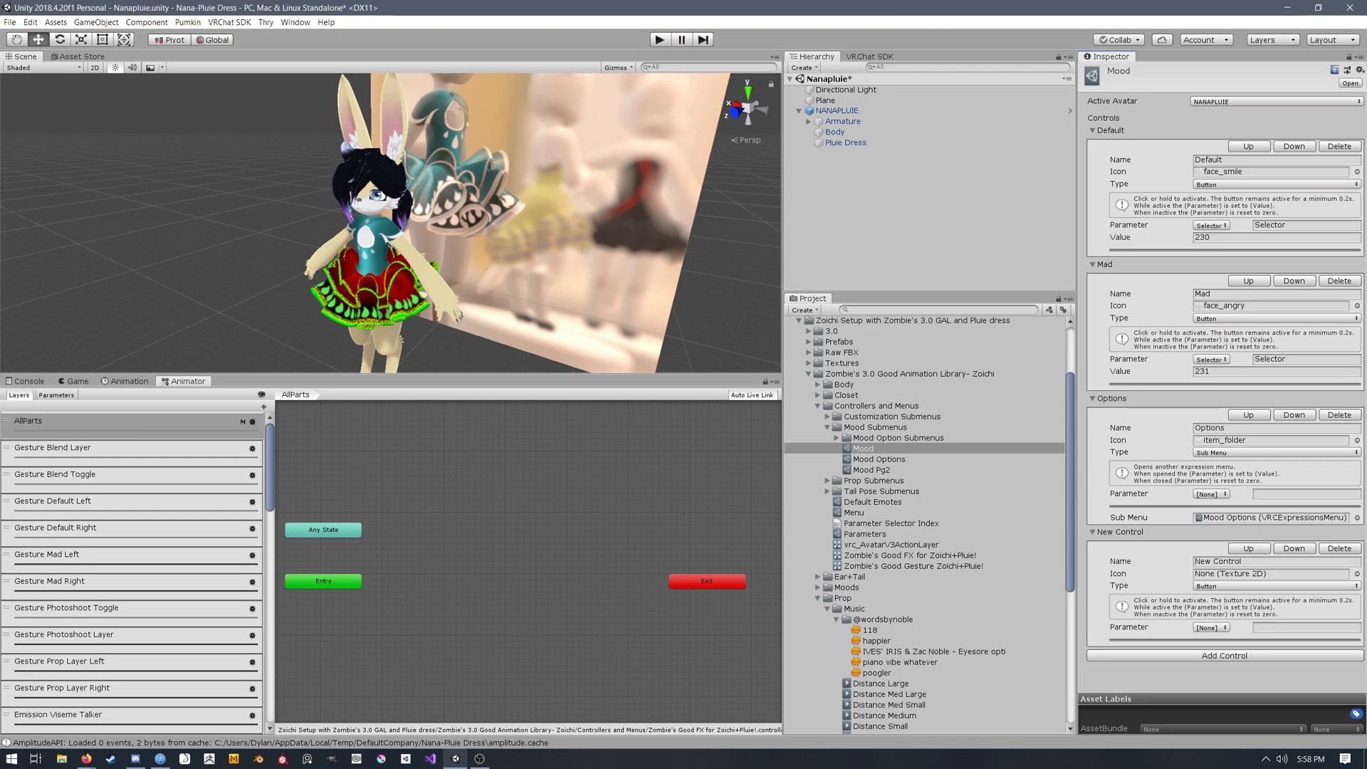
click(1248, 562)
text(Glad)
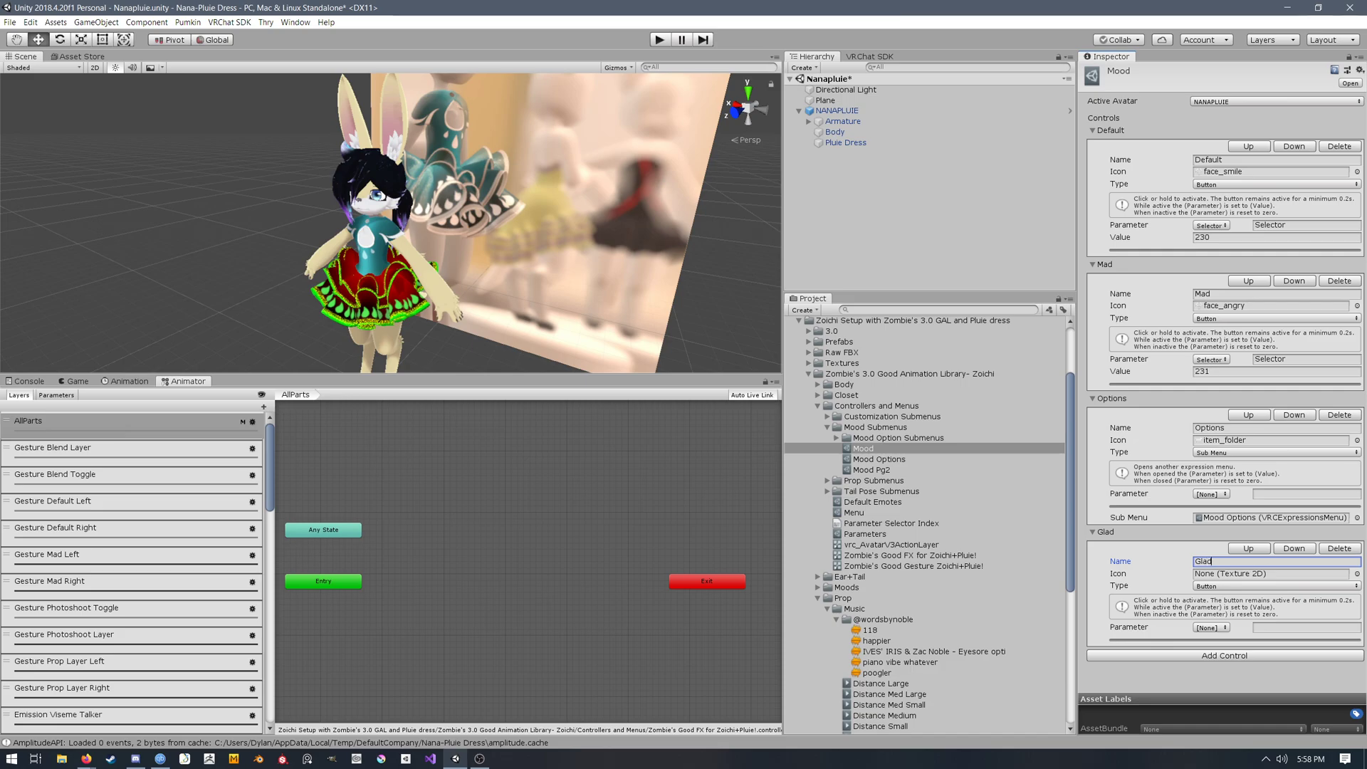
Step: View the type choices available for the Glad control, keeping it as Button
click(1247, 586)
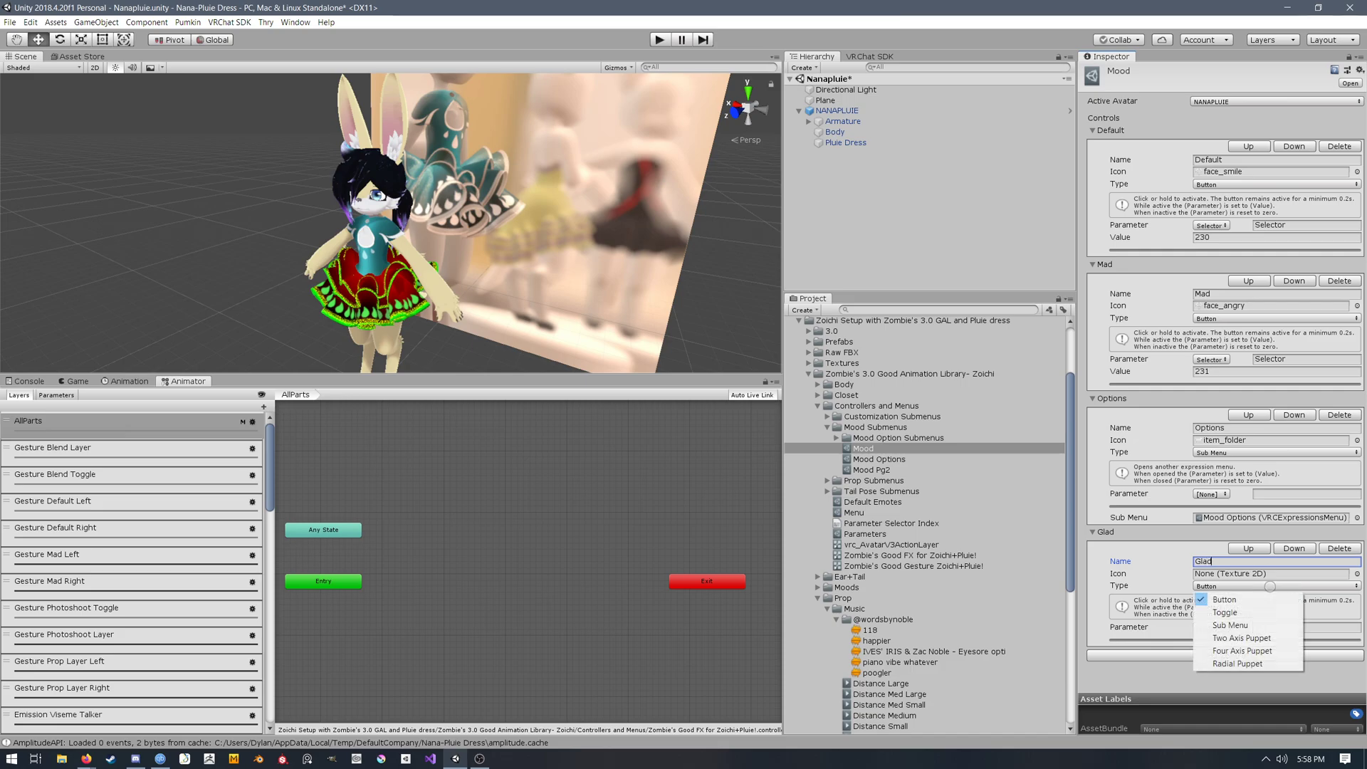
click(1248, 600)
click(1247, 586)
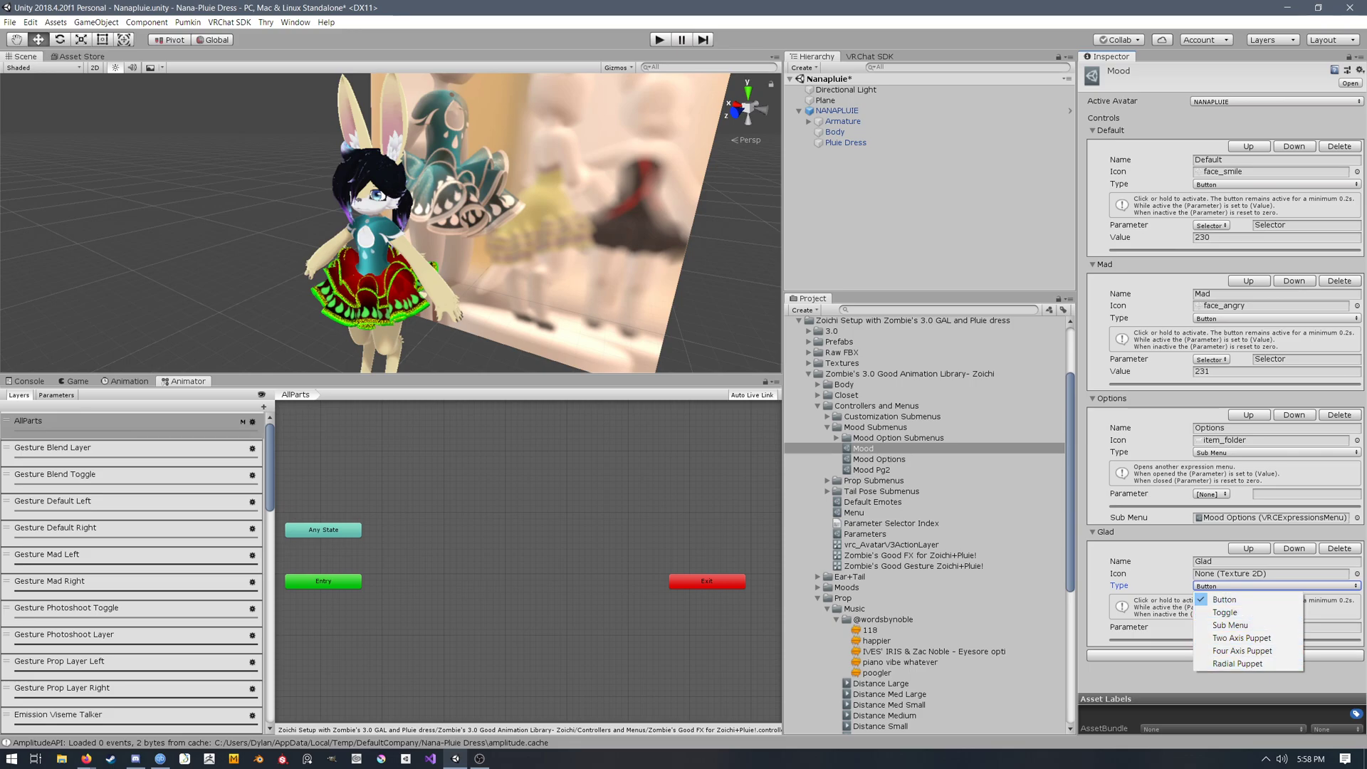
click(1148, 618)
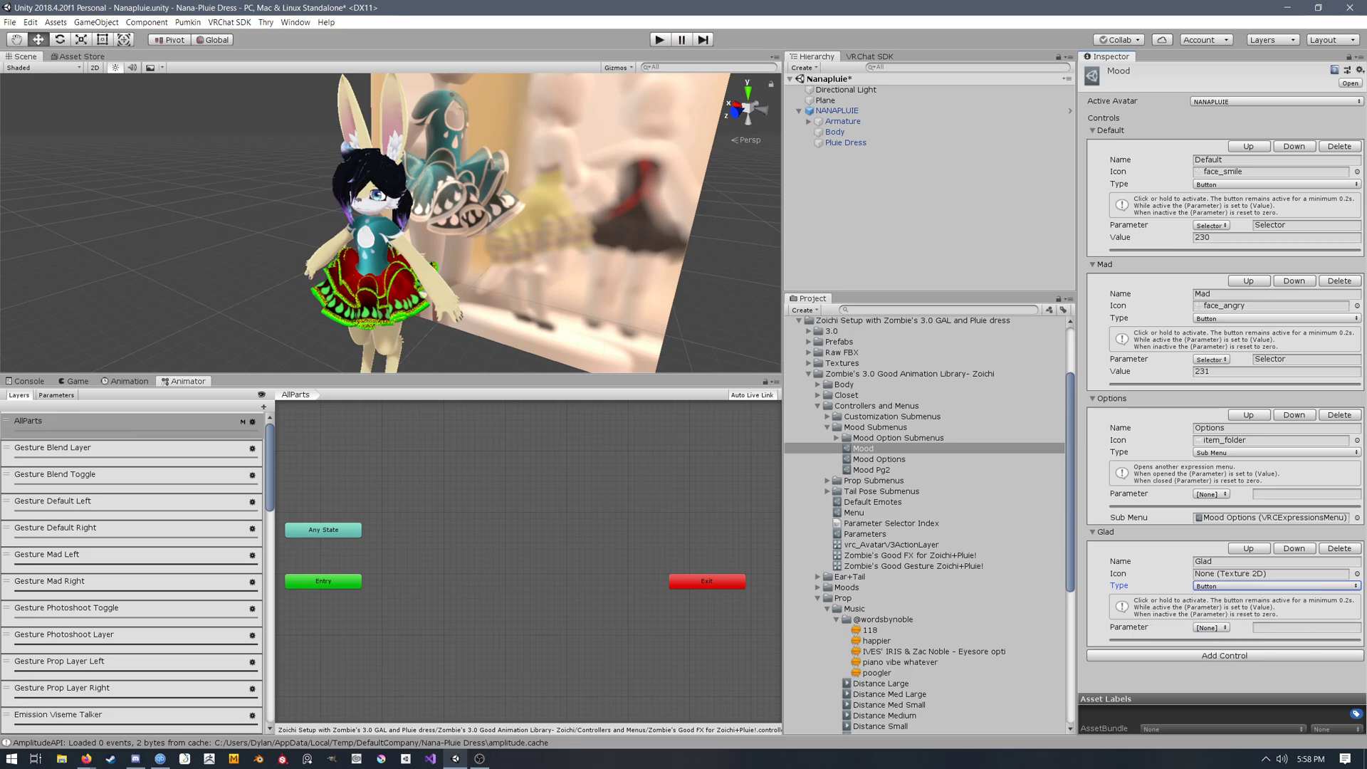
click(1247, 586)
click(1224, 599)
Step: Try the Toggle and Two Axis Puppet types on the Glad control and examine the two-axis parameter and label settings
click(1247, 586)
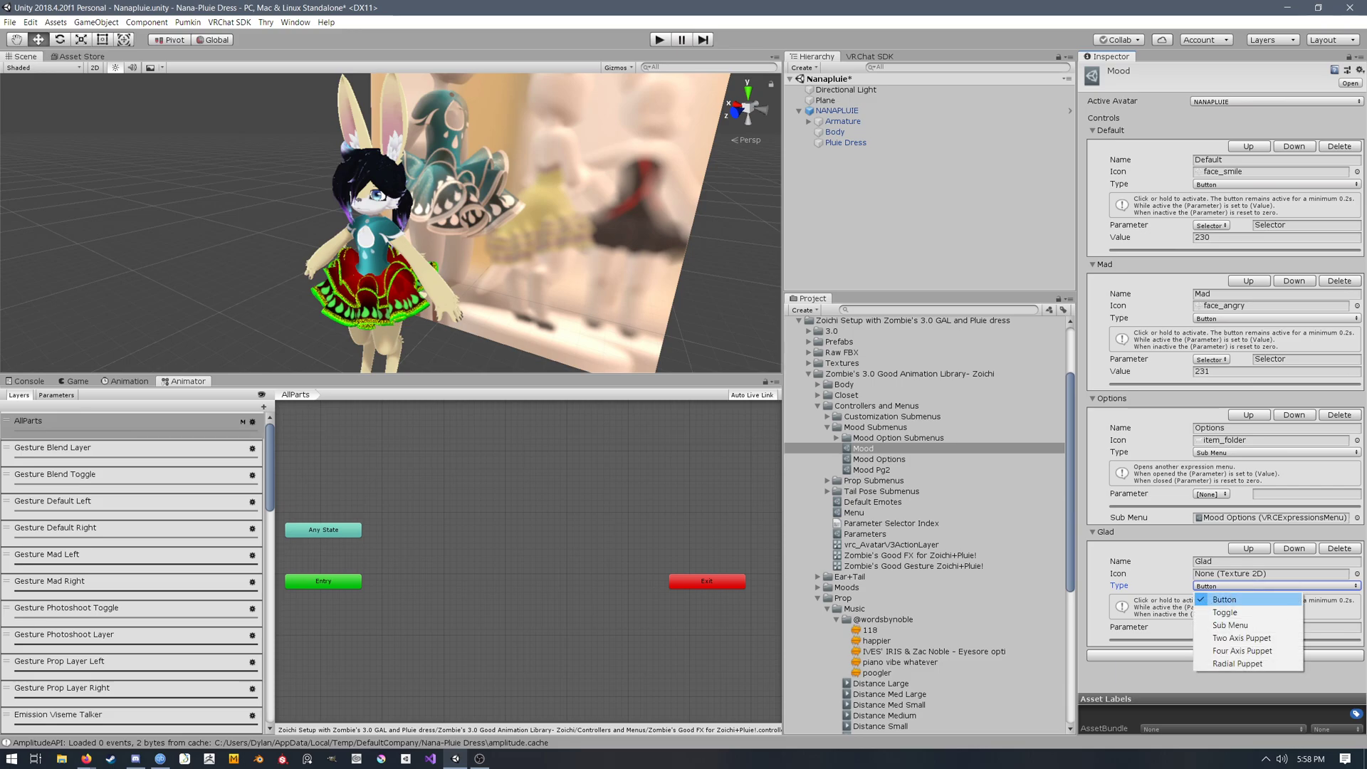
click(1248, 611)
click(1254, 585)
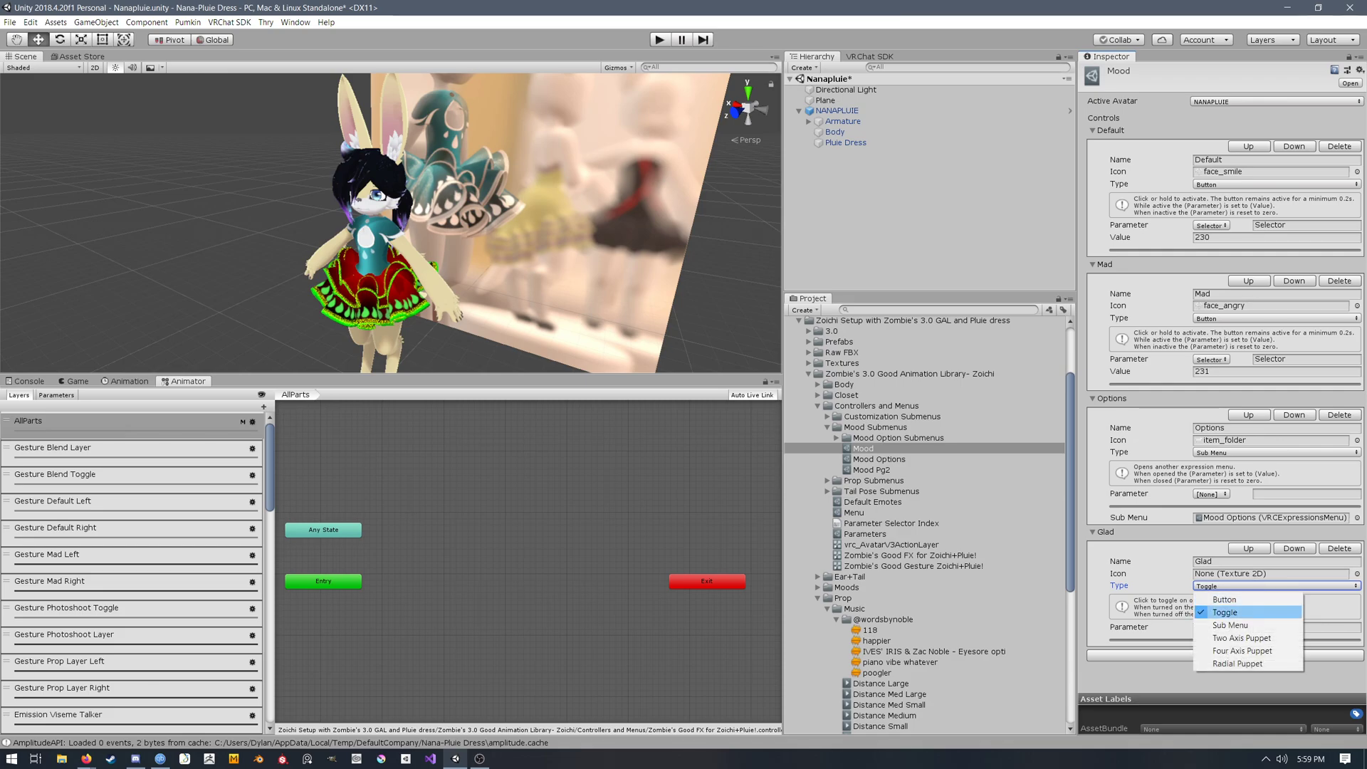
click(1247, 611)
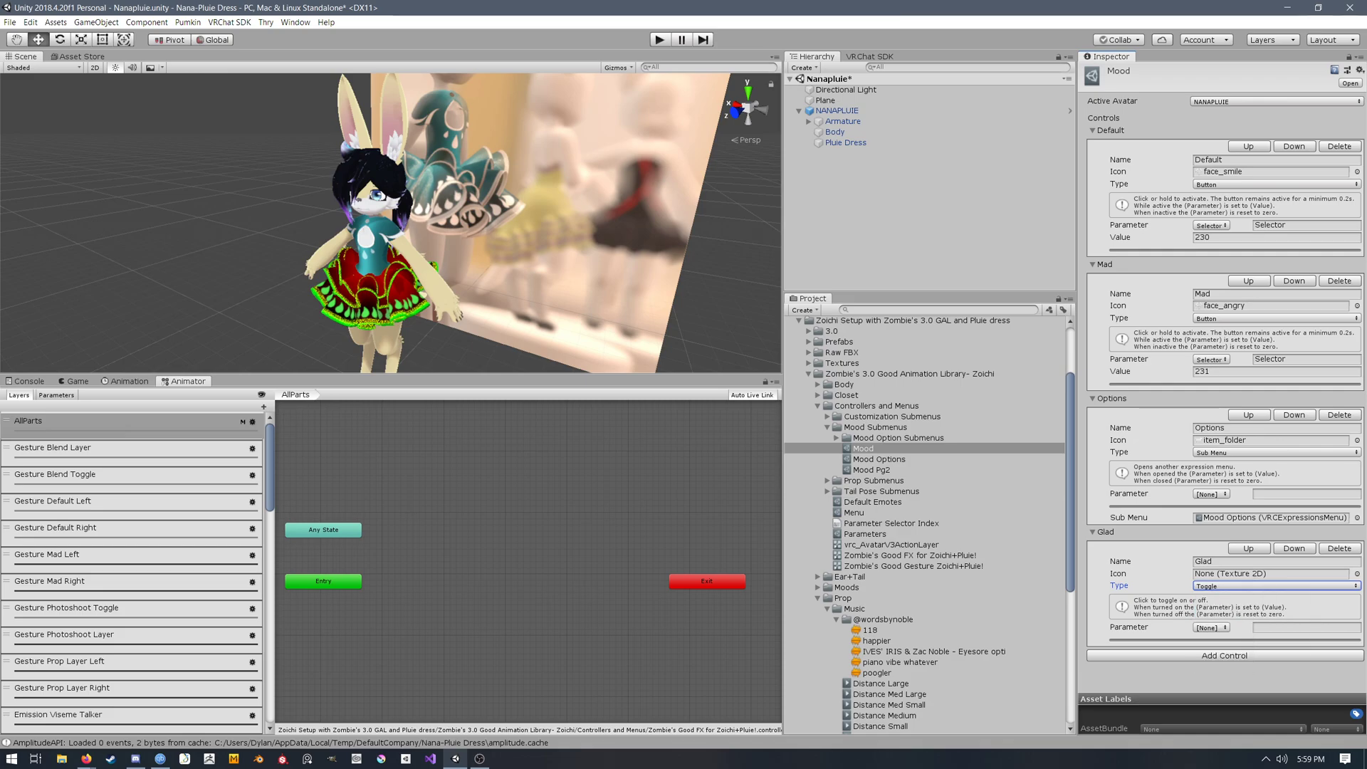
click(1247, 586)
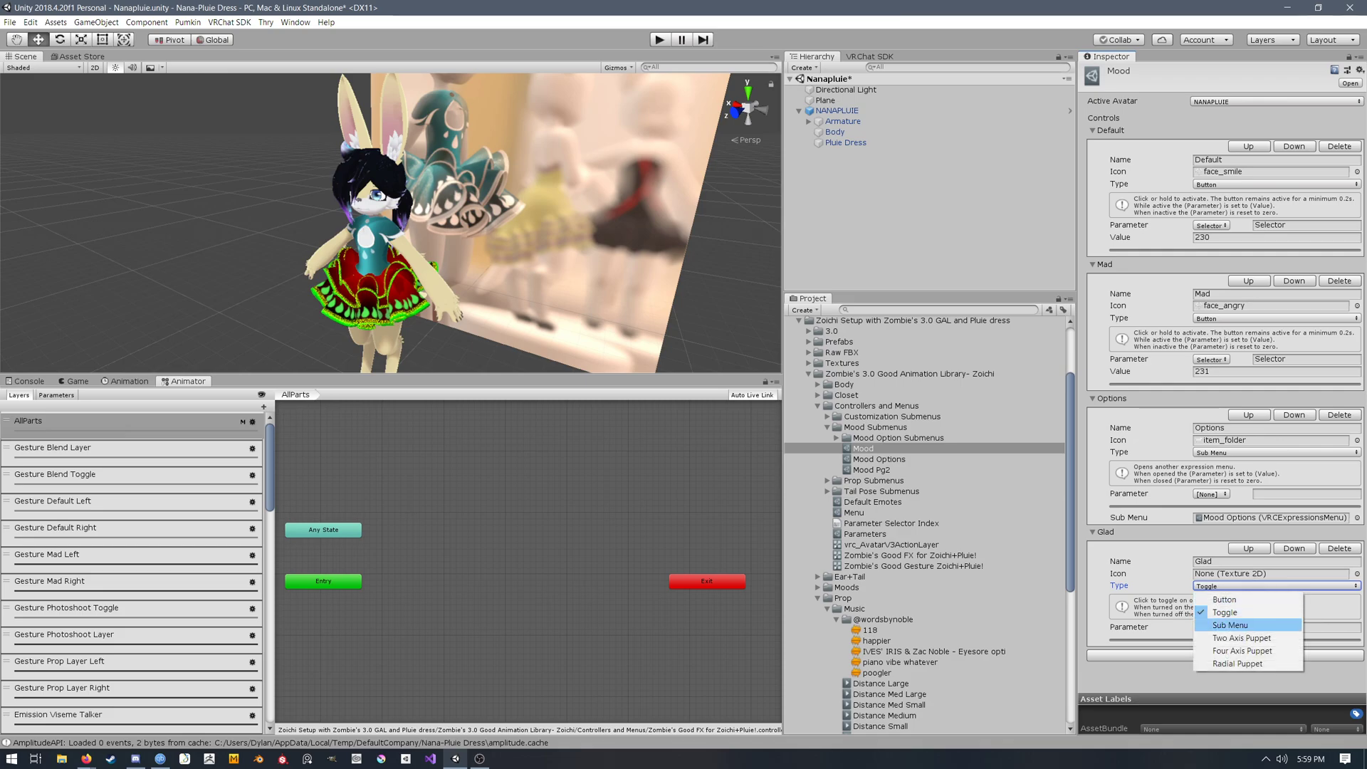
click(1242, 637)
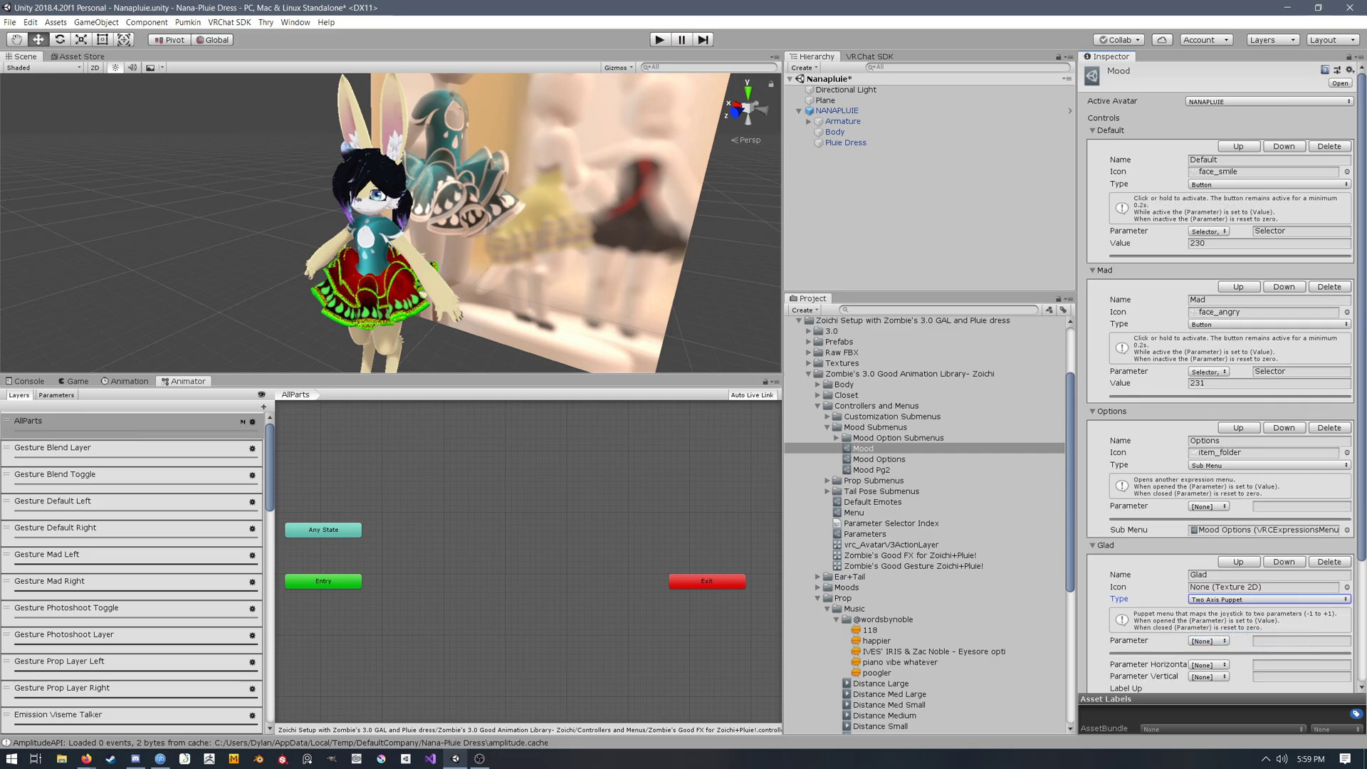
scroll(1219, 377, down, 5)
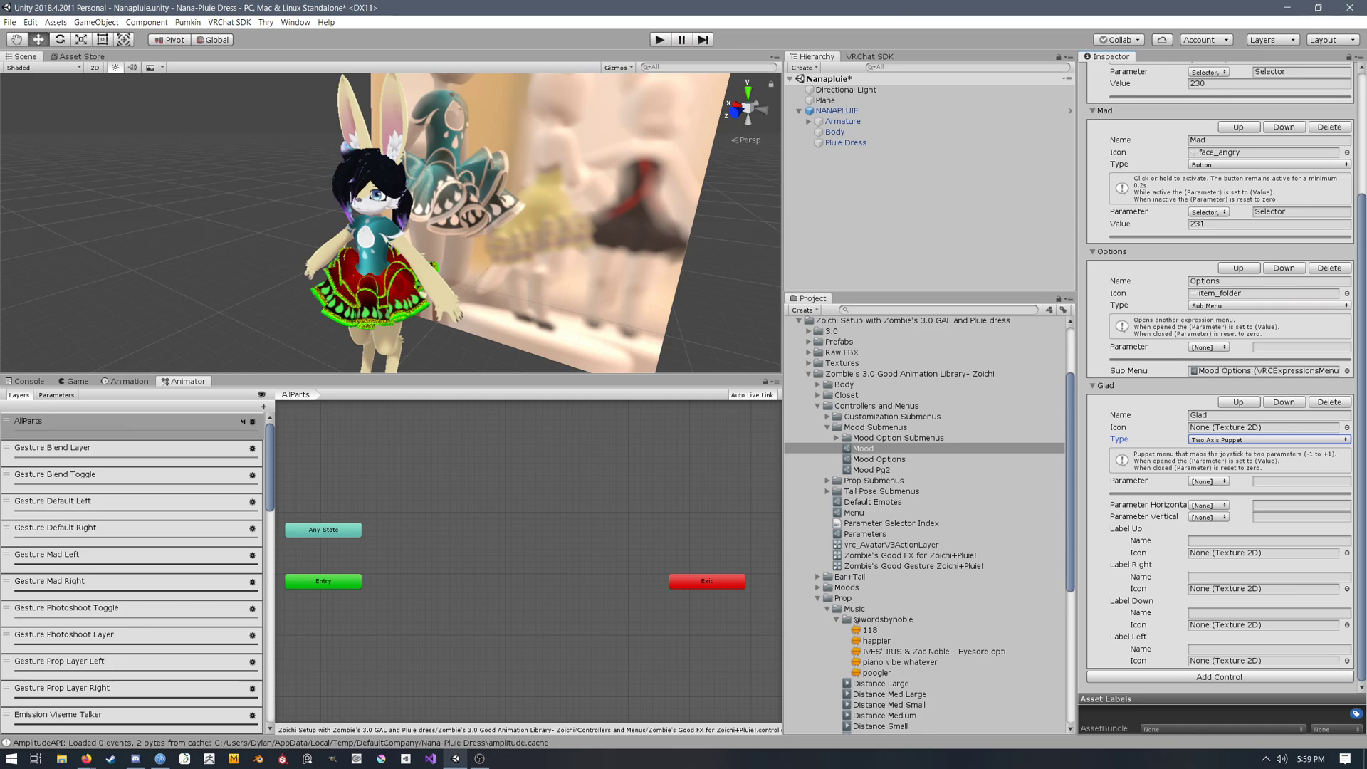
Step: Try the Four Axis Puppet and Radial Puppet types on the Glad control and examine the settings of each
click(1252, 440)
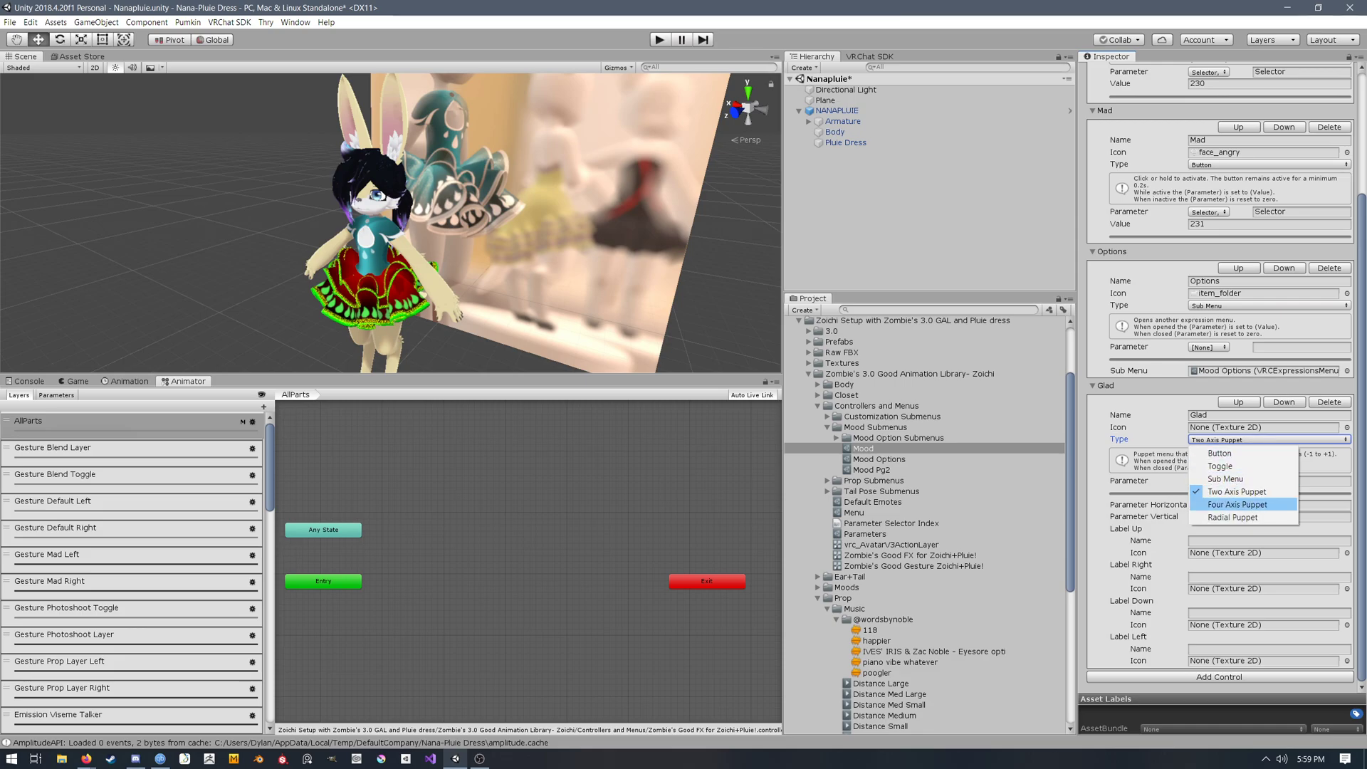
click(1238, 505)
scroll(1219, 377, down, 2)
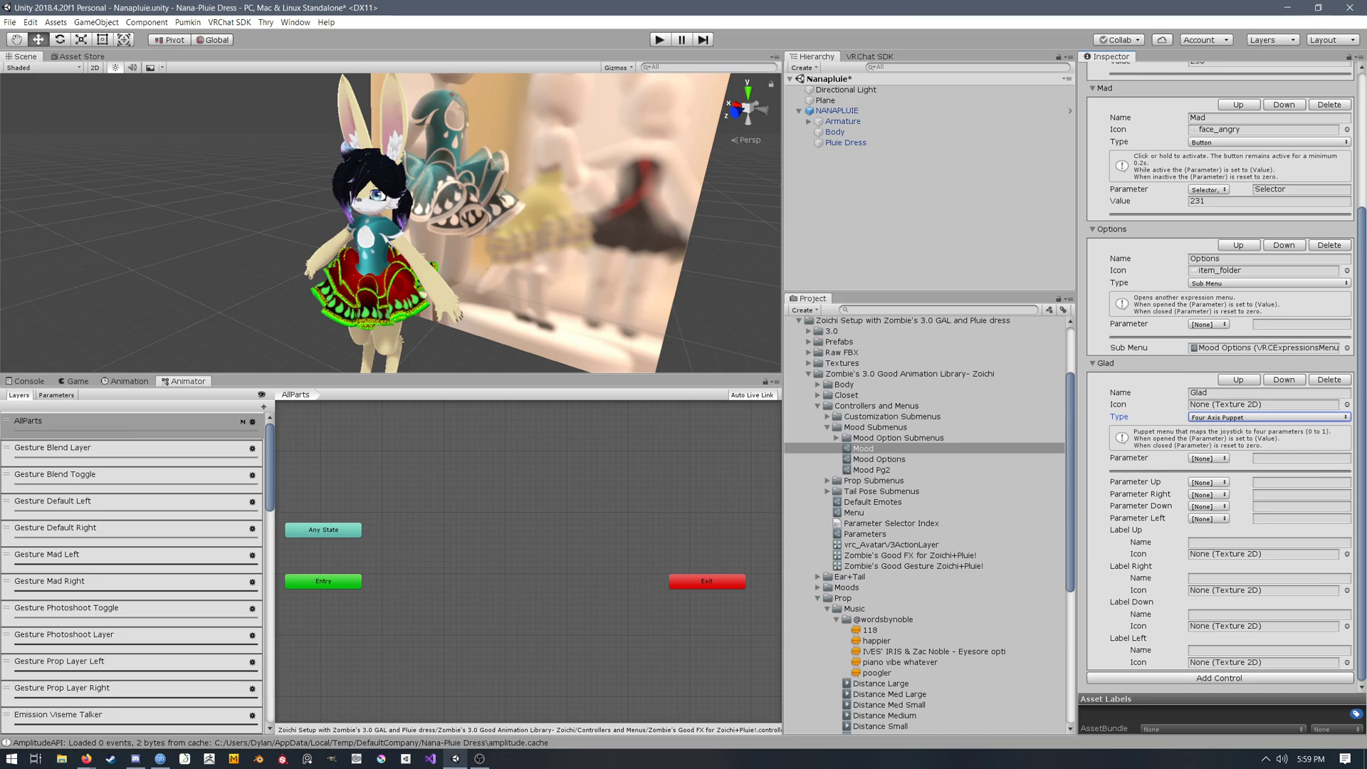
click(1256, 417)
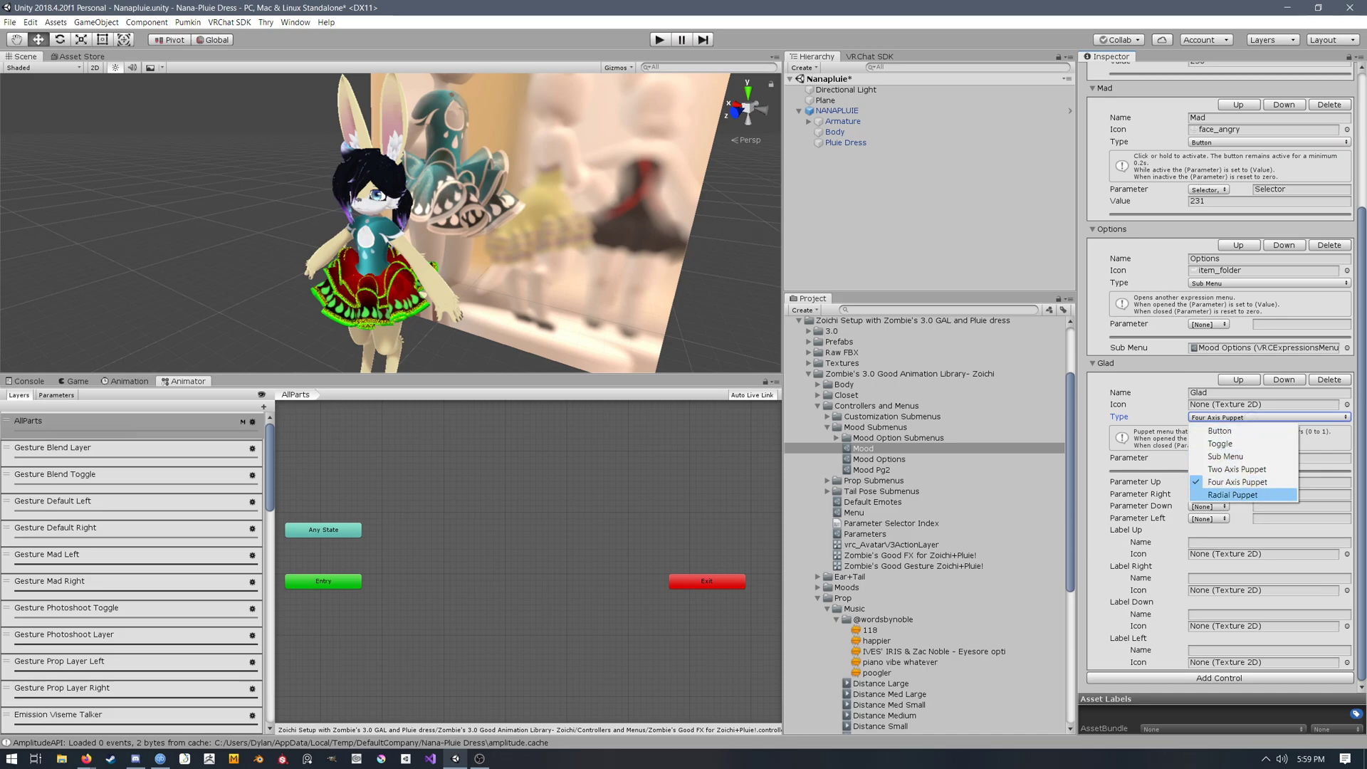
click(1232, 495)
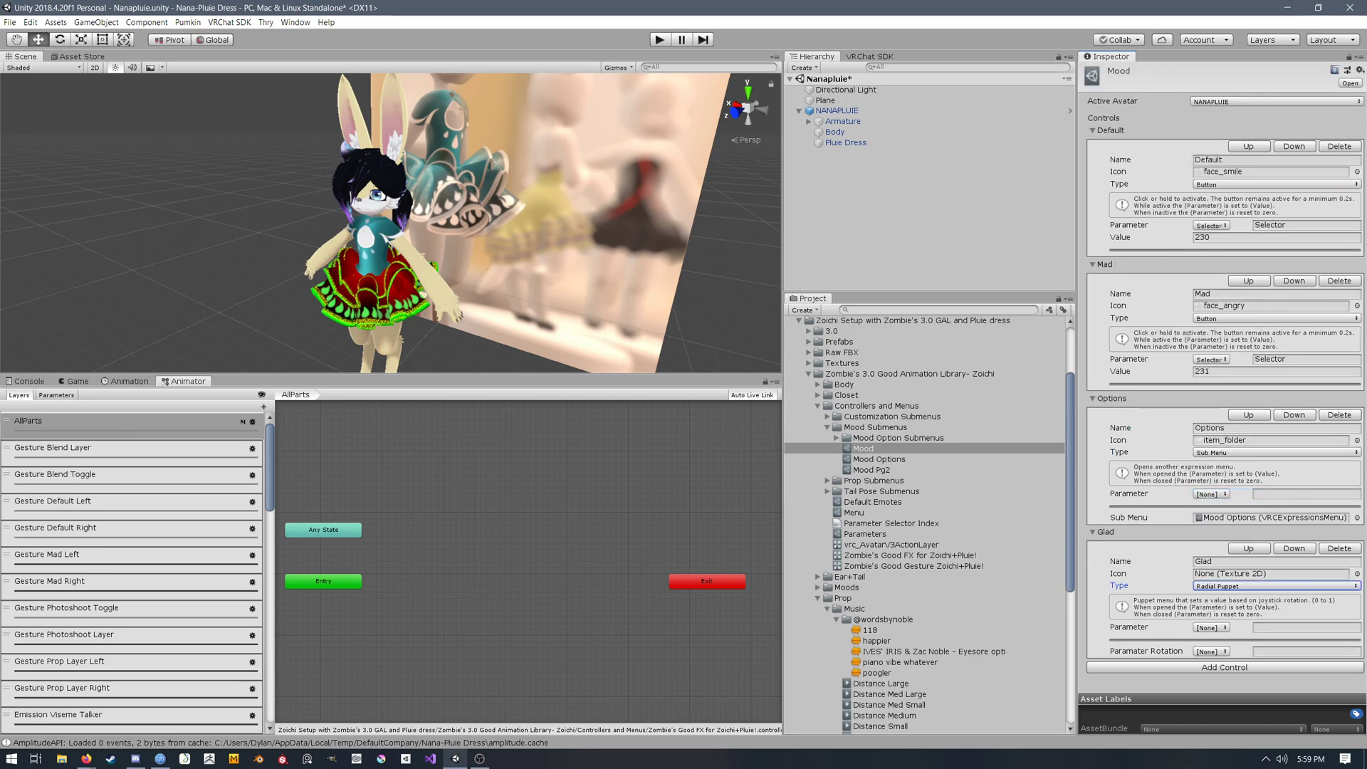
Step: Set the Glad control's type to Button, with the Selector parameter and a value of 232
click(1274, 585)
click(1225, 599)
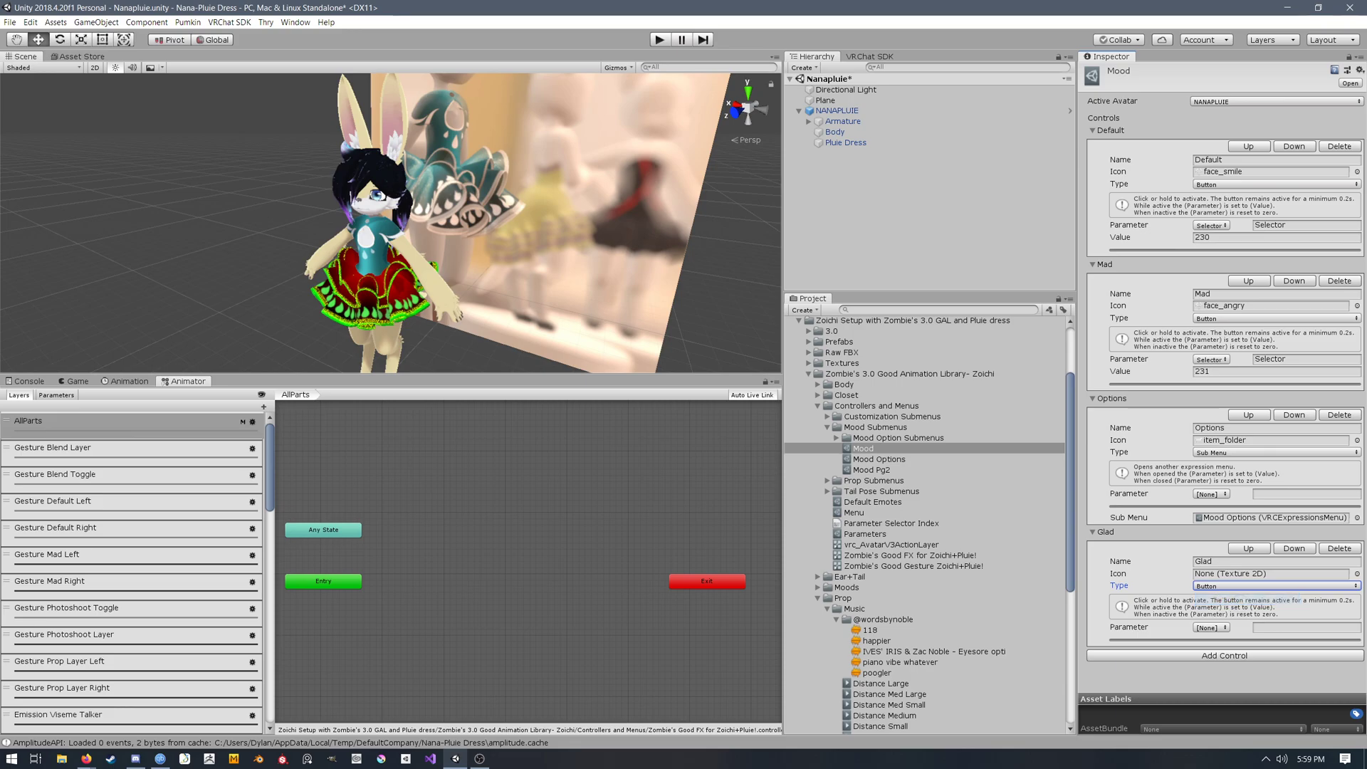
click(1210, 628)
click(1225, 626)
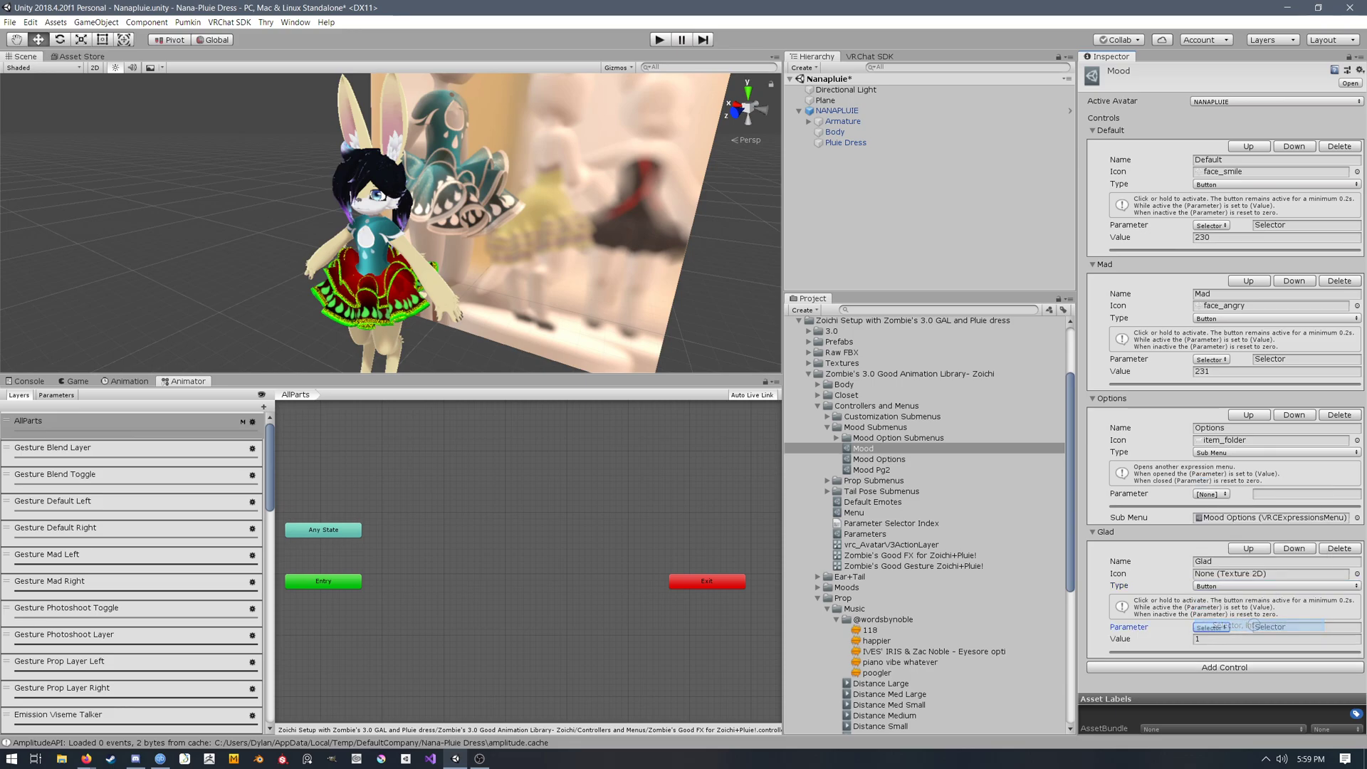
click(1231, 639)
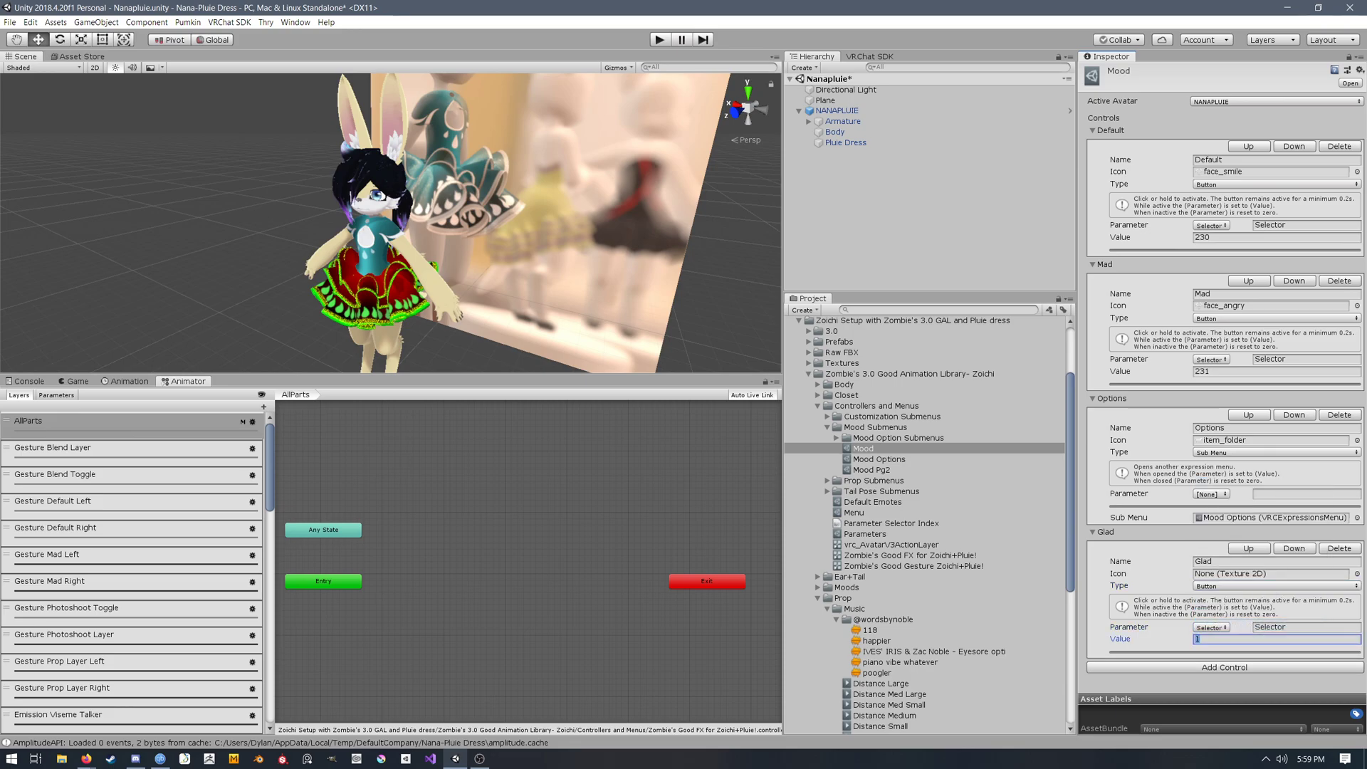
text(232)
Step: Inspect the NANAPLUIE avatar descriptor and locate the Menu and Parameters assets assigned under its Expressions
click(847, 109)
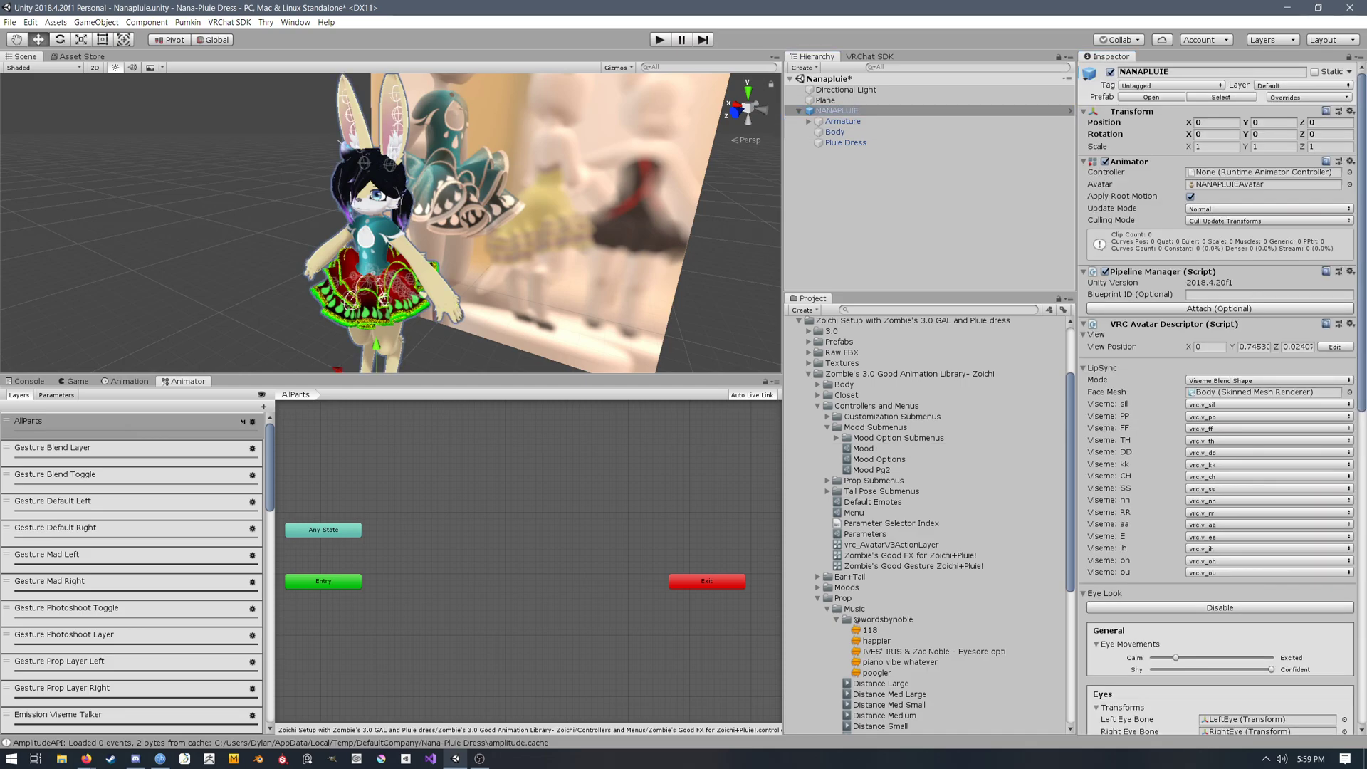
scroll(1221, 398, down, 10)
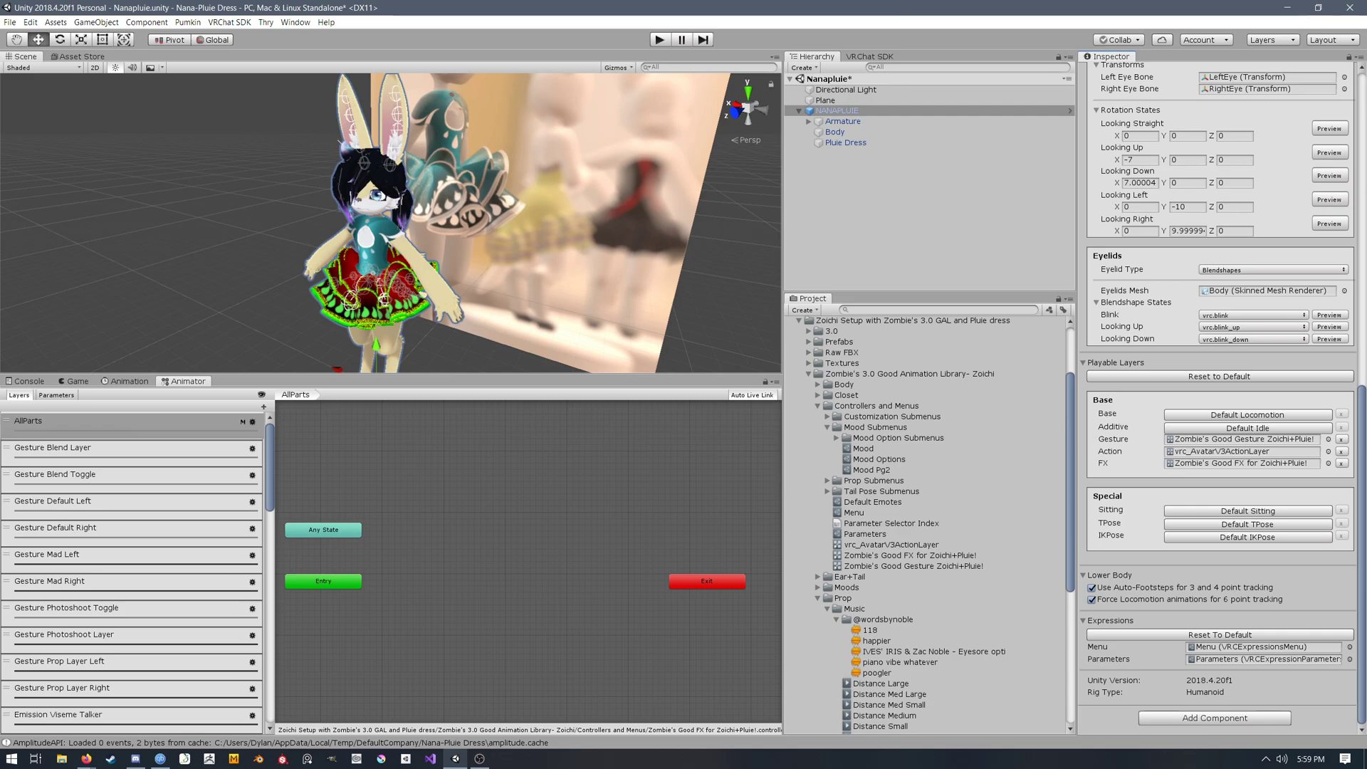
click(1263, 647)
click(1263, 659)
click(1263, 647)
click(1263, 659)
click(1263, 647)
click(1263, 659)
click(1263, 647)
click(1262, 659)
click(1263, 647)
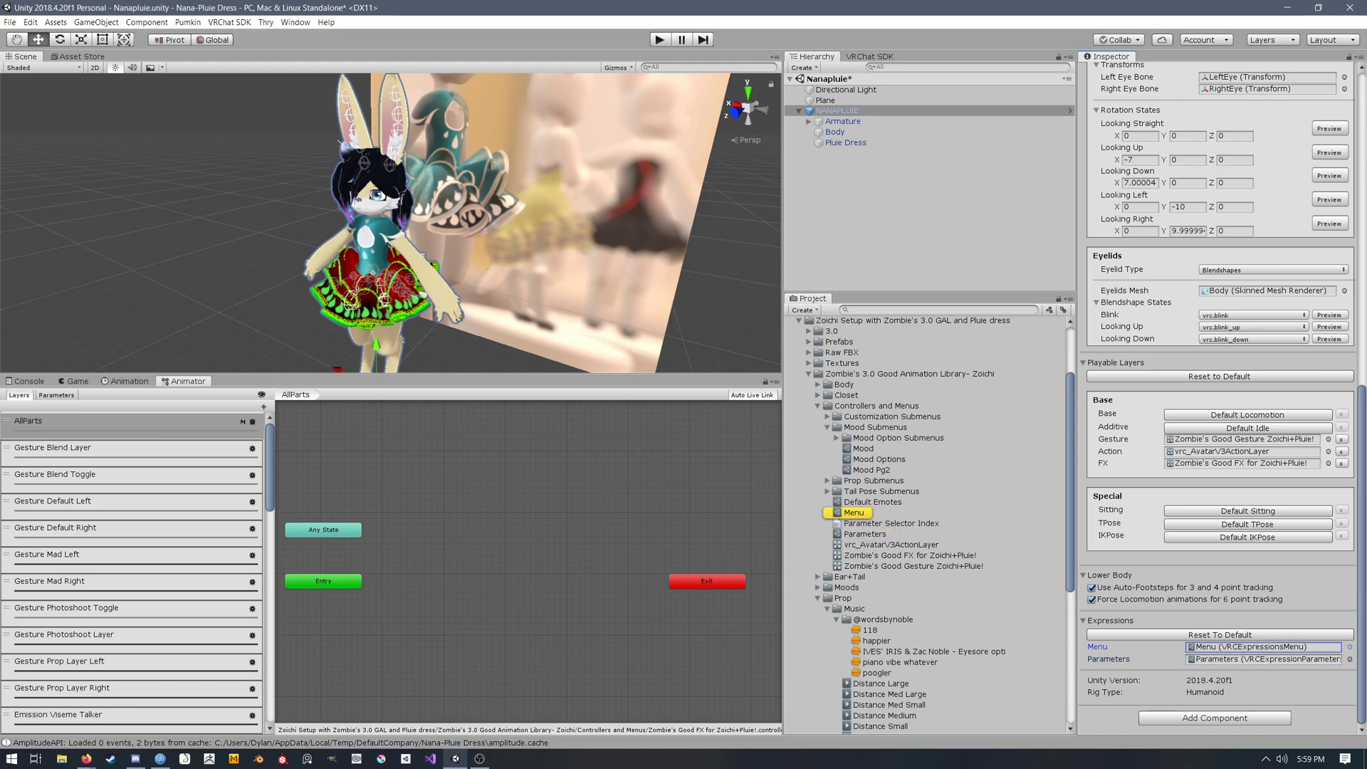
Step: Locate the avatar's assigned Gesture and FX controllers and view the FX controller's parameter list
click(1242, 439)
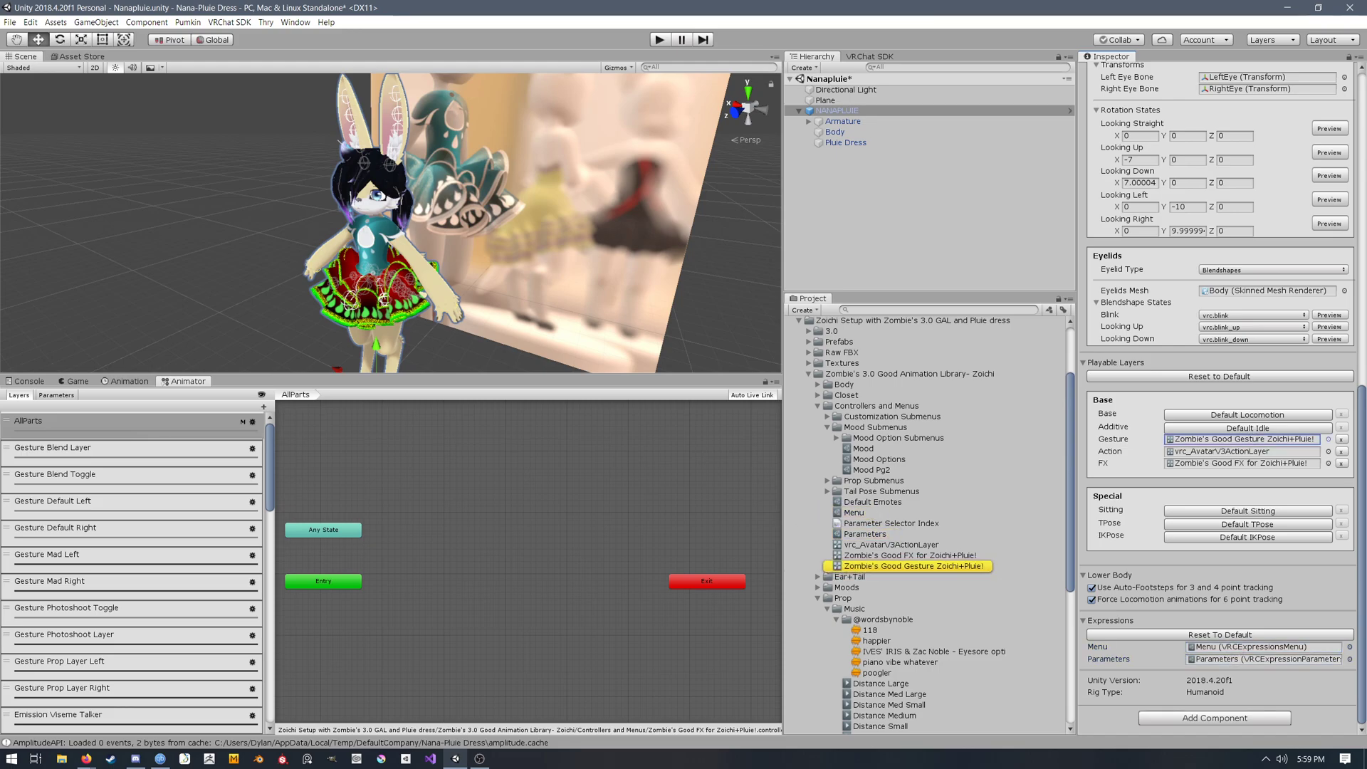
click(1244, 463)
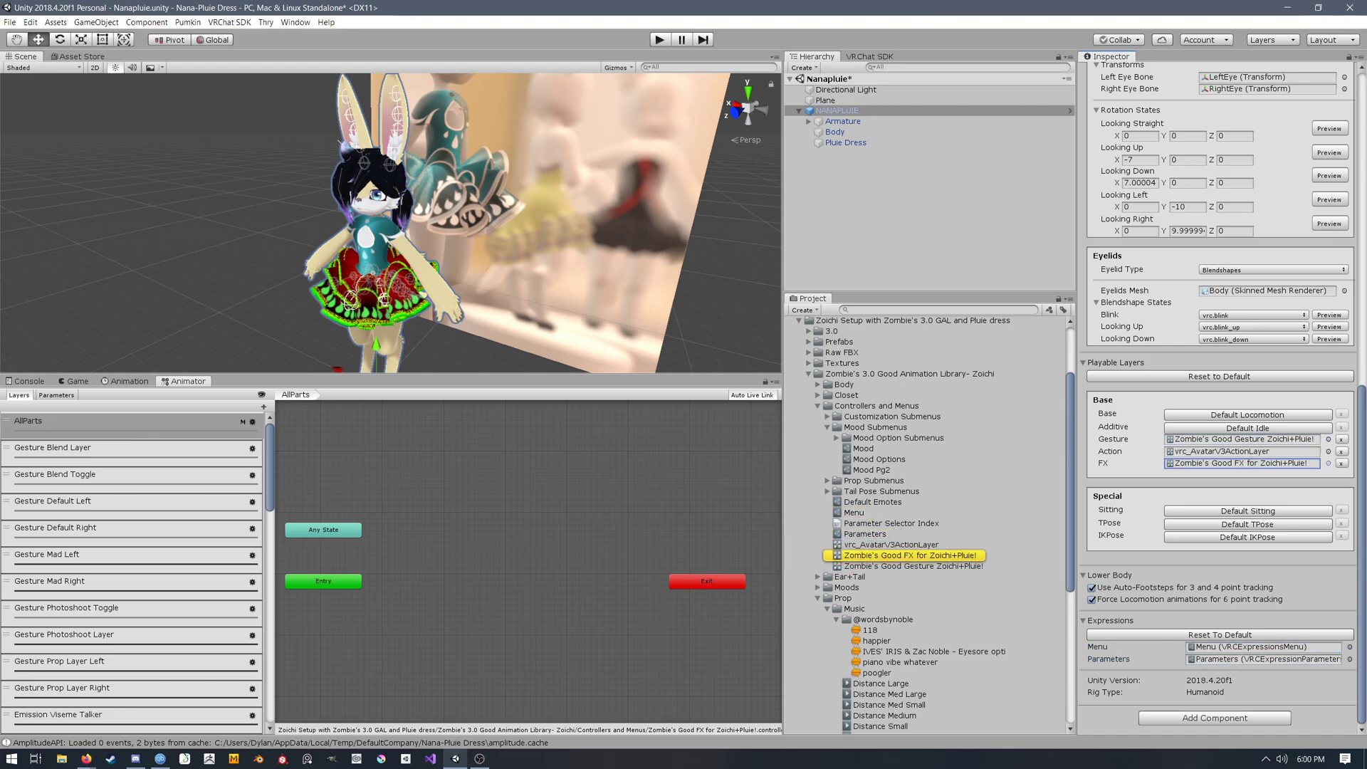
click(953, 555)
click(74, 395)
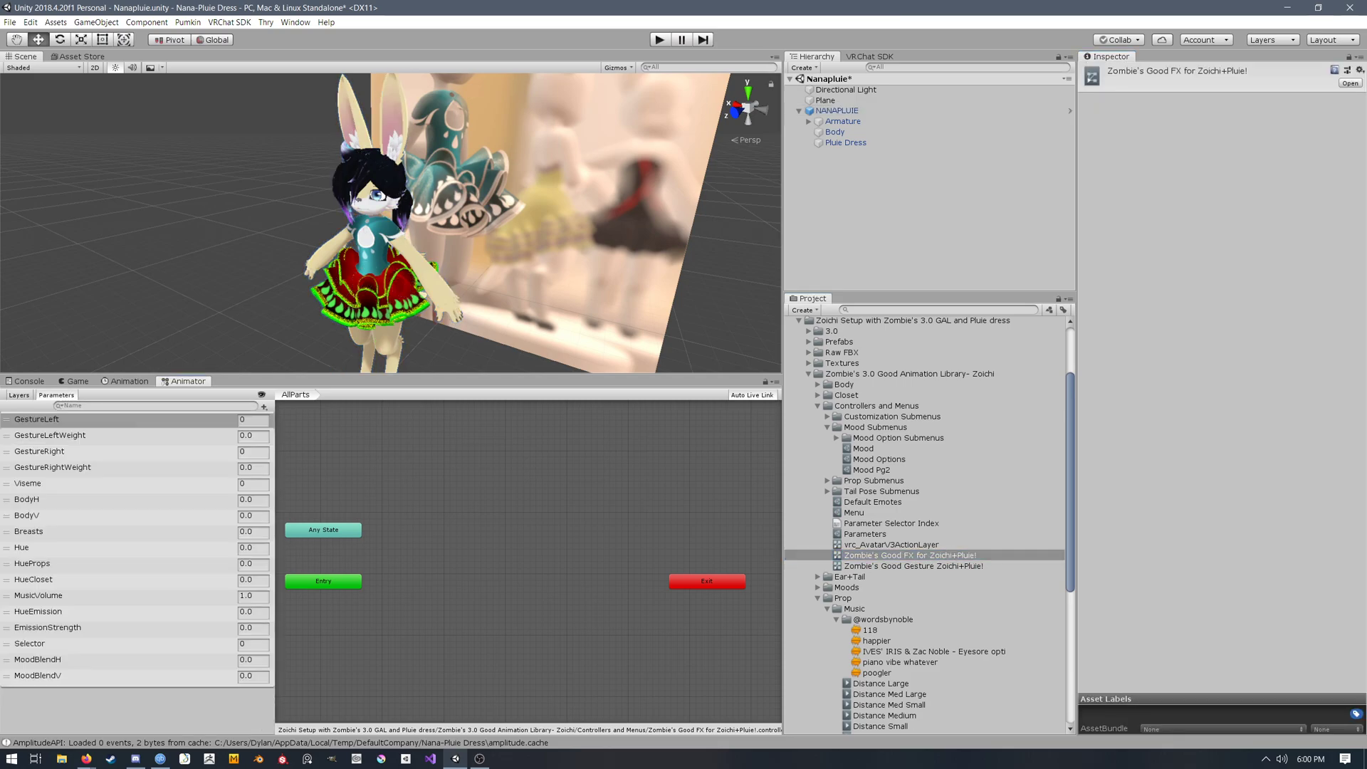
click(498, 530)
middle_drag(498, 531, 512, 537)
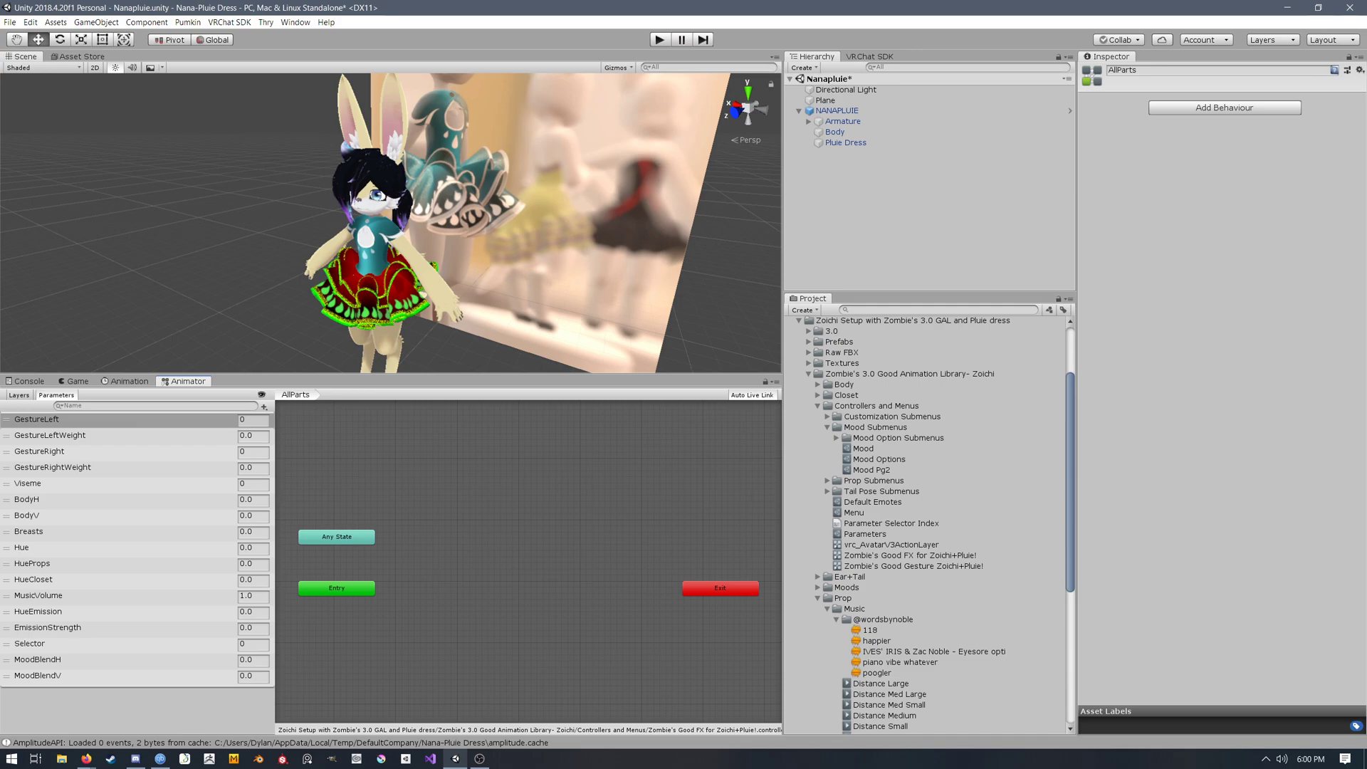
Step: Look through the audio clips in the Prop library's Music folder, including 118, happier and piano vibe whatever
scroll(925, 523, up, 2)
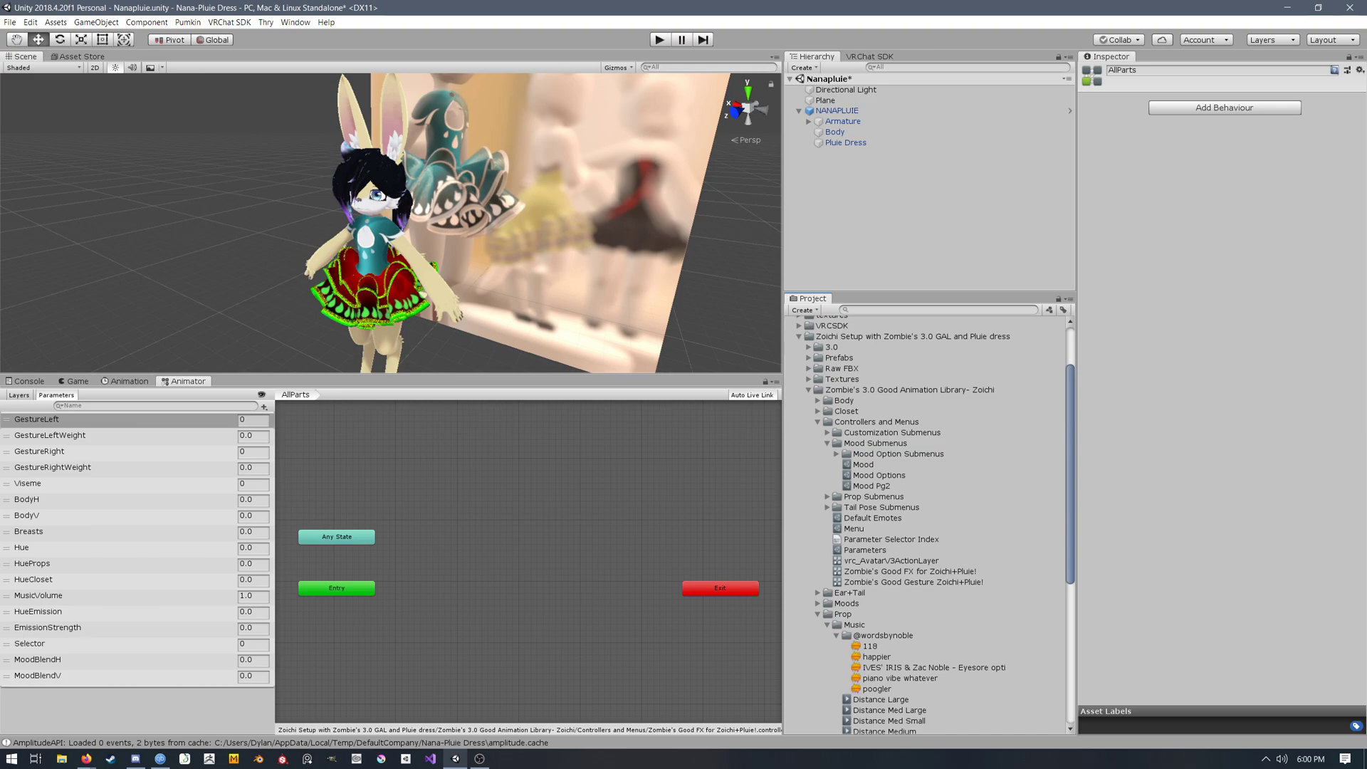
scroll(926, 513, down, 6)
click(877, 503)
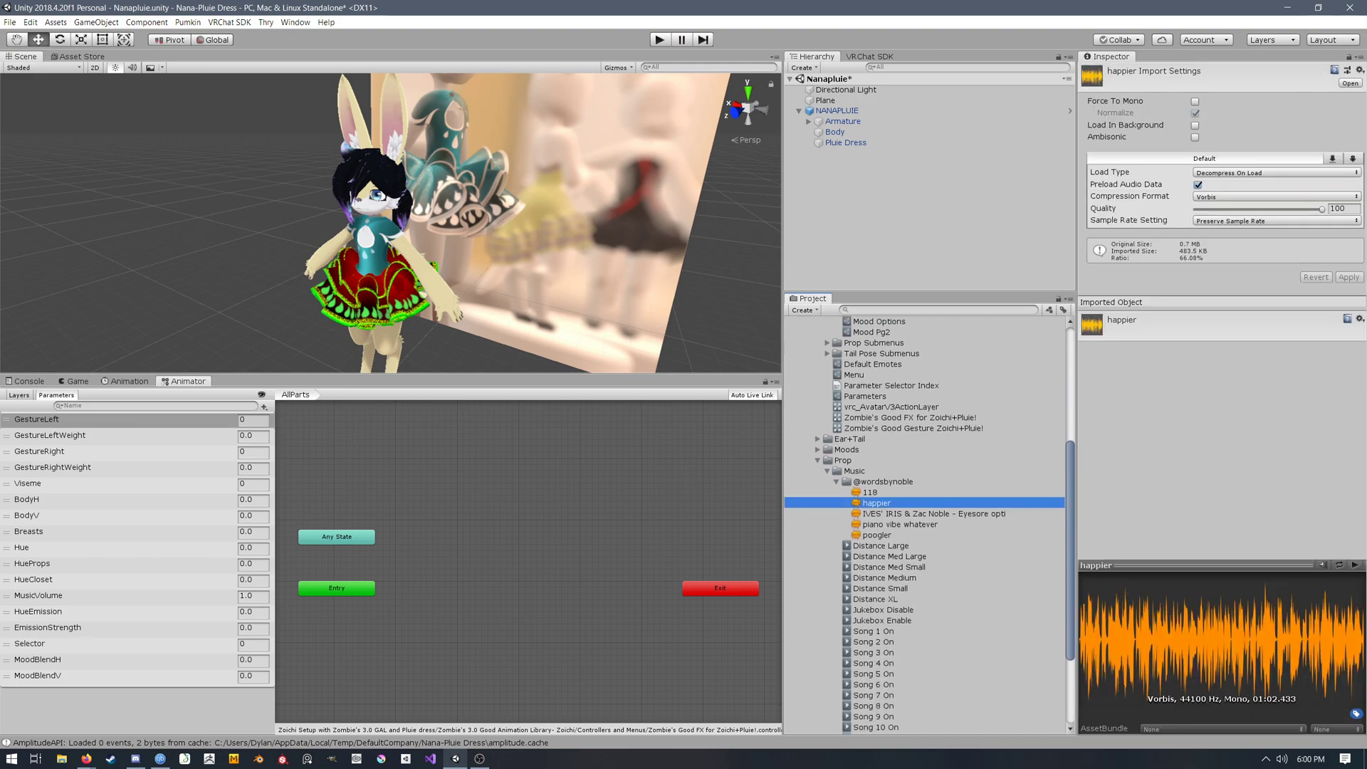
click(870, 492)
click(878, 503)
click(883, 513)
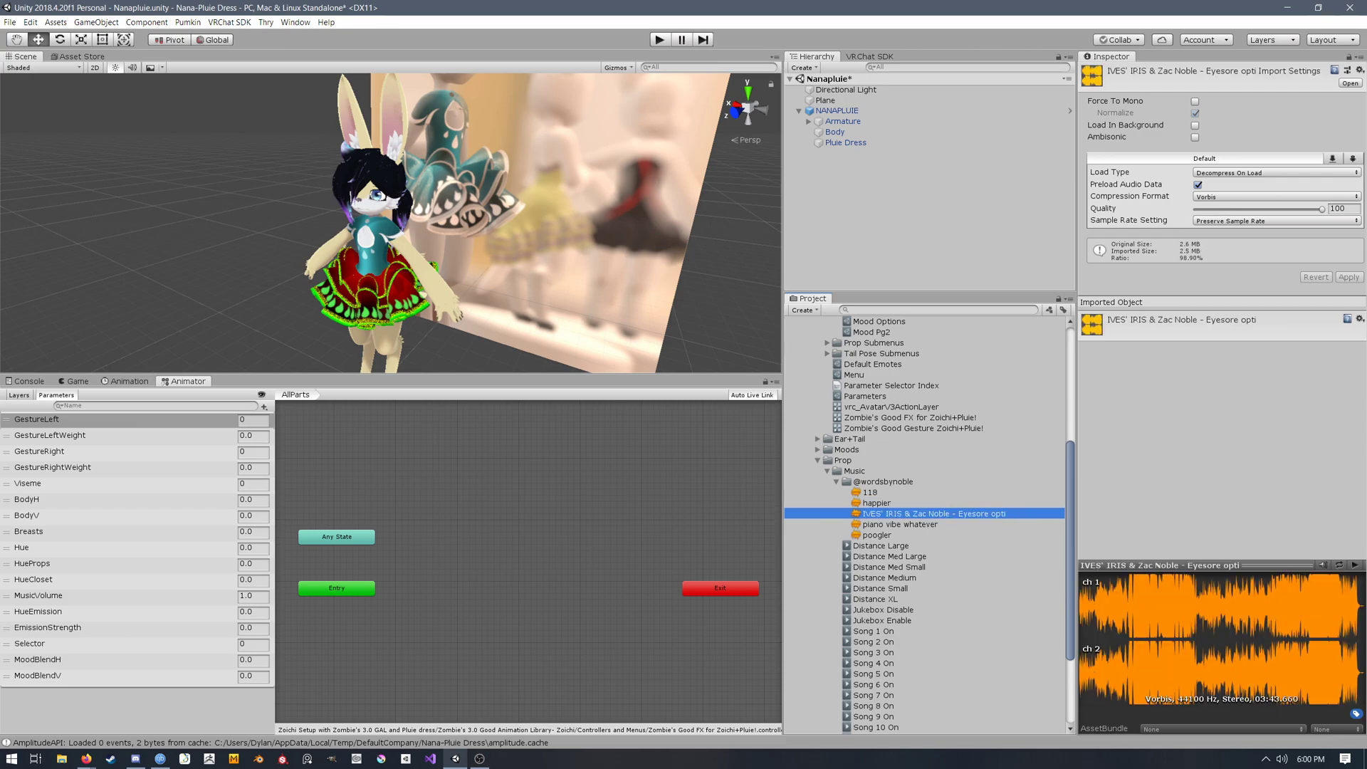
click(947, 524)
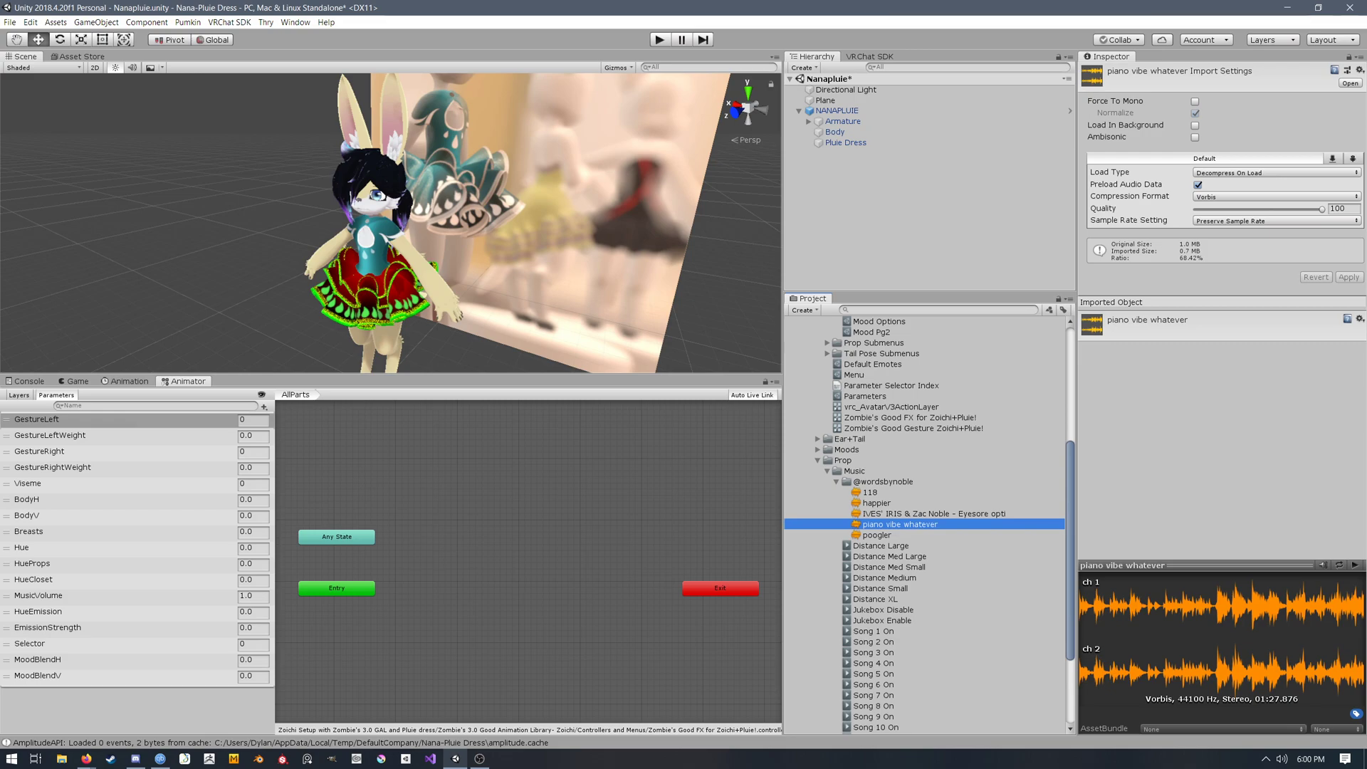
Step: Look through the Music folder's distance and song animation clips, including Distance Small and Song 3 On
scroll(954, 491, down, 3)
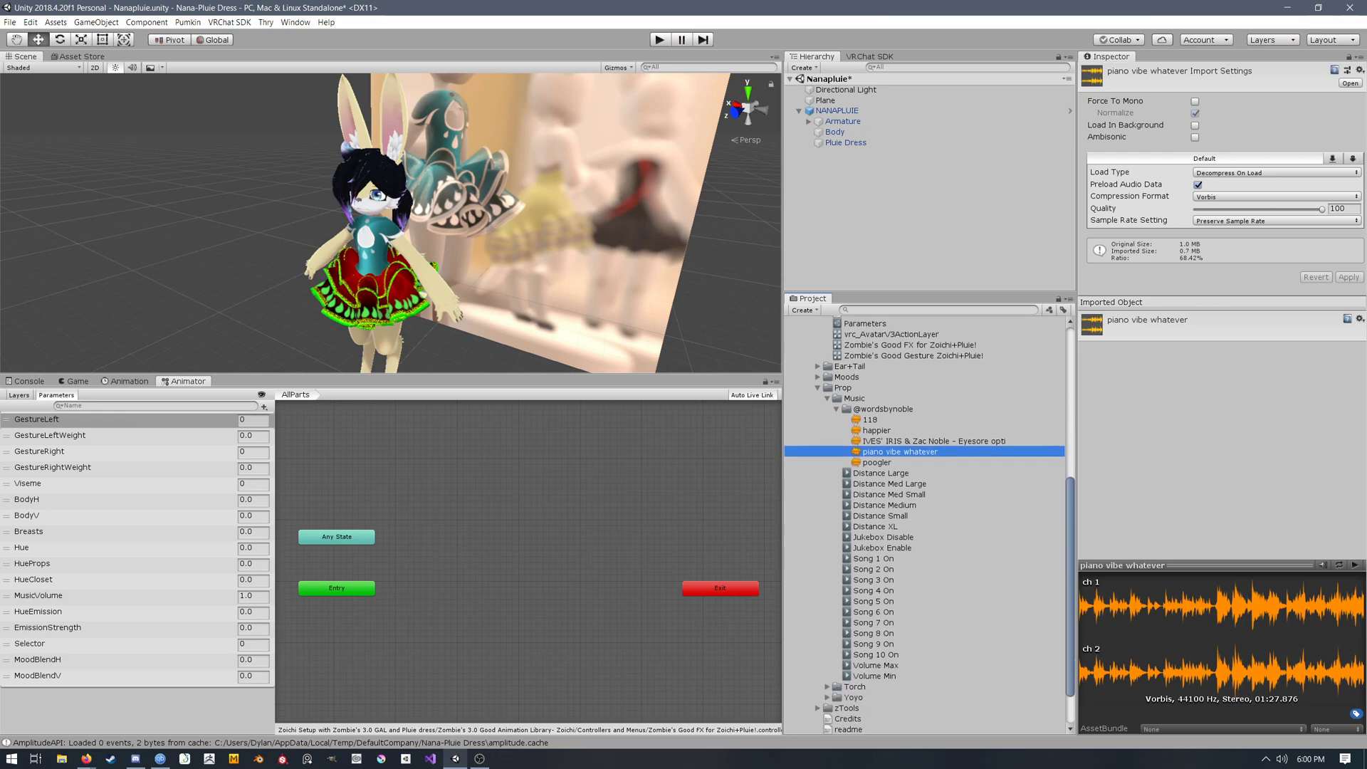
click(956, 476)
click(957, 495)
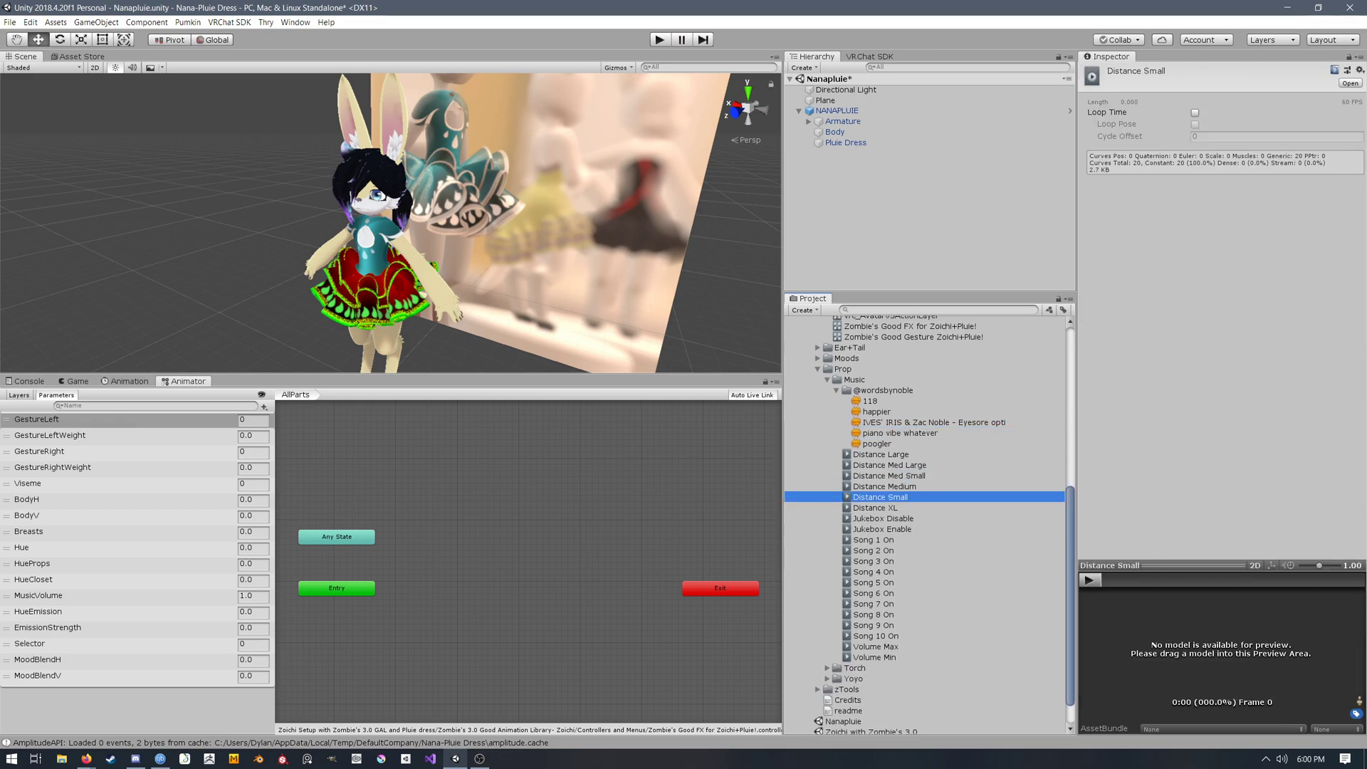
scroll(958, 498, down, 1)
click(969, 527)
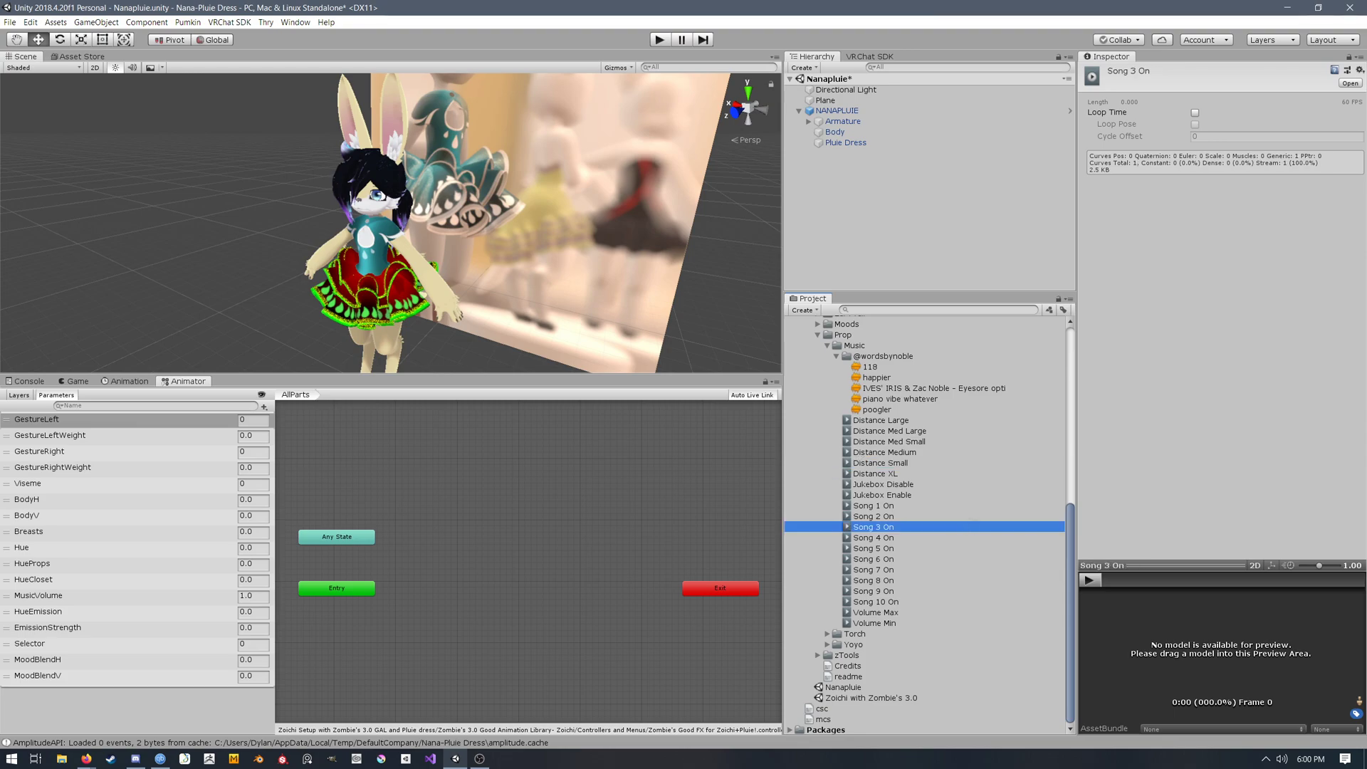
Step: Look through the mood animation clips in the Moods folder and expand the Ear+Tail folder of the animation library
scroll(925, 526, up, 4)
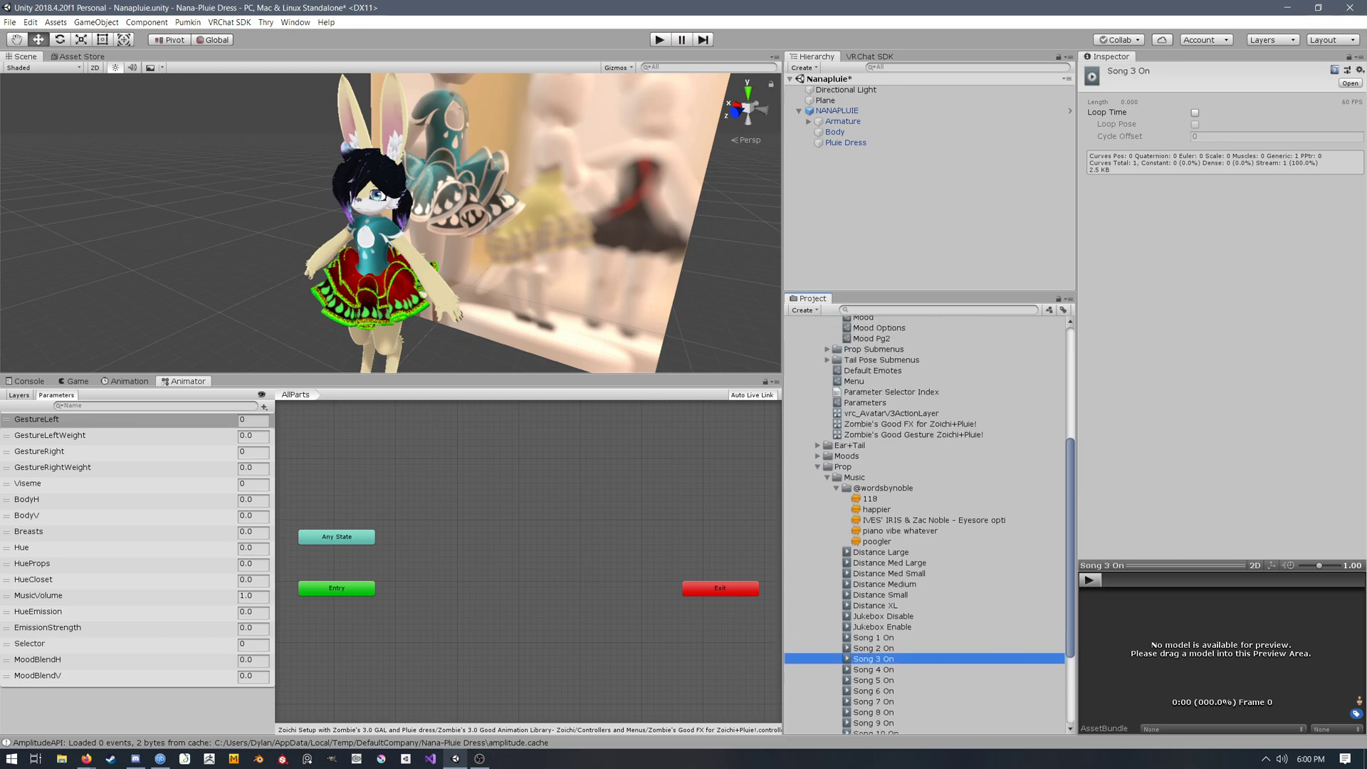
click(817, 457)
scroll(926, 527, down, 15)
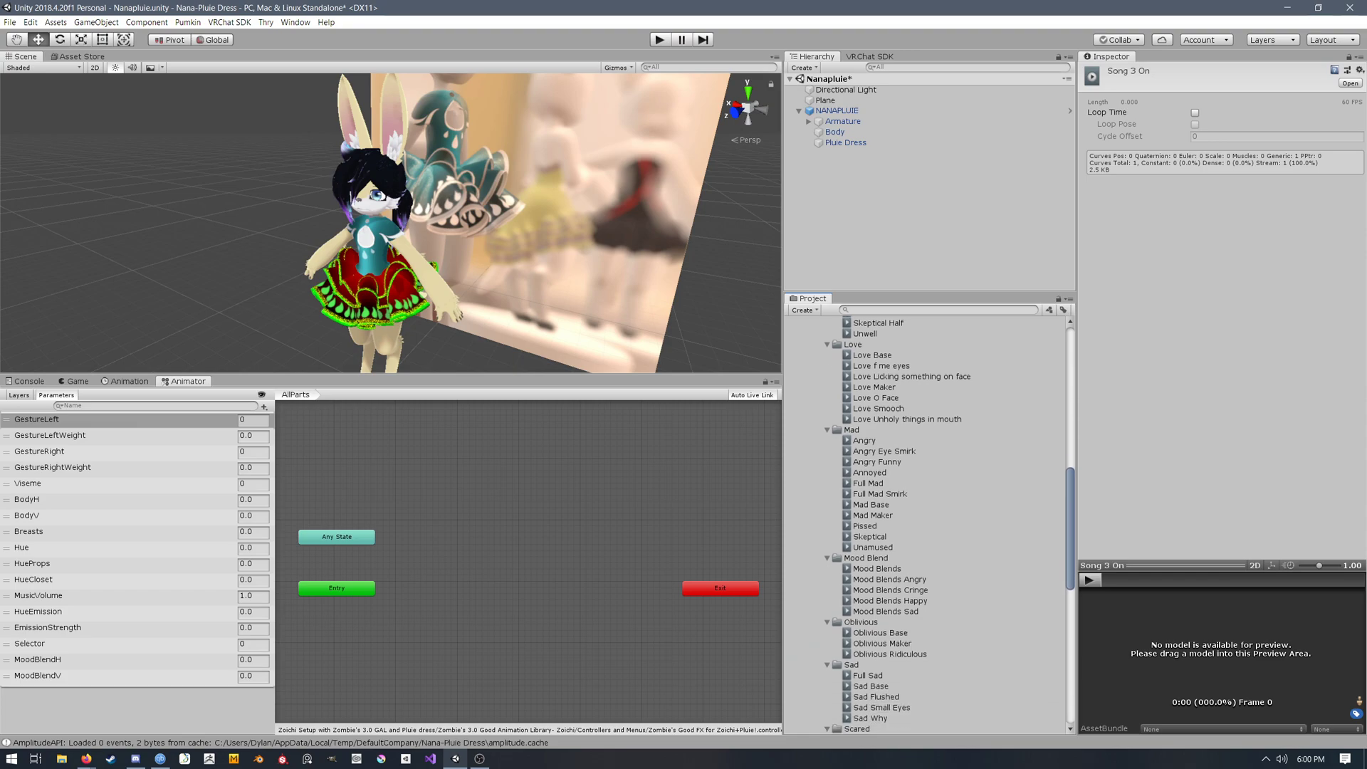
scroll(926, 527, up, 17)
click(817, 523)
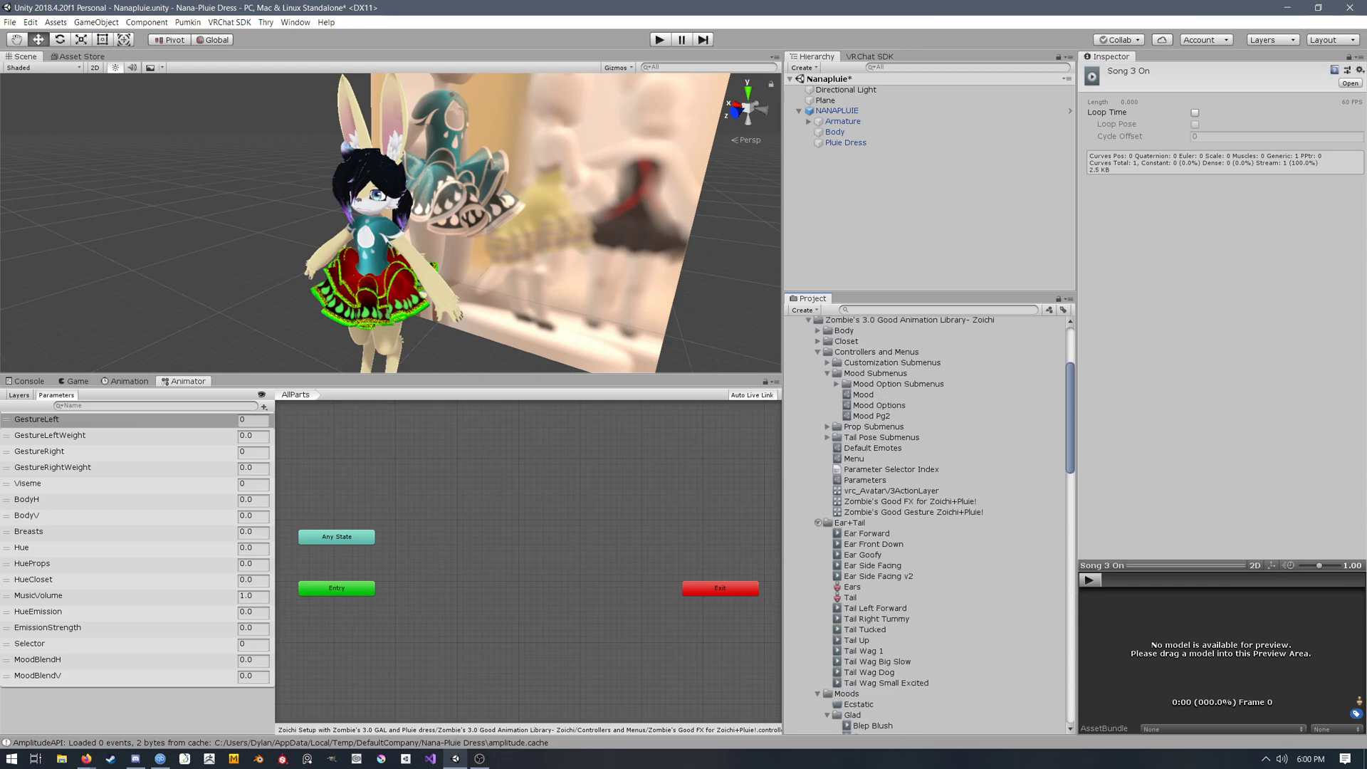
Step: Inspect the animated bone properties of the Ear Side Facing, Ear Side Facing v2 and Tail Right Tummy clips
click(873, 544)
click(873, 565)
click(133, 381)
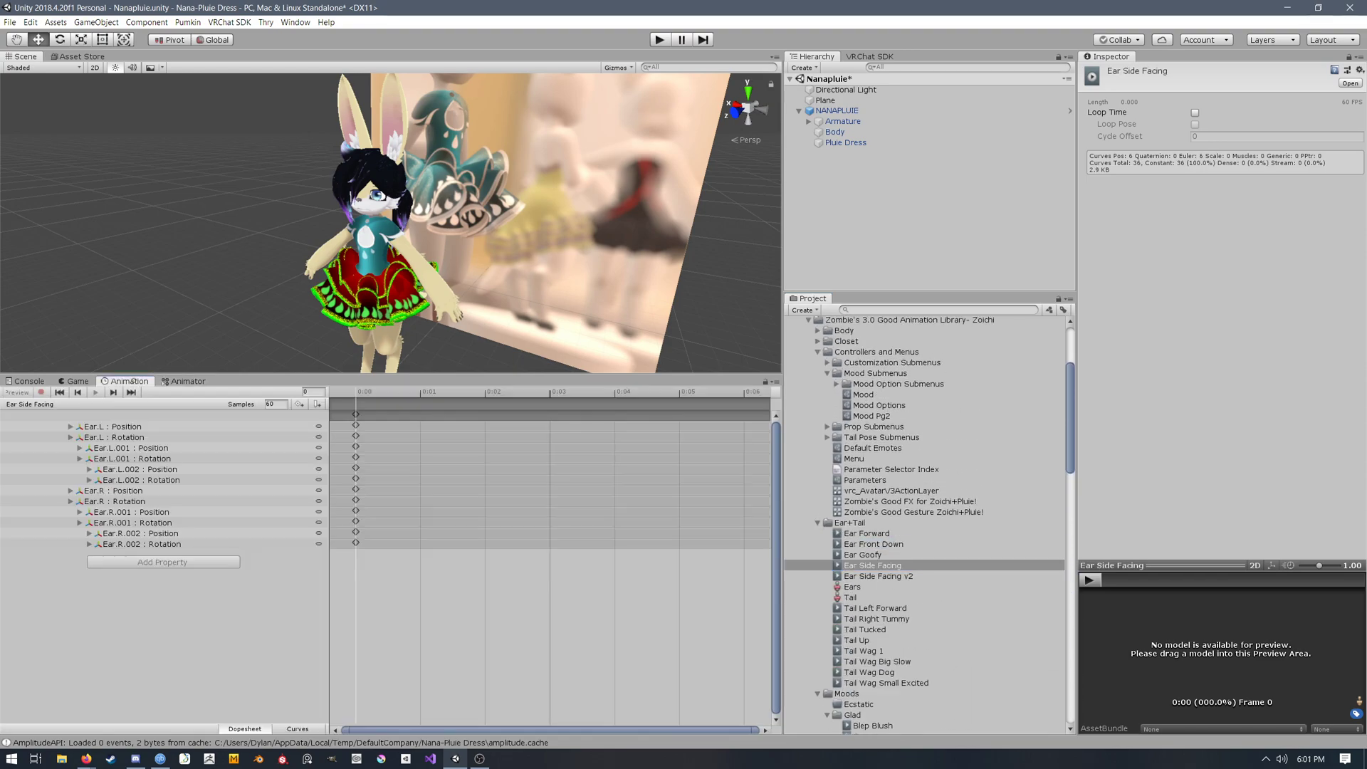
click(925, 576)
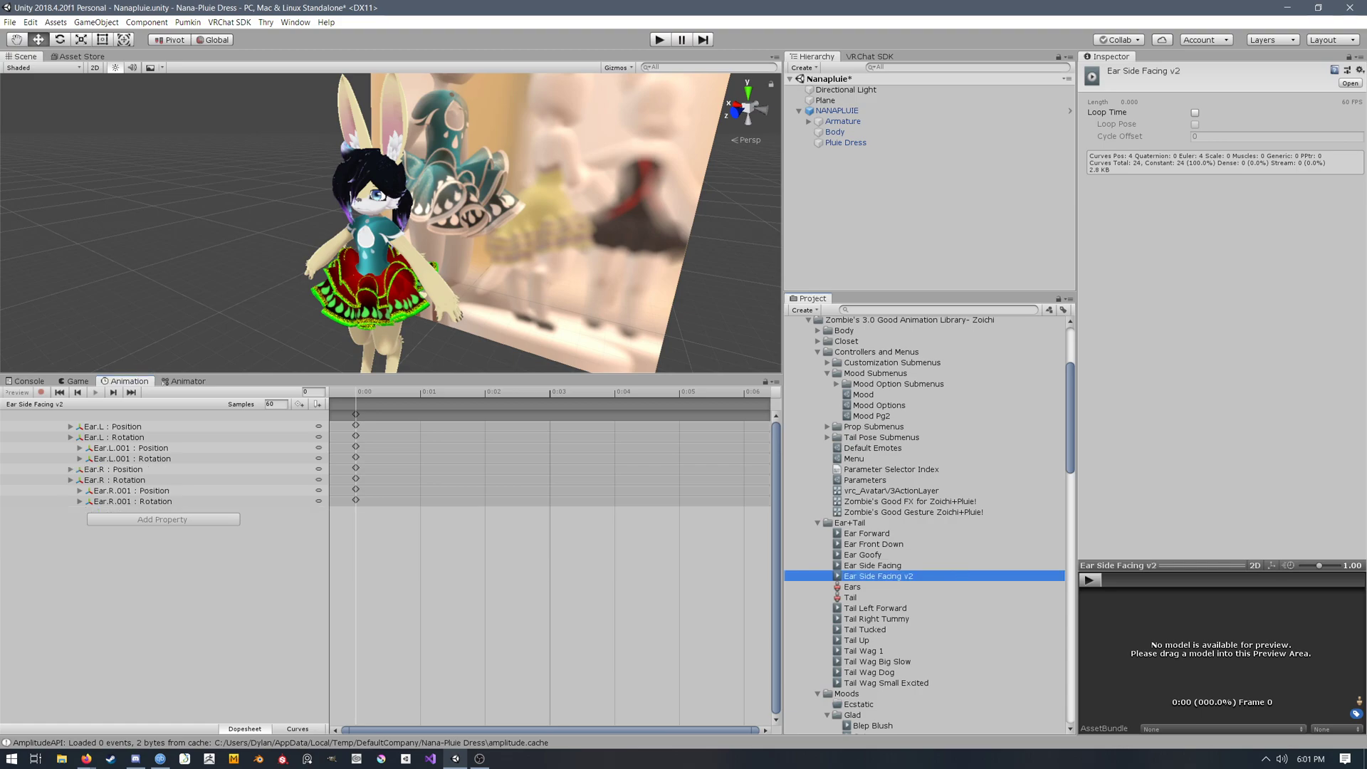
click(959, 619)
Step: View the controls of the Default Emotes menu asset in the Controllers and Menus folder
scroll(973, 526, up, 2)
click(973, 526)
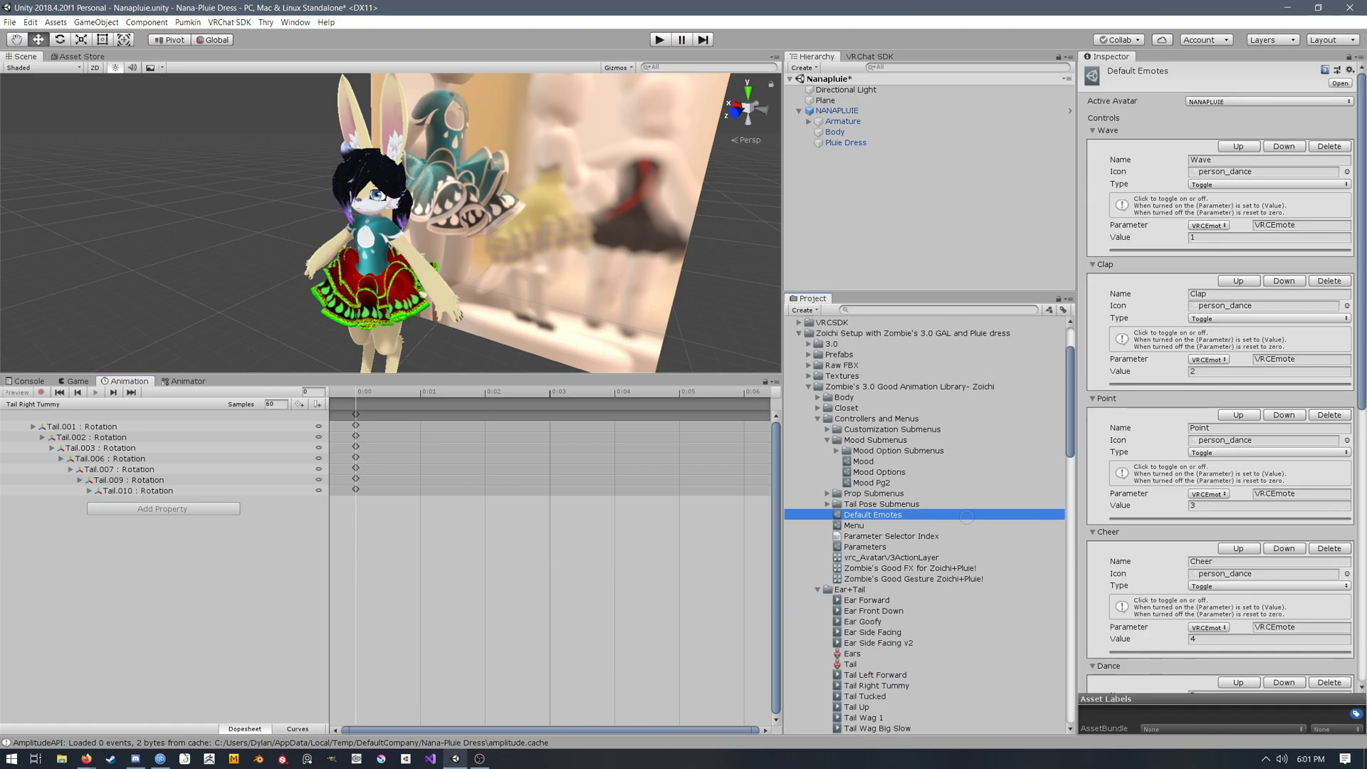